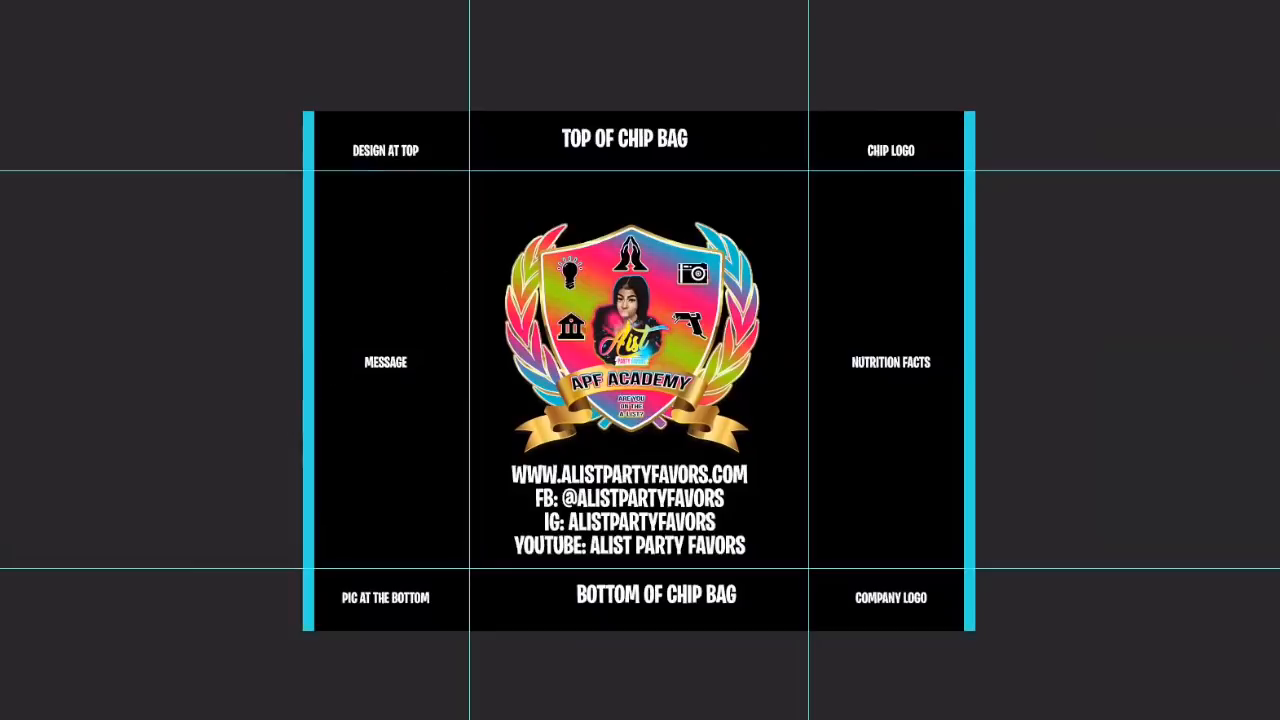
# - Remove the blue edge strips, the side-panel labels and the BOTTOM OF CHIP BAG label from the template
pyautogui.hotkey('ctrl', 'z')
pyautogui.hotkey('ctrl', 'z')
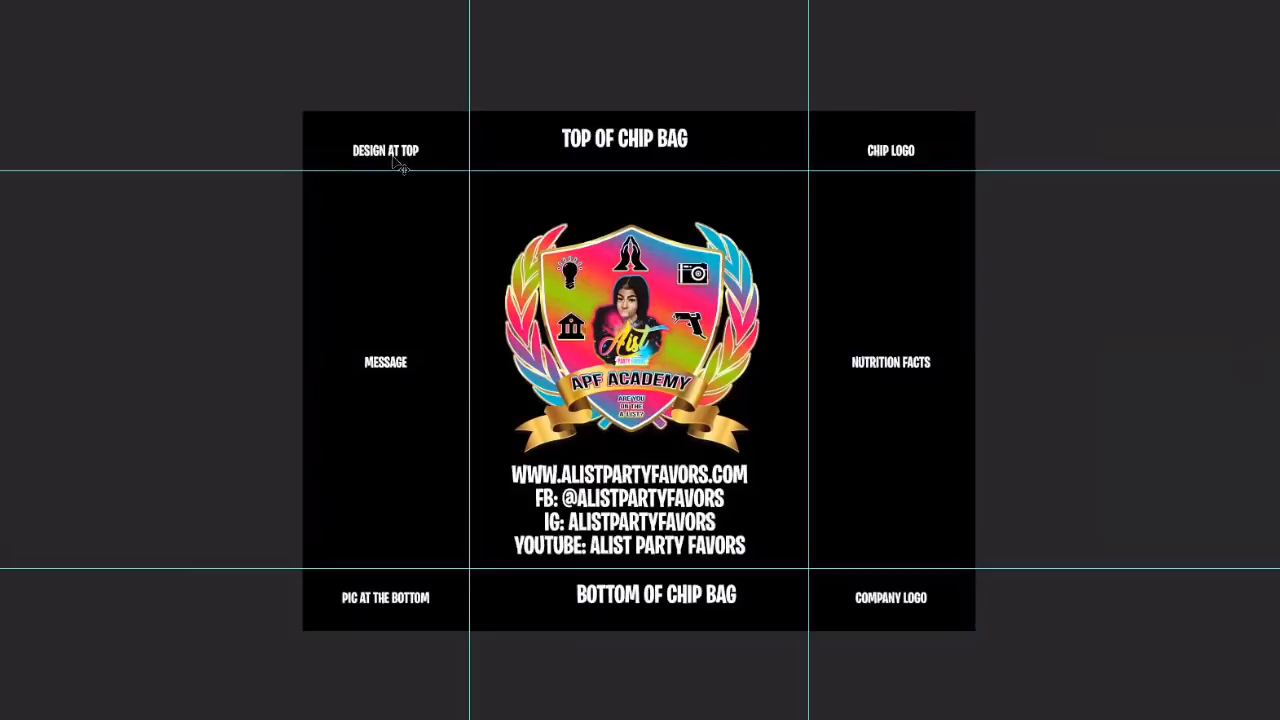
pyautogui.hotkey('ctrl', 'z')
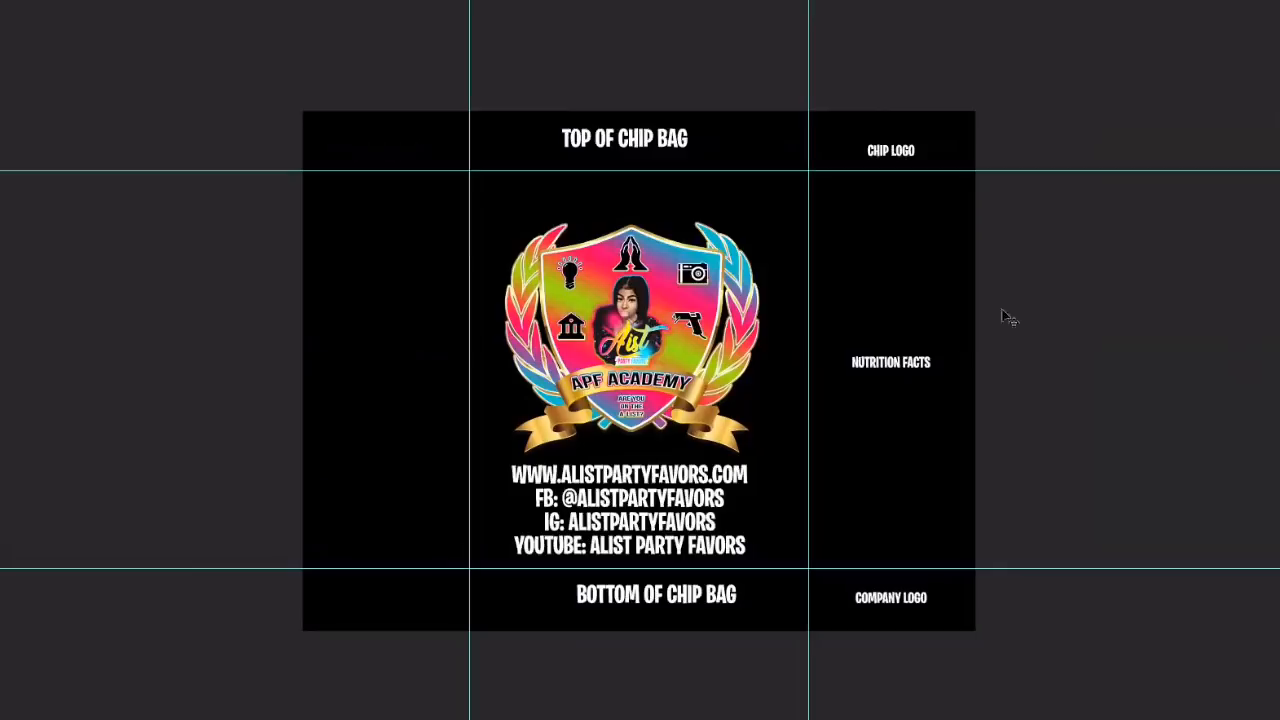
pyautogui.hotkey('ctrl', 'z')
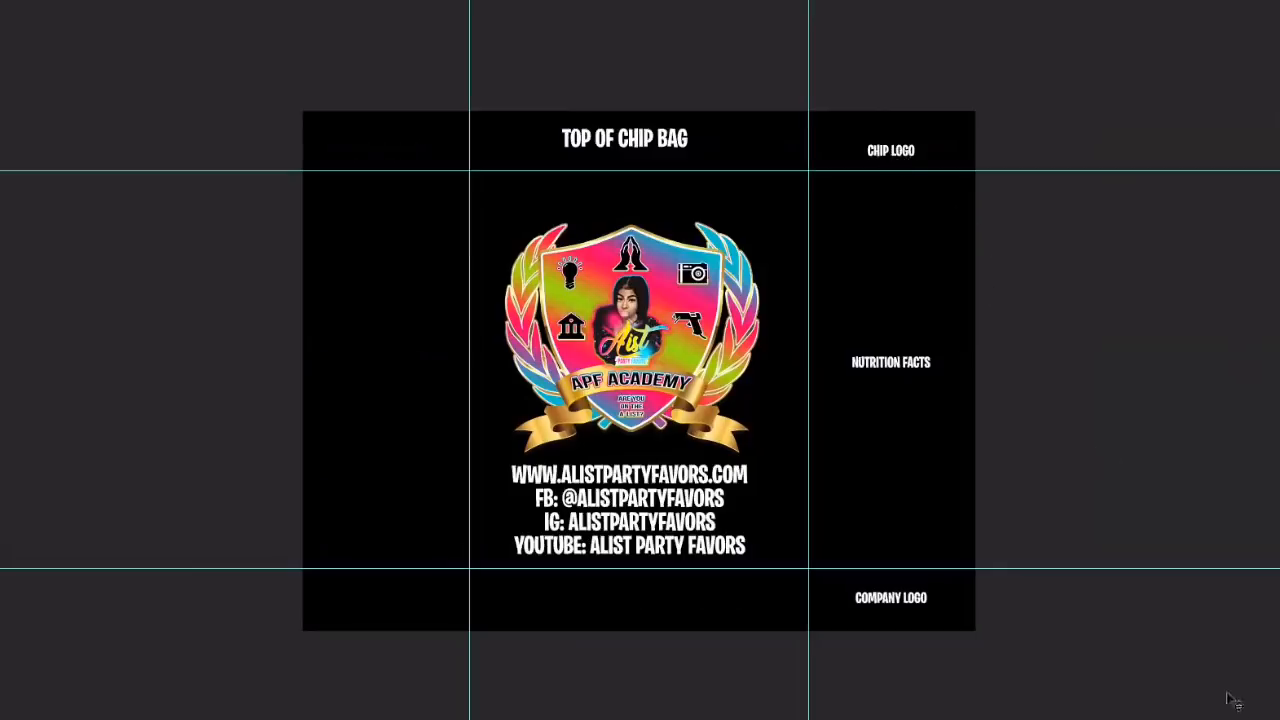
pyautogui.hotkey('ctrl', 'z')
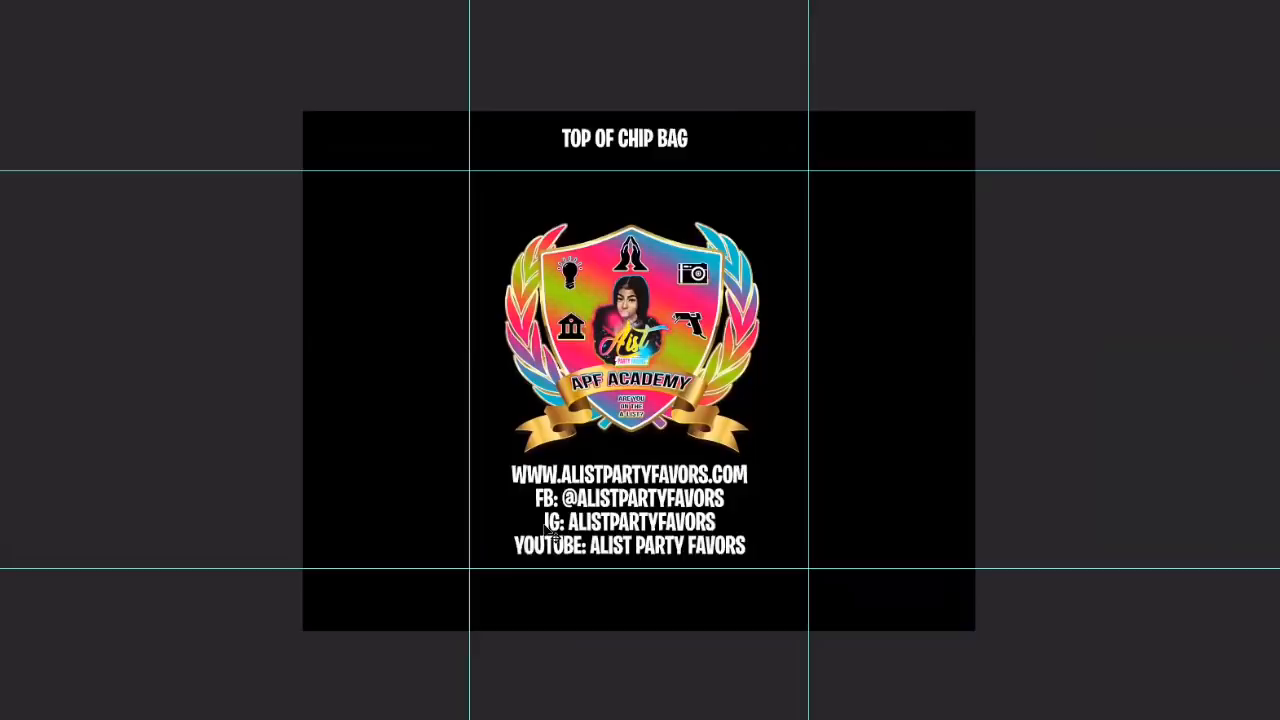
# - Delete the website and social media text and the APF ACADEMY shield logo from the front panel
pyautogui.rightClick(635, 519)
pyautogui.click(670, 530)
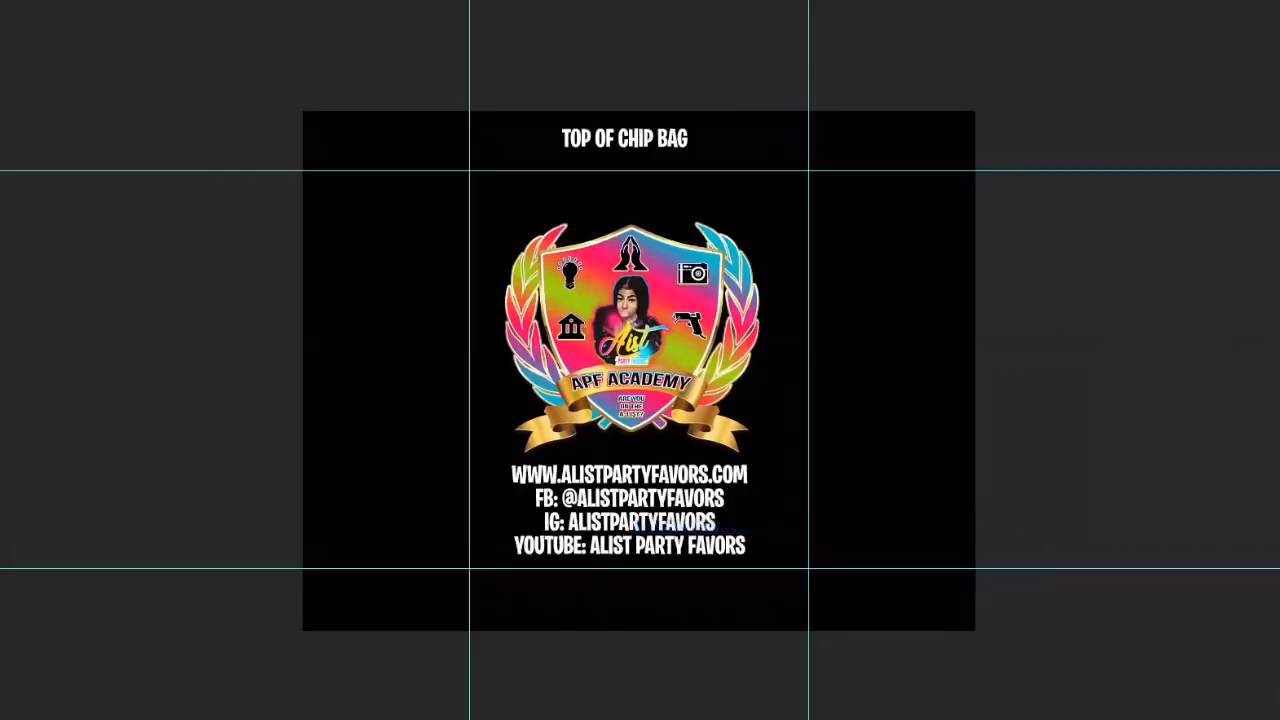
pyautogui.press('Delete')
pyautogui.rightClick(609, 307)
pyautogui.click(625, 311)
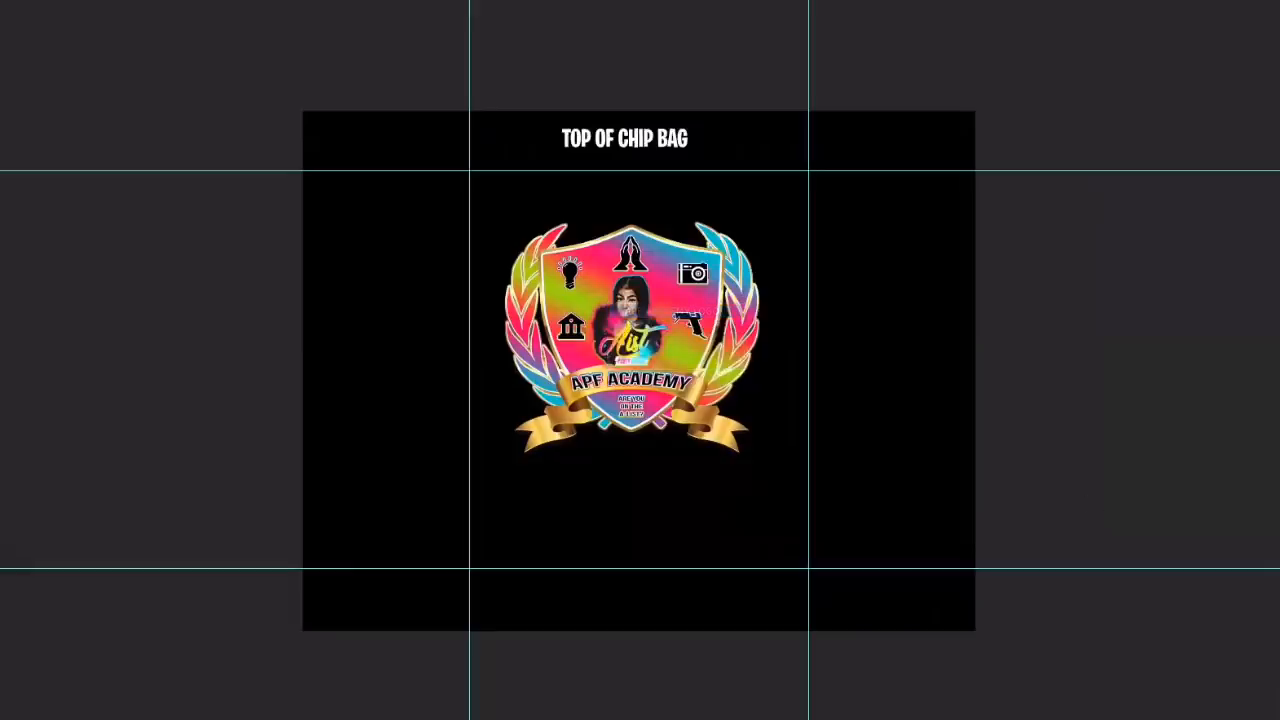
pyautogui.press('Delete')
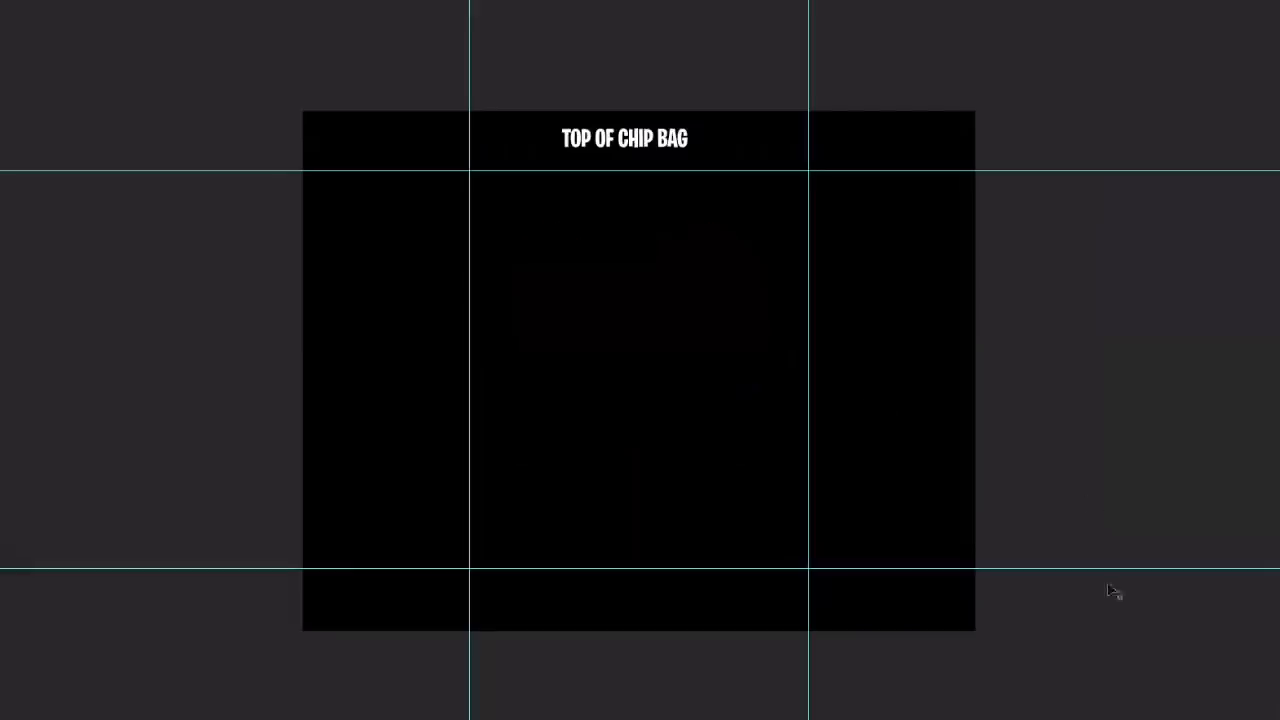
# - Delete the TOP OF CHIP BAG label from the template
pyautogui.rightClick(628, 130)
pyautogui.click(660, 136)
pyautogui.rightClick(626, 143)
pyautogui.click(644, 153)
pyautogui.press('Delete')
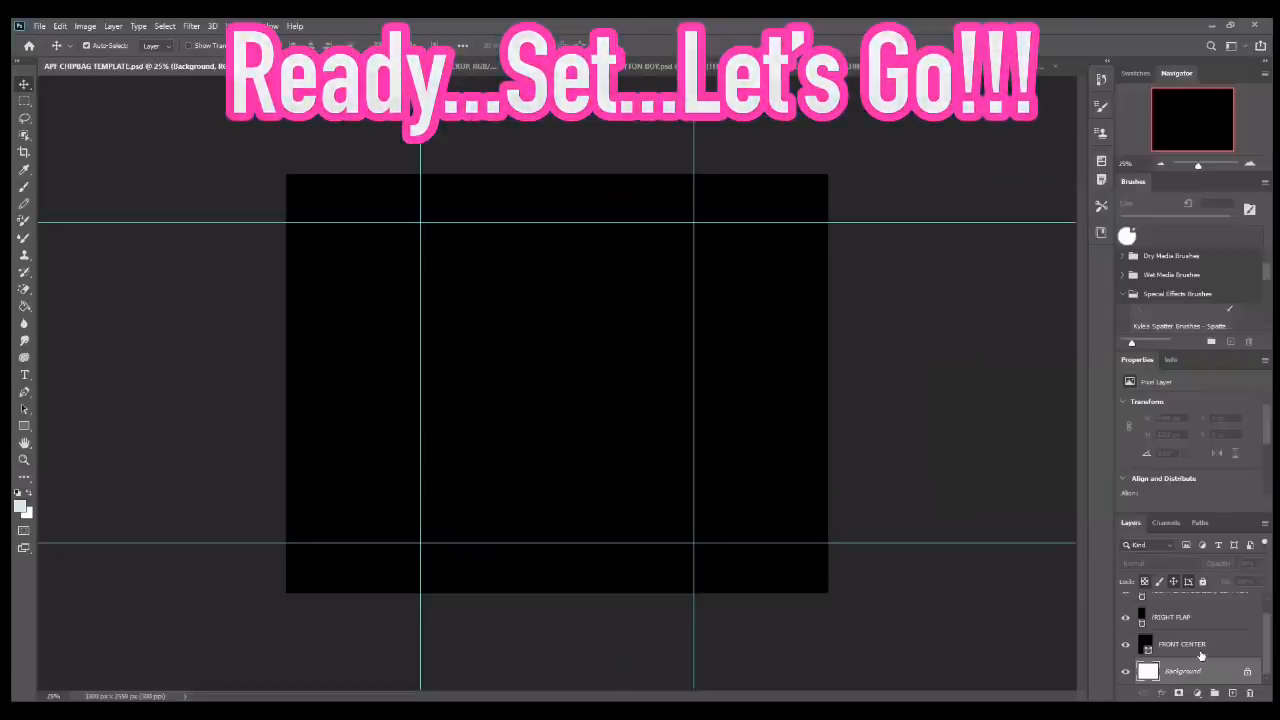
# - Inspect the FRONT CENTER and /RIGHT FLAP layers, toggling visibility to see which part of the bag they cover
pyautogui.click(1201, 651)
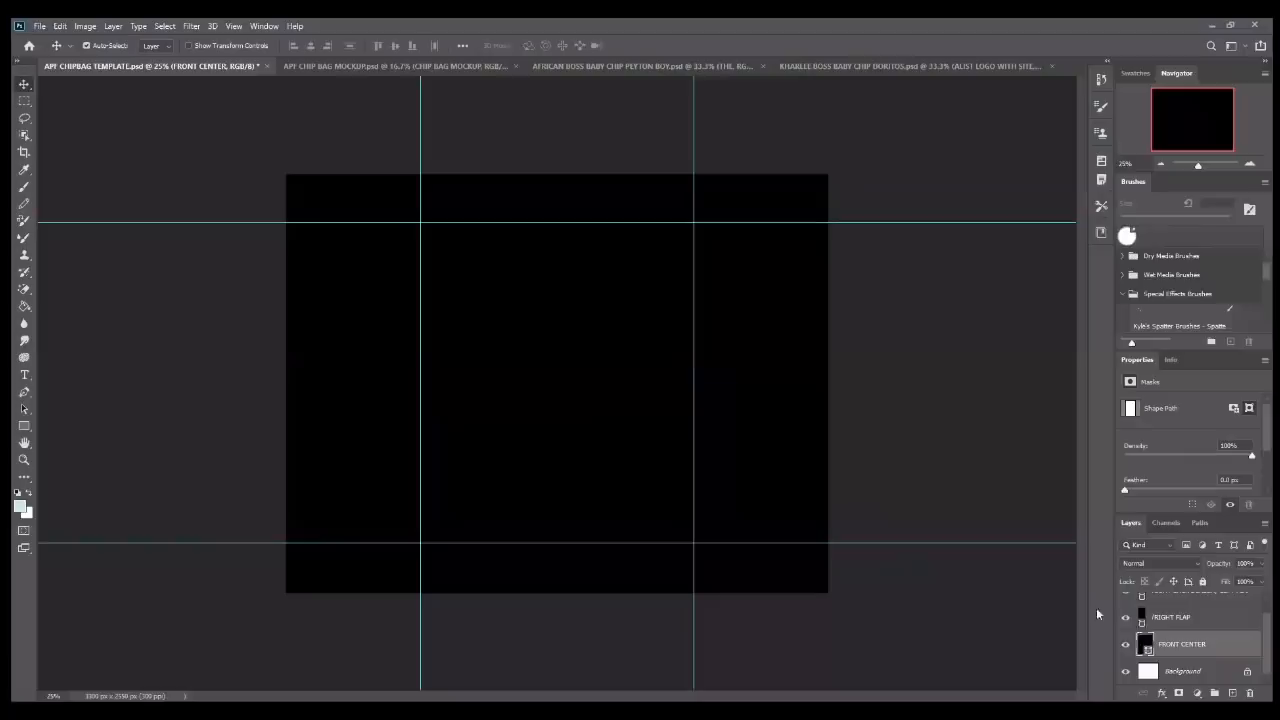
pyautogui.keyDown('alt'); pyautogui.click(1147, 645); pyautogui.keyUp('alt')
pyautogui.keyDown('alt'); pyautogui.click(1147, 645); pyautogui.keyUp('alt')
pyautogui.click(1165, 621)
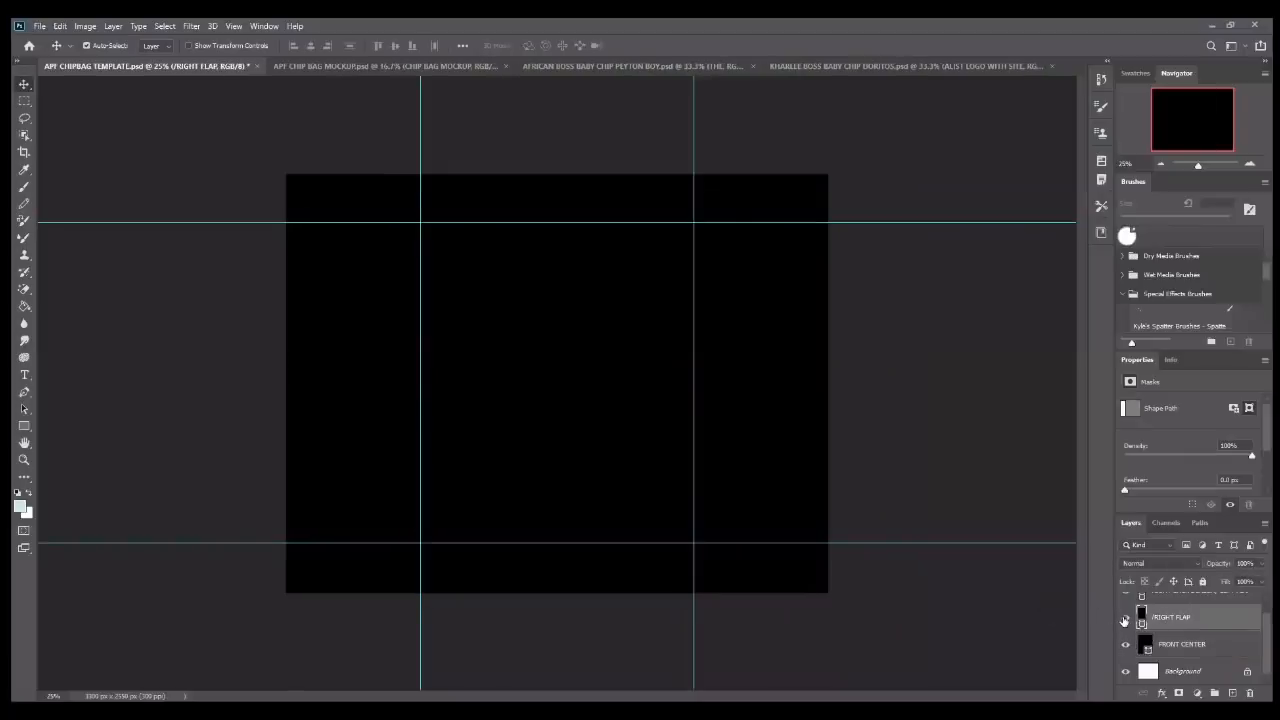
pyautogui.click(1124, 621)
pyautogui.click(1124, 621)
pyautogui.click(1124, 621)
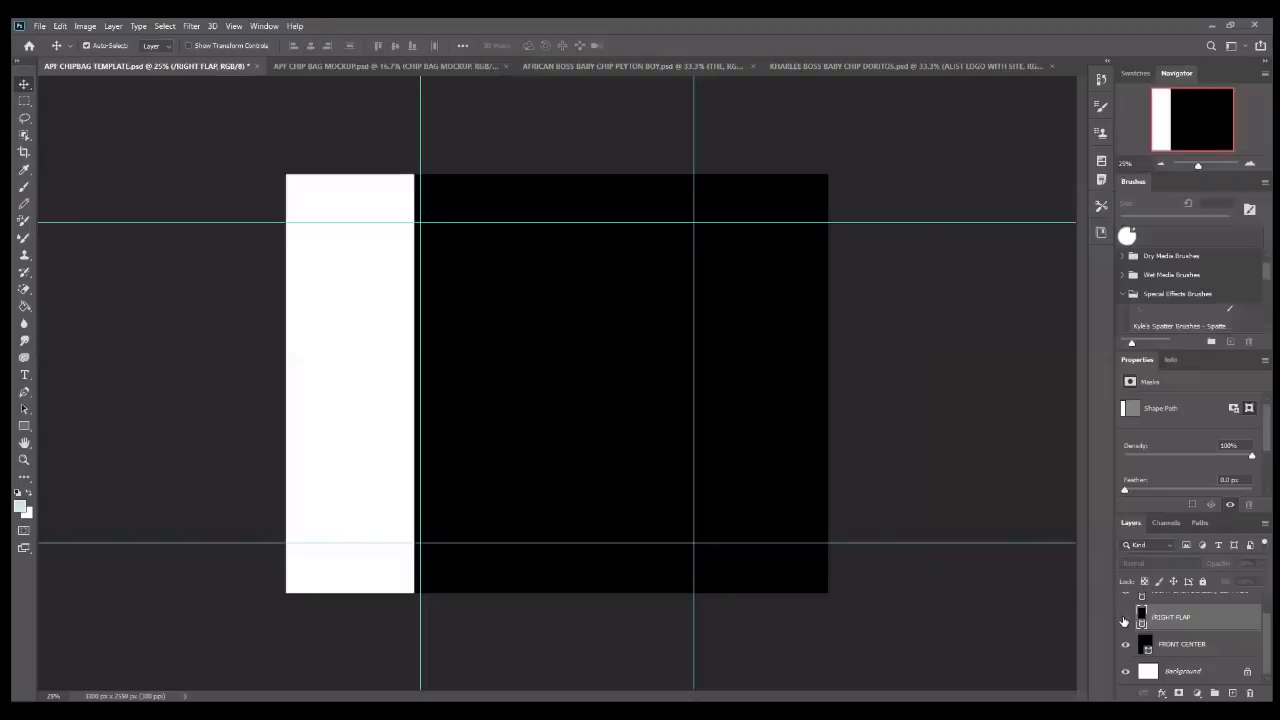
pyautogui.click(1124, 621)
pyautogui.click(1124, 621)
pyautogui.click(1124, 621)
pyautogui.click(1124, 621)
pyautogui.click(1124, 621)
pyautogui.click(1124, 621)
pyautogui.click(1124, 621)
# - Check the area covered by the RIGHT BACK SCREEN/ LEFT FLAP layer and leave that layer hidden
pyautogui.scroll(1, 1181, 611)
pyautogui.click(1165, 610)
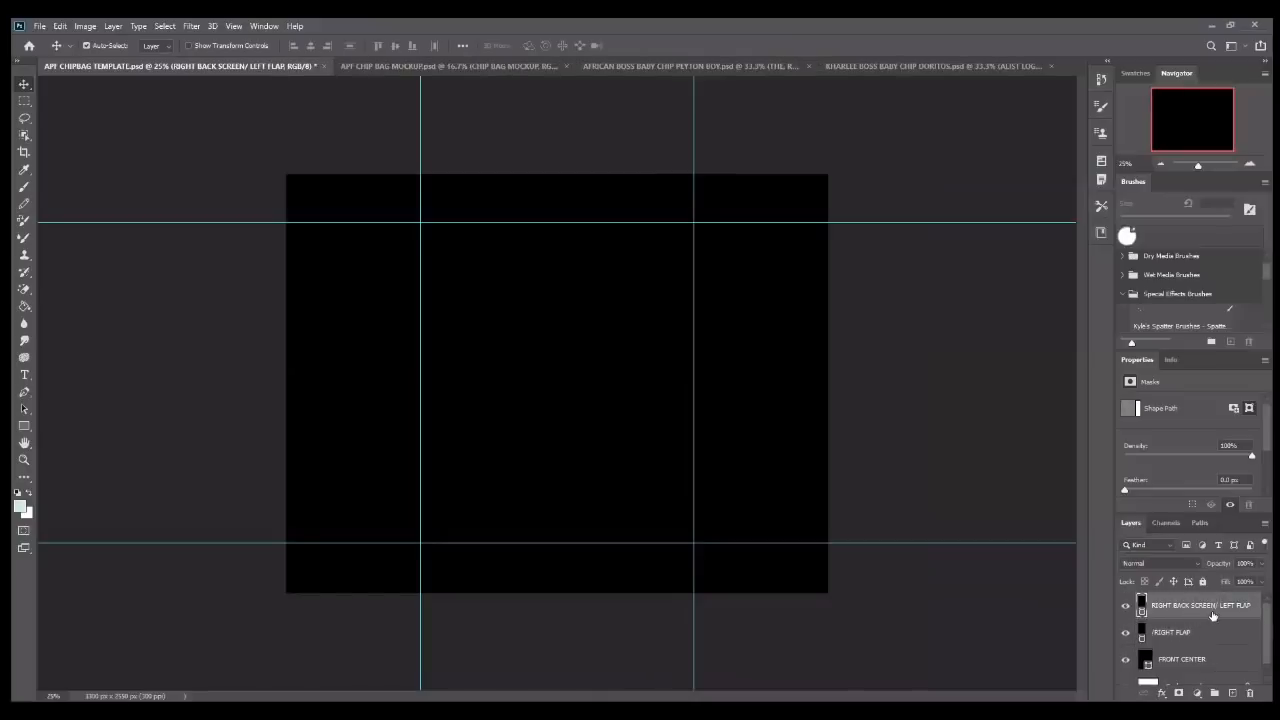
pyautogui.click(1127, 608)
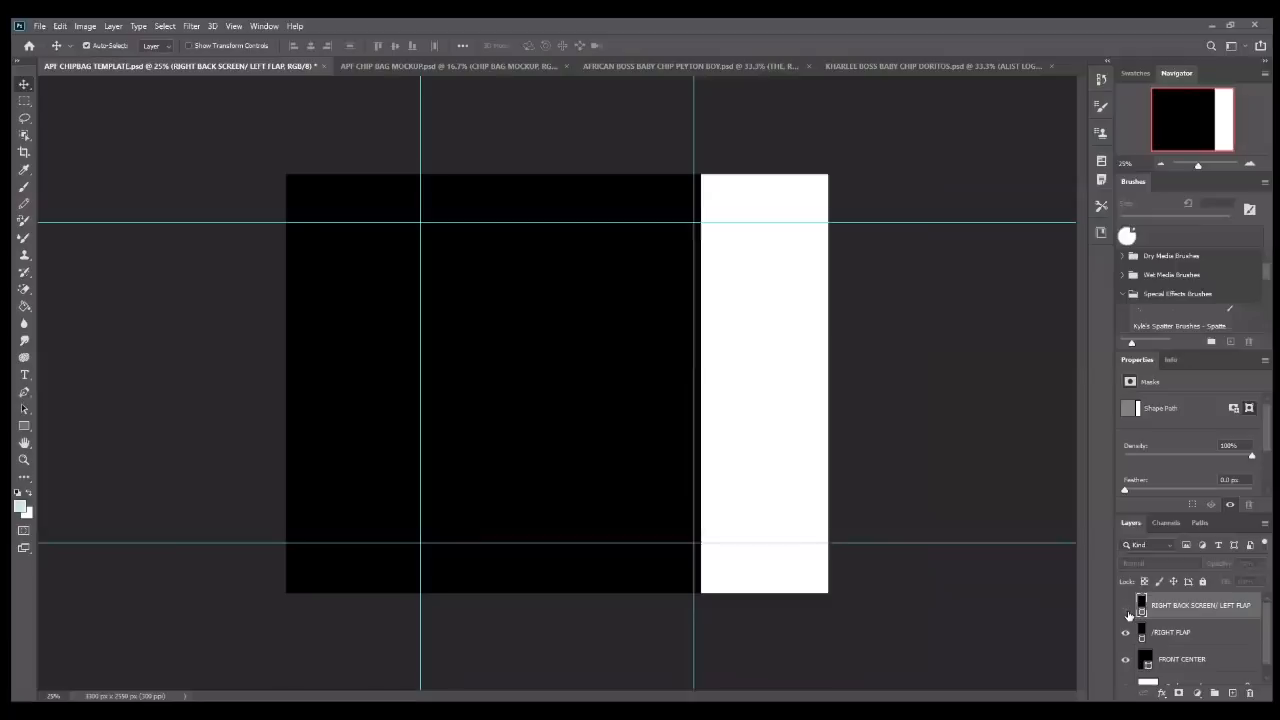
pyautogui.click(1127, 608)
pyautogui.click(1127, 608)
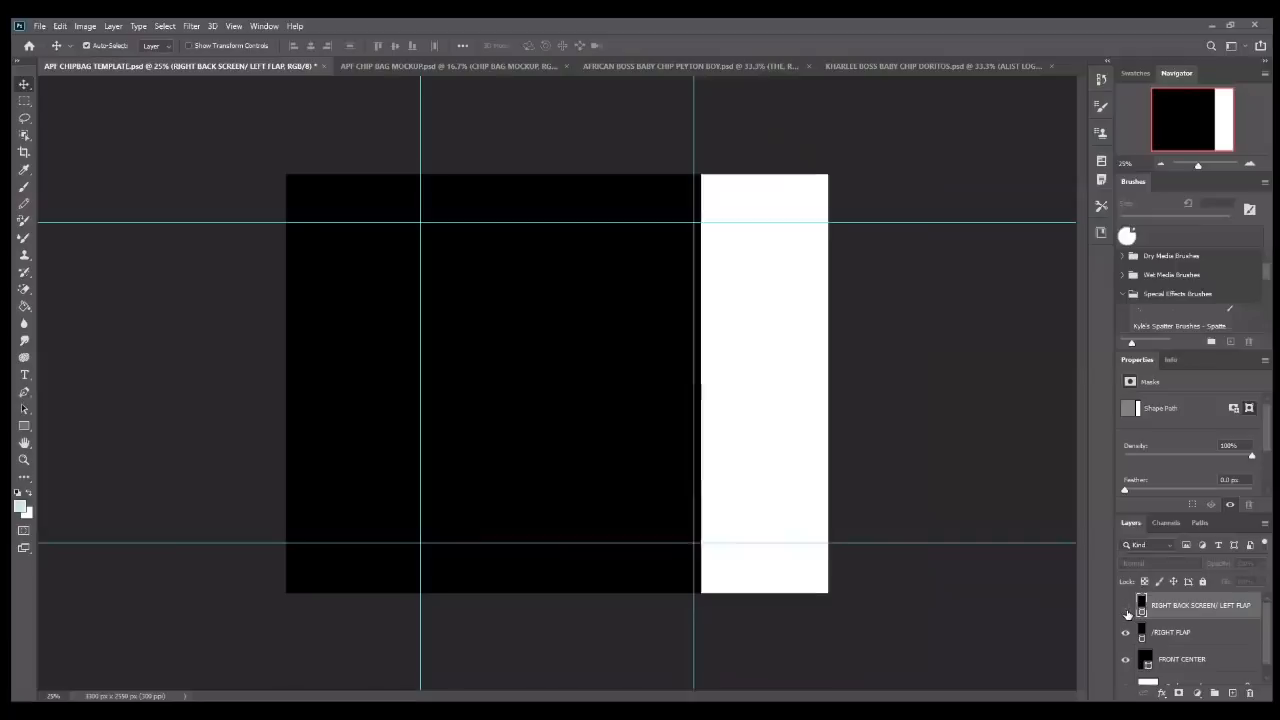
# - Free-transform the FRONT CENTER shape so its sides meet the two vertical guides and it spans the full canvas height
pyautogui.click(1180, 662)
pyautogui.rightClick(554, 403)
pyautogui.click(572, 409)
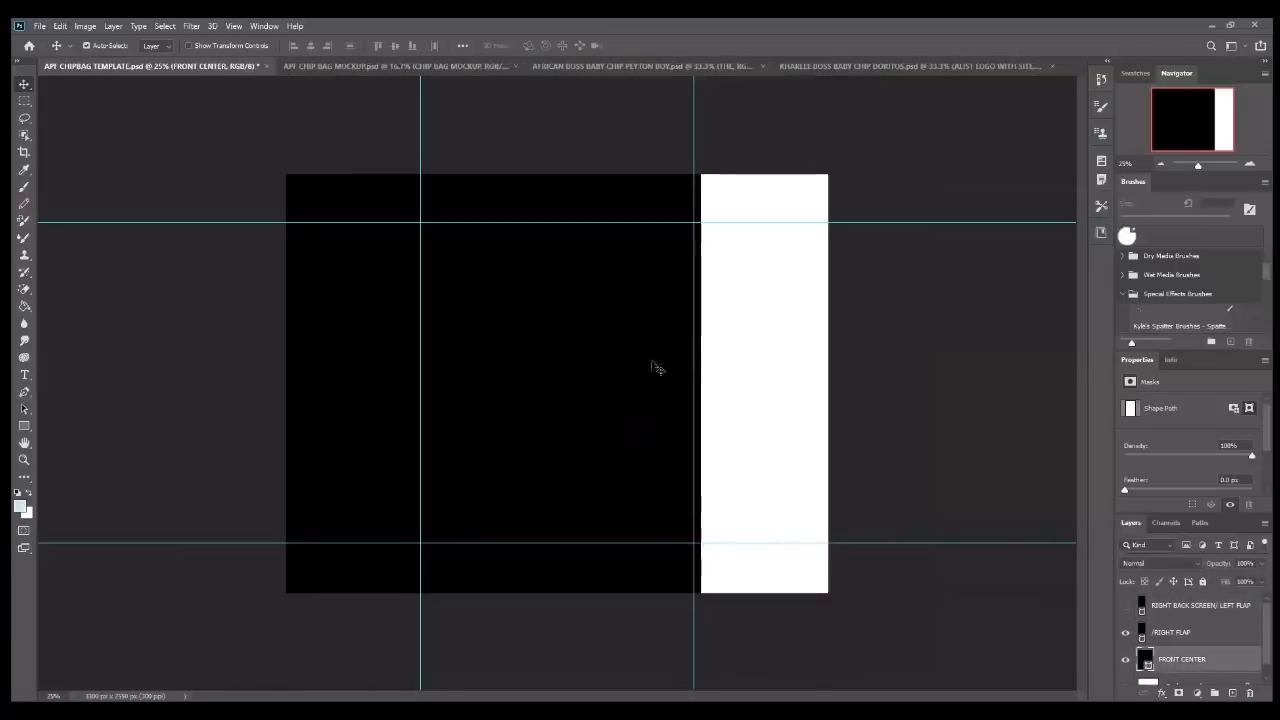
pyautogui.click(61, 26)
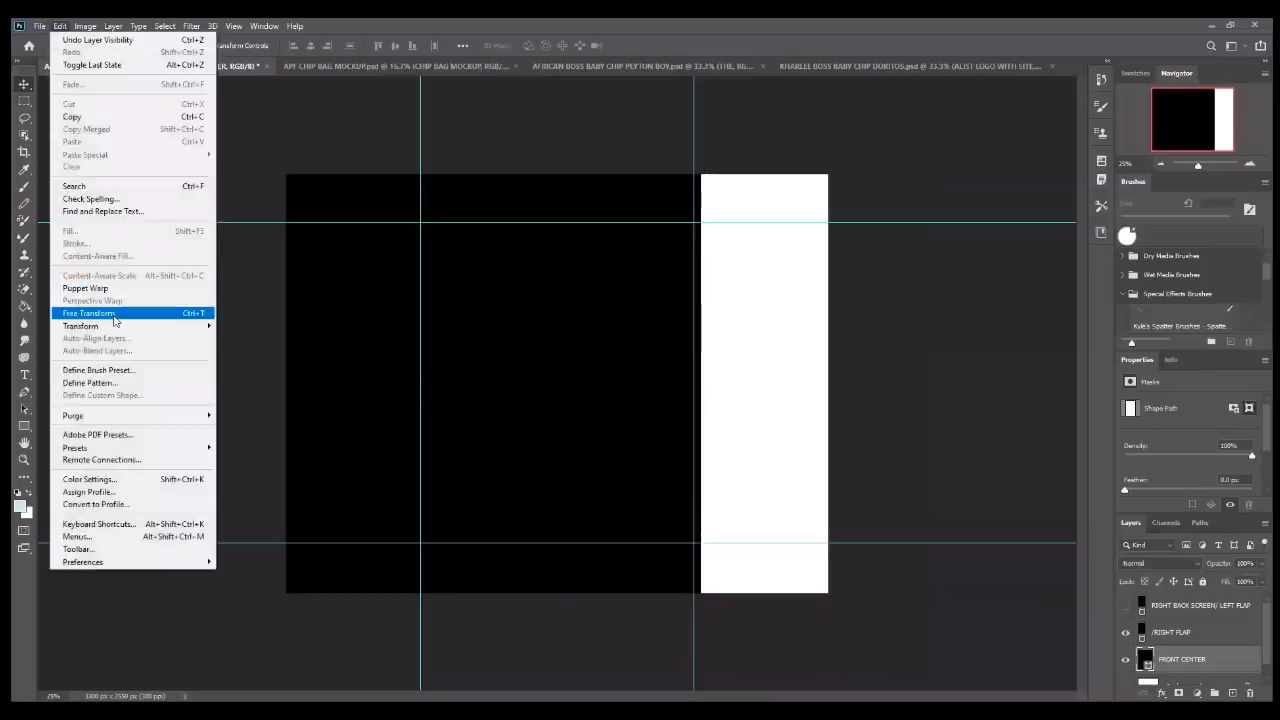
pyautogui.click(75, 313)
pyautogui.moveTo(699, 384); pyautogui.dragTo(694, 384)
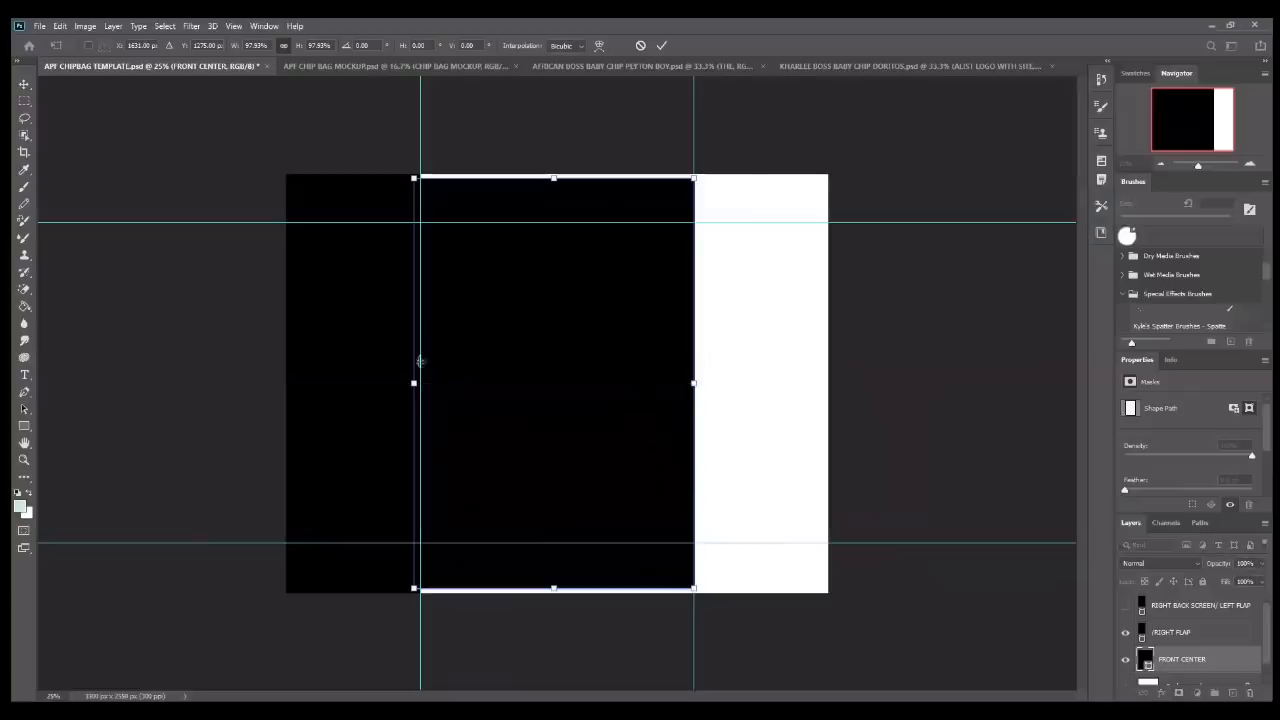
pyautogui.moveTo(414, 384); pyautogui.dragTo(418, 385)
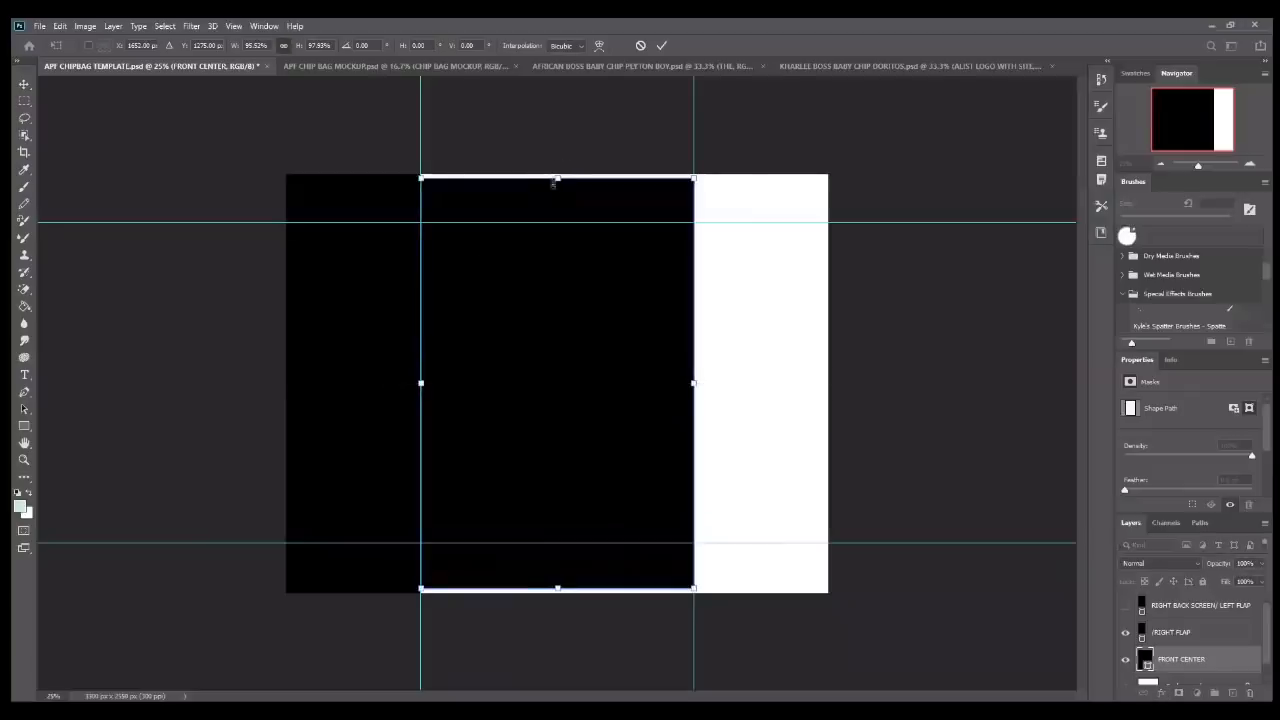
pyautogui.moveTo(557, 178); pyautogui.dragTo(557, 174)
pyautogui.moveTo(557, 590); pyautogui.dragTo(560, 593)
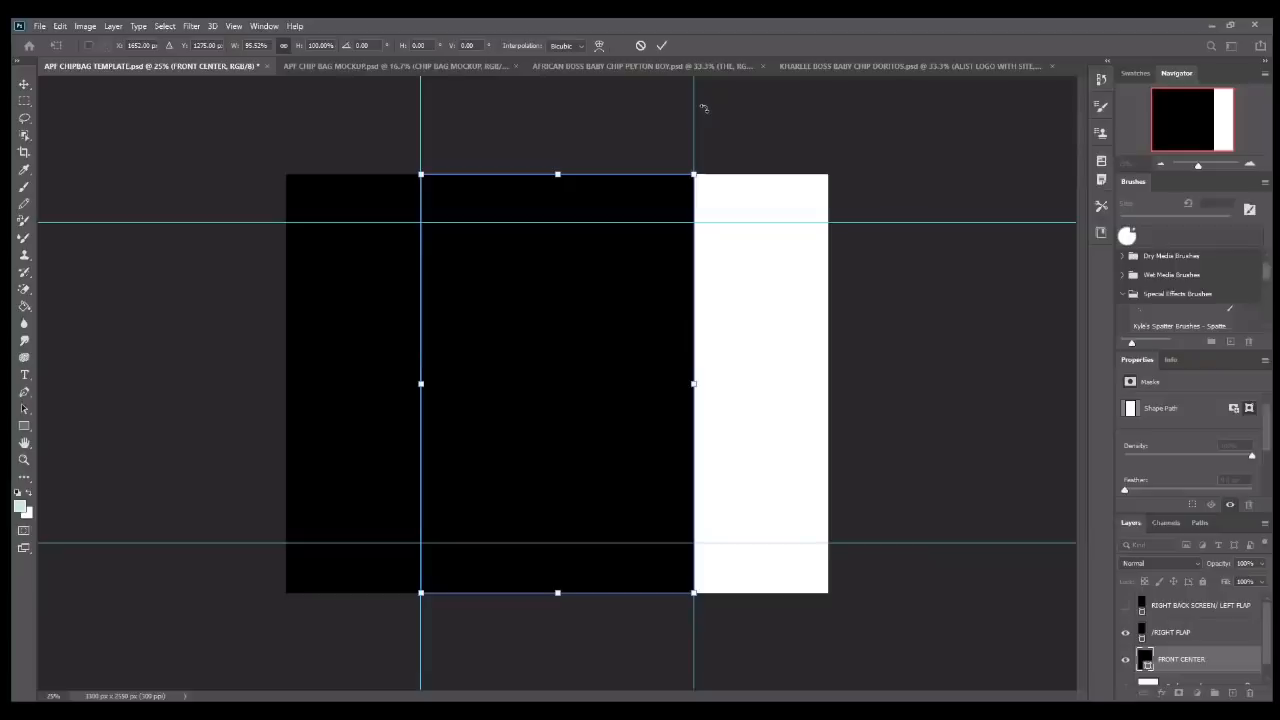
pyautogui.press('Return')
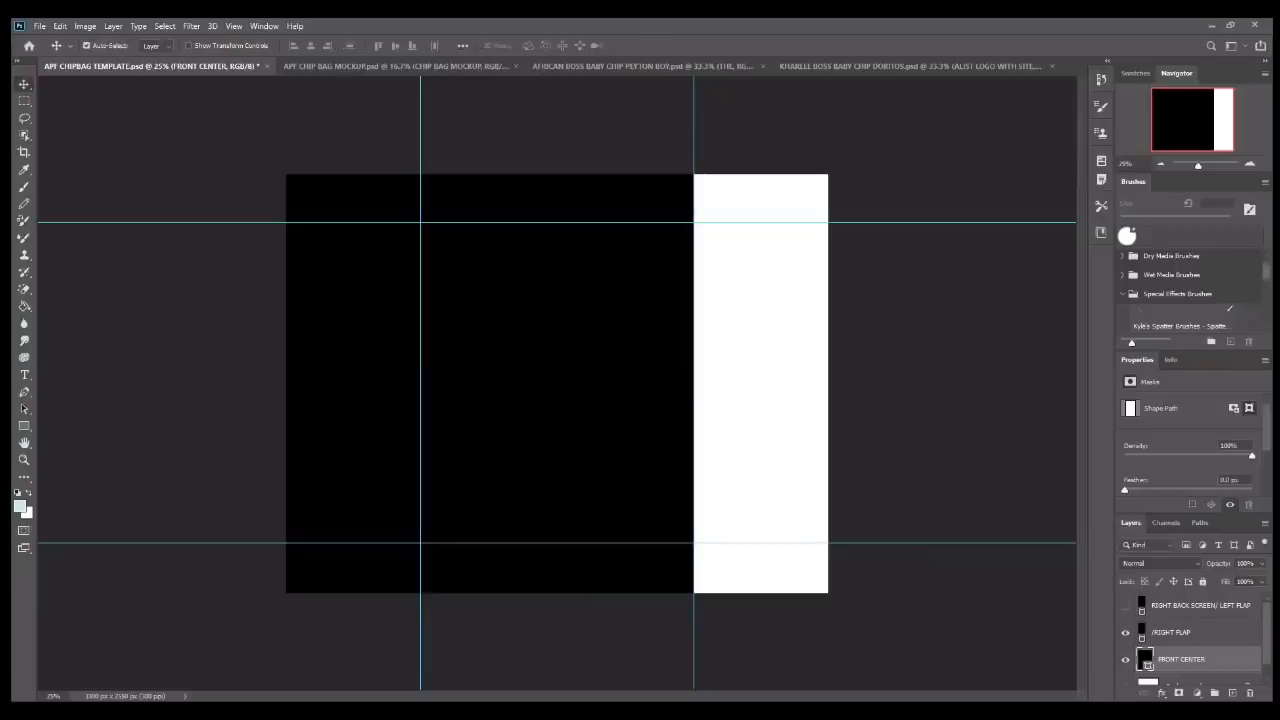
# - Hide the FRONT CENTER and /RIGHT FLAP layers, and embed pattern image 8 from the 12x12 folder in Downloads
pyautogui.click(1125, 659)
pyautogui.click(1125, 634)
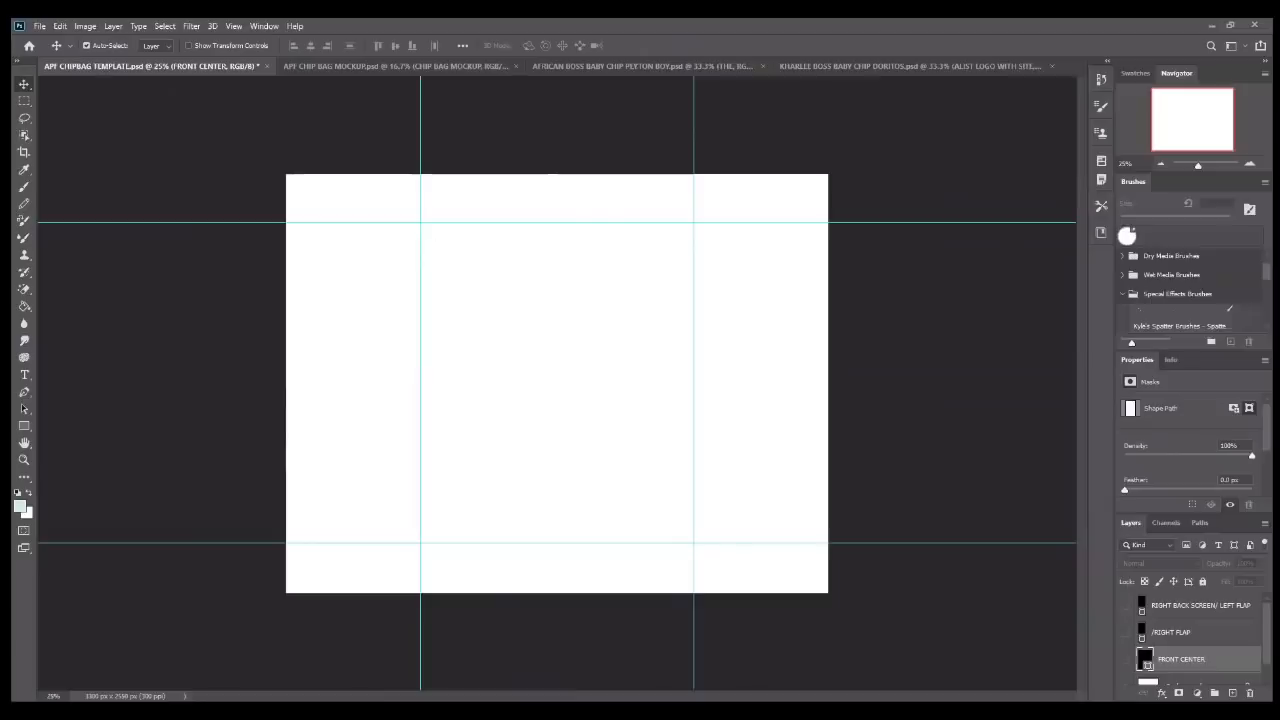
pyautogui.click(38, 27)
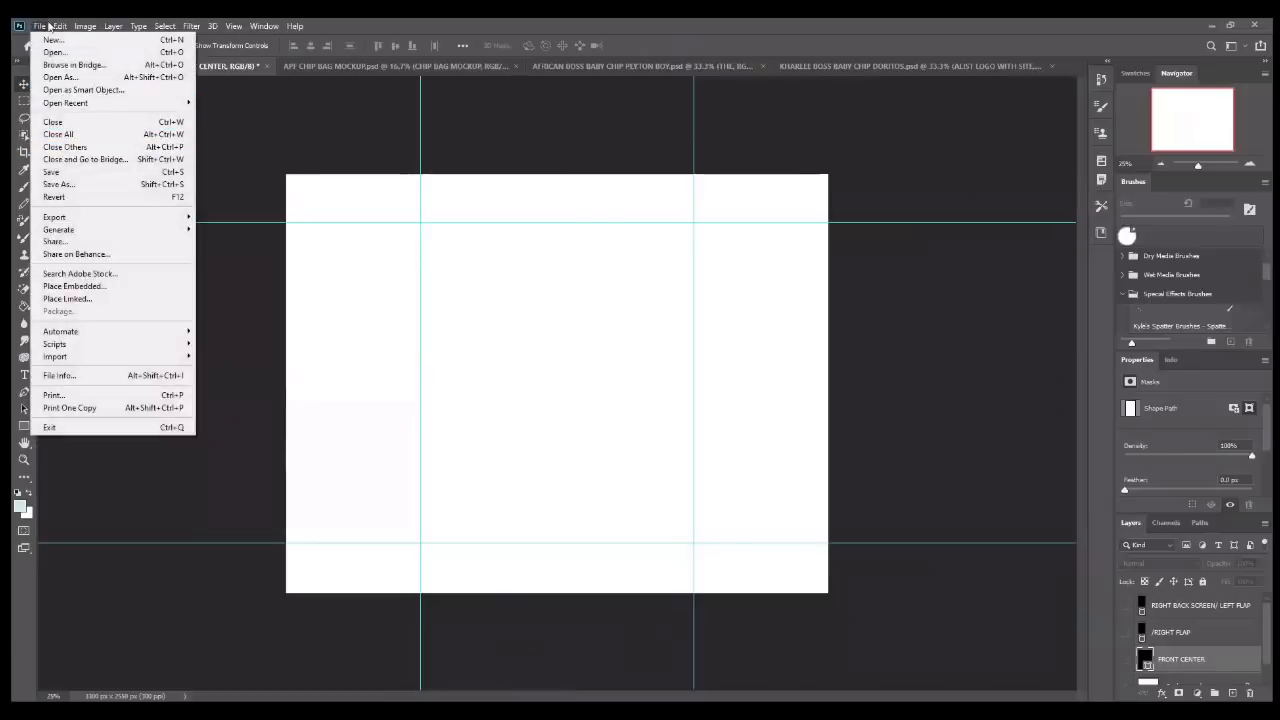
pyautogui.click(74, 287)
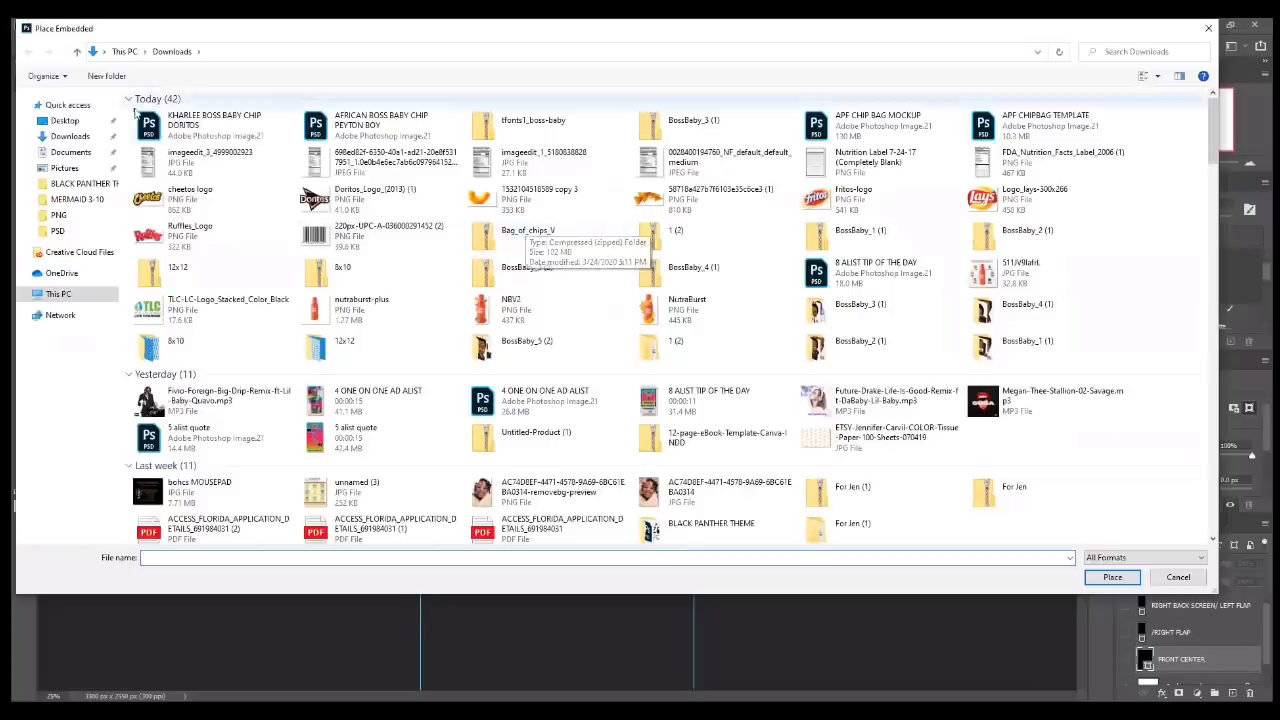
pyautogui.click(86, 110)
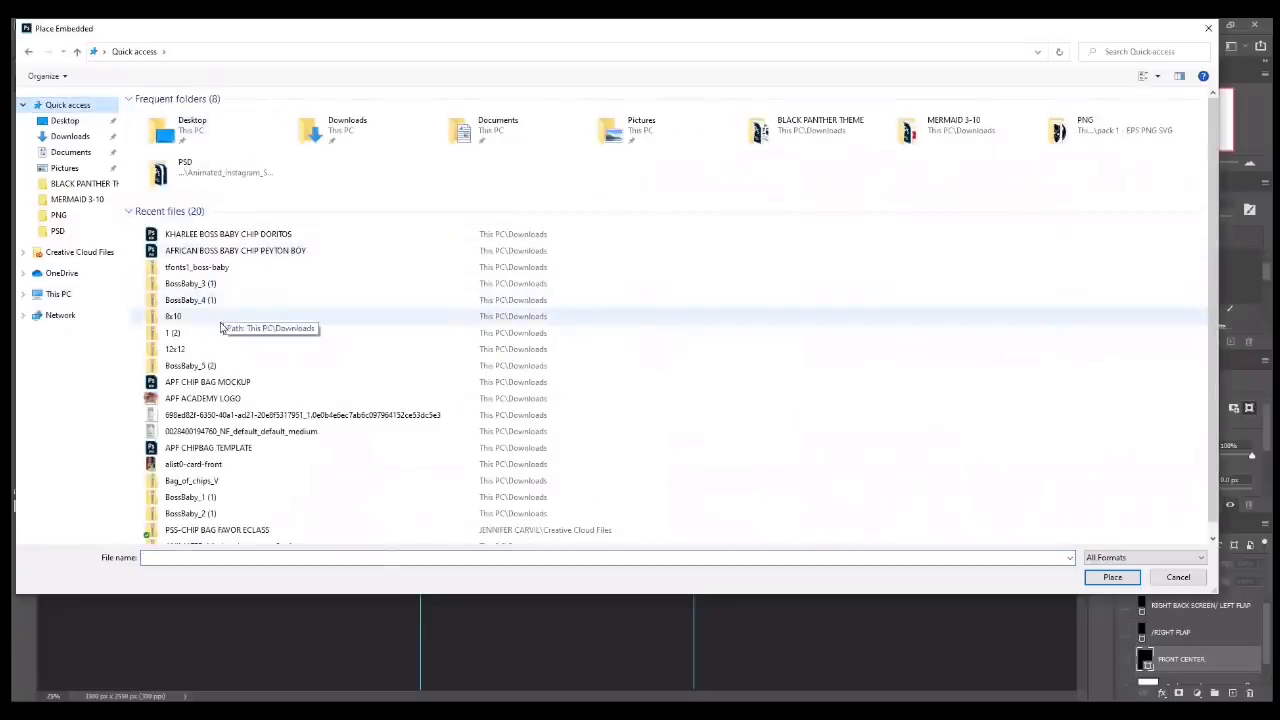
pyautogui.doubleClick(322, 137)
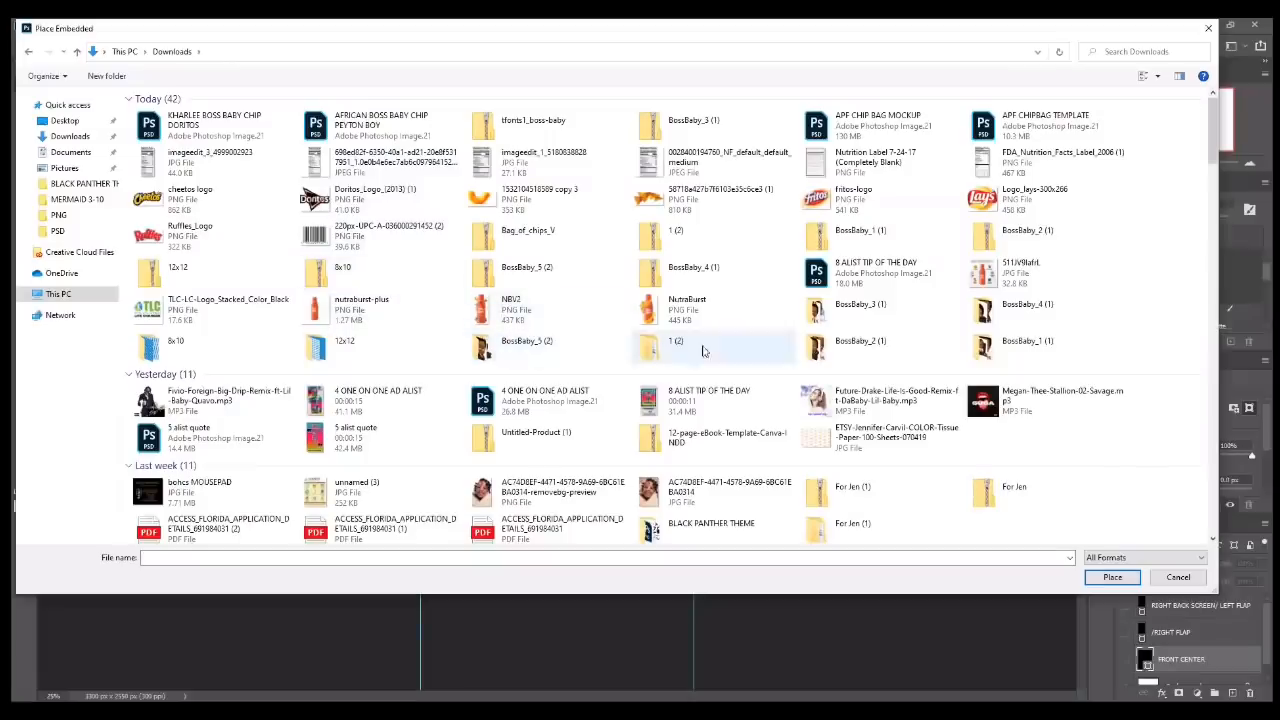
pyautogui.doubleClick(322, 352)
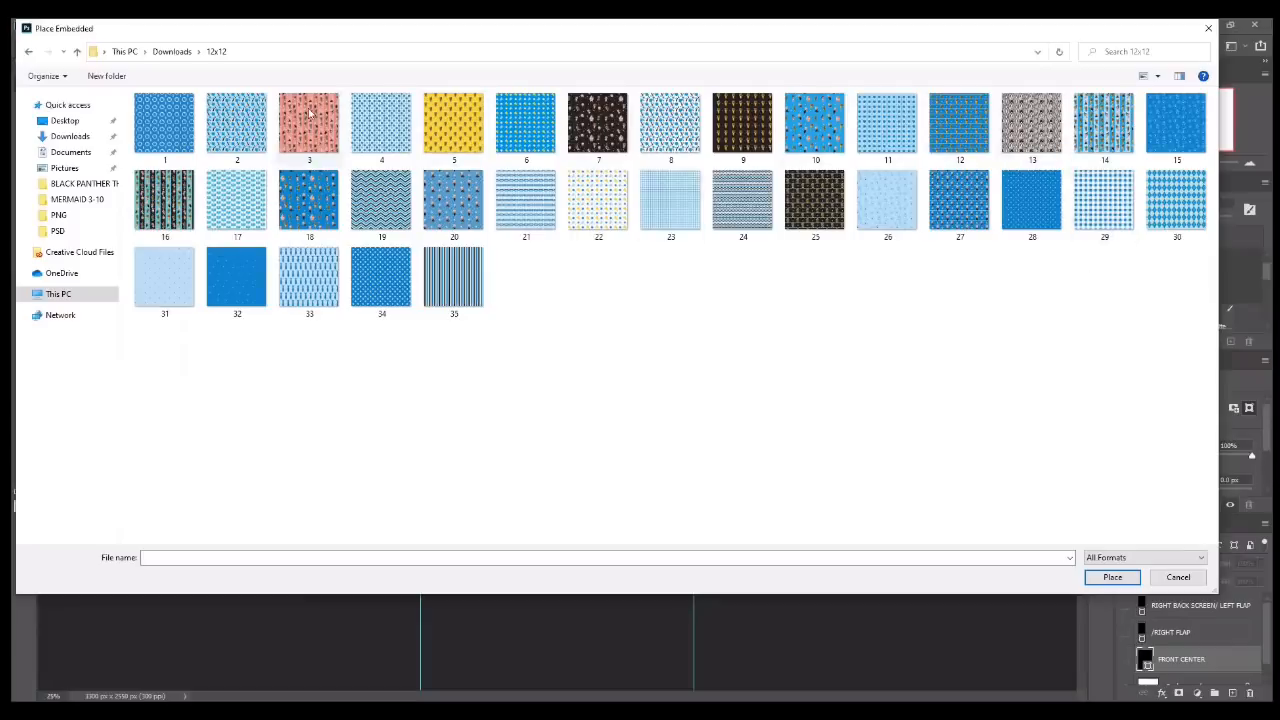
pyautogui.click(256, 119)
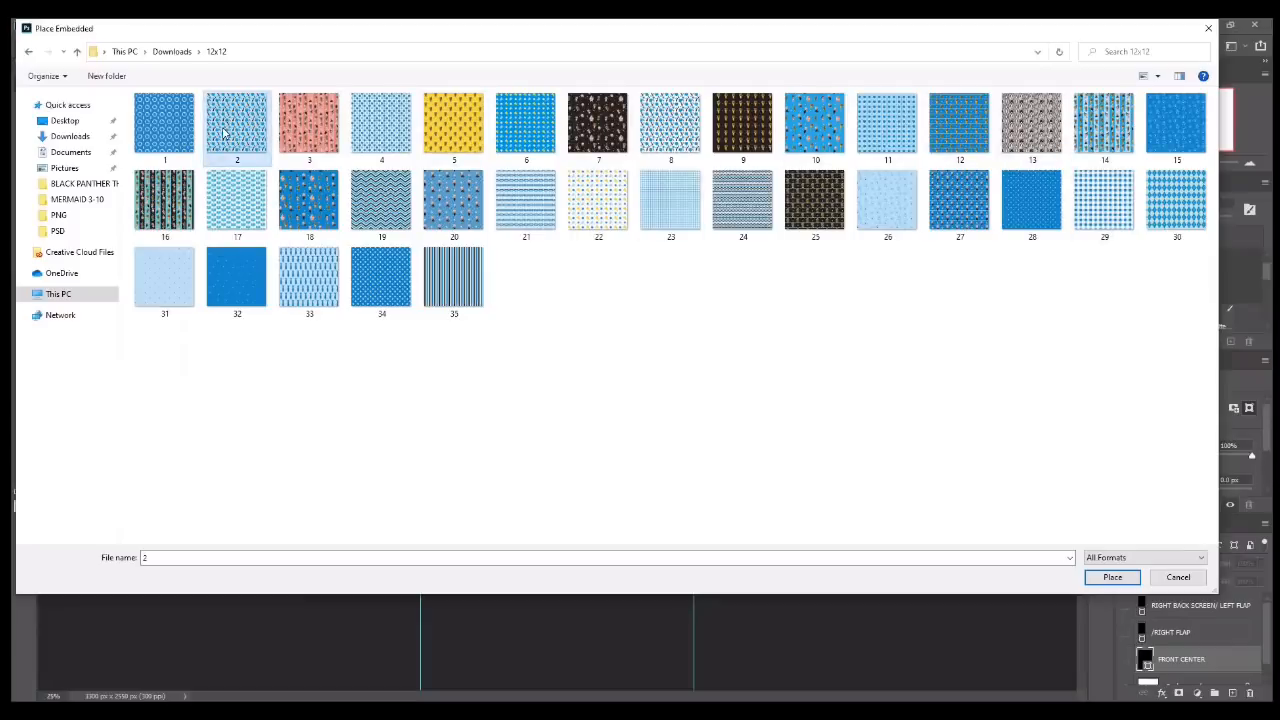
pyautogui.doubleClick(665, 122)
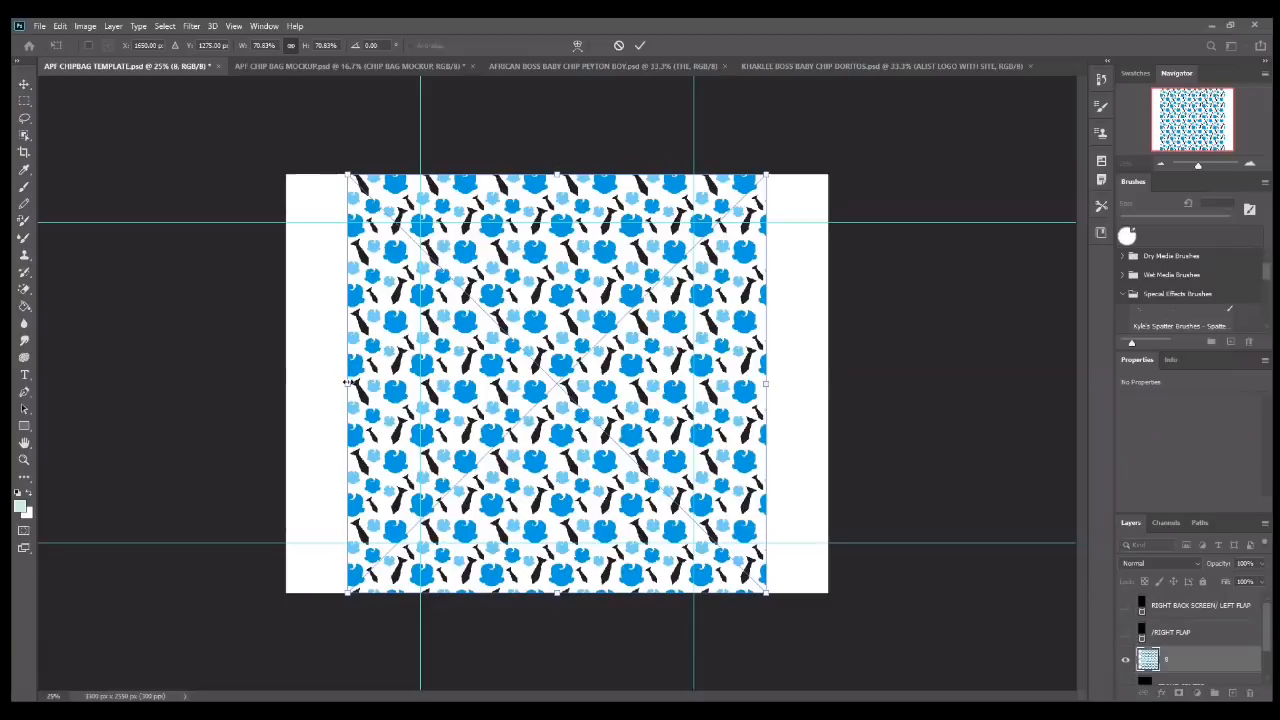
# - Stretch the placed pattern horizontally to both canvas edges so it fills the whole template, and commit the placement
pyautogui.moveTo(347, 383); pyautogui.dragTo(287, 383)
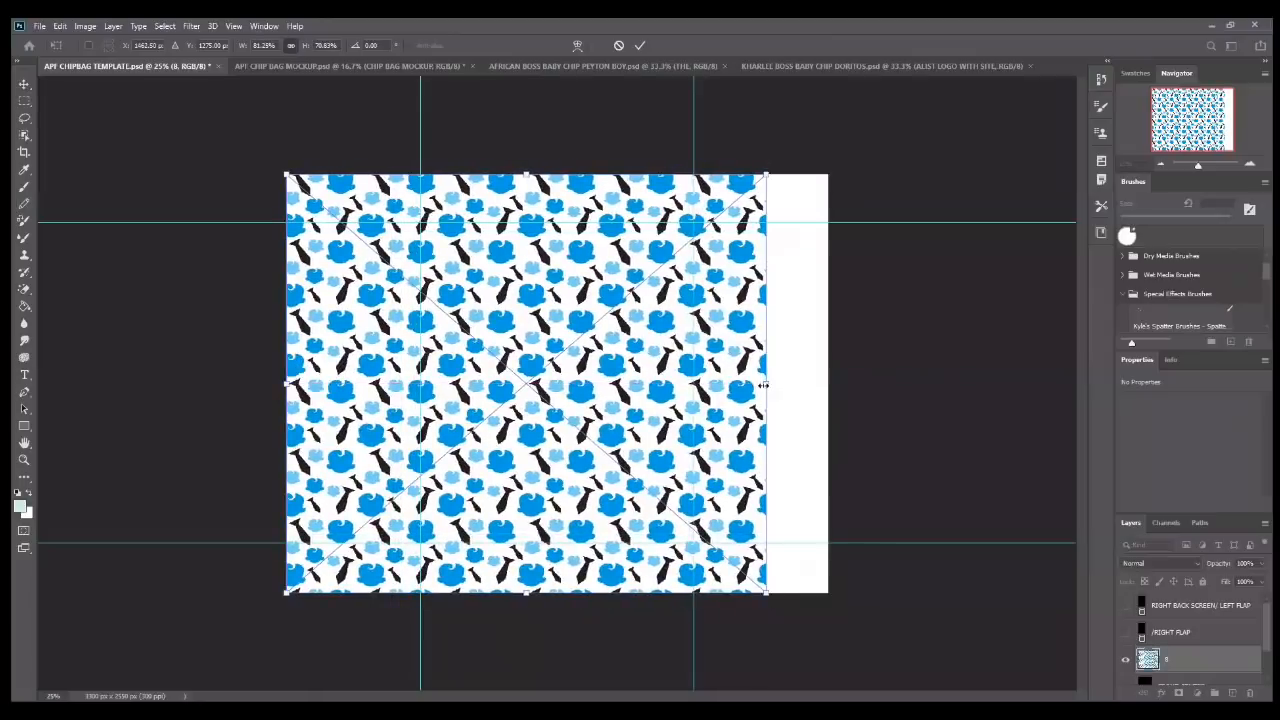
pyautogui.moveTo(765, 383); pyautogui.dragTo(830, 365)
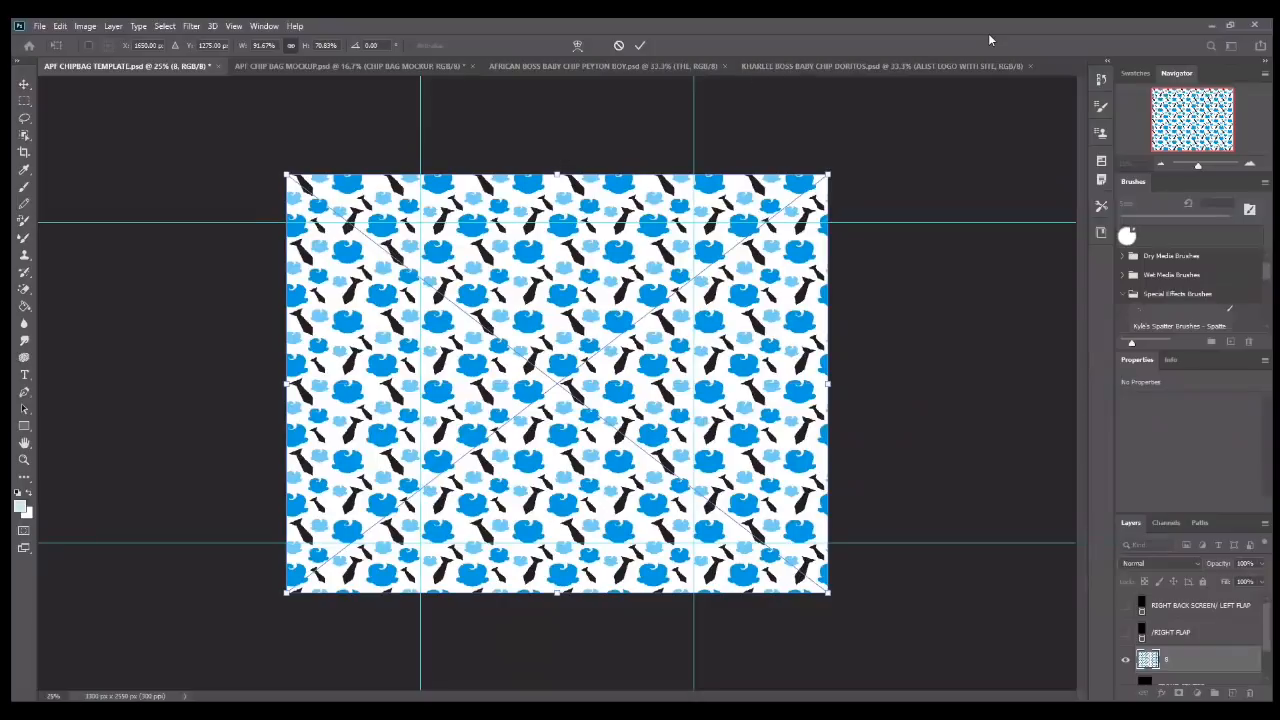
pyautogui.click(643, 46)
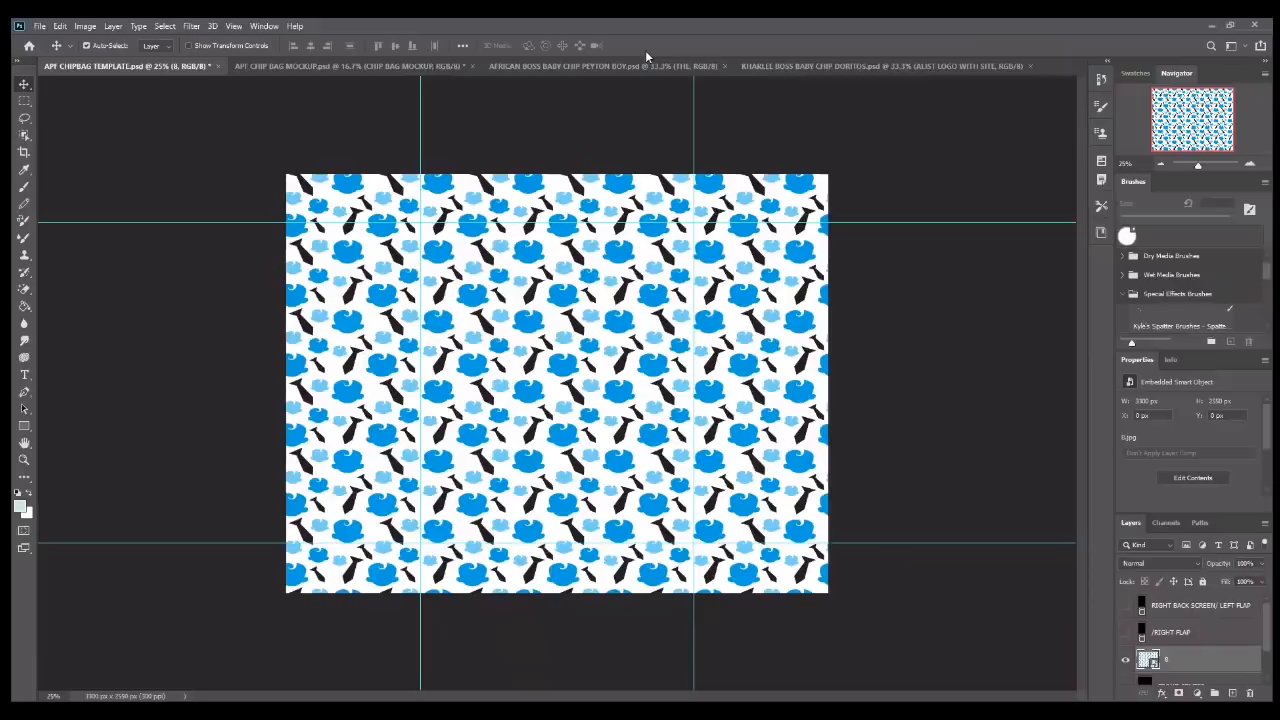
# - Review the two open Boss Baby chip bag designs for reference and return to the APF CHIPBAG TEMPLATE document
pyautogui.click(645, 63)
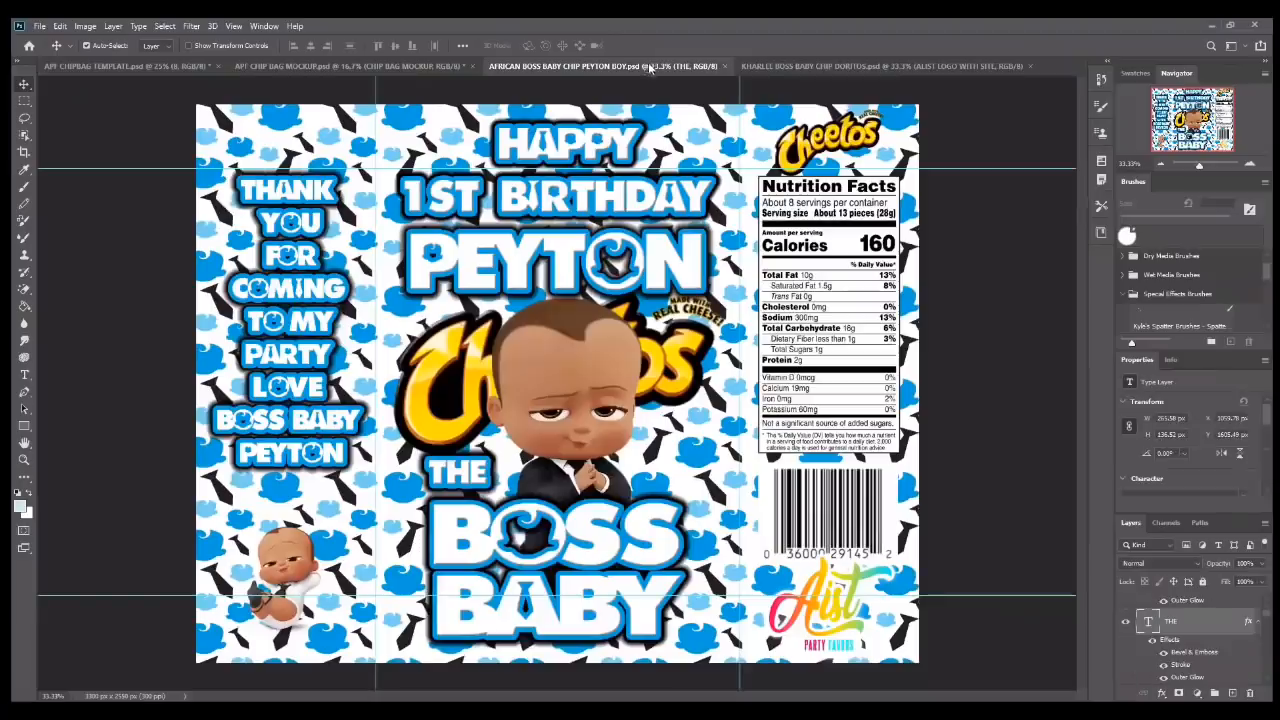
pyautogui.click(775, 66)
pyautogui.click(680, 66)
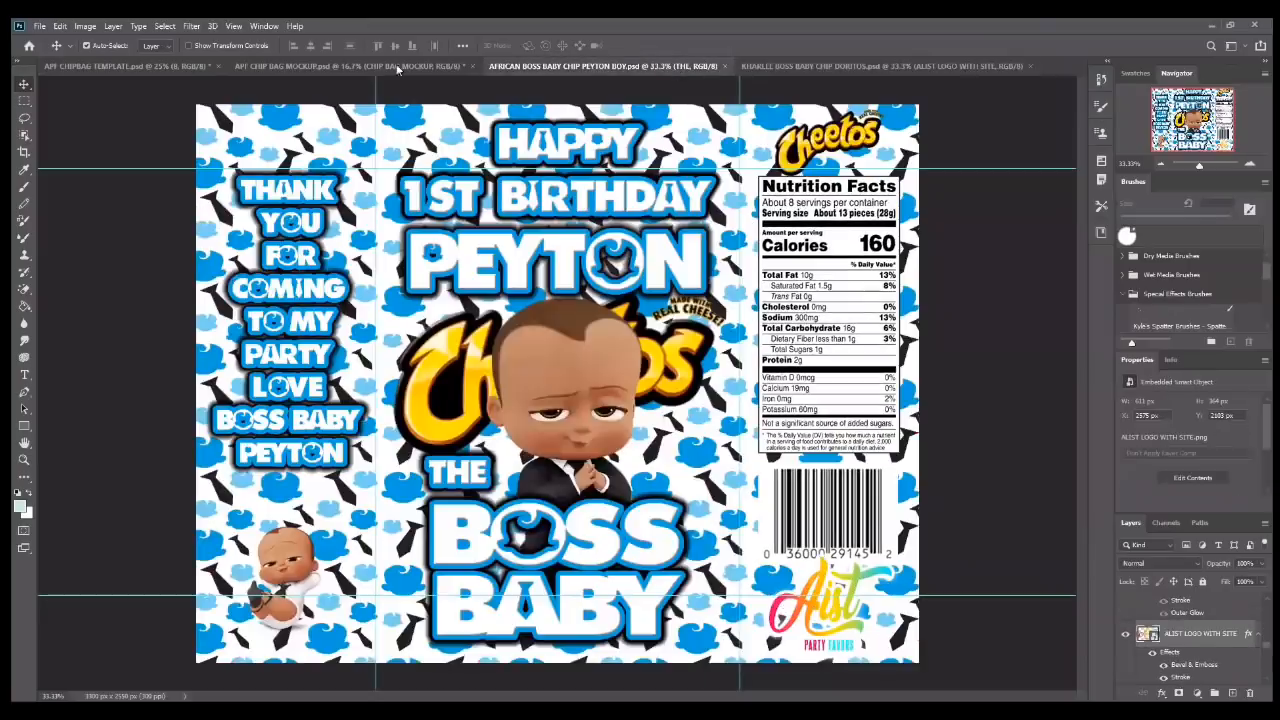
pyautogui.click(88, 65)
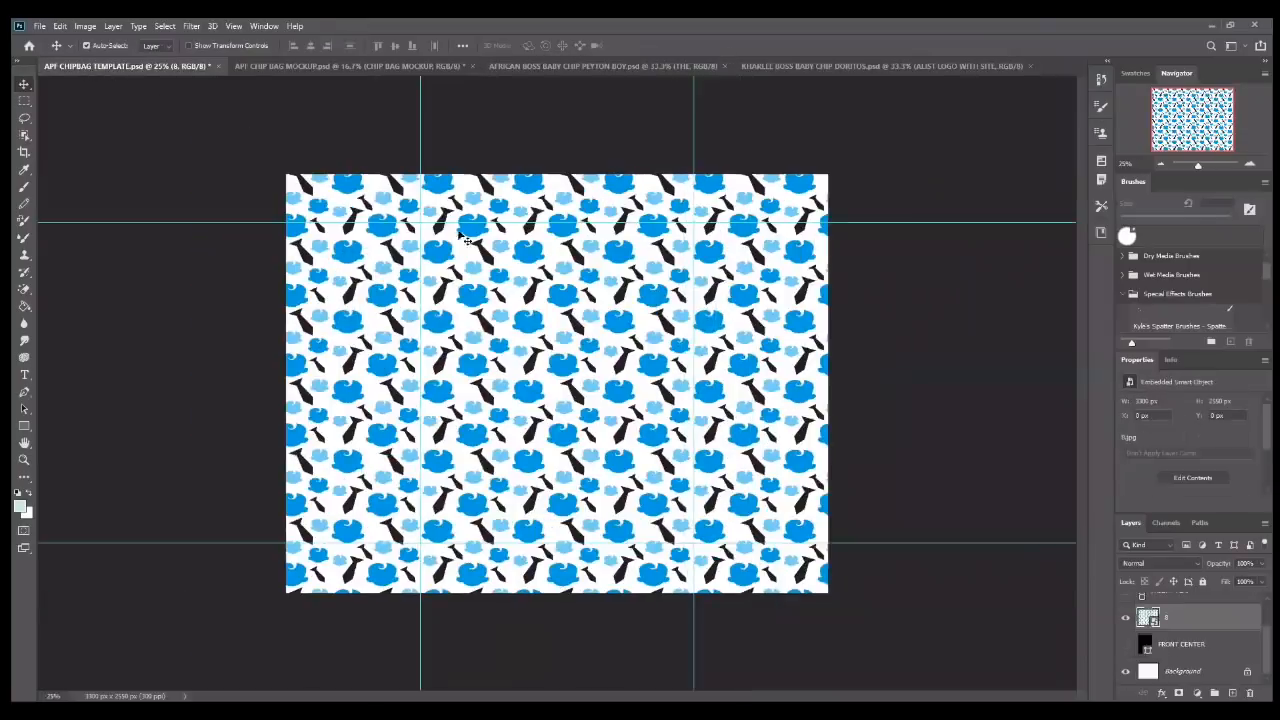
# - Add centred white Boss Baby text near the canvas's left edge, in five lines: THANK YOU / FOR COING / TO / the child's name with 'S / PARTY
pyautogui.click(25, 378)
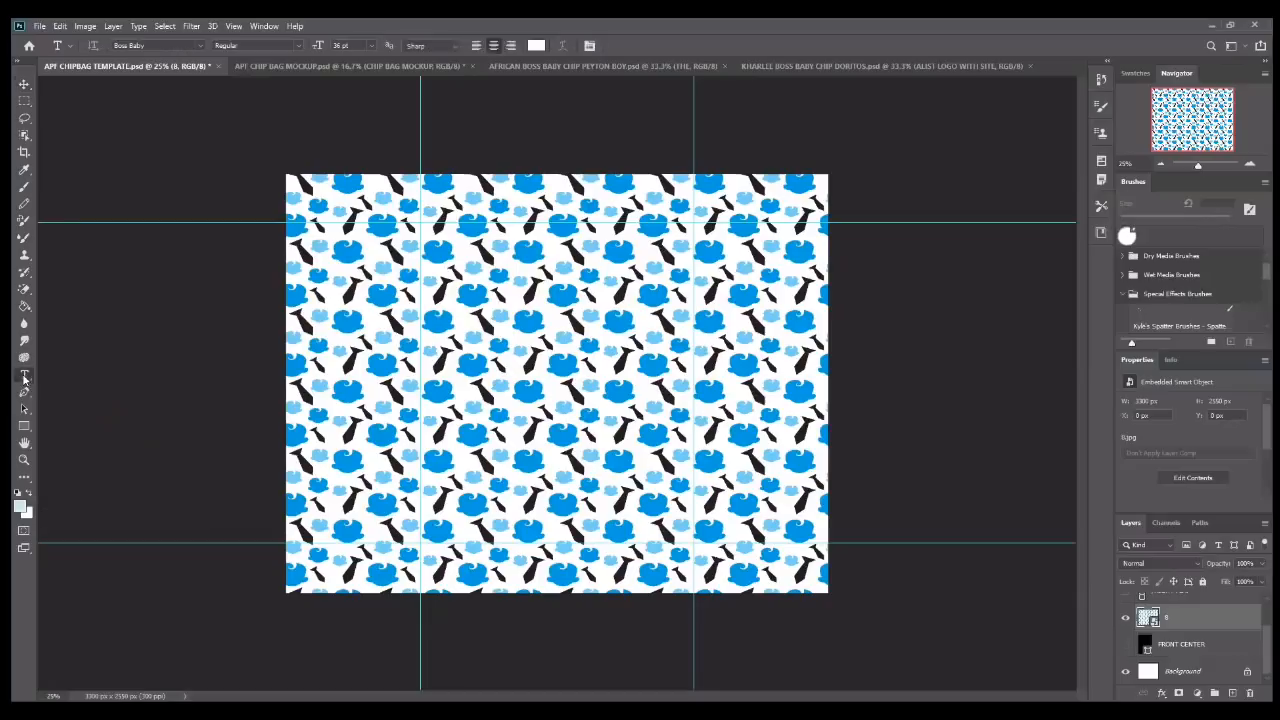
pyautogui.click(317, 297)
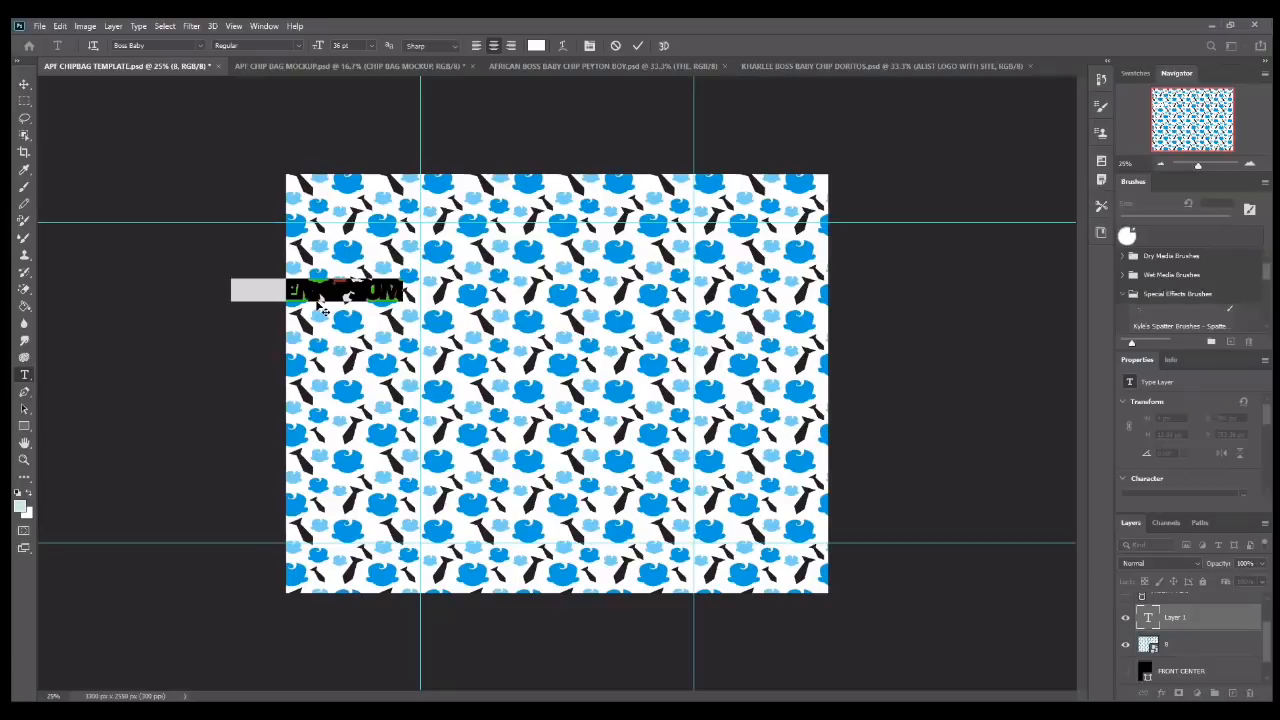
pyautogui.press('BackSpace')
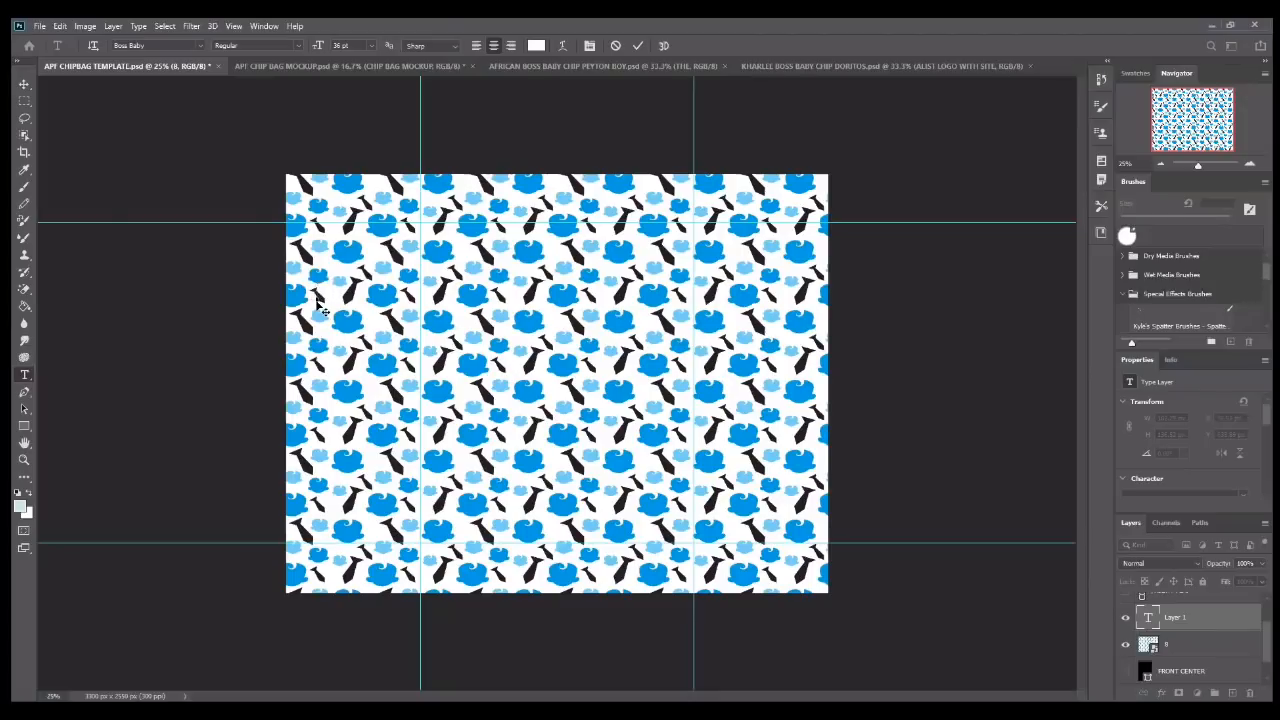
pyautogui.write('THANK')
pyautogui.write('YOU')
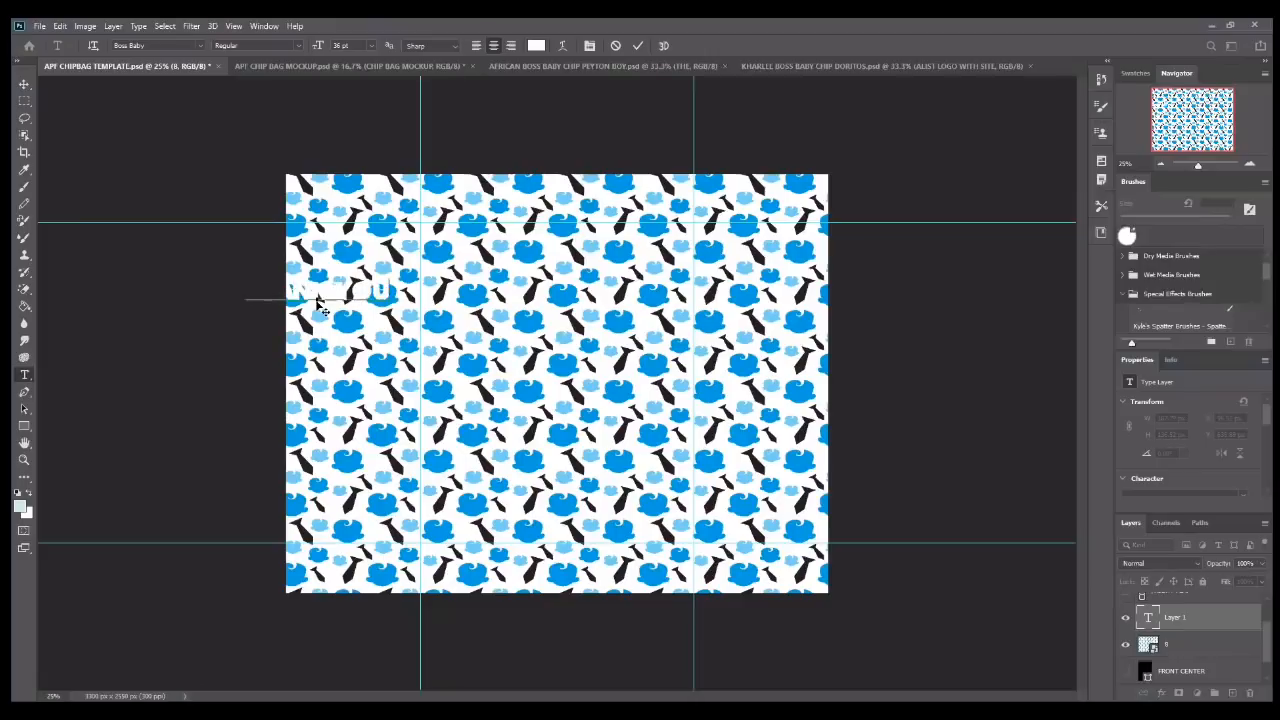
pyautogui.write('FOR COMIN')
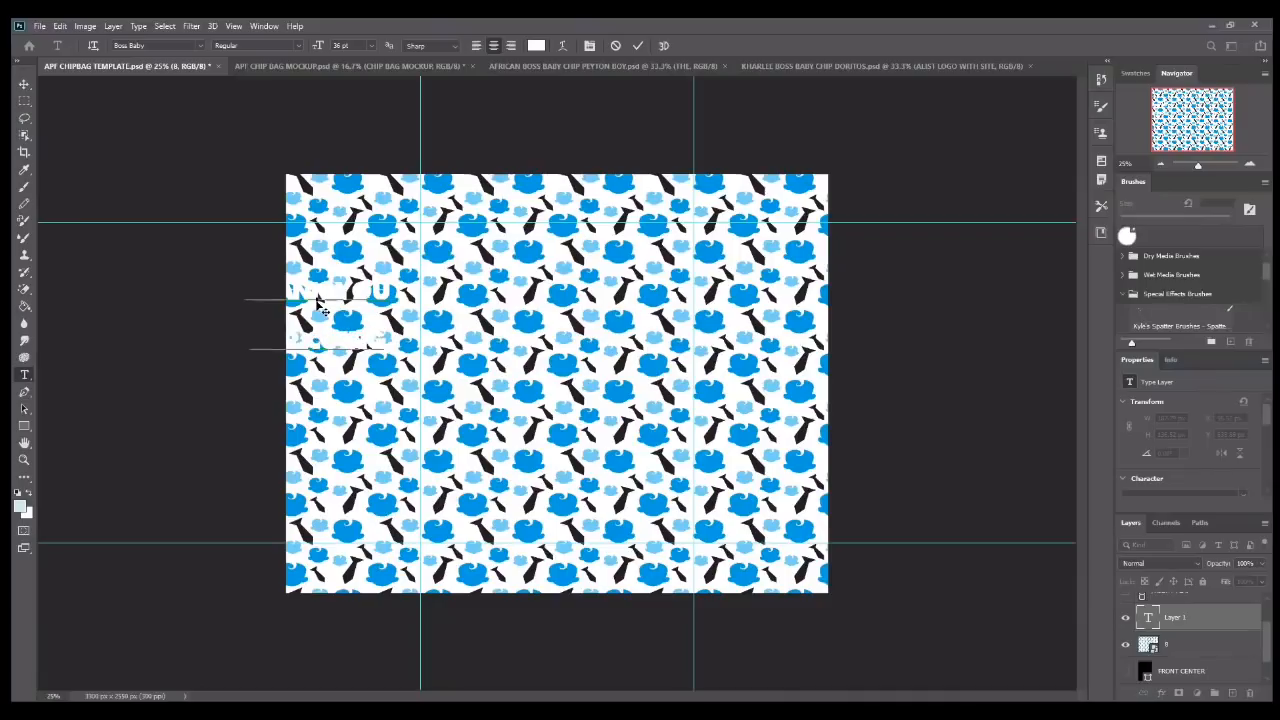
pyautogui.write('TO')
pyautogui.write('GAVIN')
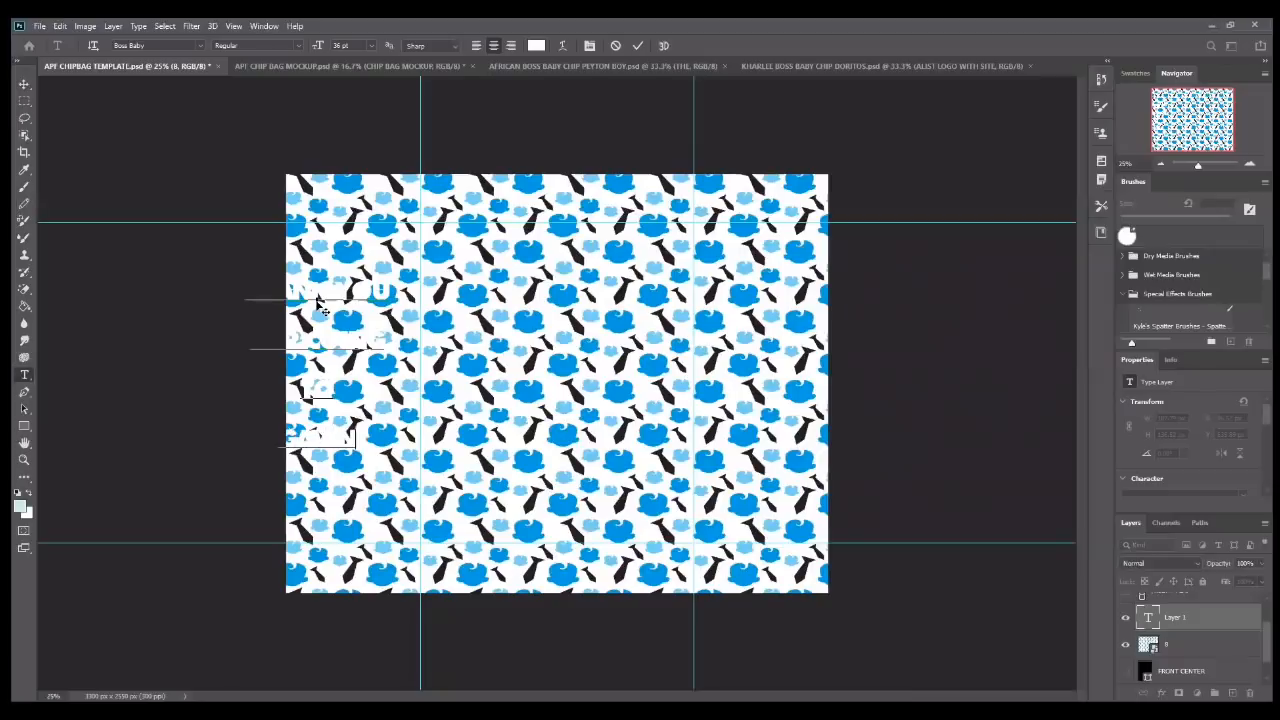
pyautogui.write("'SPARTY")
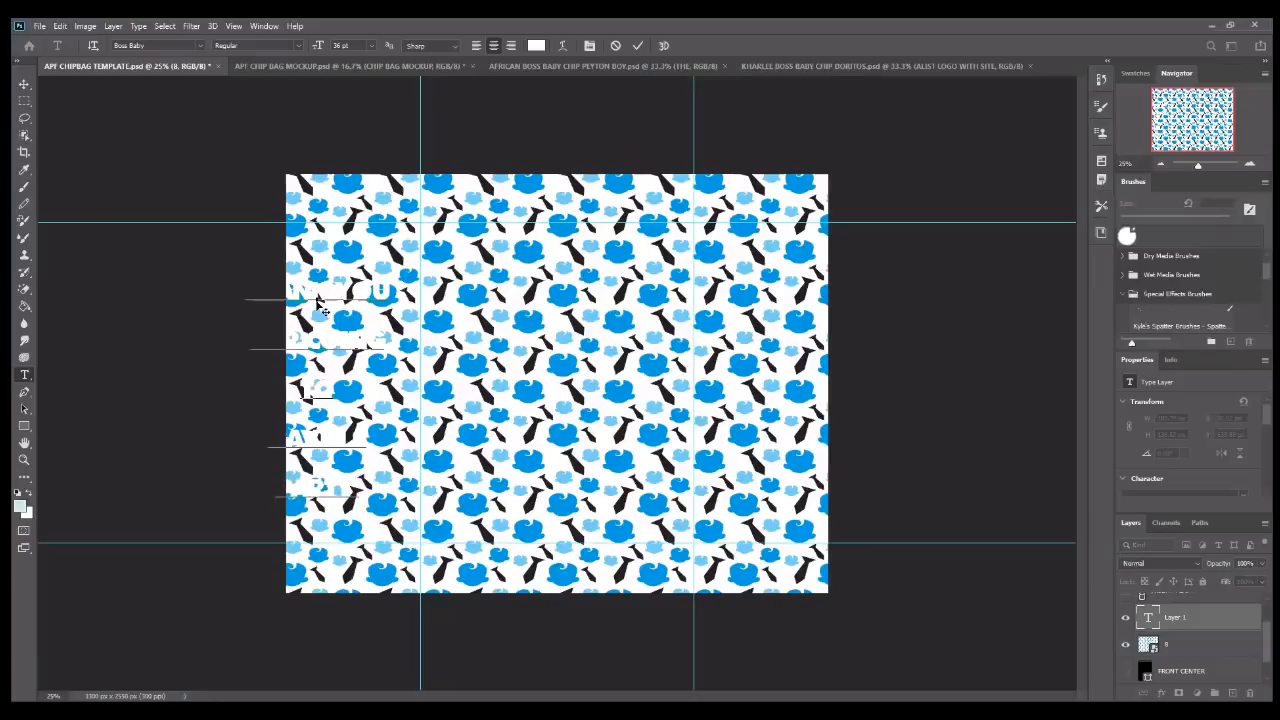
pyautogui.click(637, 45)
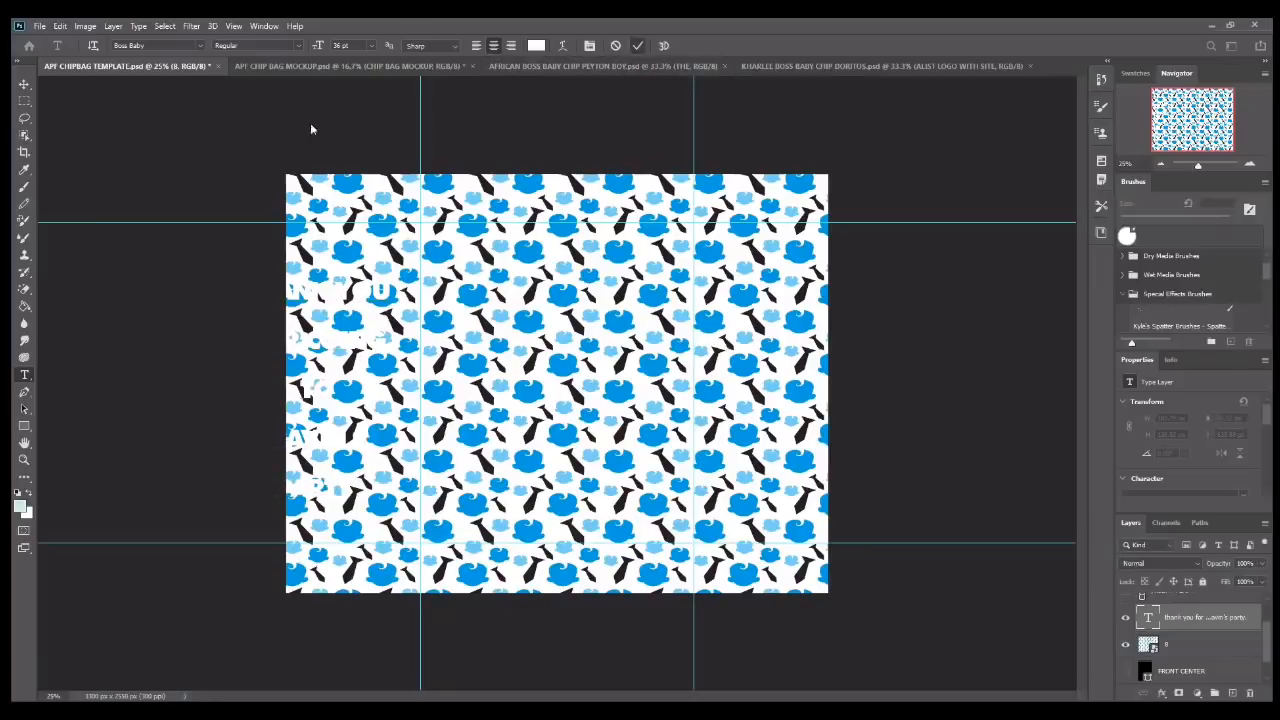
# - Move the thank-you text onto the panel left of the first vertical guide and set its font size to 24 pt
pyautogui.click(23, 85)
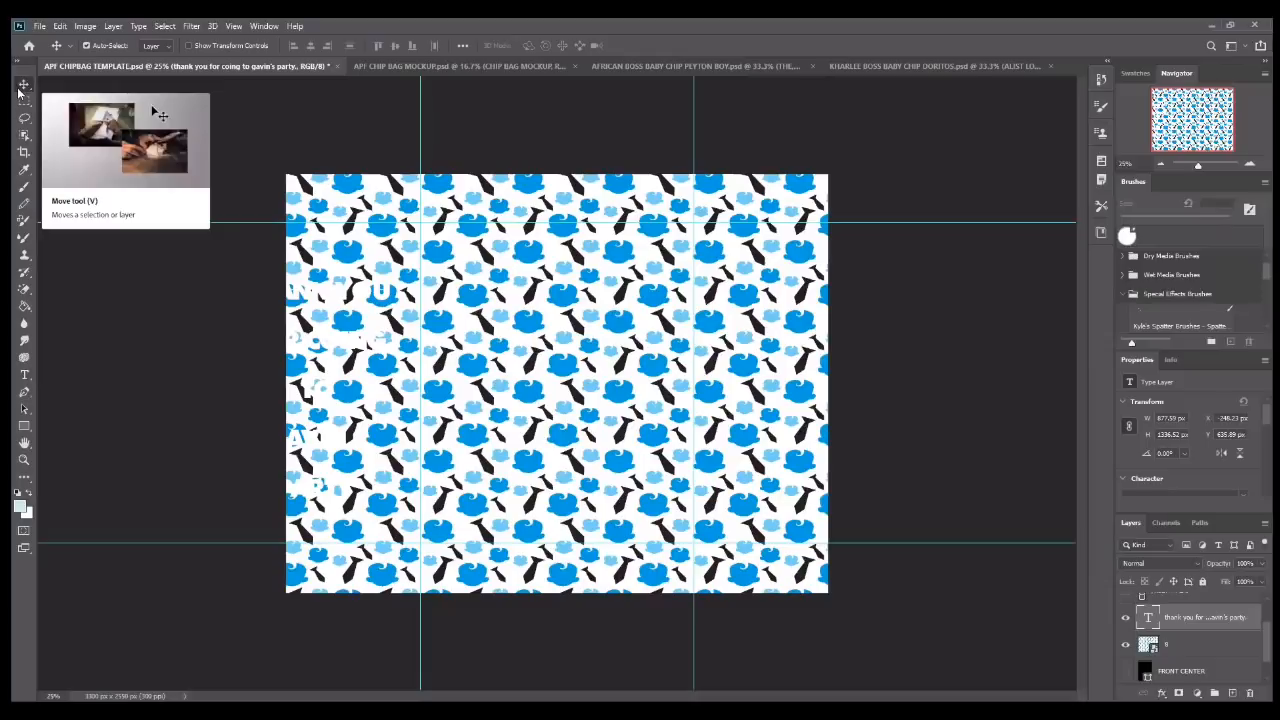
pyautogui.moveTo(368, 361); pyautogui.dragTo(408, 361)
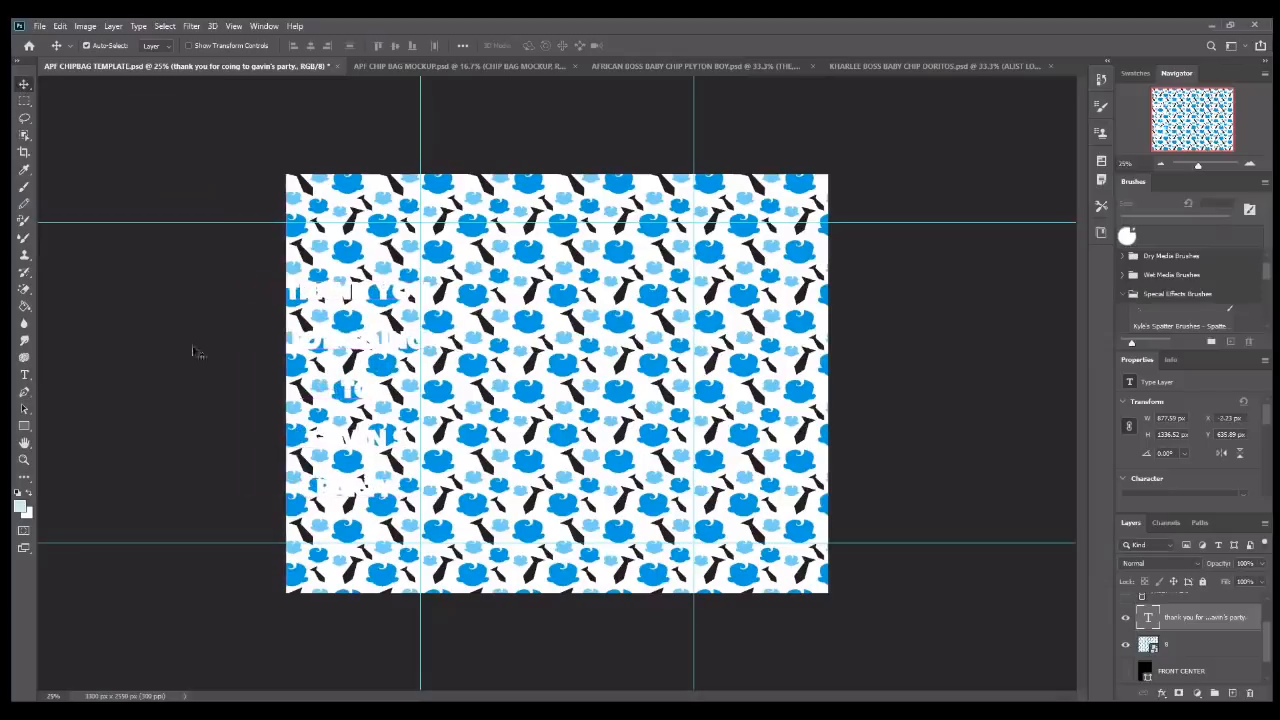
pyautogui.click(25, 378)
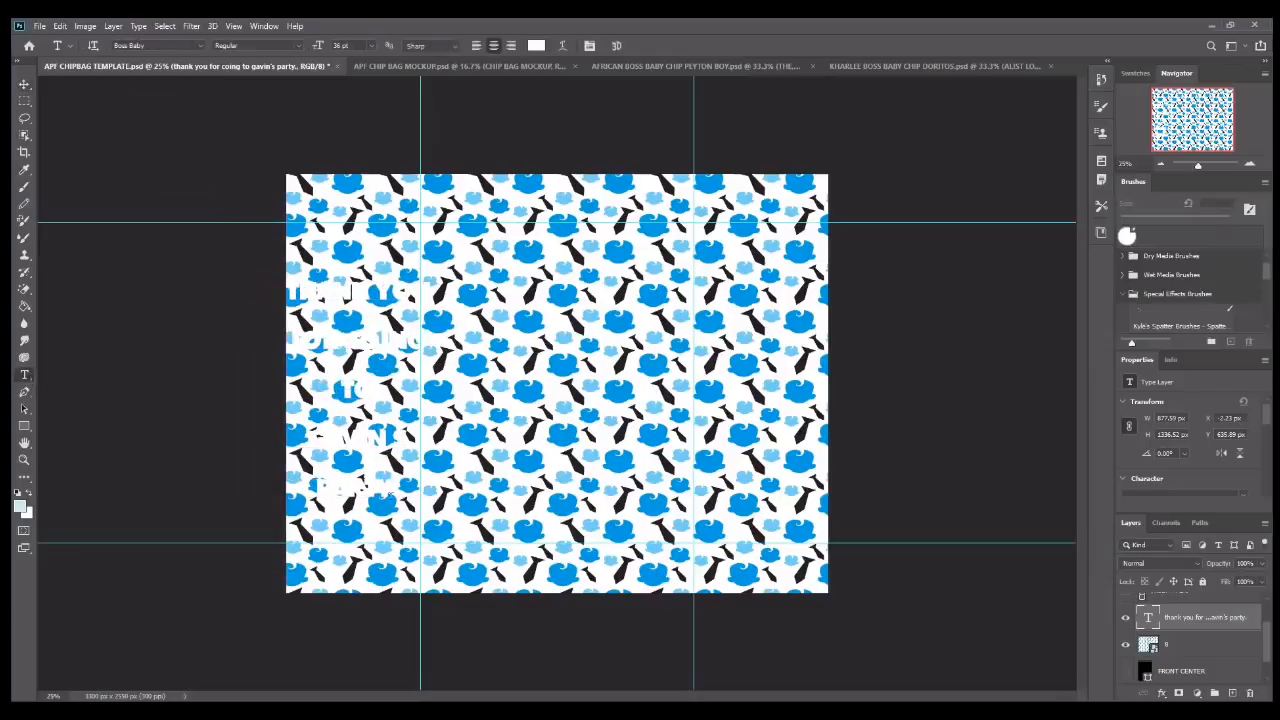
pyautogui.moveTo(391, 488); pyautogui.dragTo(223, 246)
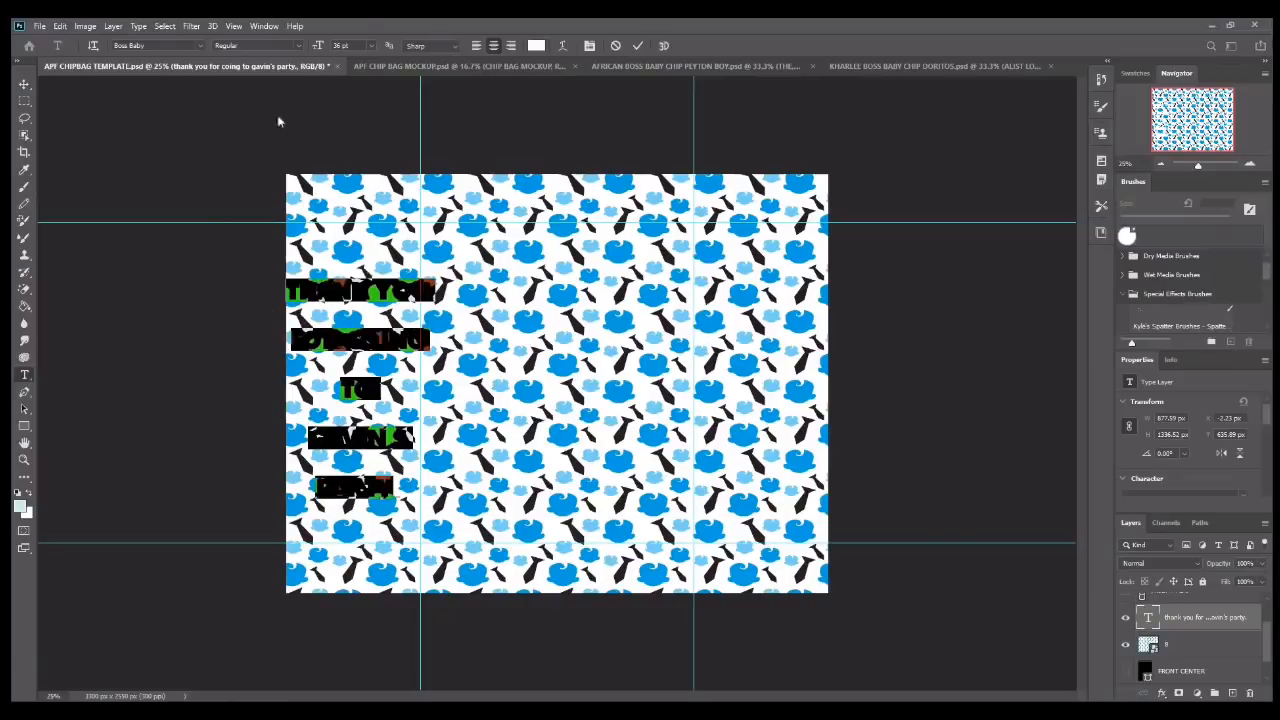
pyautogui.click(371, 50)
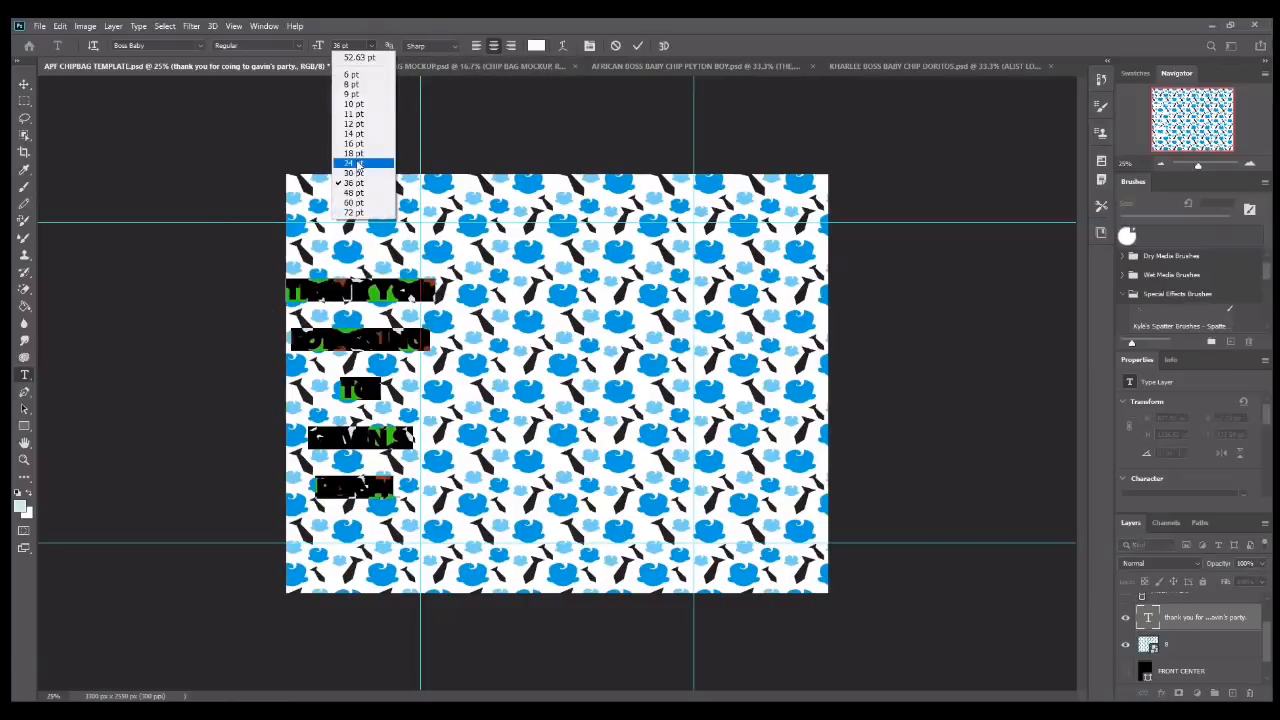
pyautogui.click(362, 166)
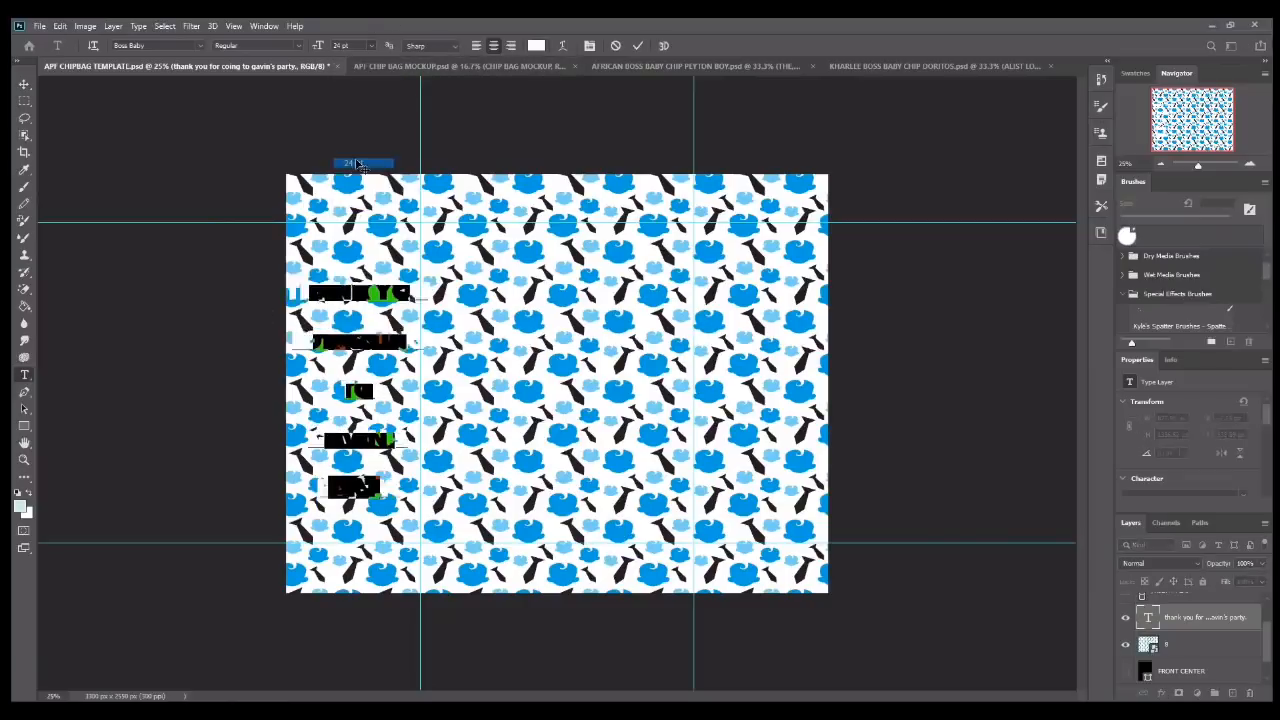
pyautogui.click(637, 47)
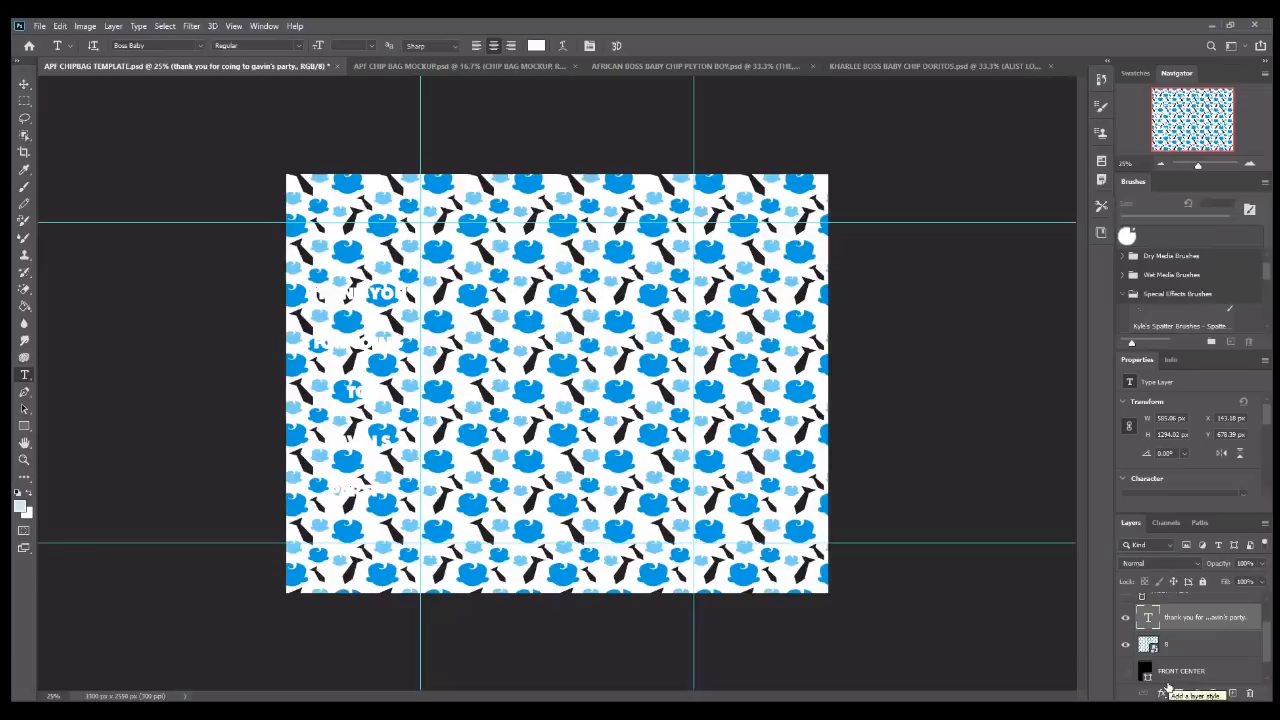
# - Give the thank-you text a black stroke layer style, 6 px wide and positioned Outside
pyautogui.click(1163, 692)
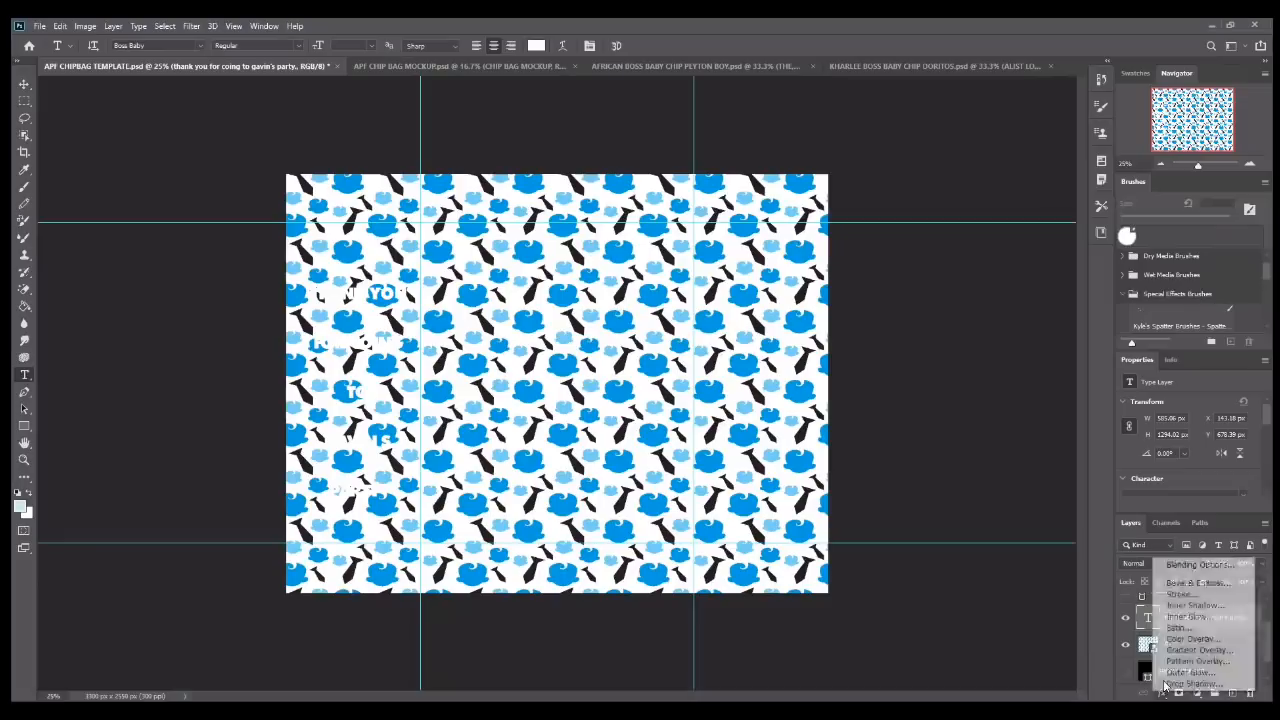
pyautogui.click(1190, 594)
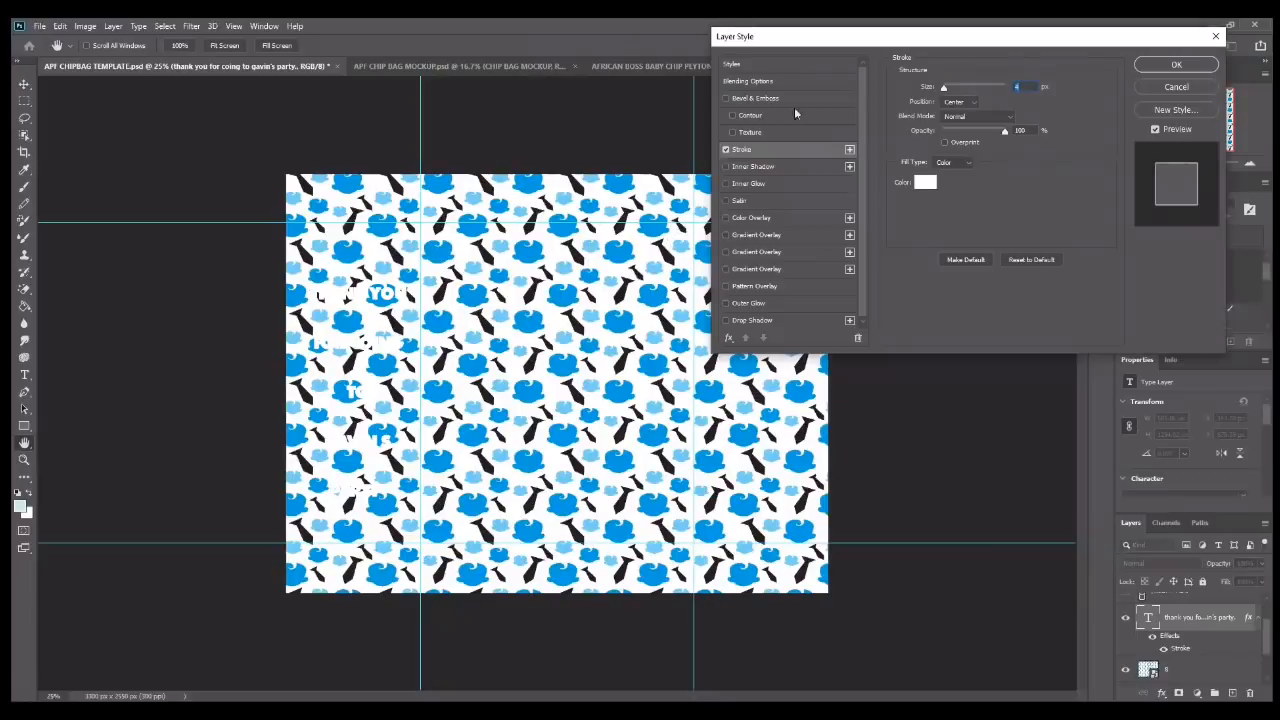
pyautogui.click(961, 102)
pyautogui.click(956, 117)
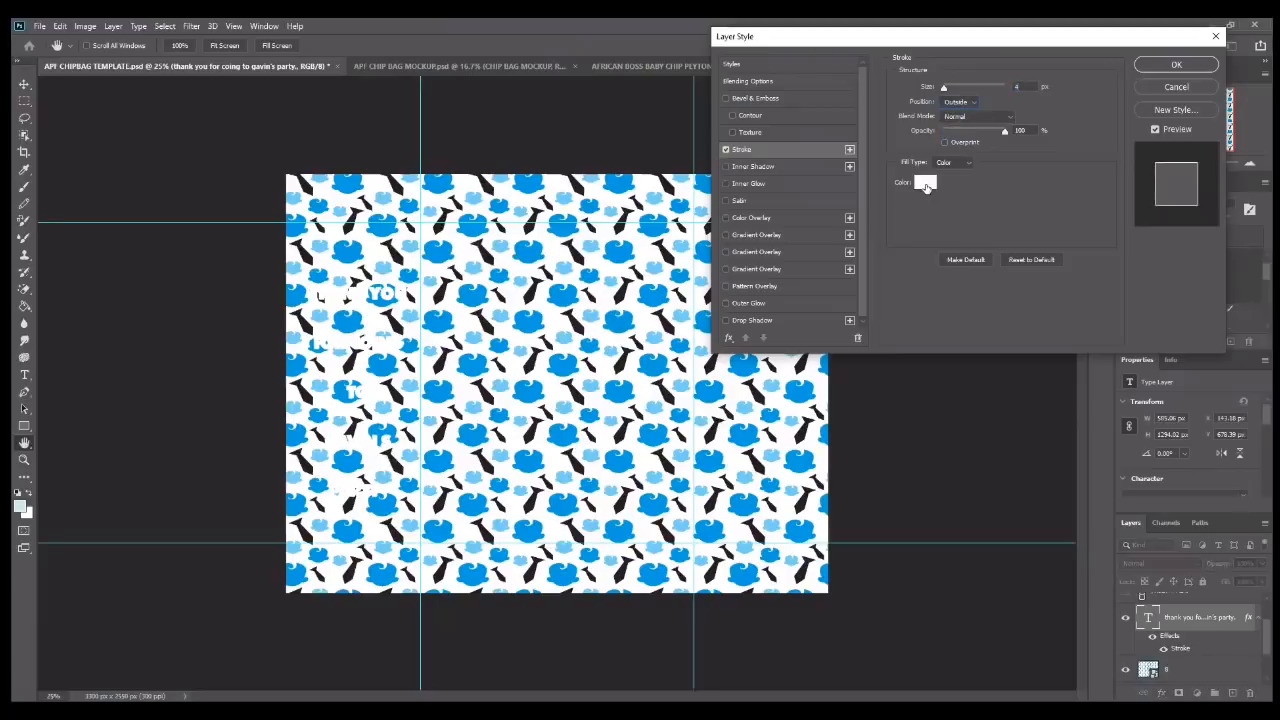
pyautogui.click(925, 184)
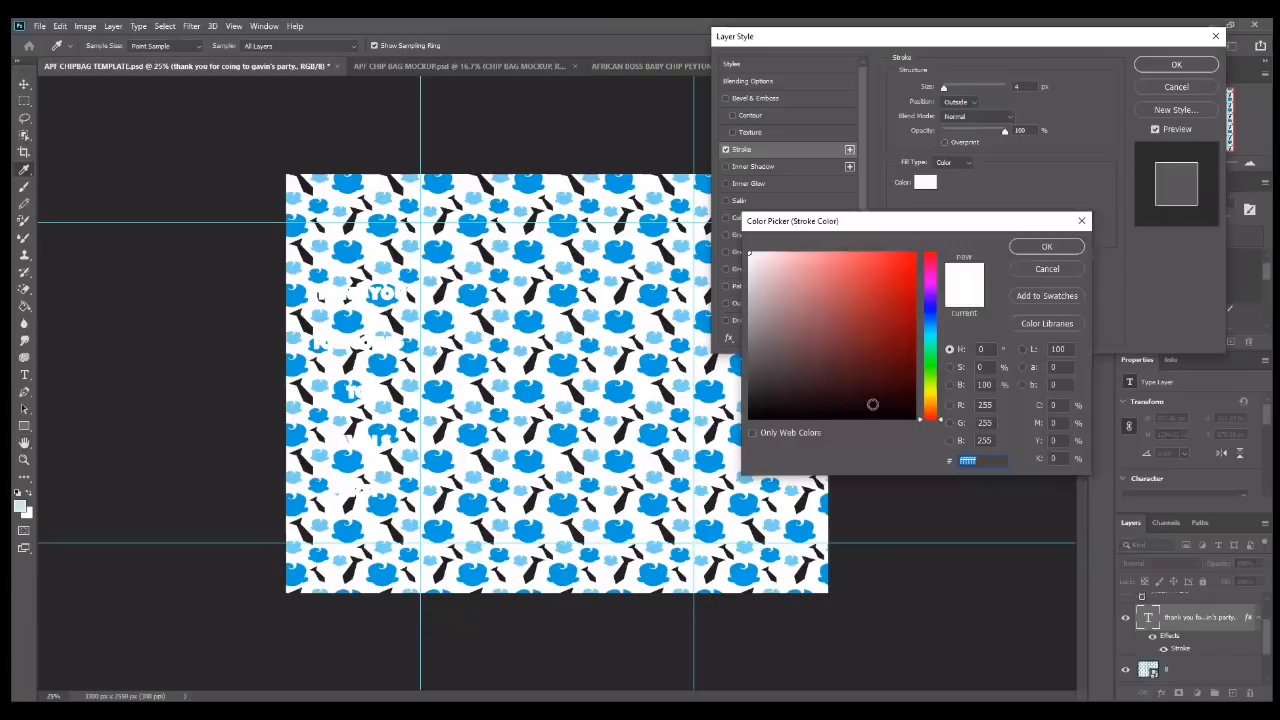
pyautogui.moveTo(871, 403); pyautogui.dragTo(918, 420)
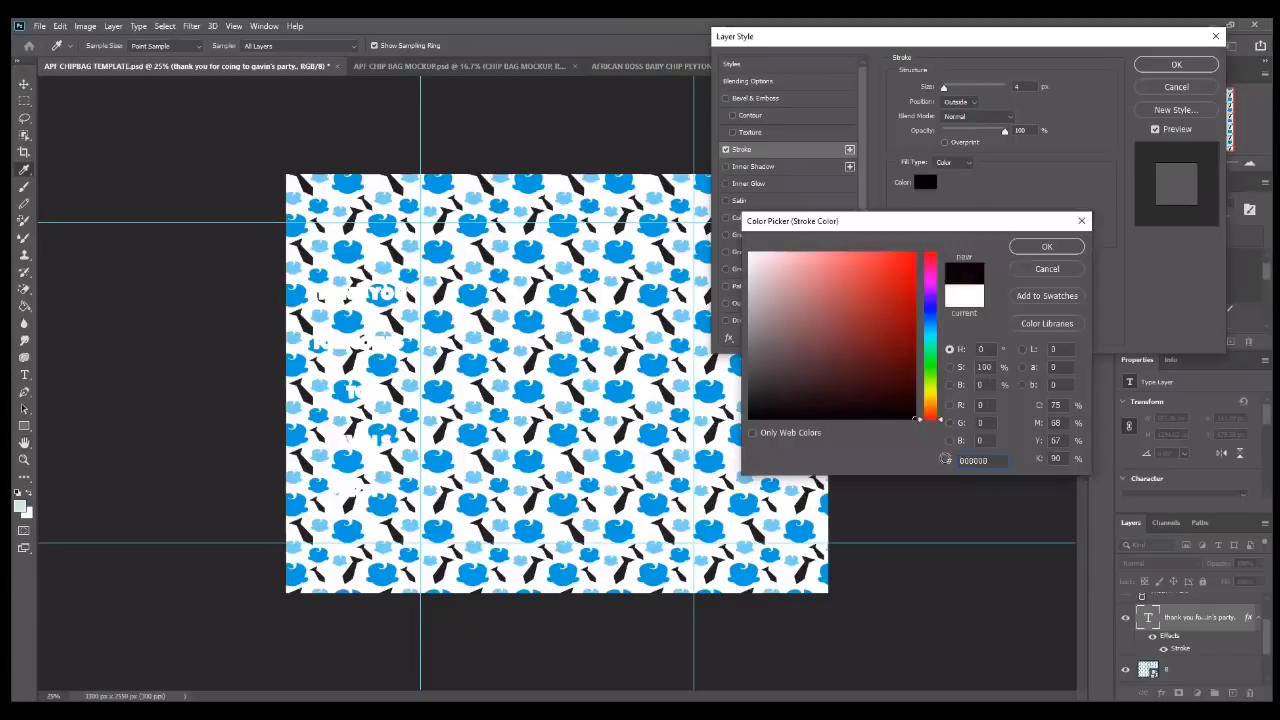
pyautogui.click(1047, 247)
pyautogui.moveTo(944, 88); pyautogui.dragTo(949, 91)
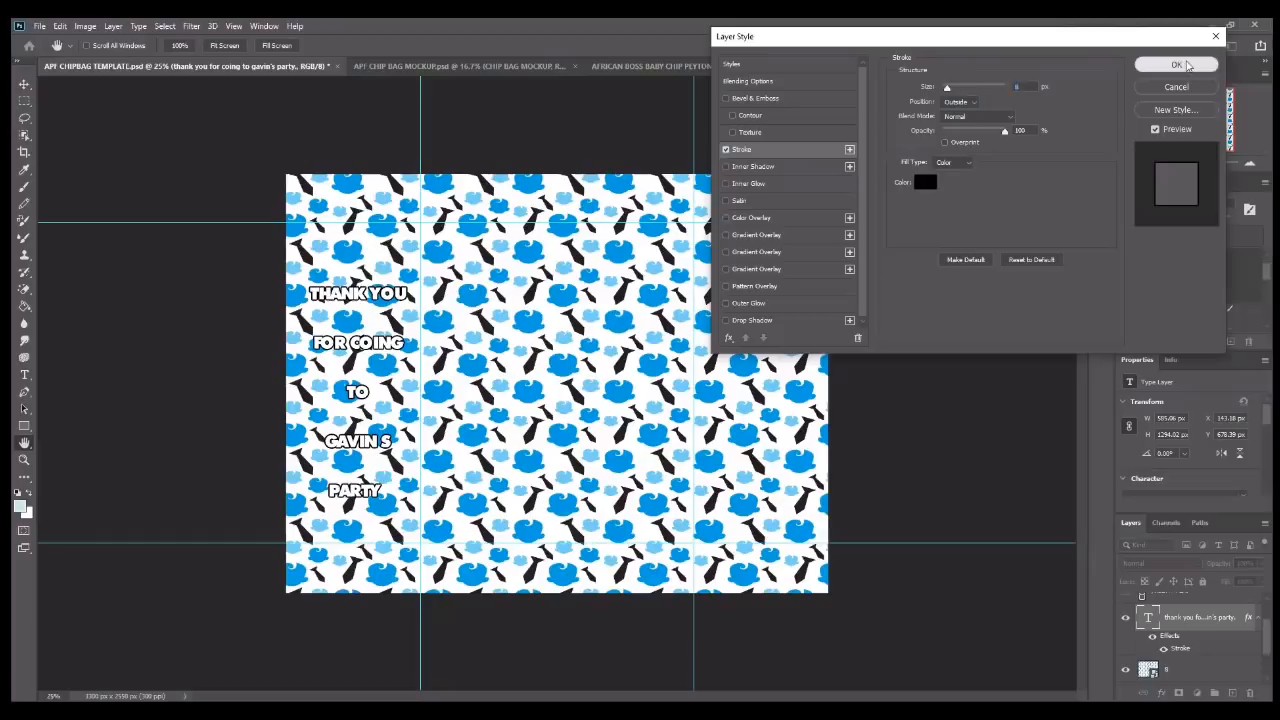
pyautogui.press('Return')
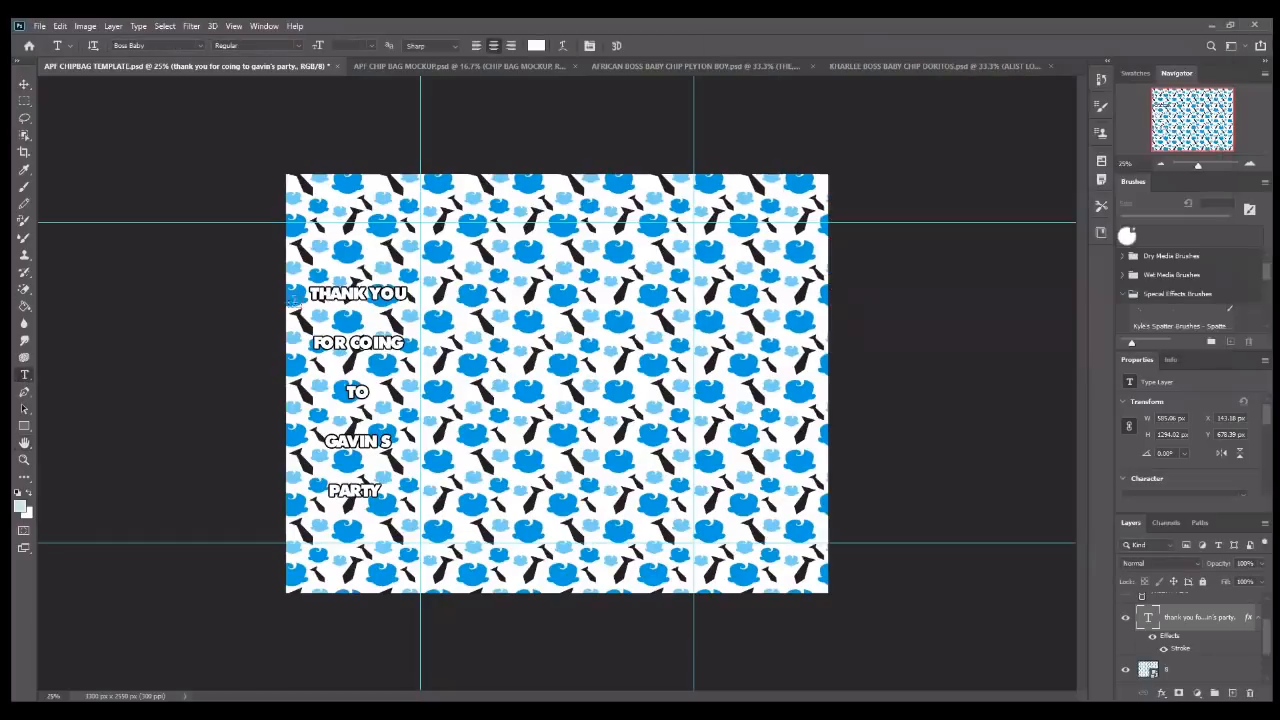
# - Tighten the line spacing of the whole thank-you text by setting its leading to 30 pt
pyautogui.moveTo(304, 290); pyautogui.dragTo(386, 490)
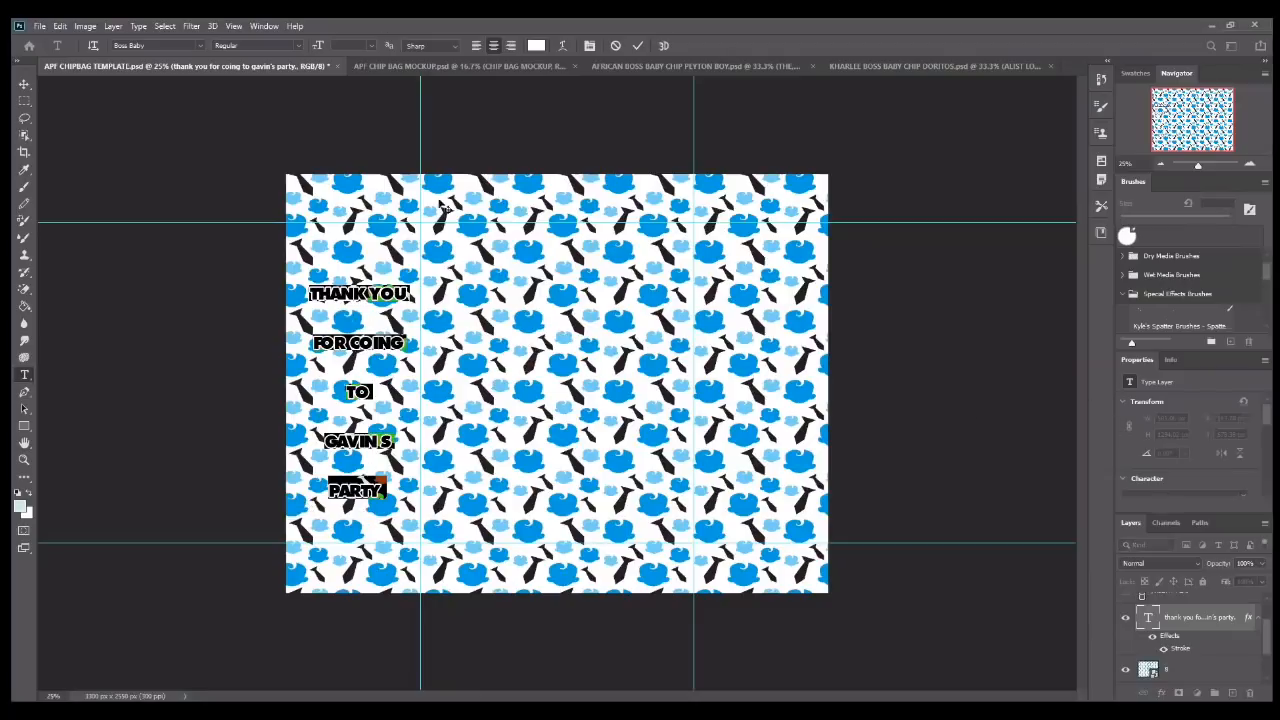
pyautogui.scroll(-3, 1189, 457)
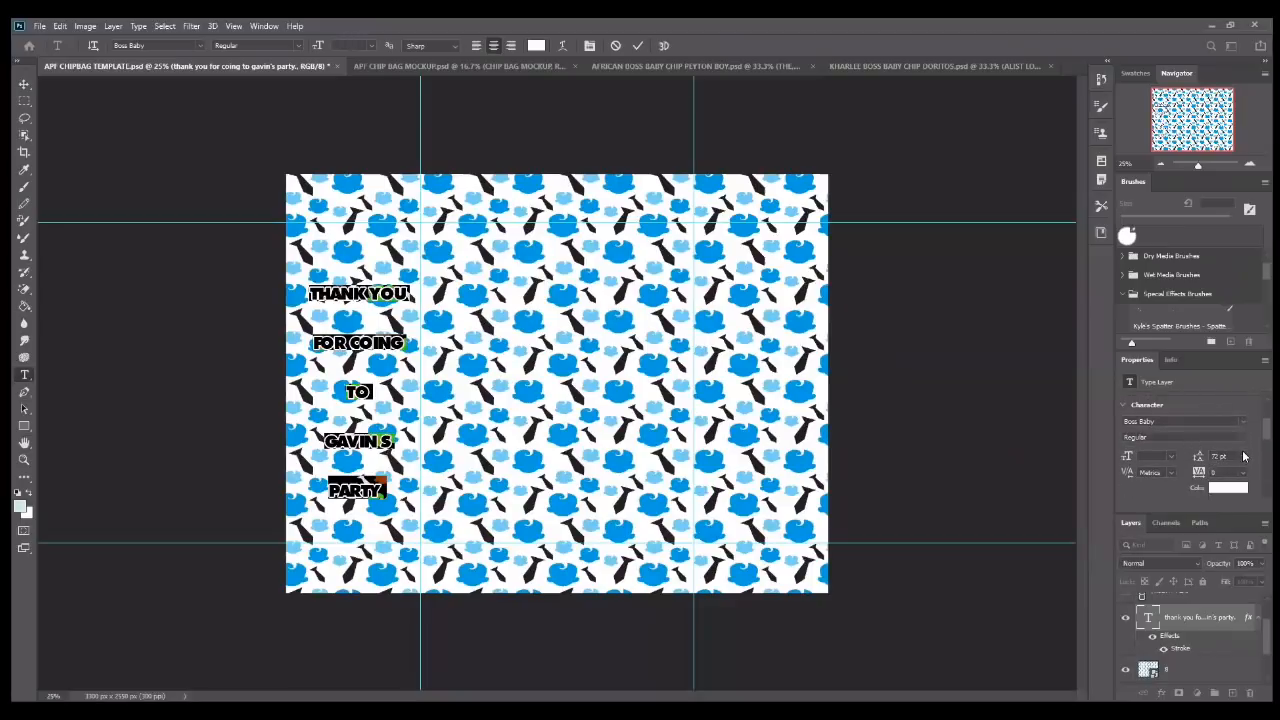
pyautogui.click(1243, 456)
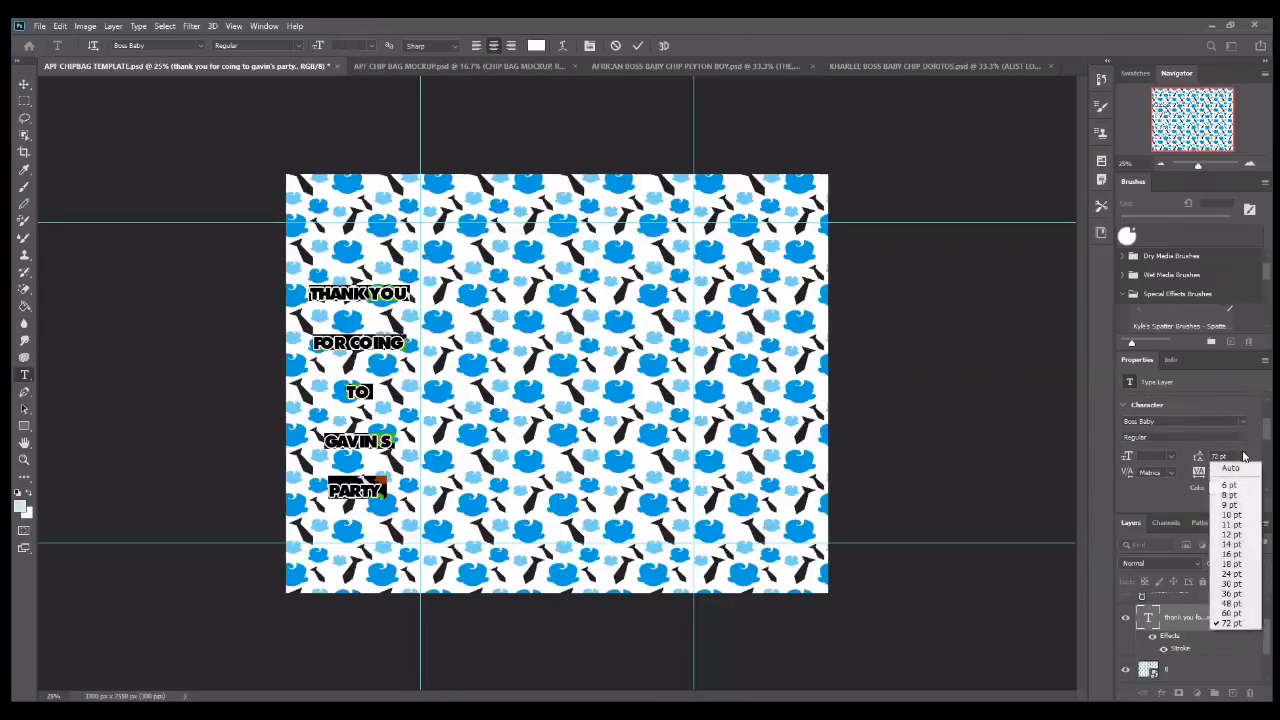
pyautogui.click(1230, 584)
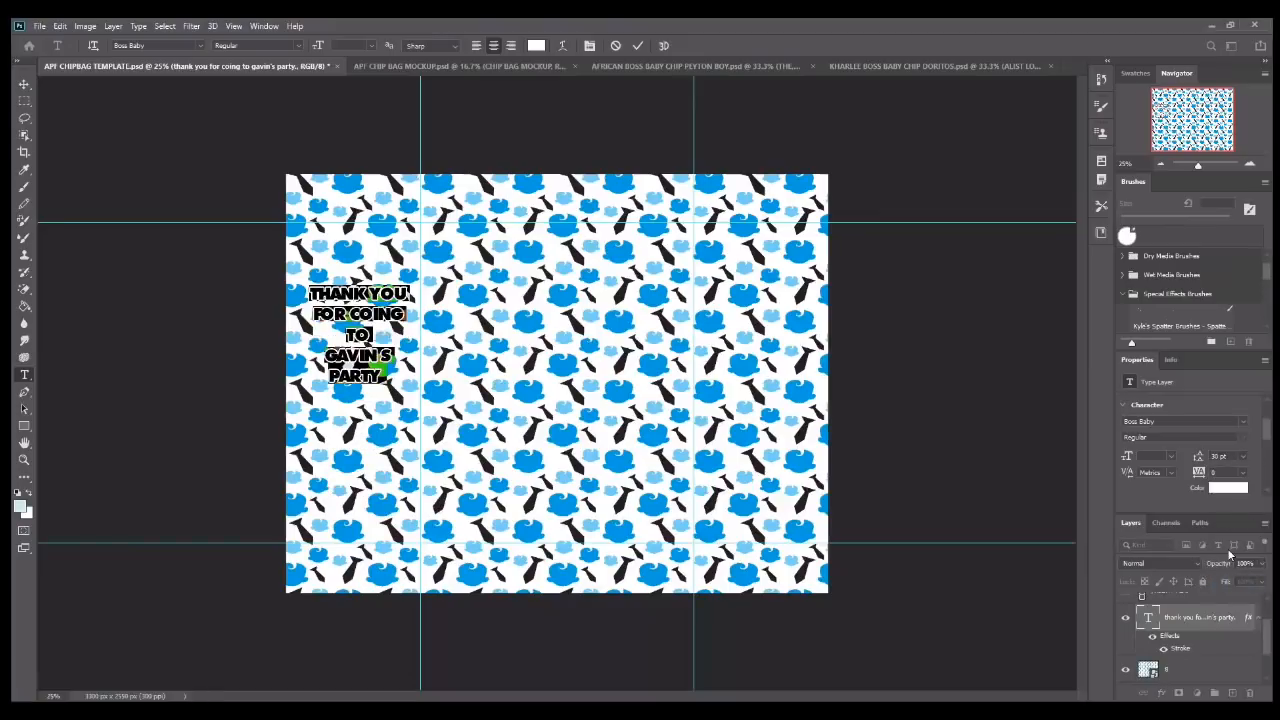
# - Correct COING to COMING in the thank-you text, replace the punctuation after PARTY with an exclamation mark, and commit the edit
pyautogui.click(352, 334)
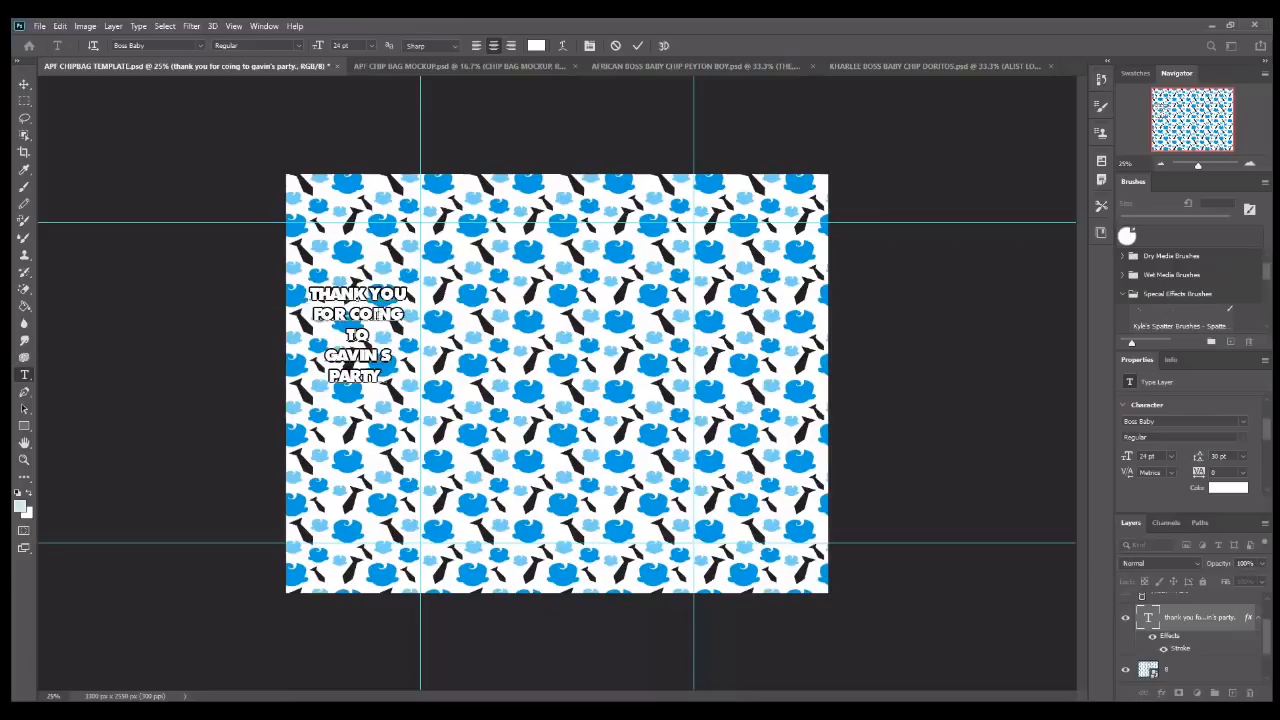
pyautogui.write('m')
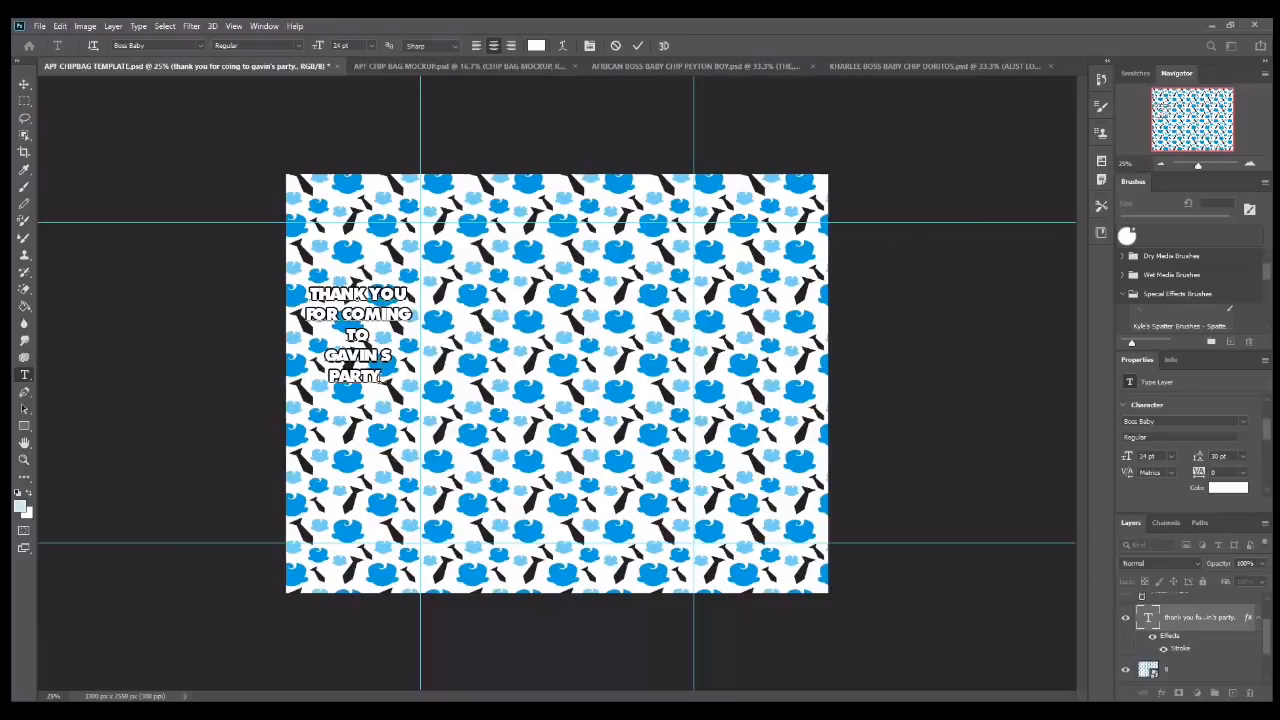
pyautogui.press('BackSpace')
pyautogui.write('!')
pyautogui.click(637, 46)
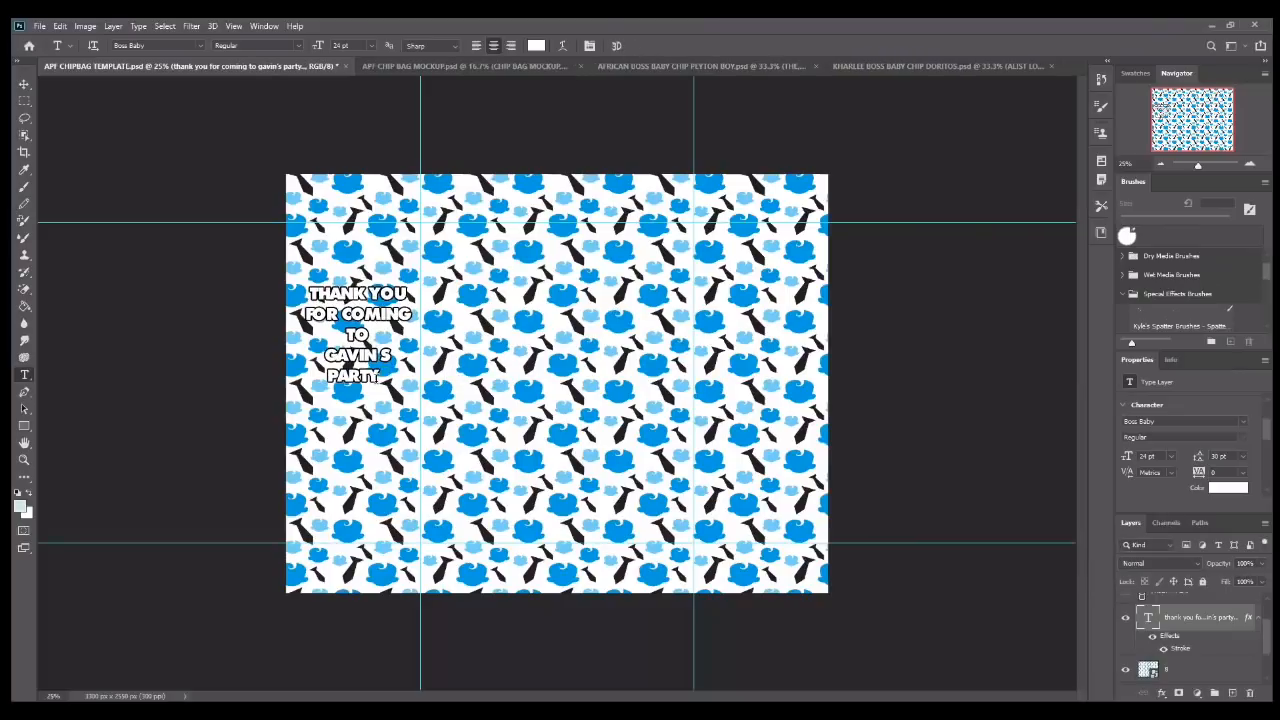
# - Change the font of the punctuation mark after PARTY to BigNoodleTitling
pyautogui.click(380, 376)
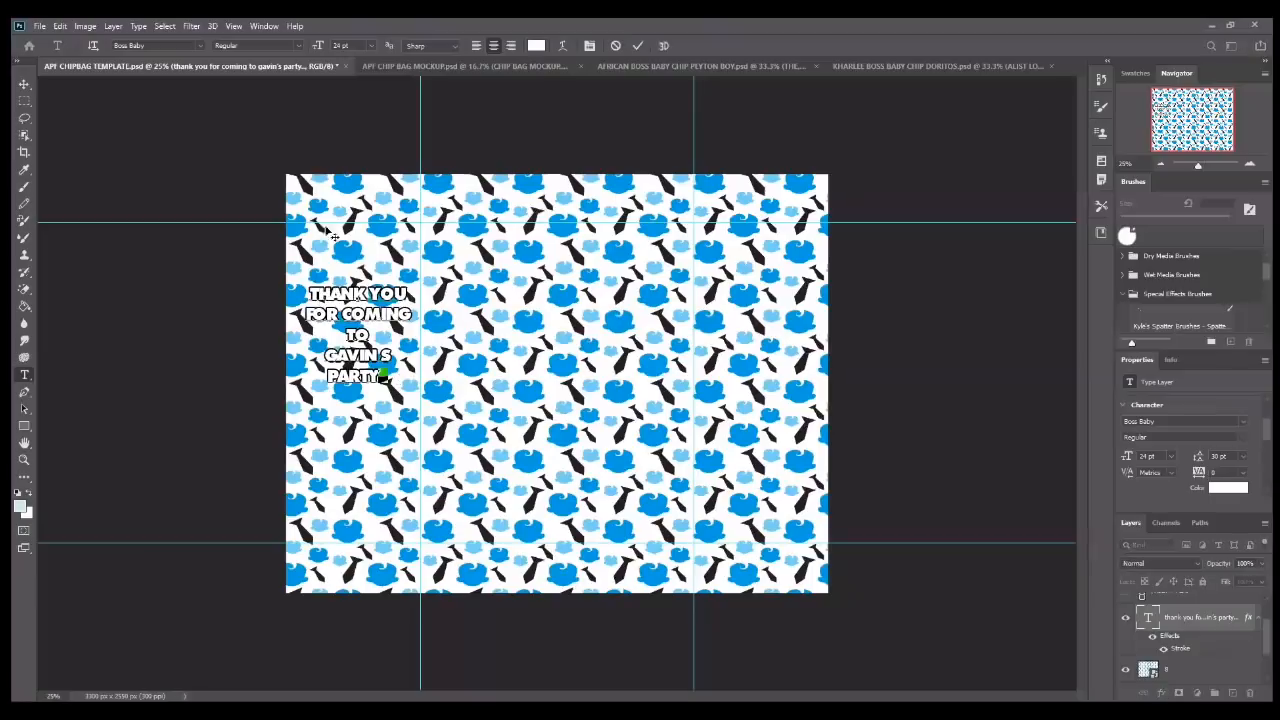
pyautogui.click(202, 46)
pyautogui.scroll(-3, 228, 162)
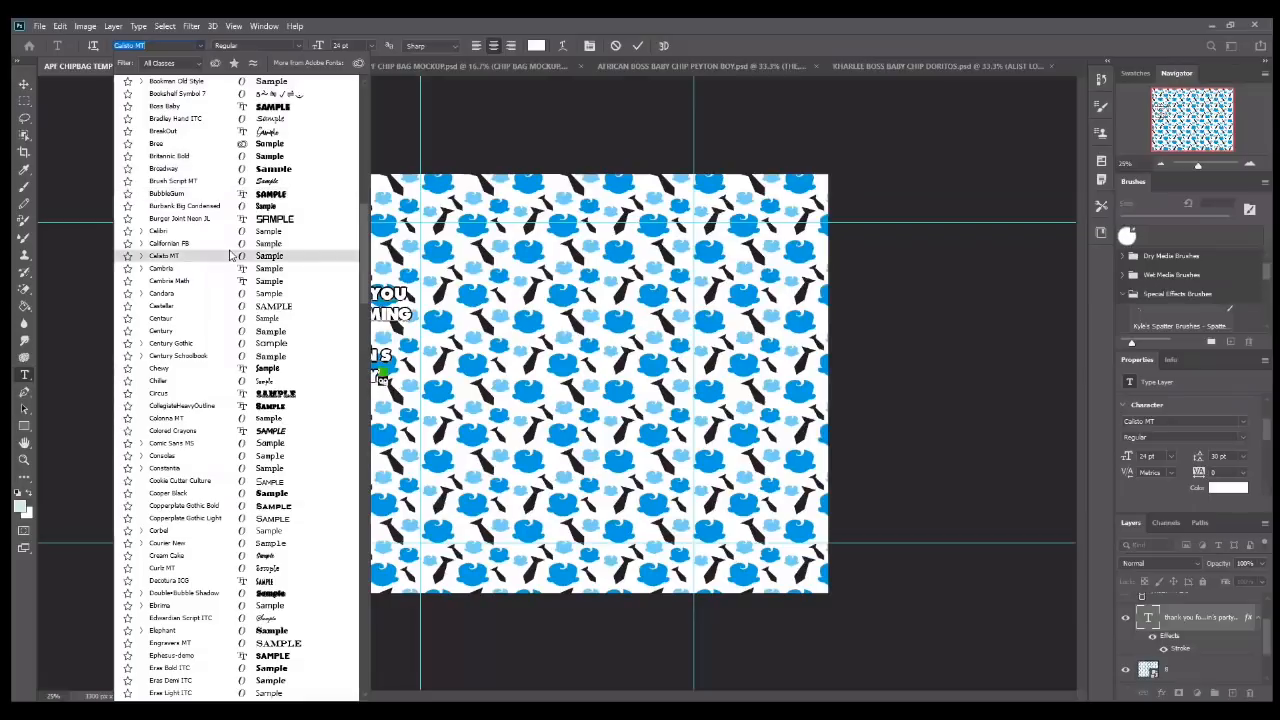
pyautogui.scroll(5, 258, 442)
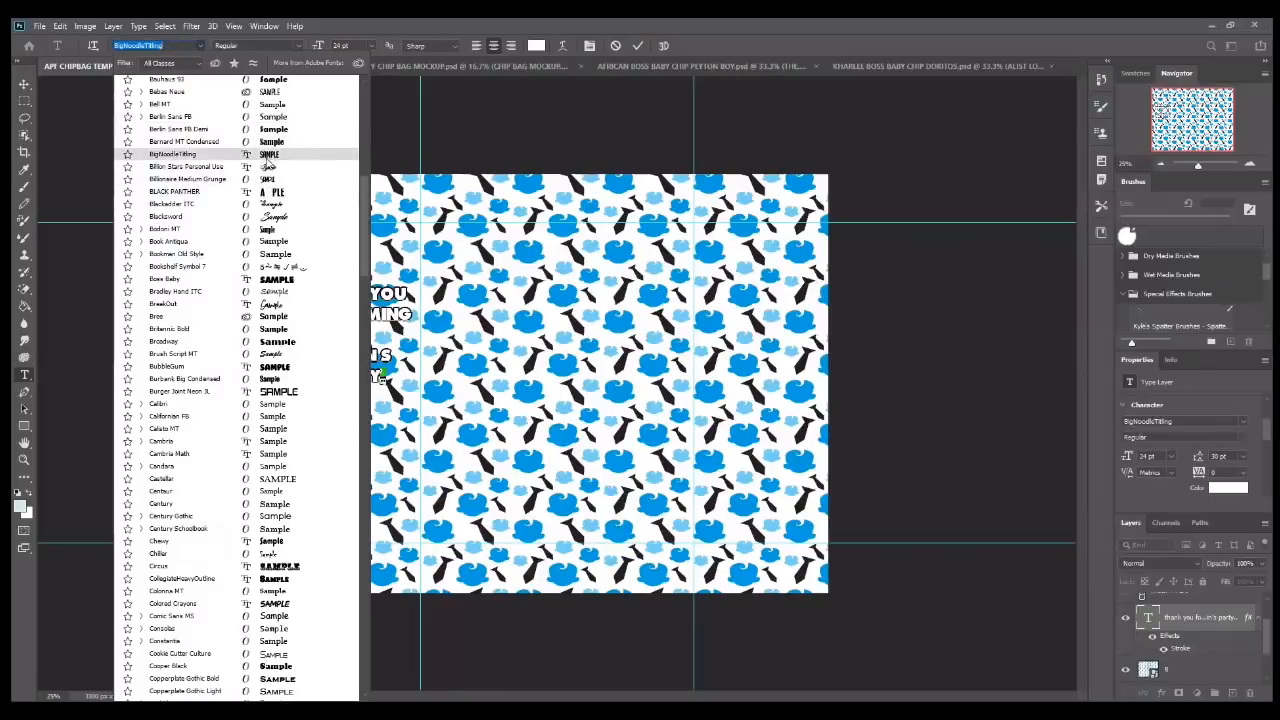
pyautogui.press('Escape')
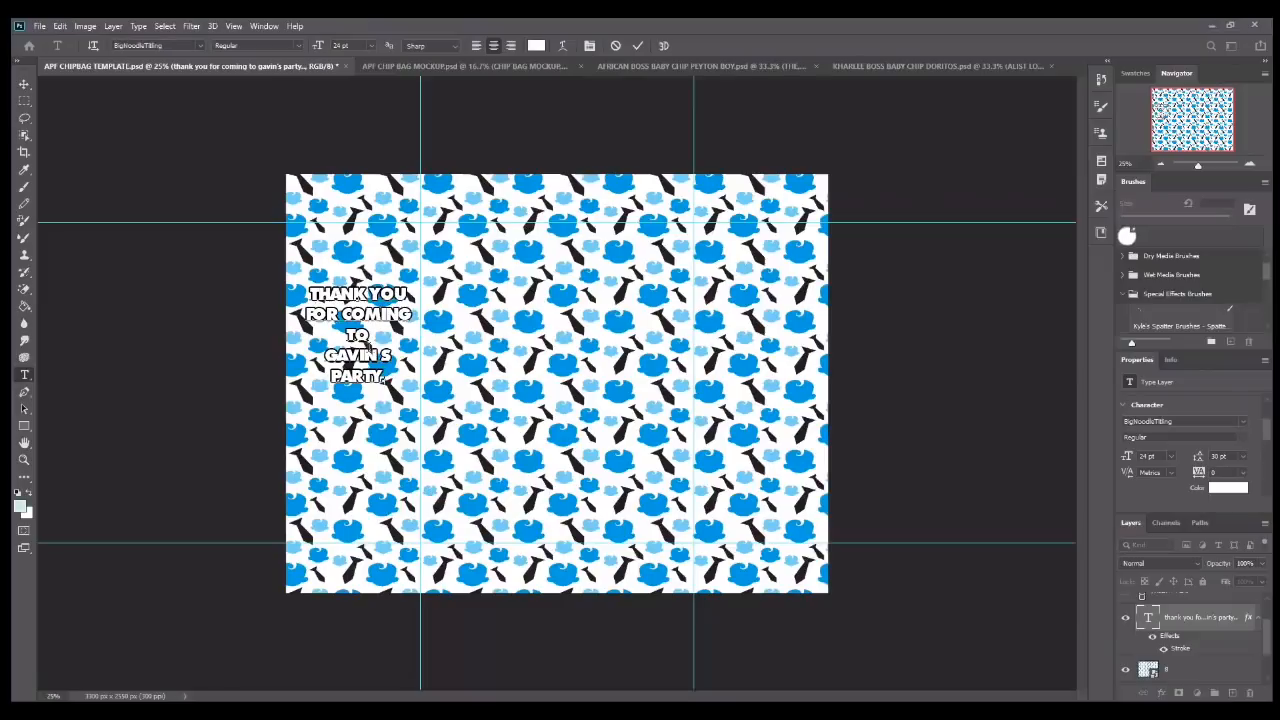
# - Change the font of the apostrophe in the child's name line to BigNoodleTitling
pyautogui.click(381, 353)
pyautogui.click(179, 44)
pyautogui.click(200, 46)
pyautogui.moveTo(360, 253); pyautogui.dragTo(368, 101)
pyautogui.click(264, 87)
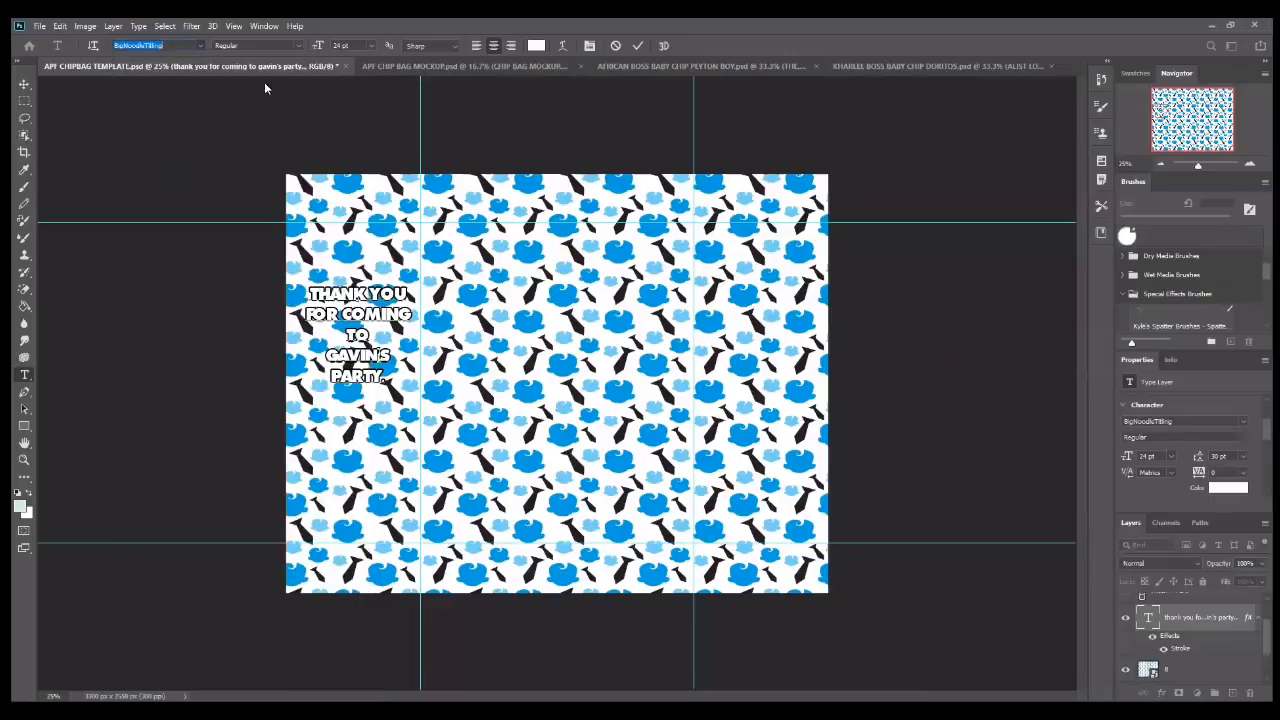
# - Set the font size of the whole thank-you text to 30 pt
pyautogui.click(314, 295)
pyautogui.moveTo(313, 295); pyautogui.dragTo(450, 468)
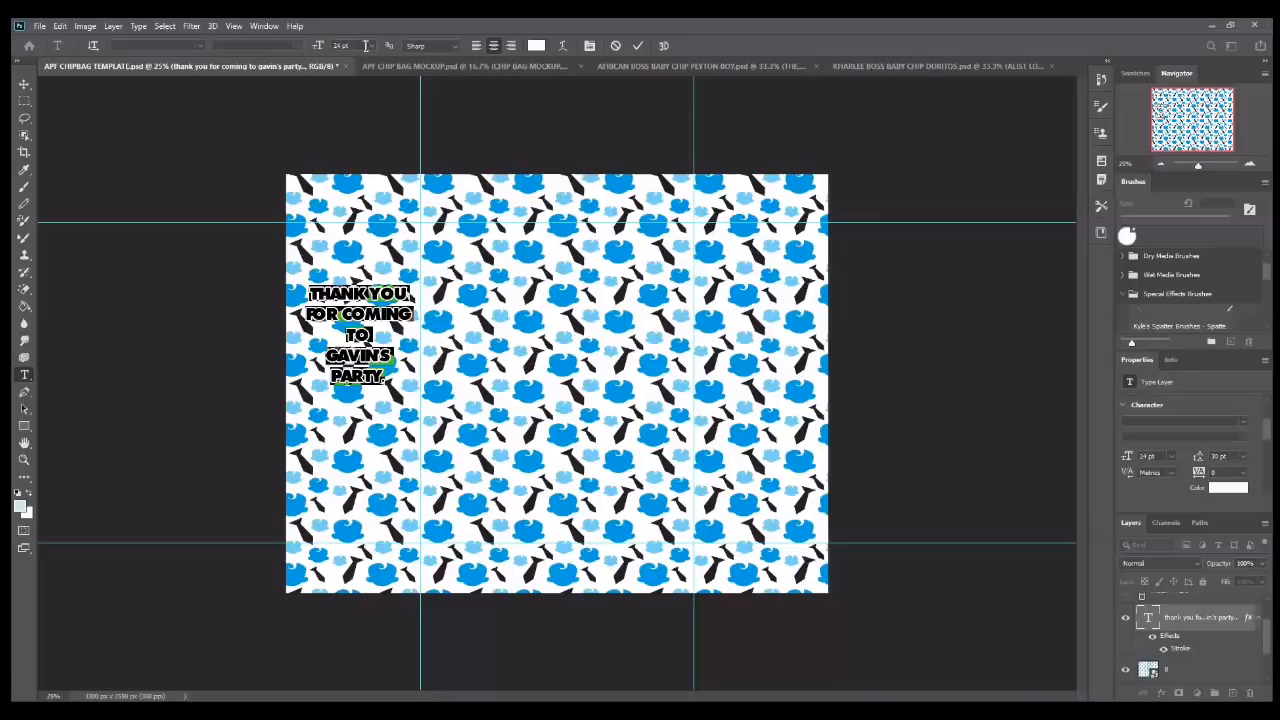
pyautogui.click(370, 46)
pyautogui.click(360, 172)
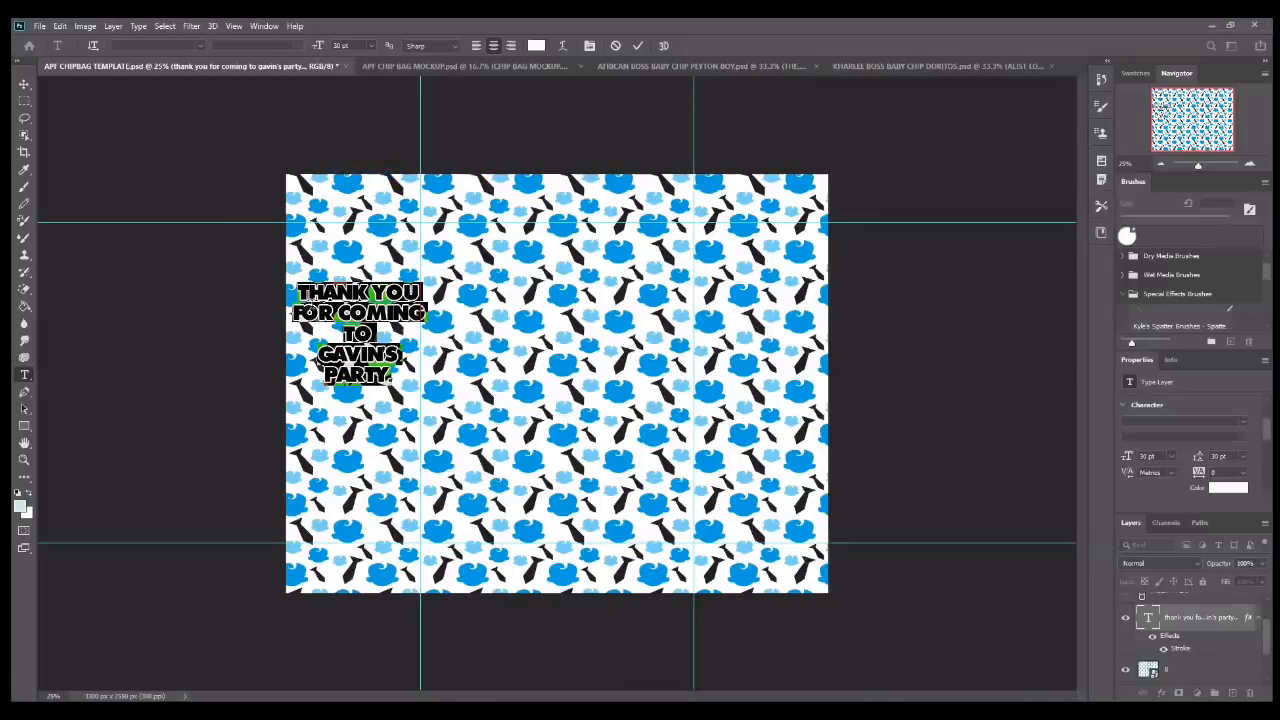
# - Break the opening of the thank-you text so that THANK, YOU, FOR and COMING each sit on their own line
pyautogui.click(372, 291)
pyautogui.press('Return')
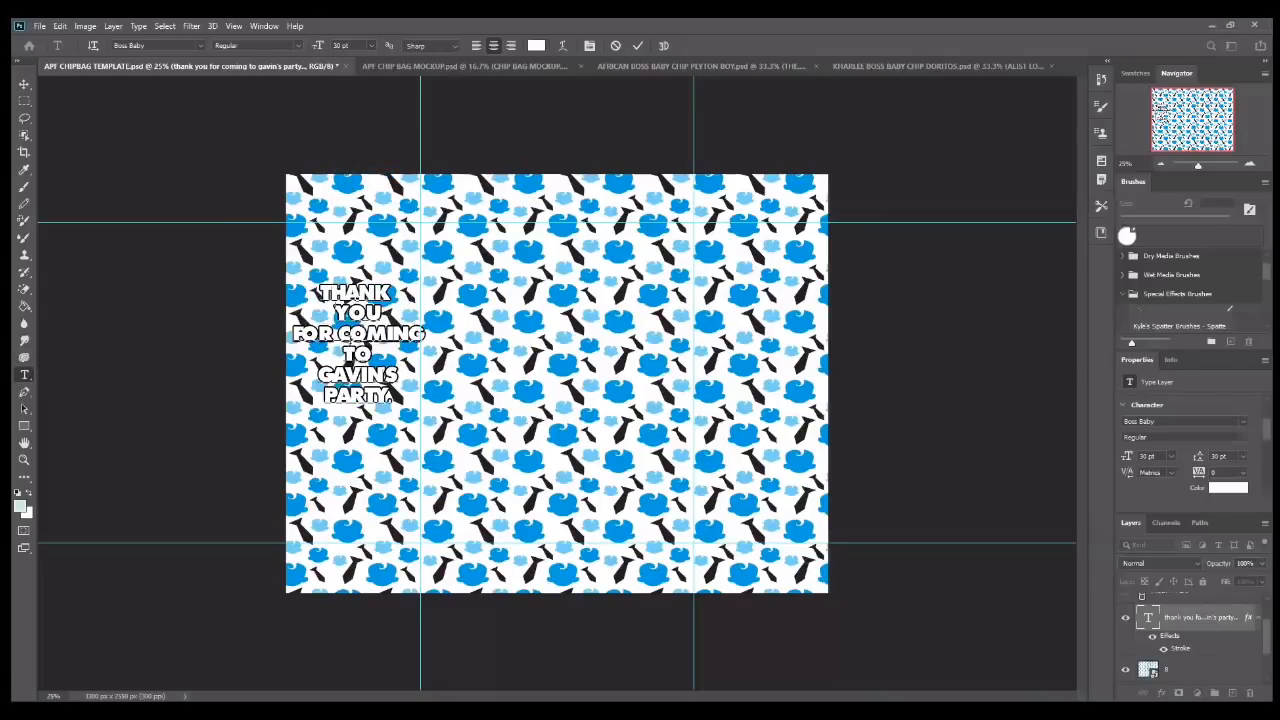
pyautogui.click(332, 333)
pyautogui.press('Return')
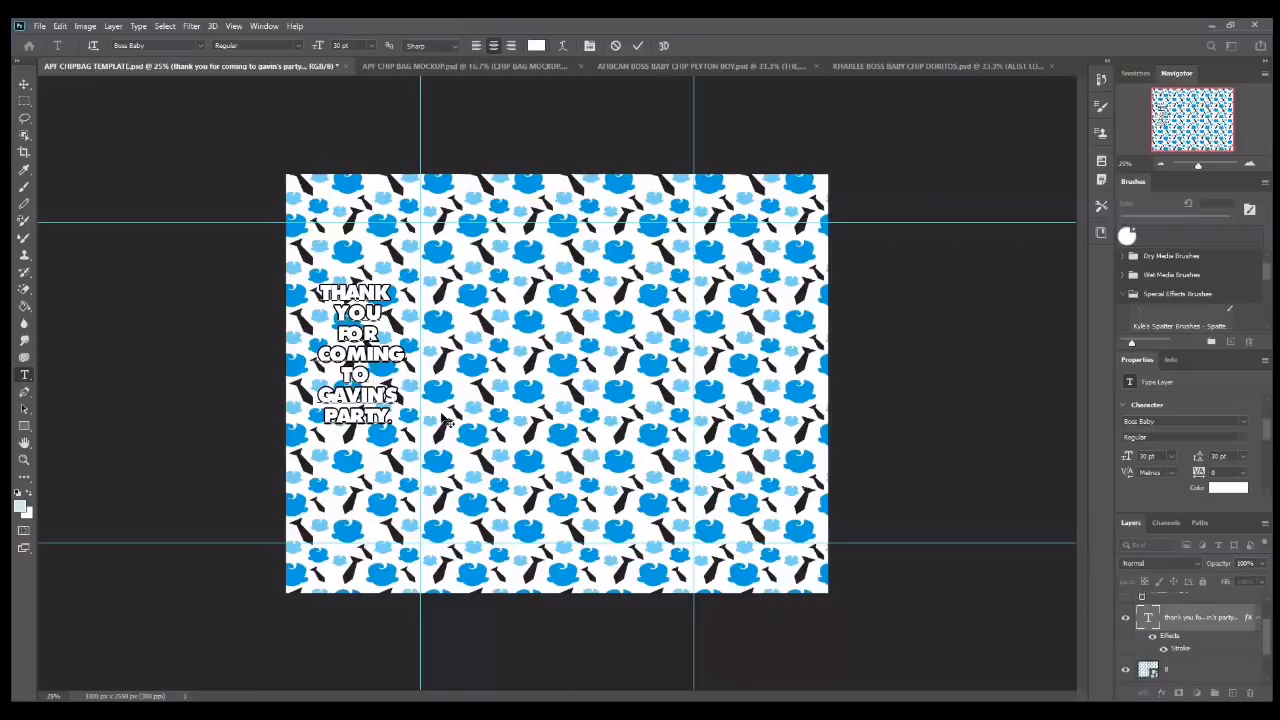
# - Extend the thank-you text after TO with MY 5TH, followed by a new line reading BOSS PARTY
pyautogui.write('MY 5TH')
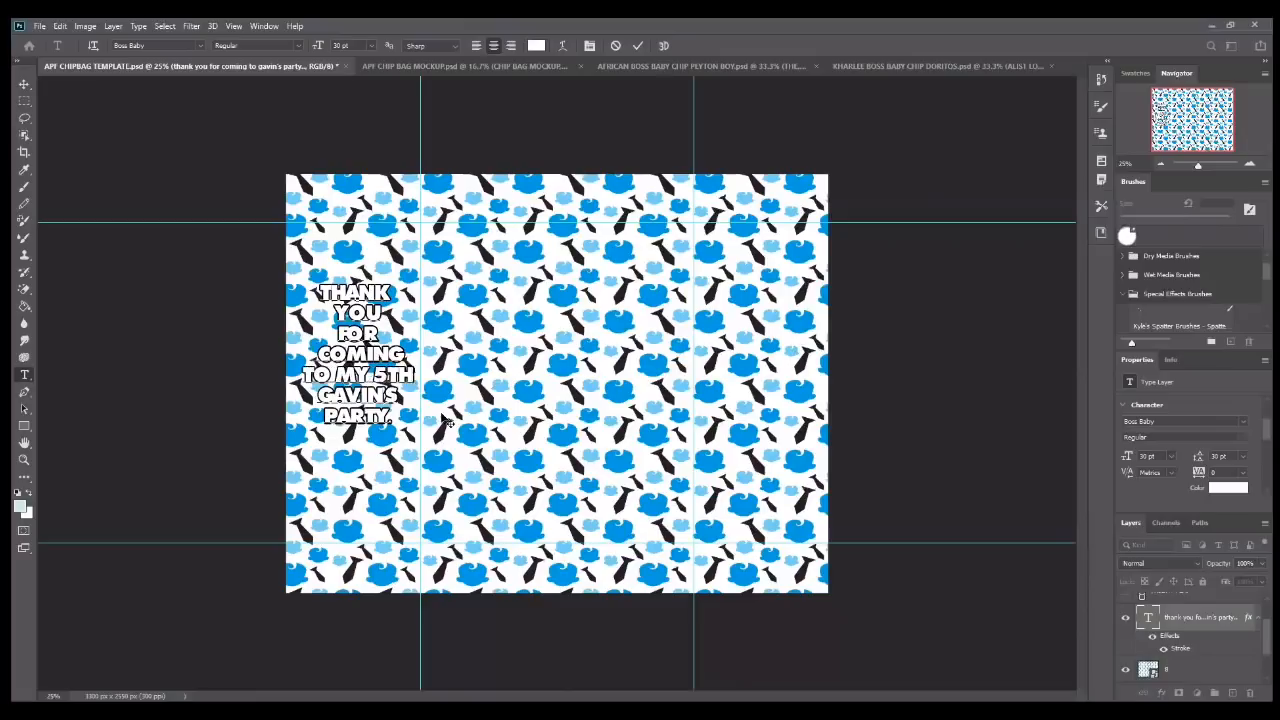
pyautogui.press('Return')
pyautogui.write('B')
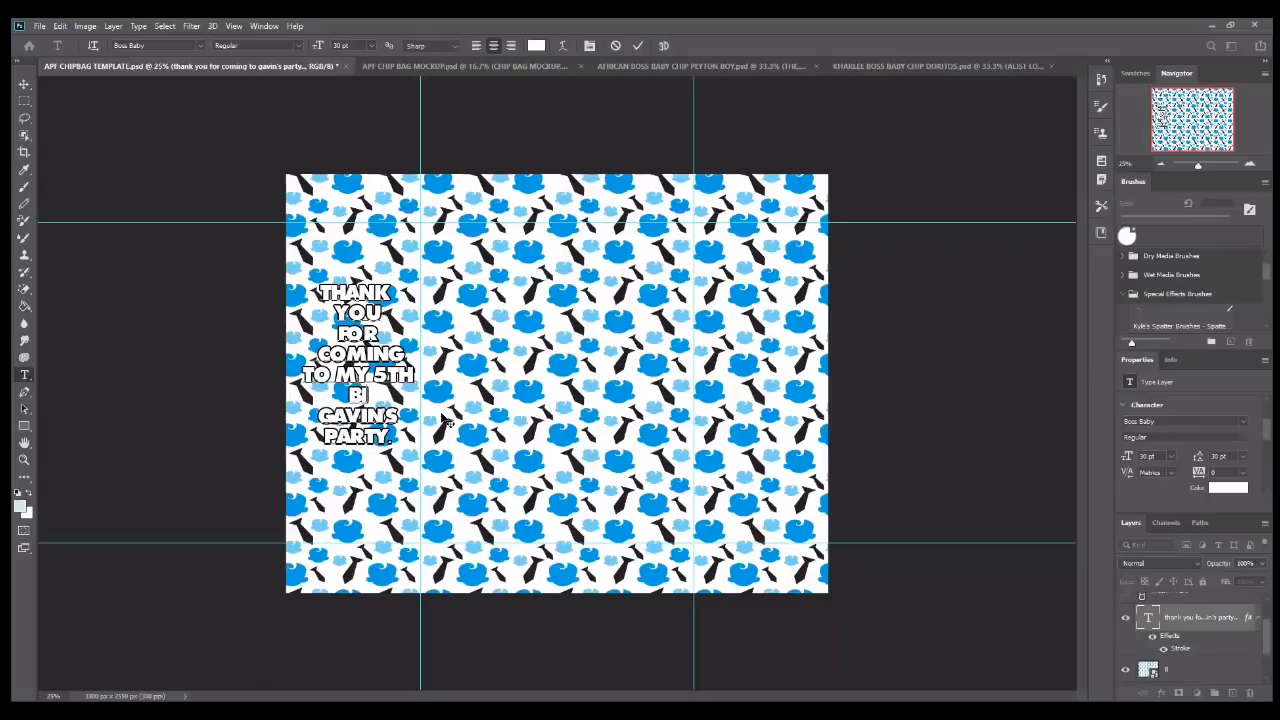
pyautogui.write('IRTH')
pyautogui.press('BackSpace')
pyautogui.press('BackSpace')
pyautogui.write('OSS PA')
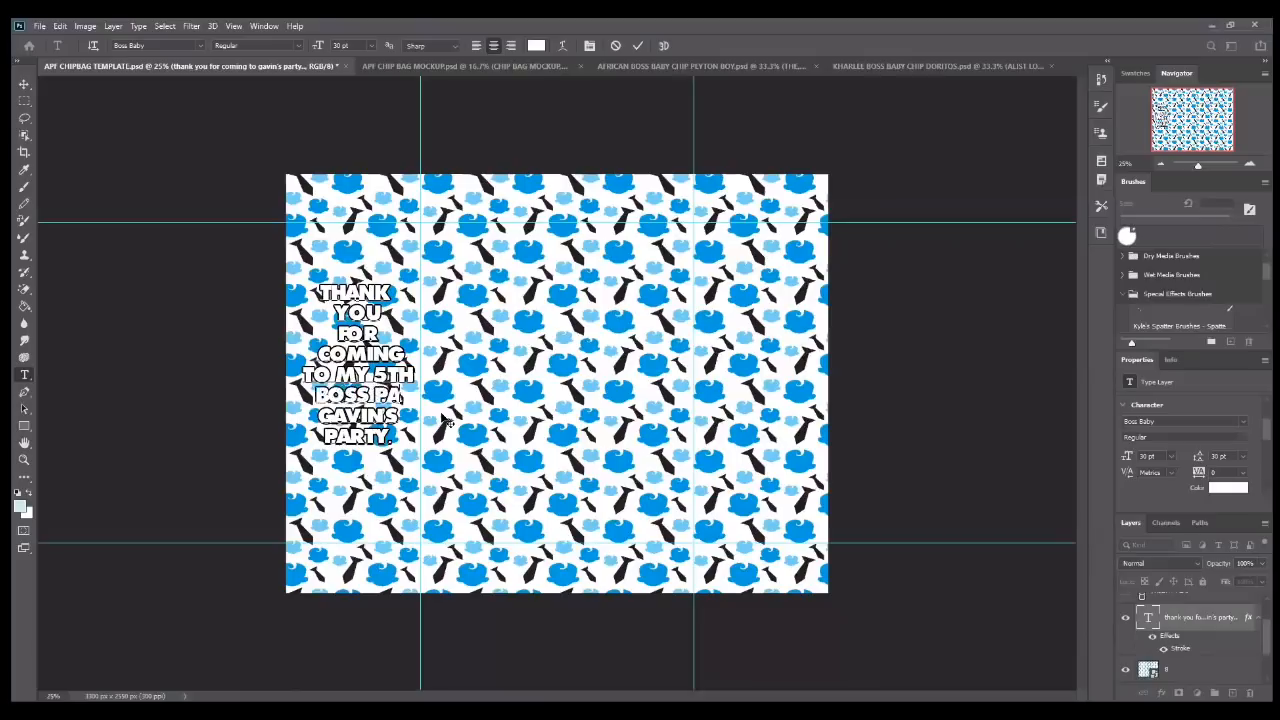
pyautogui.write('RTY')
# - Insert a LOVE line below BOSS PARTY, and delete the possessive ending of the child's name and the old PARTY line
pyautogui.press('Return')
pyautogui.write('LOVER')
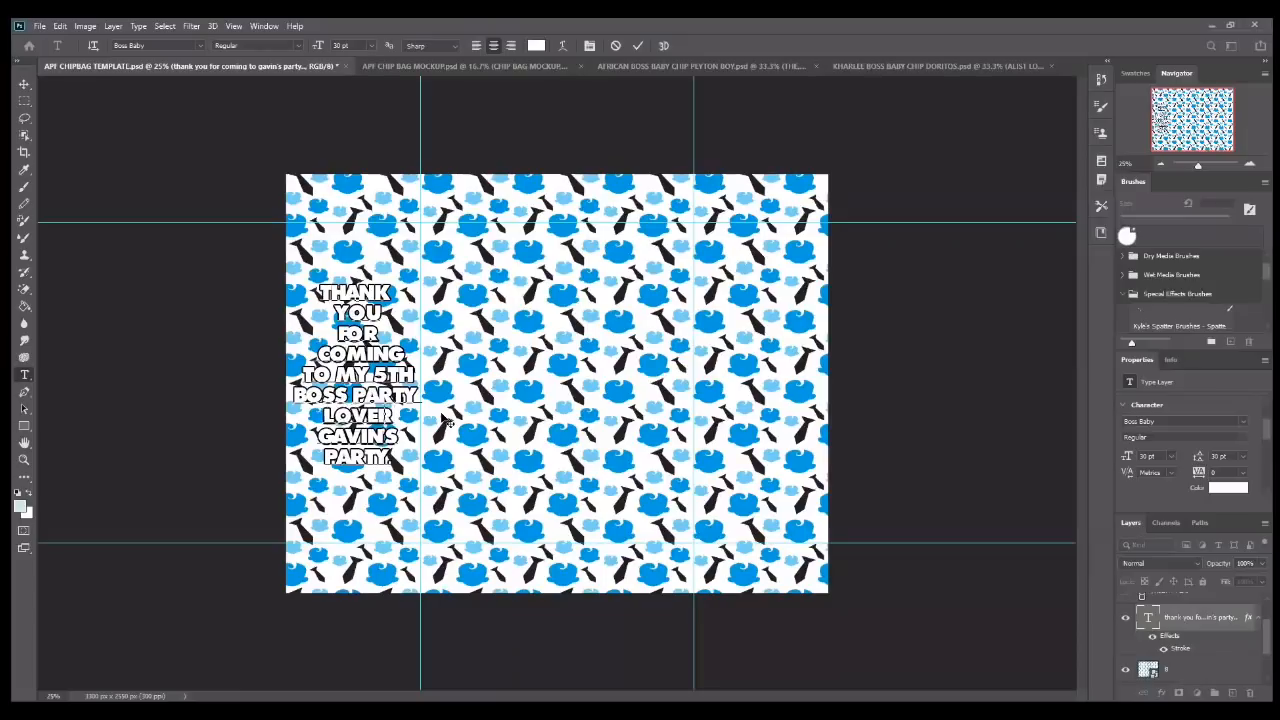
pyautogui.press('BackSpace')
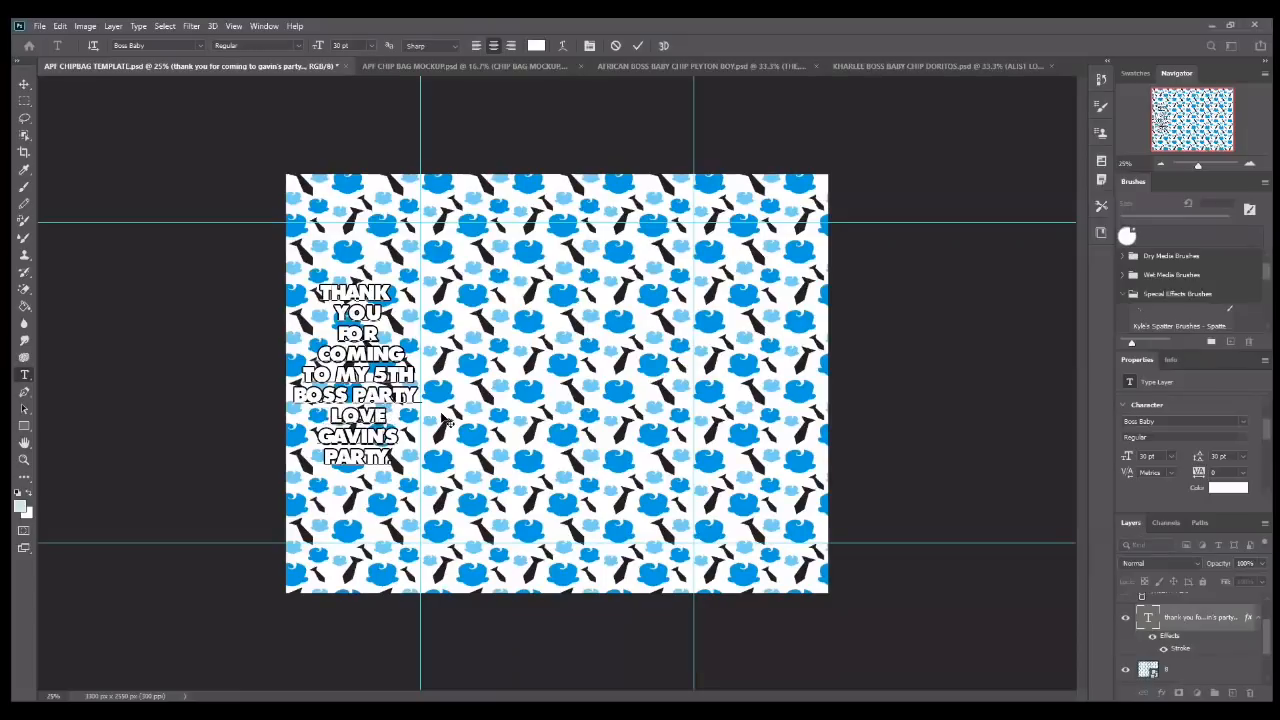
pyautogui.press('Return')
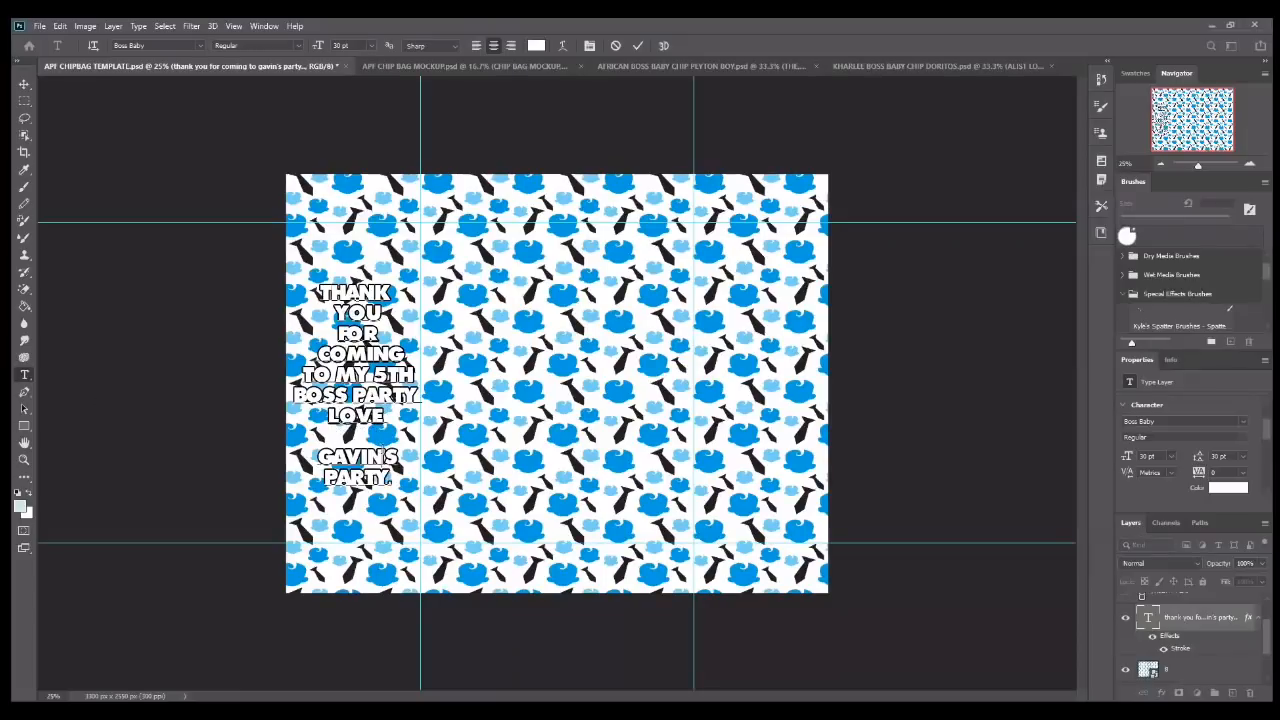
pyautogui.moveTo(383, 456); pyautogui.dragTo(408, 517)
pyautogui.press('BackSpace')
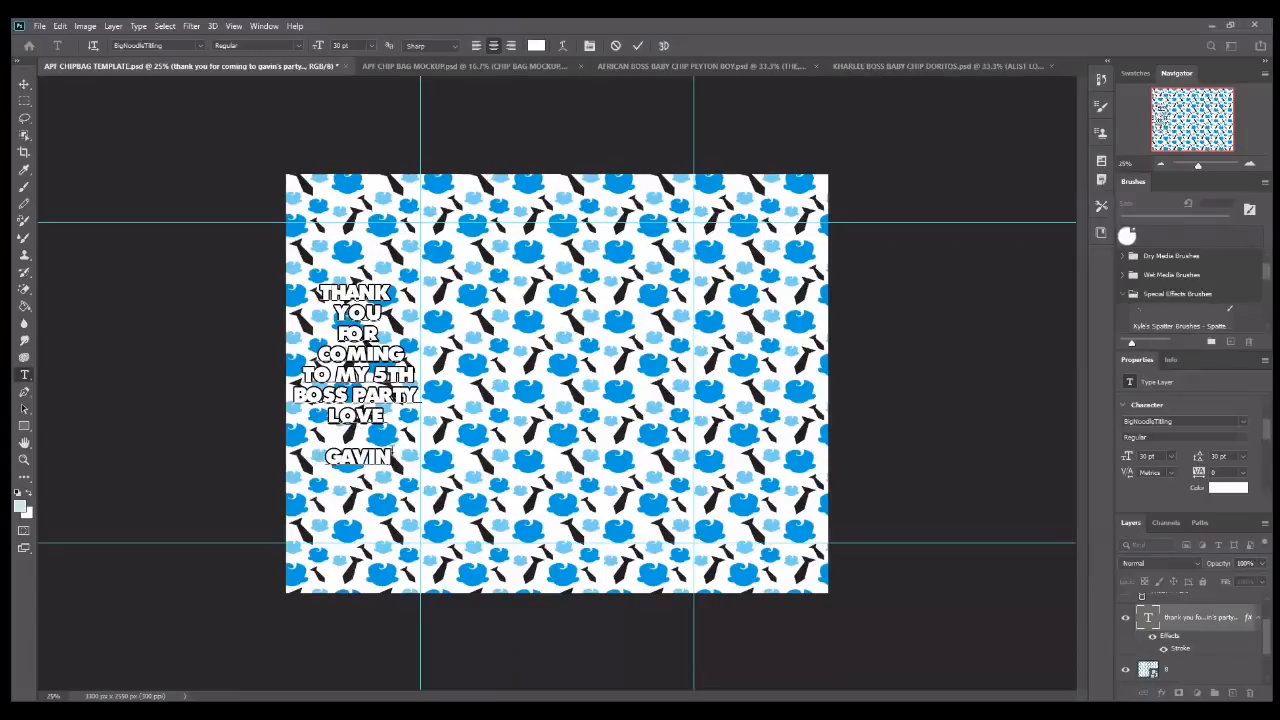
# - Add a comma after LOVE, remove the blank line above the child's name, and commit the text edit
pyautogui.click(389, 417)
pyautogui.click(200, 46)
pyautogui.click(300, 86)
pyautogui.press('BackSpace')
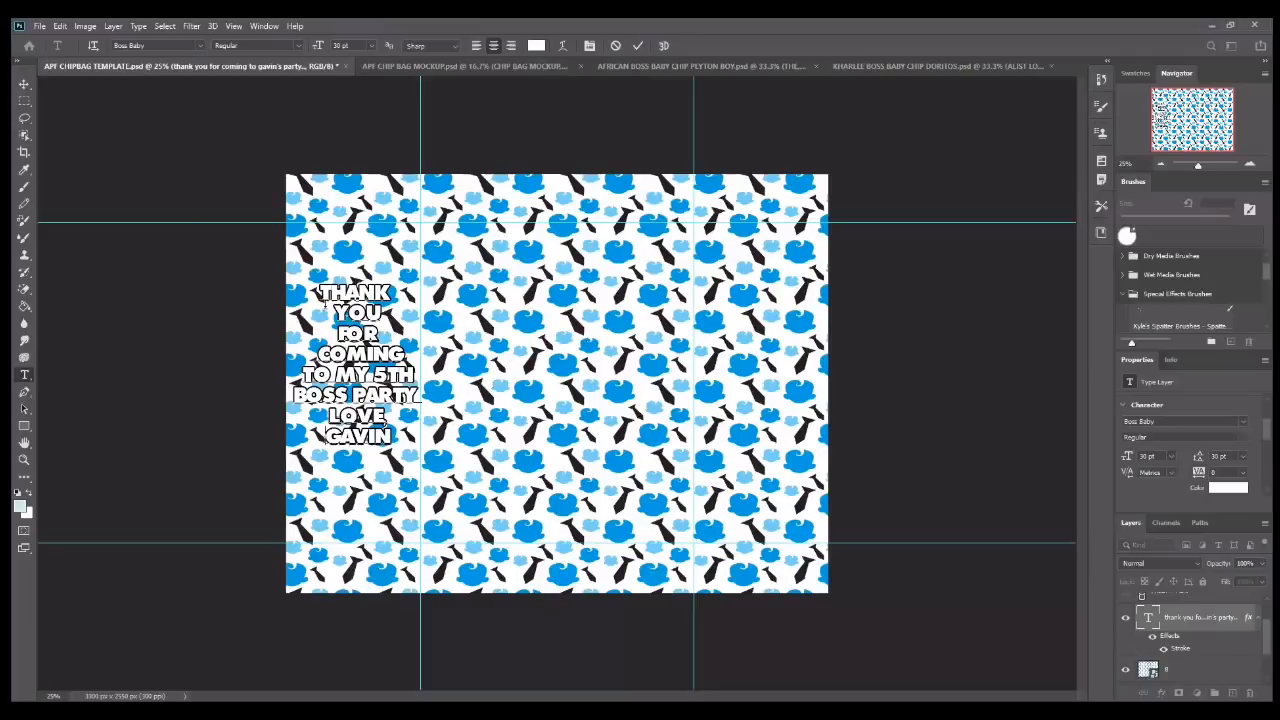
pyautogui.click(23, 86)
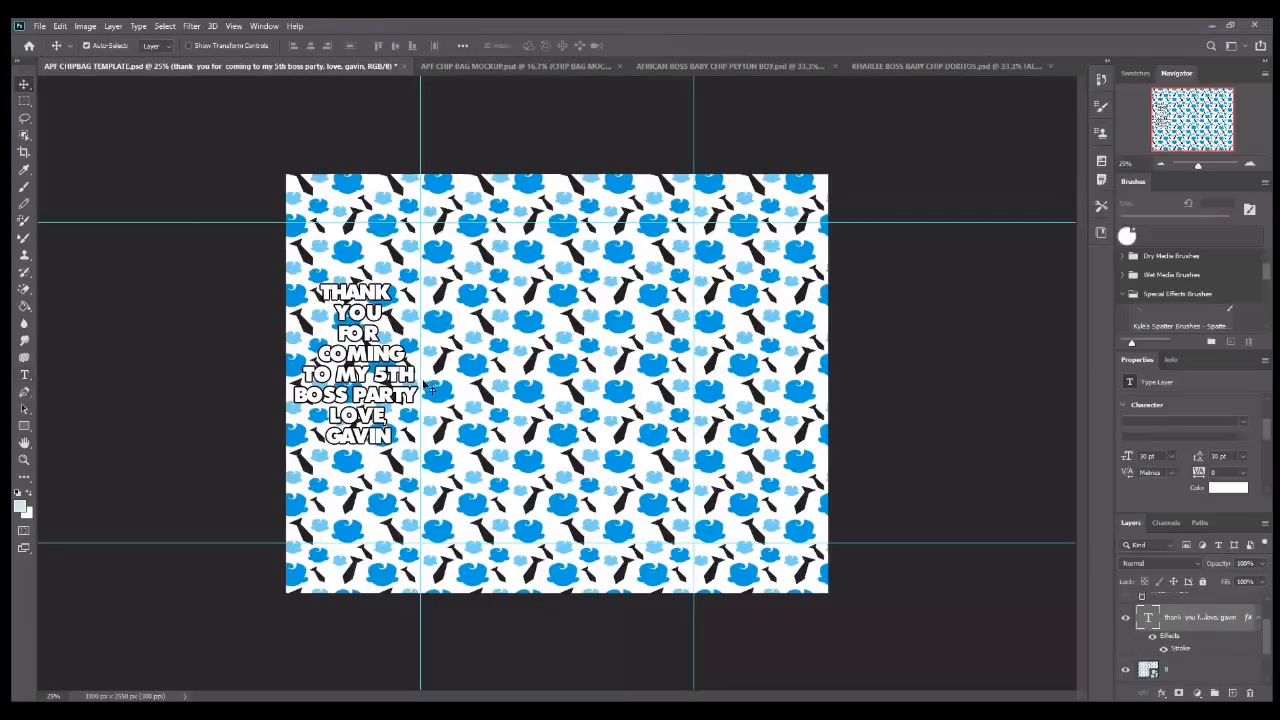
# - Set the whole thank-you text to 24 pt and shift the text block slightly down and left within the left panel
pyautogui.click(25, 375)
pyautogui.moveTo(325, 292); pyautogui.dragTo(406, 436)
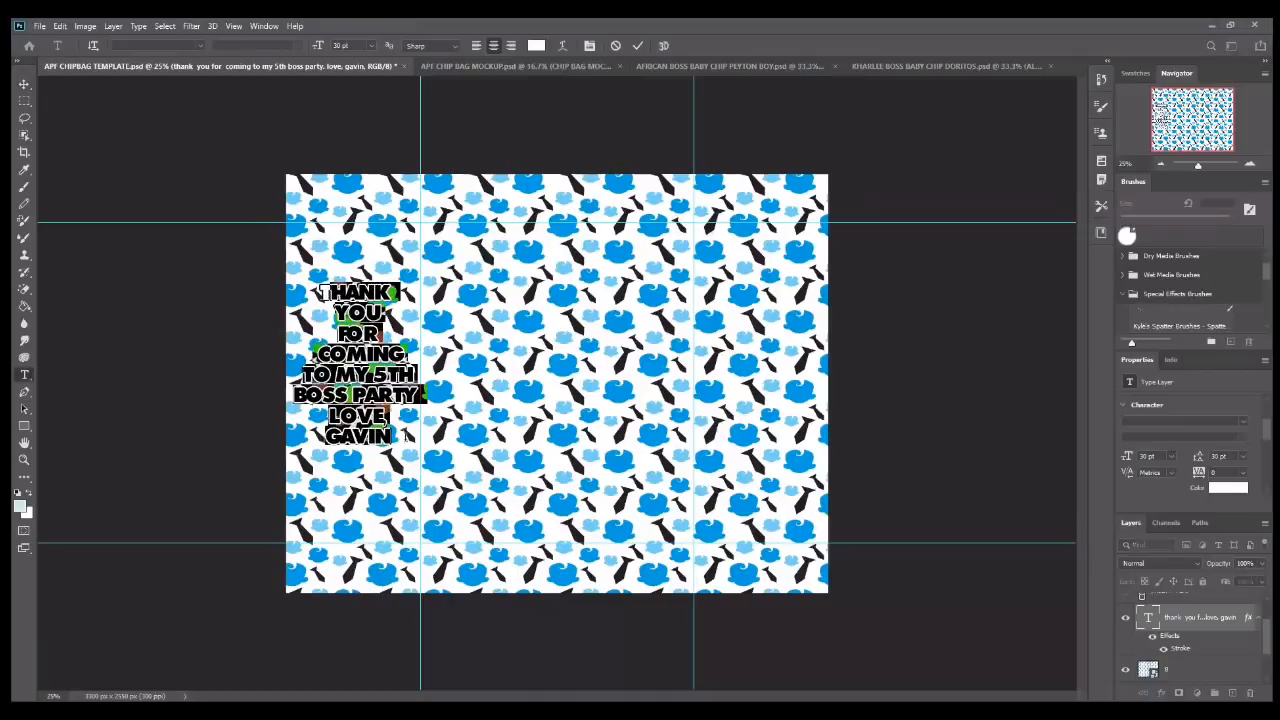
pyautogui.moveTo(318, 285); pyautogui.dragTo(440, 440)
pyautogui.click(369, 45)
pyautogui.click(356, 168)
pyautogui.click(25, 84)
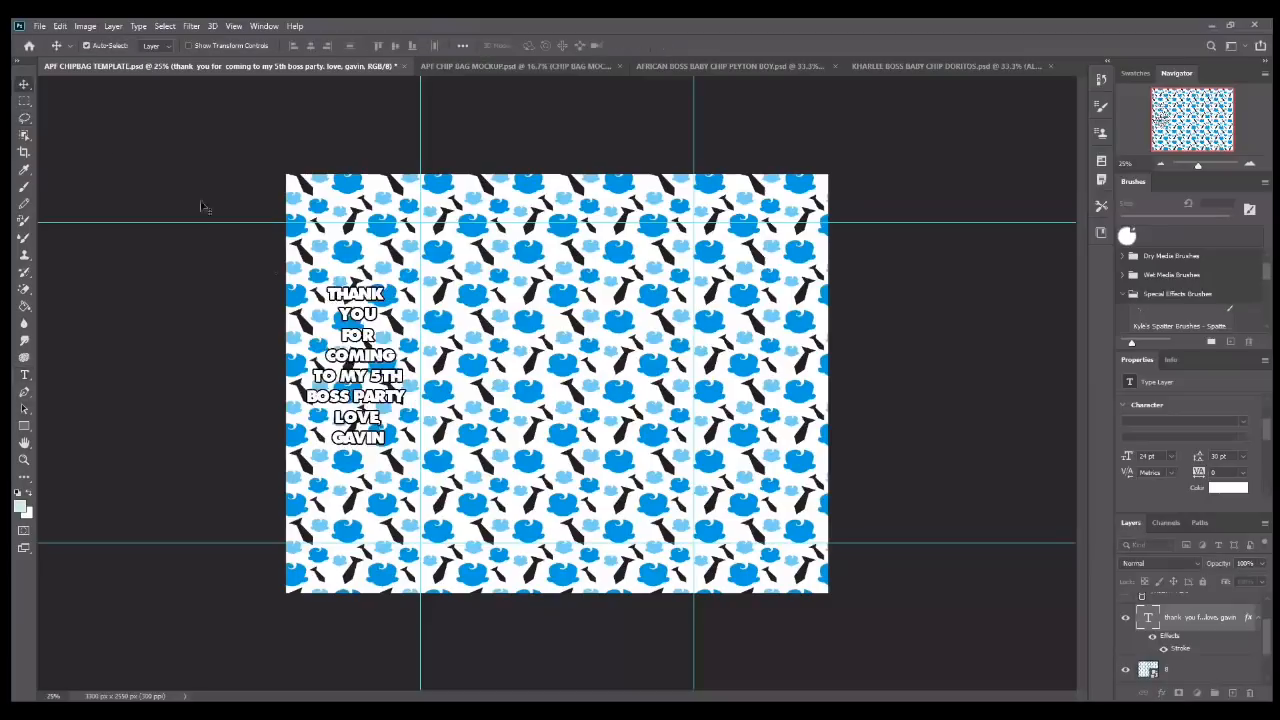
pyautogui.moveTo(362, 350); pyautogui.dragTo(358, 355)
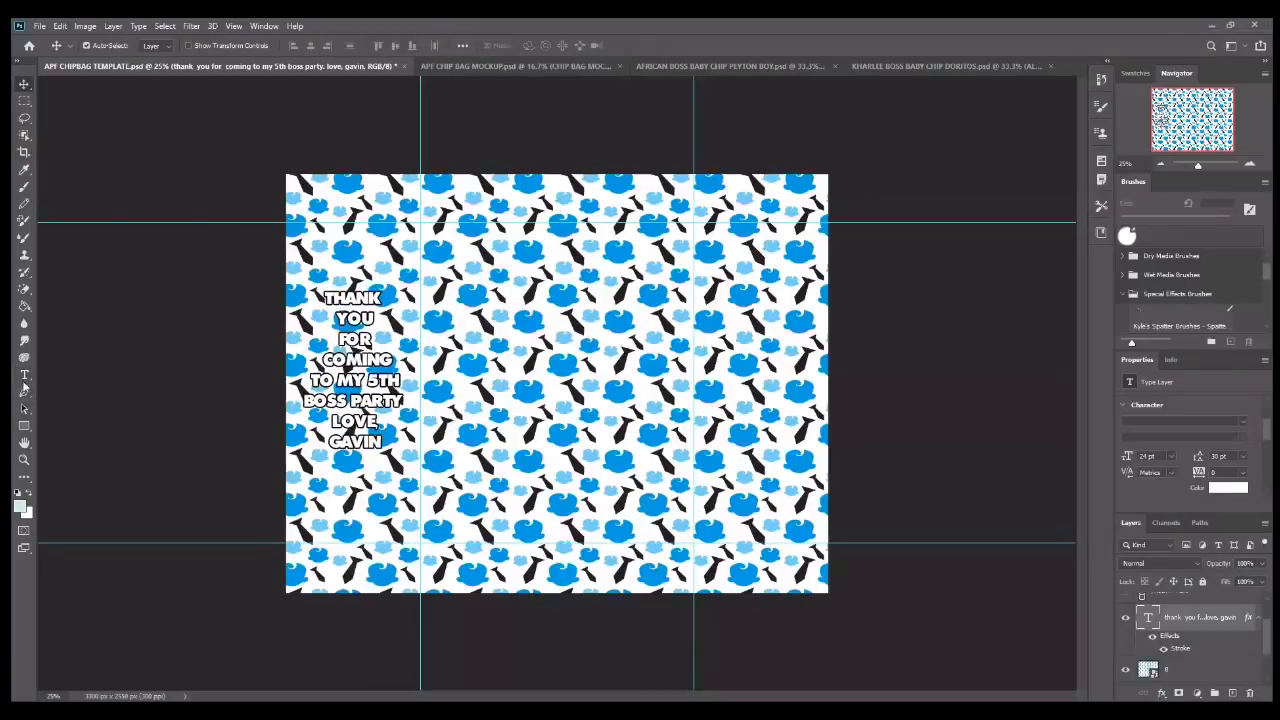
# - Apply the All Caps type option to the whole thank-you text and commit the edit
pyautogui.click(25, 376)
pyautogui.click(323, 297)
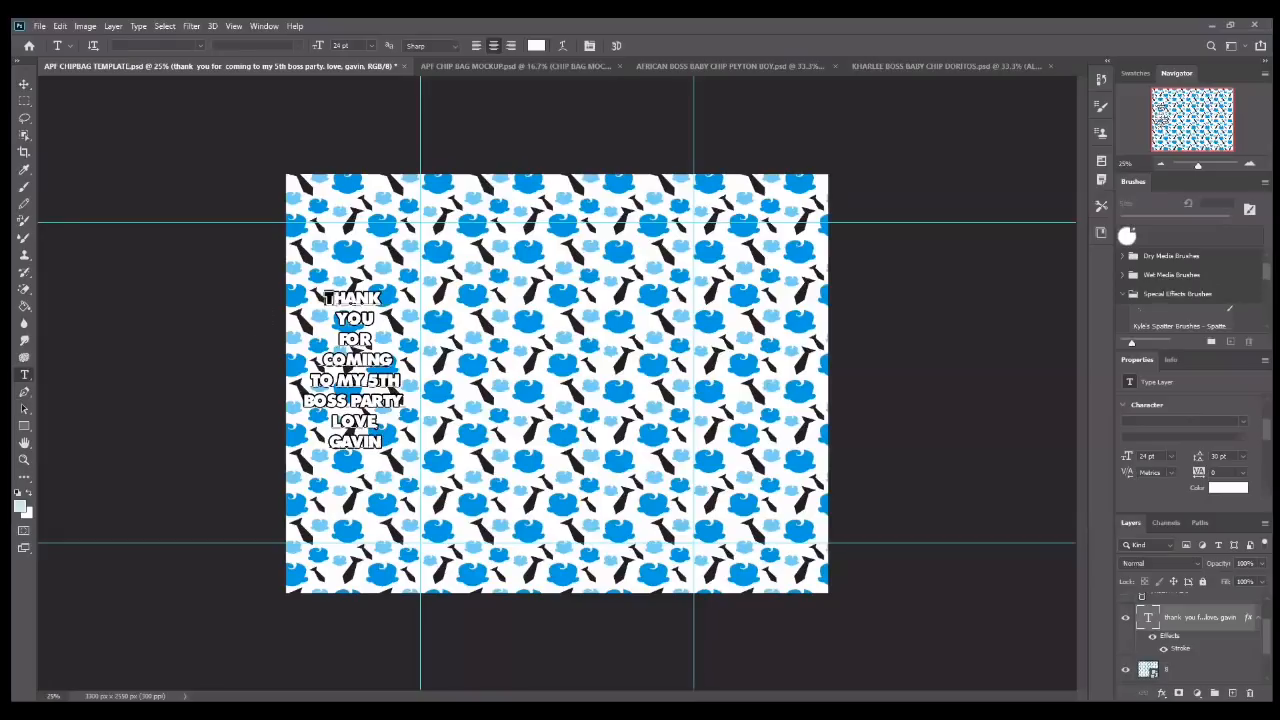
pyautogui.hotkey('ctrl', 'a')
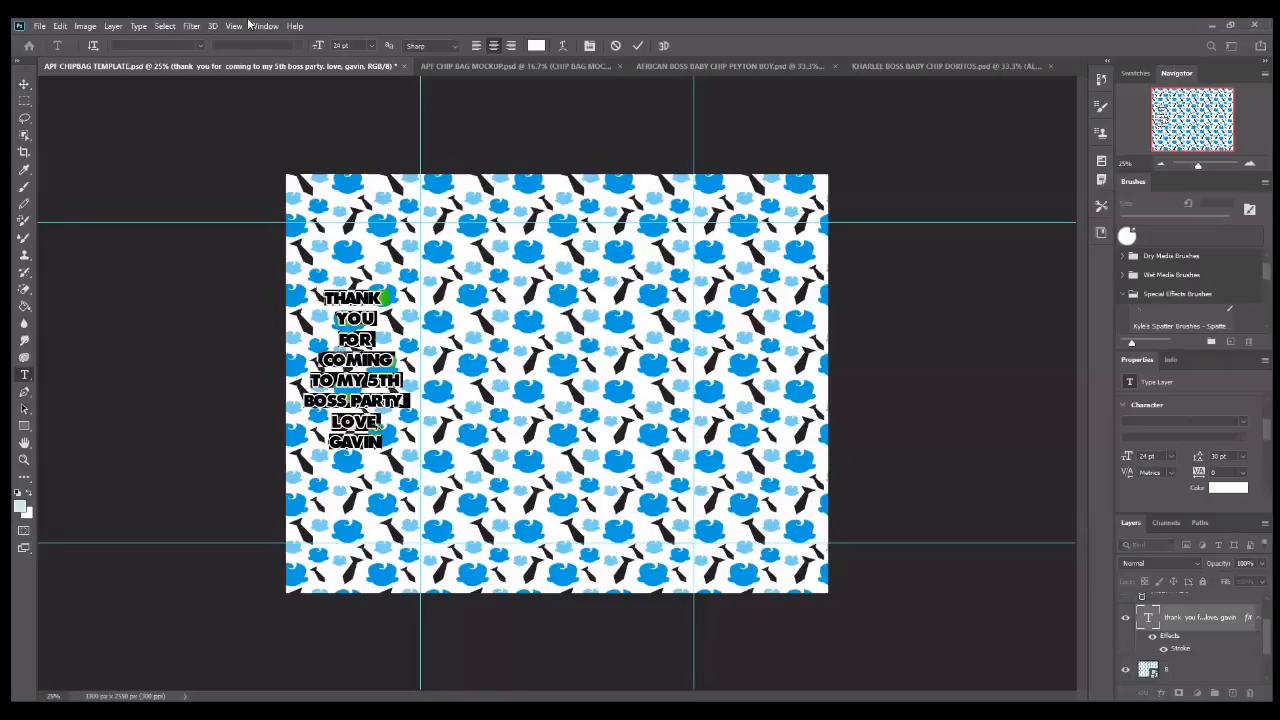
pyautogui.scroll(-5, 1215, 450)
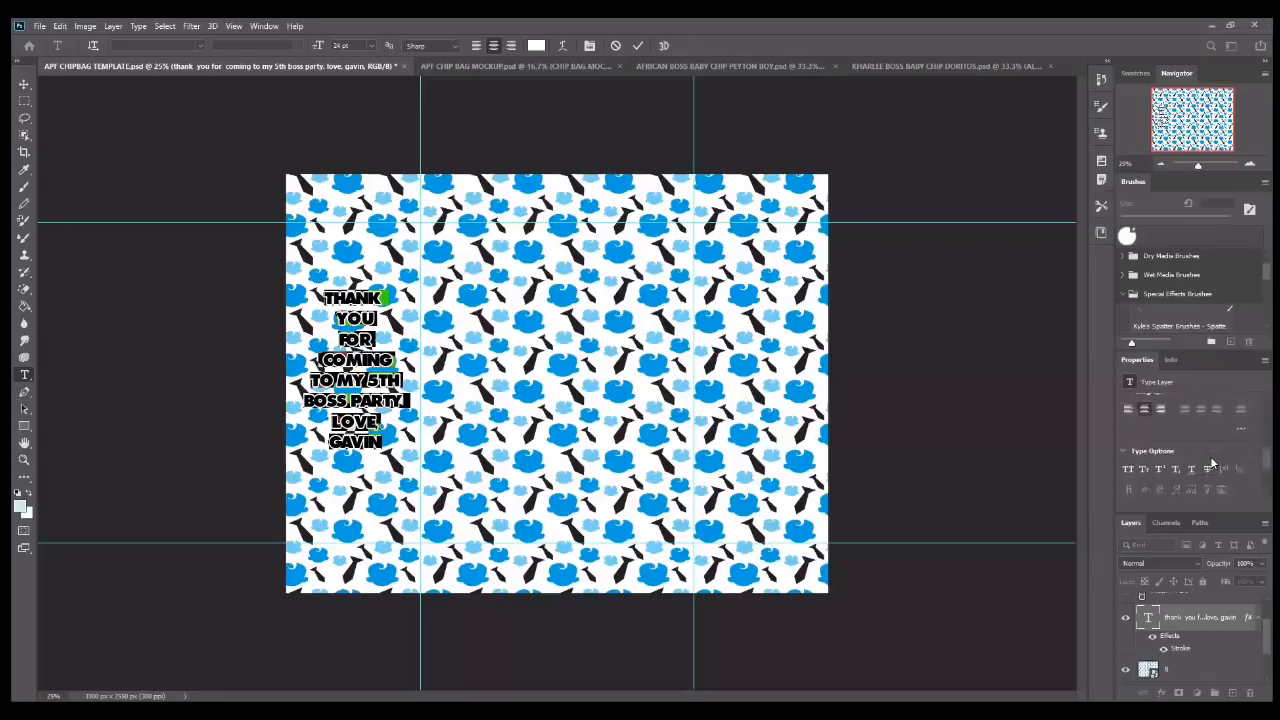
pyautogui.click(1128, 448)
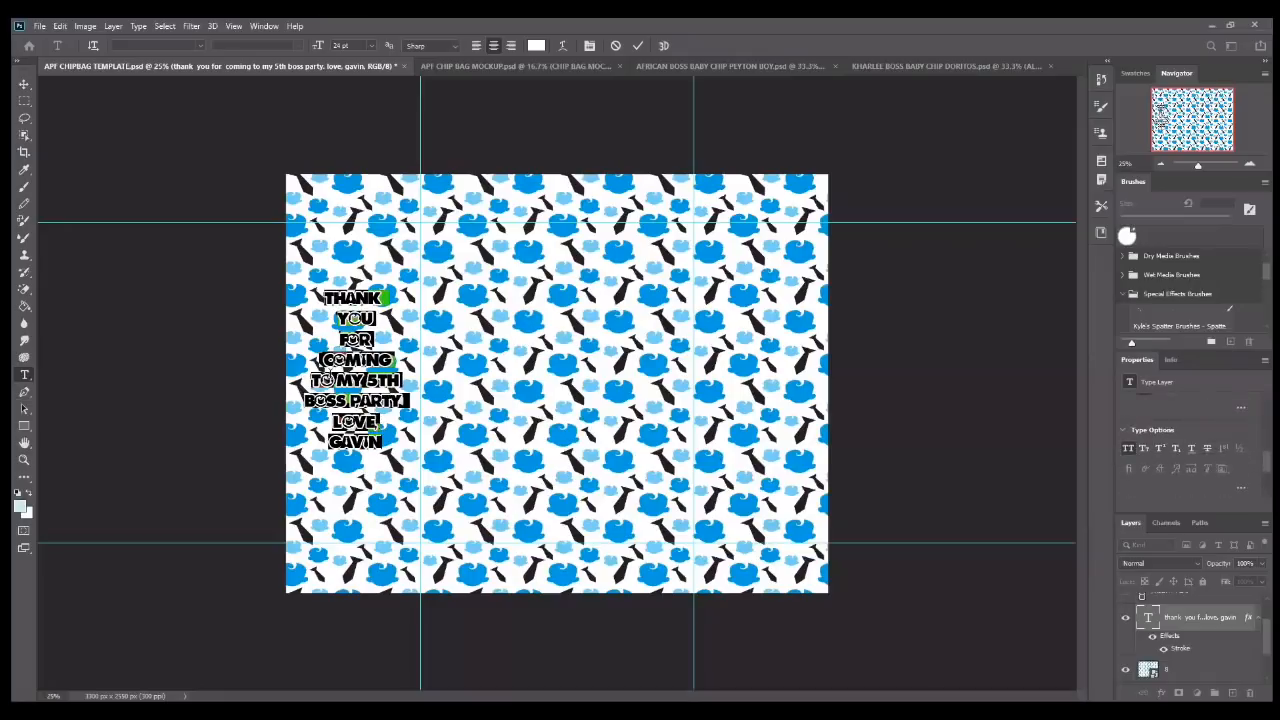
pyautogui.click(637, 45)
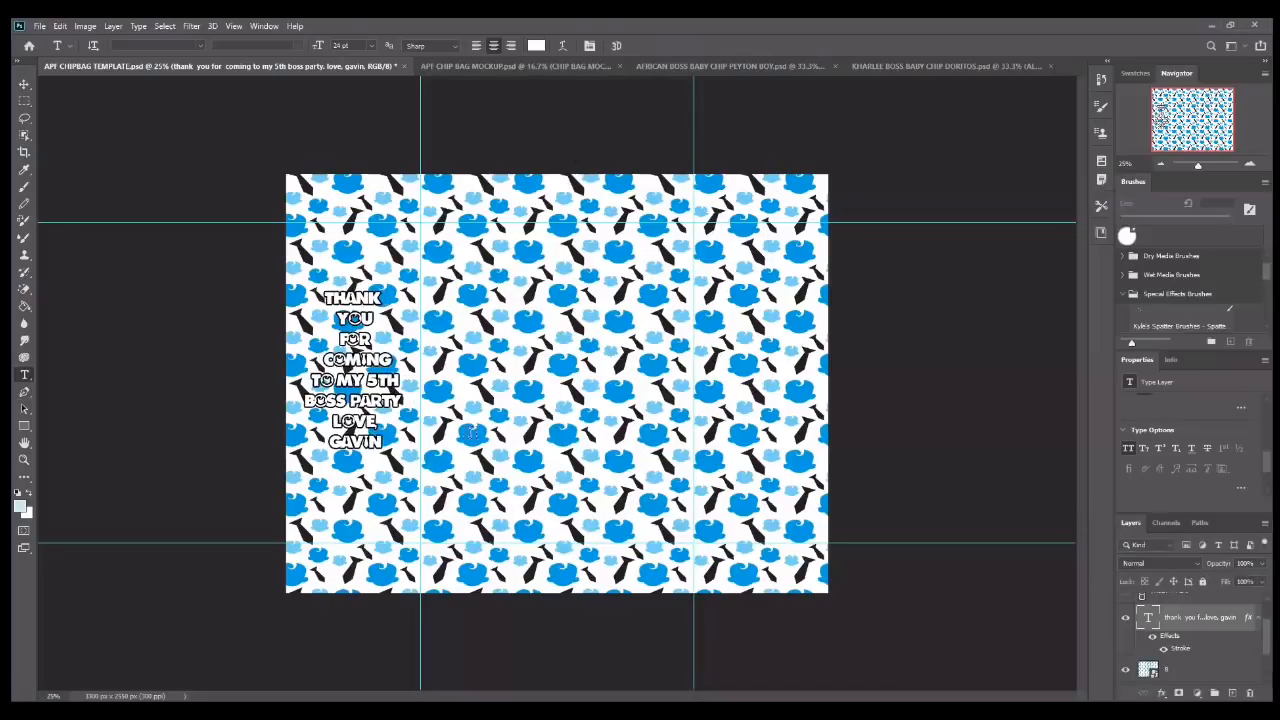
# - Add a separate text reading HAPPY, 5TH, BIRTHDAY on three lines in the upper middle panel, shift it down and right, and commit it
pyautogui.click(518, 282)
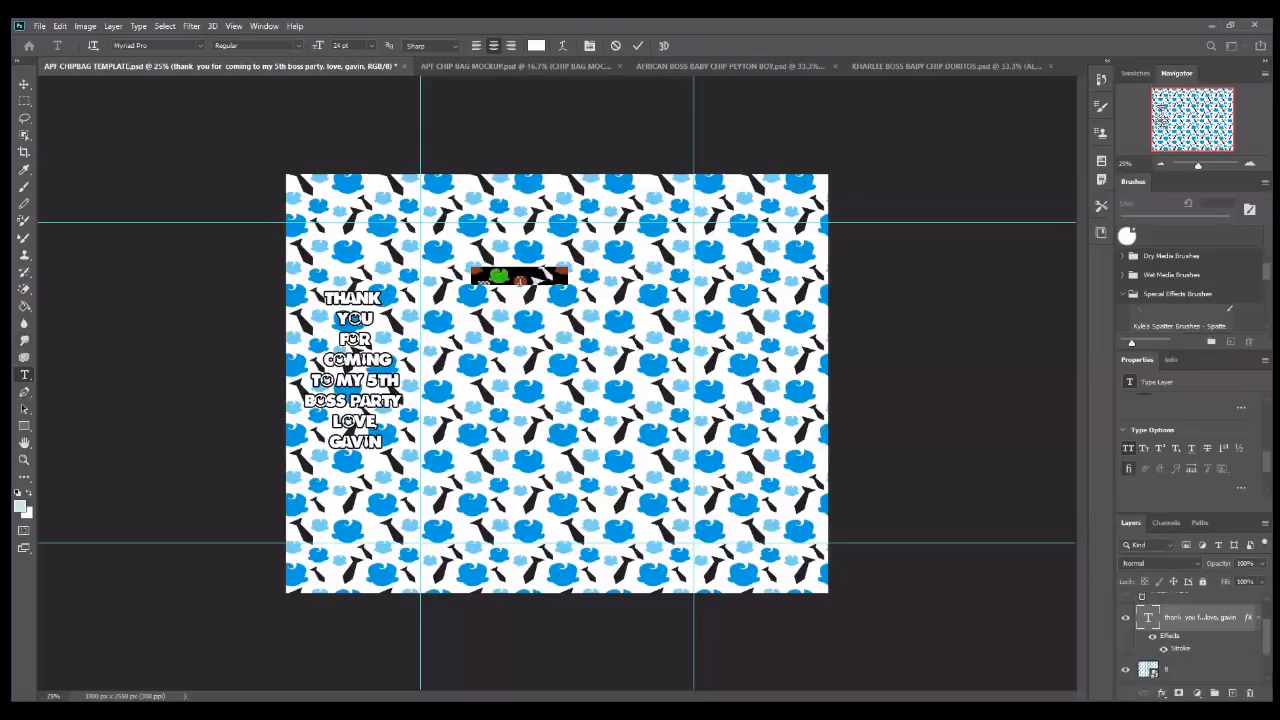
pyautogui.press('BackSpace')
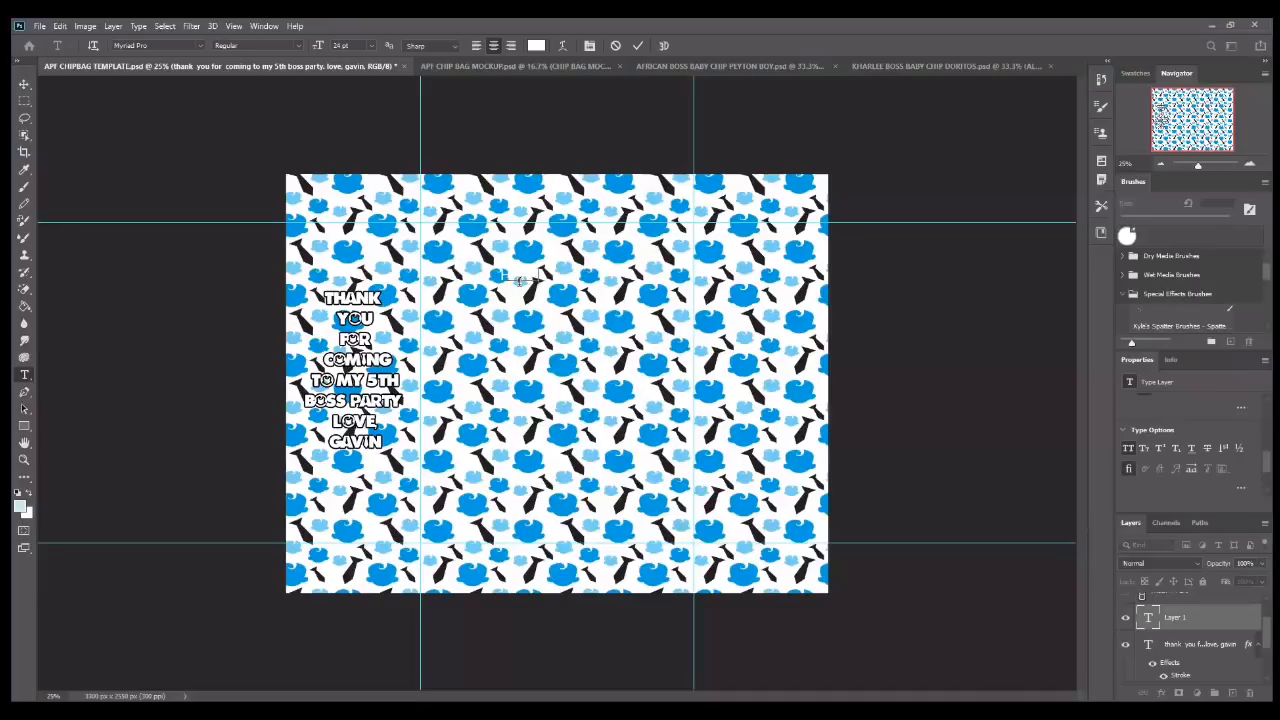
pyautogui.write('HAPPY 5TH BIRTHDAY')
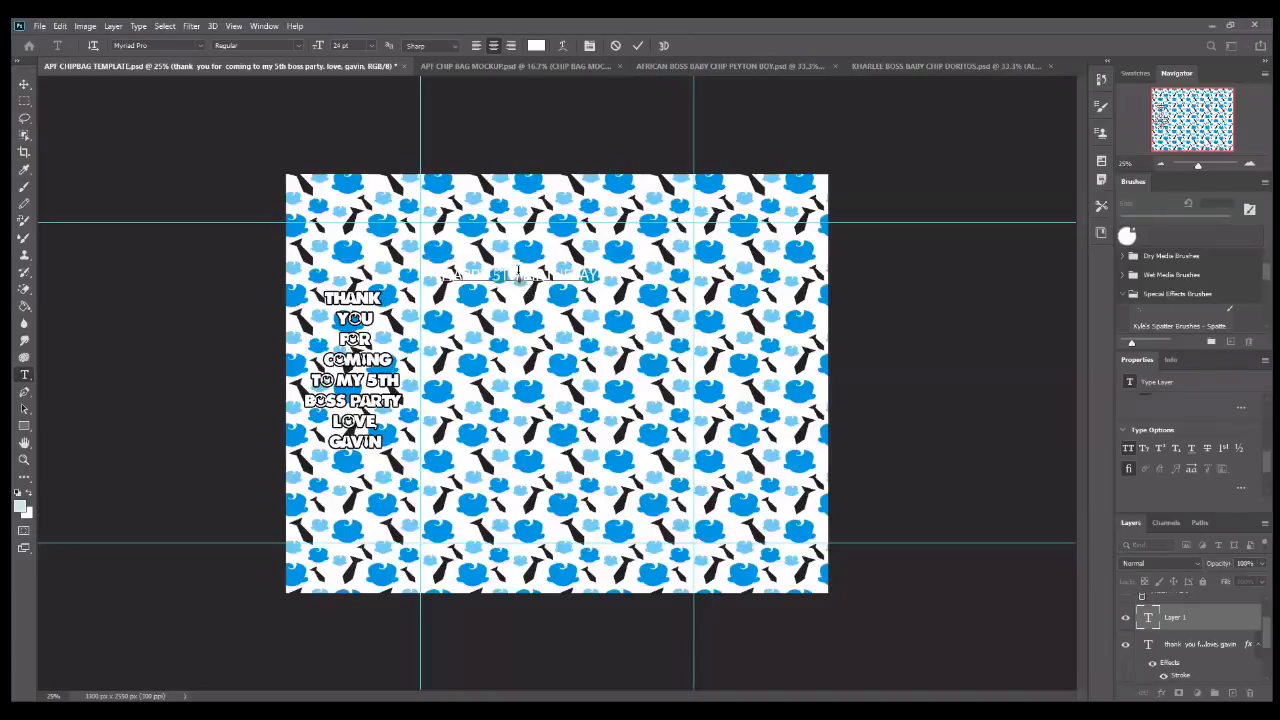
pyautogui.hotkey('ctrl', 'a')
pyautogui.press('BackSpace')
pyautogui.write('HA BIRTHDA')
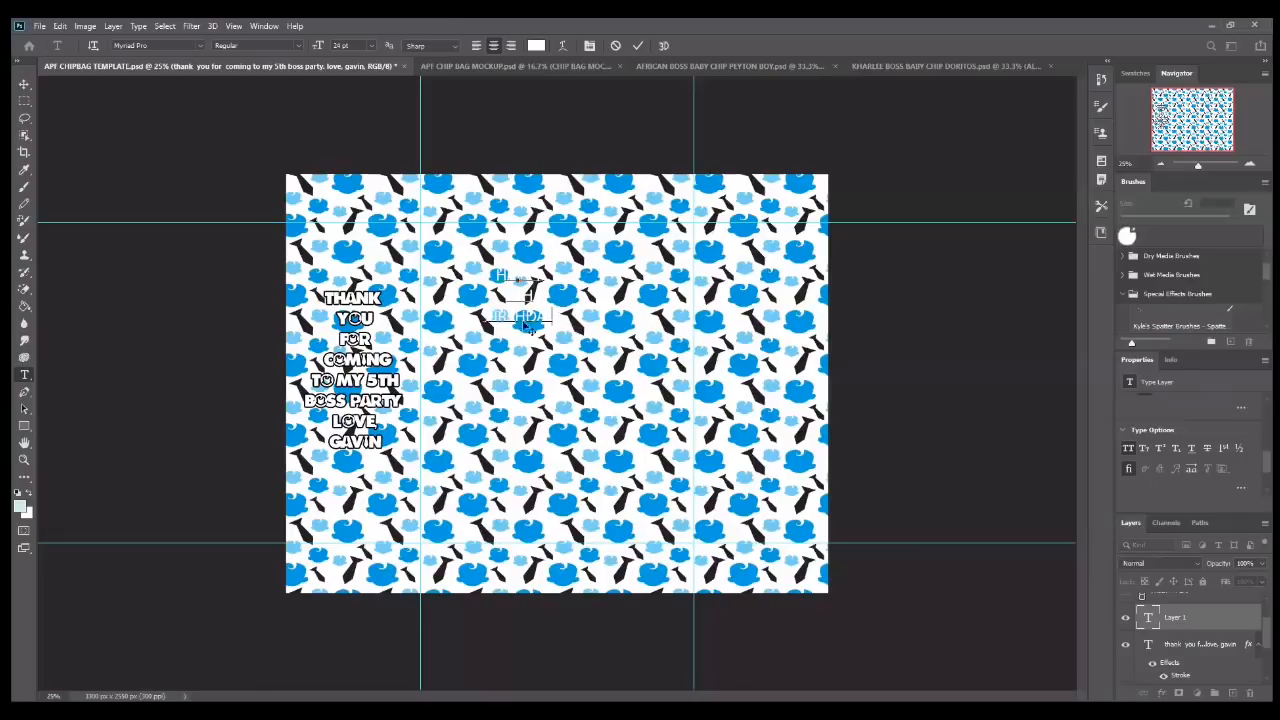
pyautogui.moveTo(528, 328); pyautogui.dragTo(584, 342)
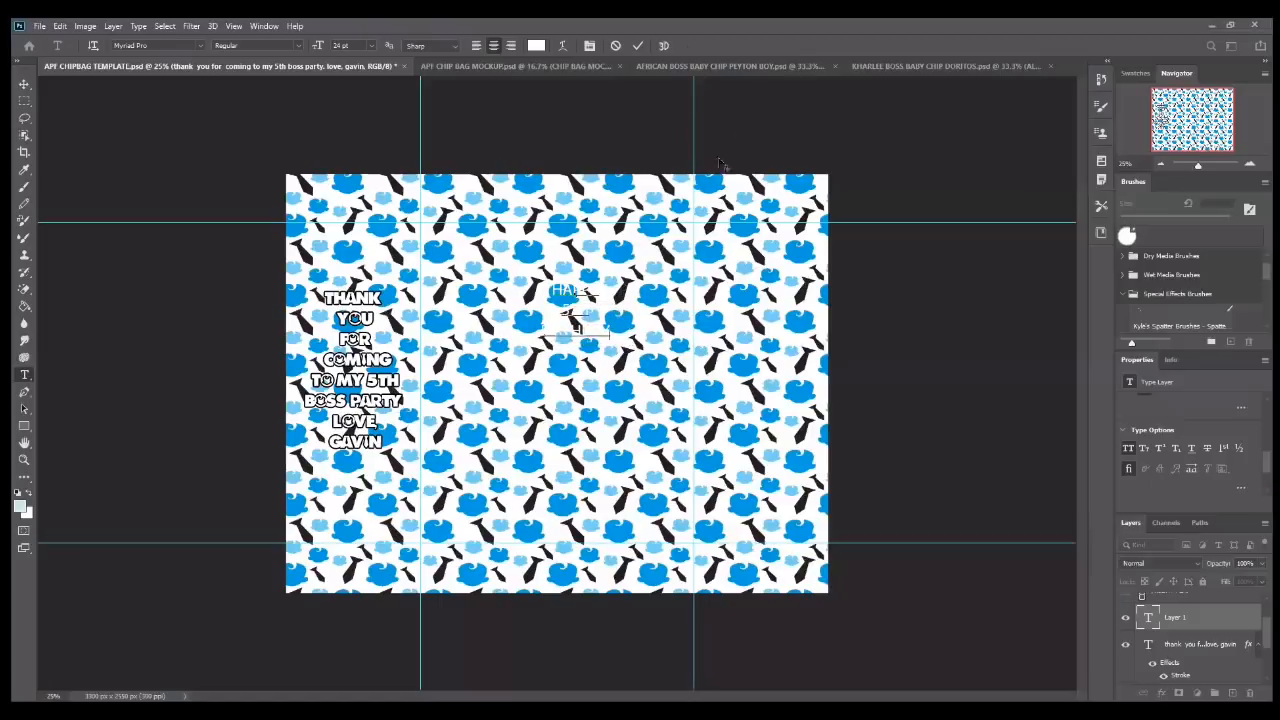
pyautogui.click(637, 45)
pyautogui.click(24, 84)
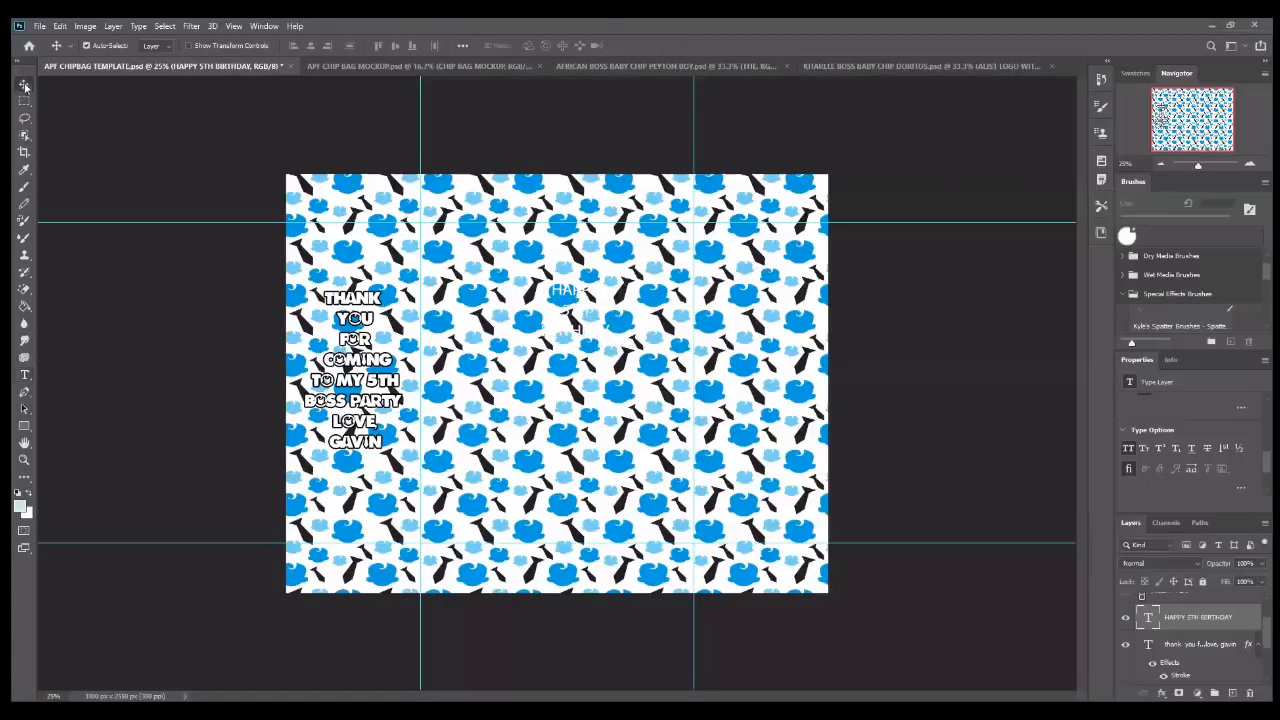
# - Change the font of the whole HAPPY 5TH BIRTHDAY text to Boss Baby
pyautogui.click(25, 375)
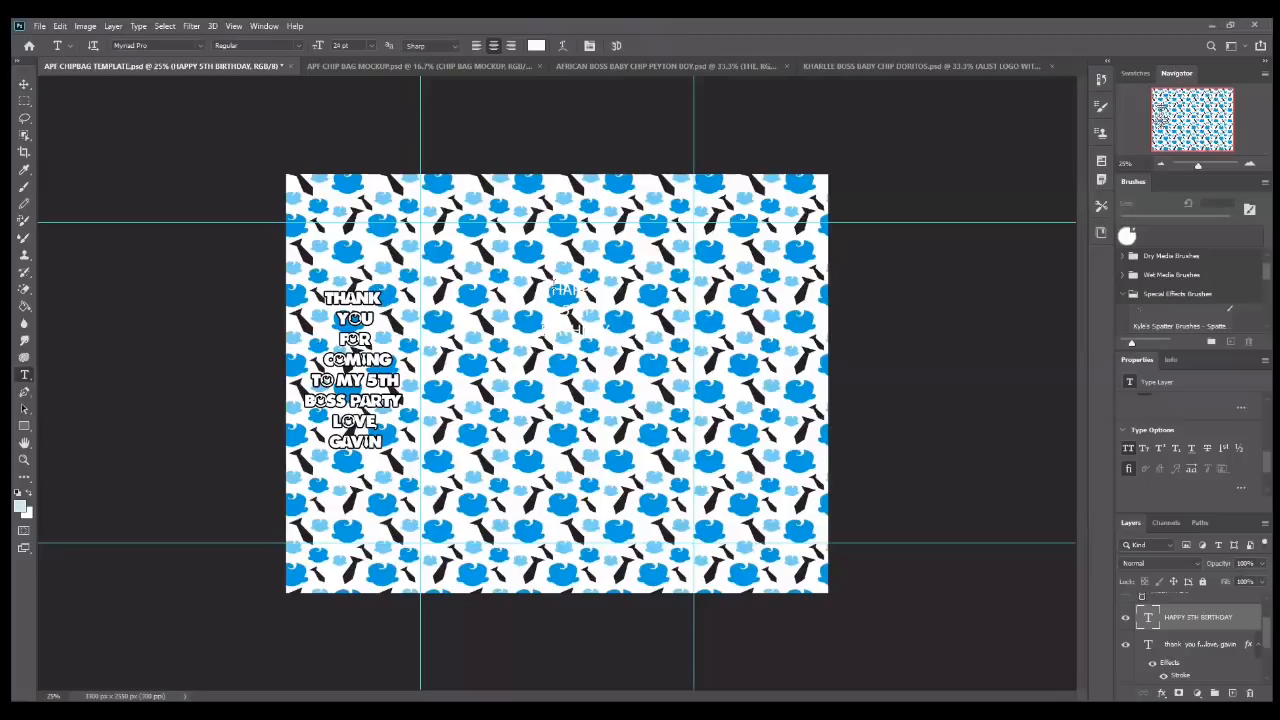
pyautogui.moveTo(553, 284); pyautogui.dragTo(843, 509)
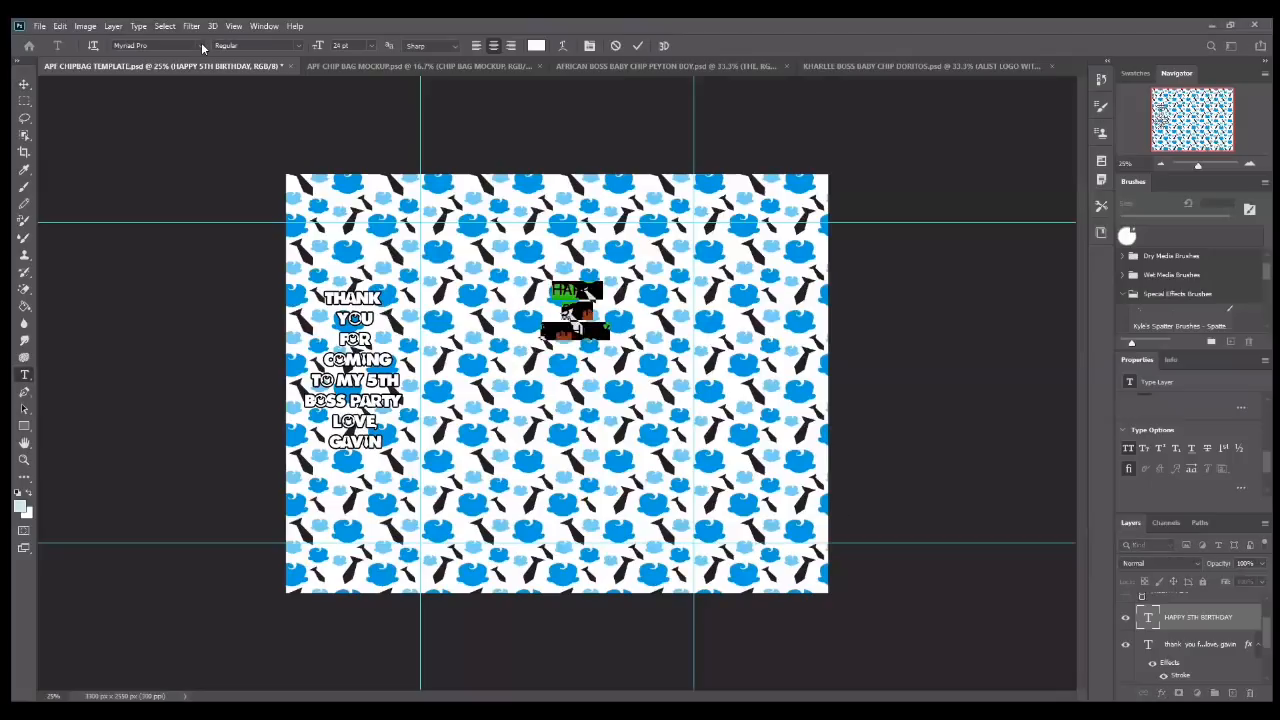
pyautogui.click(202, 46)
pyautogui.write('BOSS')
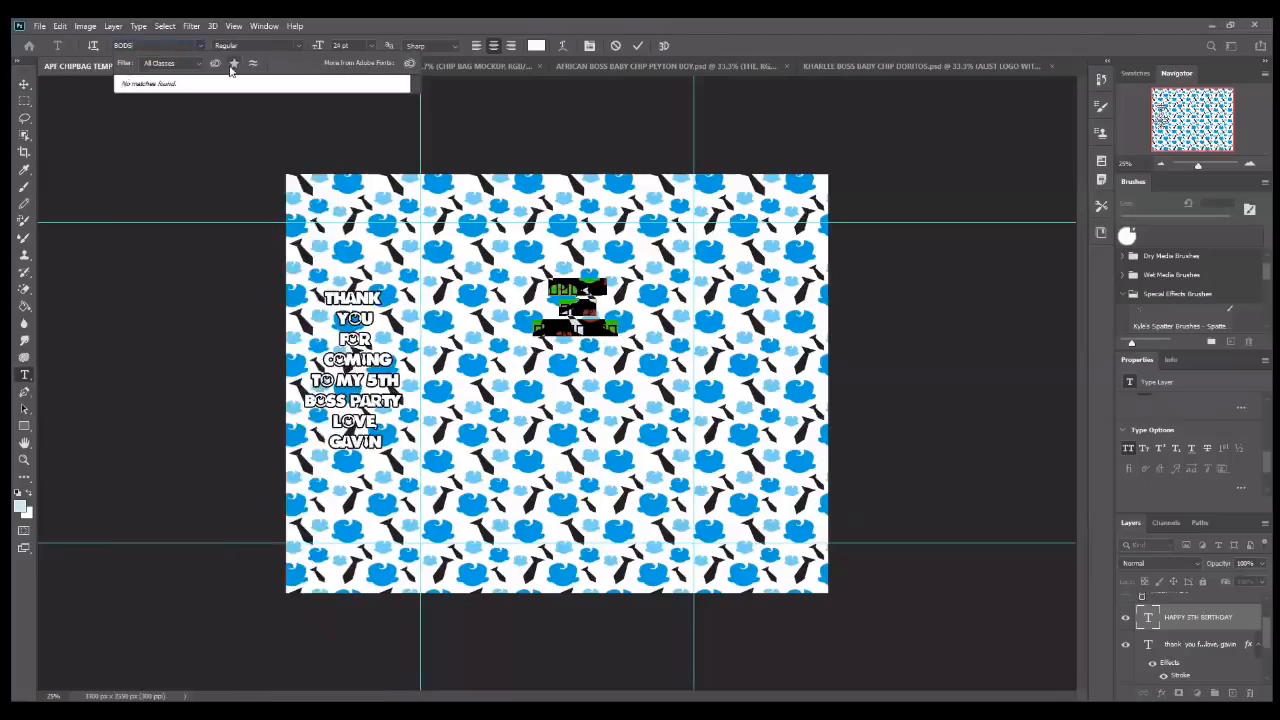
pyautogui.write('S')
pyautogui.press('BackSpace')
pyautogui.press('BackSpace')
pyautogui.press('BackSpace')
pyautogui.write('SS')
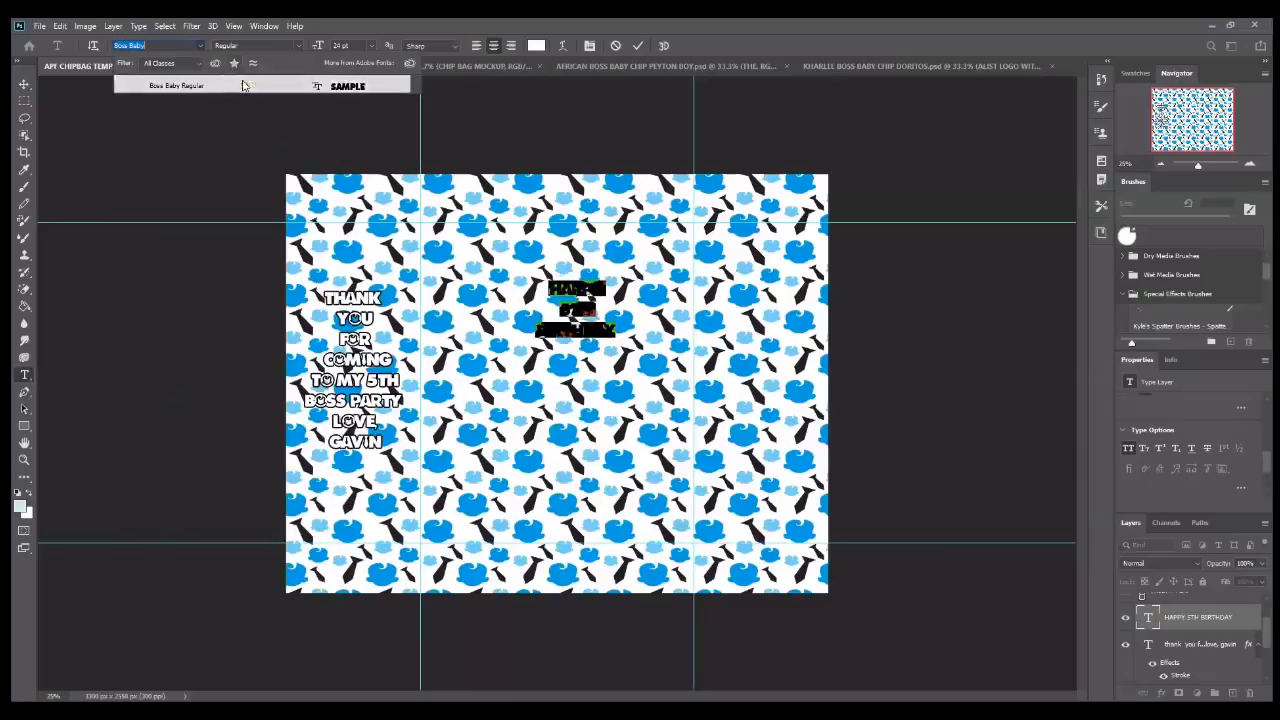
pyautogui.click(242, 85)
# - Set the HAPPY 5TH BIRTHDAY text size to 48 pt and commit the edit
pyautogui.click(371, 46)
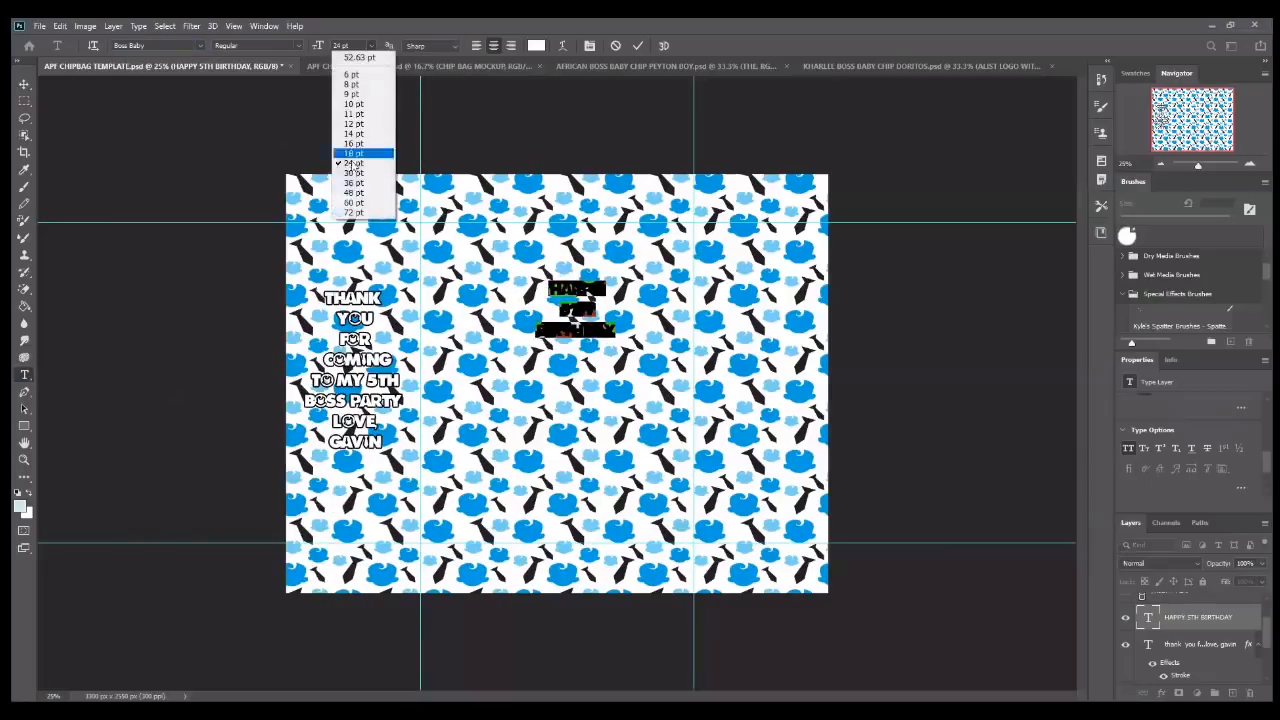
pyautogui.click(352, 192)
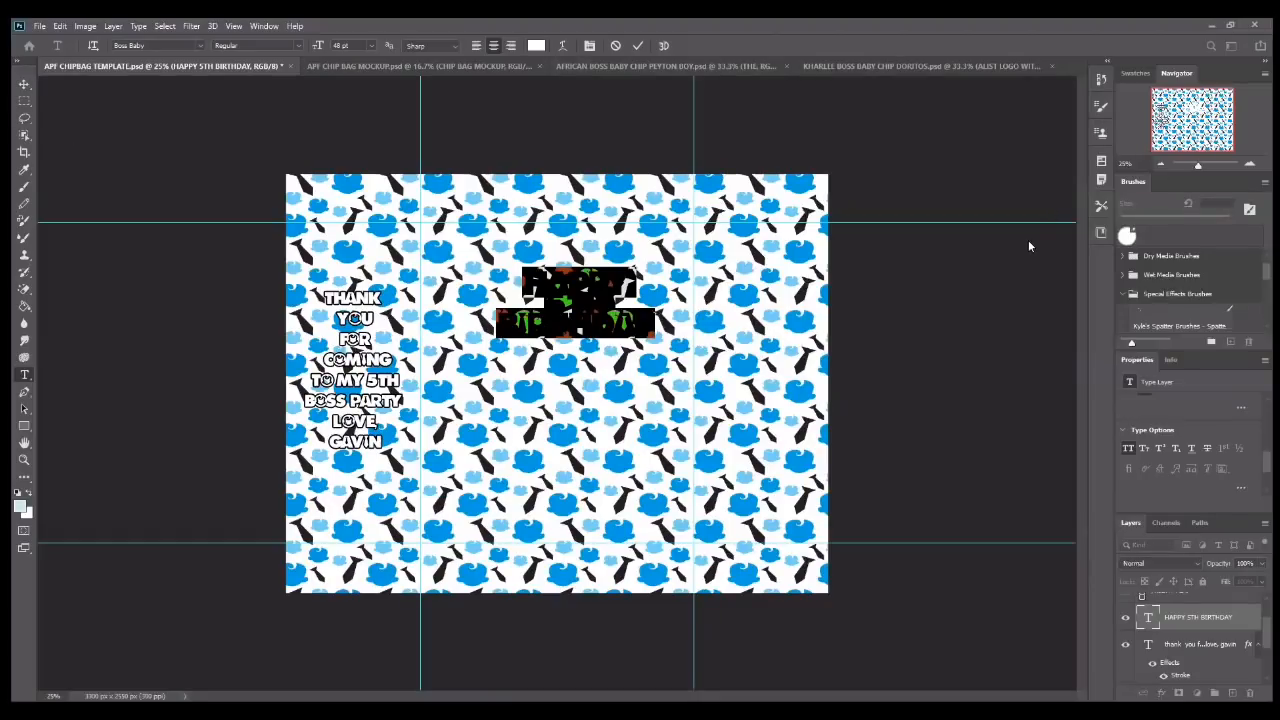
pyautogui.click(653, 322)
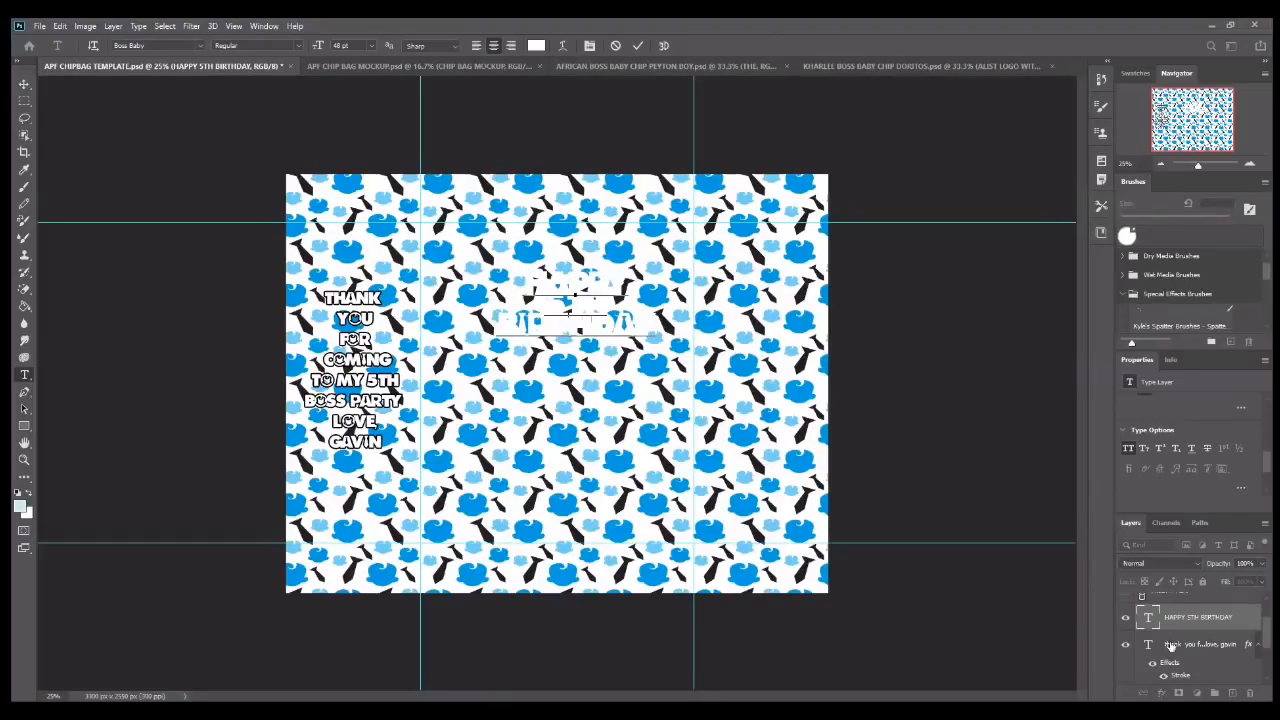
pyautogui.click(637, 45)
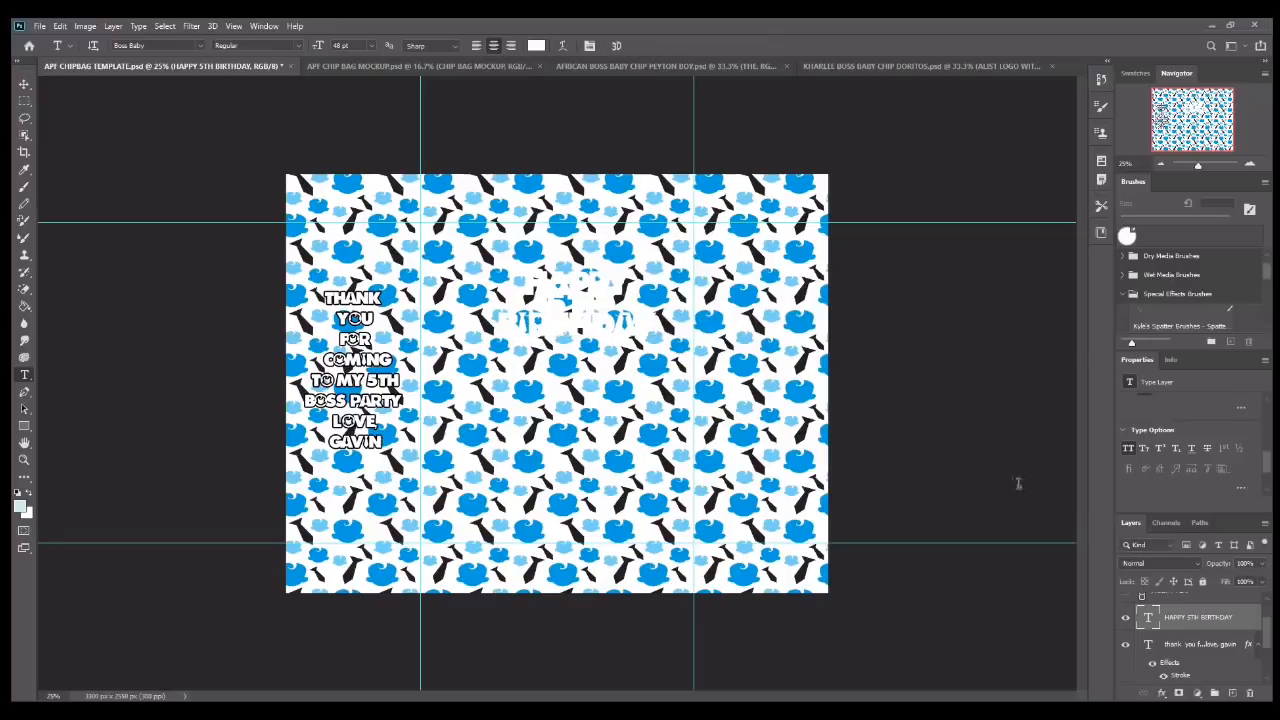
# - Add a black outside stroke at 100% opacity to the HAPPY 5TH BIRTHDAY text
pyautogui.click(1162, 692)
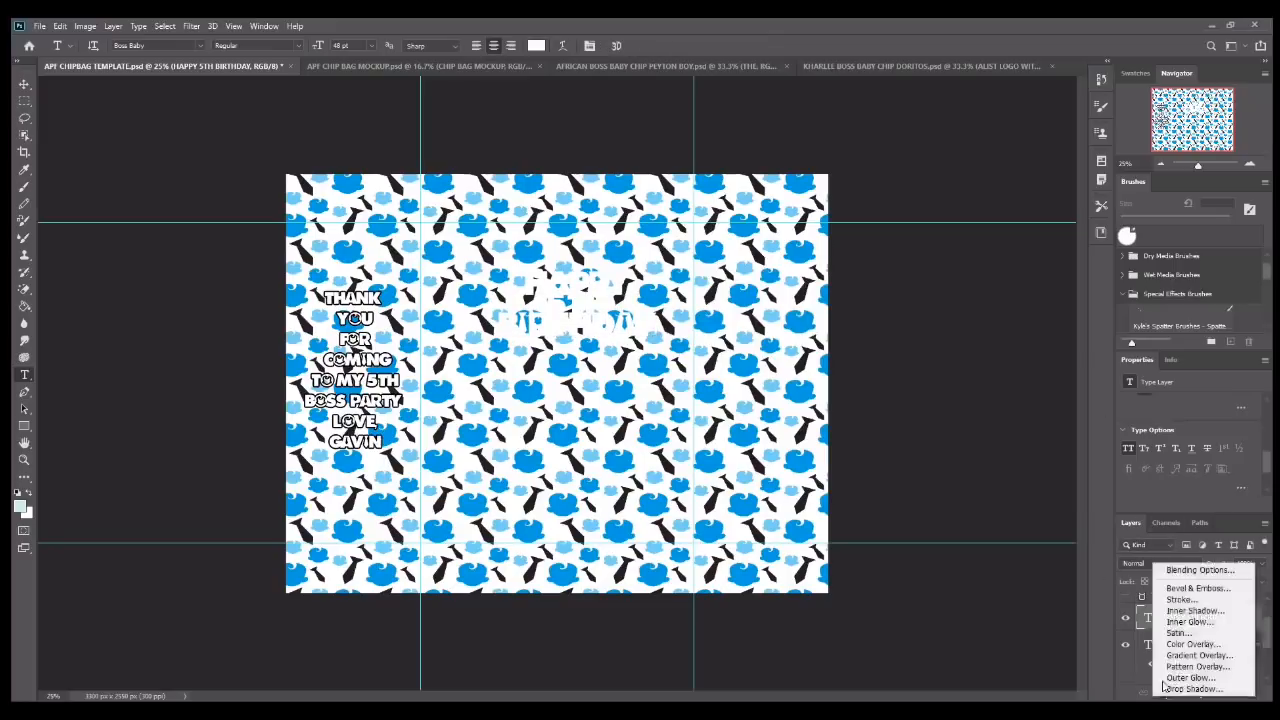
pyautogui.click(1179, 598)
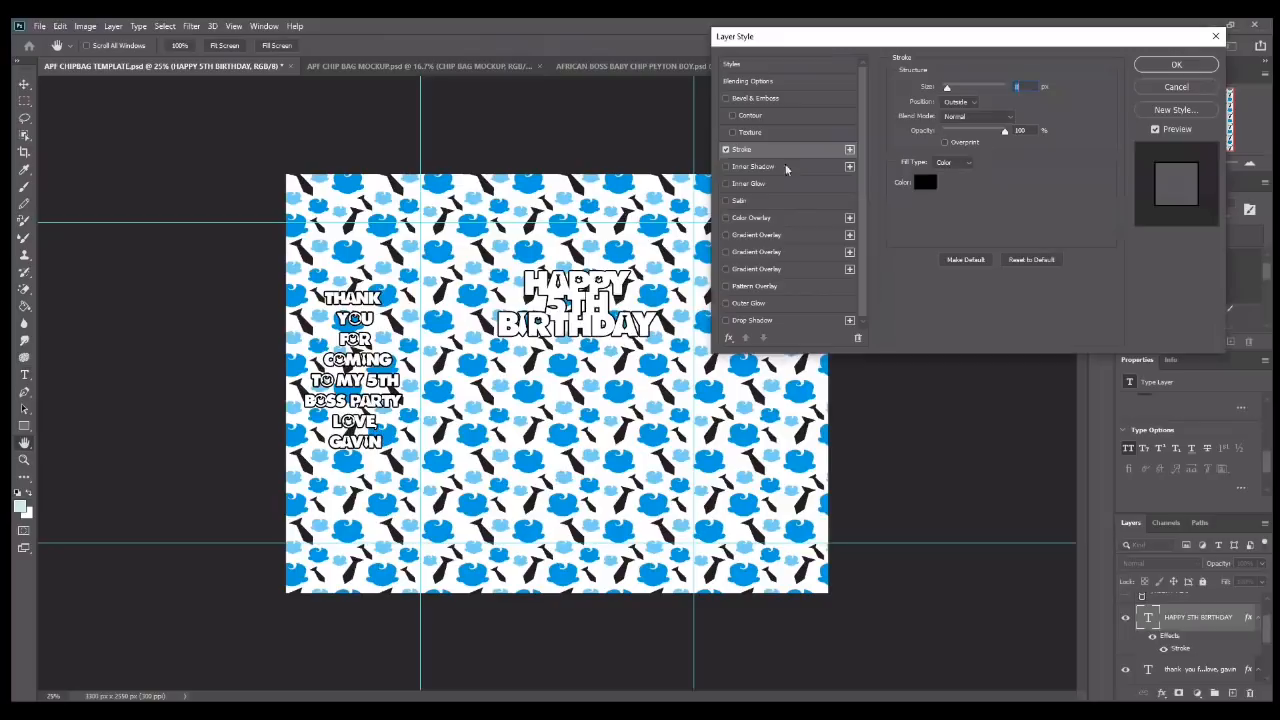
pyautogui.click(1178, 66)
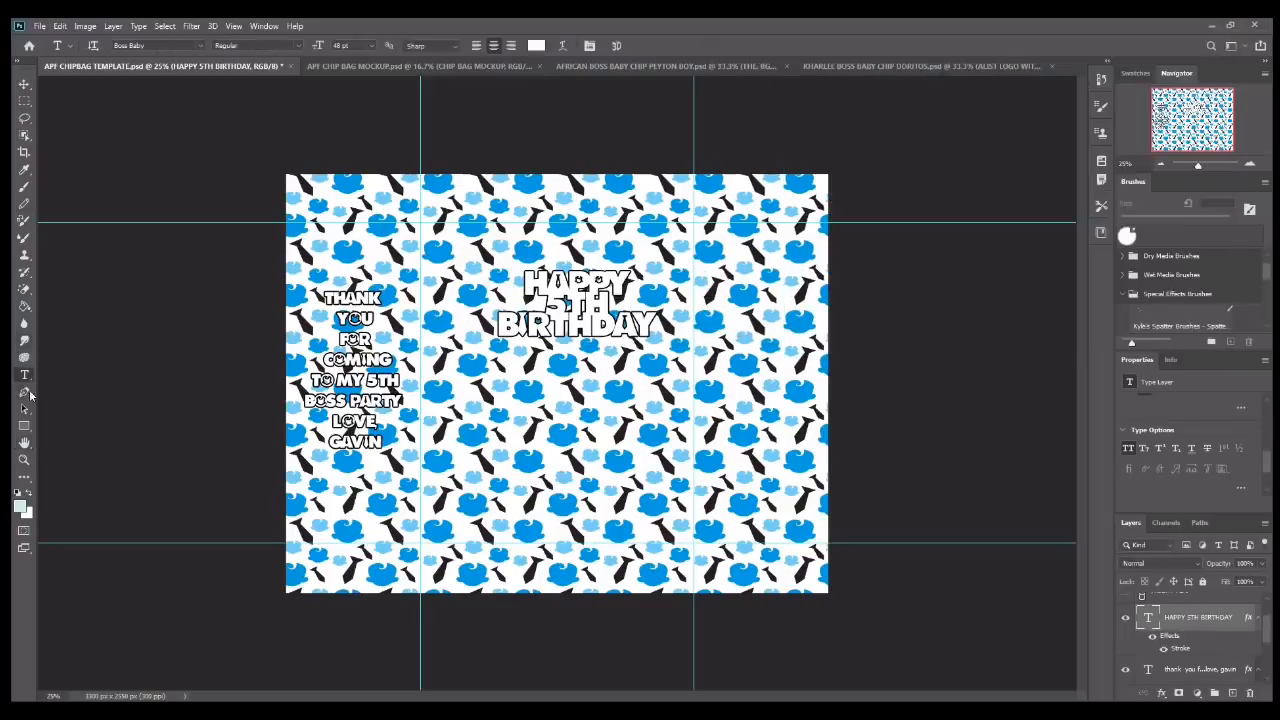
# - Set the leading of the whole HAPPY 5TH BIRTHDAY text to 48 pt and move the text to the top of the middle panel
pyautogui.click(558, 282)
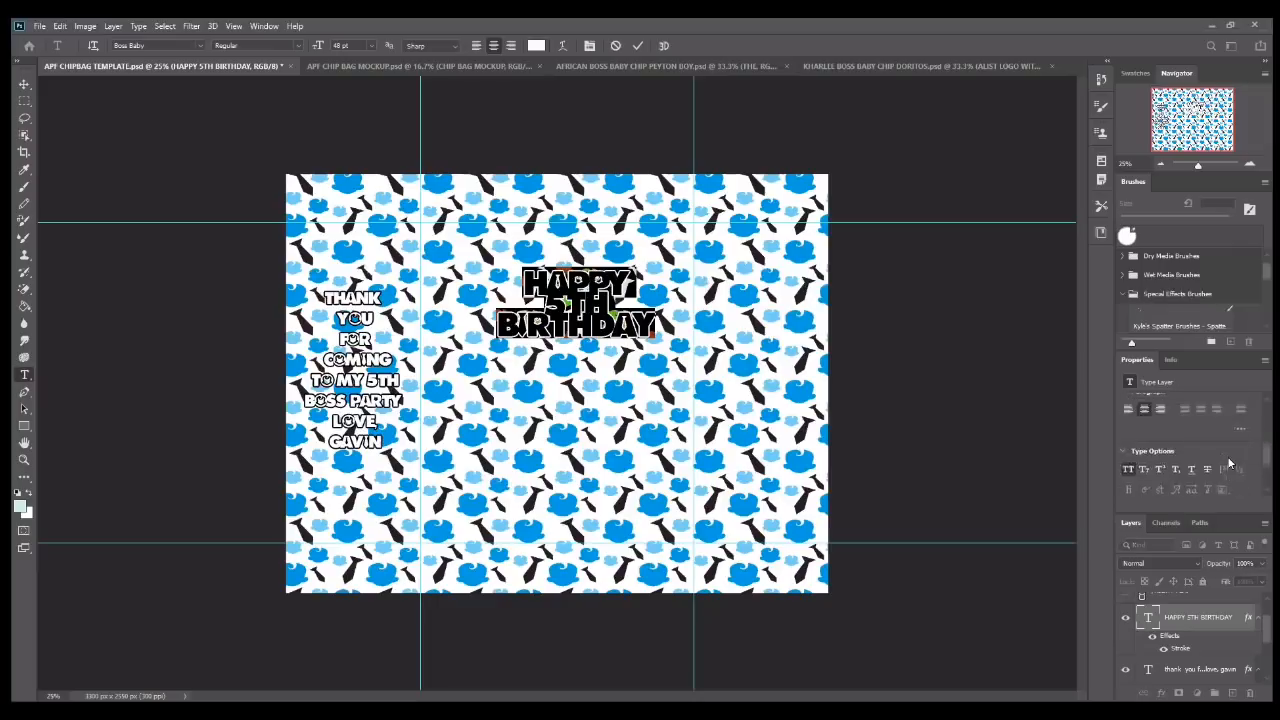
pyautogui.click(1244, 428)
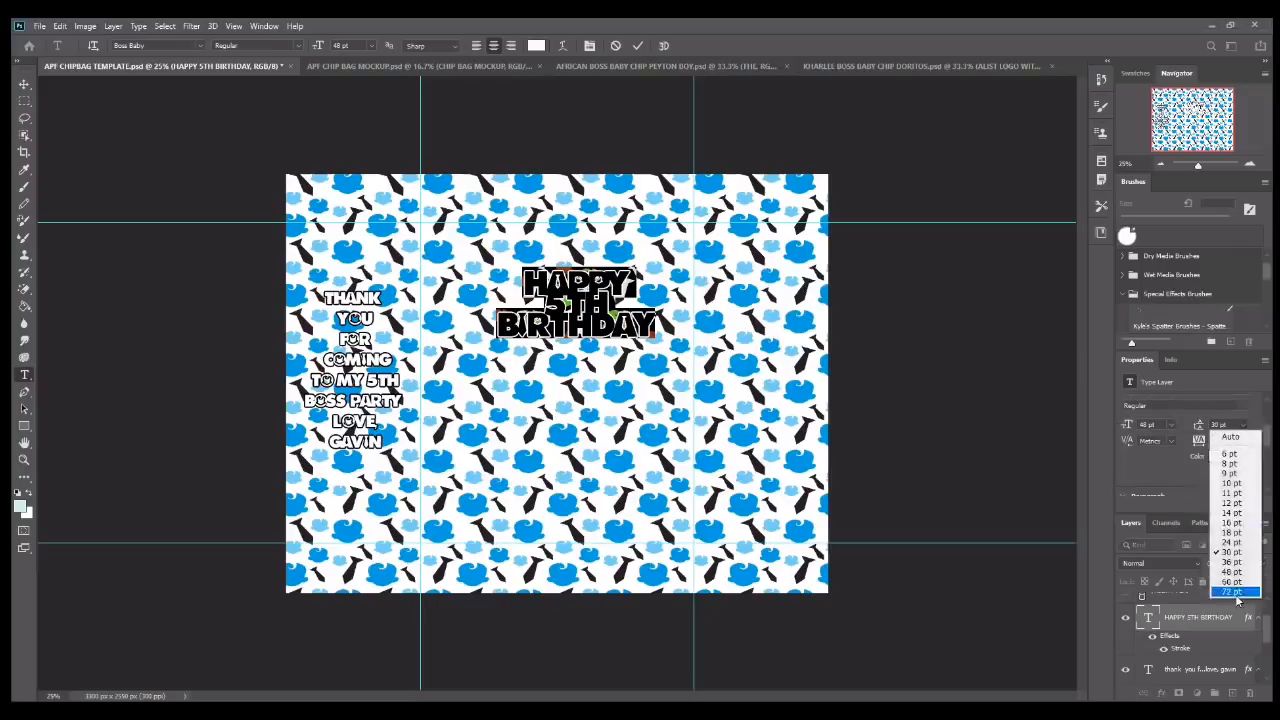
pyautogui.click(1232, 581)
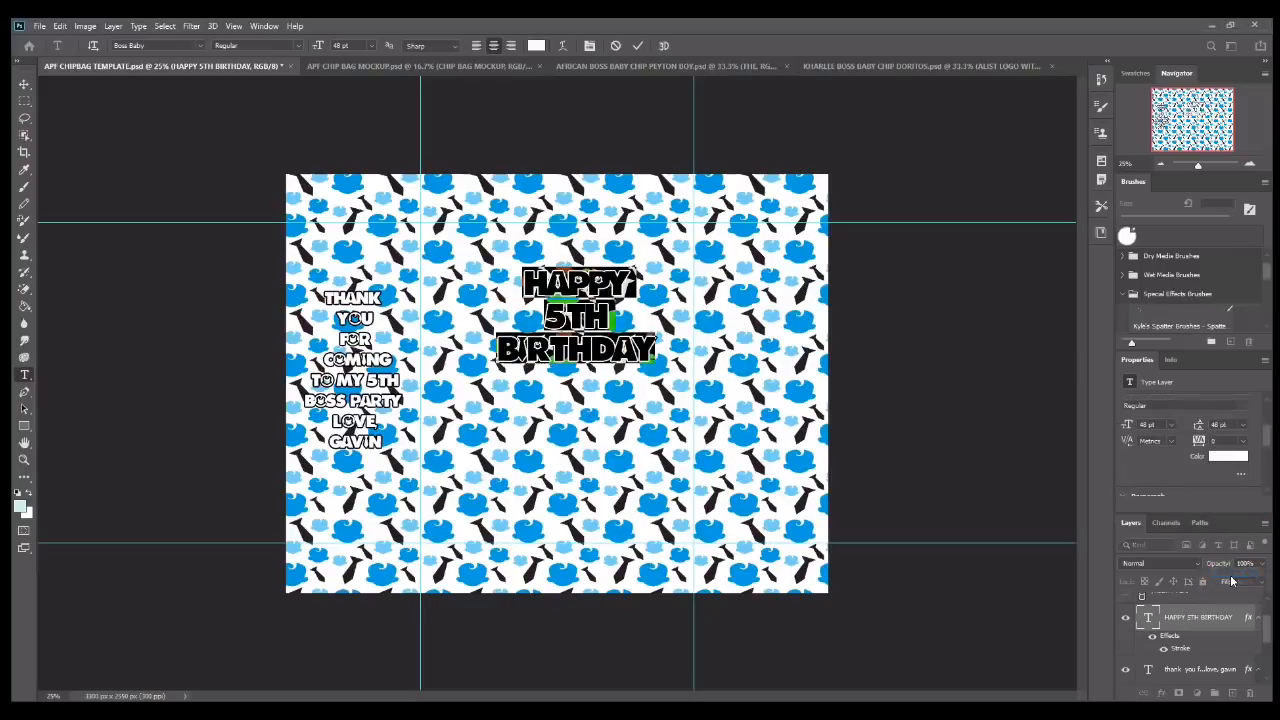
pyautogui.click(637, 46)
pyautogui.click(24, 84)
pyautogui.moveTo(558, 275); pyautogui.dragTo(530, 222)
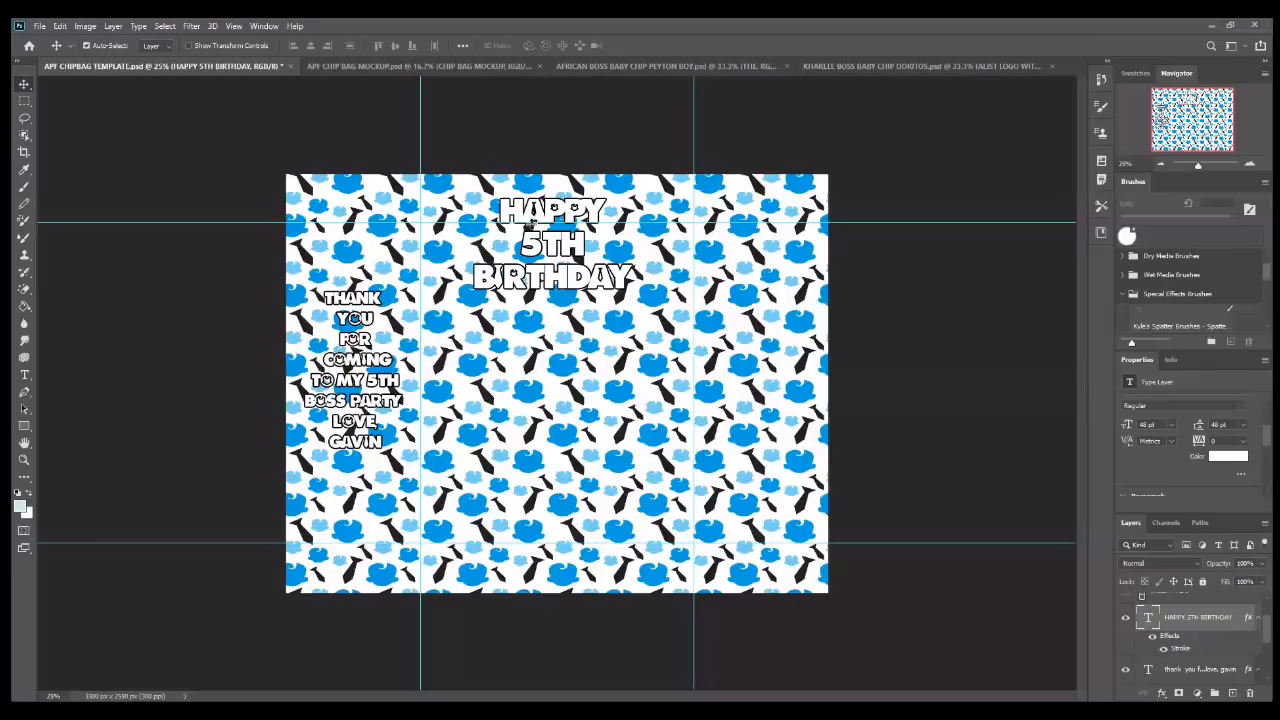
# - Place image 14, the crowned boss baby behind a briefcase, from the BossBaby_3 (1) folder in Downloads as an embedded object
pyautogui.click(40, 26)
pyautogui.click(63, 281)
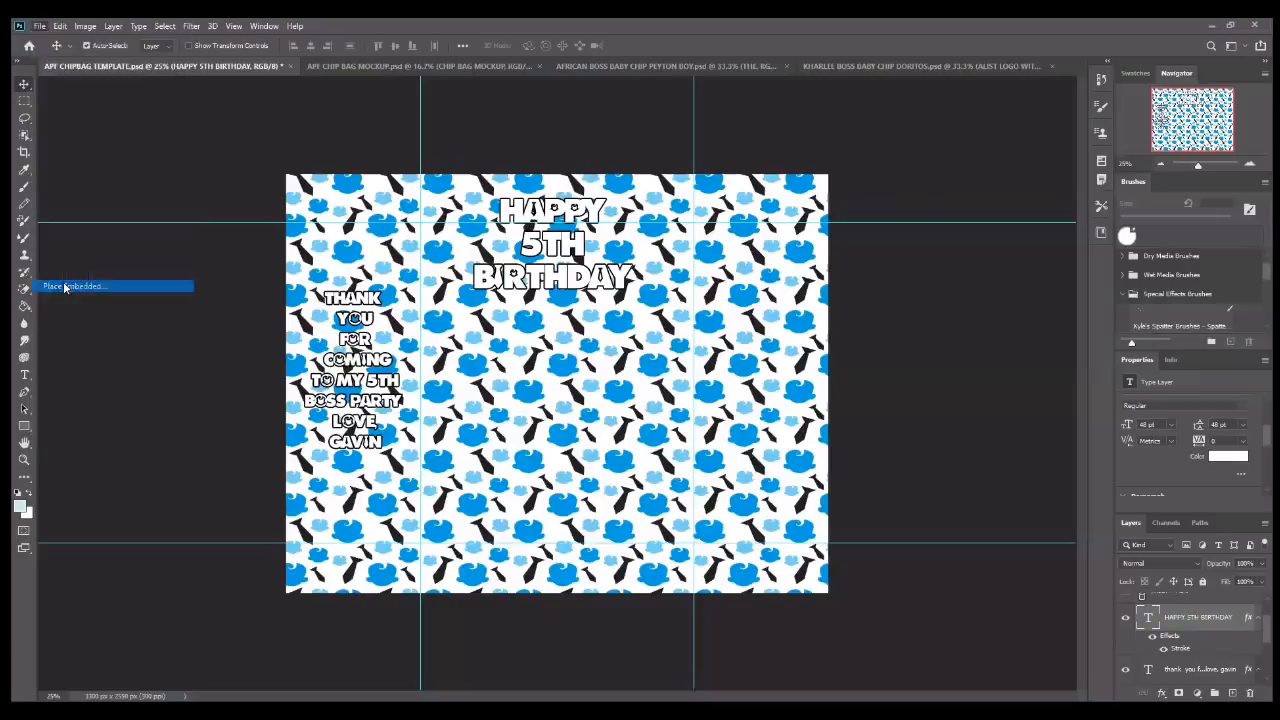
pyautogui.click(66, 105)
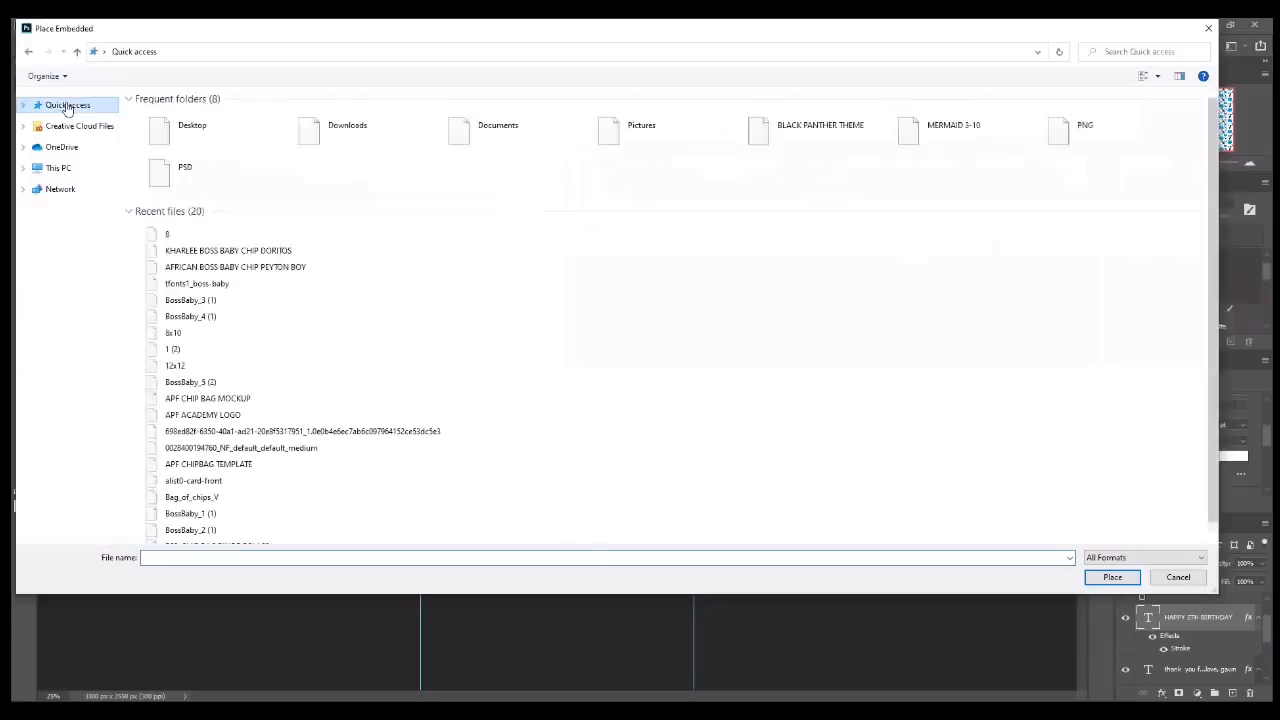
pyautogui.doubleClick(322, 136)
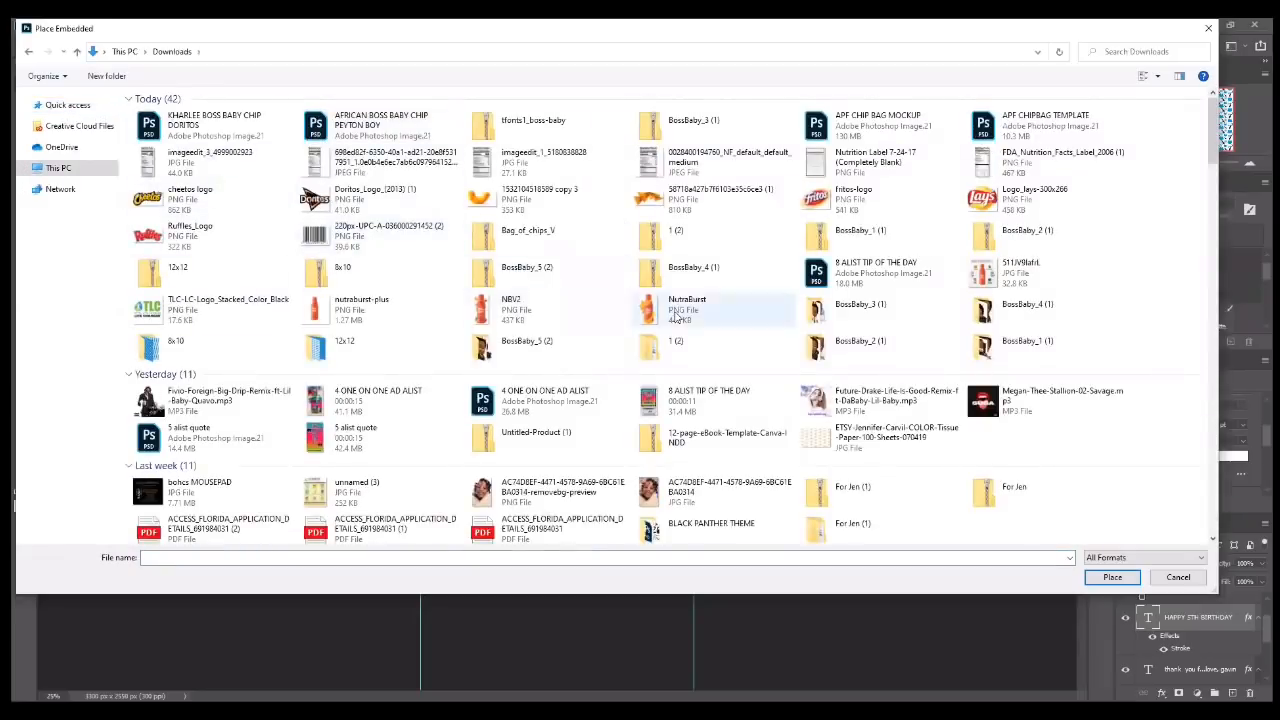
pyautogui.doubleClick(963, 350)
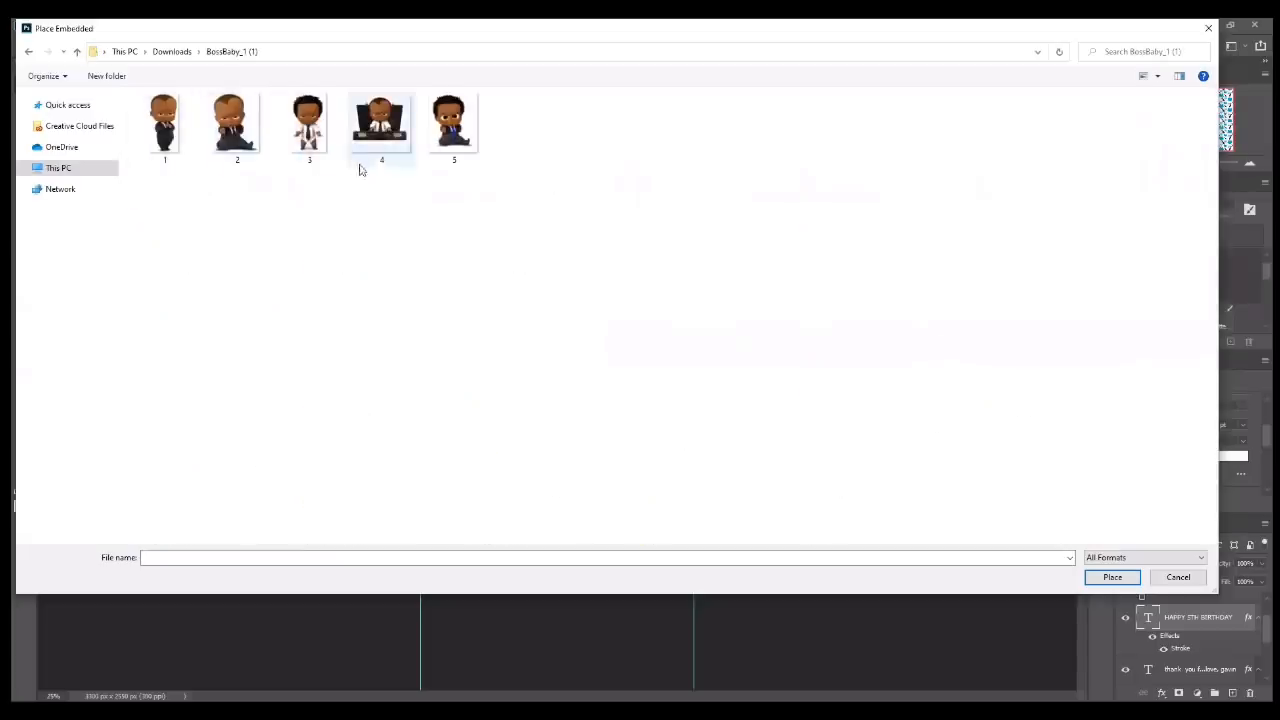
pyautogui.click(77, 51)
pyautogui.doubleClick(840, 349)
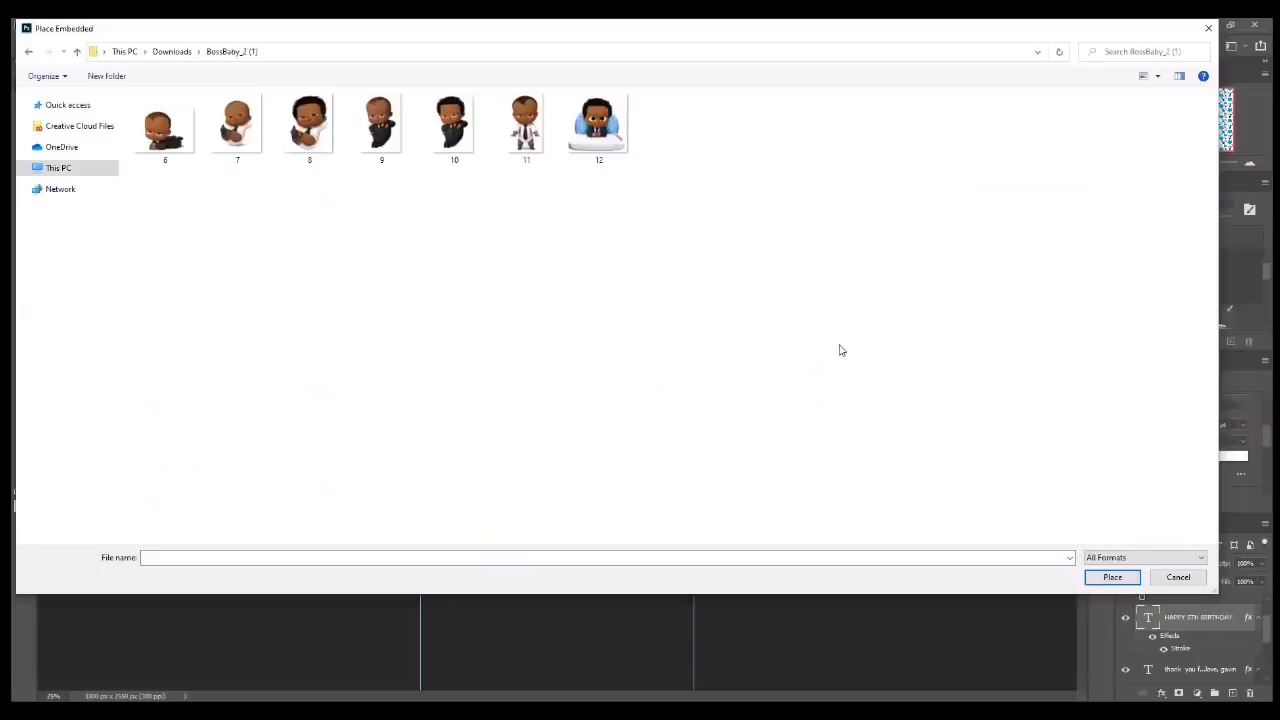
pyautogui.click(77, 51)
pyautogui.doubleClick(862, 312)
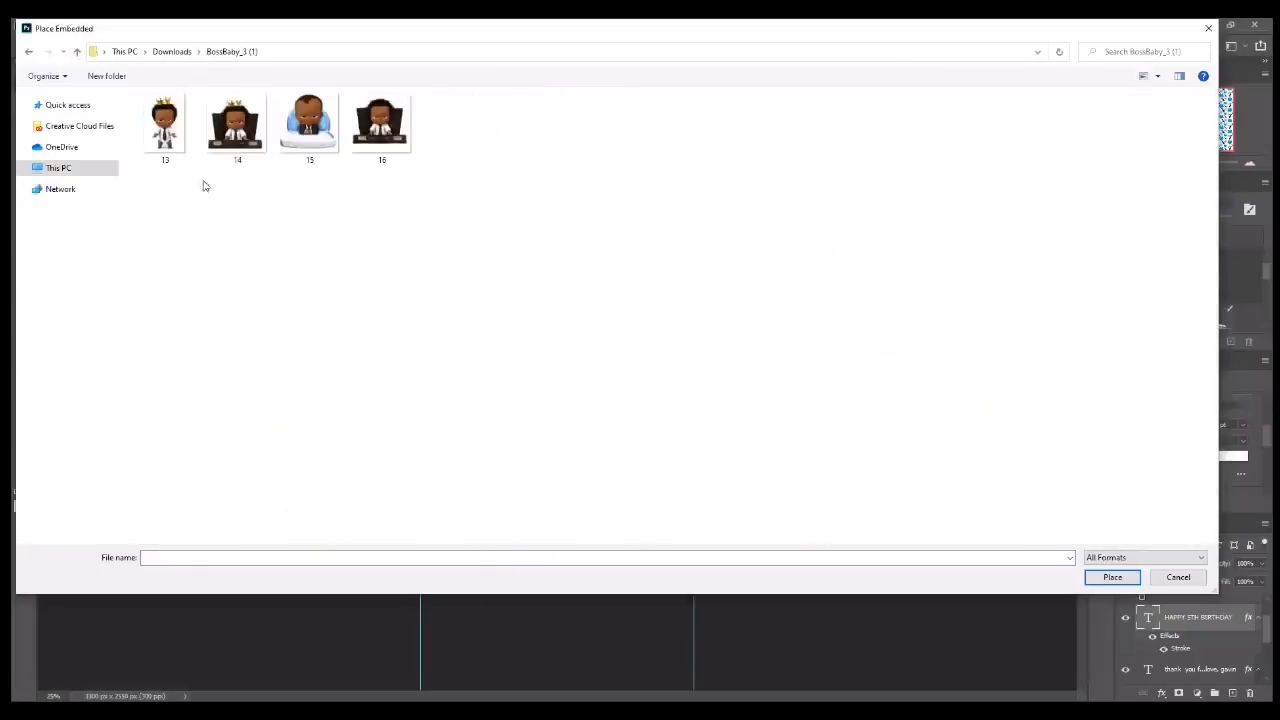
pyautogui.click(235, 143)
pyautogui.doubleClick(235, 143)
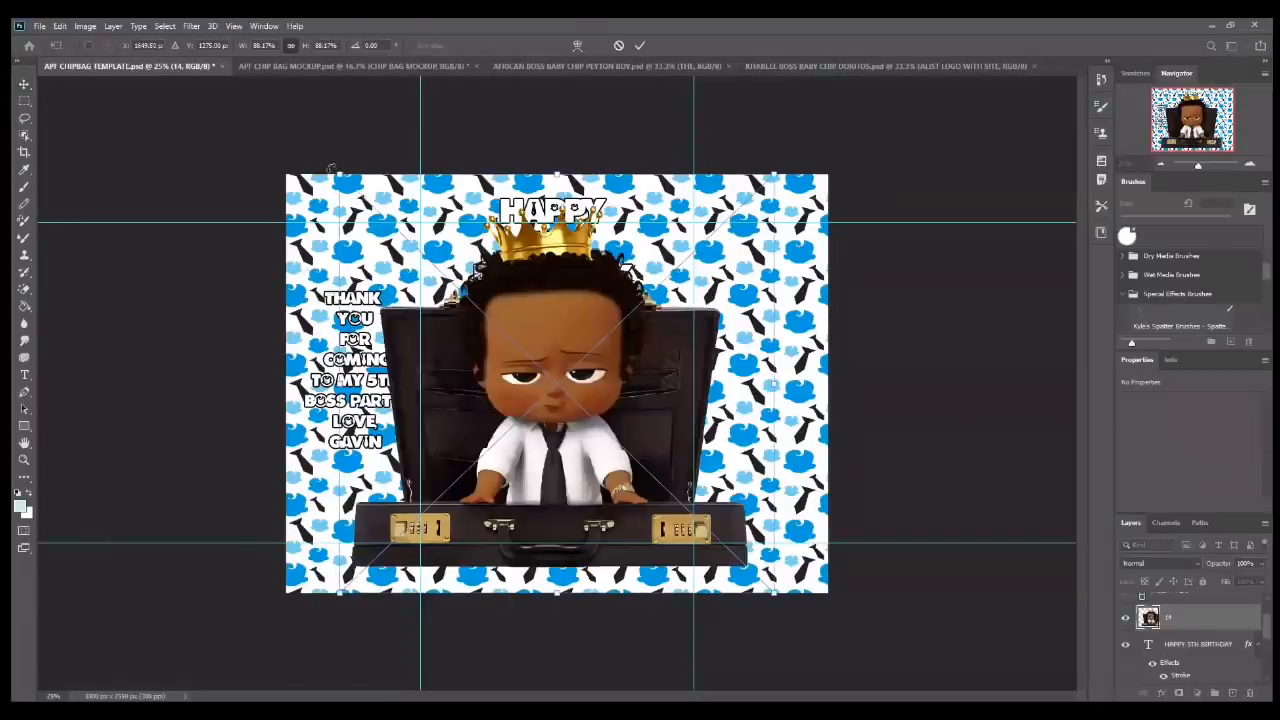
# - Scale the placed briefcase baby to about 38% and position it in the lower half of the middle panel
pyautogui.moveTo(350, 183); pyautogui.dragTo(523, 343)
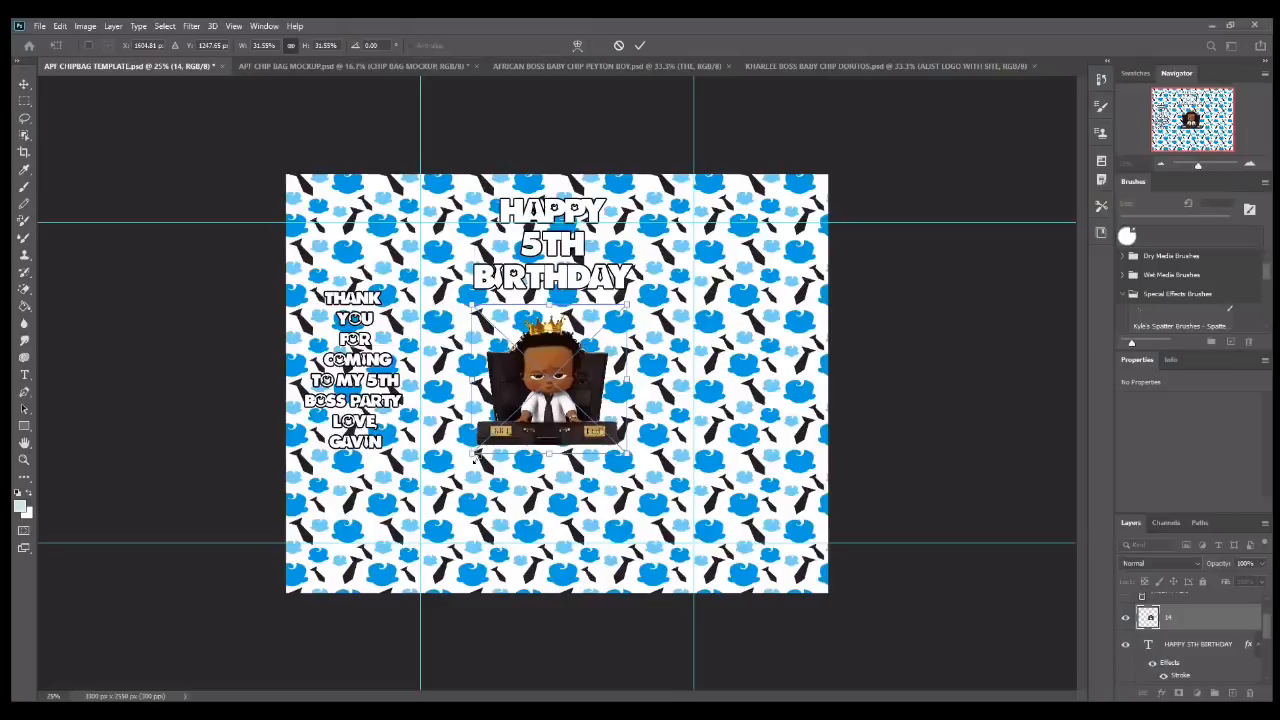
pyautogui.moveTo(473, 455); pyautogui.dragTo(441, 474)
pyautogui.moveTo(509, 444); pyautogui.dragTo(526, 492)
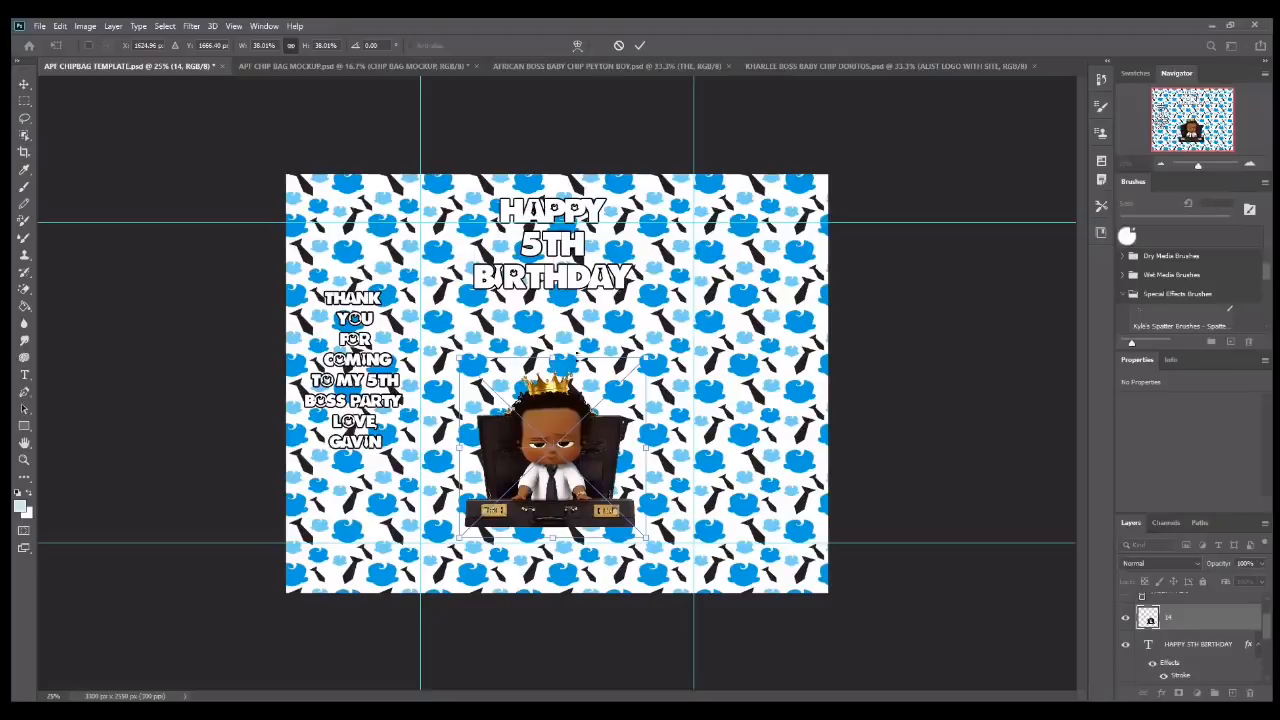
pyautogui.press('Return')
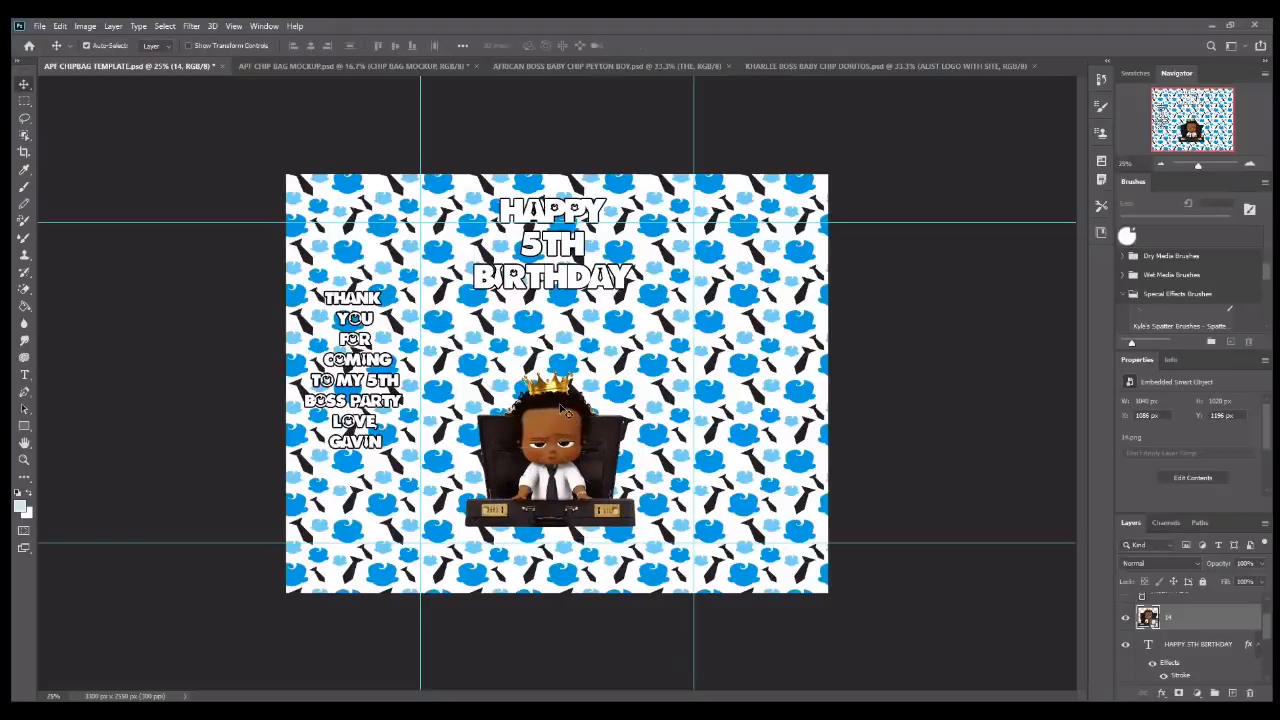
# - Add a separate text with the birthday child's first name in capitals below the birthday title and commit it
pyautogui.click(25, 375)
pyautogui.click(509, 318)
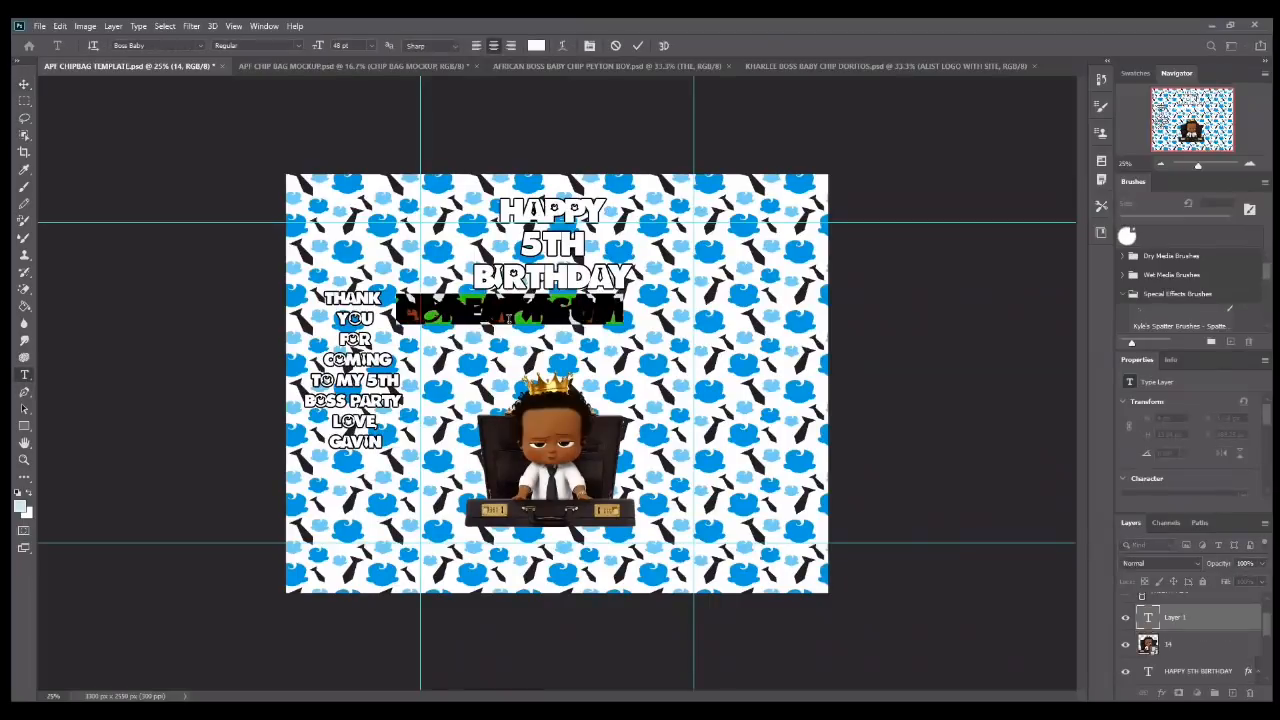
pyautogui.press('BackSpace')
pyautogui.write('GAVIN')
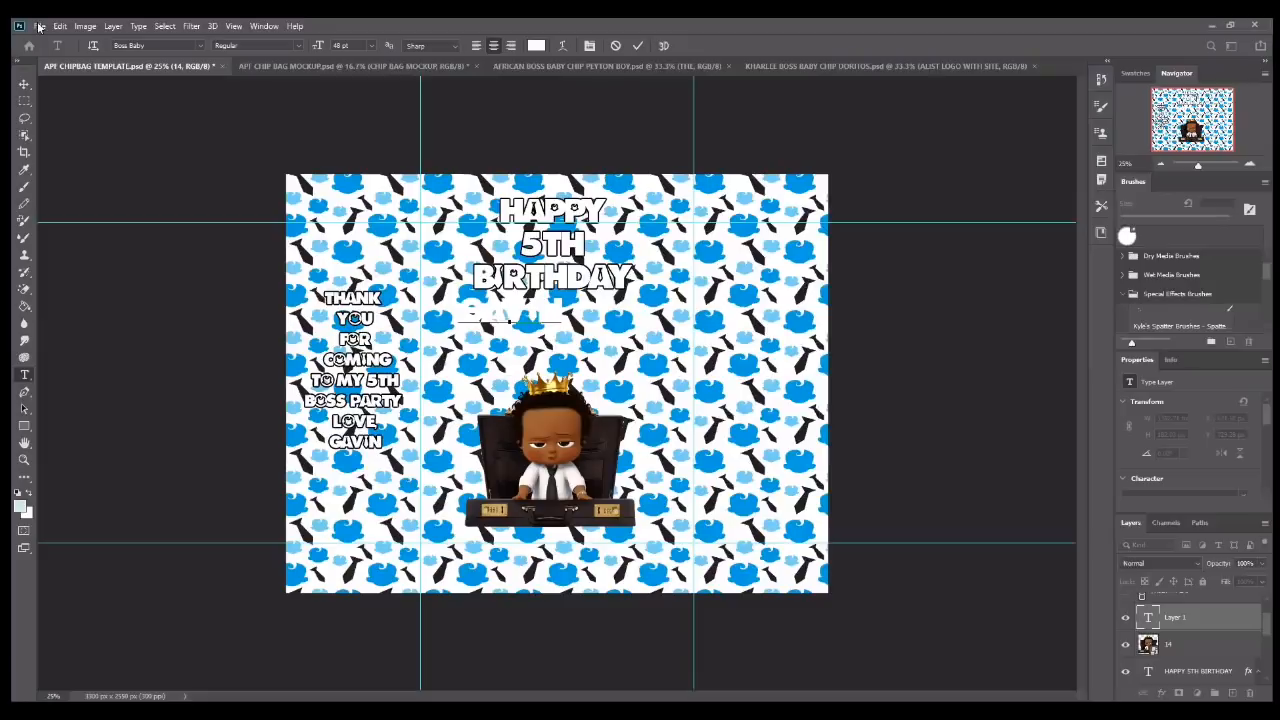
pyautogui.click(637, 45)
# - Add a black outside stroke to the child's name text
pyautogui.click(1163, 691)
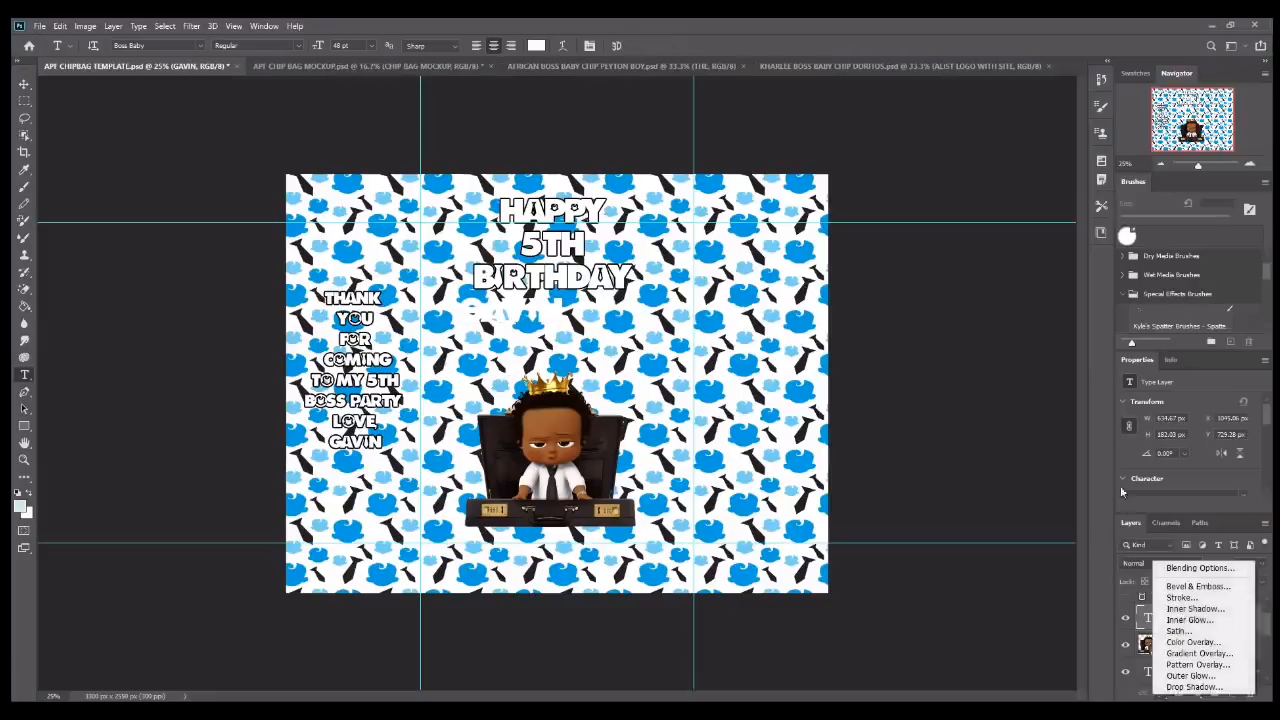
pyautogui.click(1091, 568)
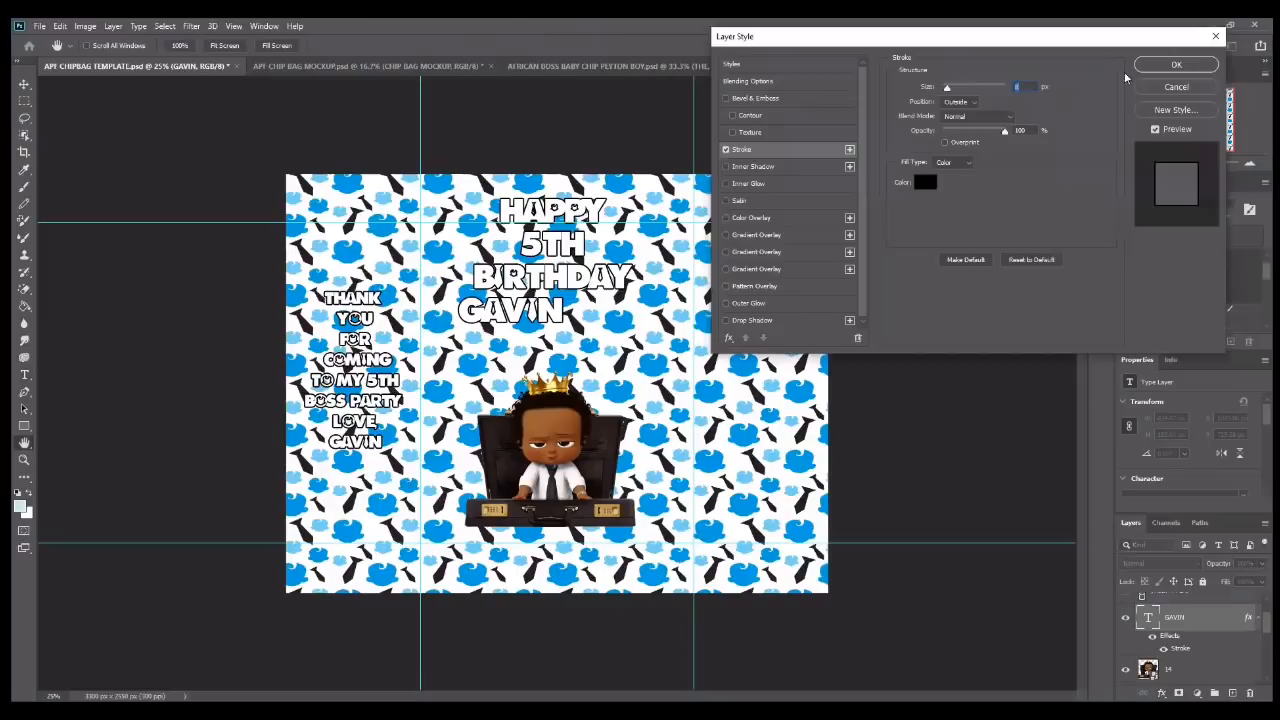
pyautogui.click(1160, 72)
# - Set the child's name to 72 pt and centre it between the birthday title and the briefcase baby
pyautogui.click(518, 312)
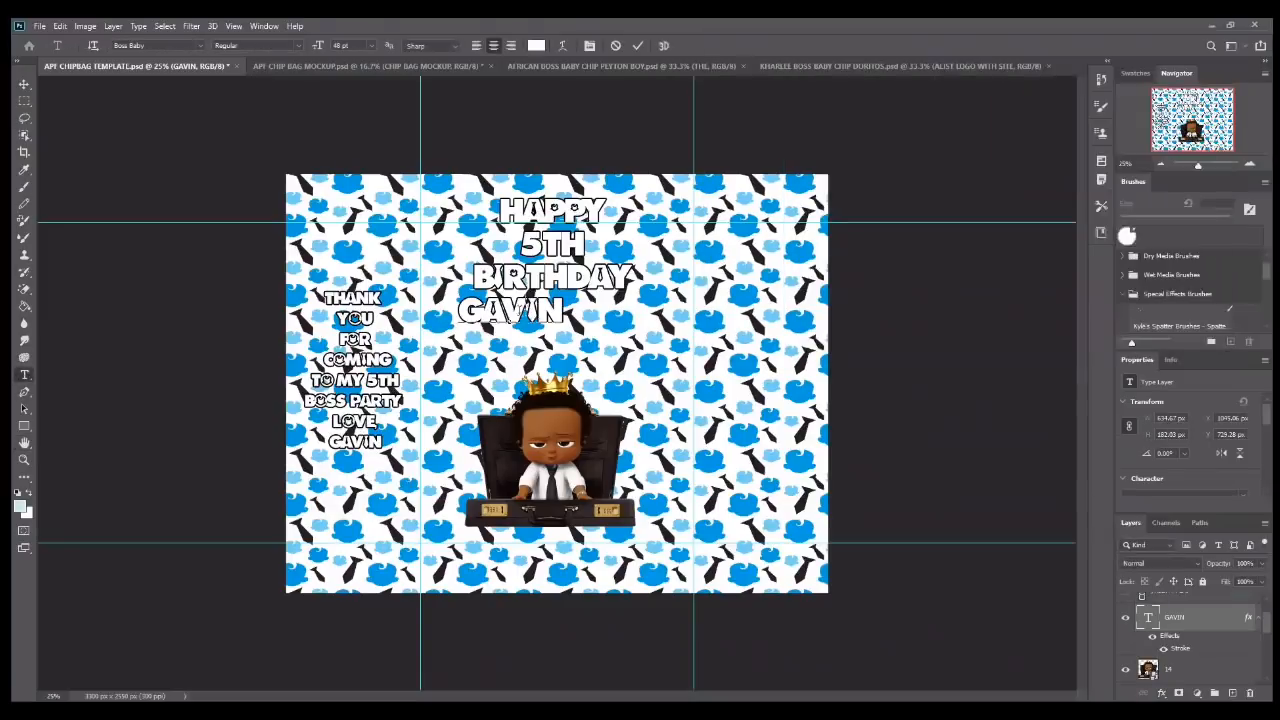
pyautogui.hotkey('ctrl', 'a')
pyautogui.click(369, 46)
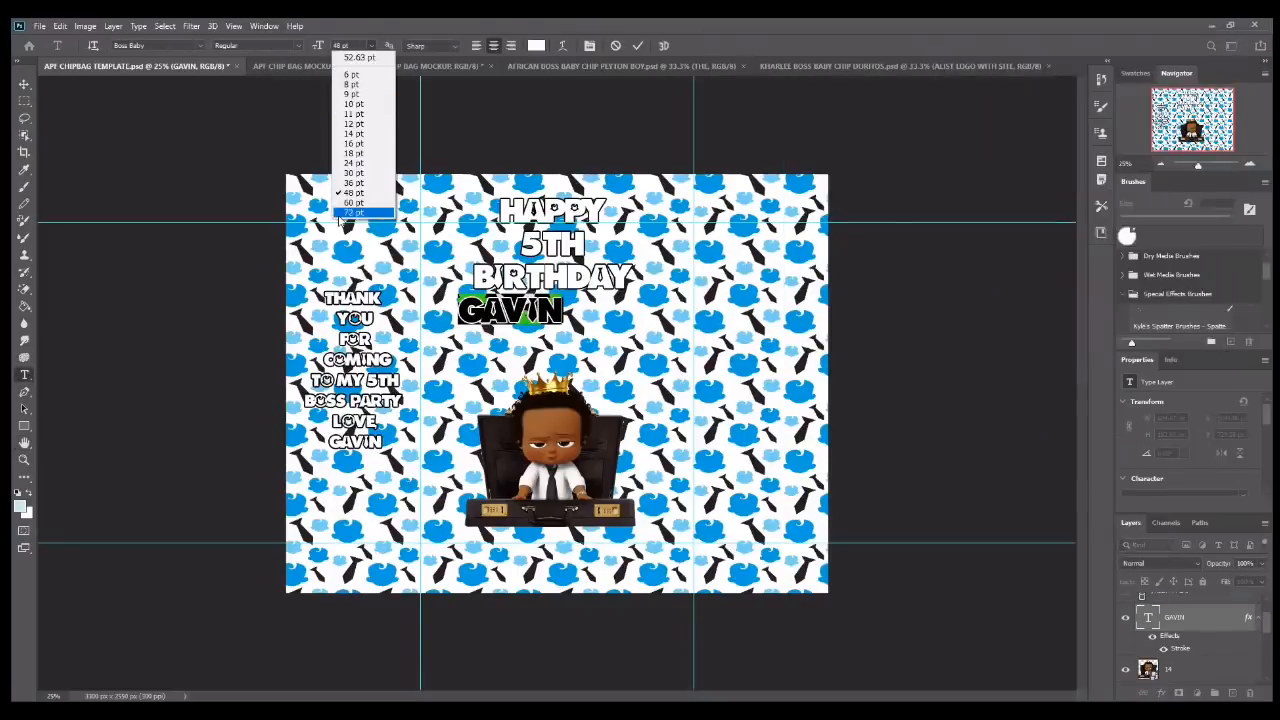
pyautogui.click(350, 212)
pyautogui.click(26, 86)
pyautogui.moveTo(511, 308); pyautogui.dragTo(555, 345)
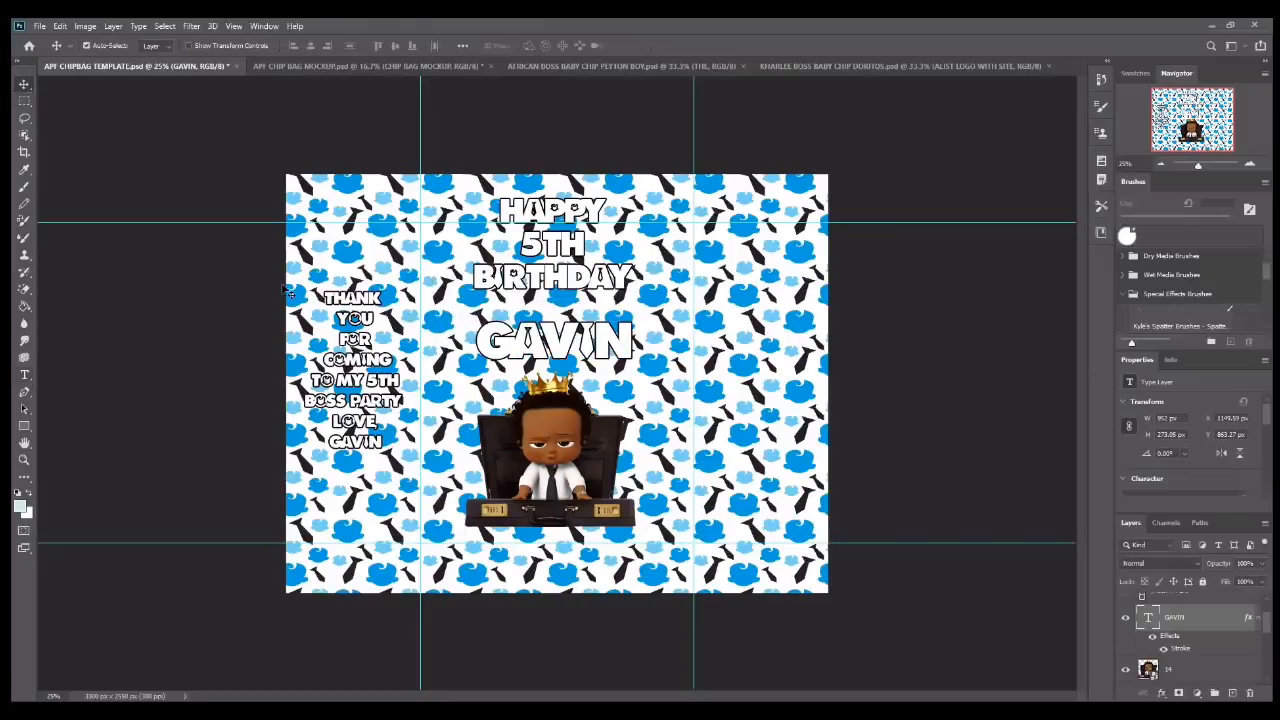
# - Place image 19, the crowned boss baby lying down, from the BossBaby_5 (2) folder in Downloads as an embedded object
pyautogui.click(39, 25)
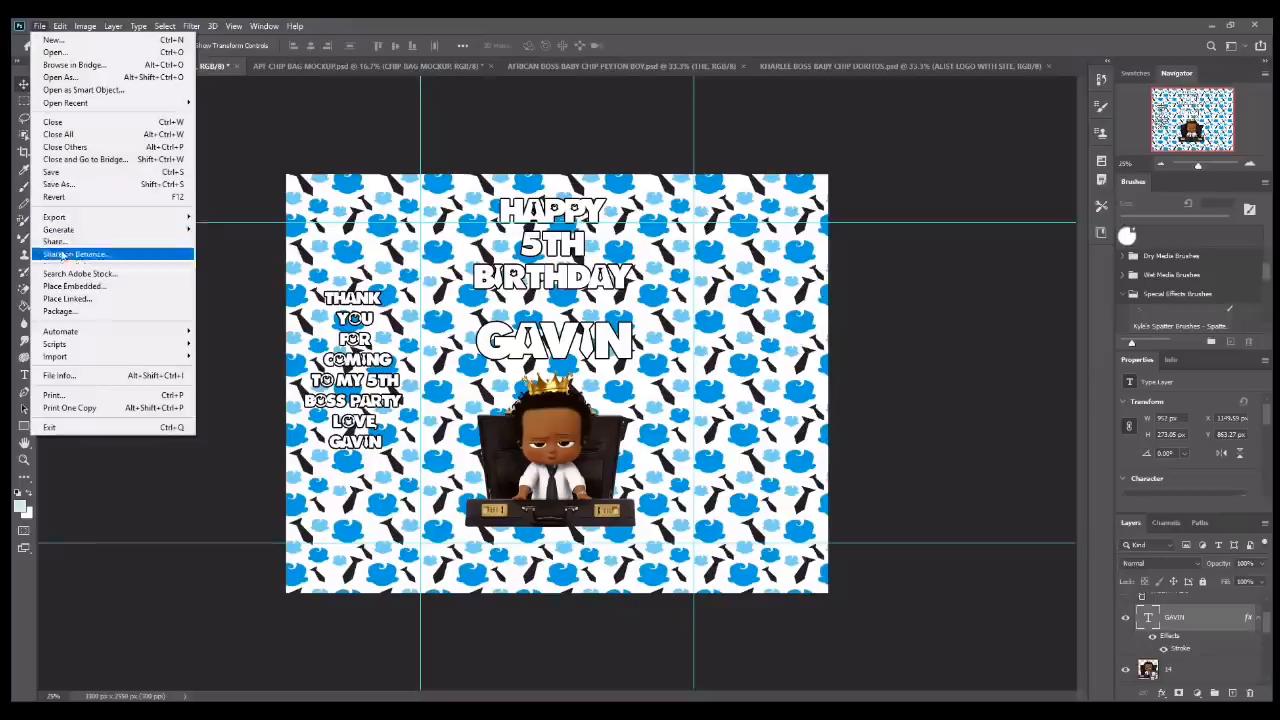
pyautogui.click(60, 283)
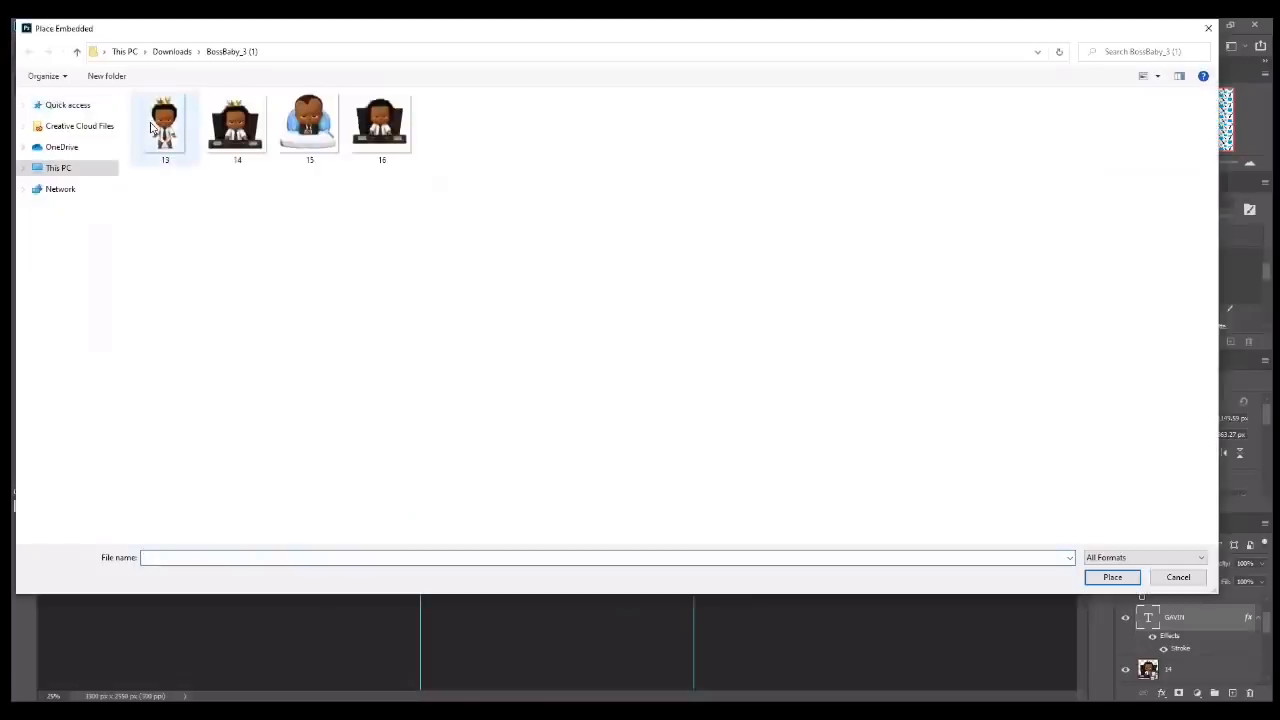
pyautogui.click(171, 51)
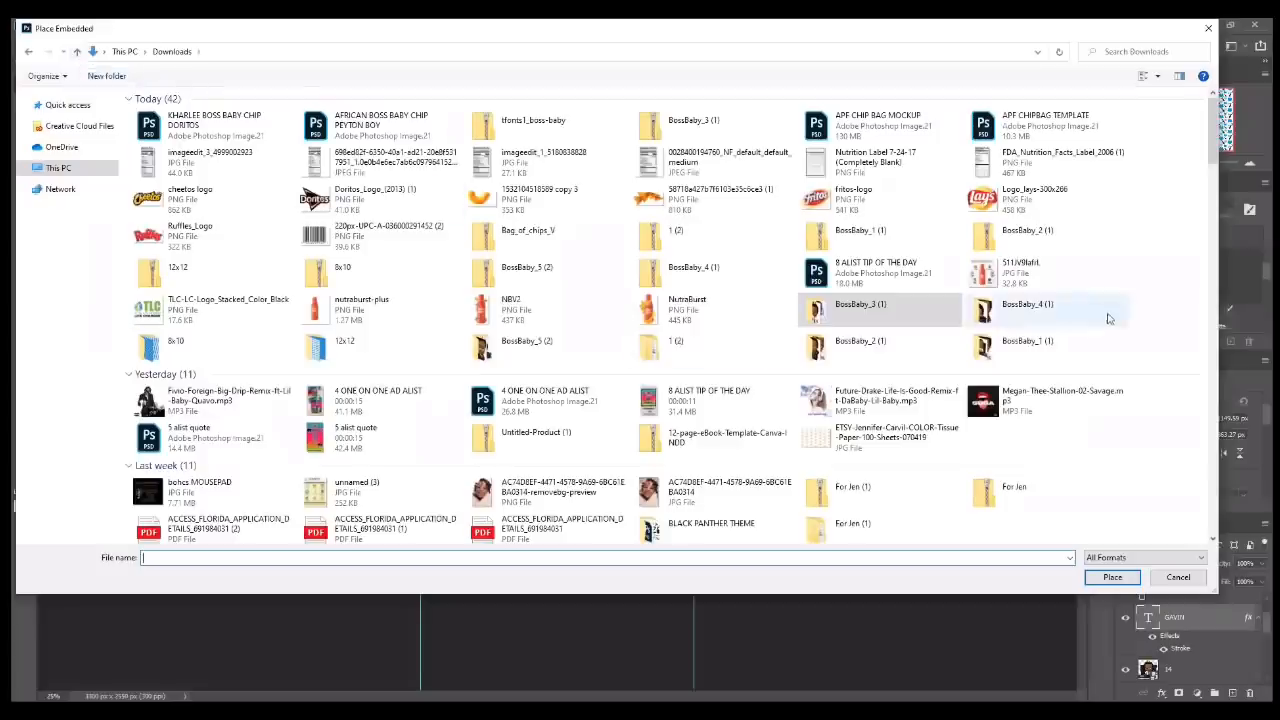
pyautogui.doubleClick(1022, 310)
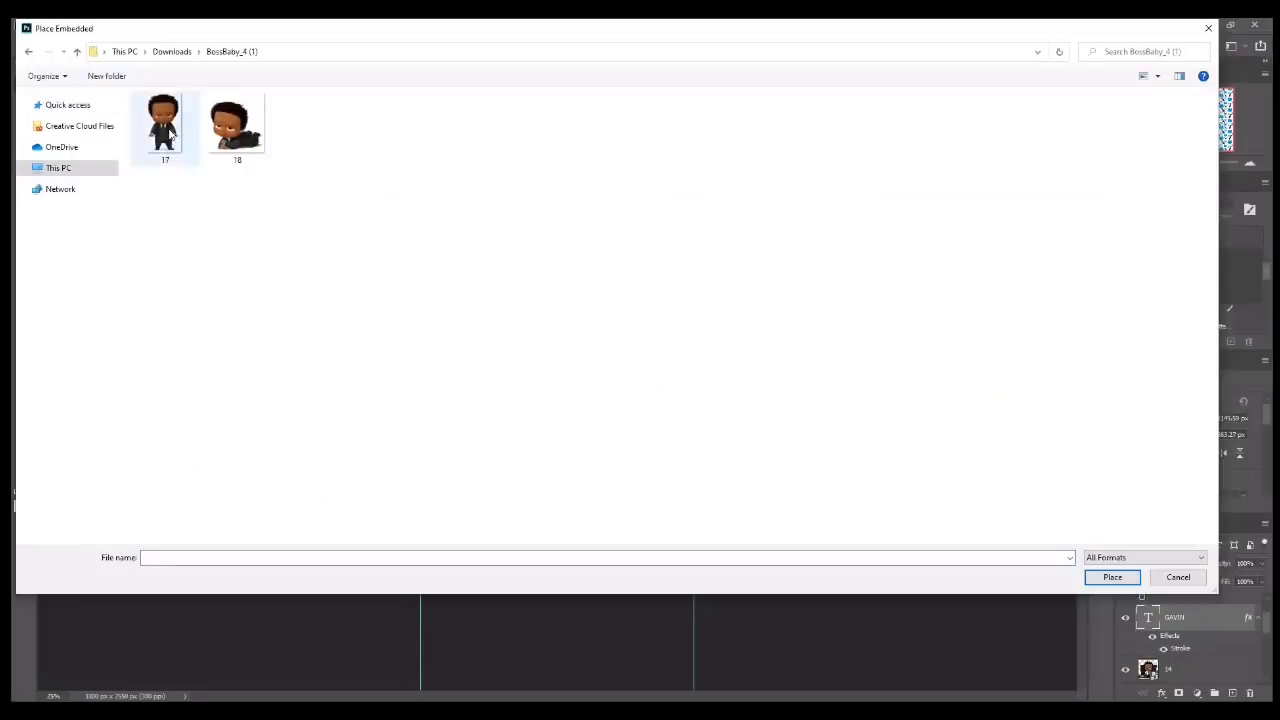
pyautogui.click(78, 53)
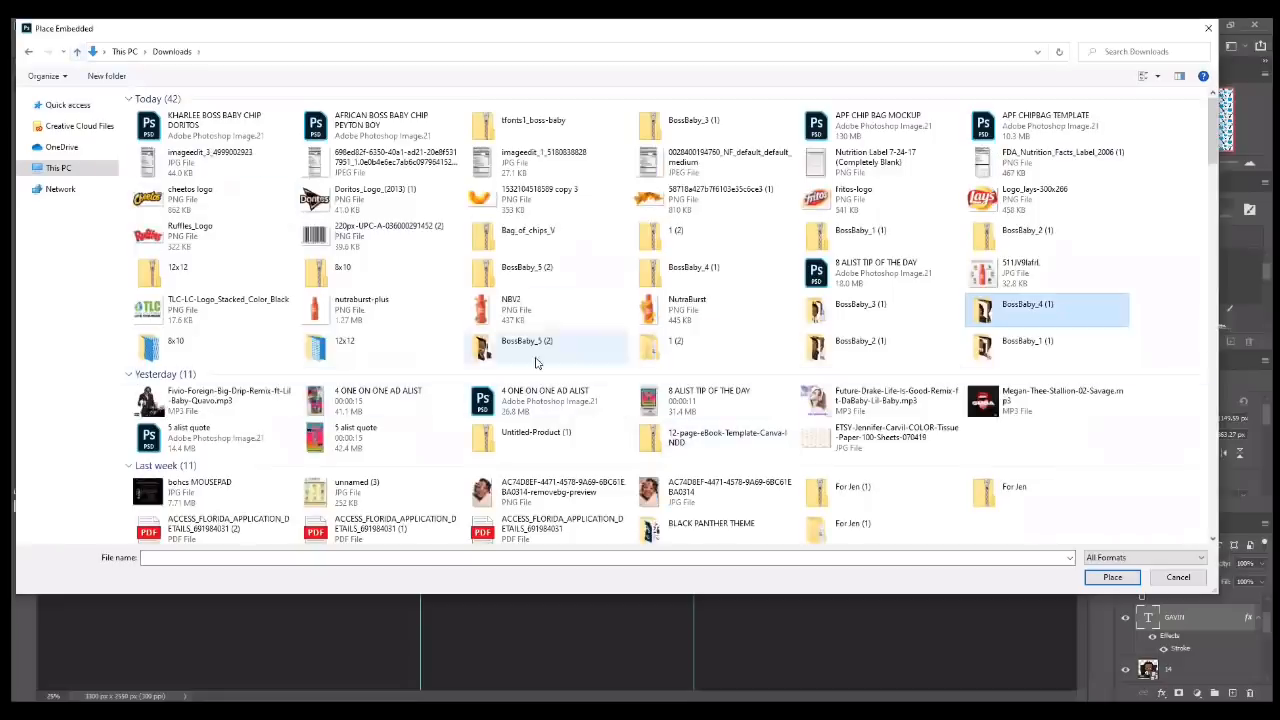
pyautogui.doubleClick(535, 358)
pyautogui.doubleClick(160, 135)
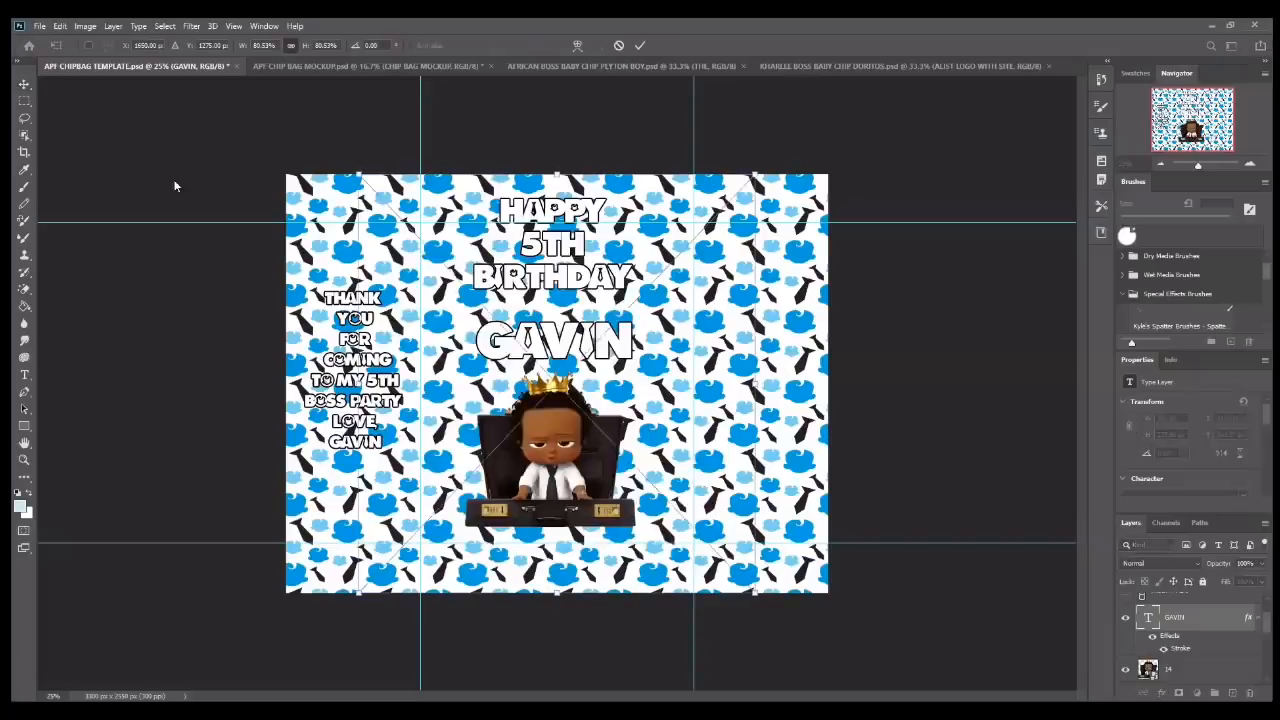
# - Try to scale the lying baby image to about 18% and fit it above the thank-you message in the side panel
pyautogui.moveTo(358, 176); pyautogui.dragTo(668, 448)
pyautogui.moveTo(666, 546); pyautogui.dragTo(330, 242)
pyautogui.moveTo(289, 170); pyautogui.dragTo(320, 197)
pyautogui.moveTo(387, 261); pyautogui.dragTo(372, 250)
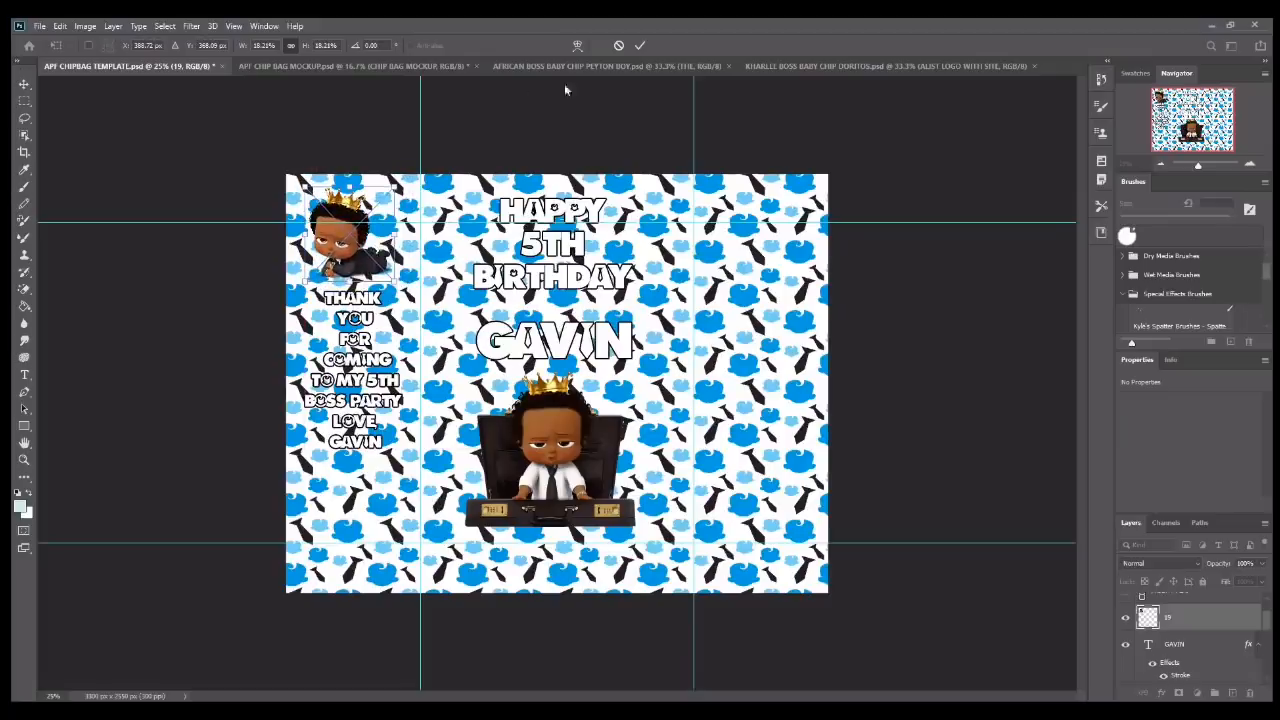
pyautogui.click(640, 45)
# - Check the Doritos sample design, then place image 19 as an embedded object at about 21% scale above the thank-you message
pyautogui.click(840, 66)
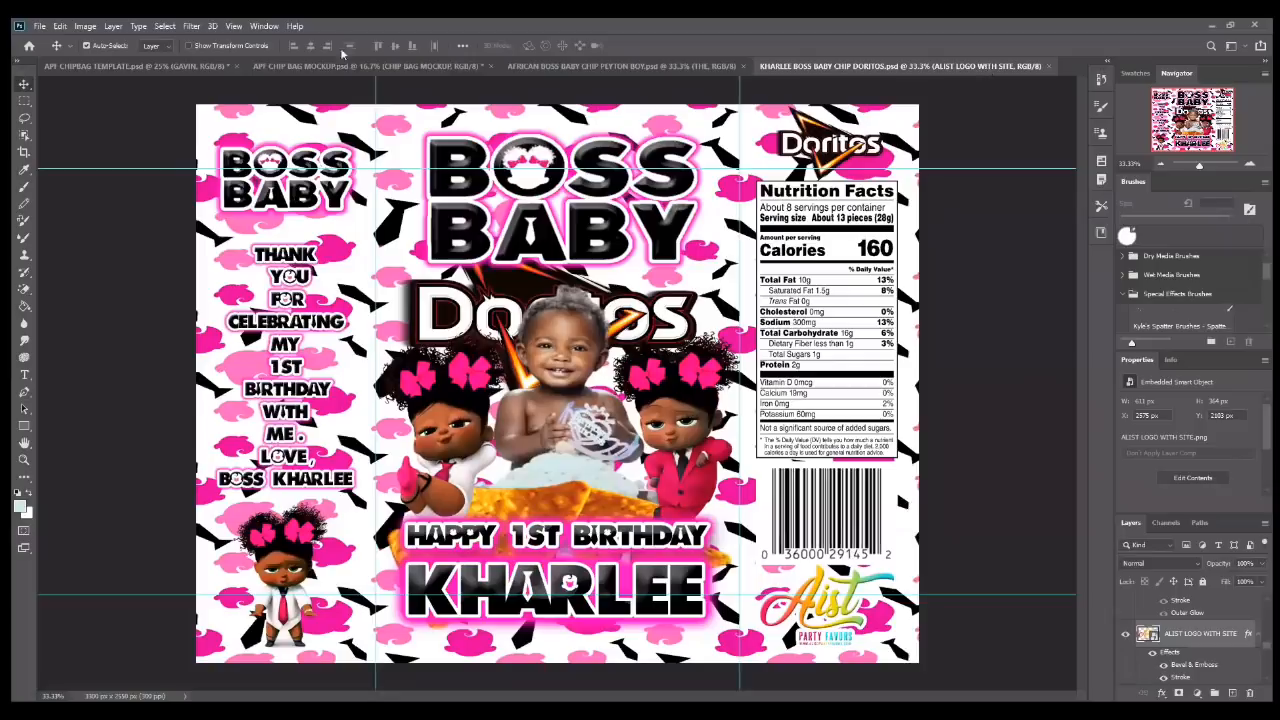
pyautogui.click(146, 66)
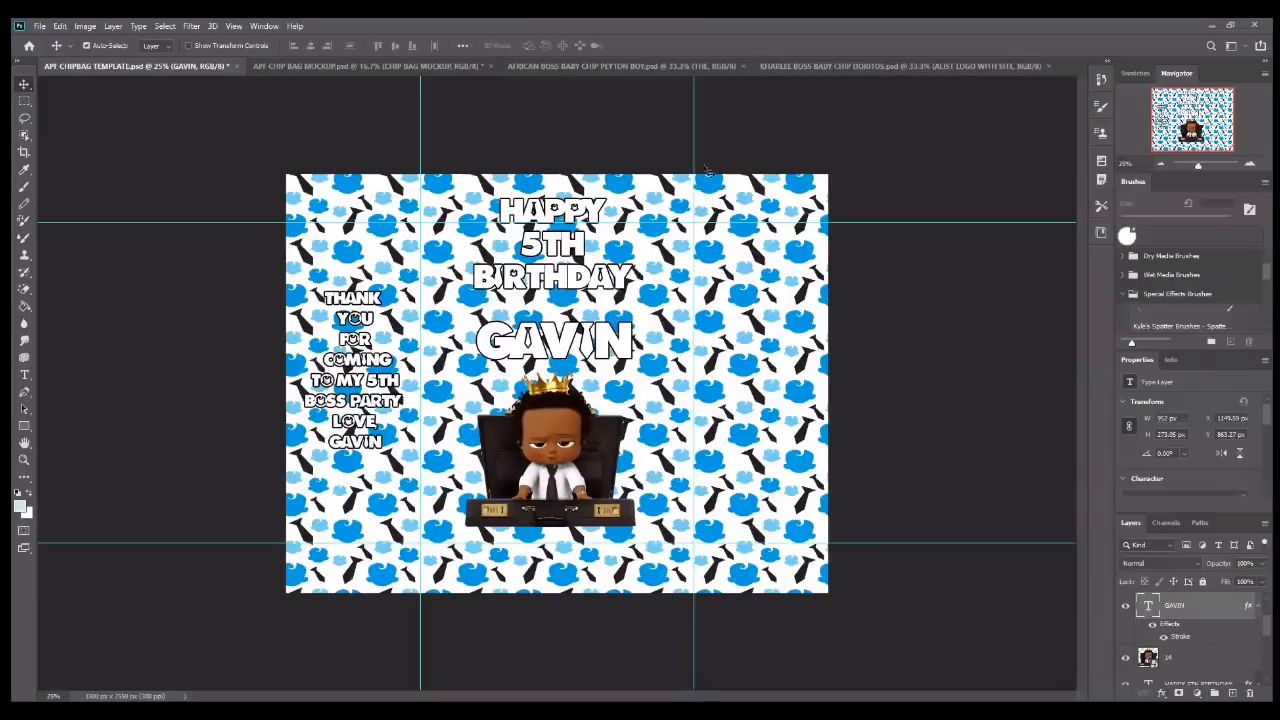
pyautogui.click(38, 26)
pyautogui.click(100, 287)
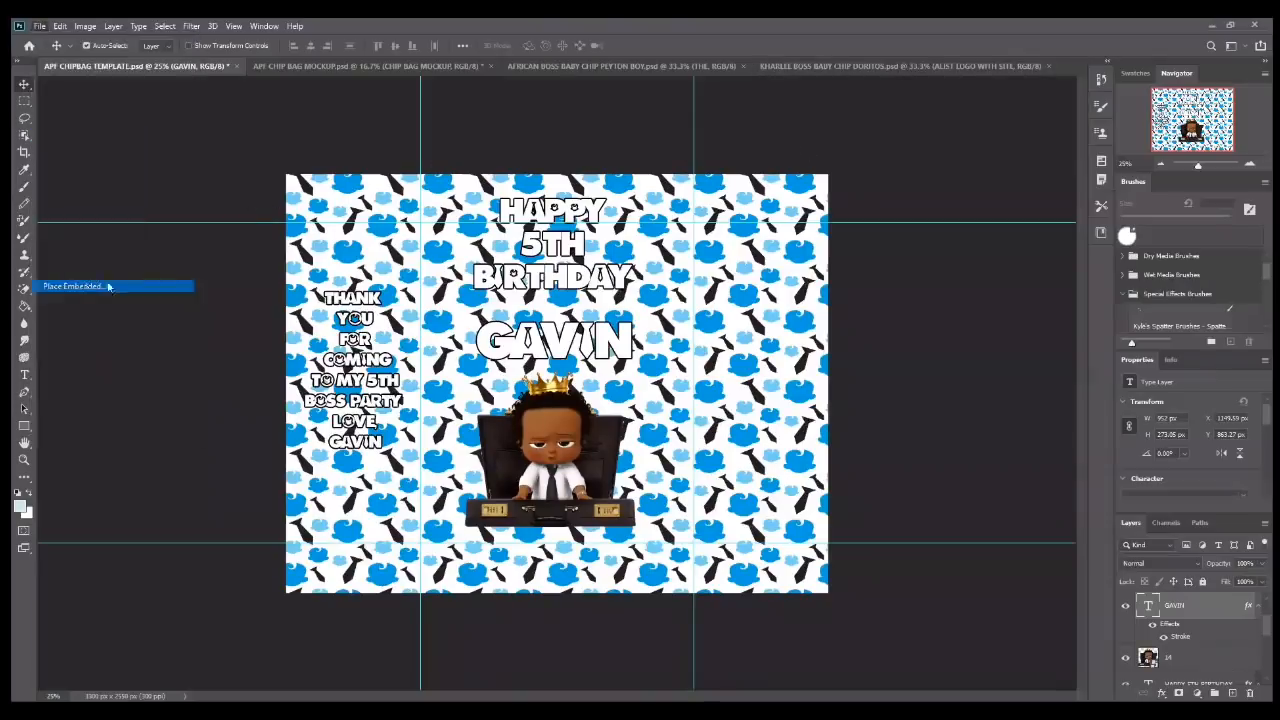
pyautogui.doubleClick(165, 125)
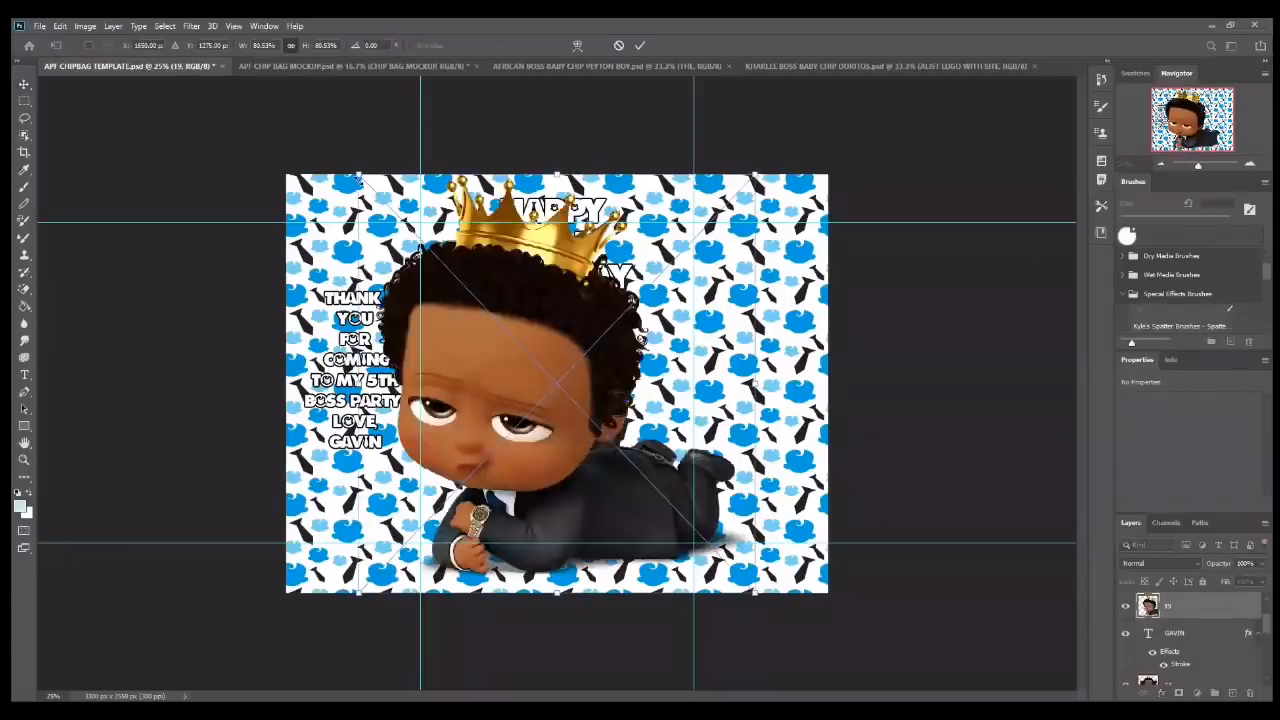
pyautogui.moveTo(455, 280); pyautogui.dragTo(664, 482)
pyautogui.moveTo(697, 532); pyautogui.dragTo(347, 229)
pyautogui.click(640, 45)
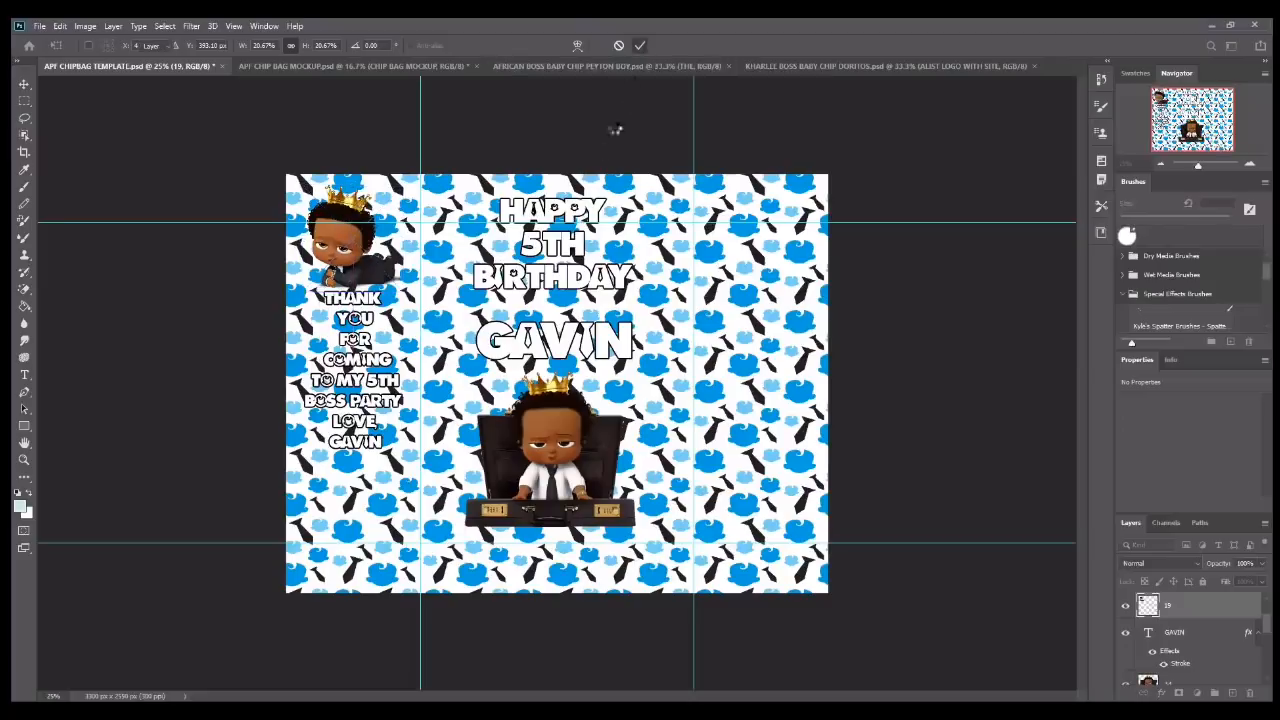
# - Move the thank-you message down slightly to leave a gap below the lying baby image
pyautogui.rightClick(356, 381)
pyautogui.click(366, 390)
pyautogui.moveTo(359, 386); pyautogui.dragTo(357, 399)
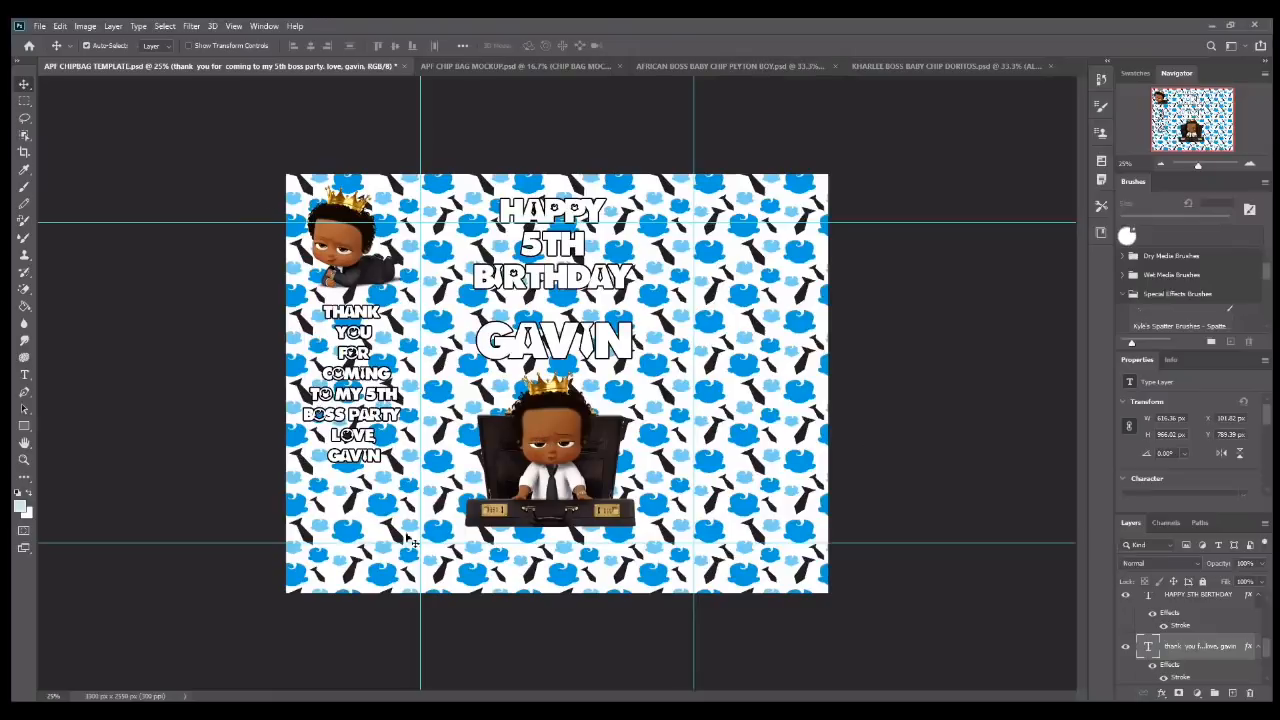
# - Place image 8, the boss baby in a white shirt, from the BossBaby_2 (1) folder in Downloads as an embedded object
pyautogui.click(39, 25)
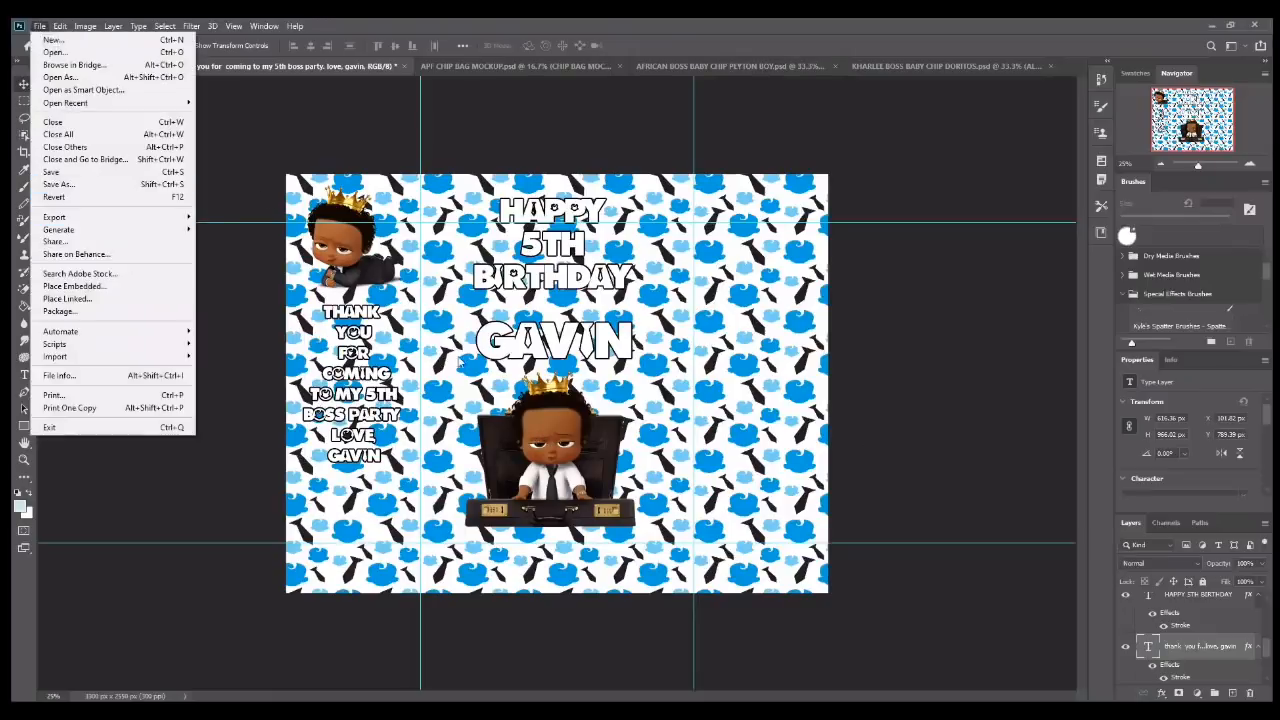
pyautogui.click(108, 286)
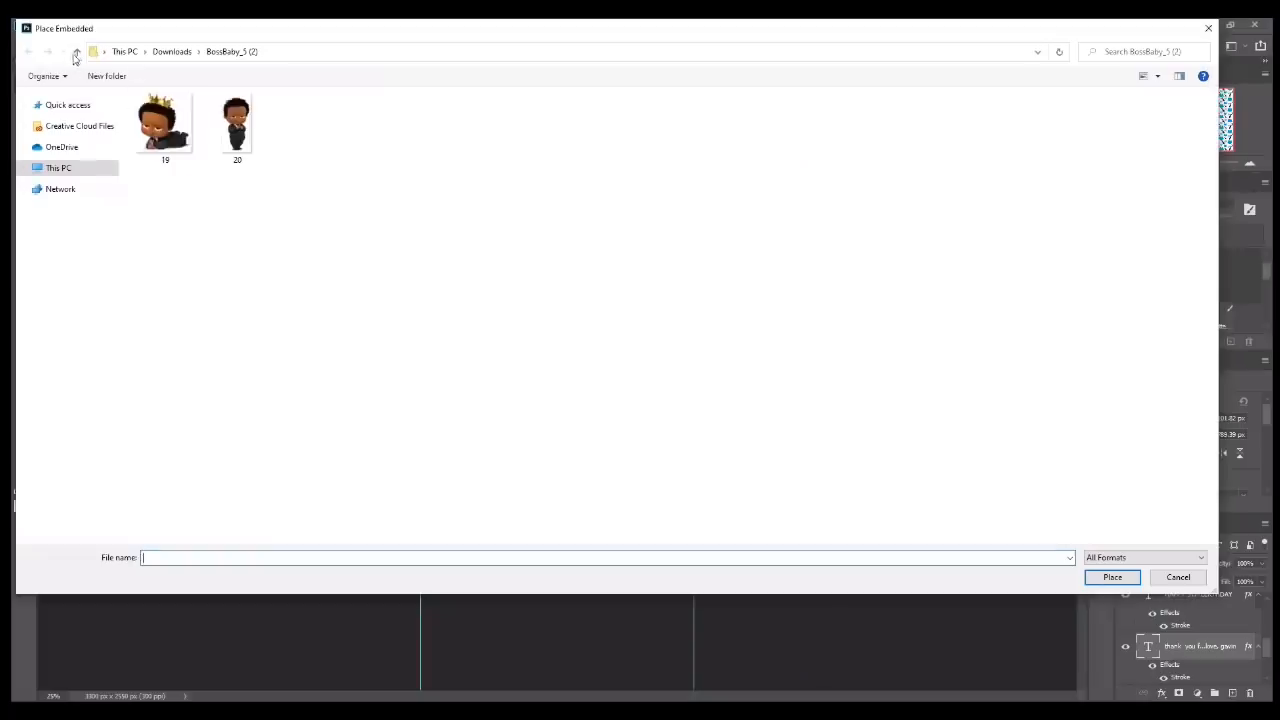
pyautogui.click(75, 53)
pyautogui.doubleClick(842, 352)
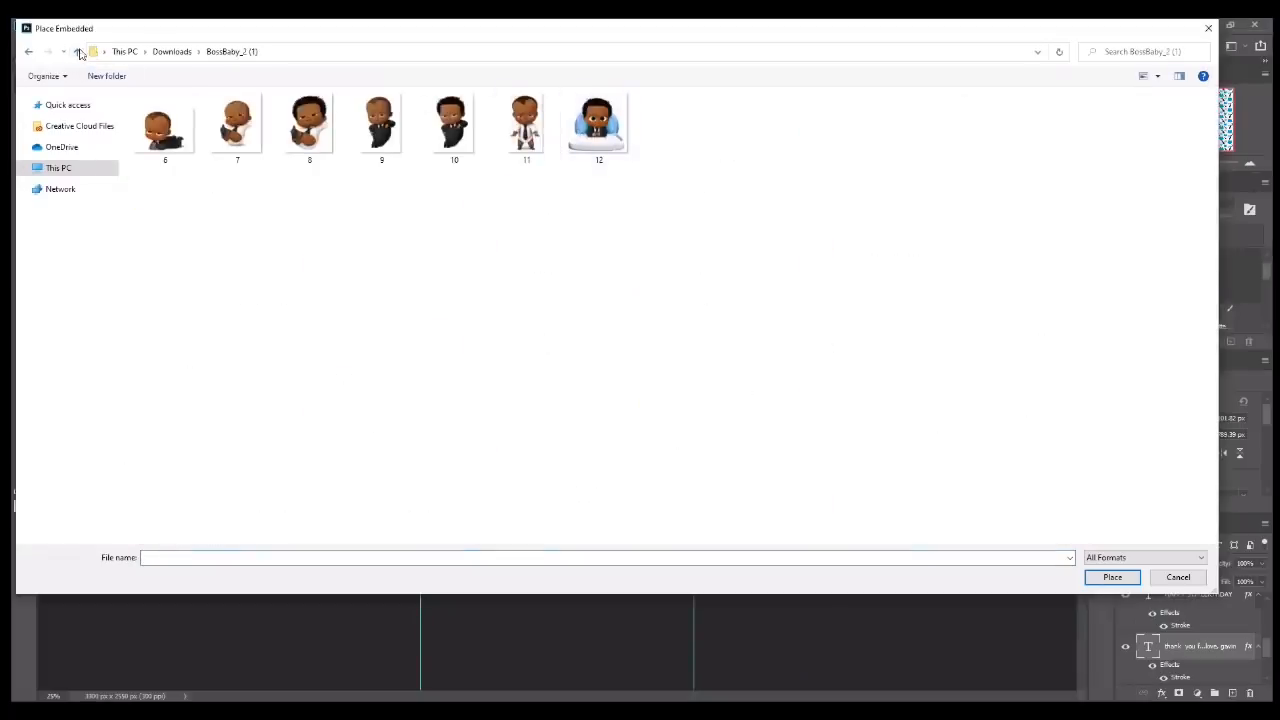
pyautogui.click(308, 120)
pyautogui.doubleClick(308, 120)
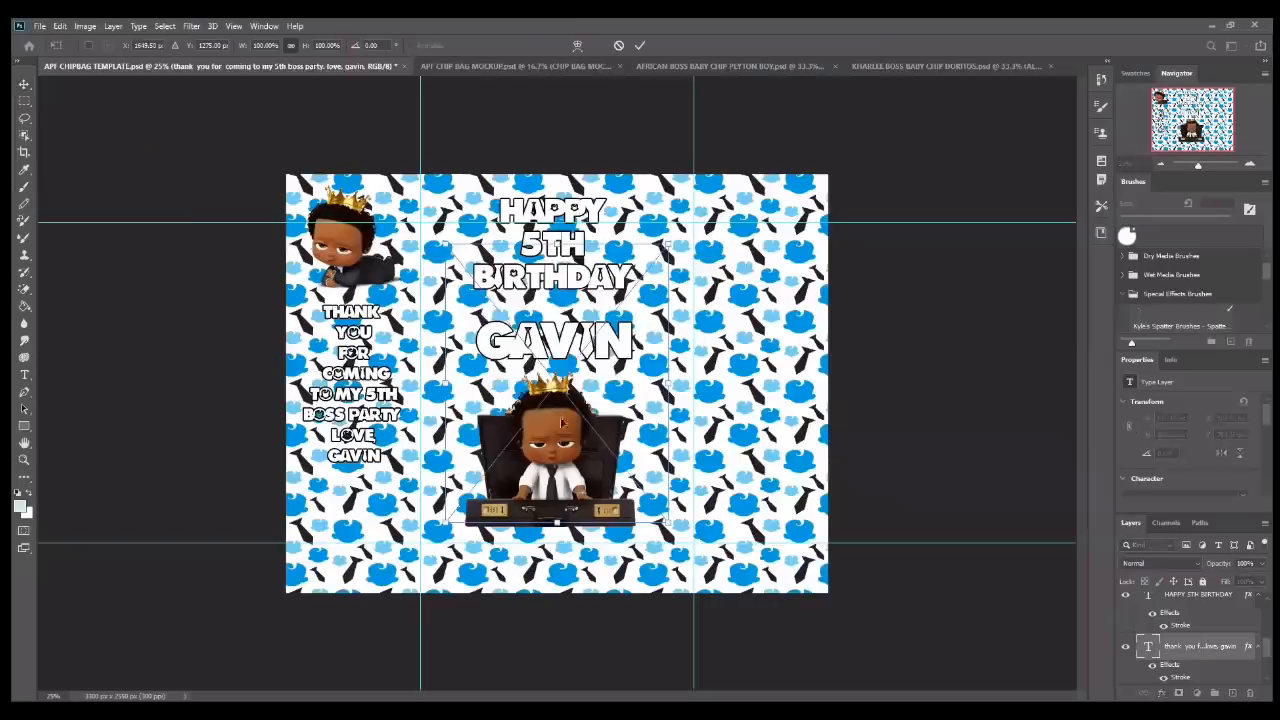
# - Scale the newly placed baby image to about 37% and position it below the thank-you message in the side panel
pyautogui.moveTo(616, 200); pyautogui.dragTo(755, 376)
pyautogui.moveTo(805, 413); pyautogui.dragTo(357, 515)
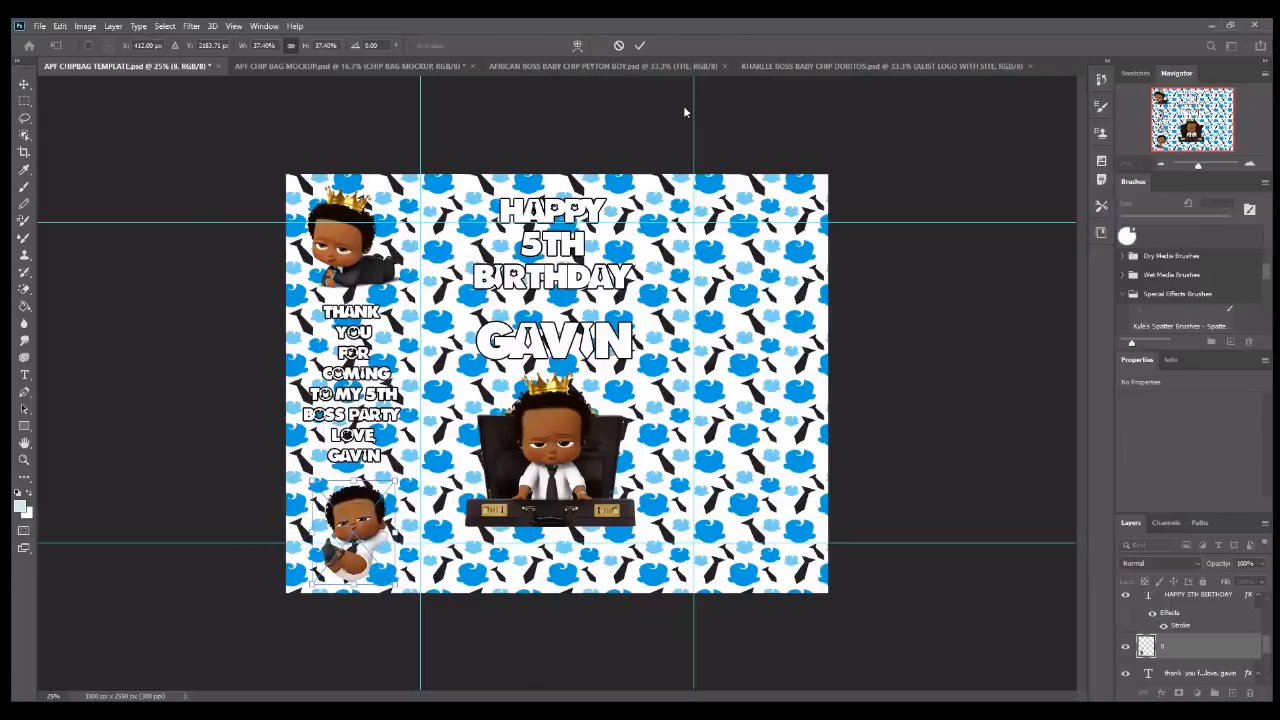
pyautogui.press('Return')
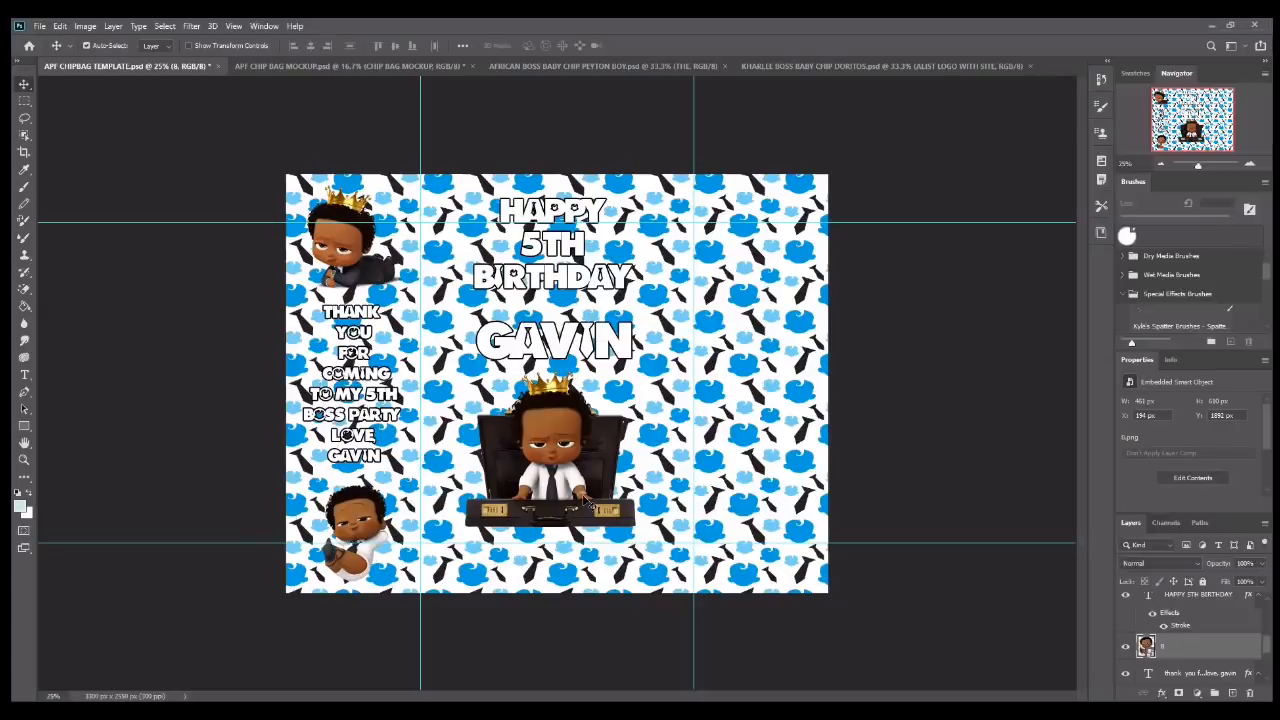
# - Move the birthday title up slightly towards the upper edge of the front panel
pyautogui.rightClick(553, 206)
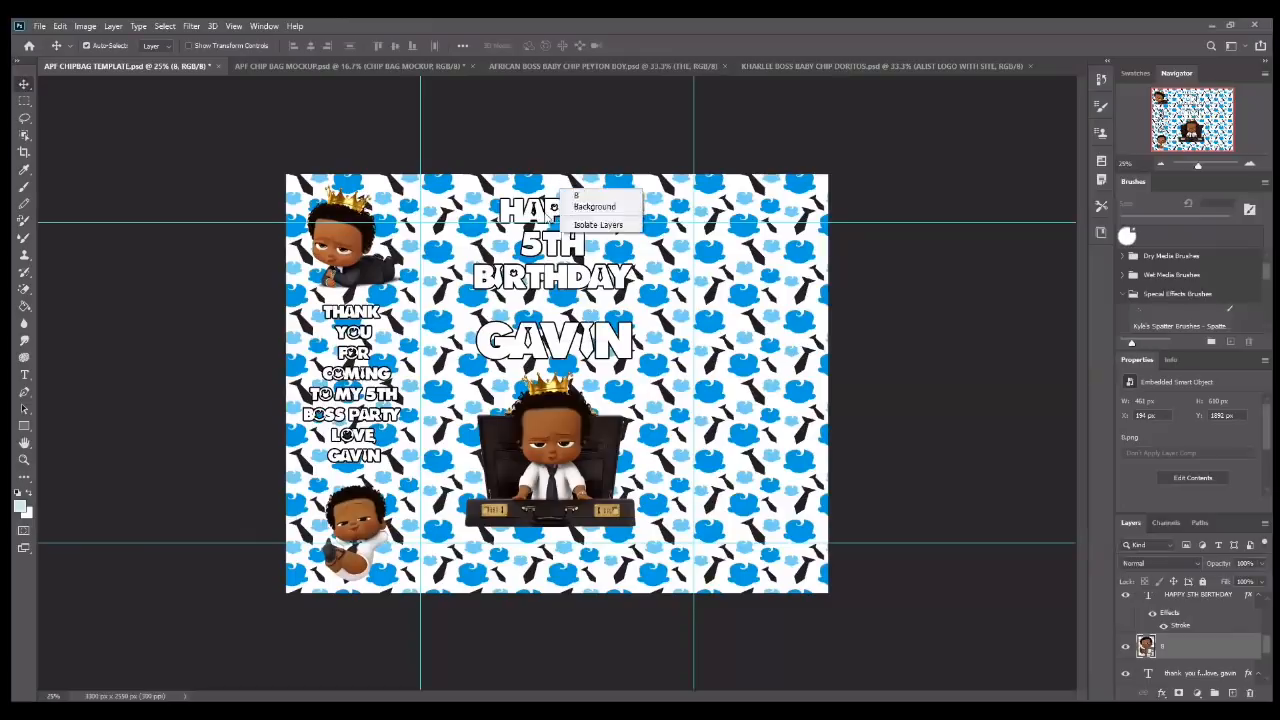
pyautogui.click(562, 228)
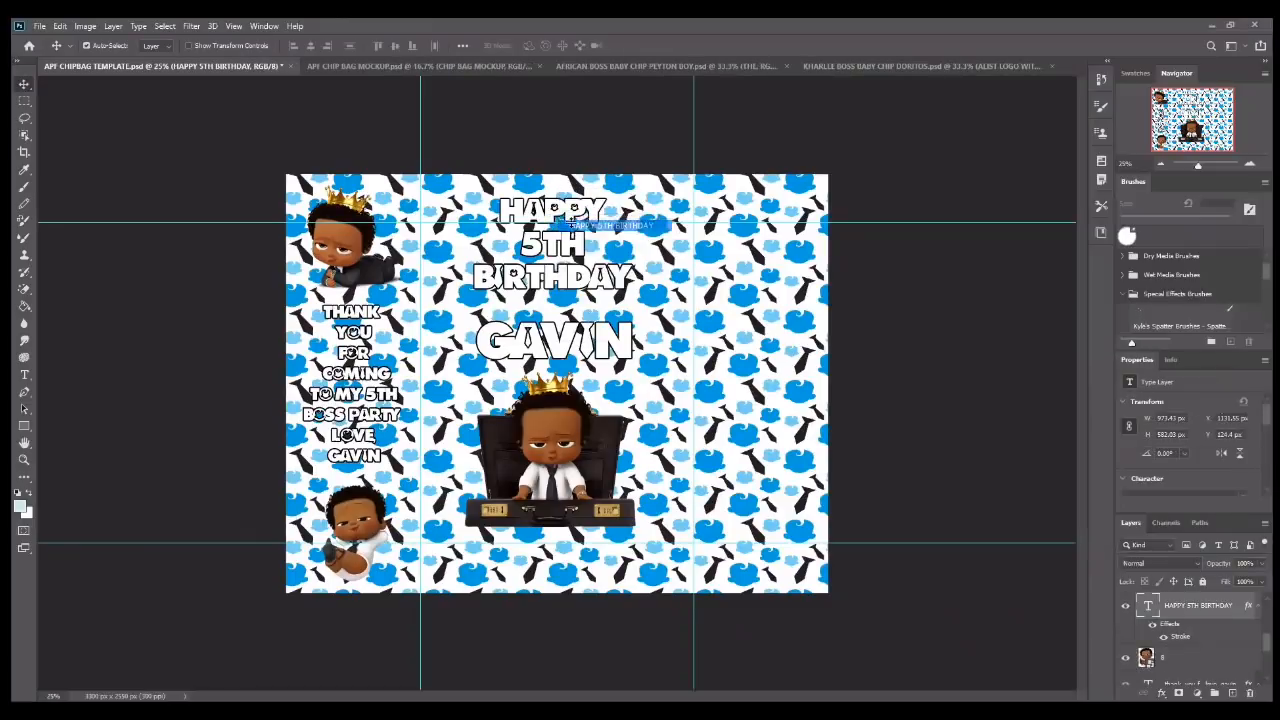
pyautogui.rightClick(580, 216)
pyautogui.click(588, 222)
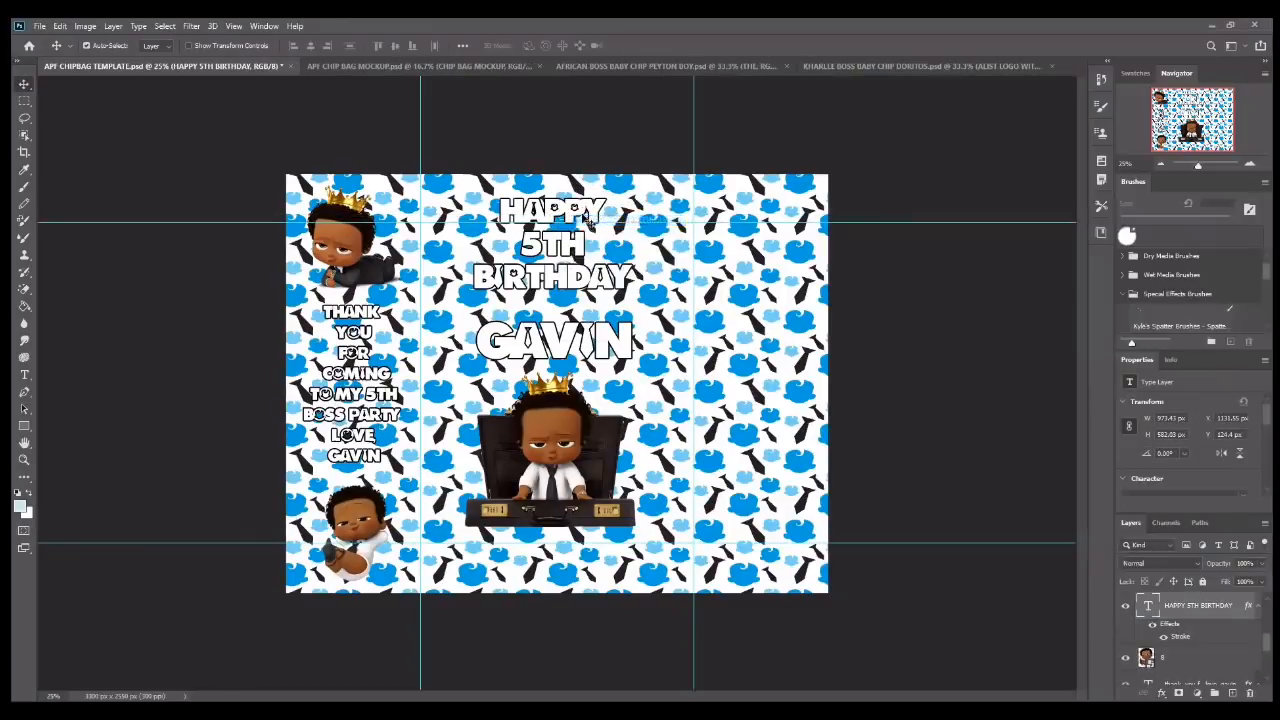
pyautogui.moveTo(584, 214); pyautogui.dragTo(588, 206)
# - Move the child's name up beneath the birthday title and the briefcase baby up beneath the name
pyautogui.rightClick(603, 330)
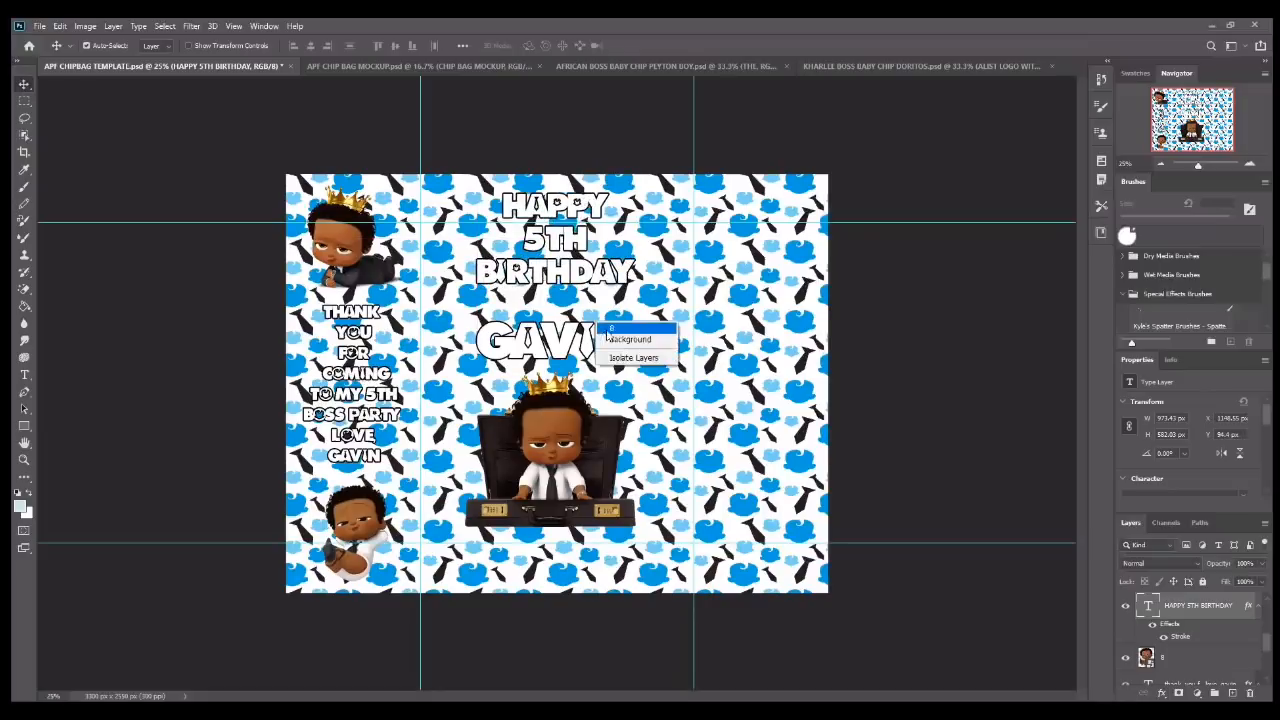
pyautogui.click(615, 341)
pyautogui.moveTo(595, 312); pyautogui.dragTo(590, 292)
pyautogui.rightClick(556, 393)
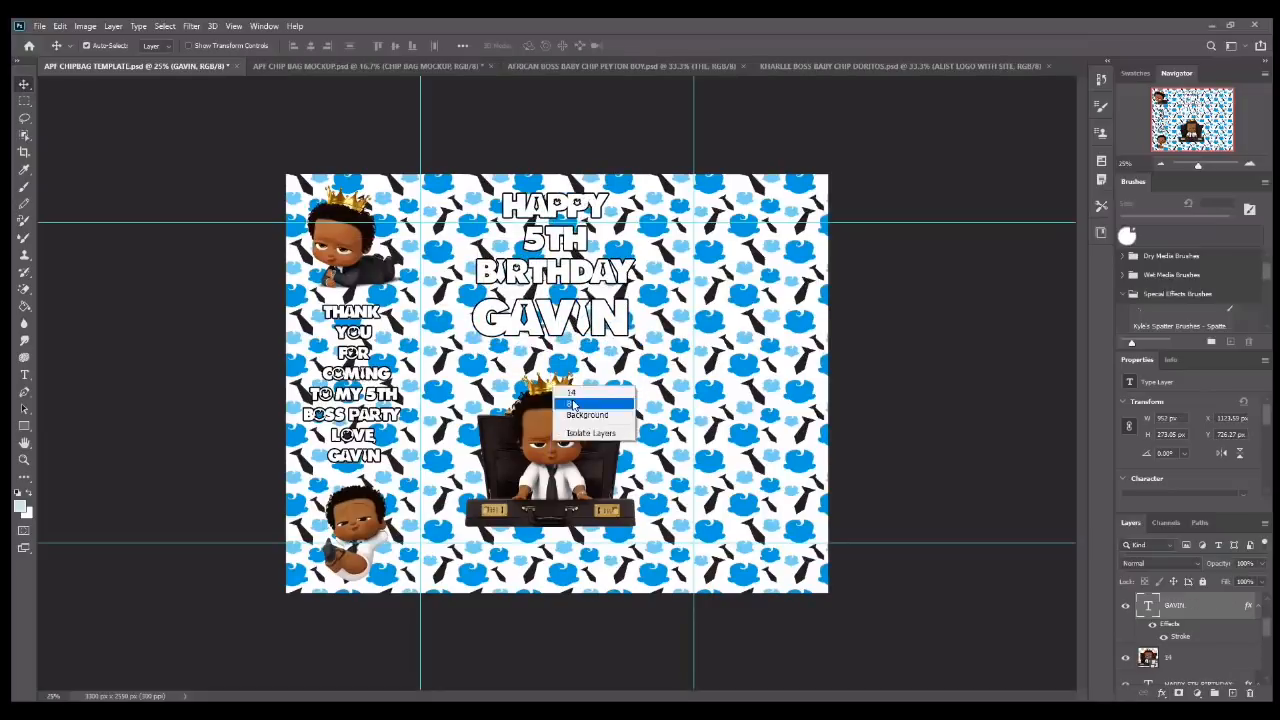
pyautogui.click(572, 404)
pyautogui.moveTo(552, 443); pyautogui.dragTo(545, 418)
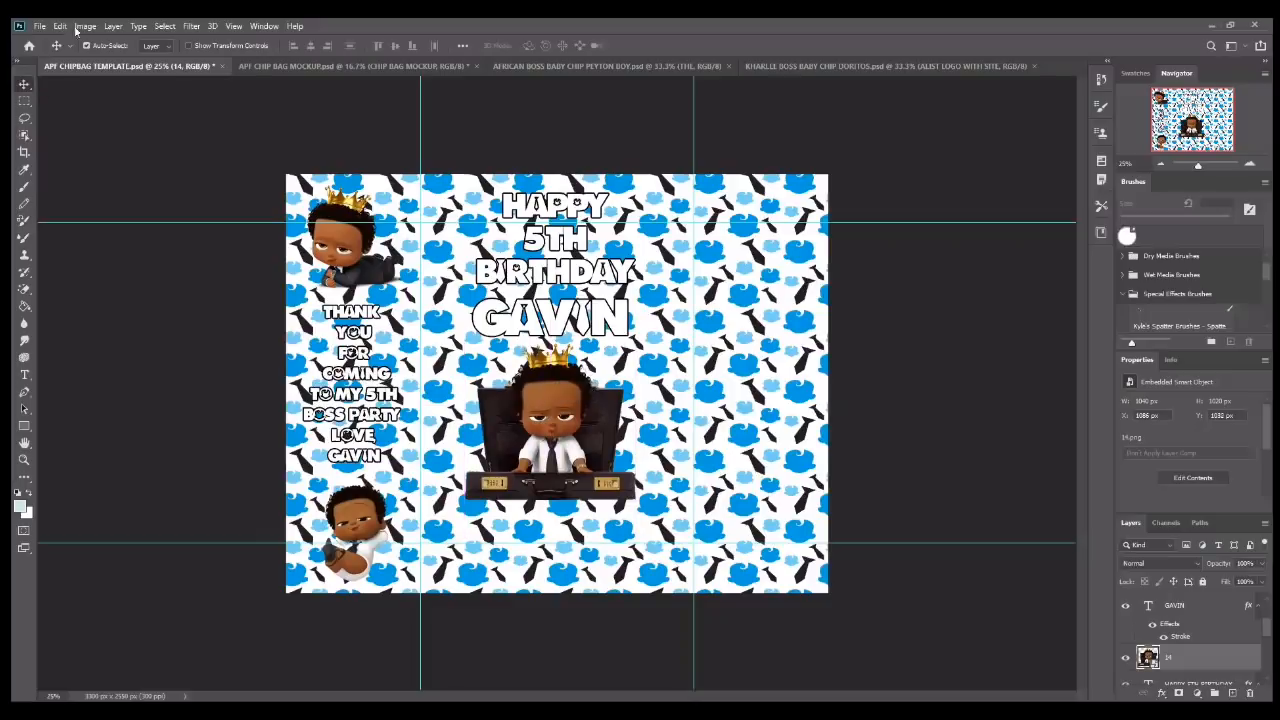
# - Start placing an embedded image and open folder 1 inside the 1 (2) folder in Downloads
pyautogui.click(40, 26)
pyautogui.click(60, 287)
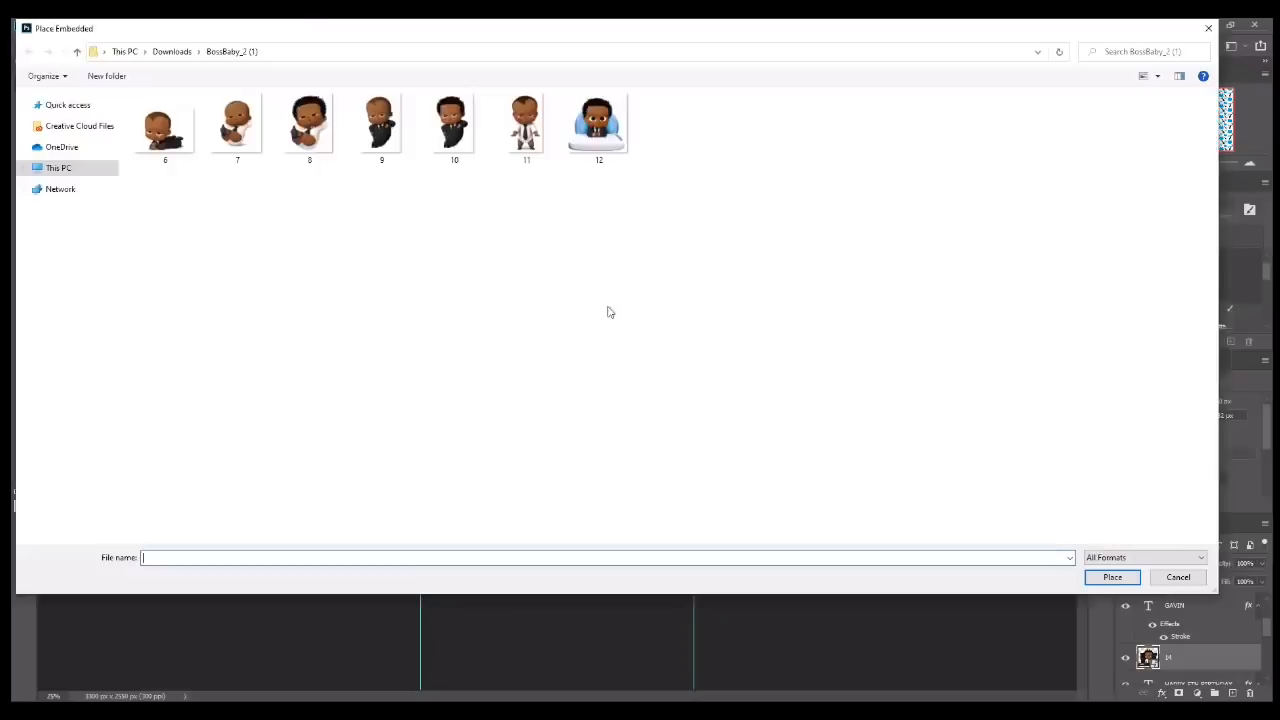
pyautogui.click(55, 106)
pyautogui.doubleClick(338, 130)
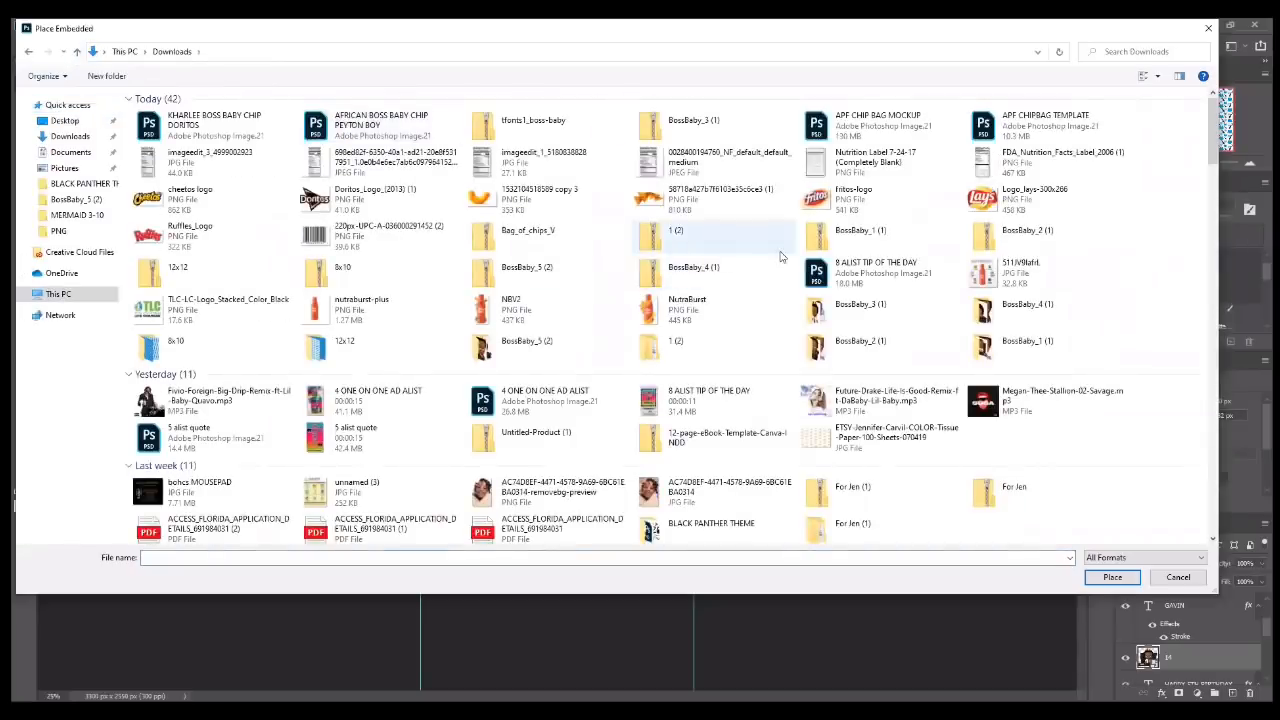
pyautogui.doubleClick(670, 348)
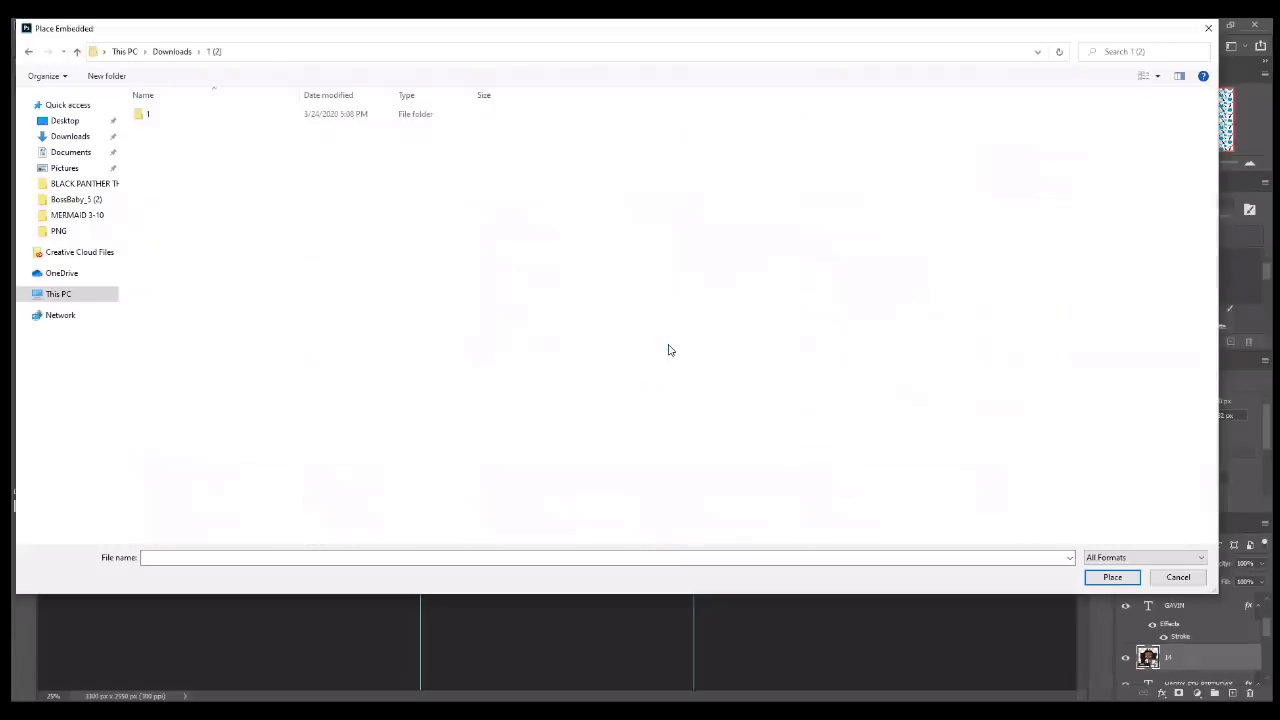
pyautogui.doubleClick(224, 115)
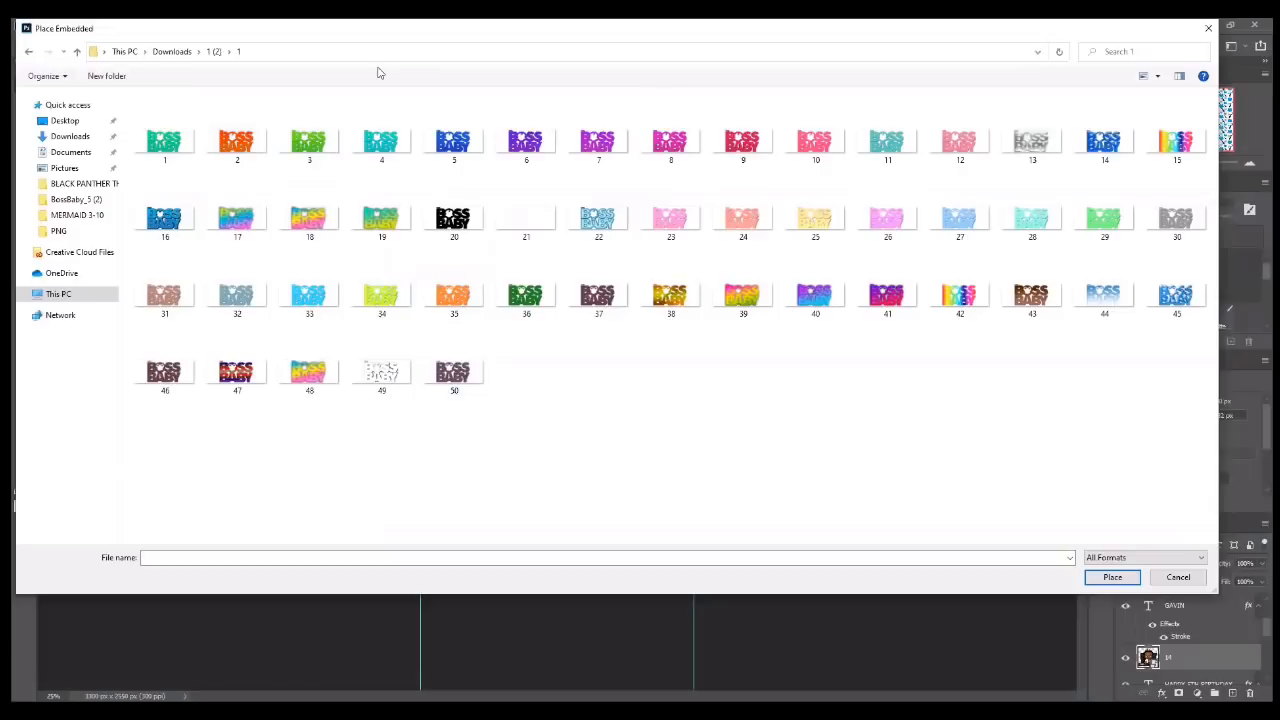
# - Enlarge the logo thumbnails, look through them and place image 20, the black Boss Baby logo
pyautogui.click(1157, 75)
pyautogui.click(1178, 53)
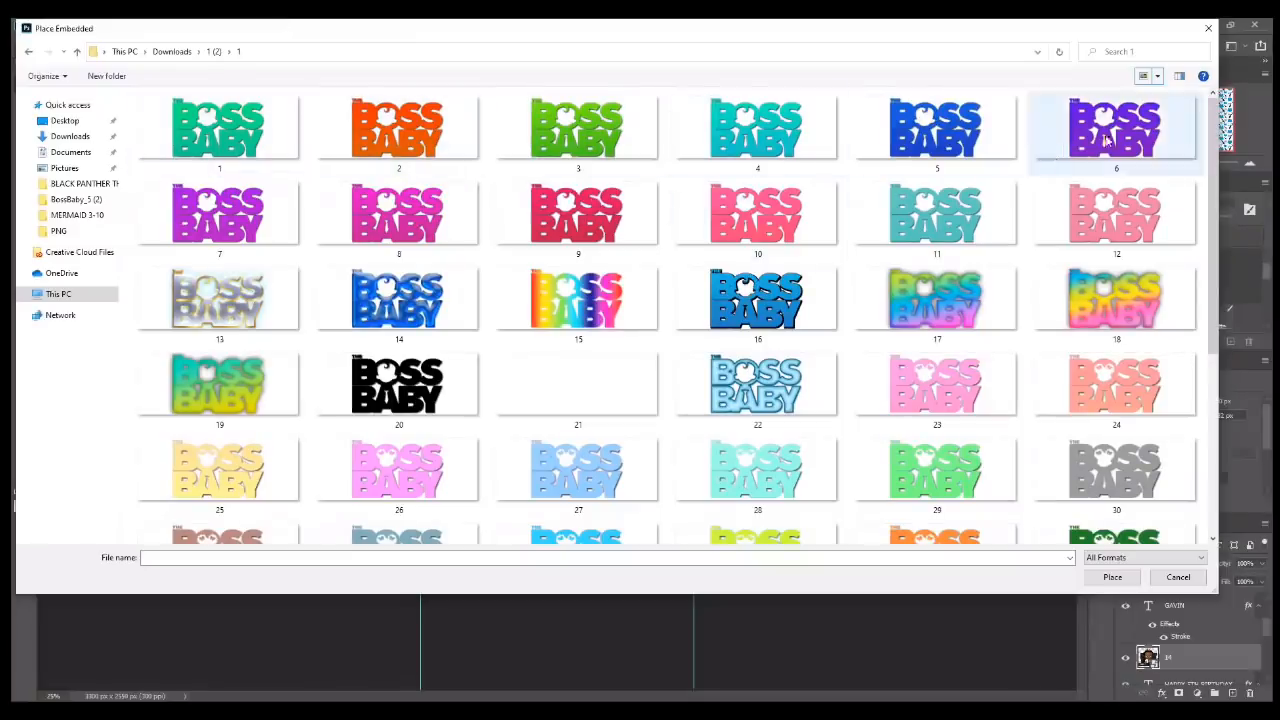
pyautogui.scroll(-3, 840, 378)
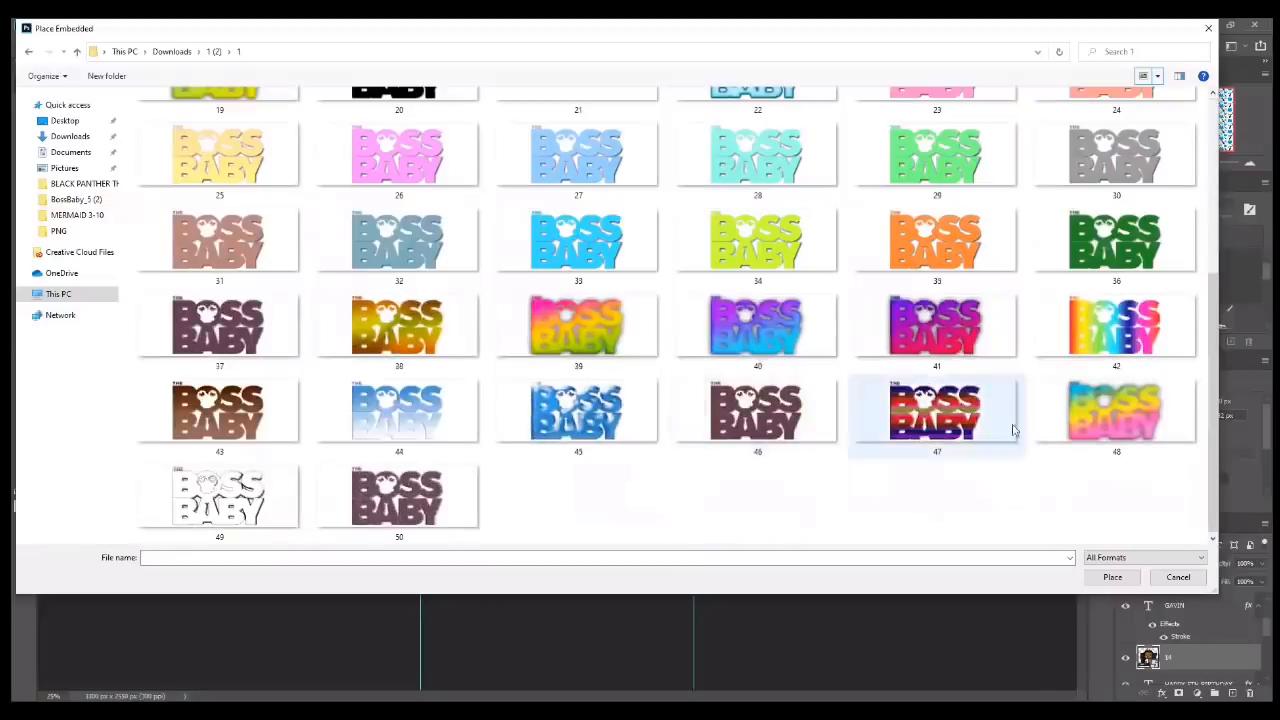
pyautogui.scroll(3, 531, 425)
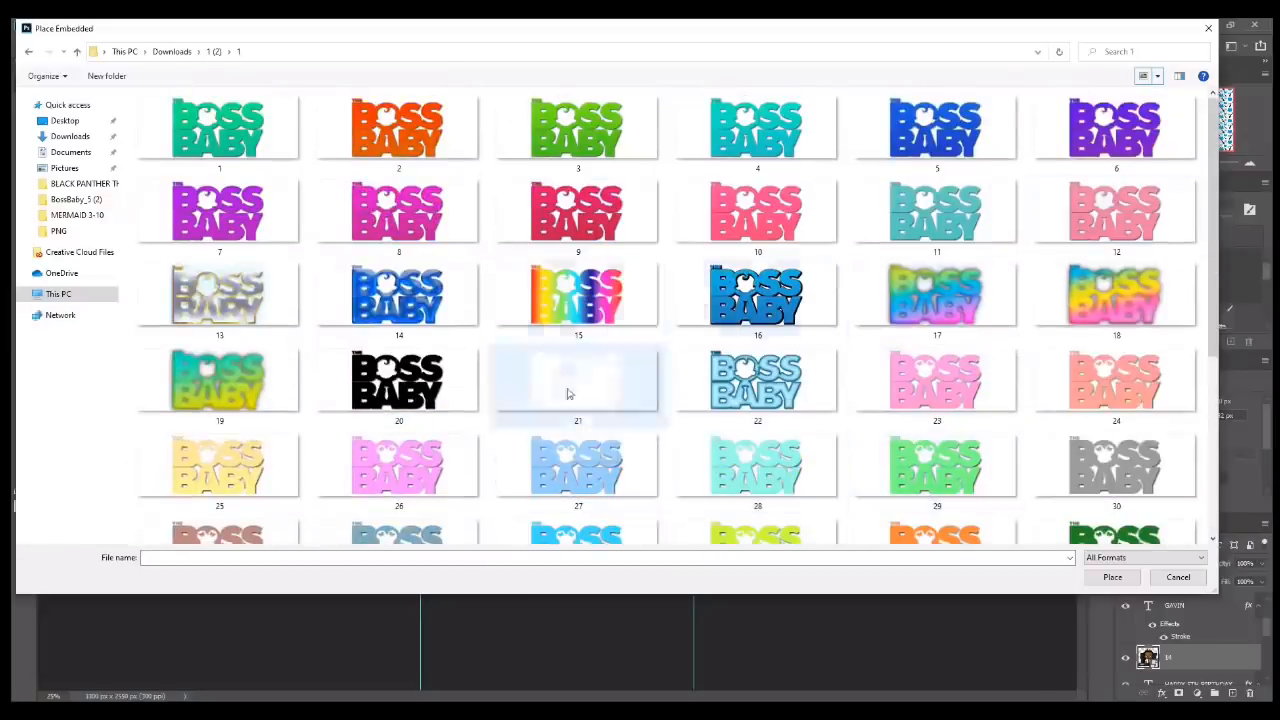
pyautogui.click(381, 389)
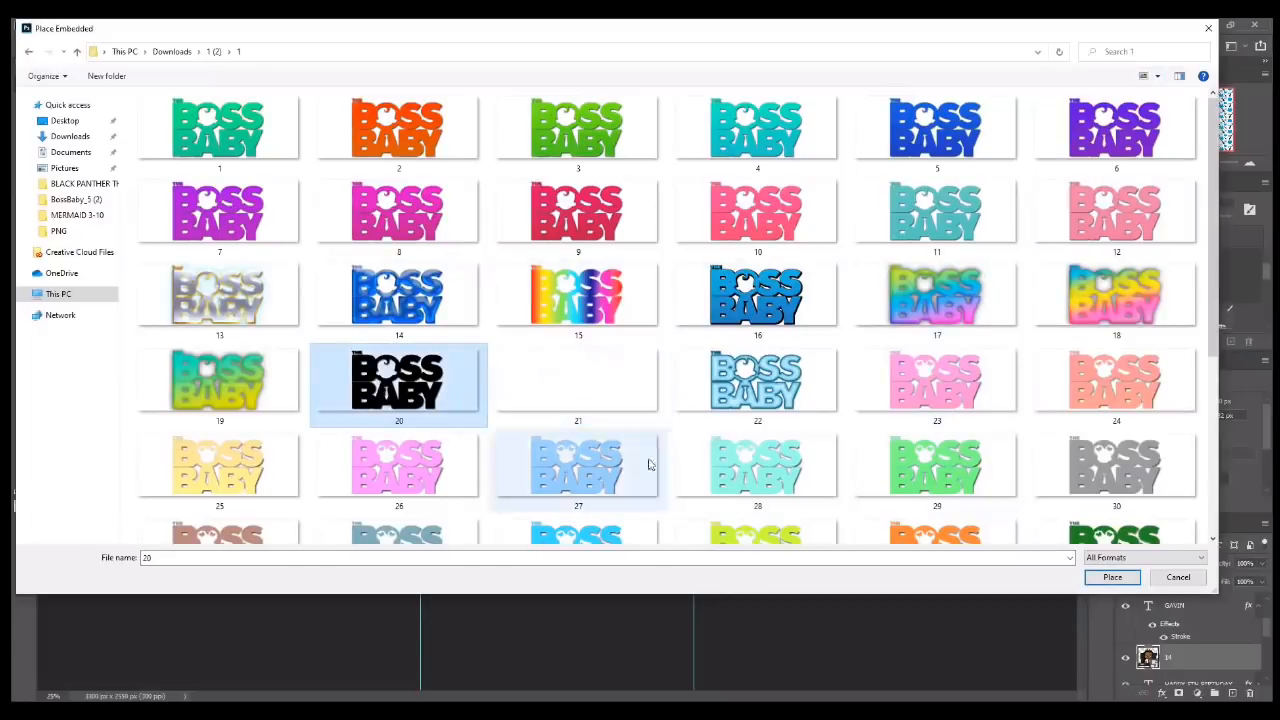
pyautogui.click(1092, 578)
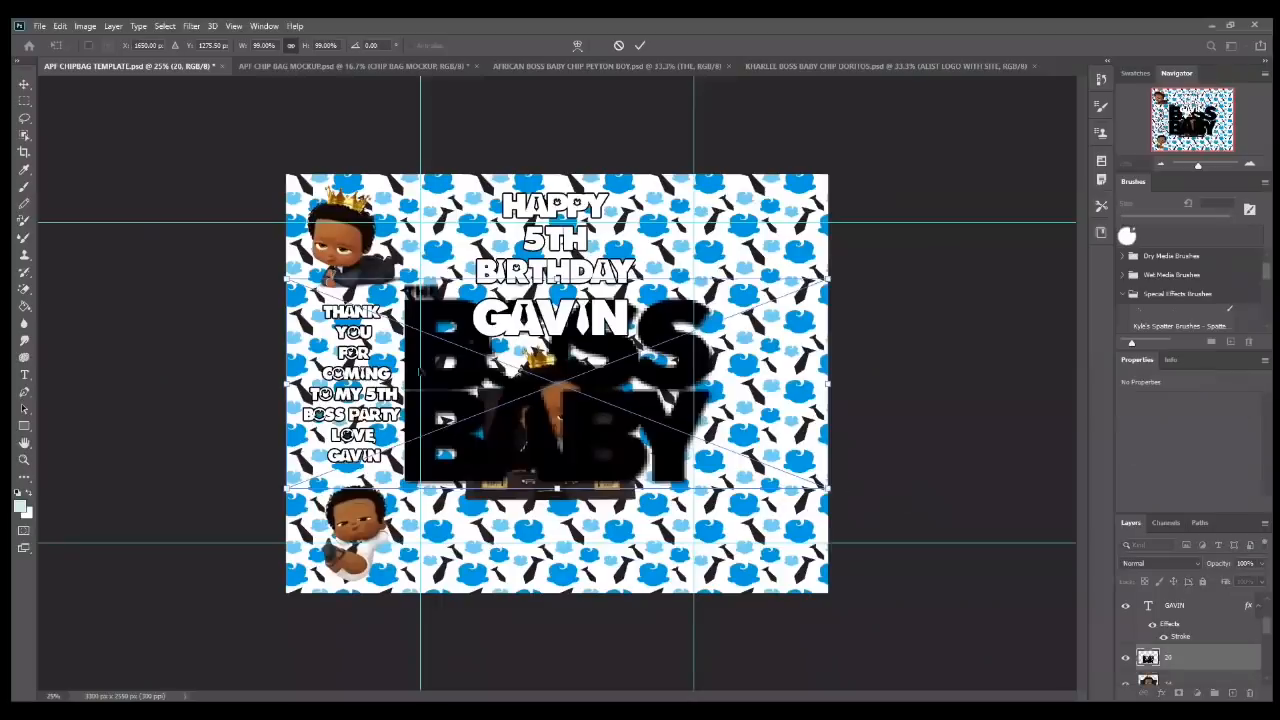
# - Scale the black Boss Baby logo to about 40% and position it below the briefcase baby
pyautogui.moveTo(286, 280); pyautogui.dragTo(607, 404)
pyautogui.moveTo(733, 422); pyautogui.dragTo(565, 522)
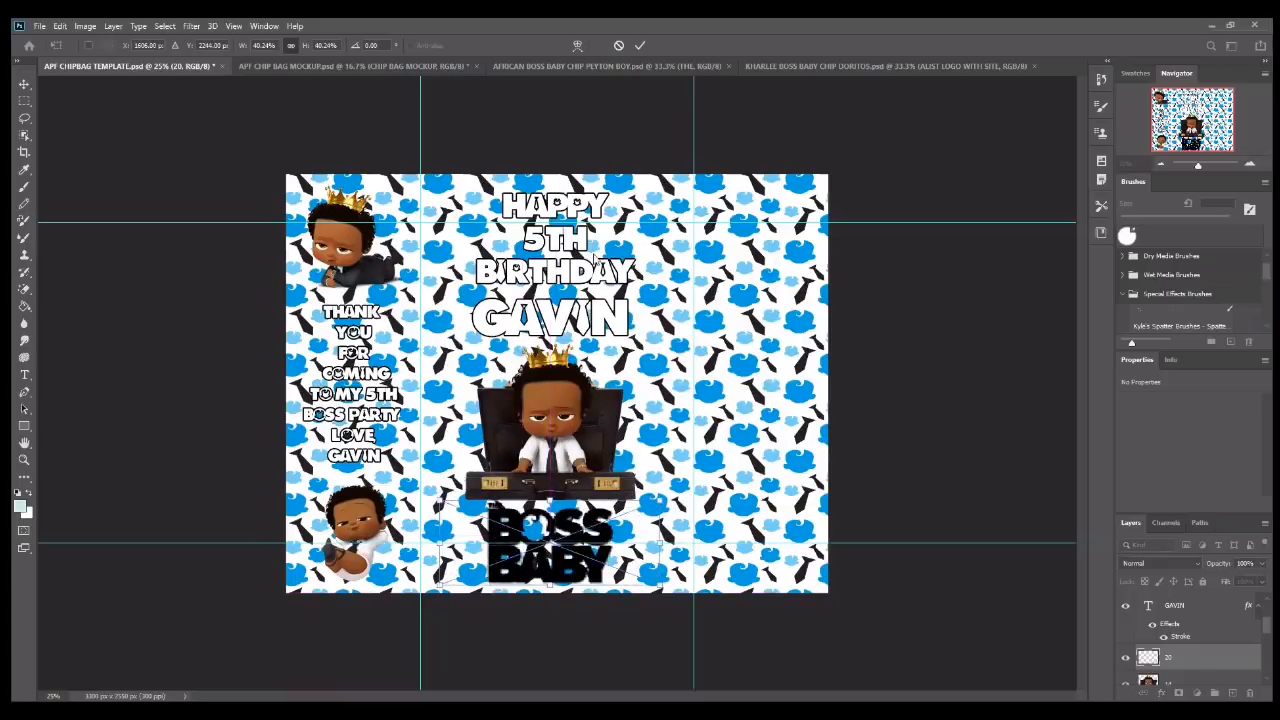
pyautogui.press('Return')
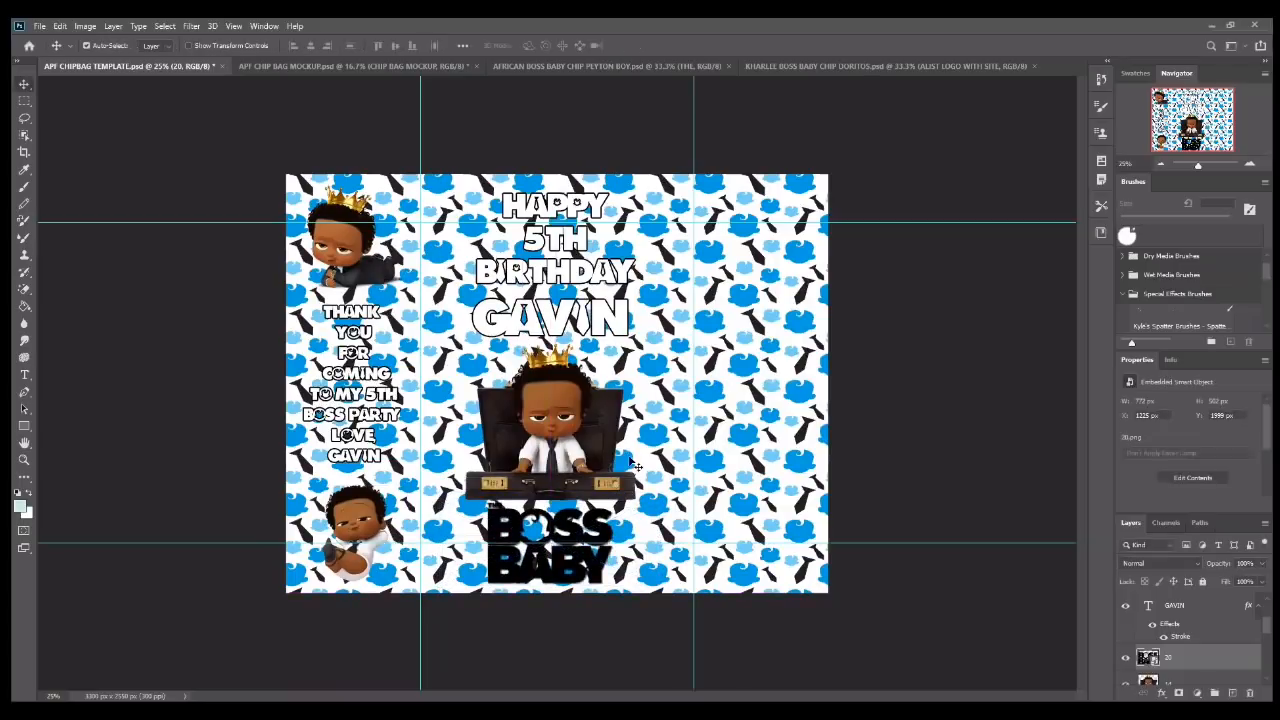
# - Shift the briefcase baby slightly up and to the left, away from the Boss Baby logo
pyautogui.rightClick(515, 420)
pyautogui.click(548, 428)
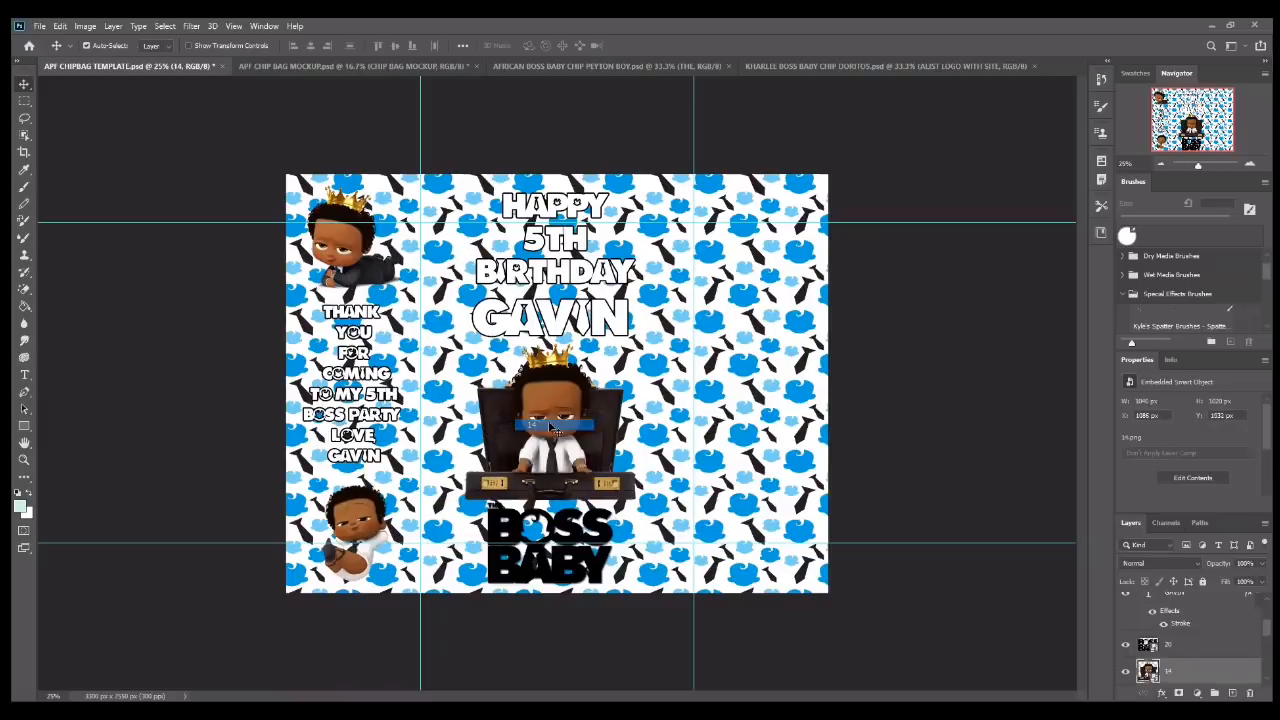
pyautogui.moveTo(545, 415); pyautogui.dragTo(549, 423)
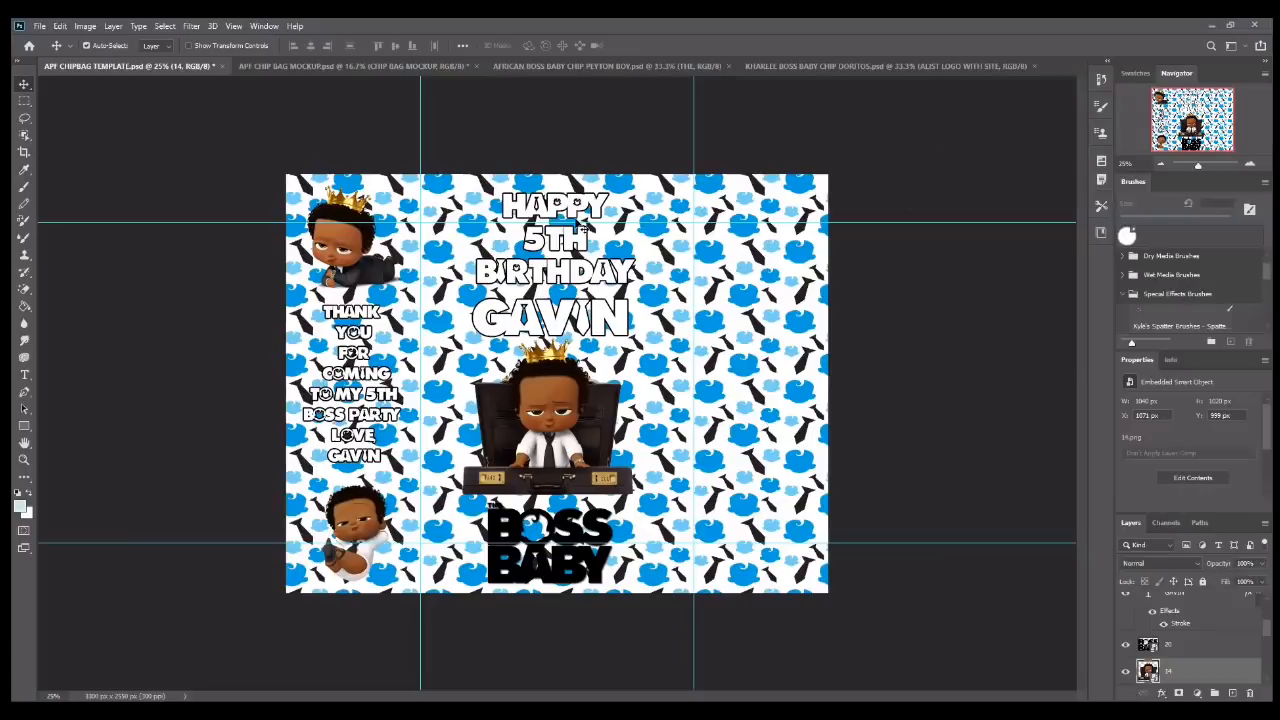
# - Join the three lines of the HAPPY 5TH BIRTHDAY title into a single line
pyautogui.click(26, 375)
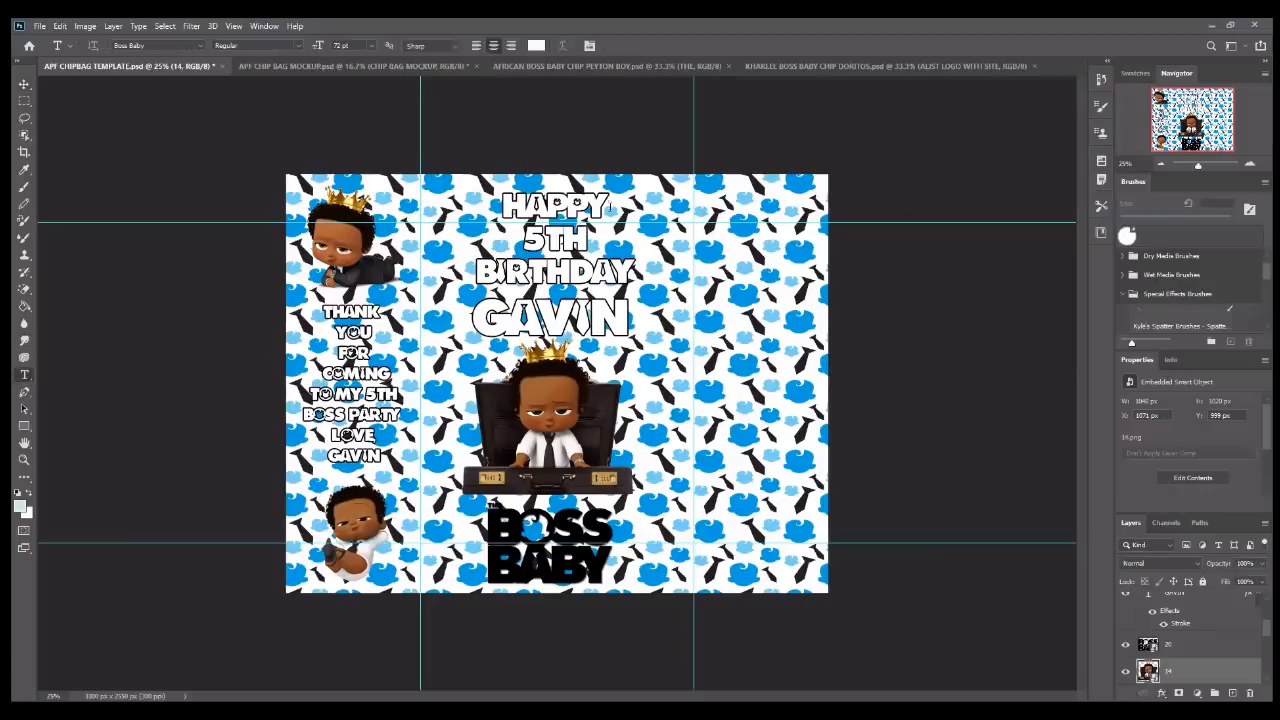
pyautogui.click(524, 238)
pyautogui.press('BackSpace')
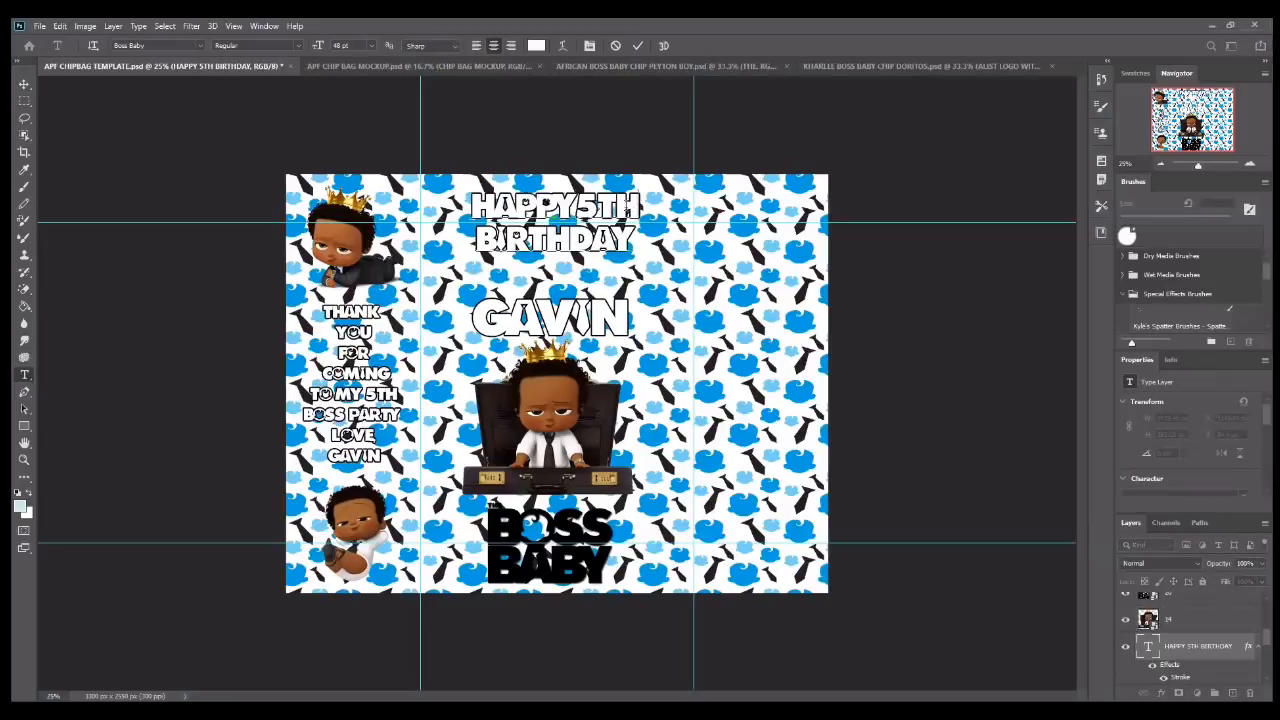
pyautogui.press('Delete')
# - Set the birthday title's font size to 24 pt and move it down to just above the child's name
pyautogui.doubleClick(444, 207)
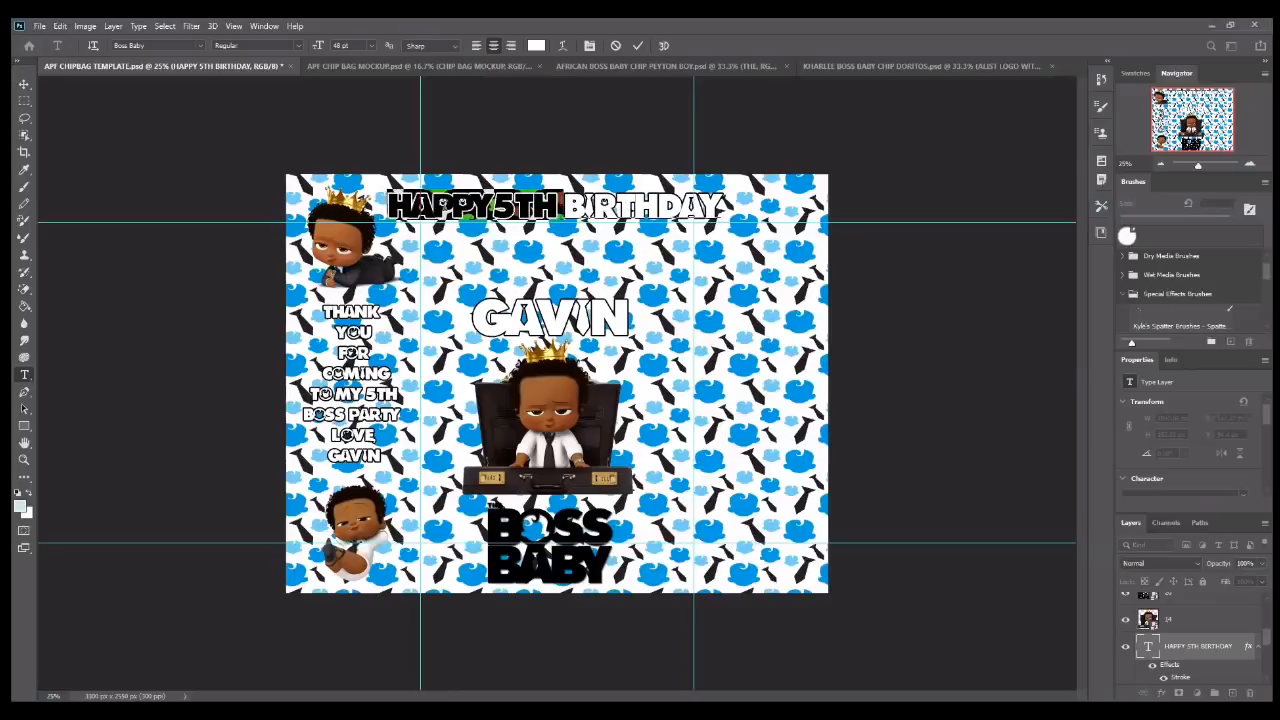
pyautogui.click(370, 46)
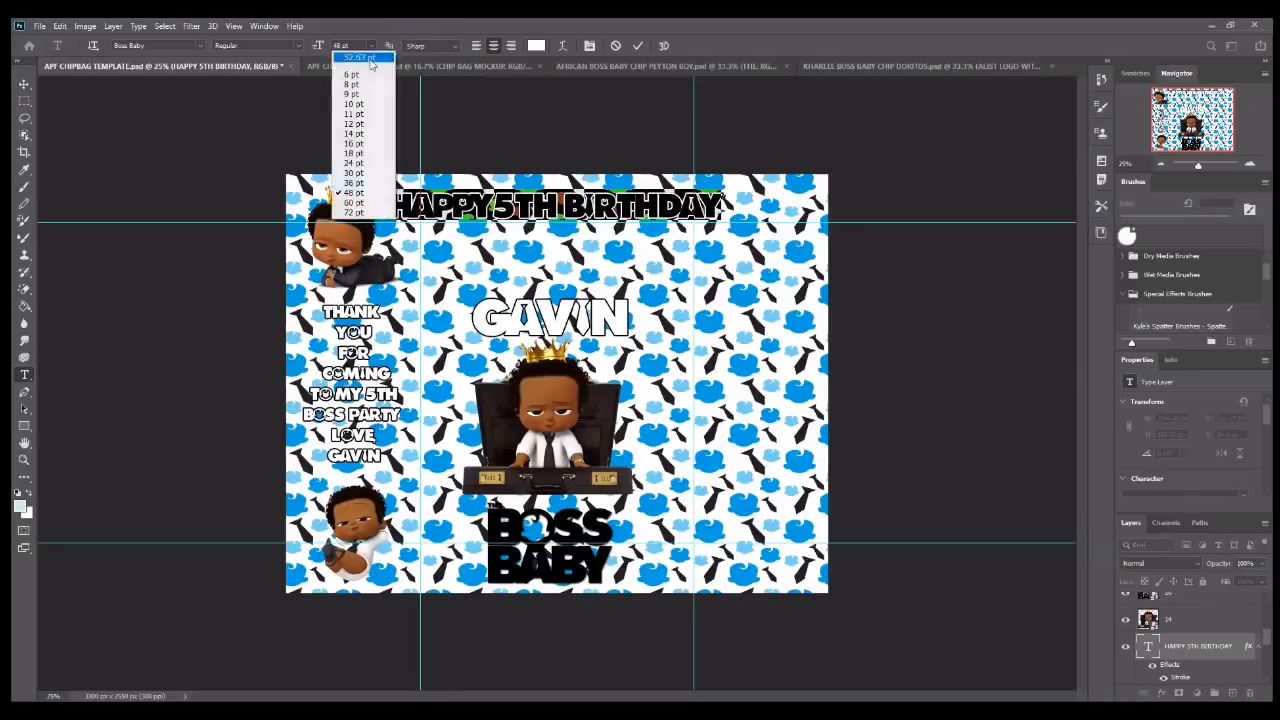
pyautogui.click(354, 153)
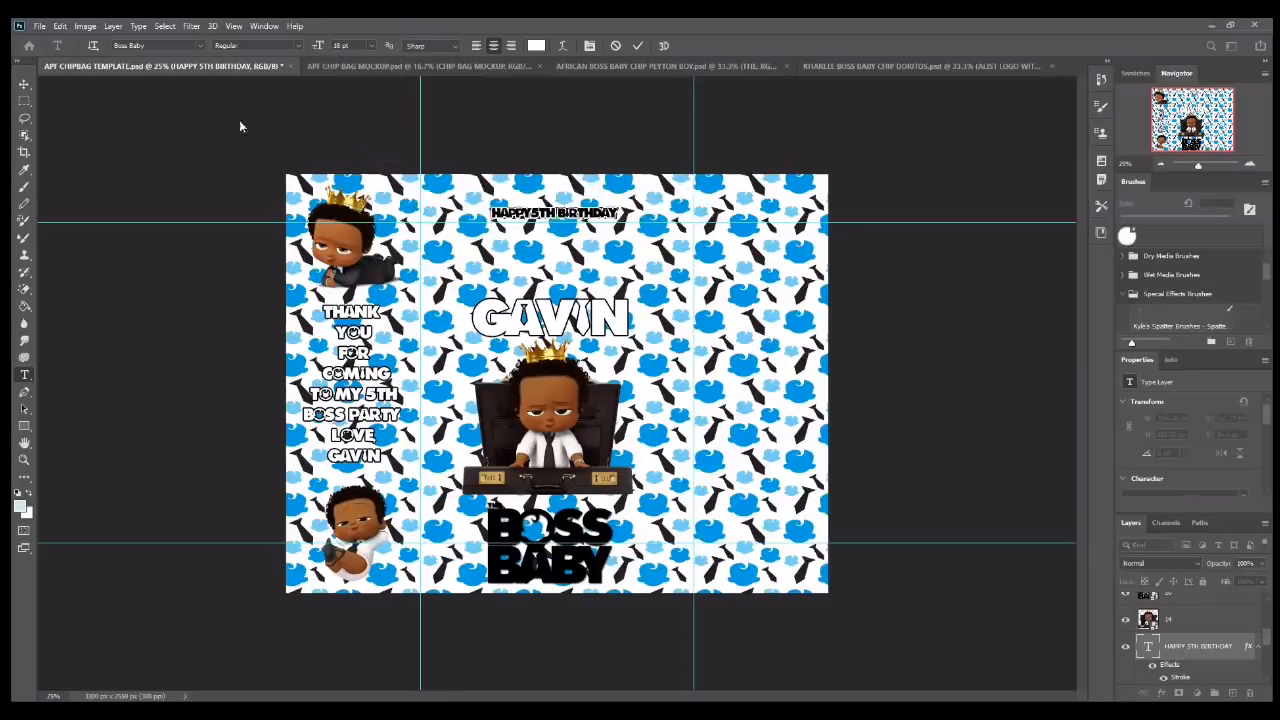
pyautogui.click(373, 46)
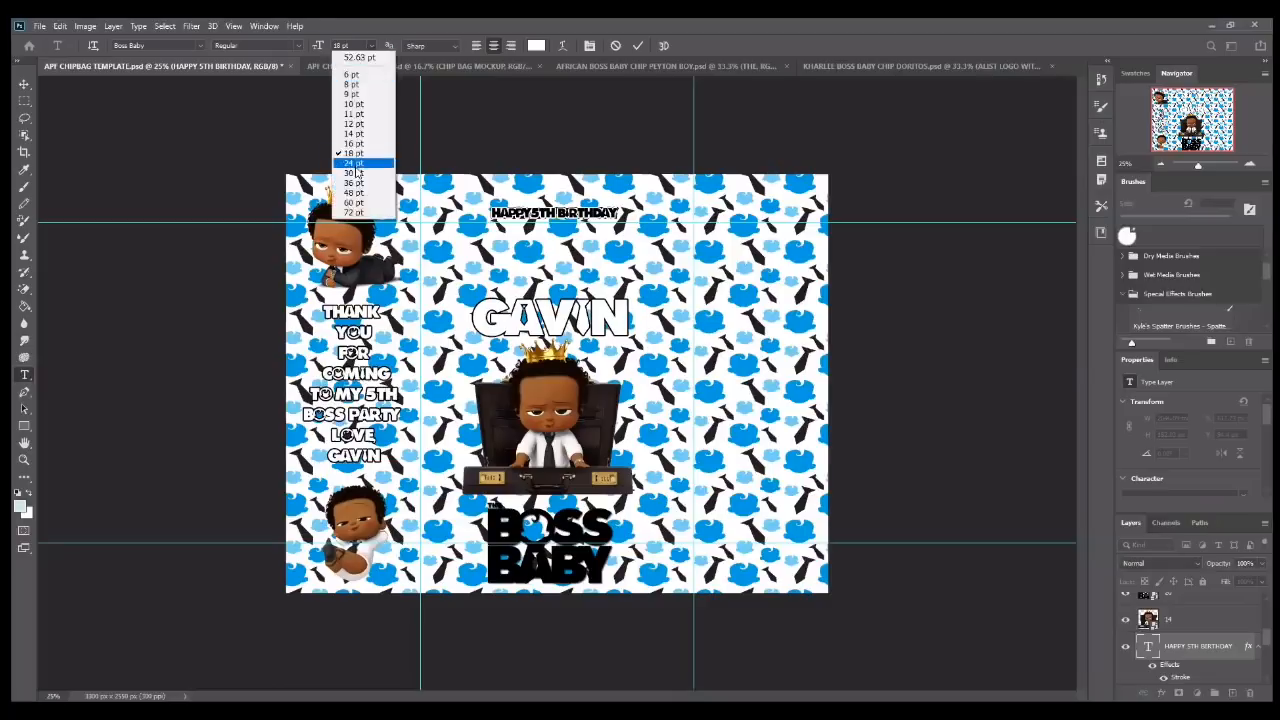
pyautogui.click(356, 166)
pyautogui.click(24, 84)
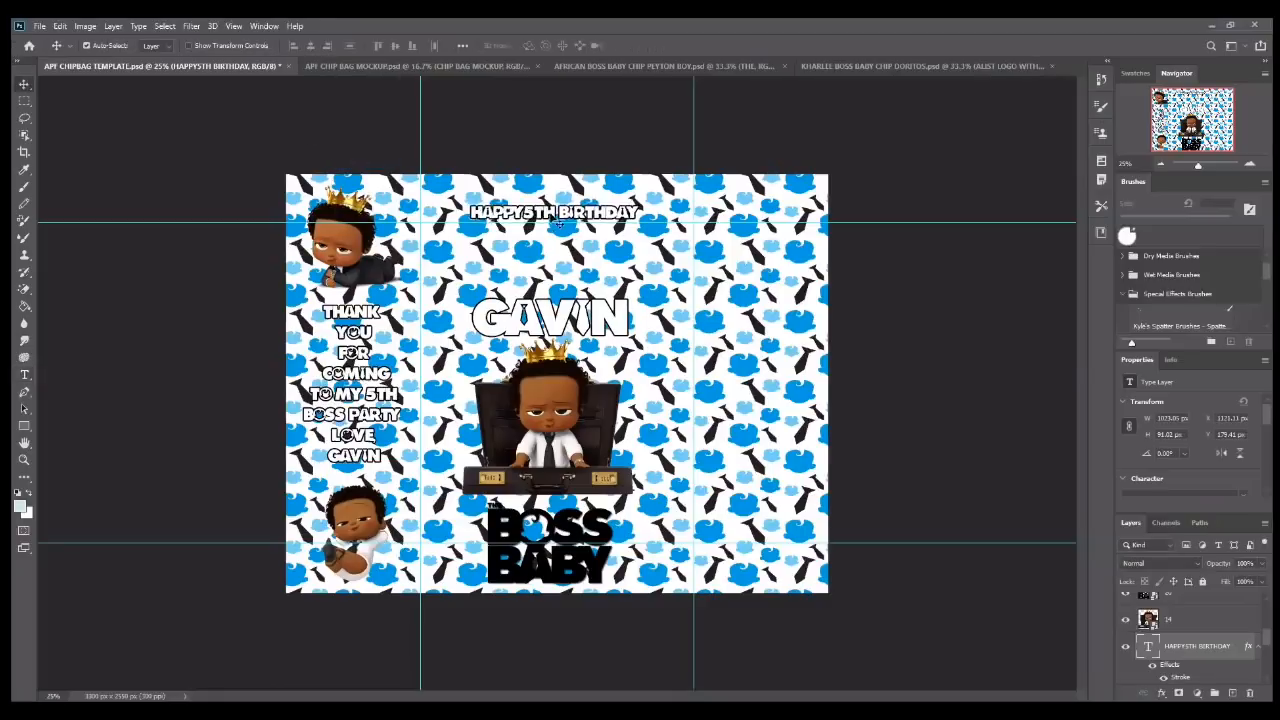
pyautogui.moveTo(561, 210); pyautogui.dragTo(564, 290)
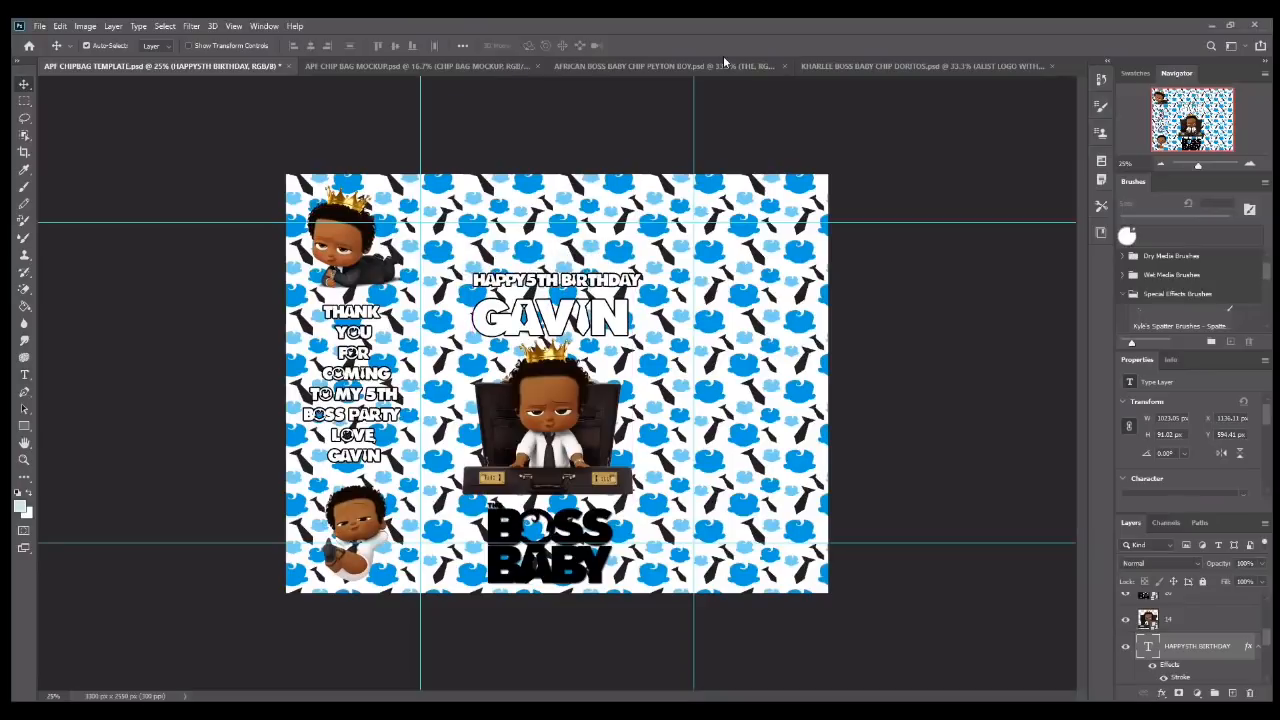
# - Place the tortilla chips PNG from Downloads as an embedded image directly above the patterned background layer
pyautogui.click(758, 388)
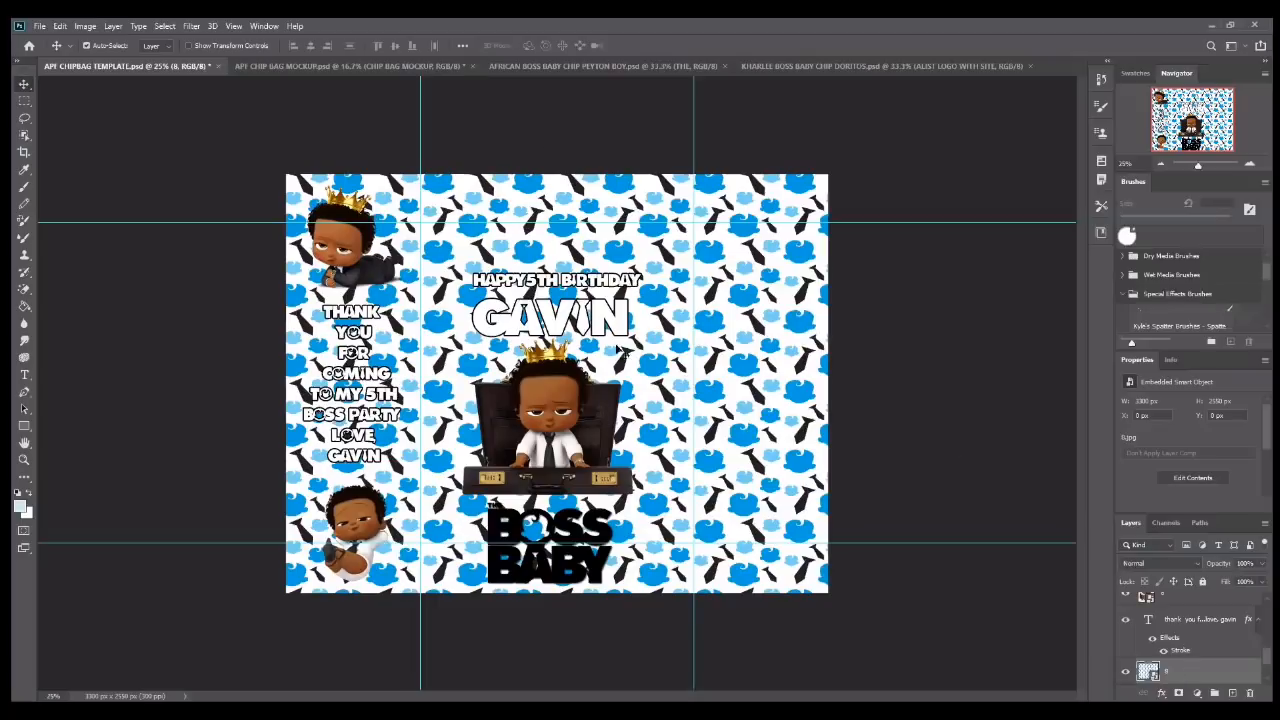
pyautogui.scroll(3, 1193, 640)
pyautogui.scroll(1, 1196, 636)
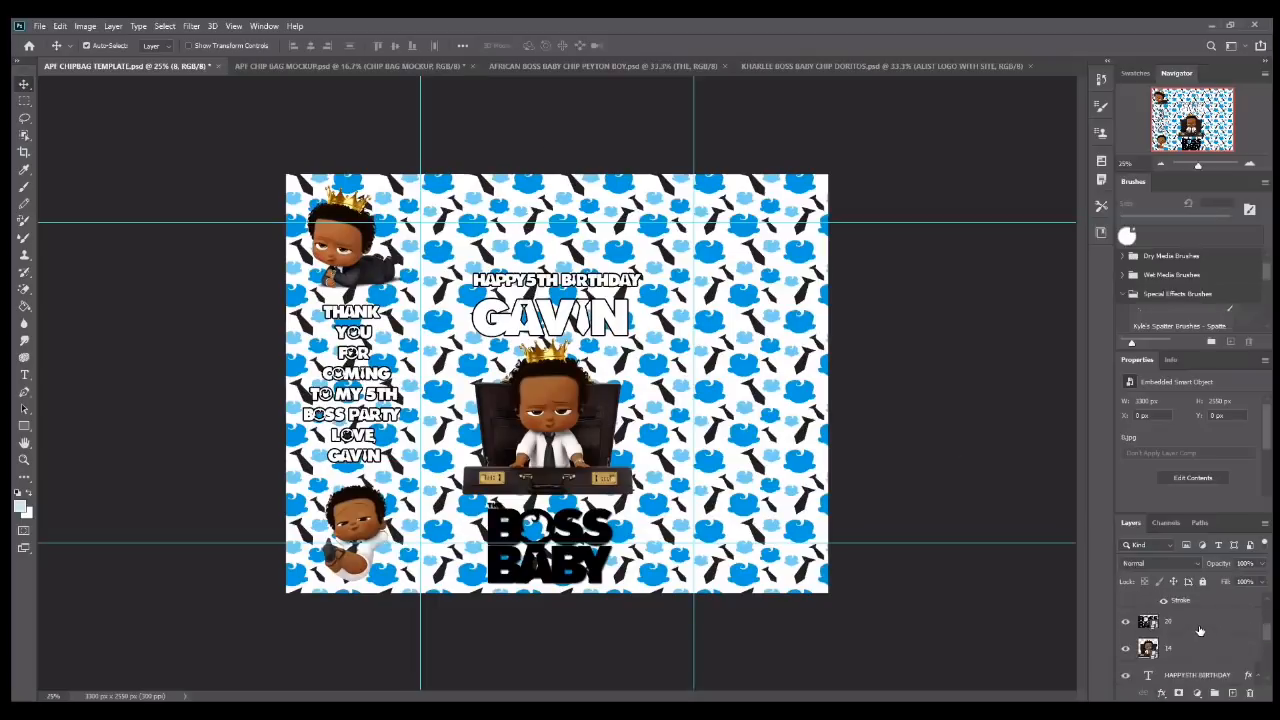
pyautogui.scroll(-5, 1200, 632)
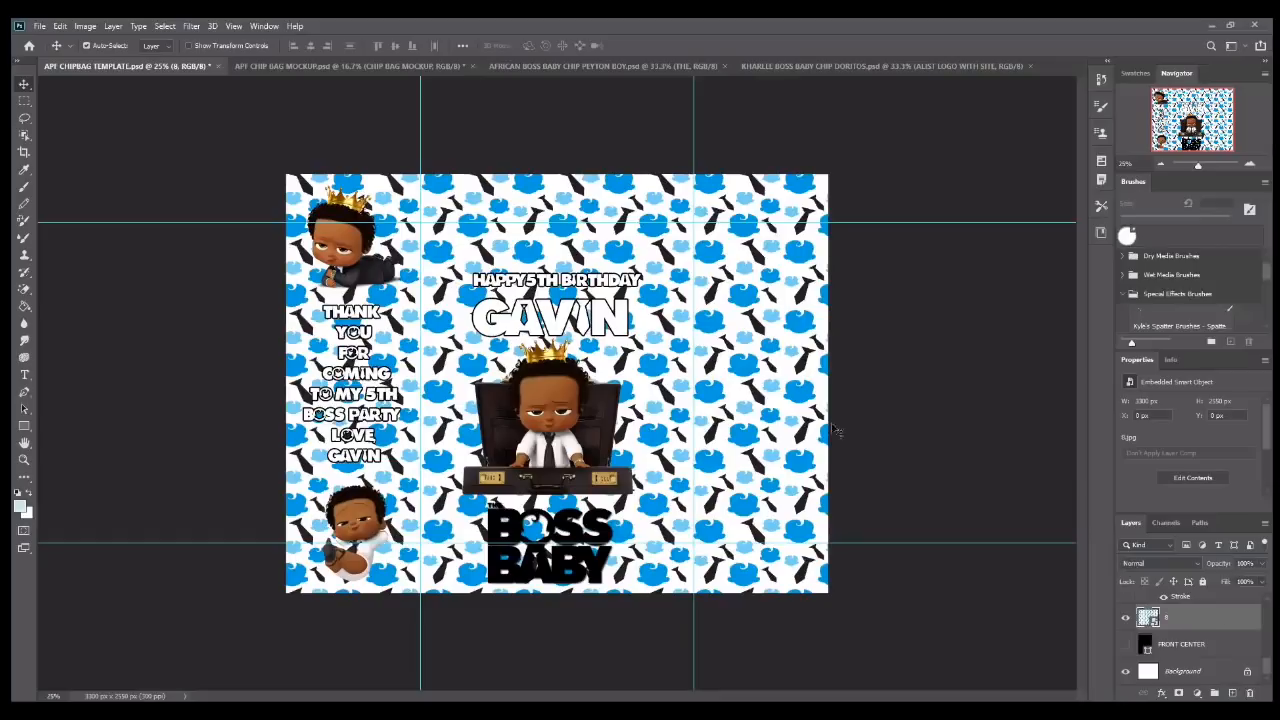
pyautogui.click(37, 26)
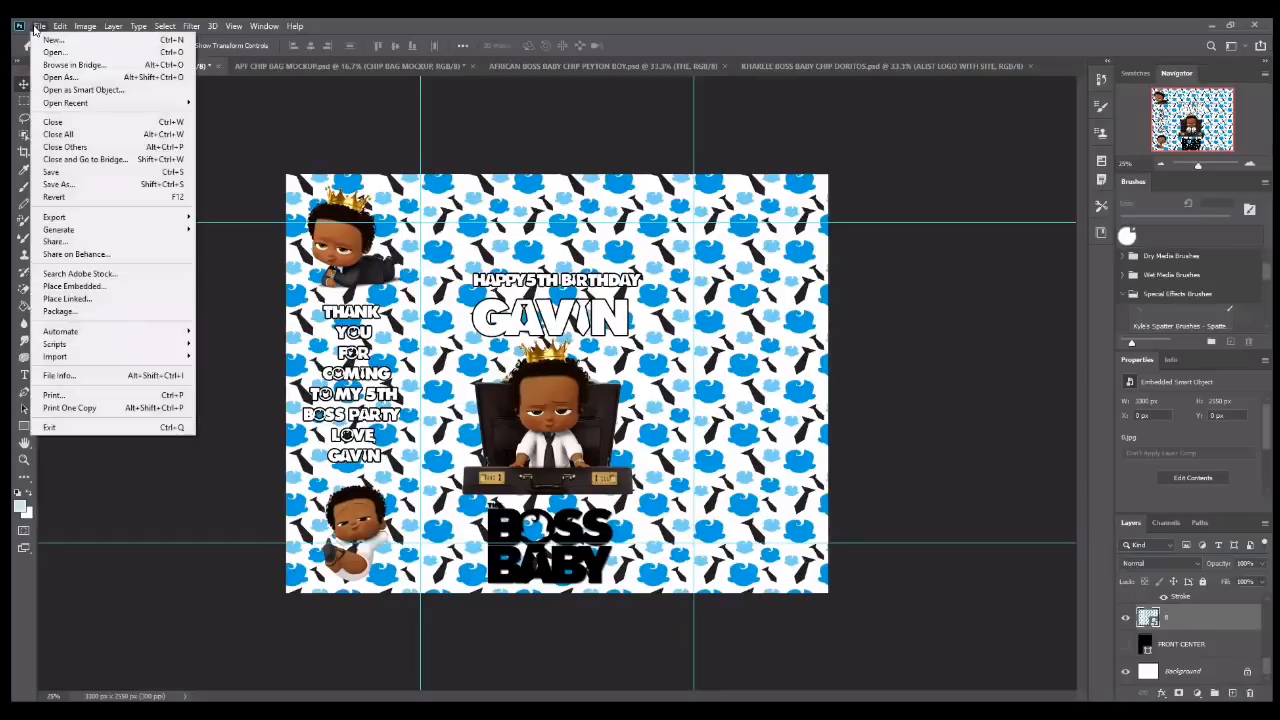
pyautogui.click(73, 286)
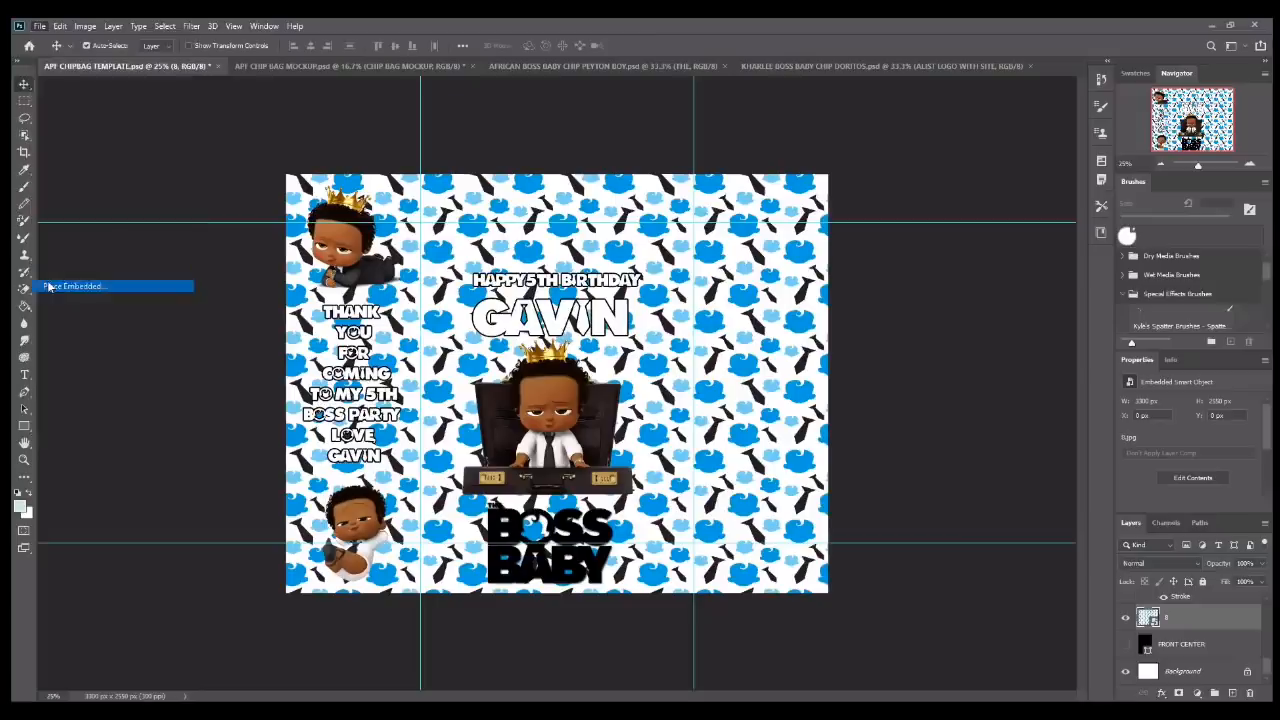
pyautogui.click(70, 136)
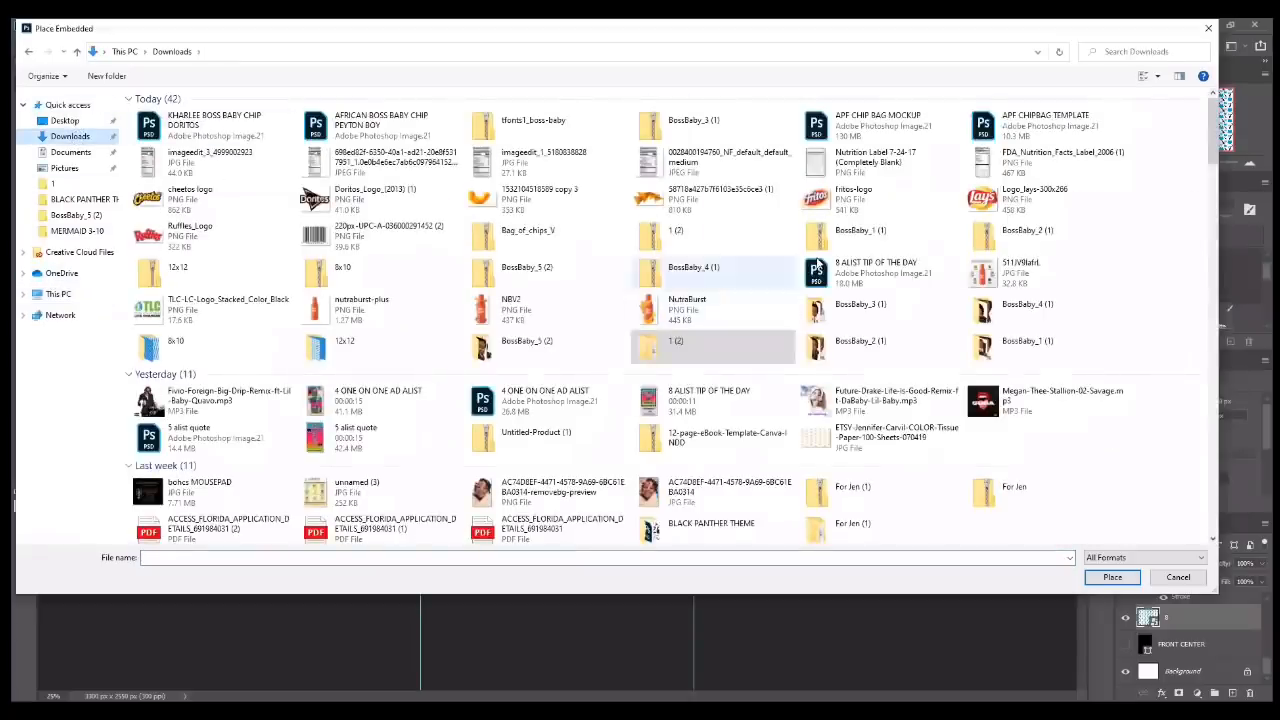
pyautogui.click(703, 204)
pyautogui.doubleClick(704, 199)
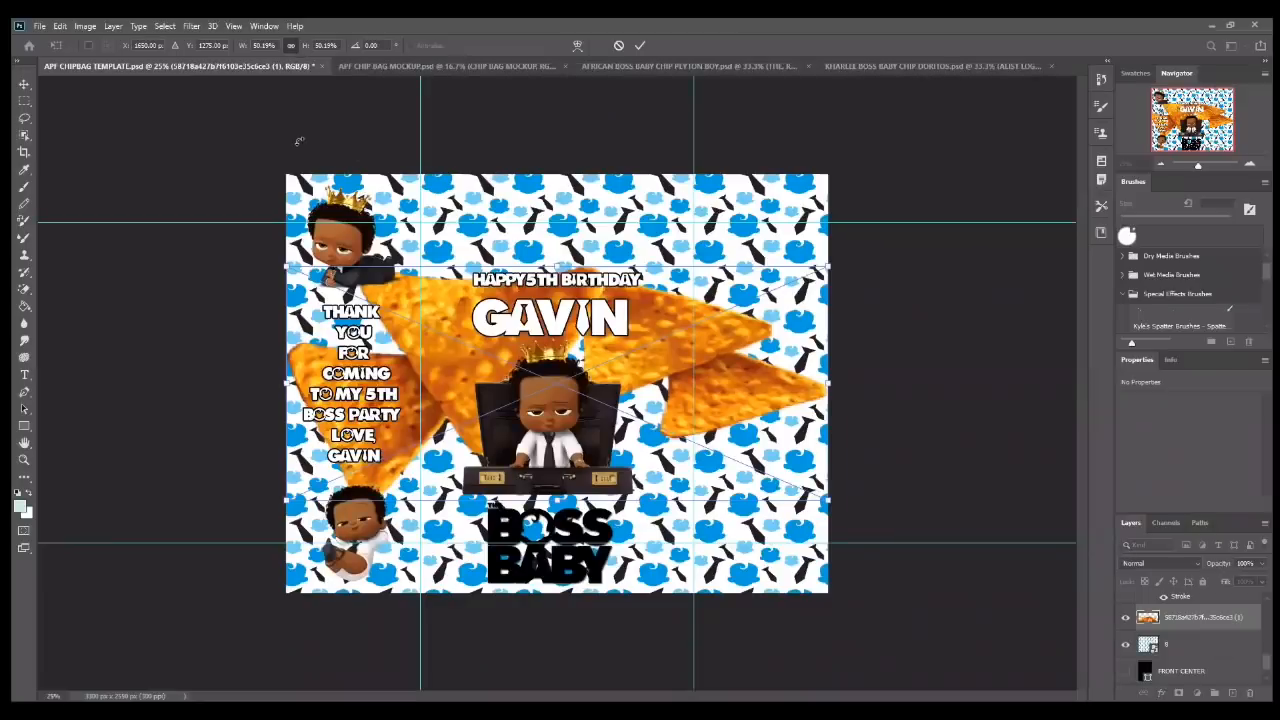
# - Scale the tortilla chips to about 22% and centre them behind the birthday title and child's name
pyautogui.moveTo(284, 264); pyautogui.dragTo(591, 399)
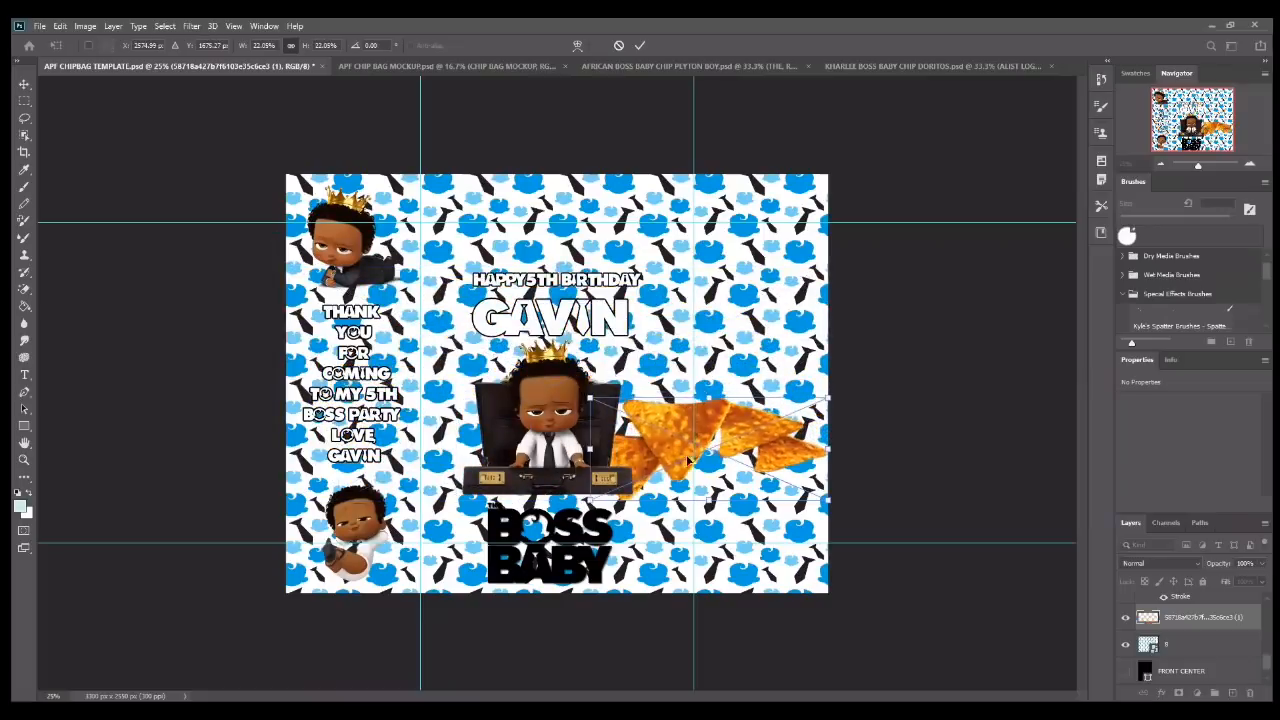
pyautogui.moveTo(686, 456); pyautogui.dragTo(550, 240)
pyautogui.moveTo(535, 284); pyautogui.dragTo(537, 283)
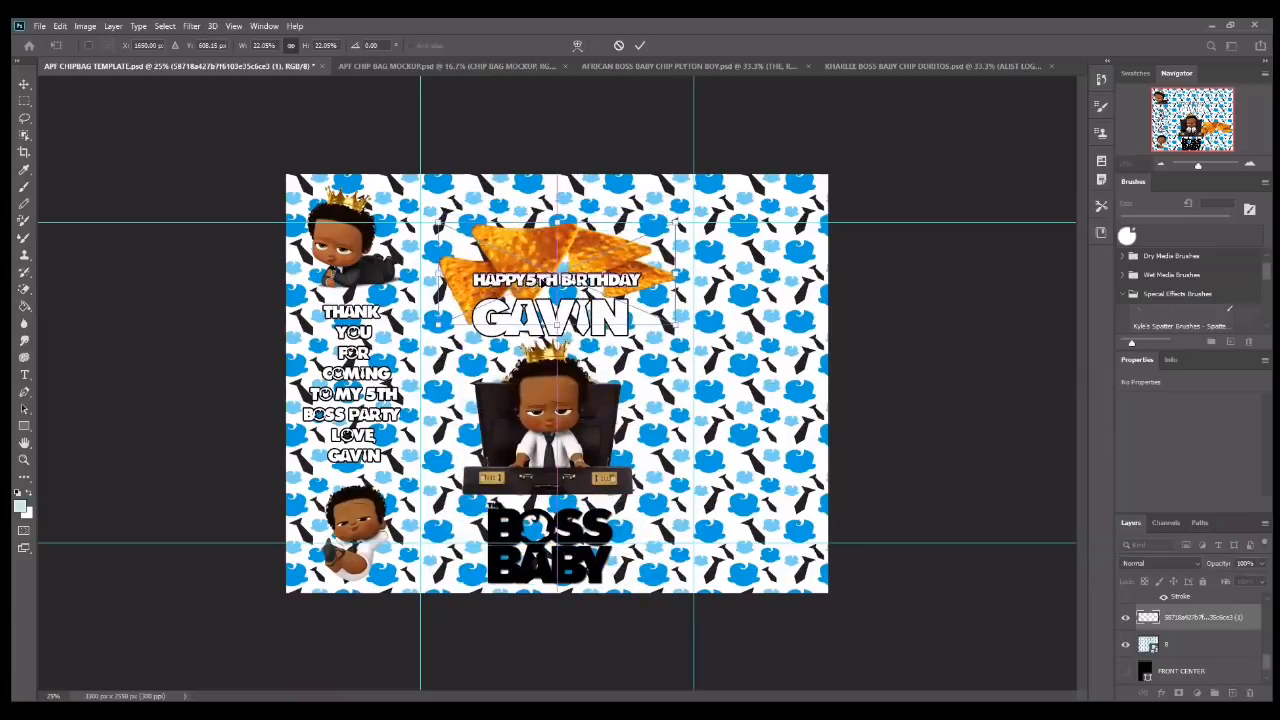
pyautogui.click(640, 45)
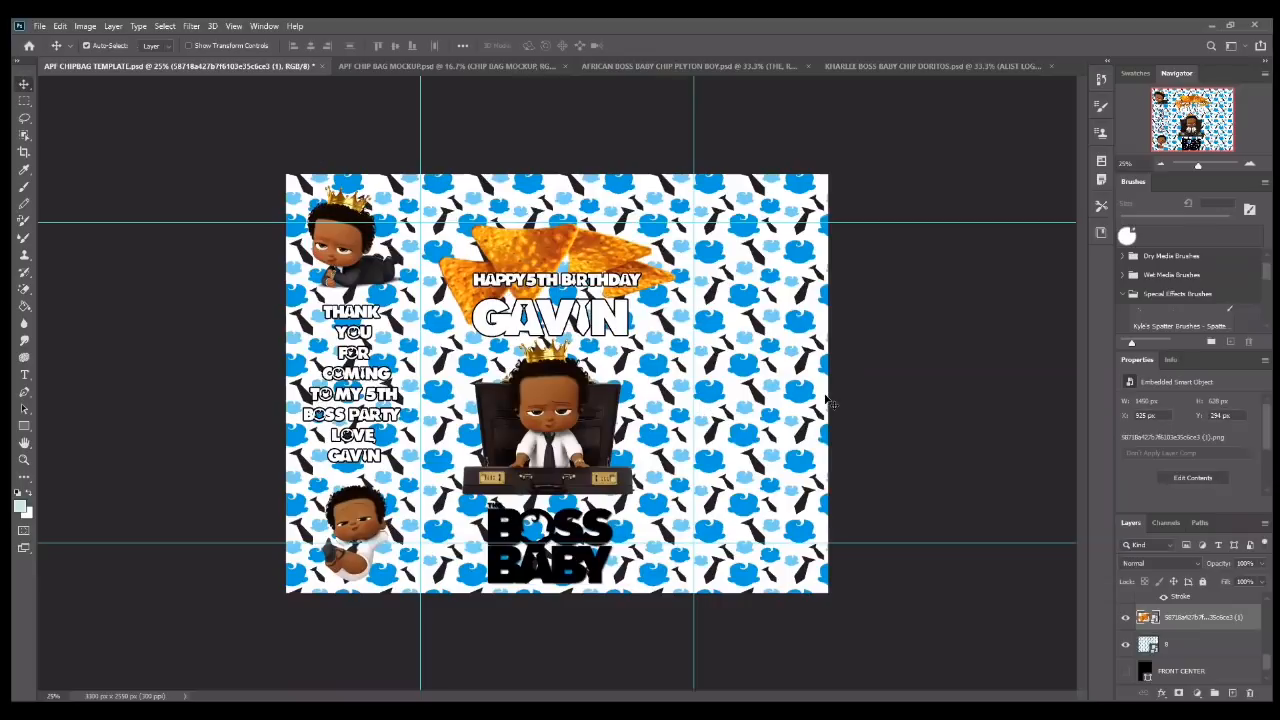
# - Place the embedded image Doritos_Logo_(2013) (1), scale it to about 461% and position it over the chips, behind the birthday title
pyautogui.click(39, 26)
pyautogui.click(60, 283)
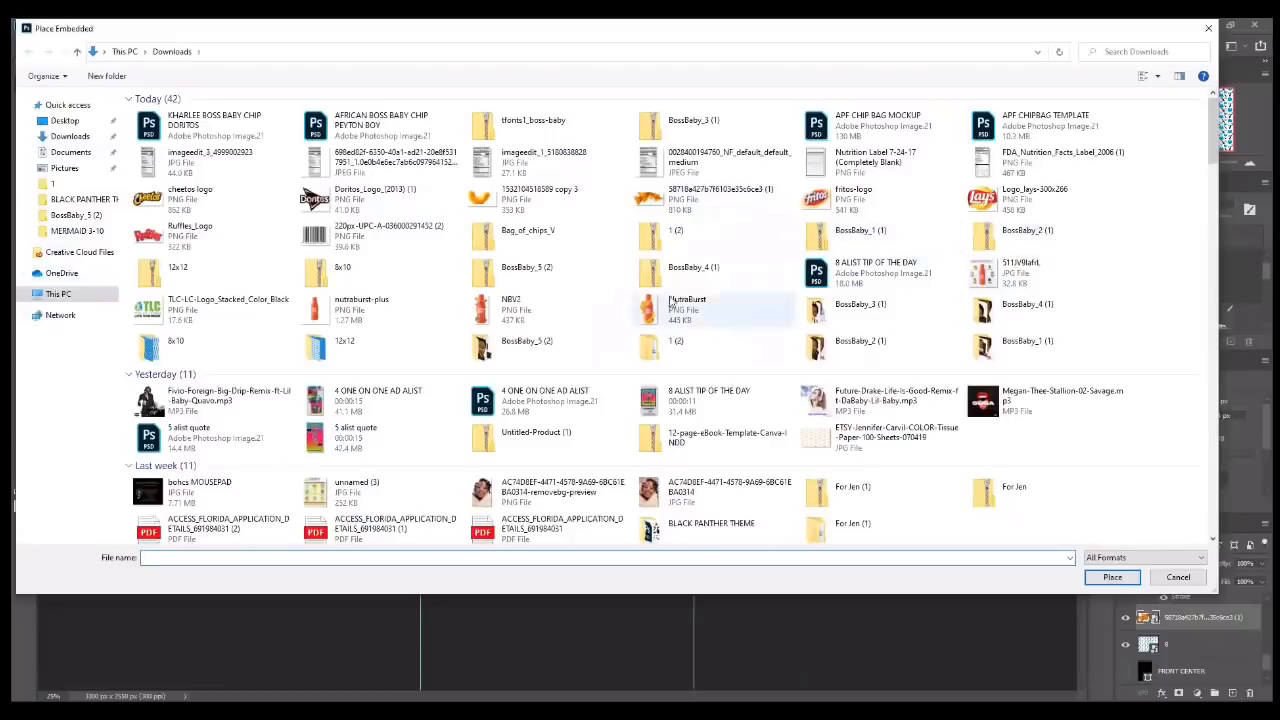
pyautogui.doubleClick(318, 200)
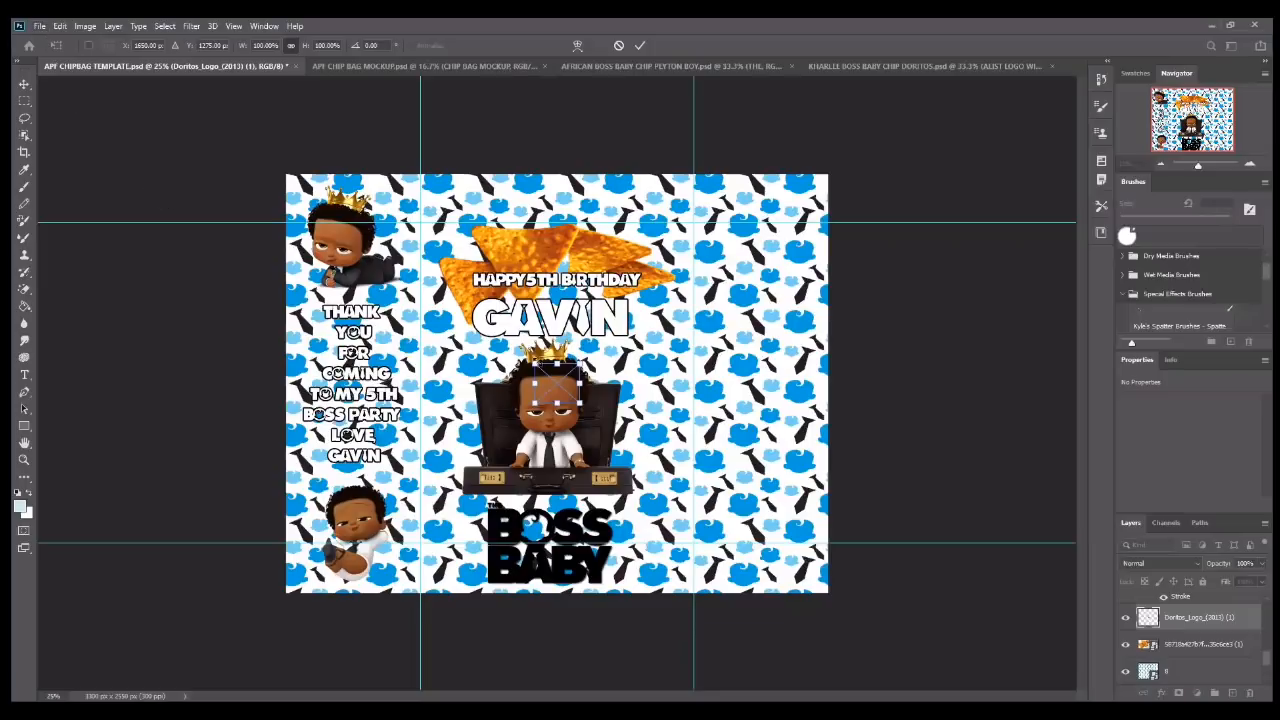
pyautogui.moveTo(535, 363); pyautogui.dragTo(408, 252)
pyautogui.moveTo(470, 354); pyautogui.dragTo(565, 250)
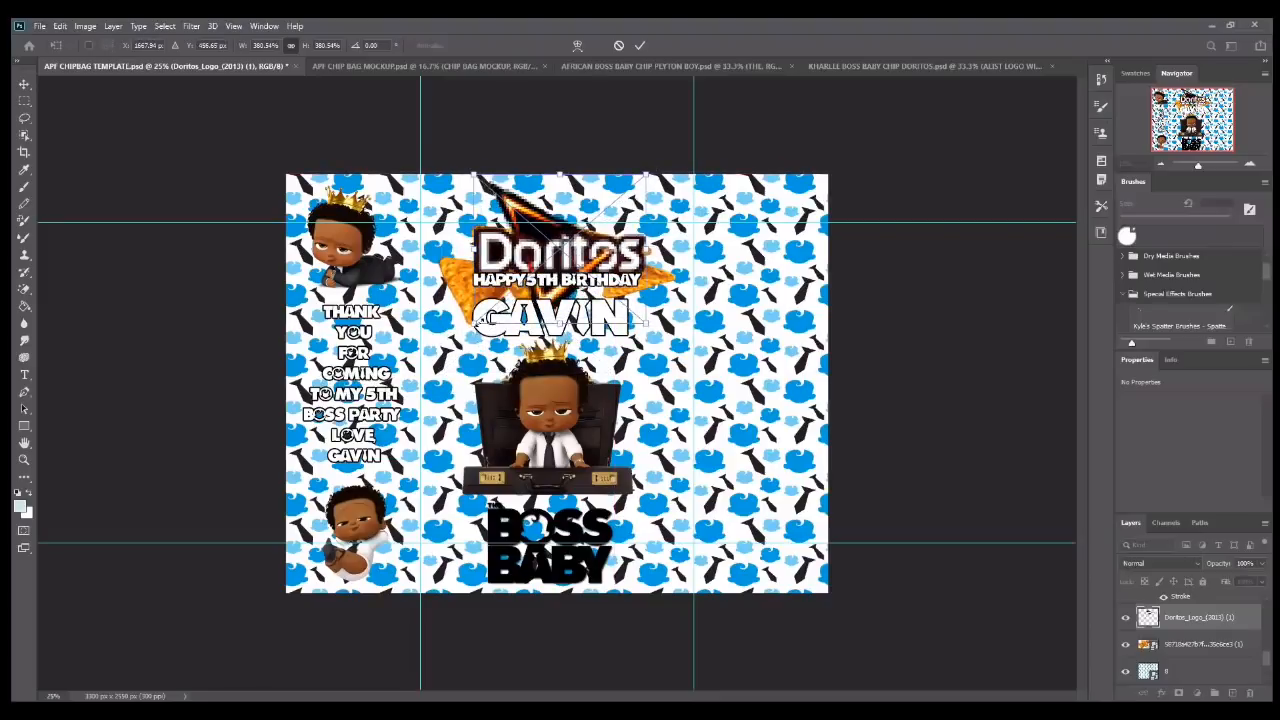
pyautogui.moveTo(477, 320); pyautogui.dragTo(474, 346)
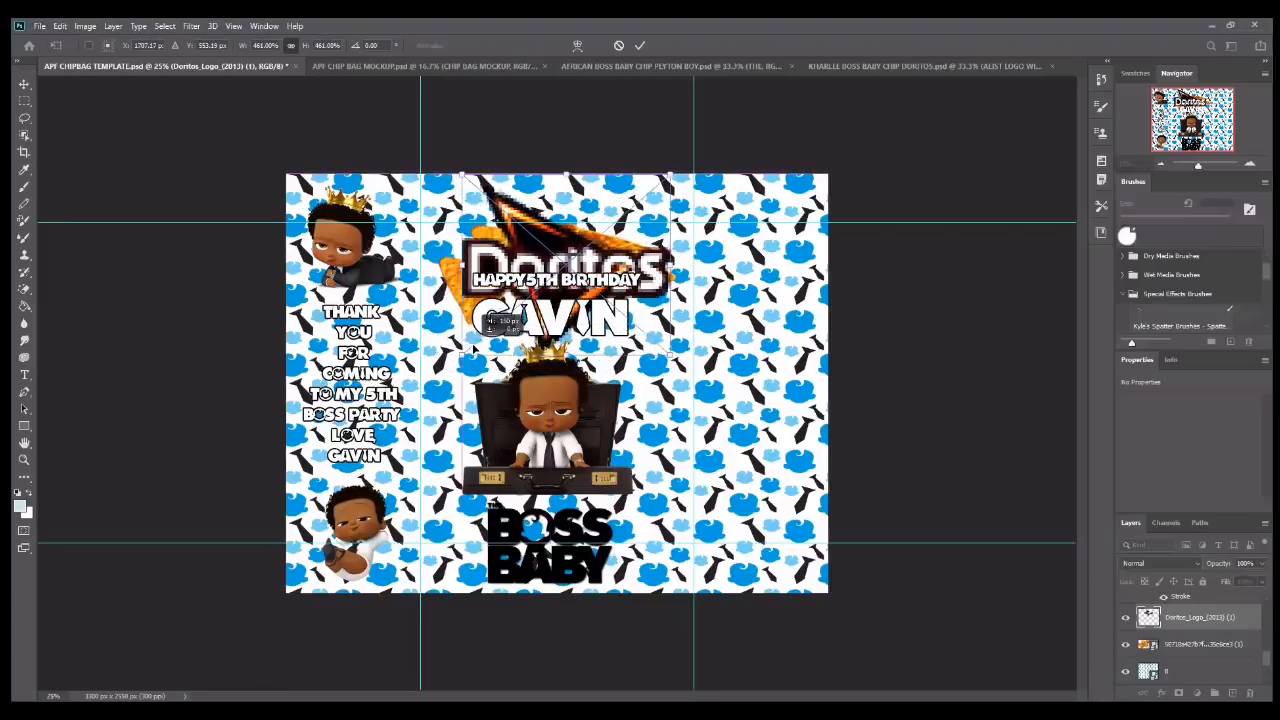
pyautogui.click(640, 45)
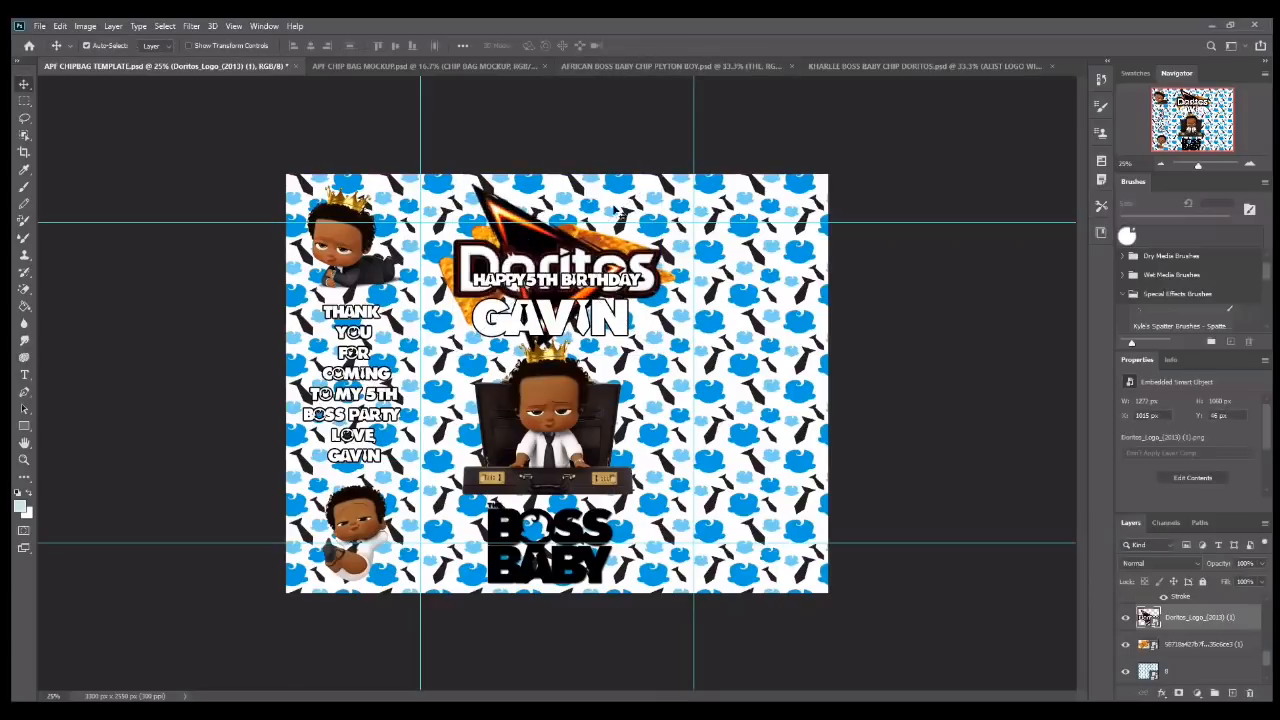
pyautogui.click(29, 48)
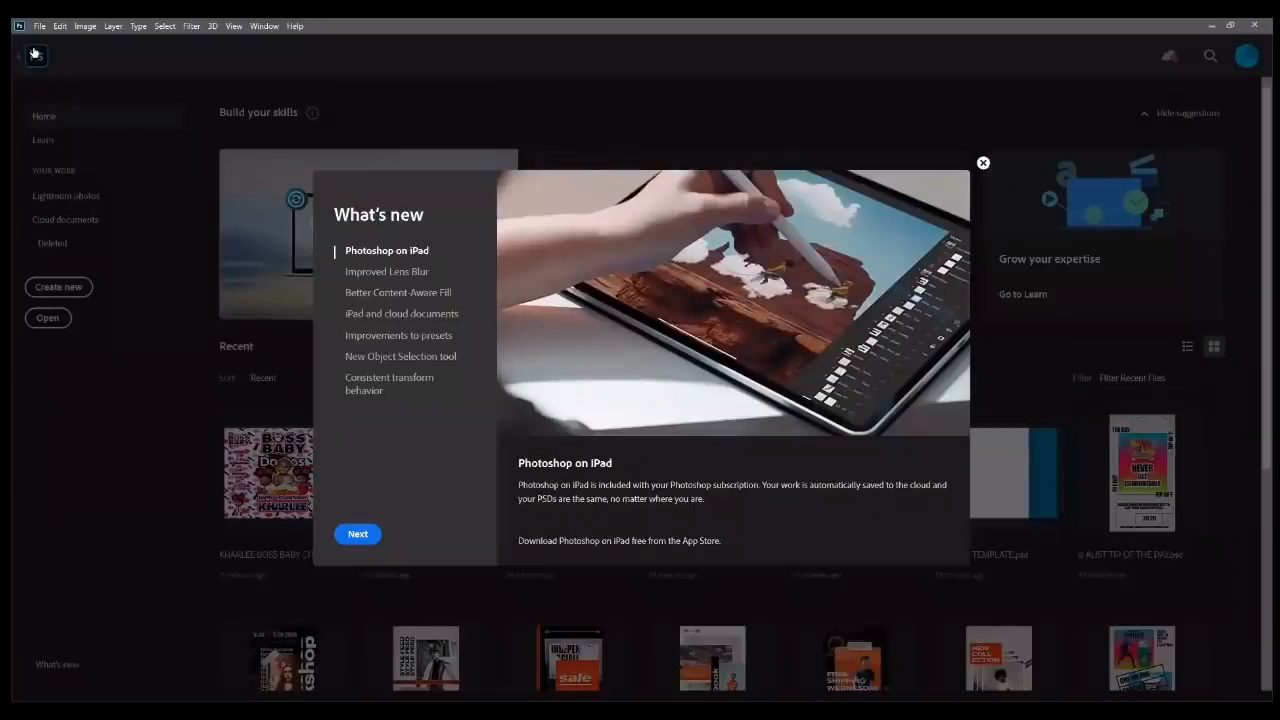
pyautogui.click(33, 49)
pyautogui.click(25, 58)
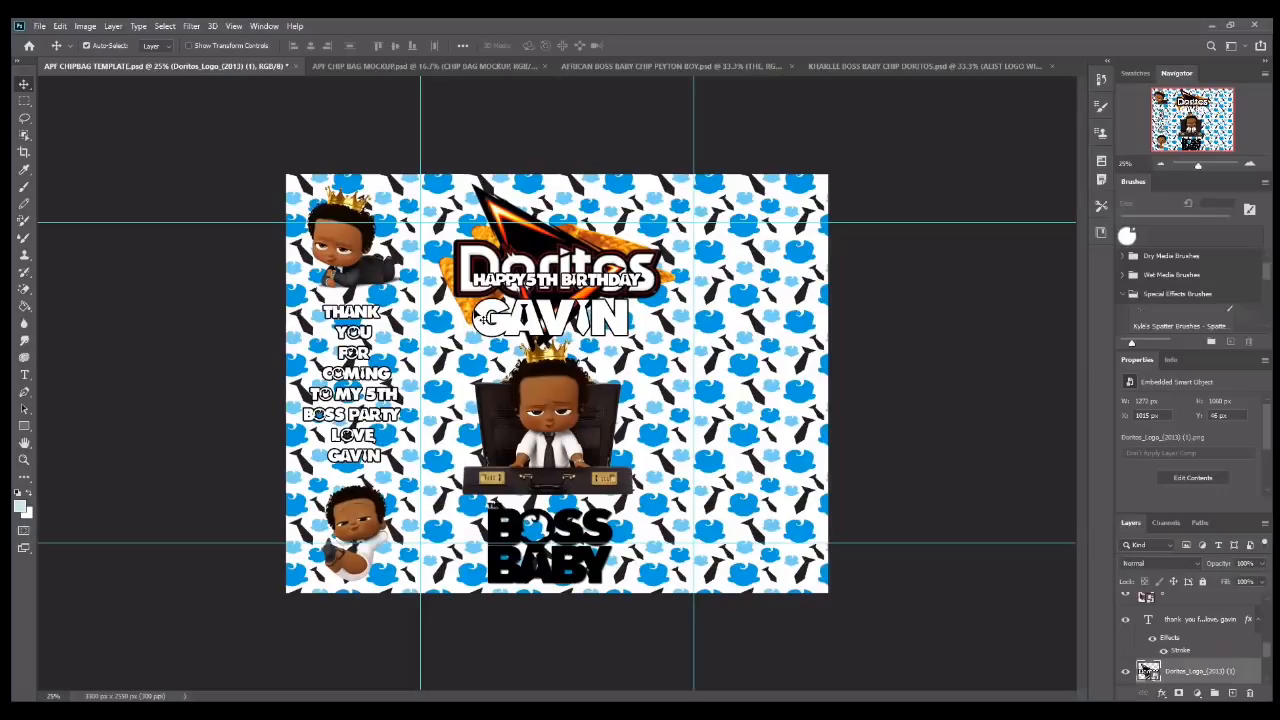
# - Move the tortilla chips and the Doritos logo down behind the briefcase baby
pyautogui.rightClick(470, 309)
pyautogui.click(493, 317)
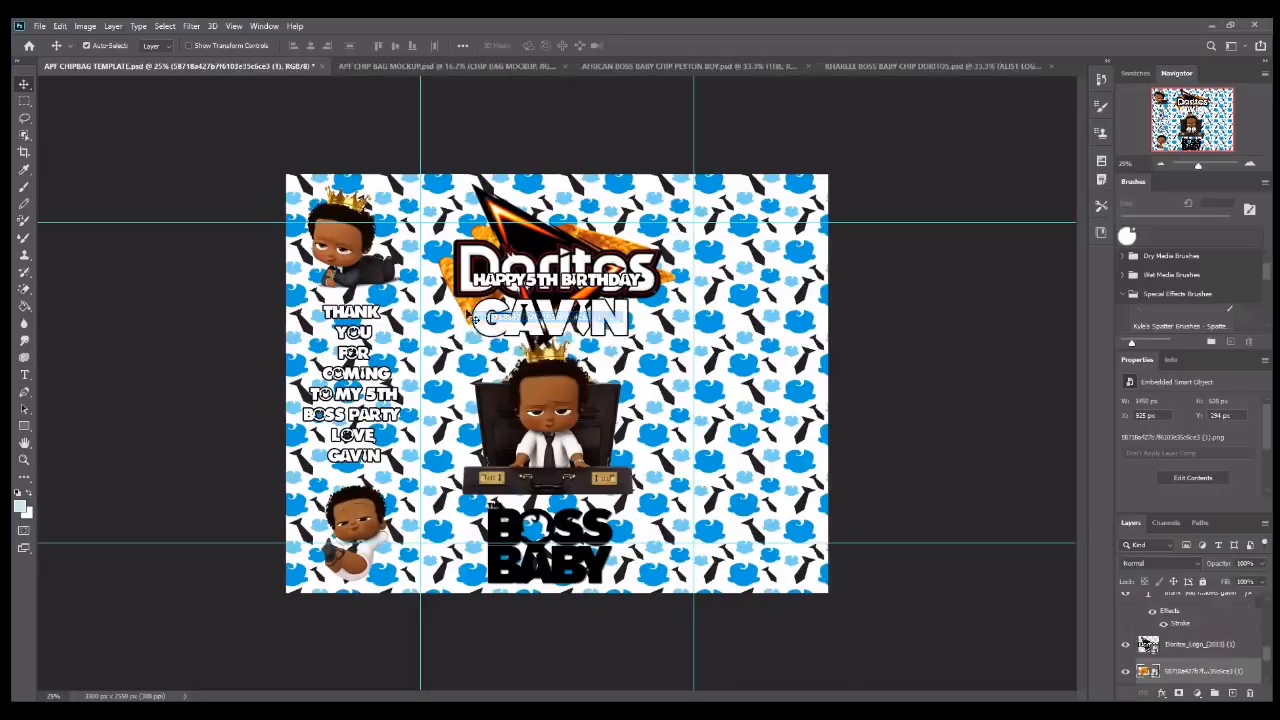
pyautogui.moveTo(474, 318); pyautogui.dragTo(476, 445)
pyautogui.rightClick(478, 277)
pyautogui.click(495, 288)
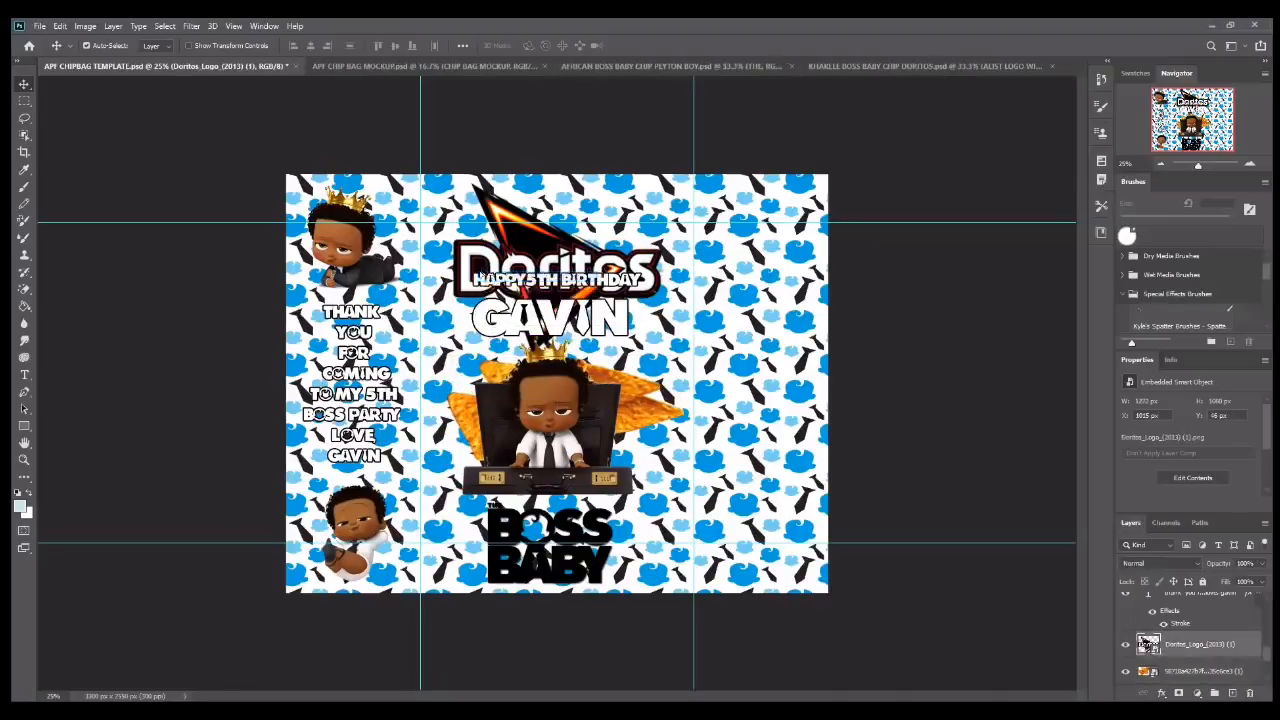
pyautogui.moveTo(478, 277); pyautogui.dragTo(471, 402)
# - Move the black Boss Baby logo to the top of the front panel and shift the briefcase baby up
pyautogui.rightClick(563, 541)
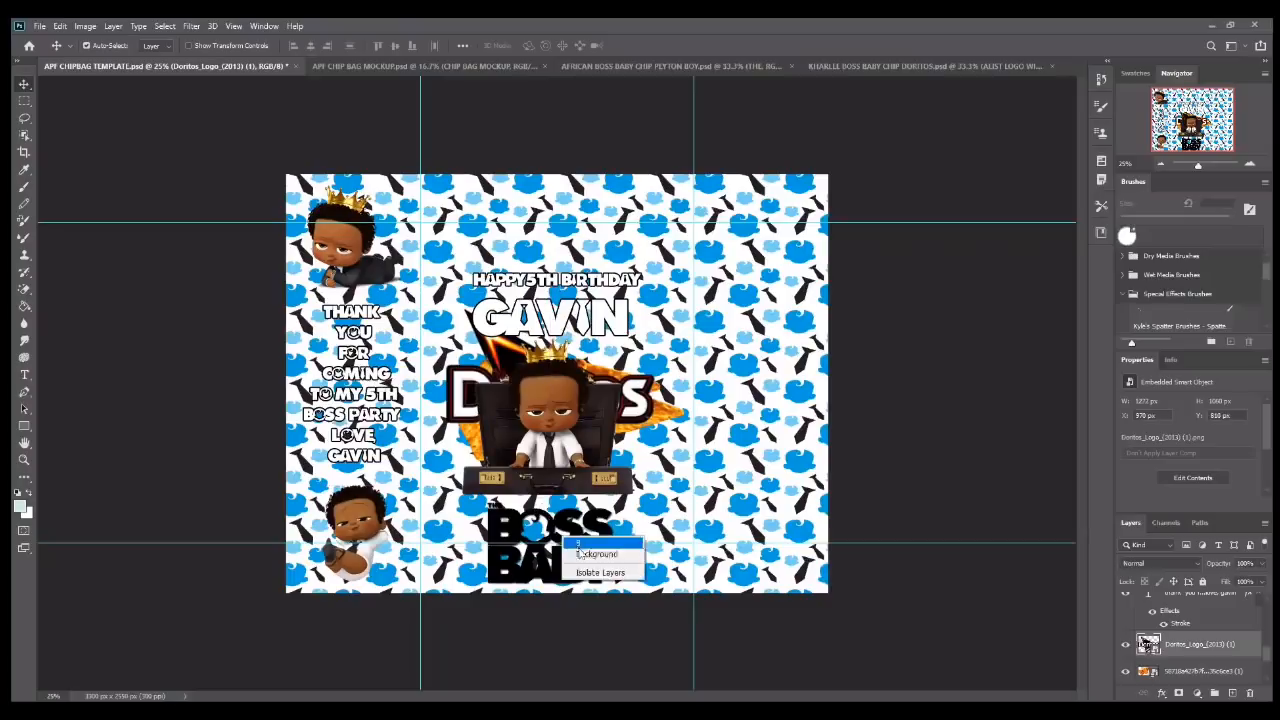
pyautogui.click(585, 544)
pyautogui.moveTo(560, 577); pyautogui.dragTo(557, 197)
pyautogui.rightClick(543, 427)
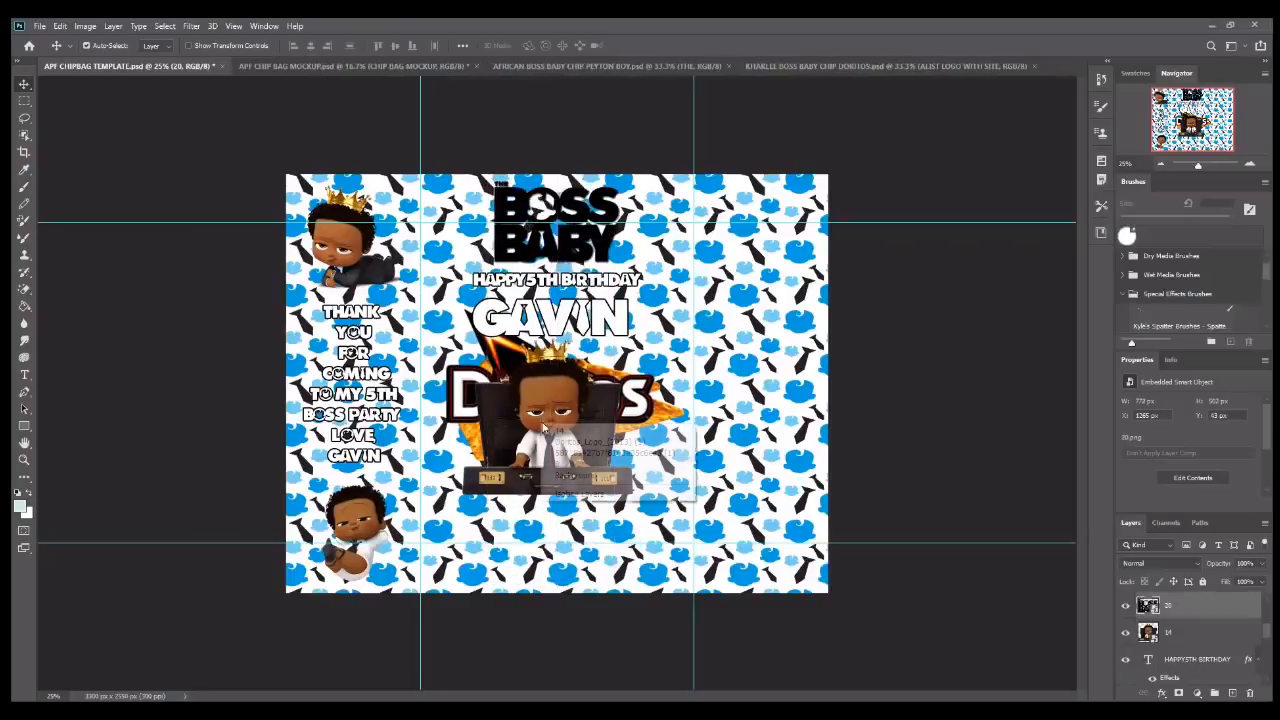
pyautogui.click(578, 455)
pyautogui.moveTo(563, 403); pyautogui.dragTo(566, 342)
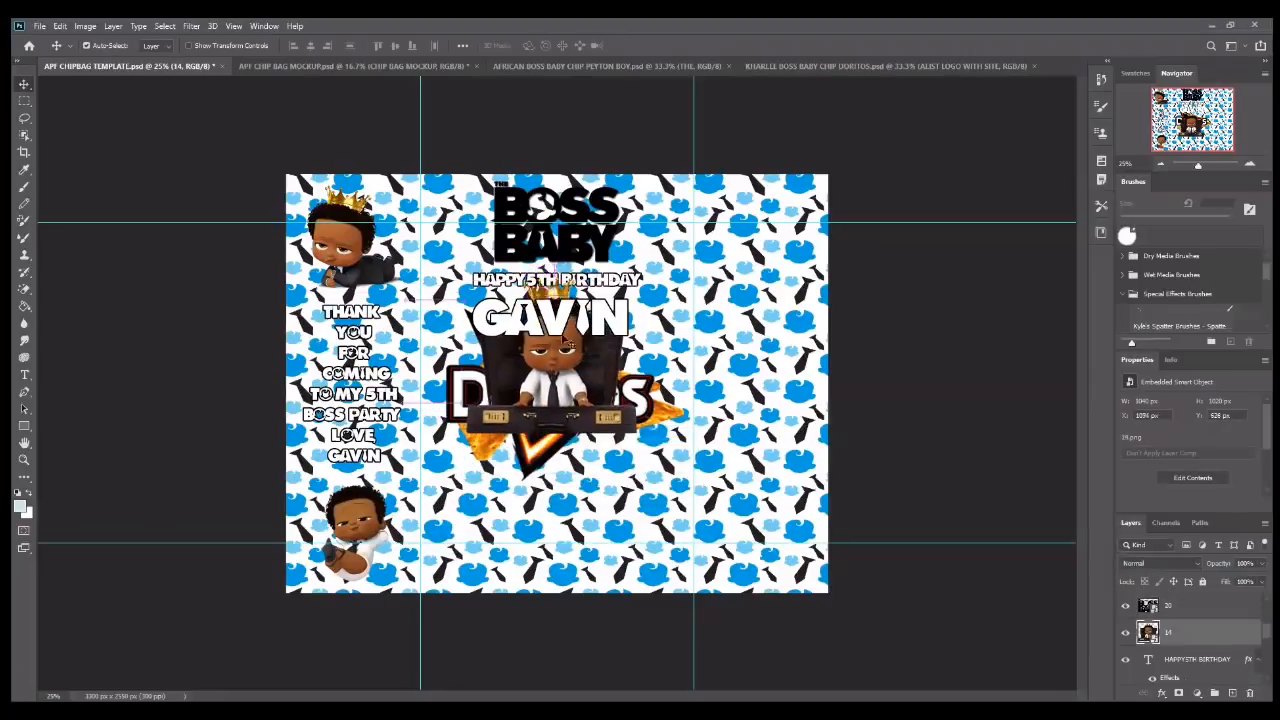
# - Move the child's name to the bottom of the front panel and the birthday title directly above it
pyautogui.rightClick(566, 342)
pyautogui.click(585, 322)
pyautogui.moveTo(585, 300); pyautogui.dragTo(584, 542)
pyautogui.rightClick(543, 290)
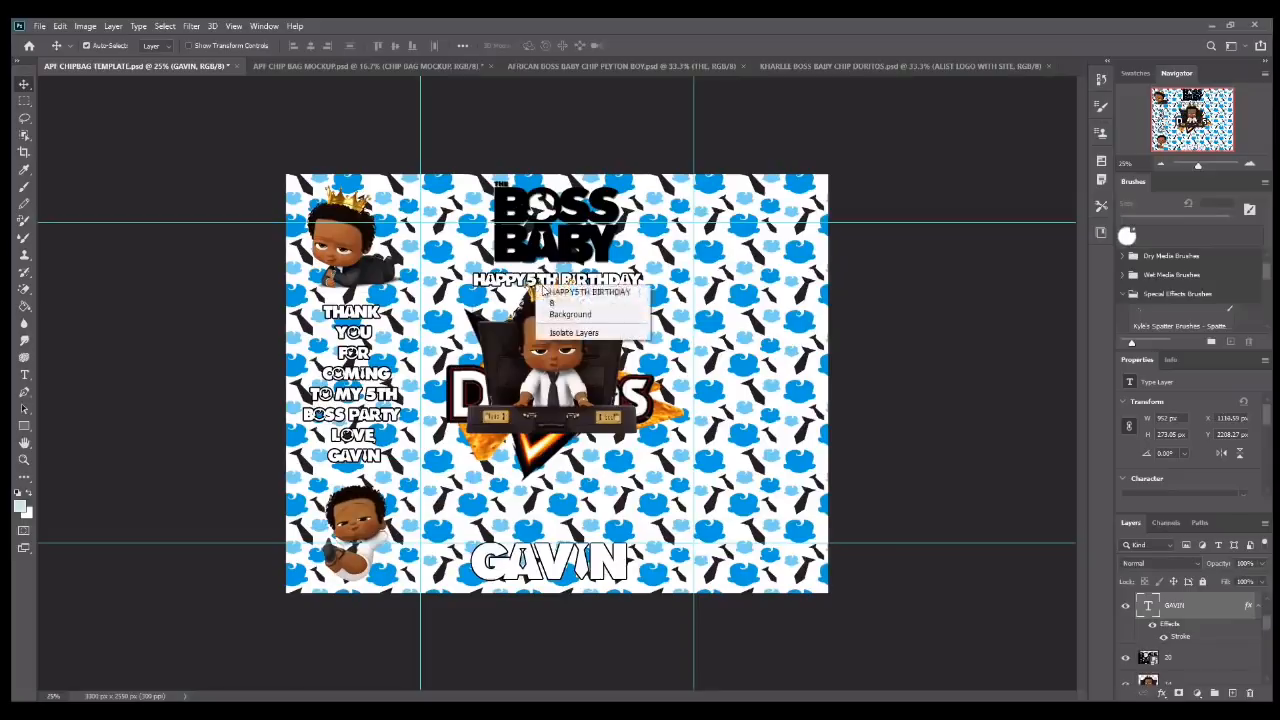
pyautogui.click(580, 292)
pyautogui.moveTo(555, 285); pyautogui.dragTo(550, 495)
# - Move the briefcase baby down so it sits just above the birthday title
pyautogui.rightClick(527, 380)
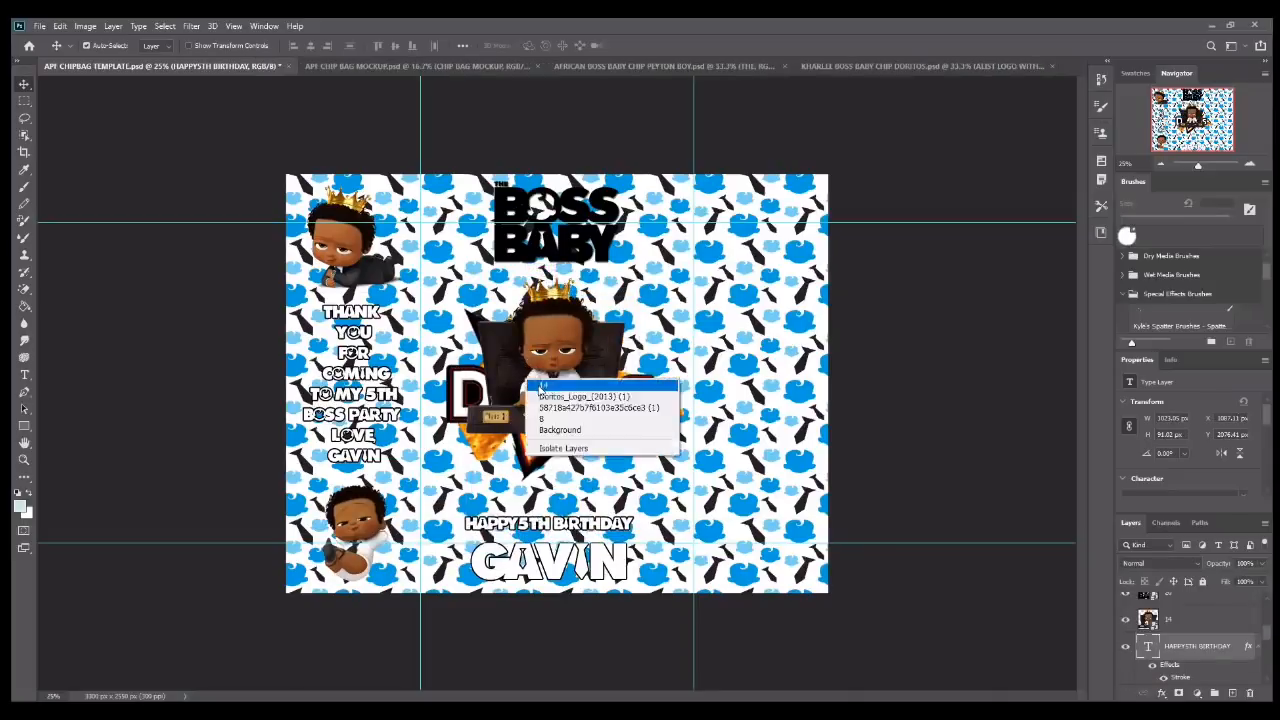
pyautogui.click(541, 387)
pyautogui.moveTo(541, 397); pyautogui.dragTo(549, 470)
# - Move the Doritos logo up between the Boss Baby logo and the baby, with the tortilla chips behind it
pyautogui.rightClick(505, 349)
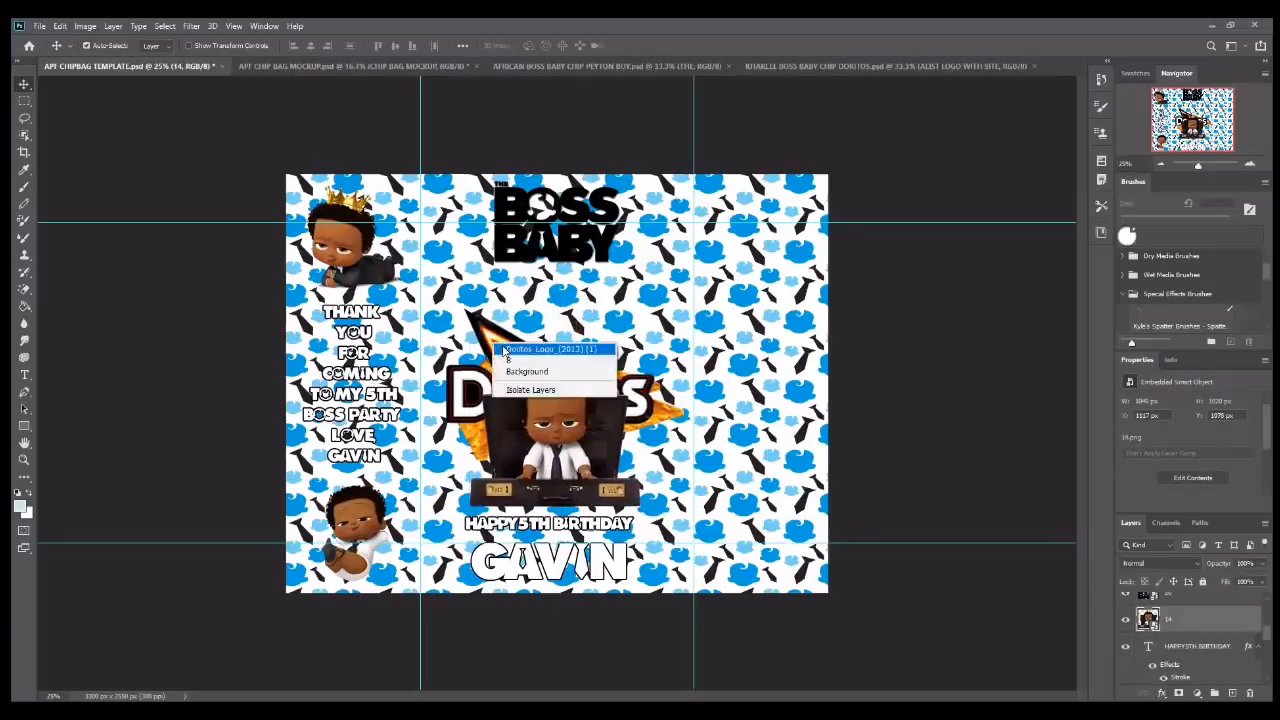
pyautogui.click(505, 349)
pyautogui.moveTo(505, 350)
pyautogui.mouseDown()
pyautogui.moveTo(493, 285)
pyautogui.moveTo(495, 340)
pyautogui.moveTo(500, 325)
pyautogui.moveTo(512, 331)
pyautogui.mouseUp()
pyautogui.rightClick(465, 419)
pyautogui.click(476, 427)
pyautogui.moveTo(476, 427); pyautogui.dragTo(457, 355)
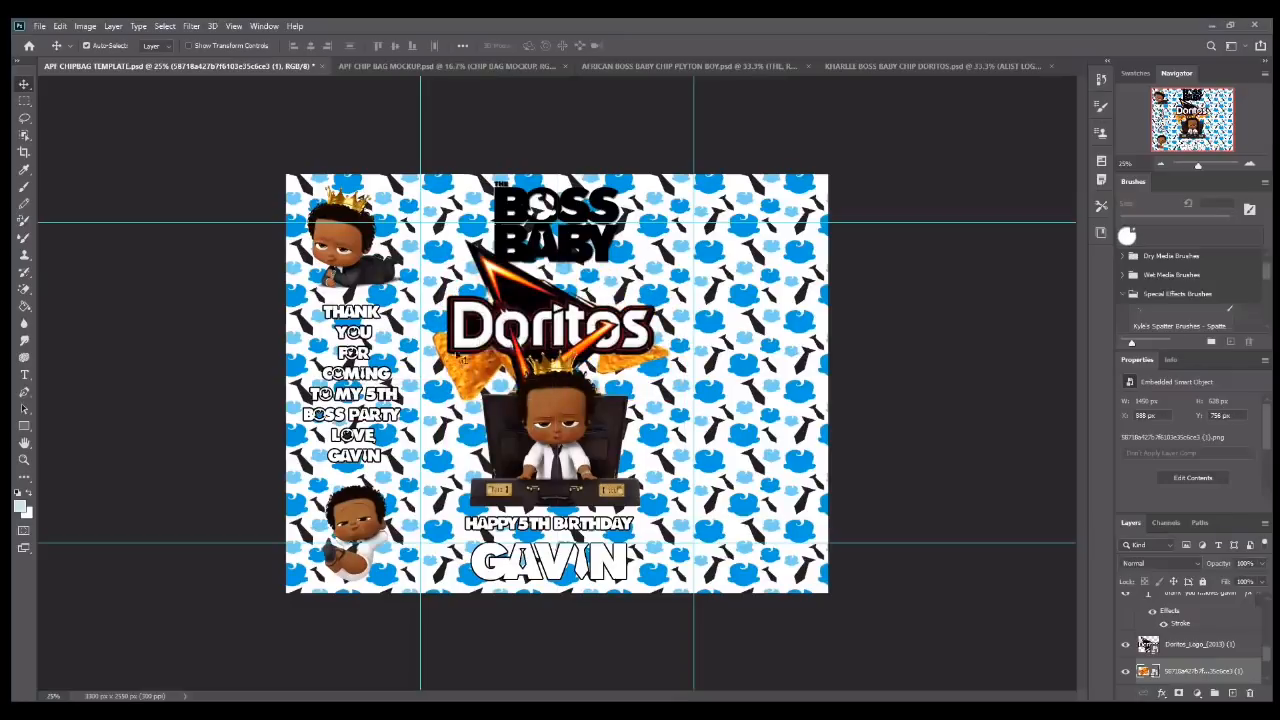
# - Enlarge the tortilla chips image to about 25% and shift it up so the chips frame the Doritos logo
pyautogui.click(60, 26)
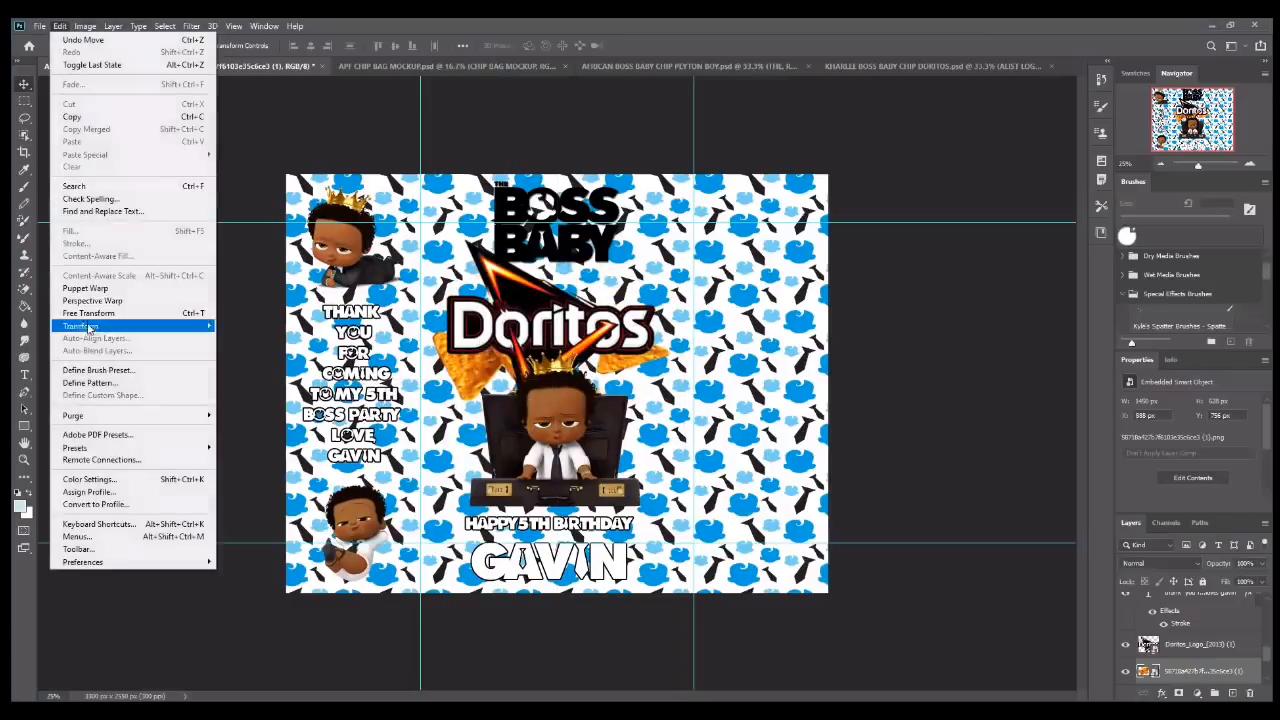
pyautogui.click(90, 327)
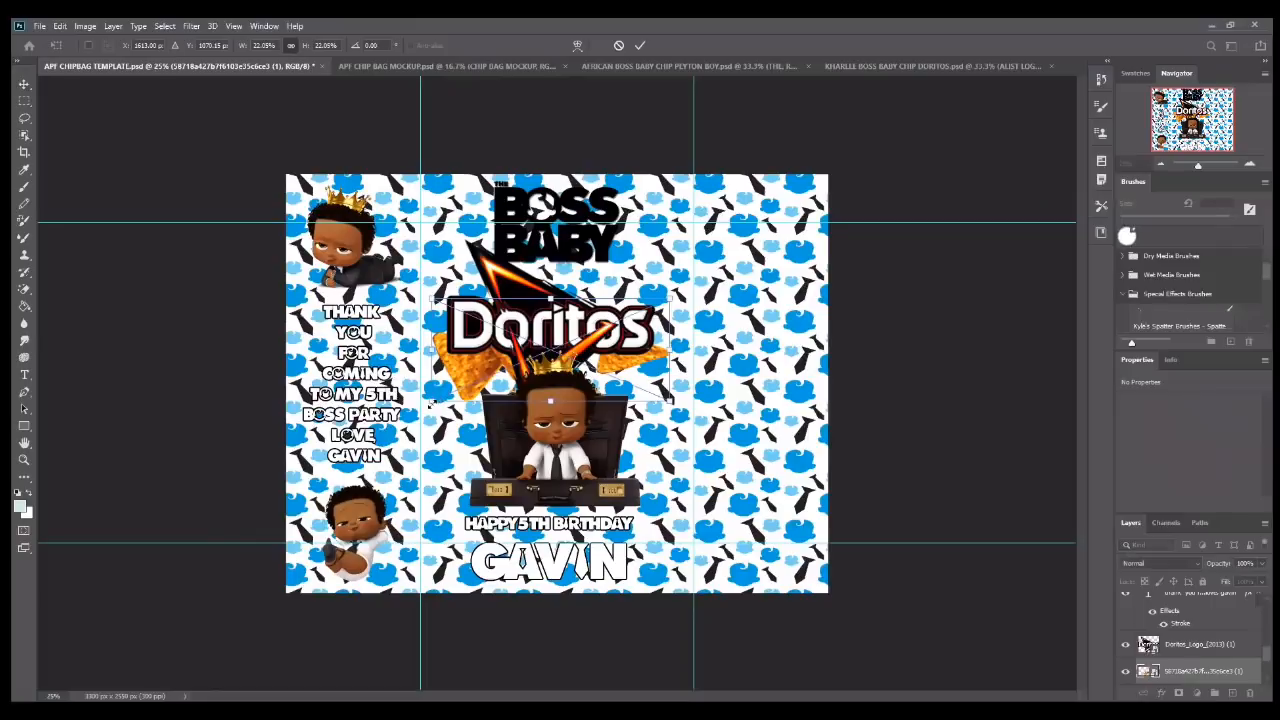
pyautogui.moveTo(430, 403); pyautogui.dragTo(458, 385)
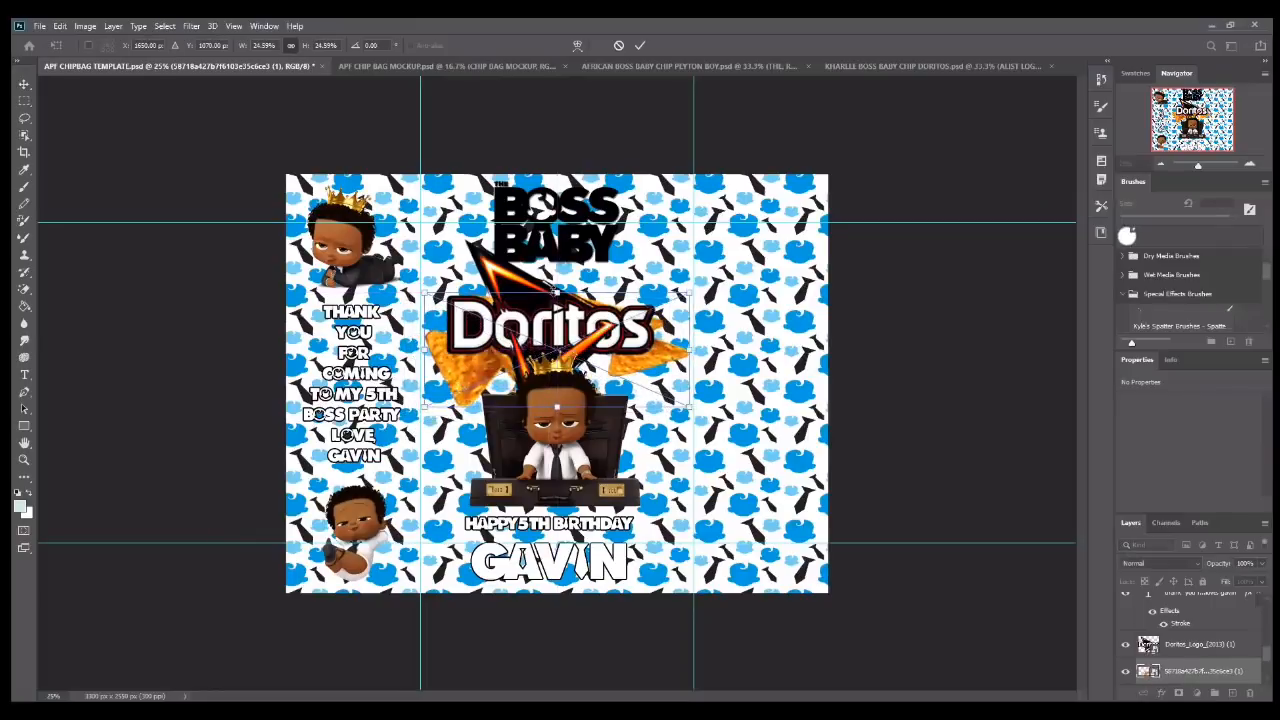
pyautogui.moveTo(556, 294)
pyautogui.mouseDown()
pyautogui.moveTo(556, 264)
pyautogui.moveTo(564, 272)
pyautogui.mouseUp()
pyautogui.press('Return')
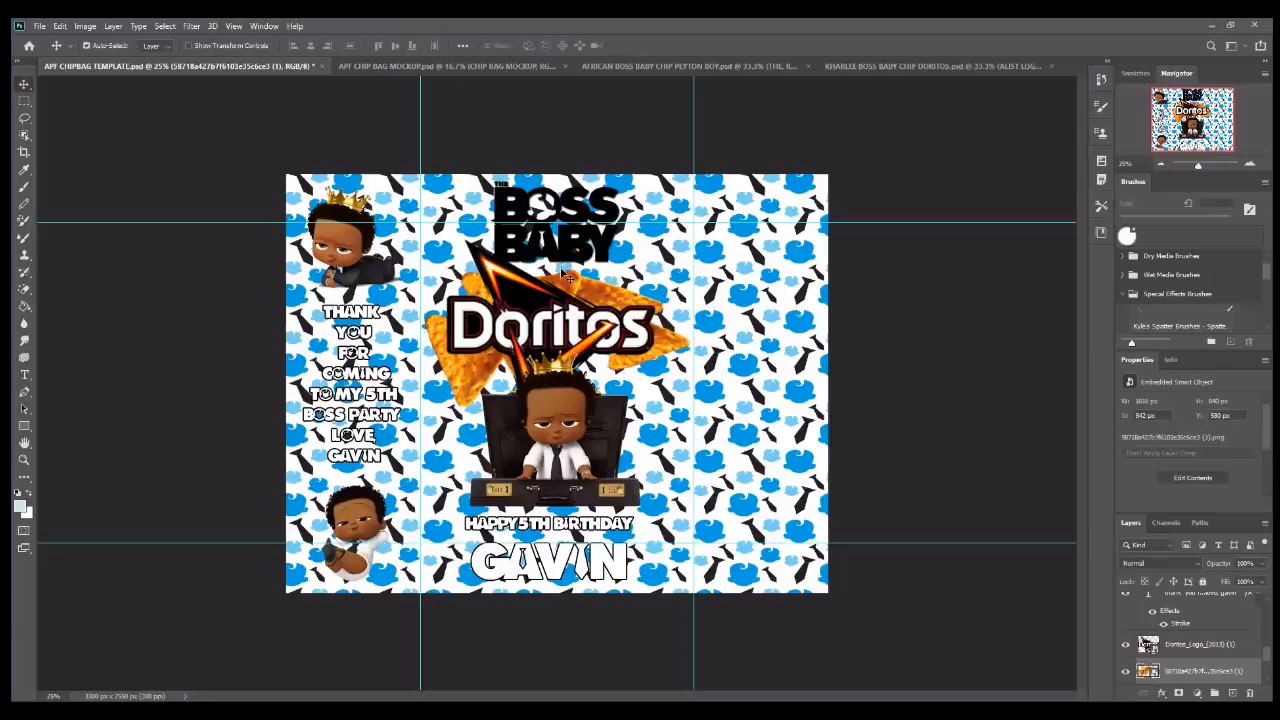
# - Move the briefcase baby up so its crown overlaps the Doritos logo
pyautogui.rightClick(566, 406)
pyautogui.click(568, 418)
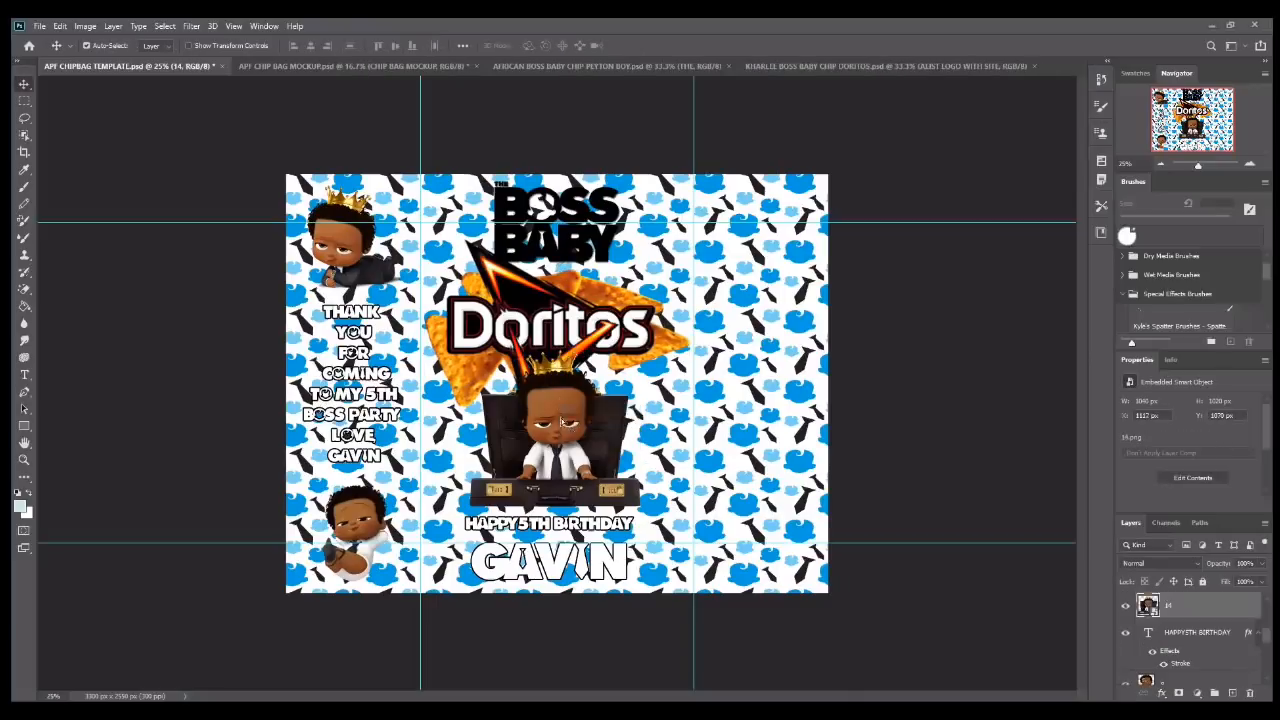
pyautogui.moveTo(561, 421); pyautogui.dragTo(565, 392)
# - Add a space after HAPPY in the birthday title and set its font size to 32 pt
pyautogui.rightClick(560, 535)
pyautogui.click(582, 545)
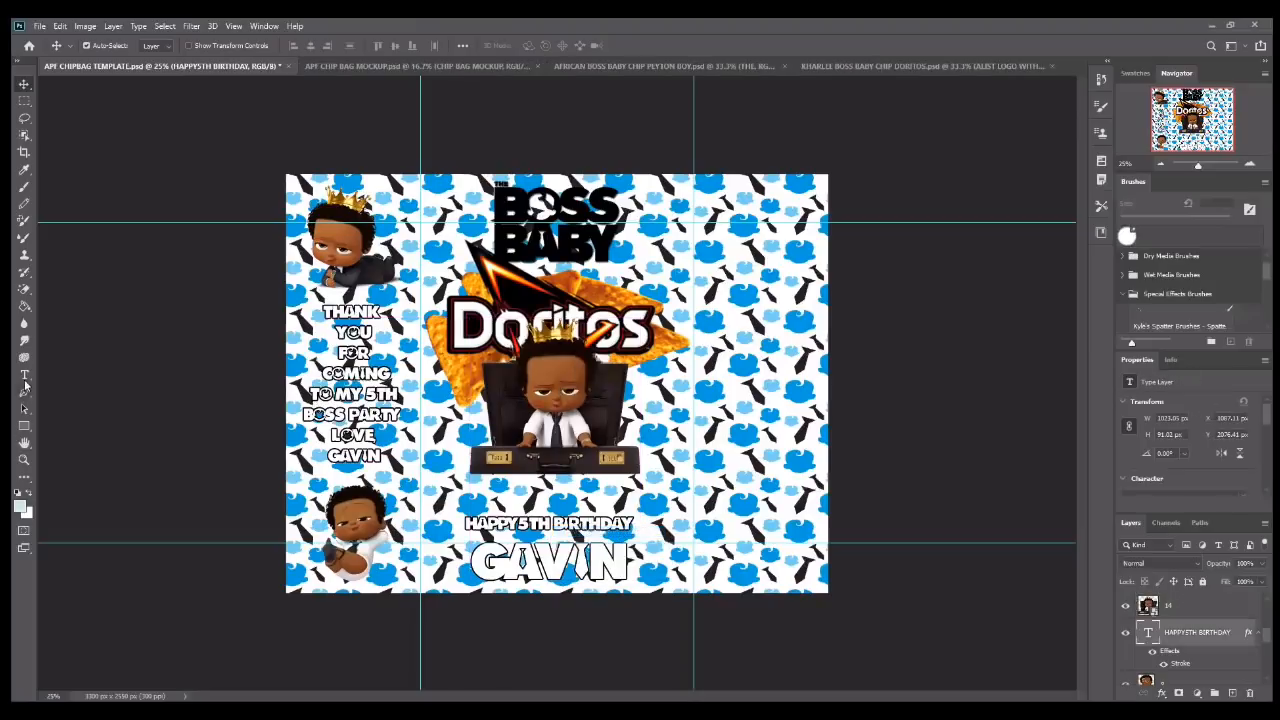
pyautogui.click(24, 374)
pyautogui.click(520, 524)
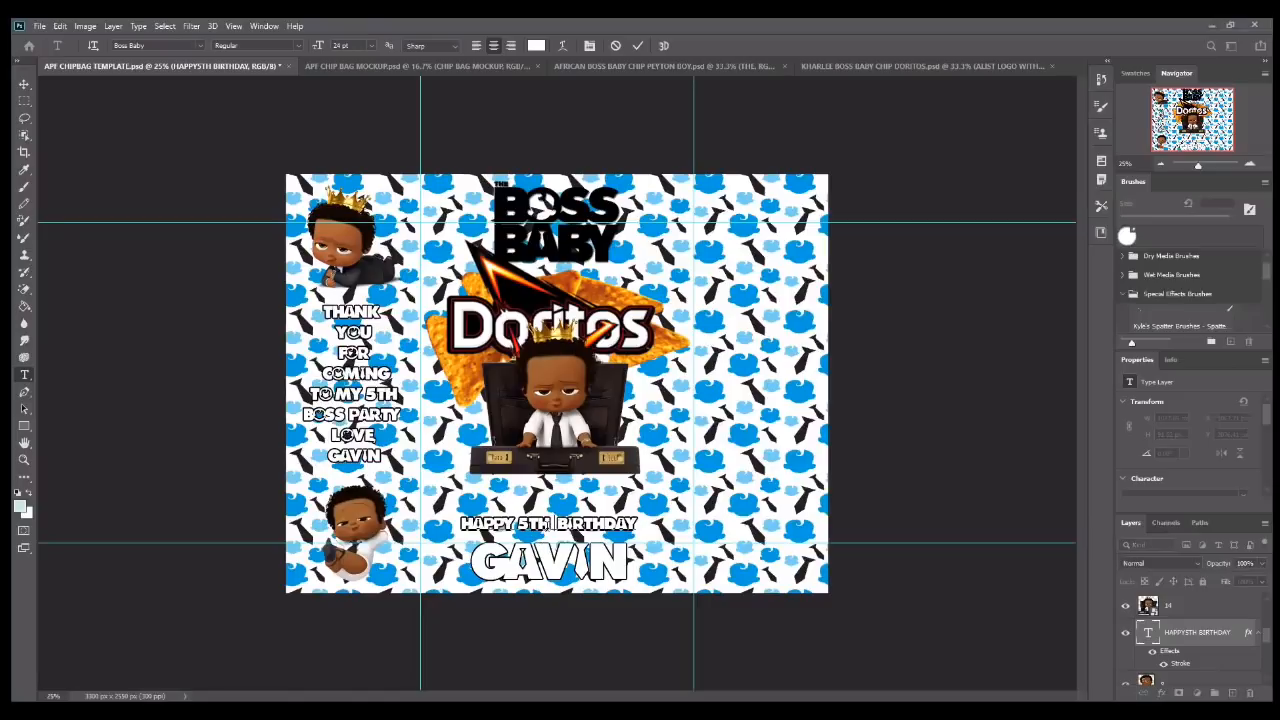
pyautogui.tripleClick(540, 523)
pyautogui.click(371, 45)
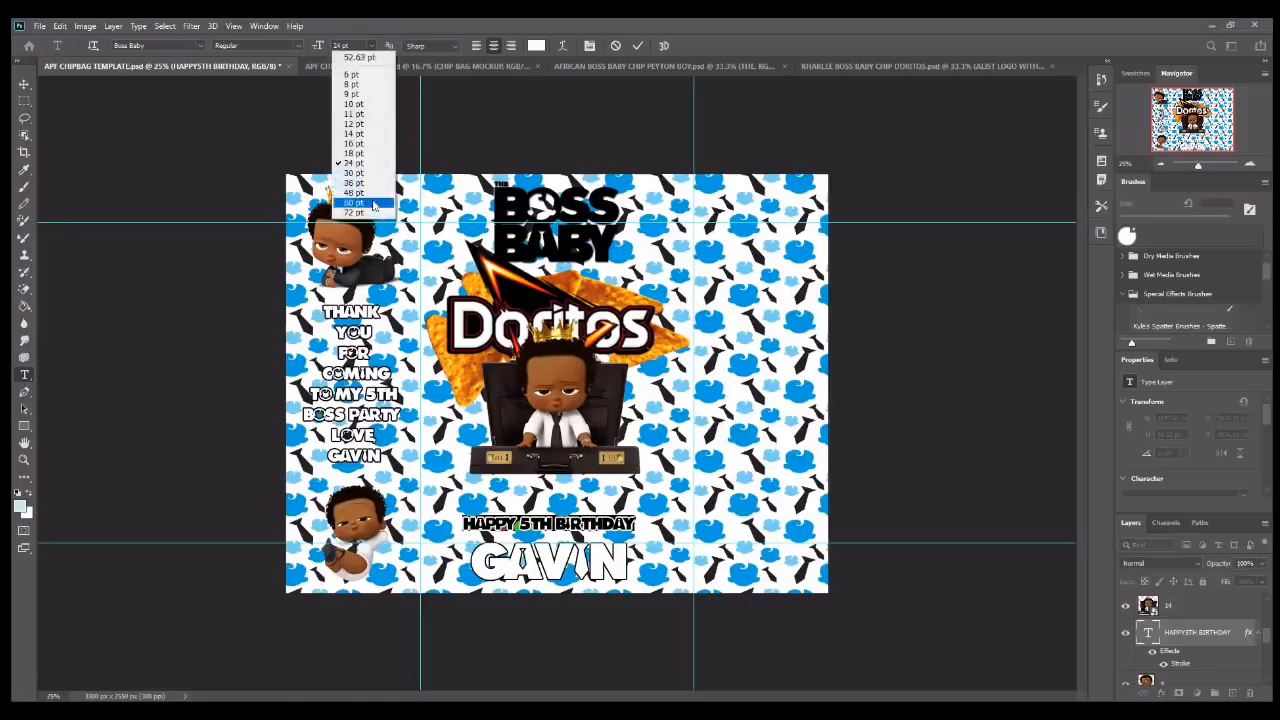
pyautogui.click(355, 183)
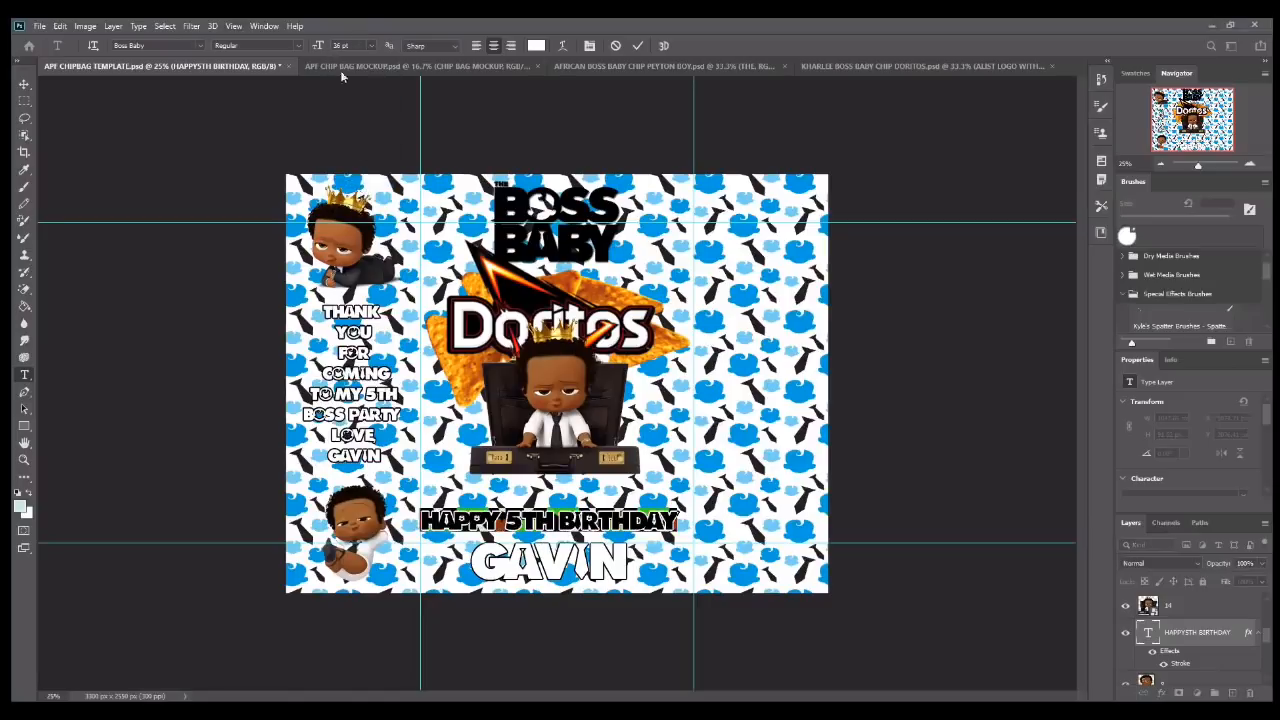
pyautogui.write('32')
pyautogui.press('Return')
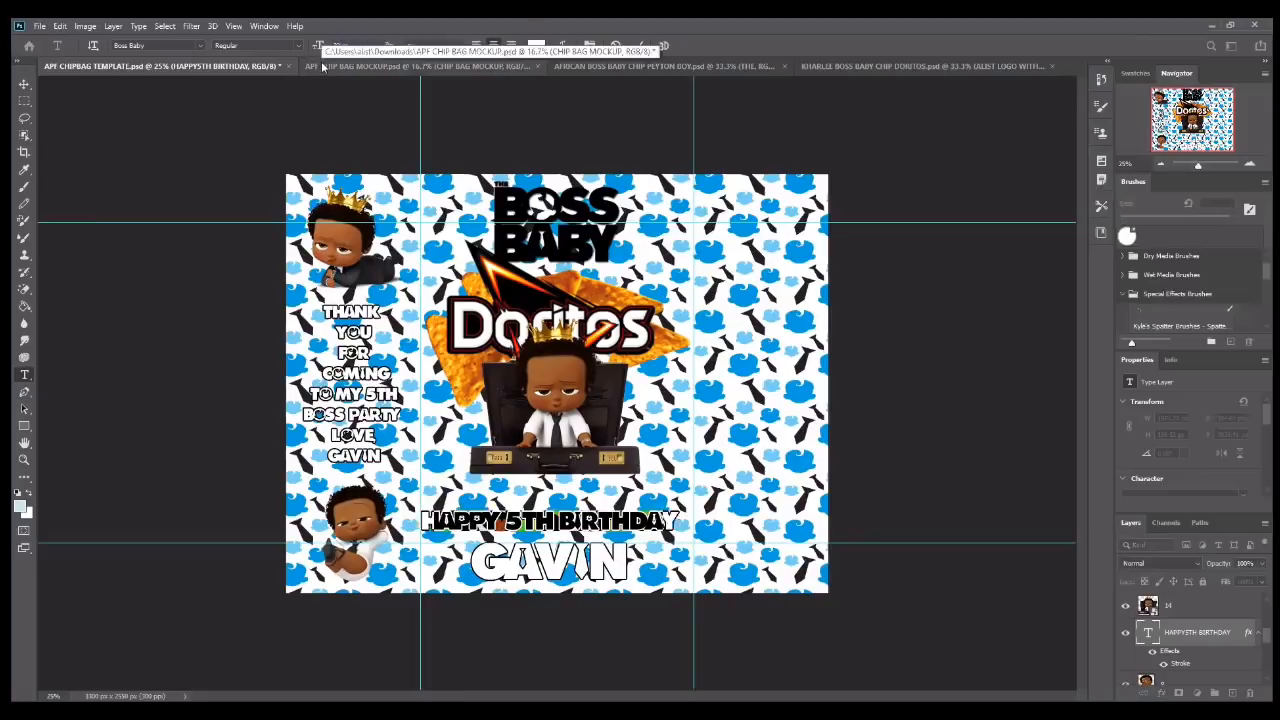
pyautogui.click(25, 88)
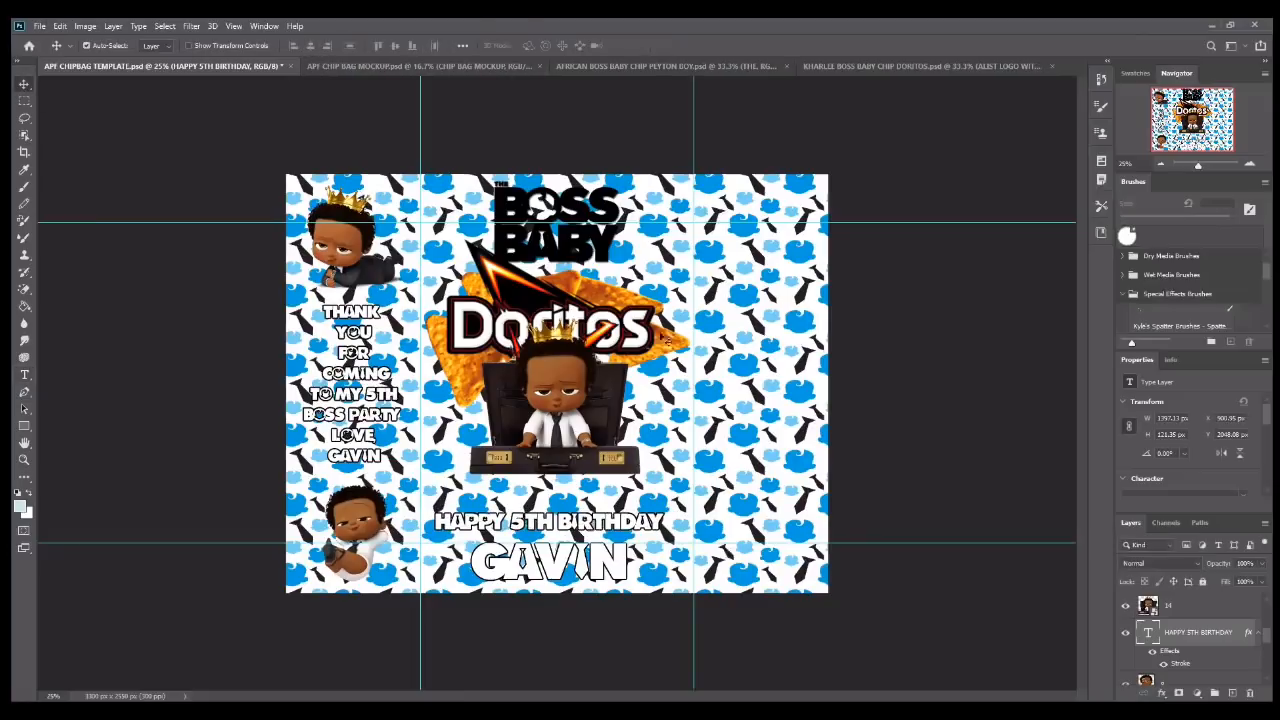
# - Move the birthday title up and slightly right, leaving more room above the child's name
pyautogui.rightClick(578, 527)
pyautogui.click(592, 532)
pyautogui.moveTo(578, 523)
pyautogui.mouseDown()
pyautogui.moveTo(581, 495)
pyautogui.moveTo(593, 506)
pyautogui.mouseUp()
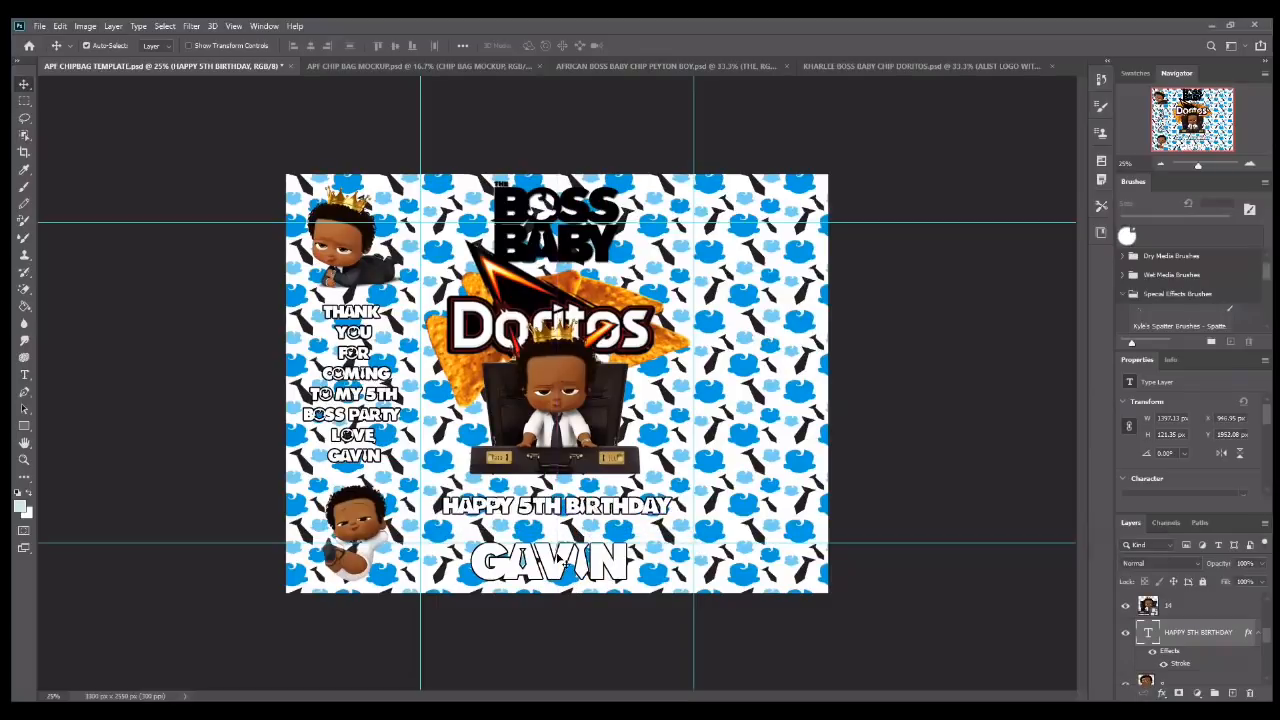
# - Set the child's name on the front panel to 90 pt and nudge it right beneath the birthday title
pyautogui.click(24, 376)
pyautogui.doubleClick(535, 564)
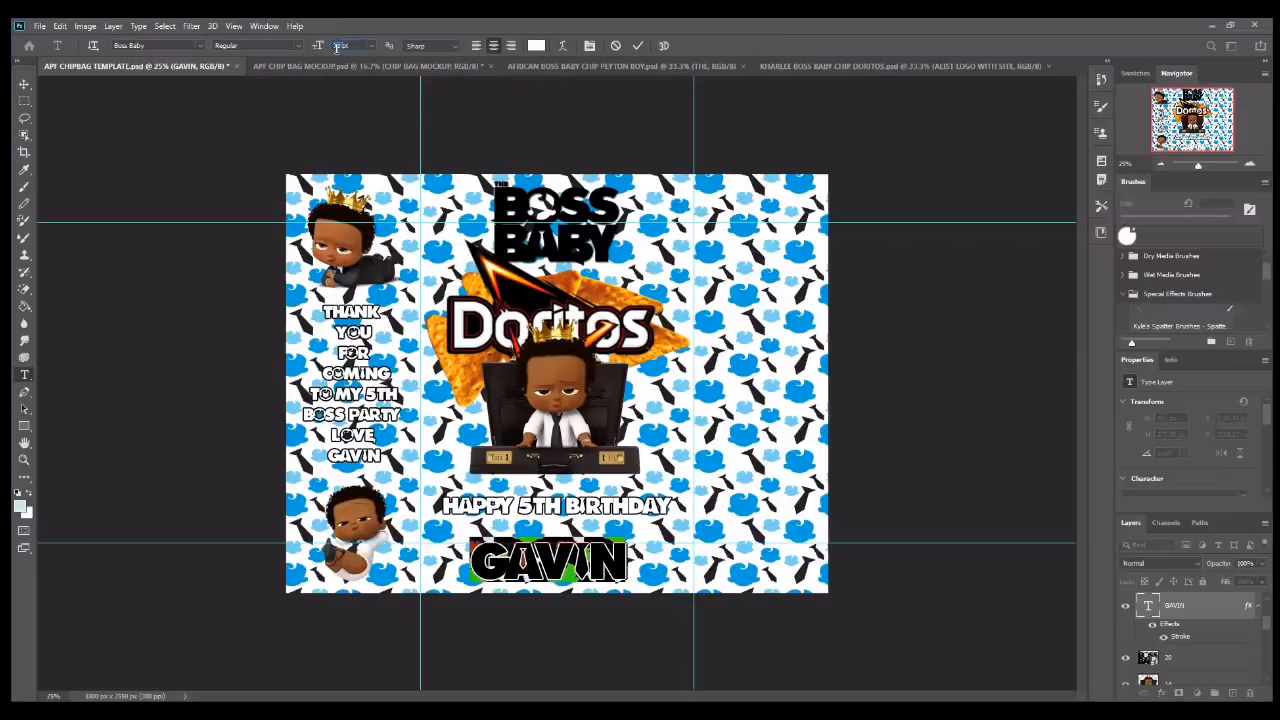
pyautogui.write('90')
pyautogui.press('Return')
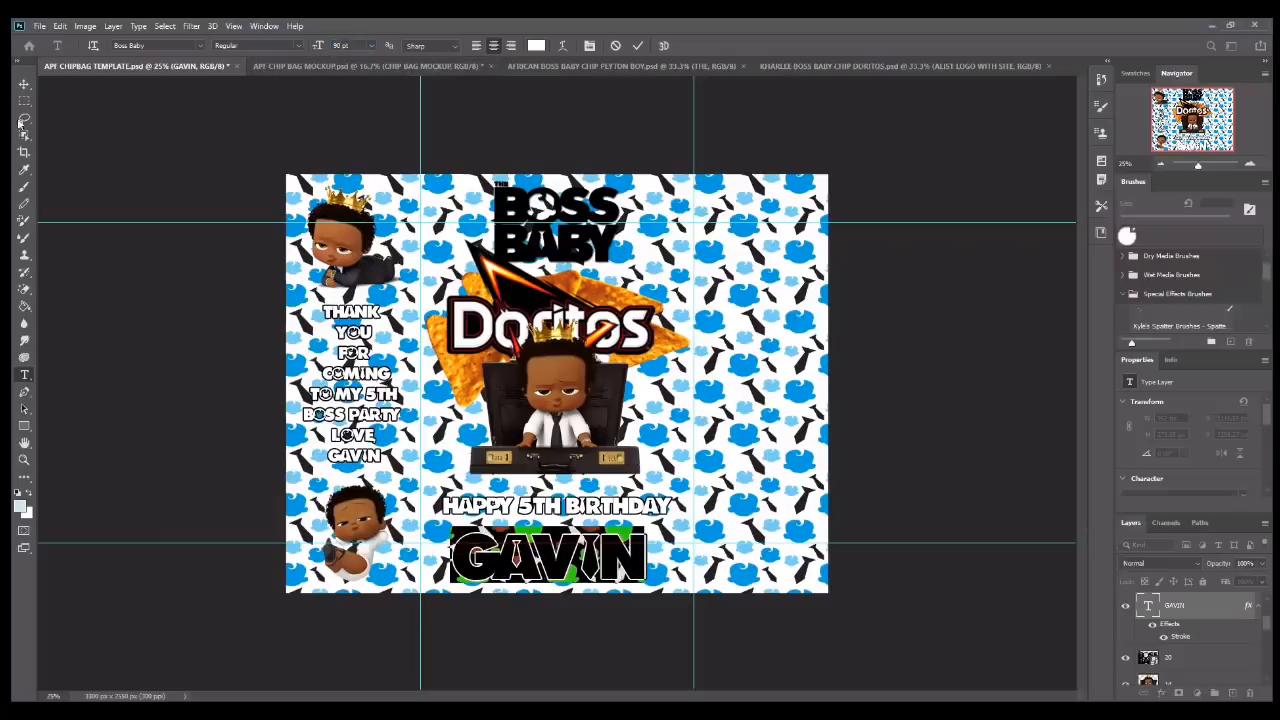
pyautogui.click(24, 84)
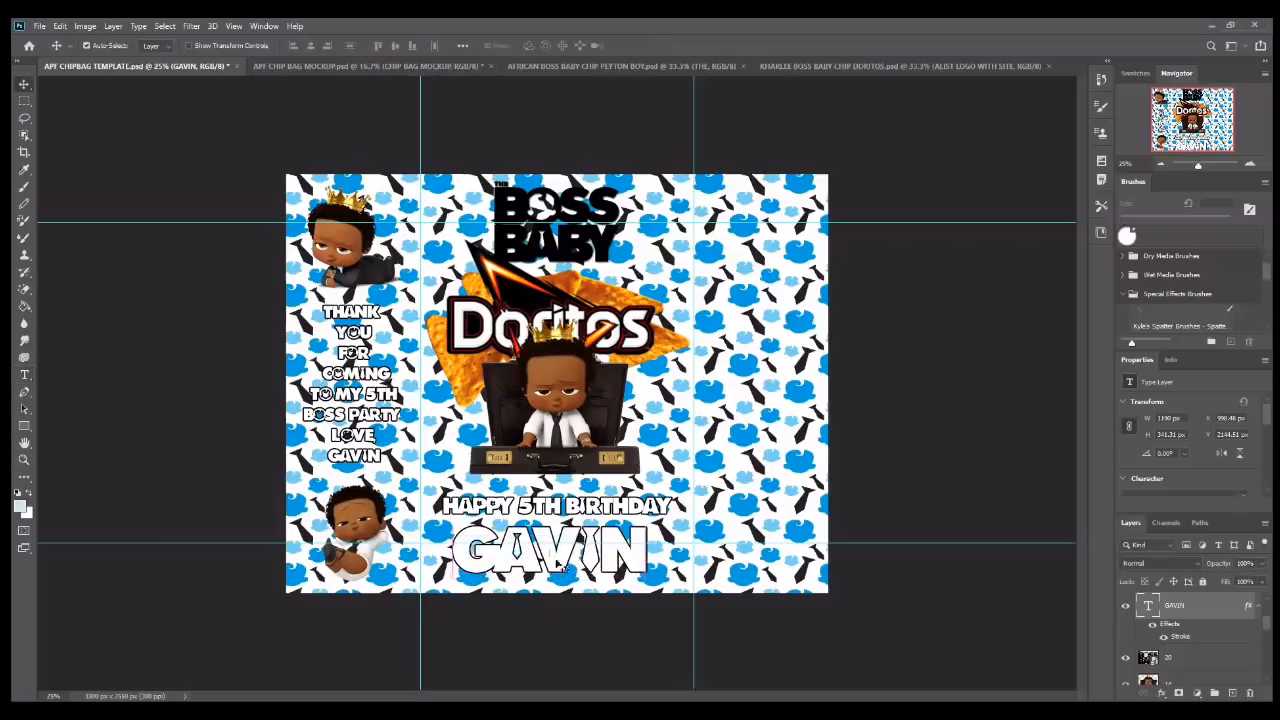
pyautogui.moveTo(583, 560); pyautogui.dragTo(587, 562)
# - Move the tortilla chips down and lower the briefcase baby to just above the birthday title
pyautogui.rightClick(515, 214)
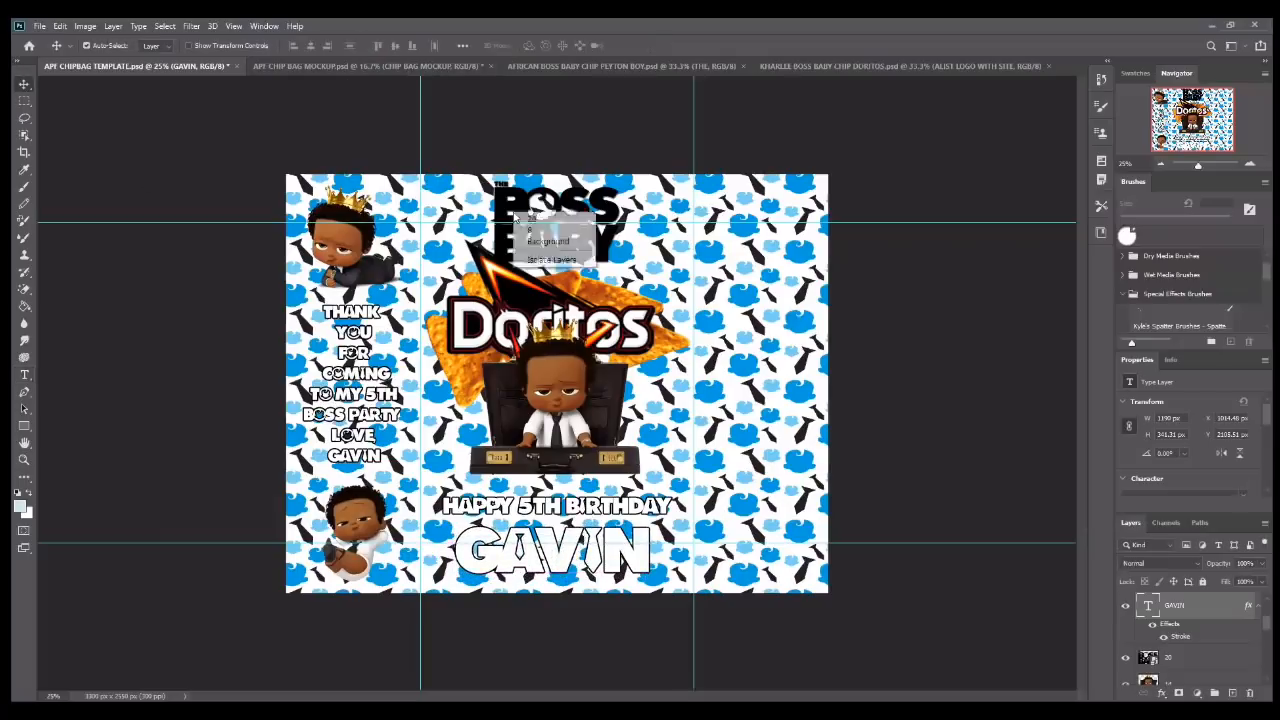
pyautogui.click(532, 229)
pyautogui.moveTo(471, 378); pyautogui.dragTo(553, 432)
pyautogui.rightClick(537, 408)
pyautogui.click(553, 418)
# - Lower the Doritos logo onto the chips and move the Boss Baby logo slightly down above it
pyautogui.rightClick(561, 322)
pyautogui.click(576, 338)
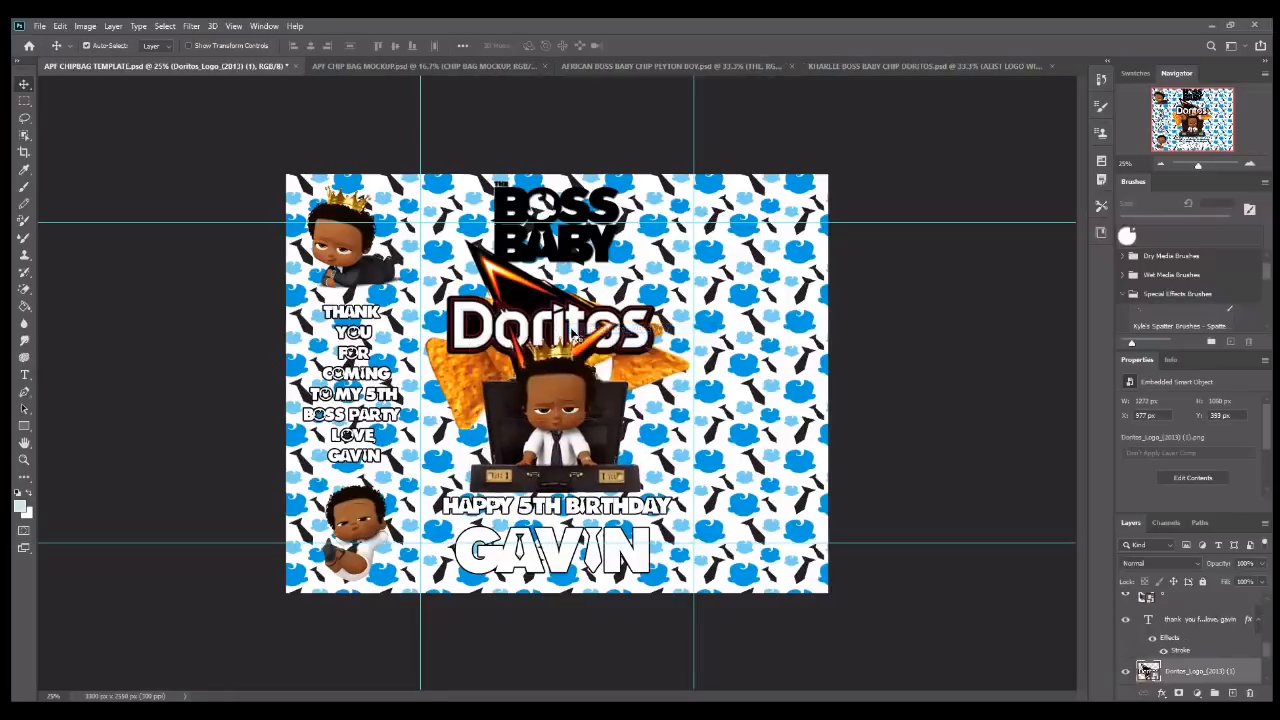
pyautogui.rightClick(575, 331)
pyautogui.click(586, 336)
pyautogui.moveTo(575, 331)
pyautogui.mouseDown()
pyautogui.moveTo(575, 355)
pyautogui.moveTo(582, 322)
pyautogui.mouseUp()
pyautogui.rightClick(565, 255)
pyautogui.click(585, 264)
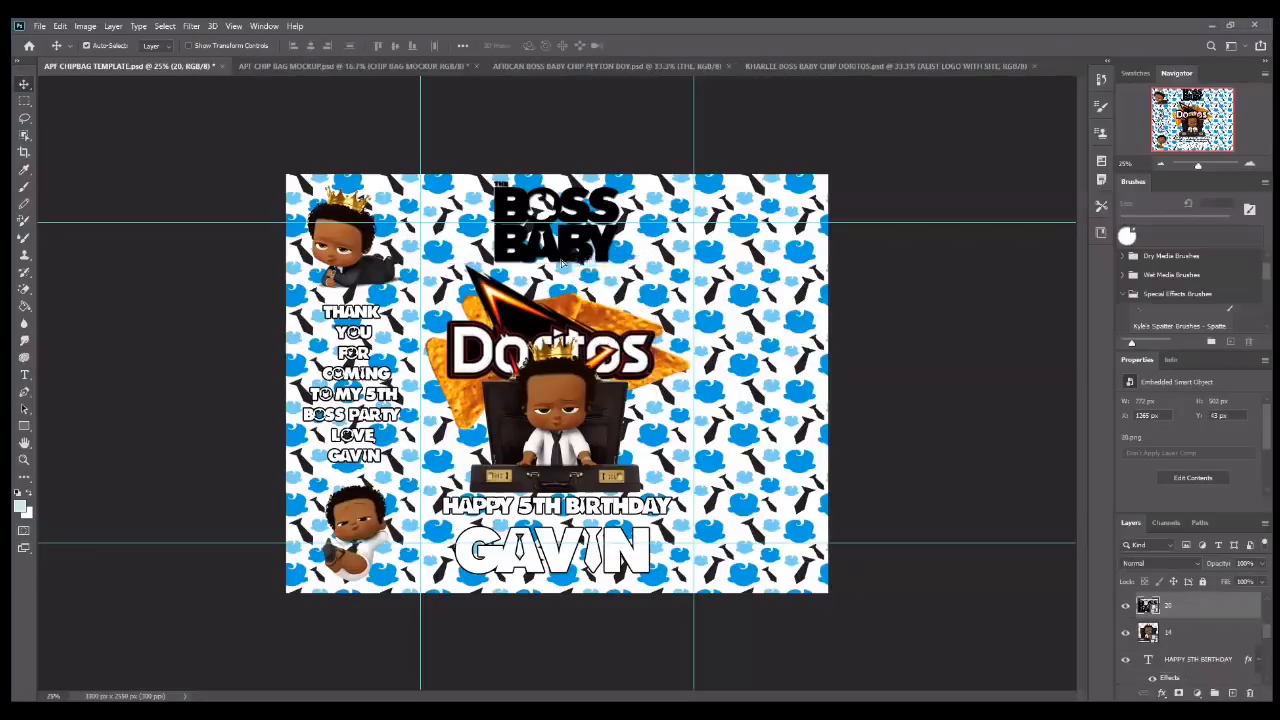
pyautogui.moveTo(561, 253); pyautogui.dragTo(563, 264)
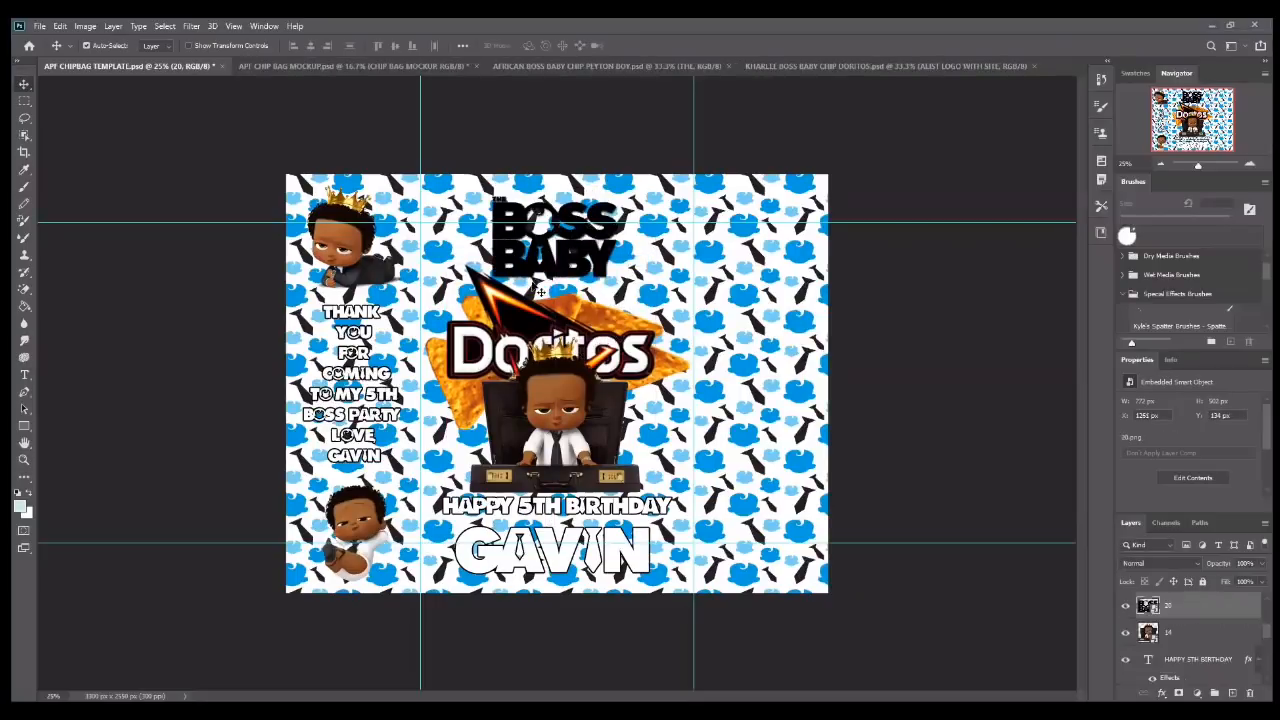
# - Place image 3 from the BossBaby_1 (1) folder, scaled to about 27%, over the baby below the thank-you message
pyautogui.click(39, 26)
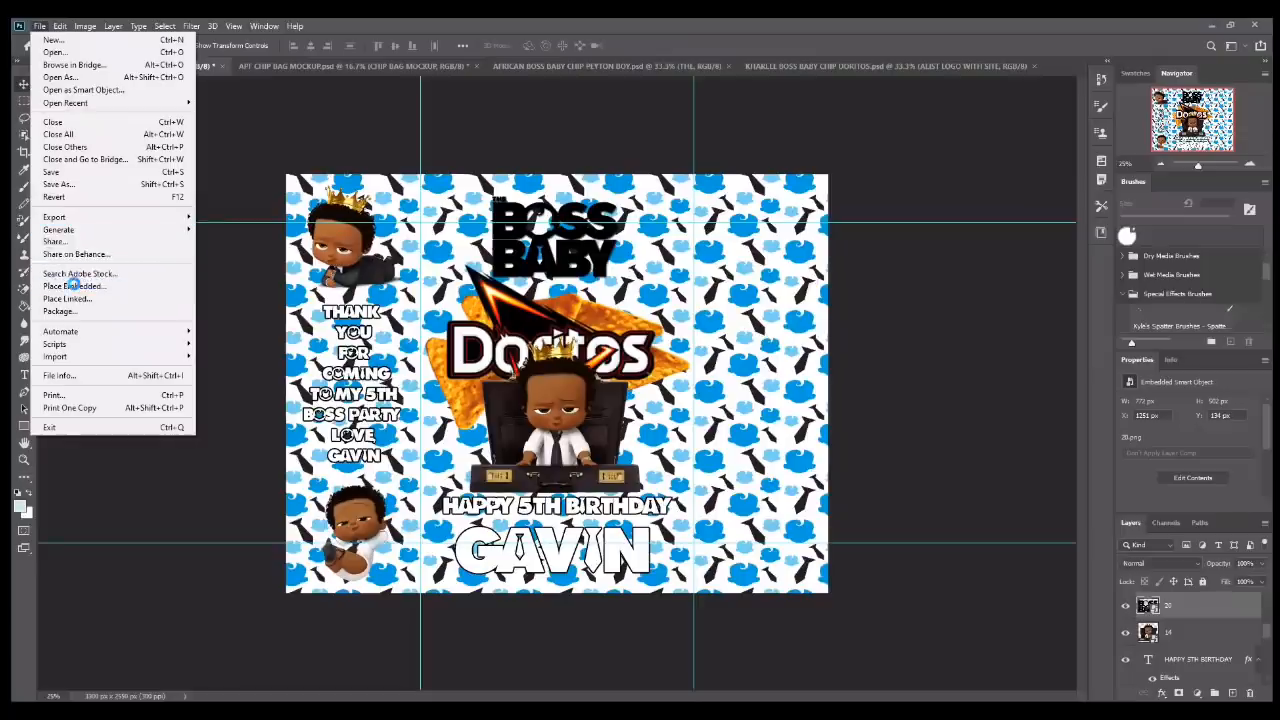
pyautogui.click(72, 286)
pyautogui.doubleClick(968, 352)
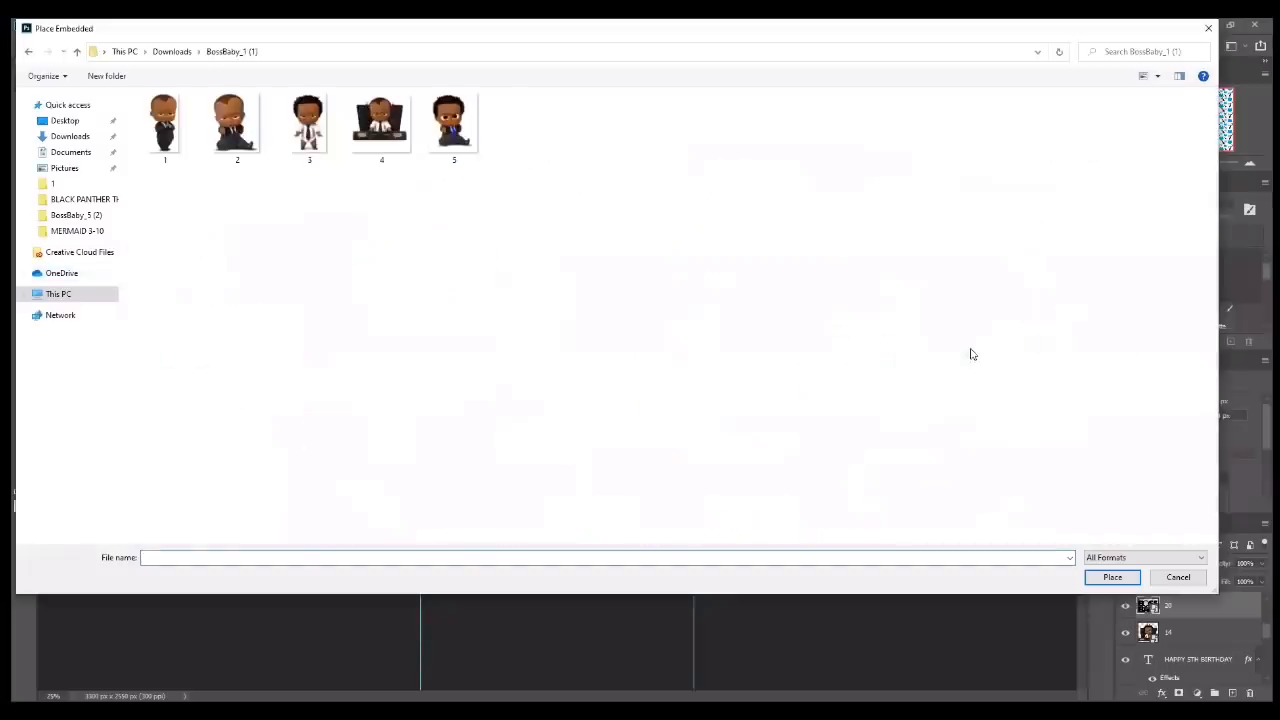
pyautogui.doubleClick(308, 124)
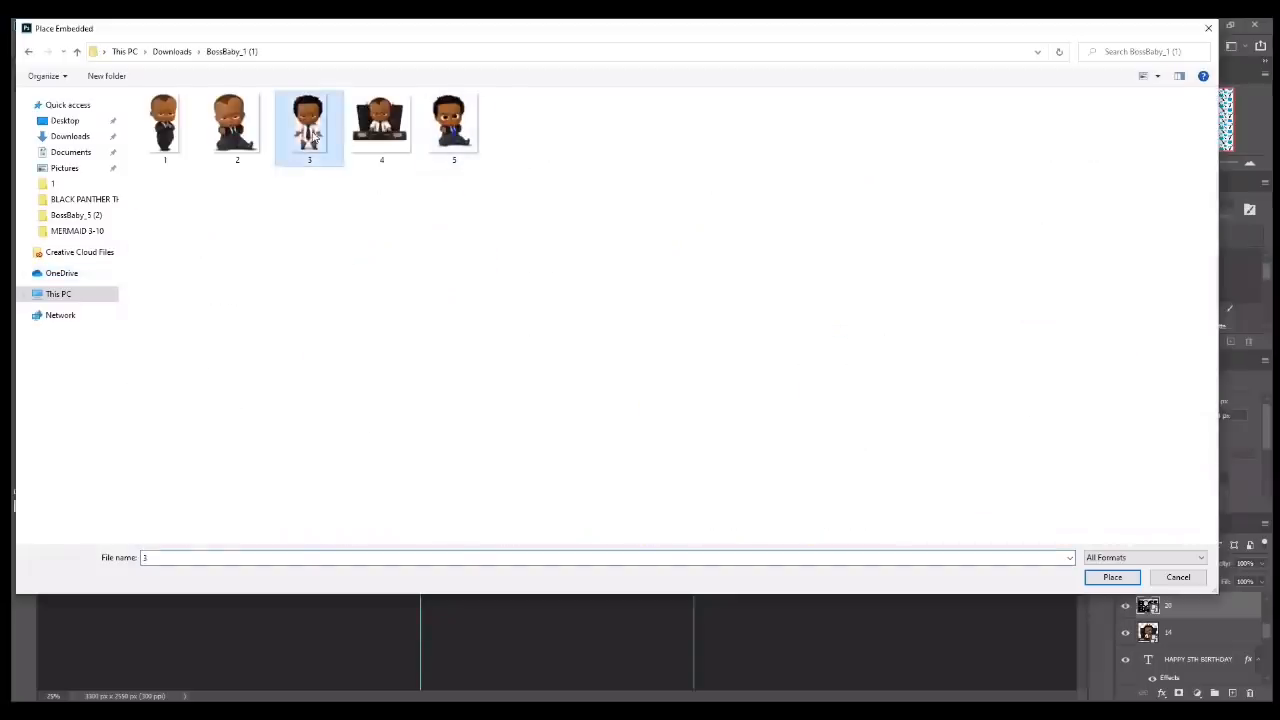
pyautogui.moveTo(450, 201); pyautogui.dragTo(600, 459)
pyautogui.moveTo(626, 509); pyautogui.dragTo(748, 360)
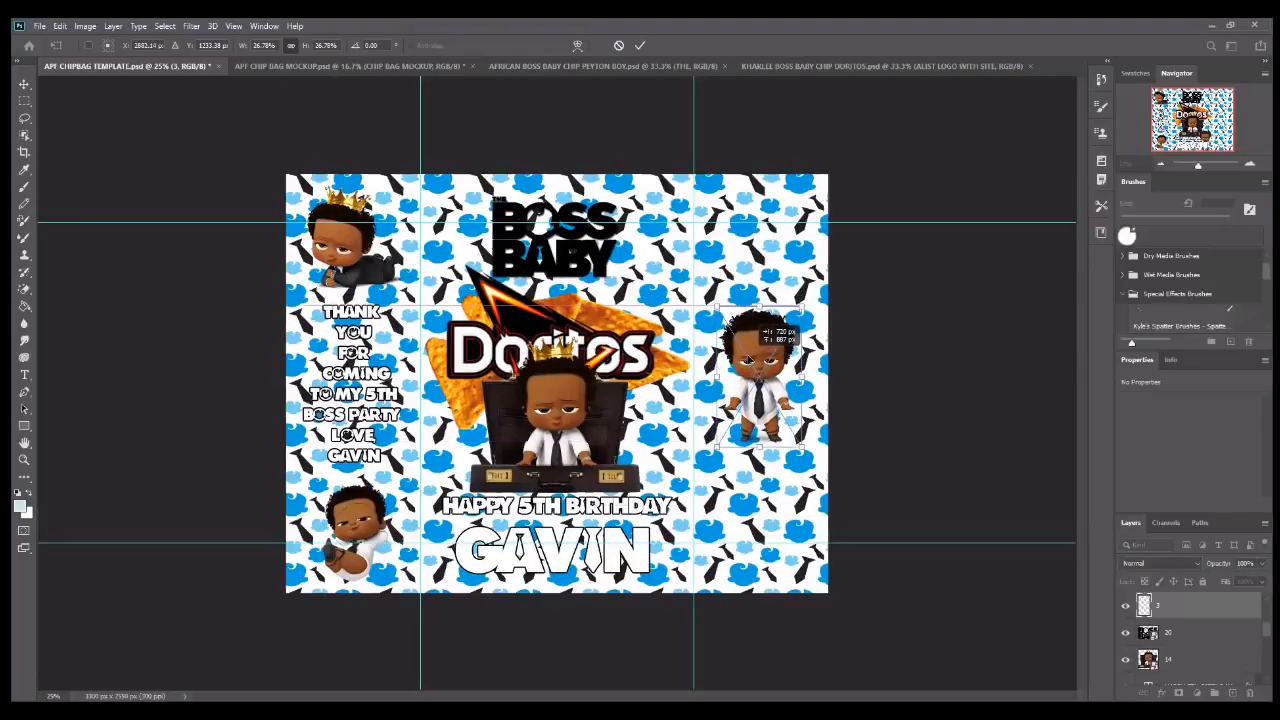
pyautogui.moveTo(748, 360); pyautogui.dragTo(338, 524)
pyautogui.moveTo(350, 474); pyautogui.dragTo(350, 502)
pyautogui.press('Return')
# - Shift the newly placed standing baby to the right to expose the baby behind it
pyautogui.rightClick(349, 502)
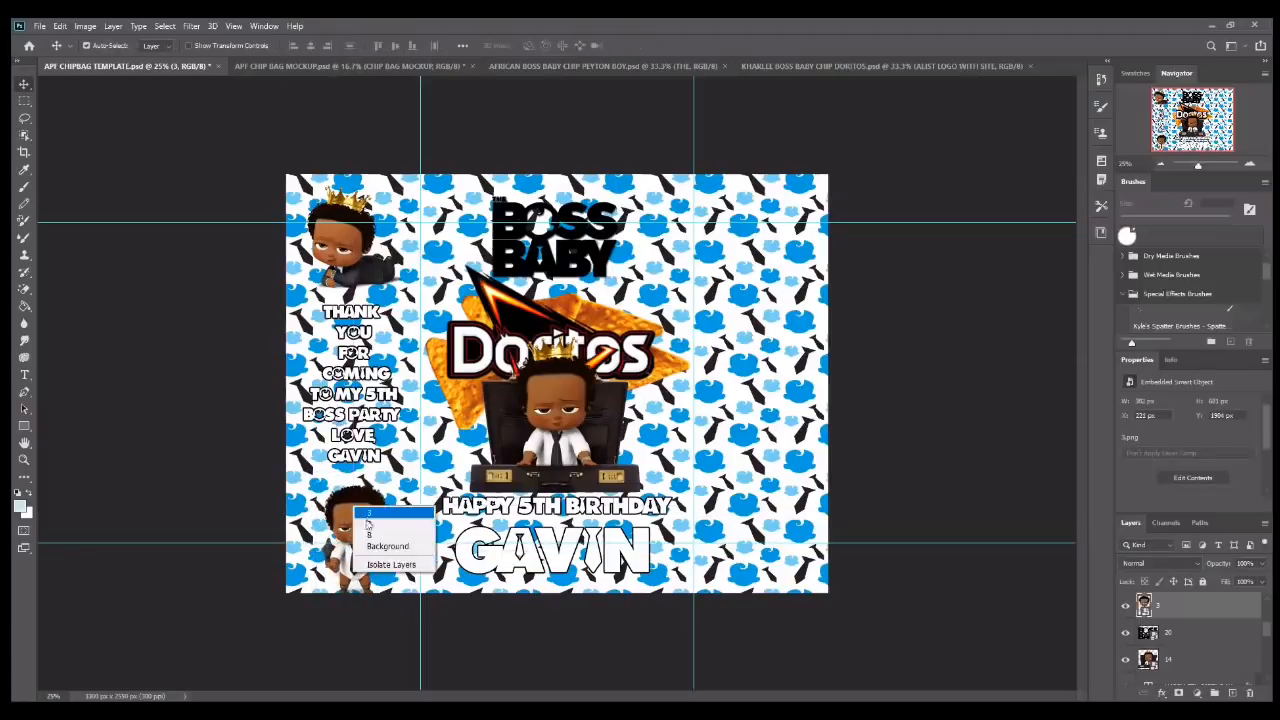
pyautogui.click(356, 520)
pyautogui.rightClick(366, 502)
pyautogui.click(380, 512)
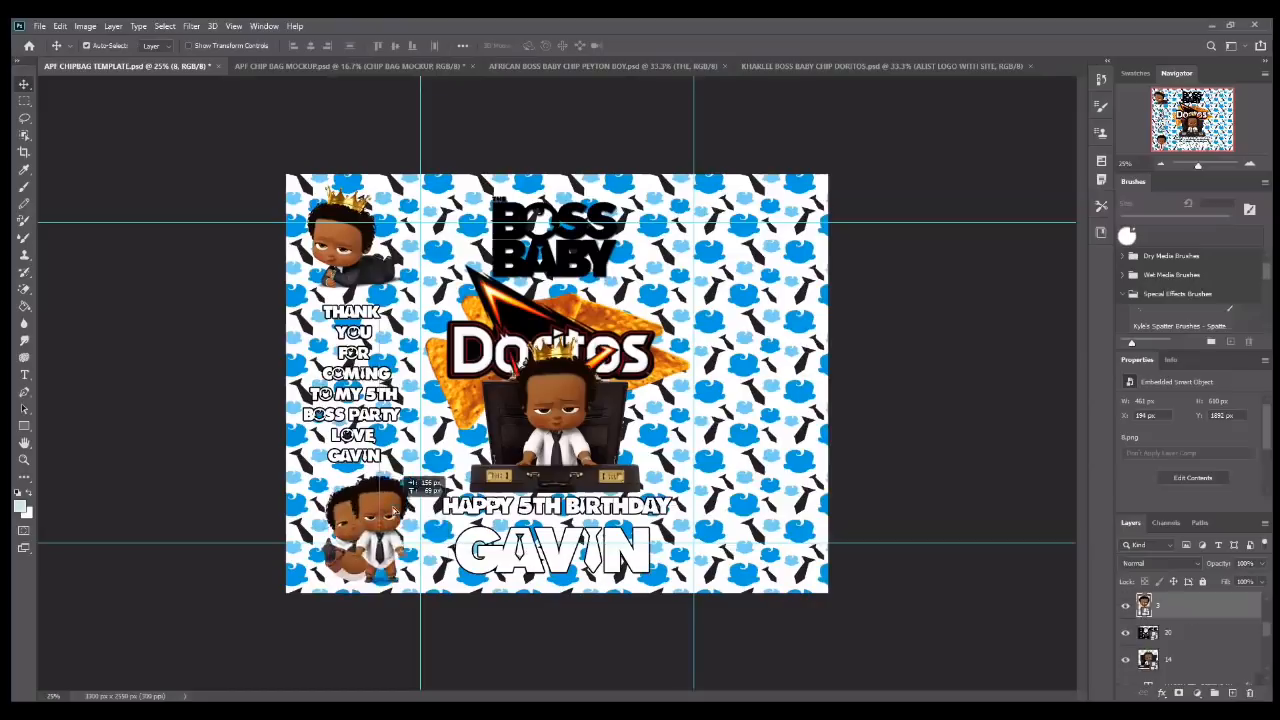
# - Move the original baby below the thank-you message to the front panel, right of the Boss Baby logo
pyautogui.rightClick(339, 519)
pyautogui.click(356, 524)
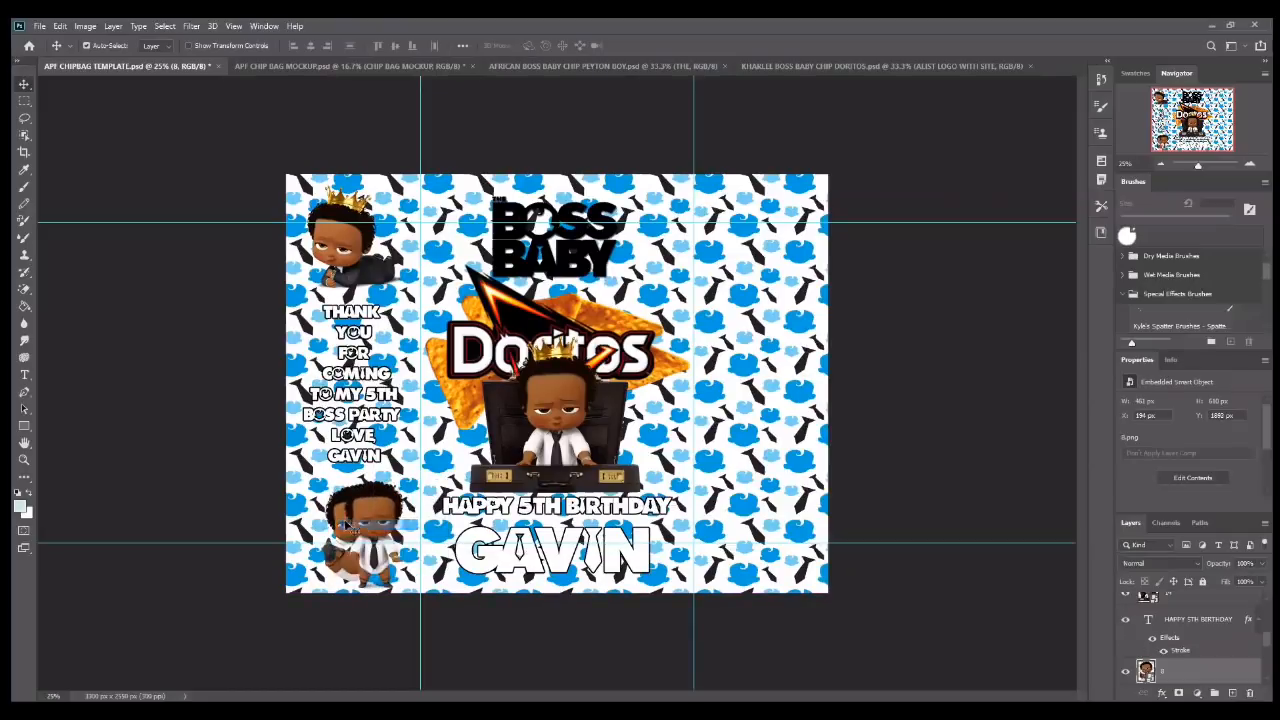
pyautogui.rightClick(339, 525)
pyautogui.click(346, 532)
pyautogui.rightClick(343, 533)
pyautogui.click(352, 546)
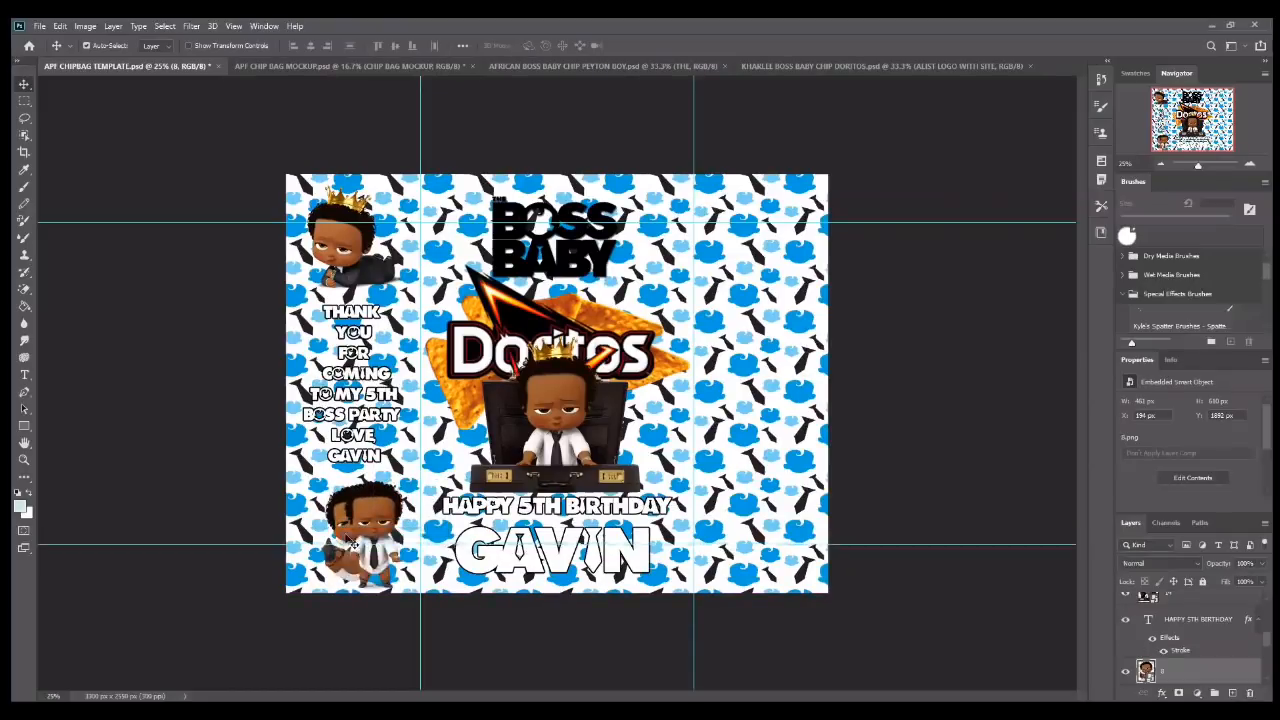
pyautogui.rightClick(343, 533)
pyautogui.click(352, 549)
pyautogui.moveTo(347, 540); pyautogui.dragTo(645, 256)
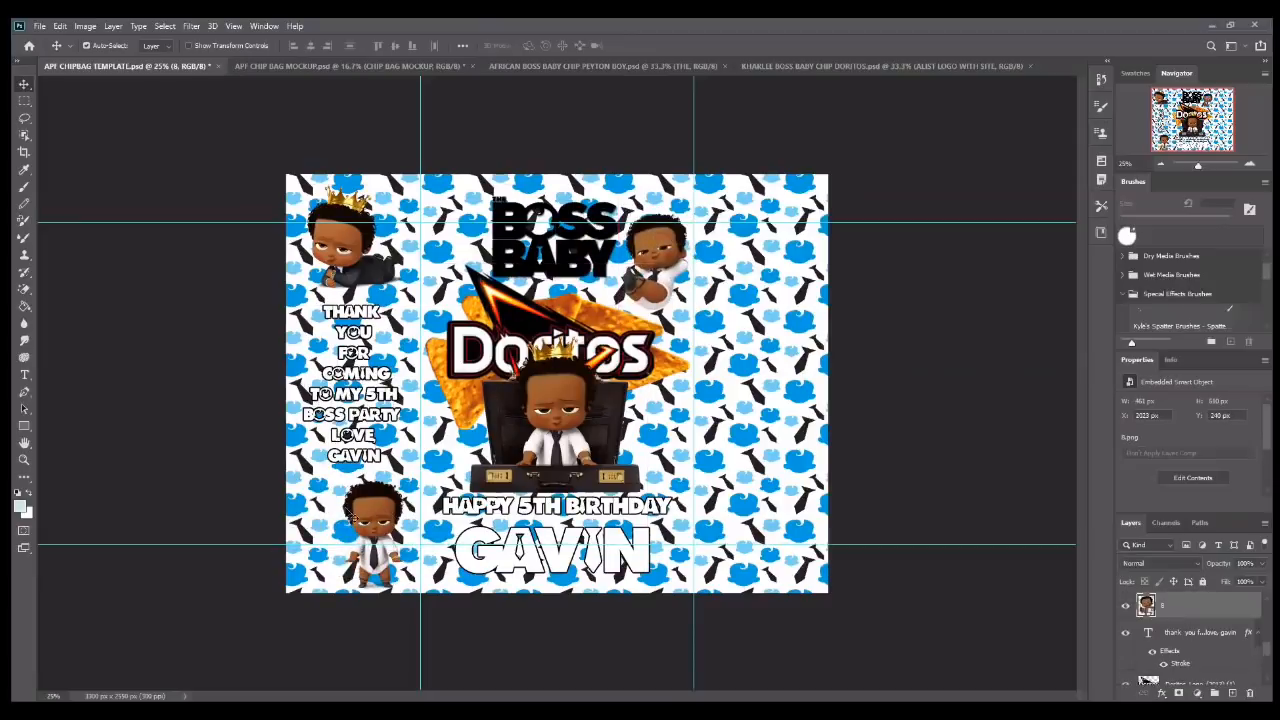
# - Center the standing baby below the thank-you message and nudge the front-panel baby closer to the Boss Baby logo
pyautogui.moveTo(361, 527); pyautogui.dragTo(345, 519)
pyautogui.rightClick(644, 246)
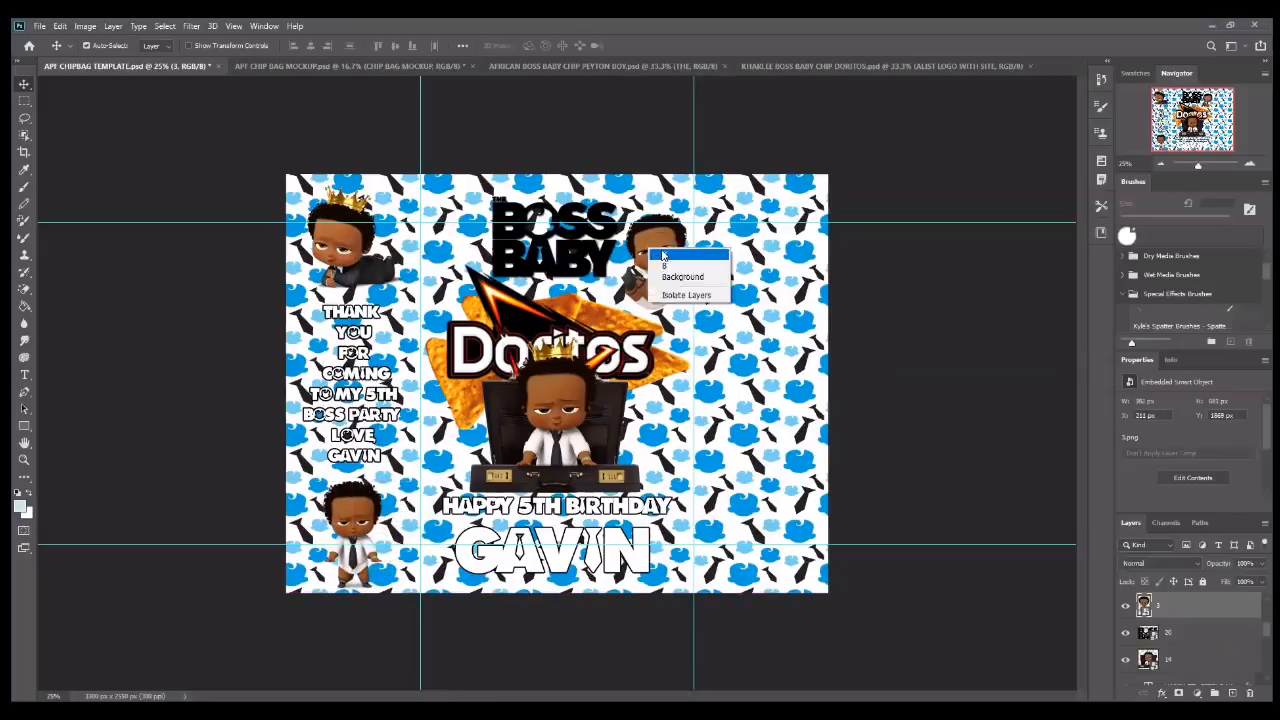
pyautogui.click(657, 254)
pyautogui.moveTo(657, 254); pyautogui.dragTo(651, 254)
# - Place image 10 from the BossBaby_2 (1) folder, scaled to about 25%, left of the Boss Baby logo
pyautogui.click(40, 26)
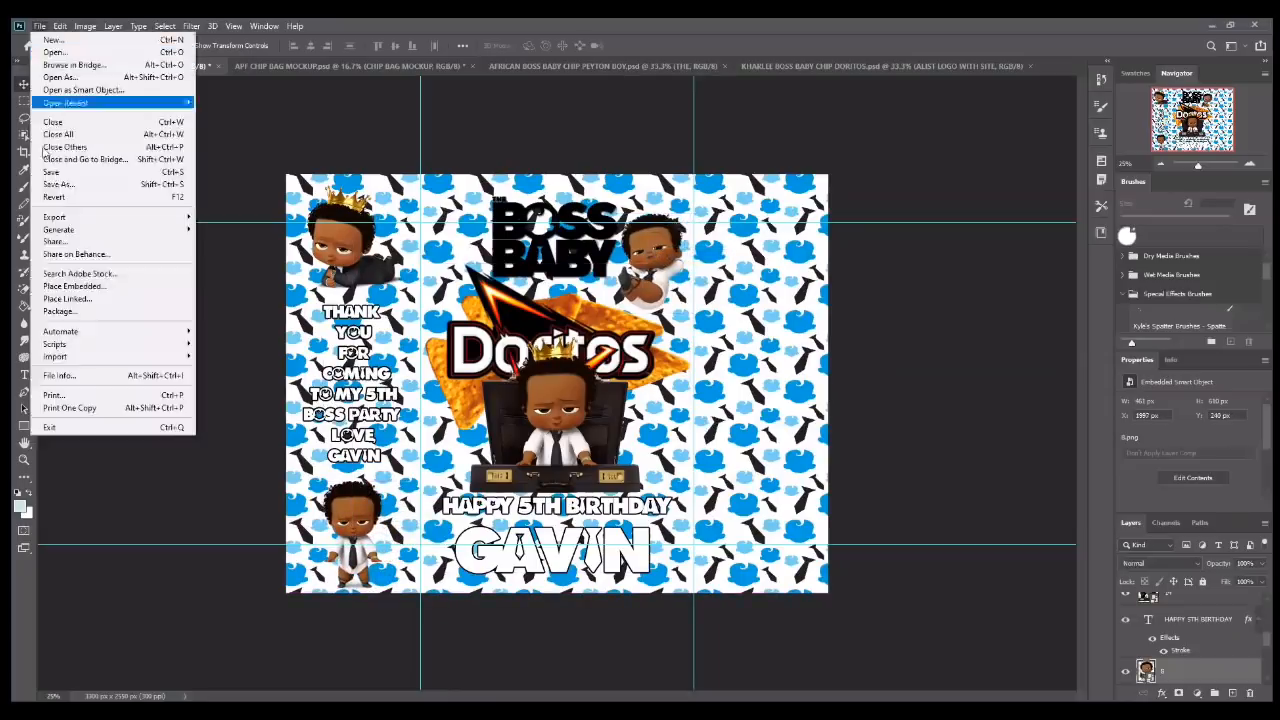
pyautogui.click(66, 288)
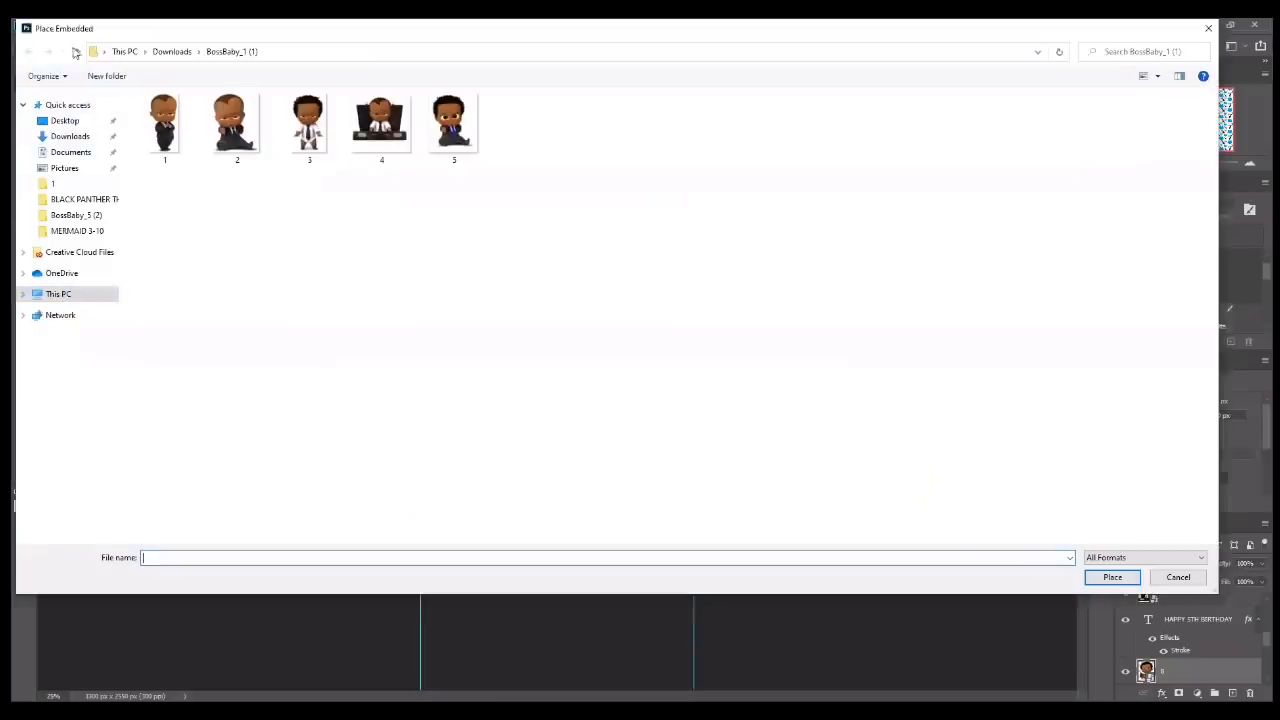
pyautogui.click(79, 52)
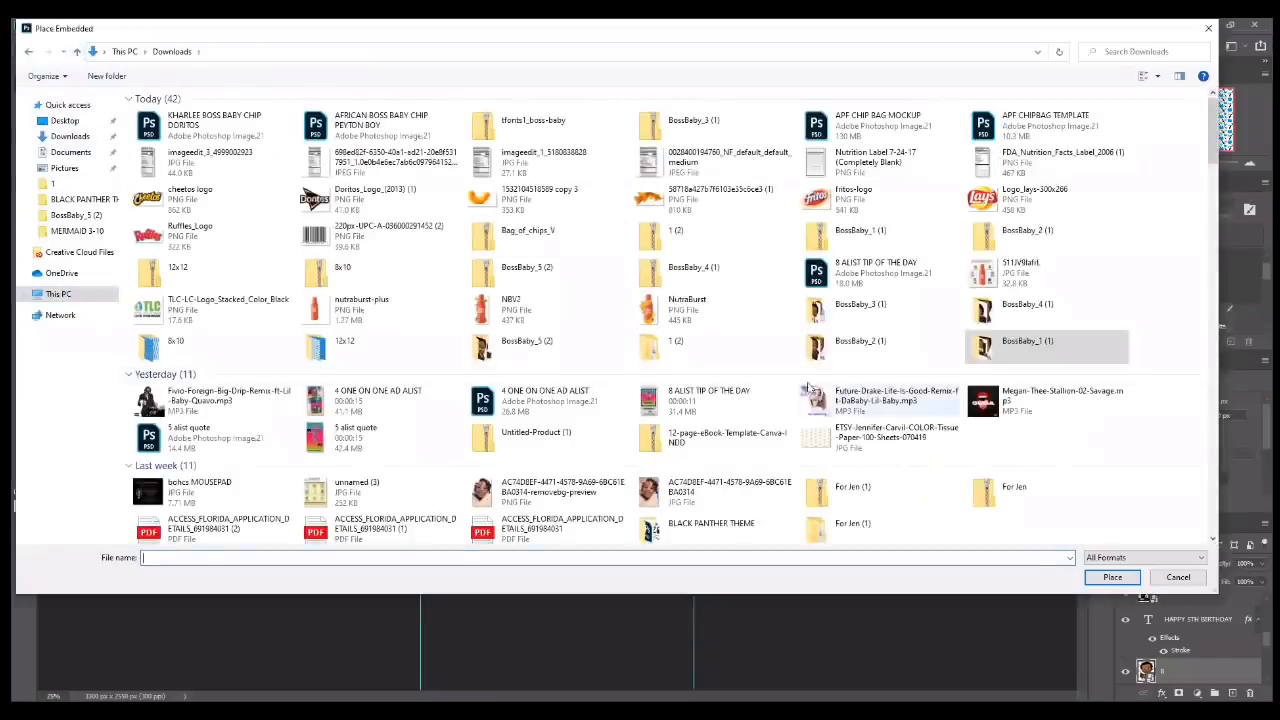
pyautogui.doubleClick(815, 346)
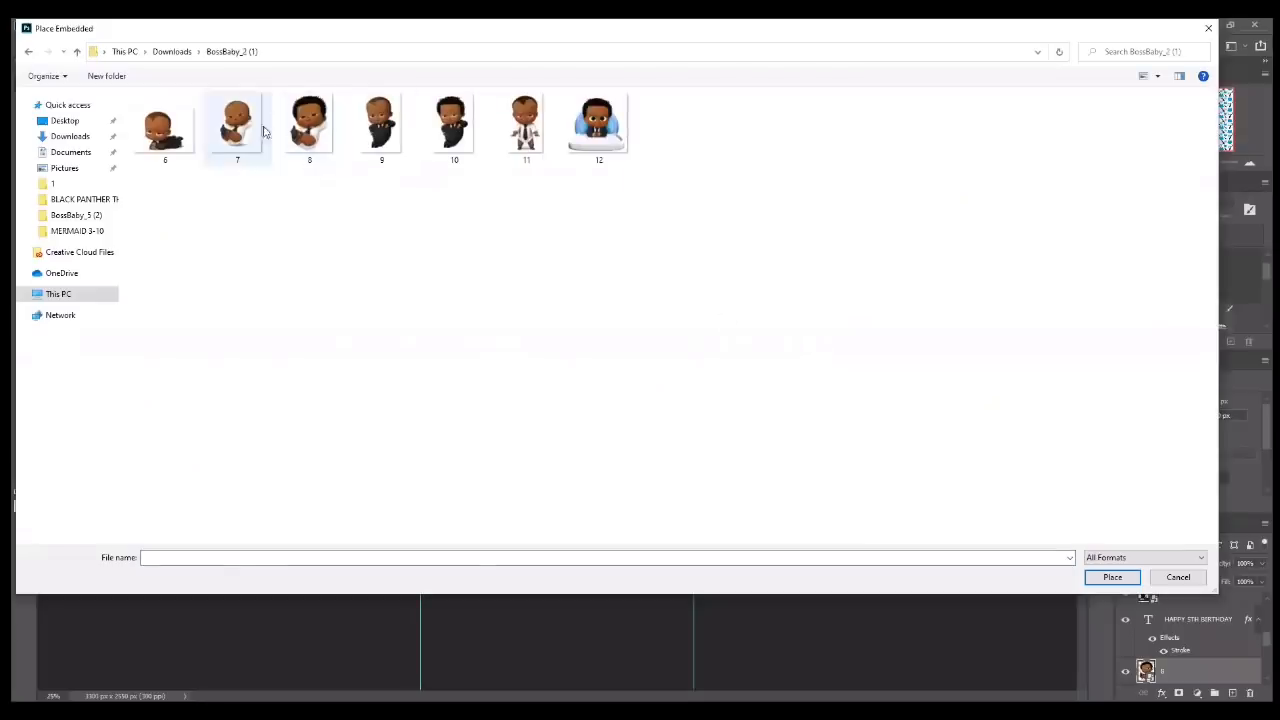
pyautogui.doubleClick(457, 140)
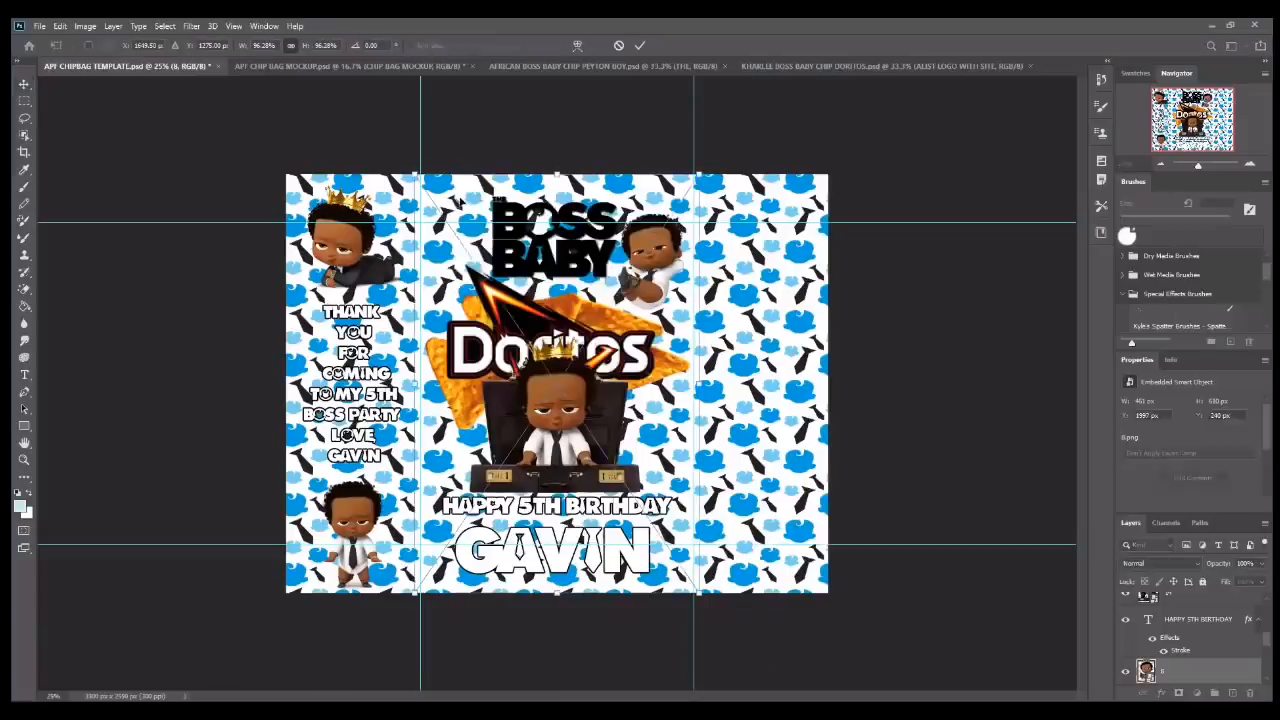
pyautogui.moveTo(420, 178); pyautogui.dragTo(648, 452)
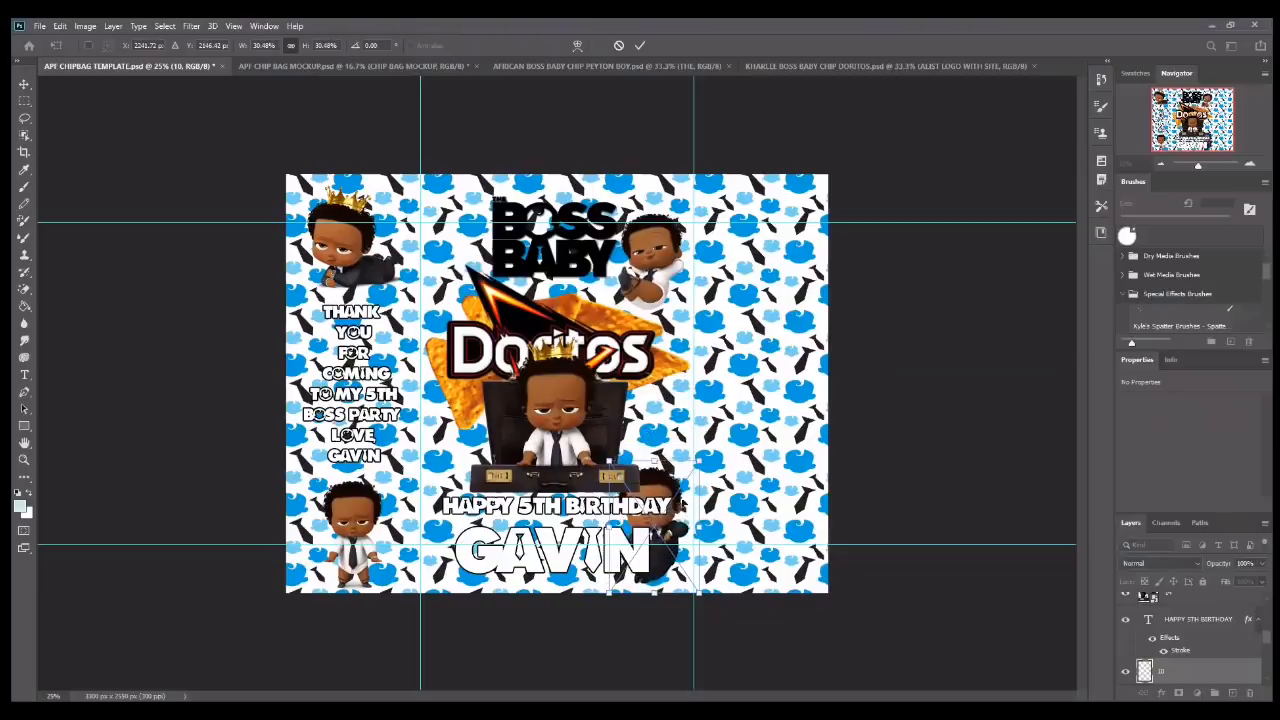
pyautogui.moveTo(667, 521); pyautogui.dragTo(462, 244)
pyautogui.moveTo(408, 185); pyautogui.dragTo(424, 208)
pyautogui.moveTo(470, 258); pyautogui.dragTo(467, 246)
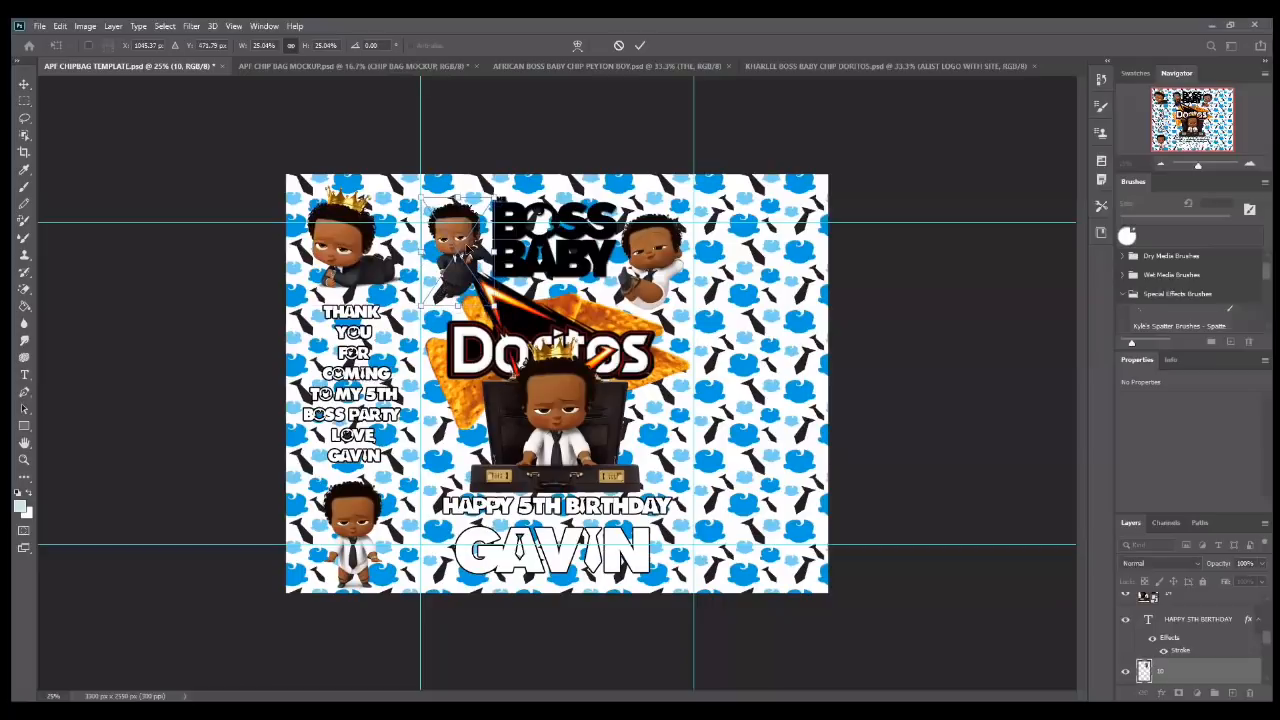
pyautogui.press('Return')
# - Scale down the baby right of the Boss Baby logo slightly and reposition it inside the front panel
pyautogui.rightClick(664, 243)
pyautogui.click(700, 252)
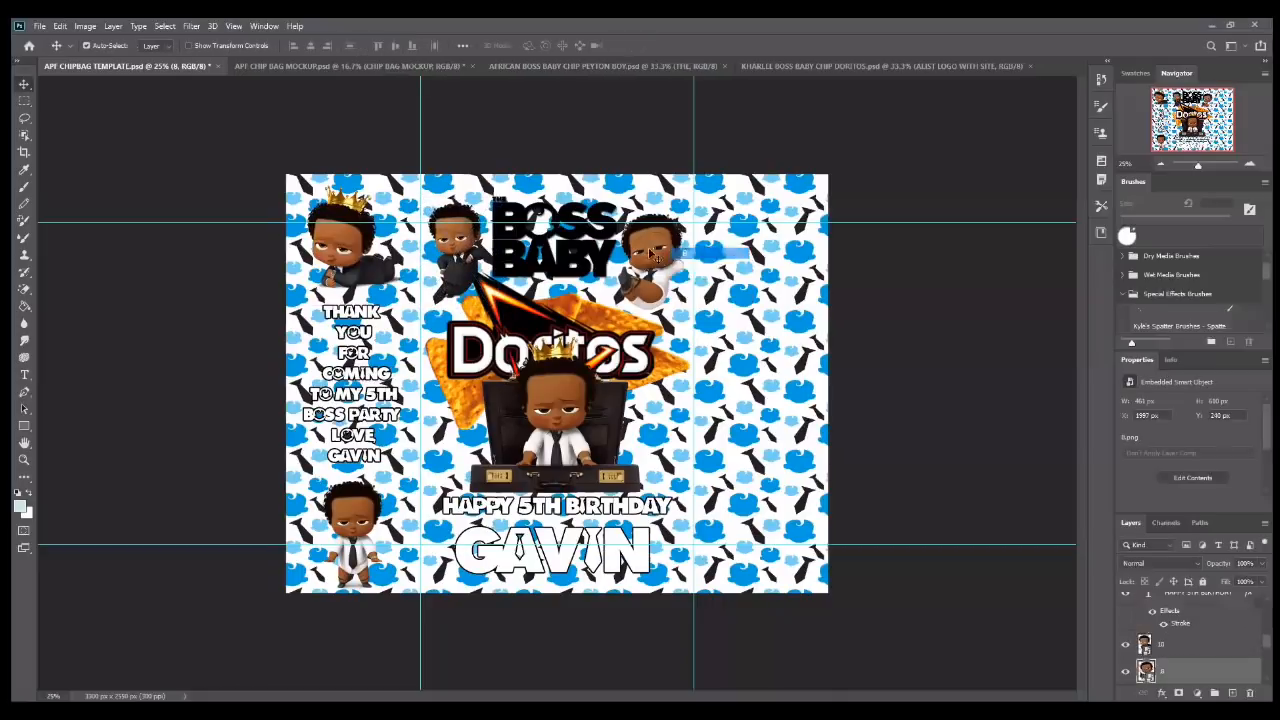
pyautogui.rightClick(640, 243)
pyautogui.click(656, 251)
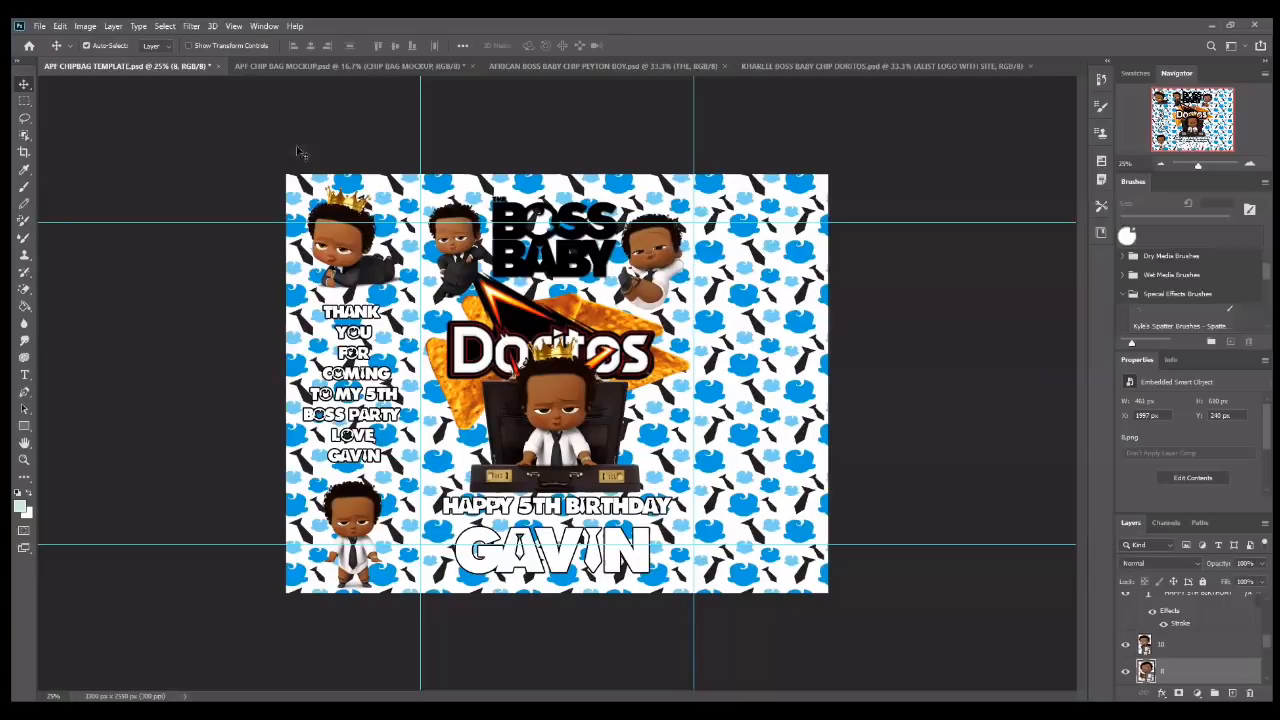
pyautogui.click(60, 26)
pyautogui.click(116, 312)
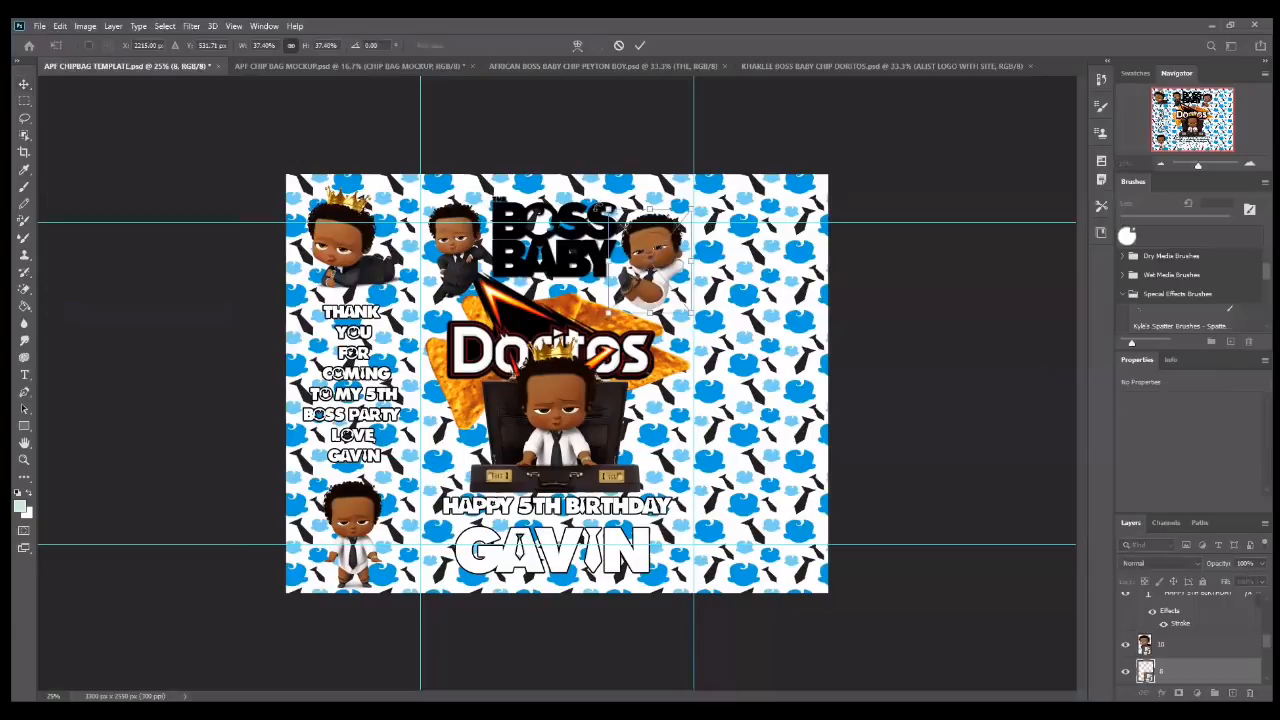
pyautogui.moveTo(612, 212); pyautogui.dragTo(622, 225)
pyautogui.moveTo(656, 270); pyautogui.dragTo(653, 248)
pyautogui.press('Return')
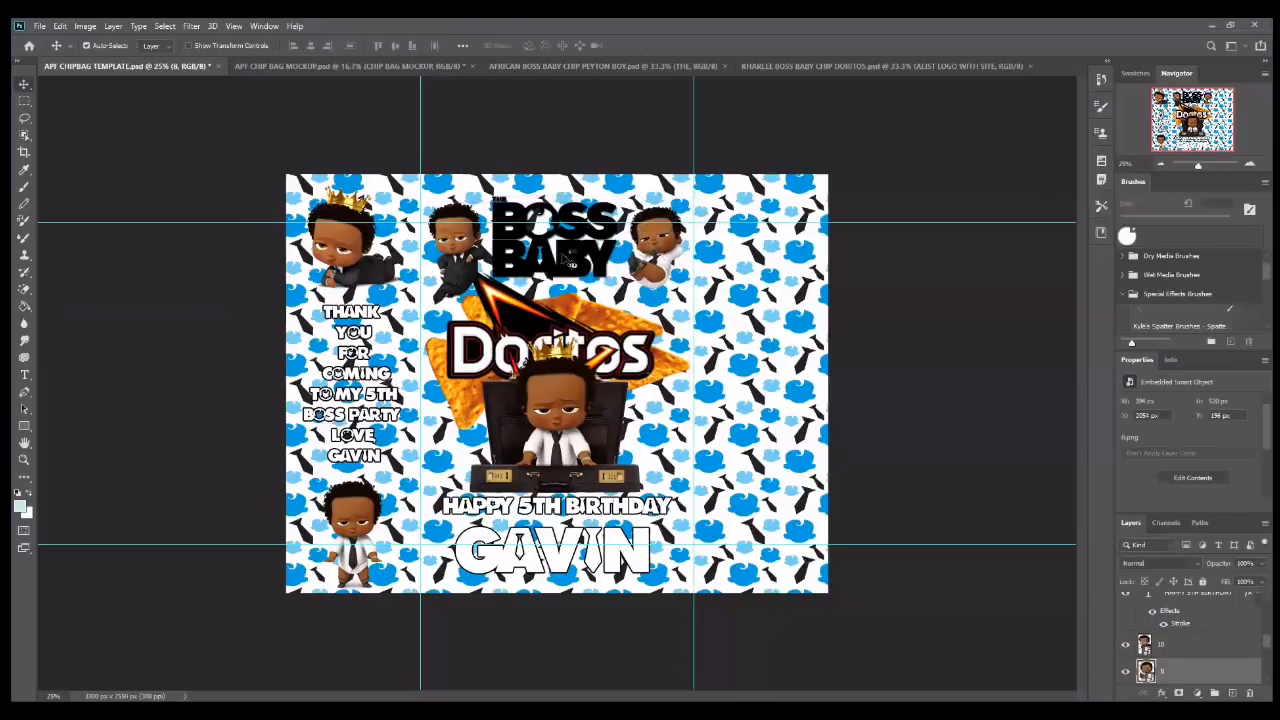
# - Shift the Boss Baby logo slightly right and down, centering it between the two small babies
pyautogui.rightClick(561, 251)
pyautogui.click(580, 262)
pyautogui.moveTo(567, 273)
pyautogui.mouseDown()
pyautogui.moveTo(537, 275)
pyautogui.moveTo(547, 283)
pyautogui.mouseUp()
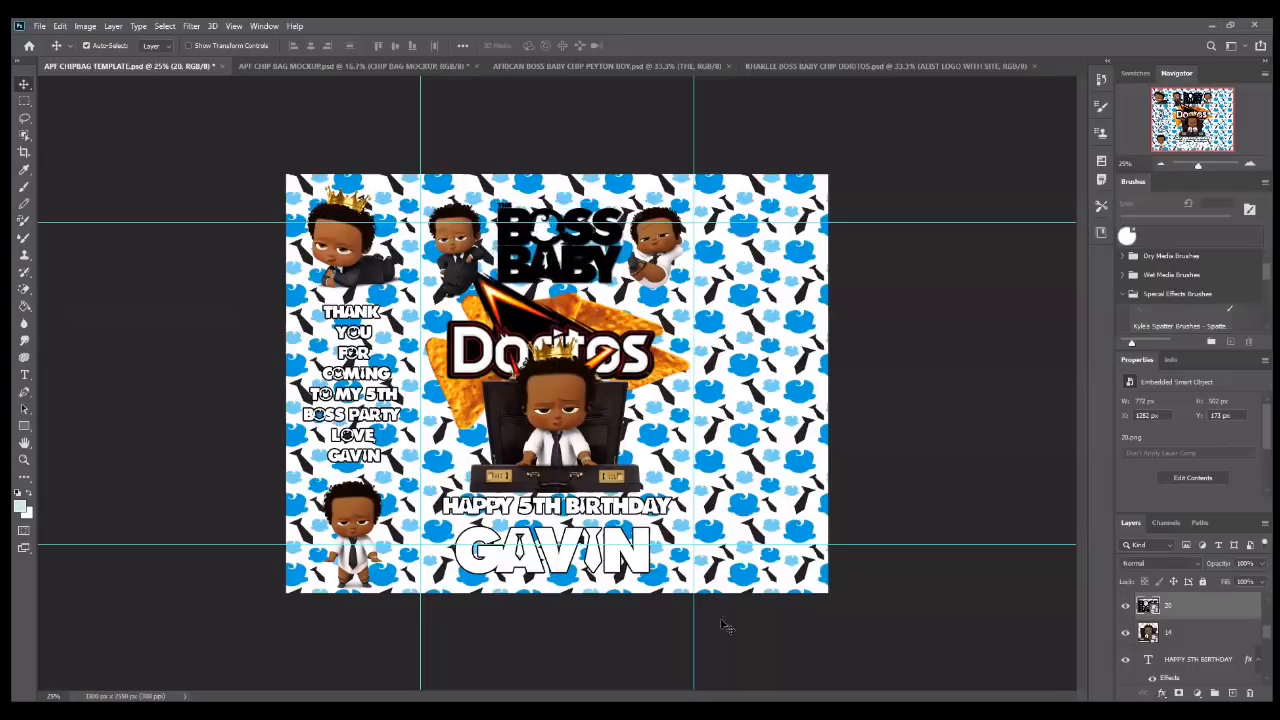
# - Raise the front-panel Doritos logo slightly and move the briefcase baby up over it
pyautogui.rightClick(520, 343)
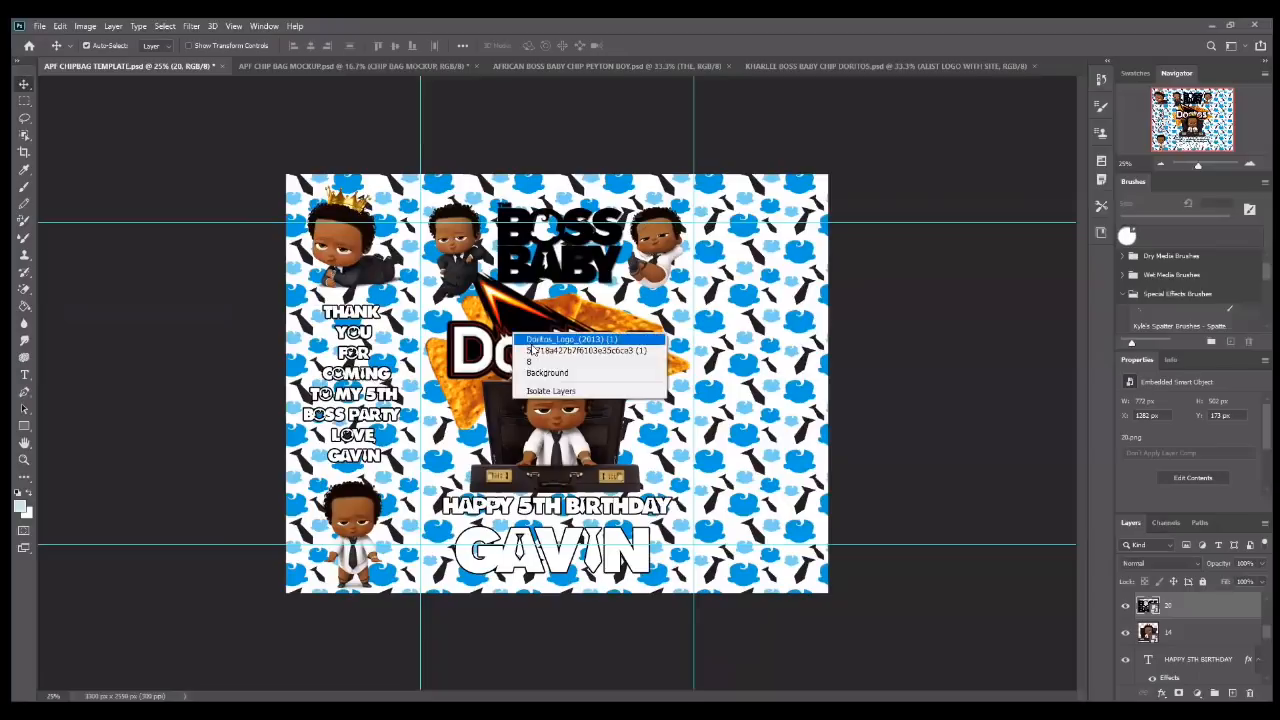
pyautogui.click(530, 340)
pyautogui.moveTo(521, 335); pyautogui.dragTo(521, 327)
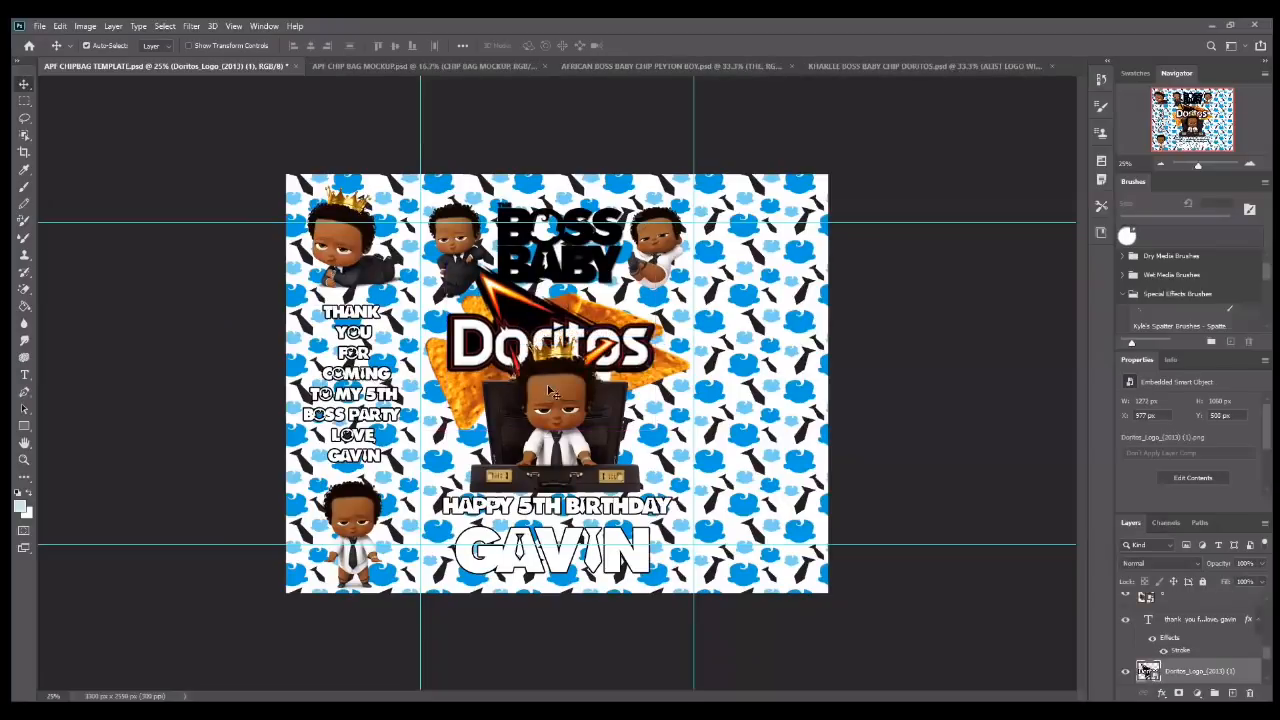
pyautogui.moveTo(567, 406)
pyautogui.mouseDown()
pyautogui.moveTo(567, 370)
pyautogui.moveTo(563, 381)
pyautogui.mouseUp()
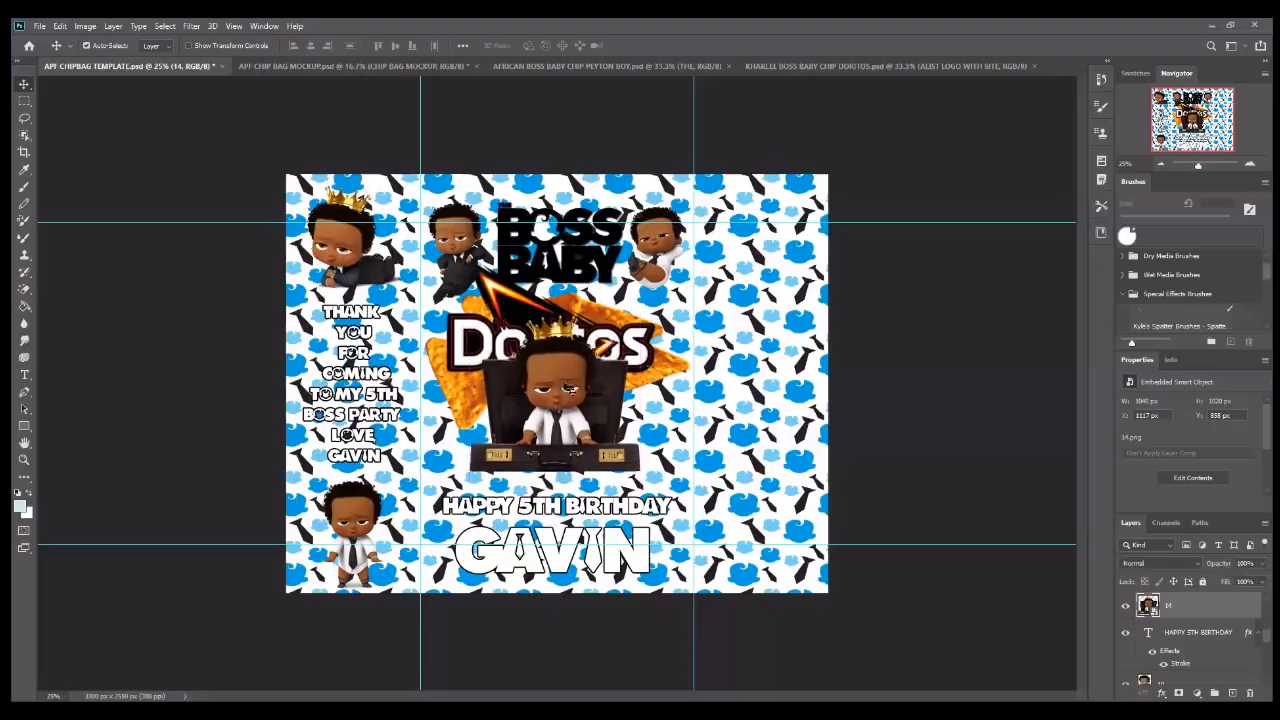
# - Move the HAPPY 5TH BIRTHDAY title and the child's name up slightly, closer to the briefcase baby
pyautogui.rightClick(576, 510)
pyautogui.click(590, 530)
pyautogui.moveTo(576, 510); pyautogui.dragTo(570, 503)
pyautogui.rightClick(578, 562)
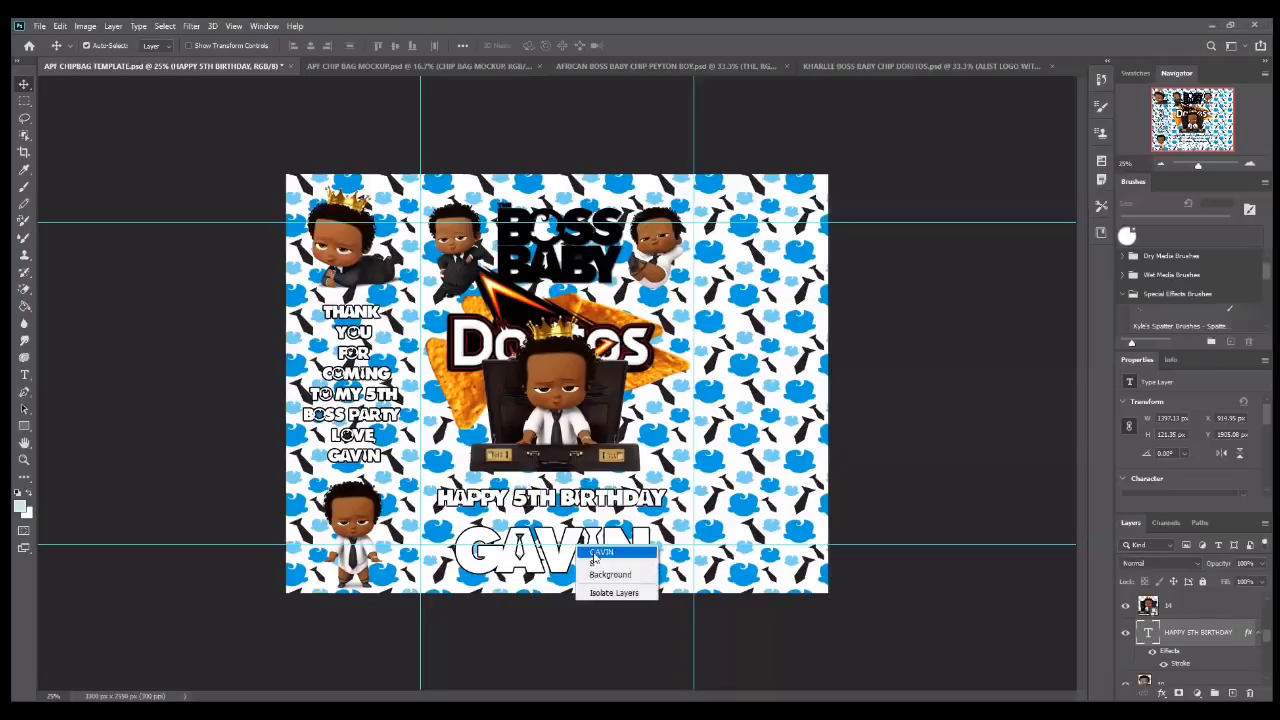
pyautogui.click(600, 571)
pyautogui.rightClick(563, 555)
pyautogui.click(585, 562)
pyautogui.moveTo(570, 551); pyautogui.dragTo(568, 543)
# - Duplicate the Doritos logo layer and move the copy to the upper part of the wrapper's right panel
pyautogui.rightClick(510, 308)
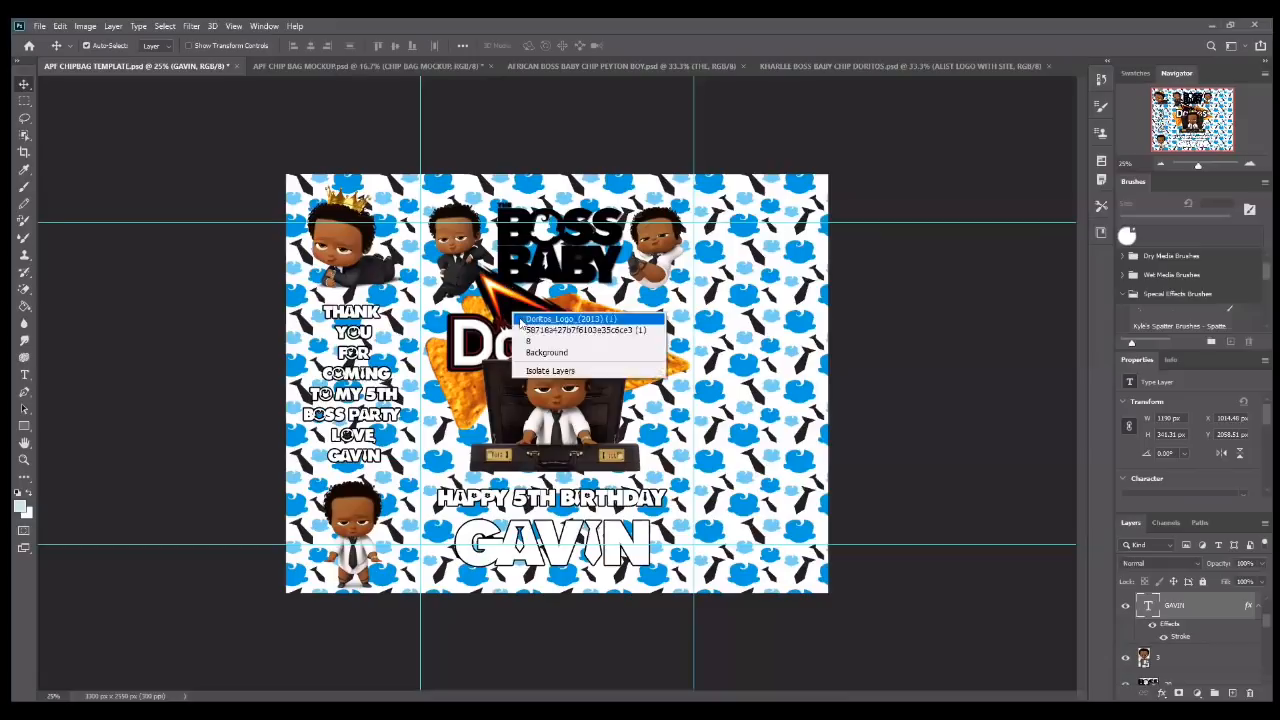
pyautogui.click(522, 326)
pyautogui.rightClick(1186, 679)
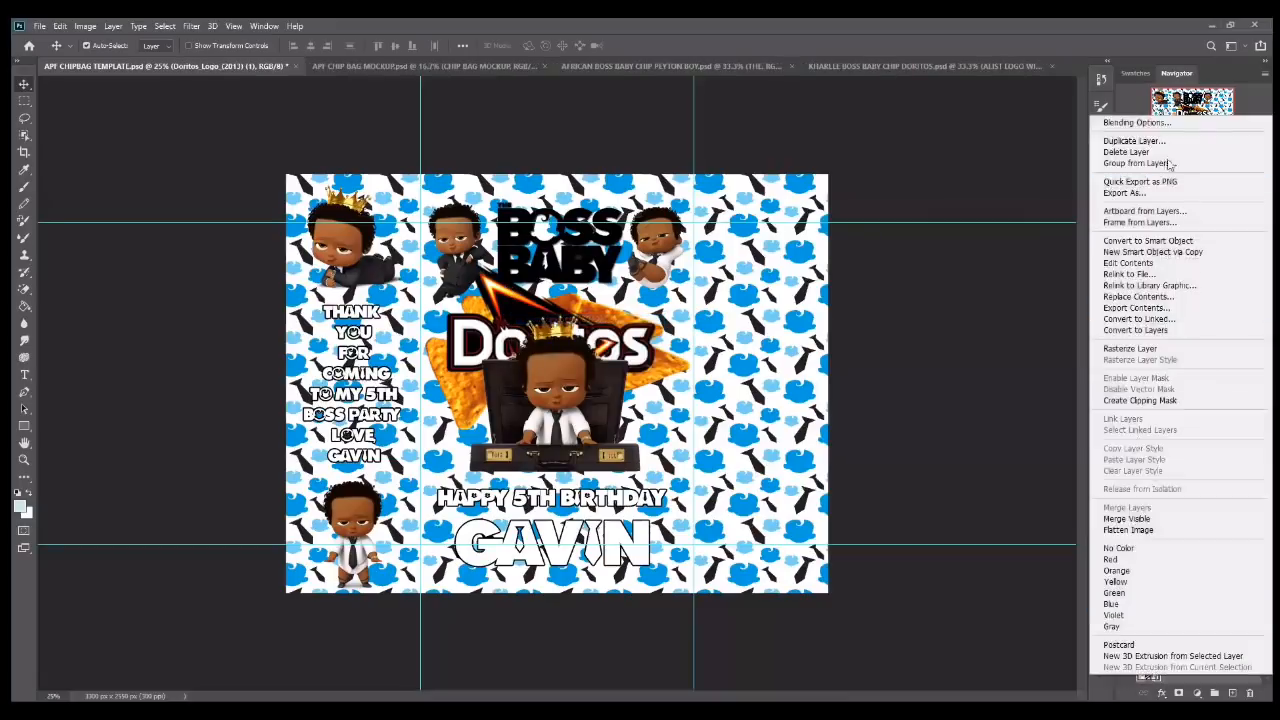
pyautogui.click(1160, 142)
pyautogui.press('Return')
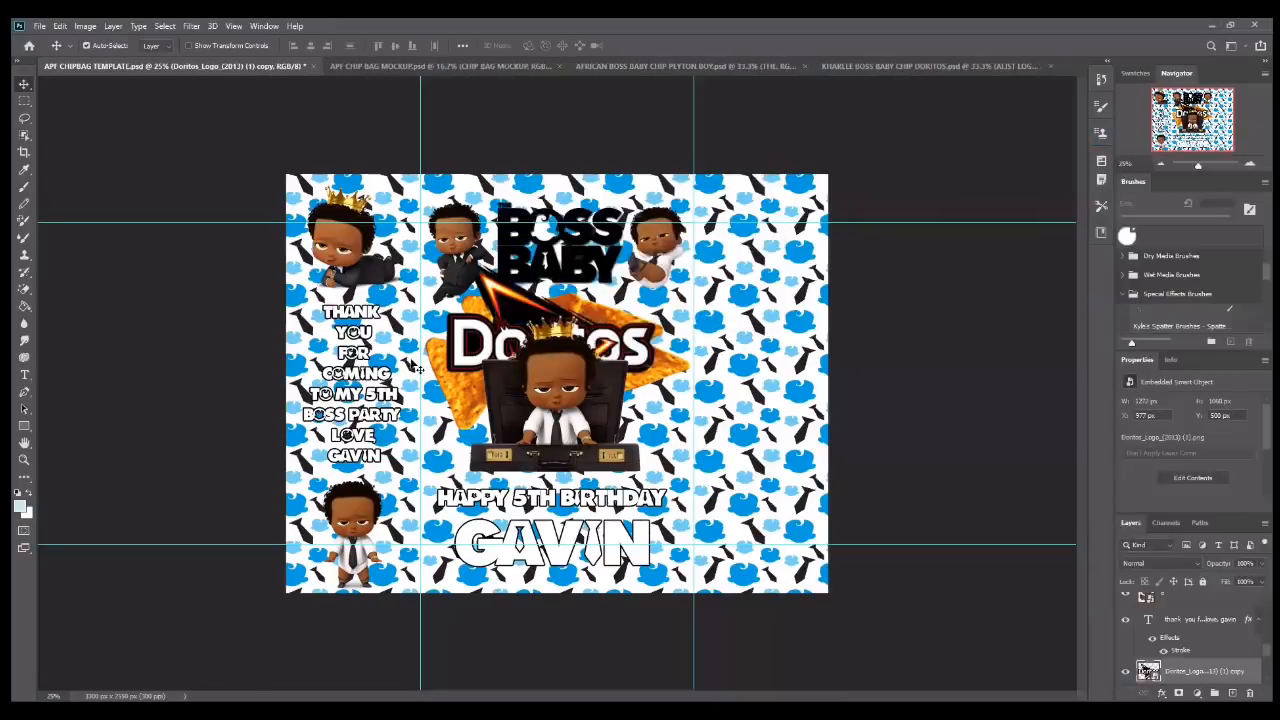
pyautogui.moveTo(530, 320); pyautogui.dragTo(760, 214)
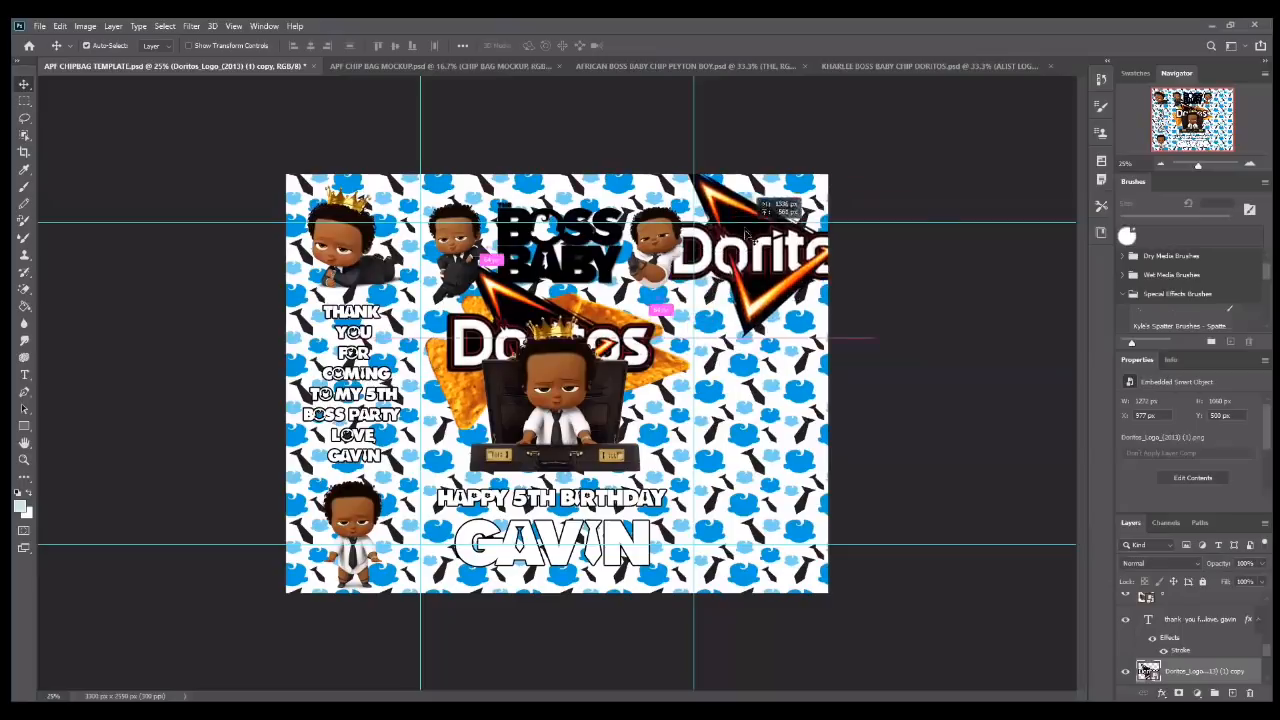
# - Scale the Doritos logo copy to about 211% and center it near the top edge of the right panel
pyautogui.click(60, 26)
pyautogui.click(96, 312)
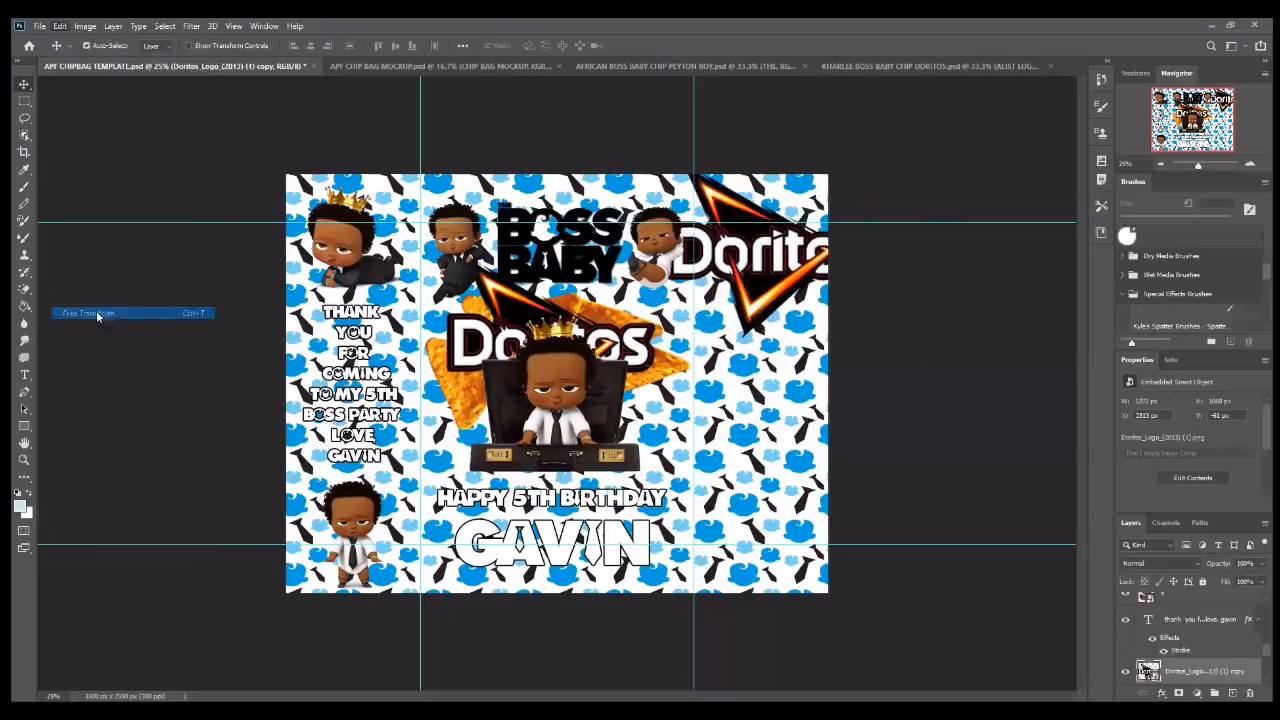
pyautogui.moveTo(666, 157); pyautogui.dragTo(779, 255)
pyautogui.moveTo(815, 301); pyautogui.dragTo(747, 232)
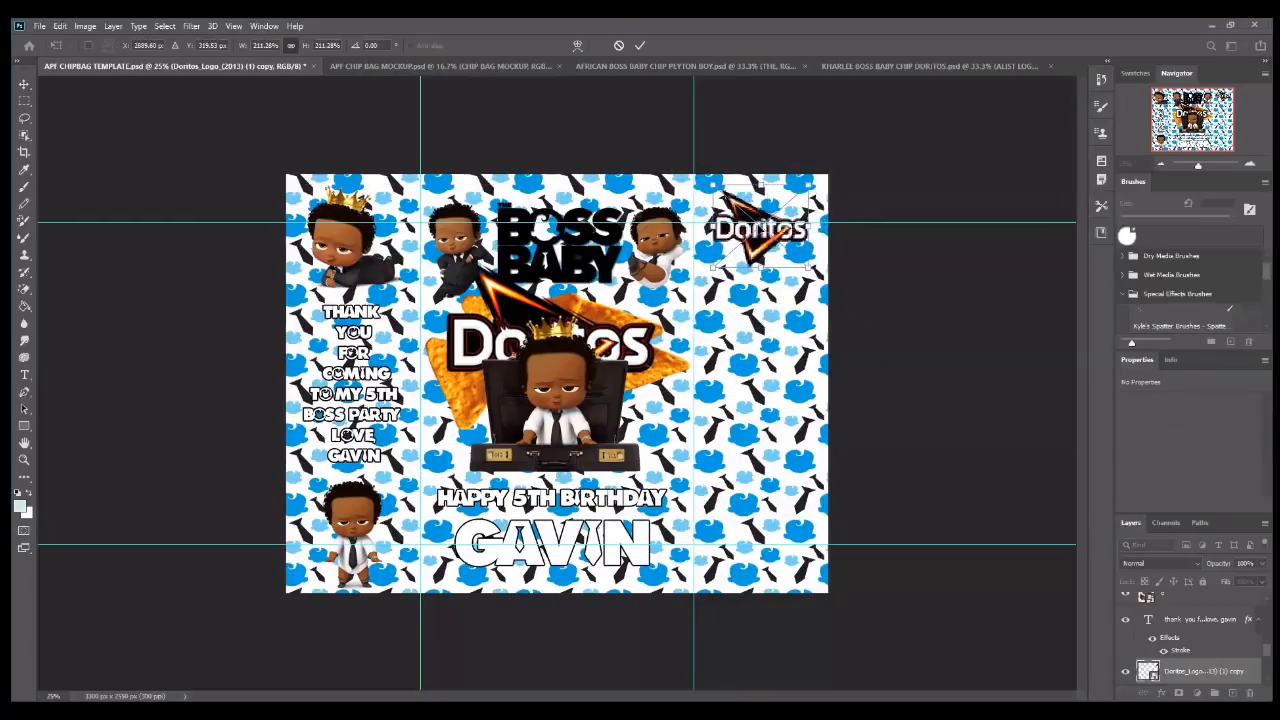
pyautogui.click(640, 45)
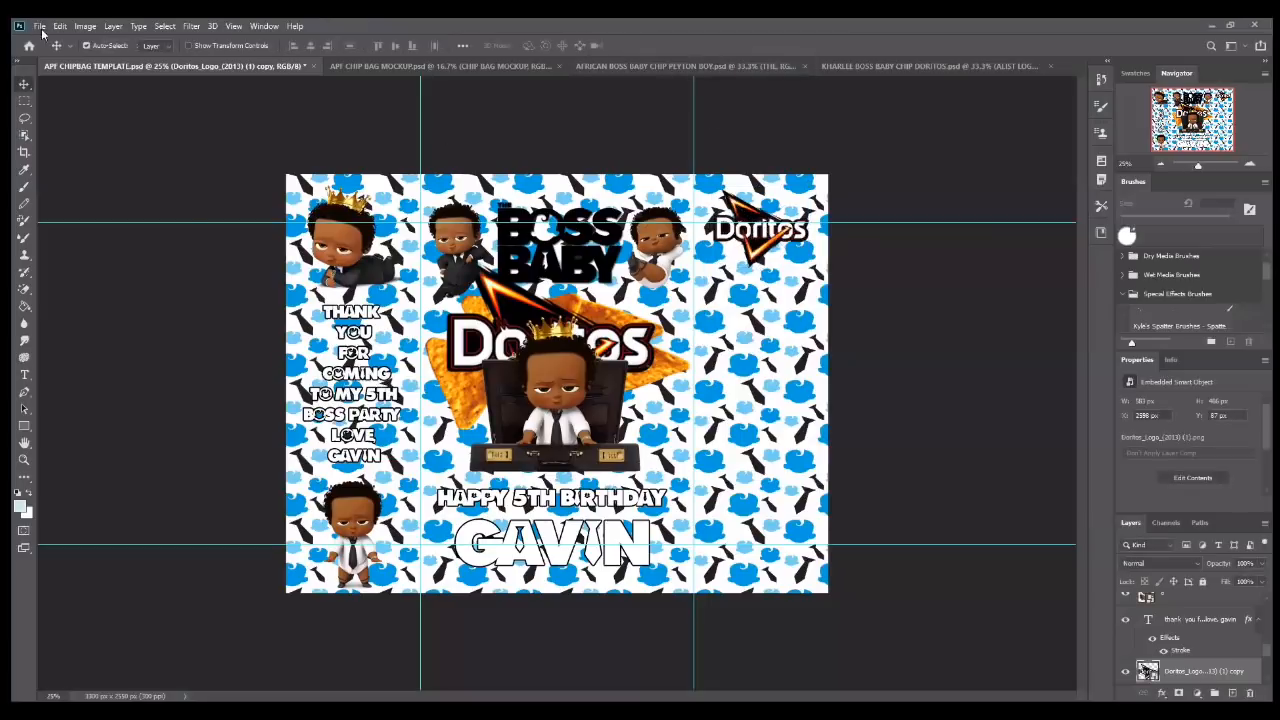
pyautogui.click(40, 27)
pyautogui.click(44, 288)
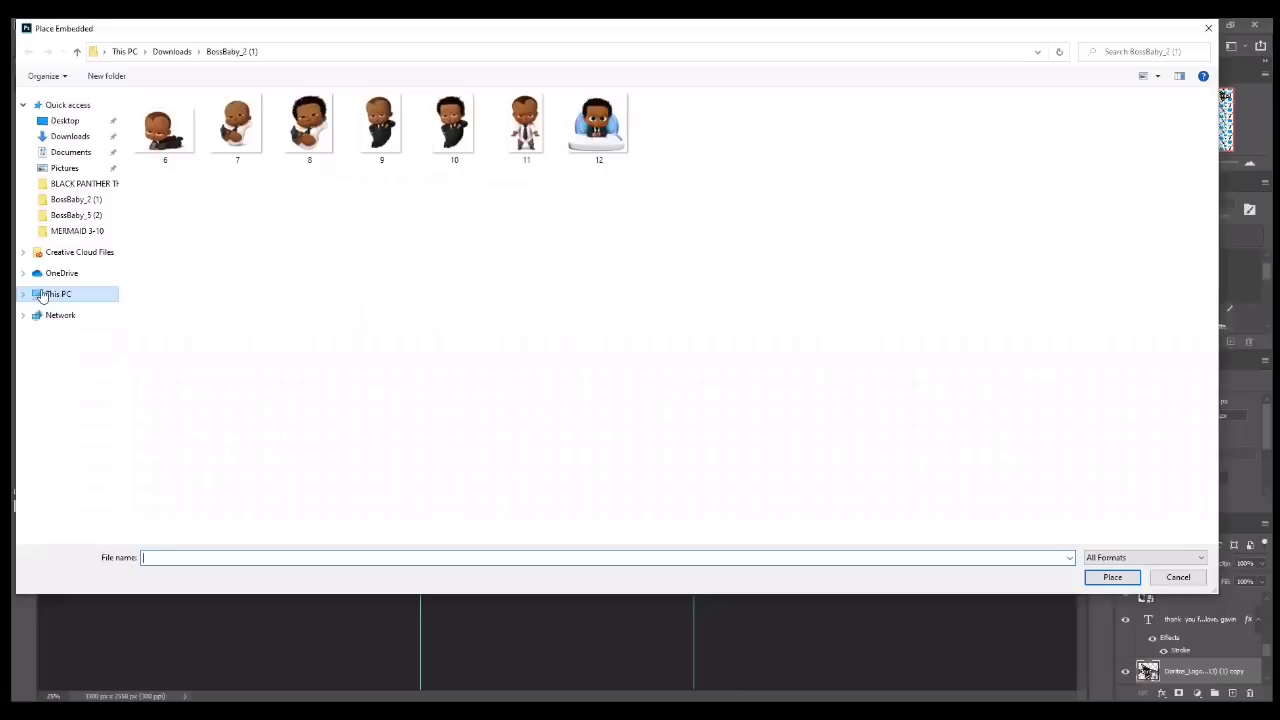
pyautogui.click(84, 137)
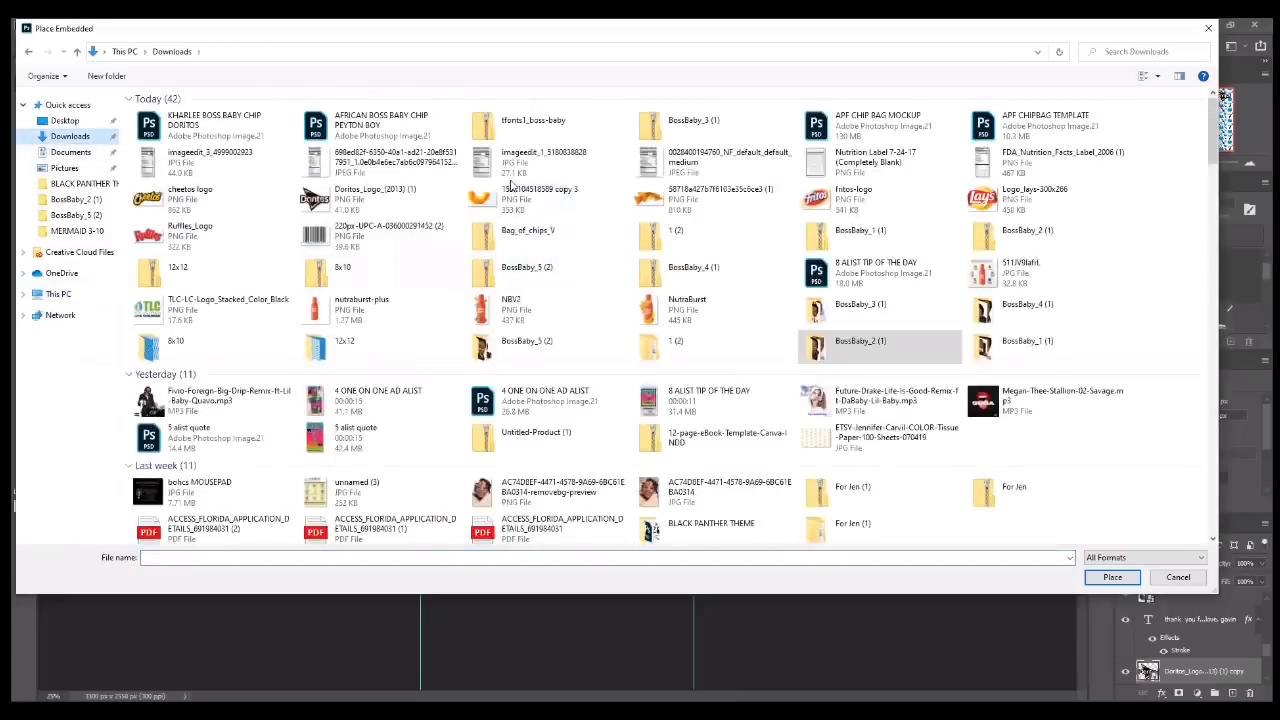
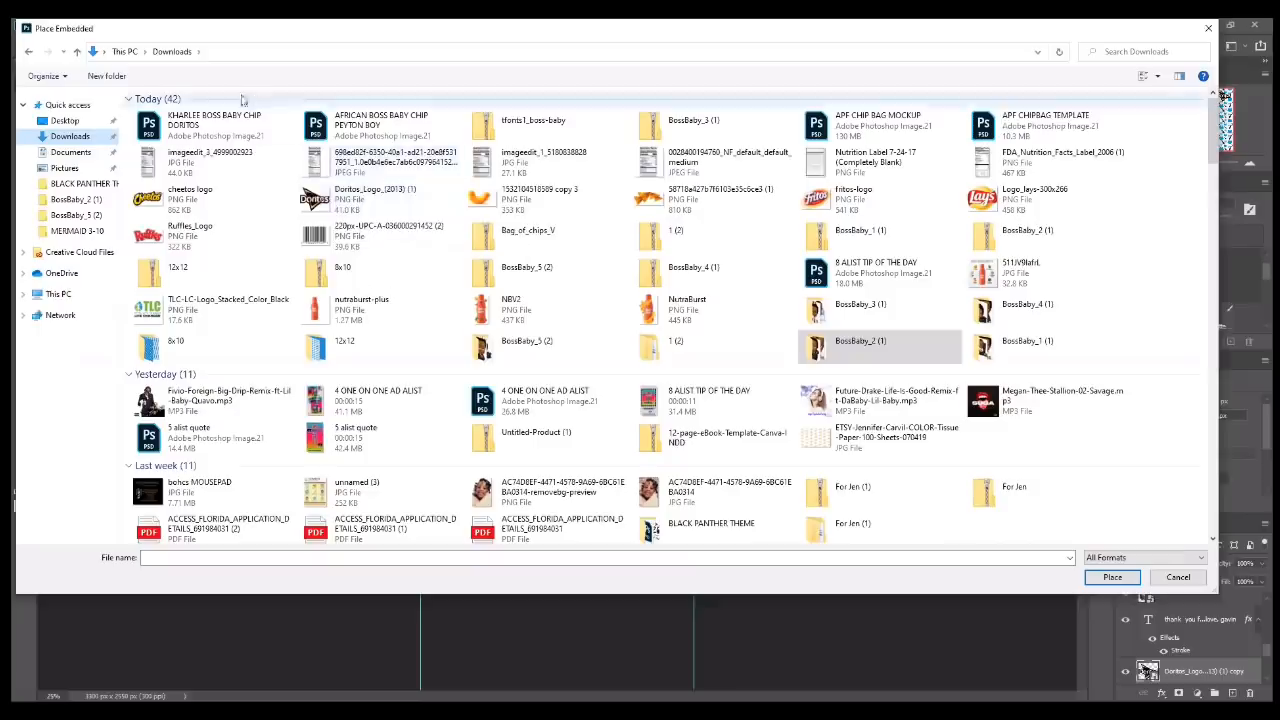
pyautogui.click(181, 163)
pyautogui.doubleClick(181, 163)
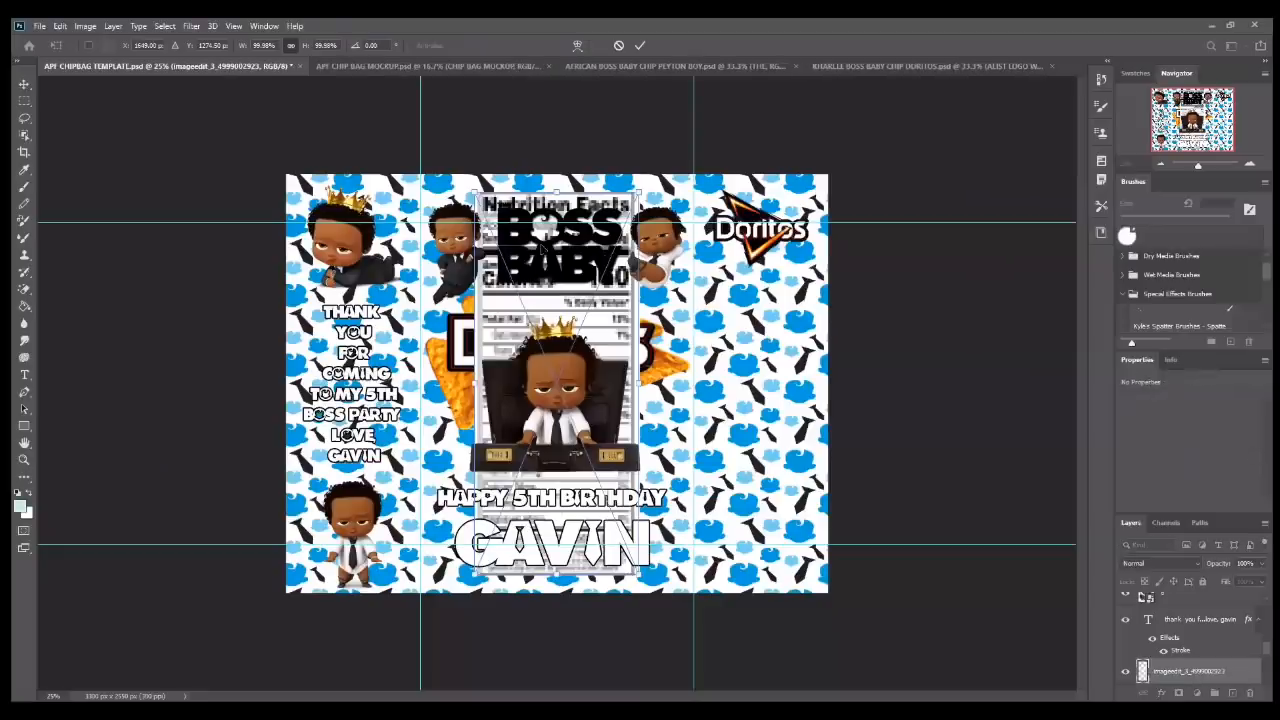
# - Resize the nutrition label to about 74% width and 58% height, fitting it below the right panel's Doritos logo
pyautogui.moveTo(543, 250); pyautogui.dragTo(723, 287)
pyautogui.moveTo(656, 230); pyautogui.dragTo(706, 334)
pyautogui.moveTo(760, 403); pyautogui.dragTo(760, 331)
pyautogui.moveTo(705, 266); pyautogui.dragTo(723, 311)
pyautogui.moveTo(766, 367); pyautogui.dragTo(756, 316)
pyautogui.moveTo(715, 370); pyautogui.dragTo(697, 370)
pyautogui.moveTo(814, 370); pyautogui.dragTo(785, 372)
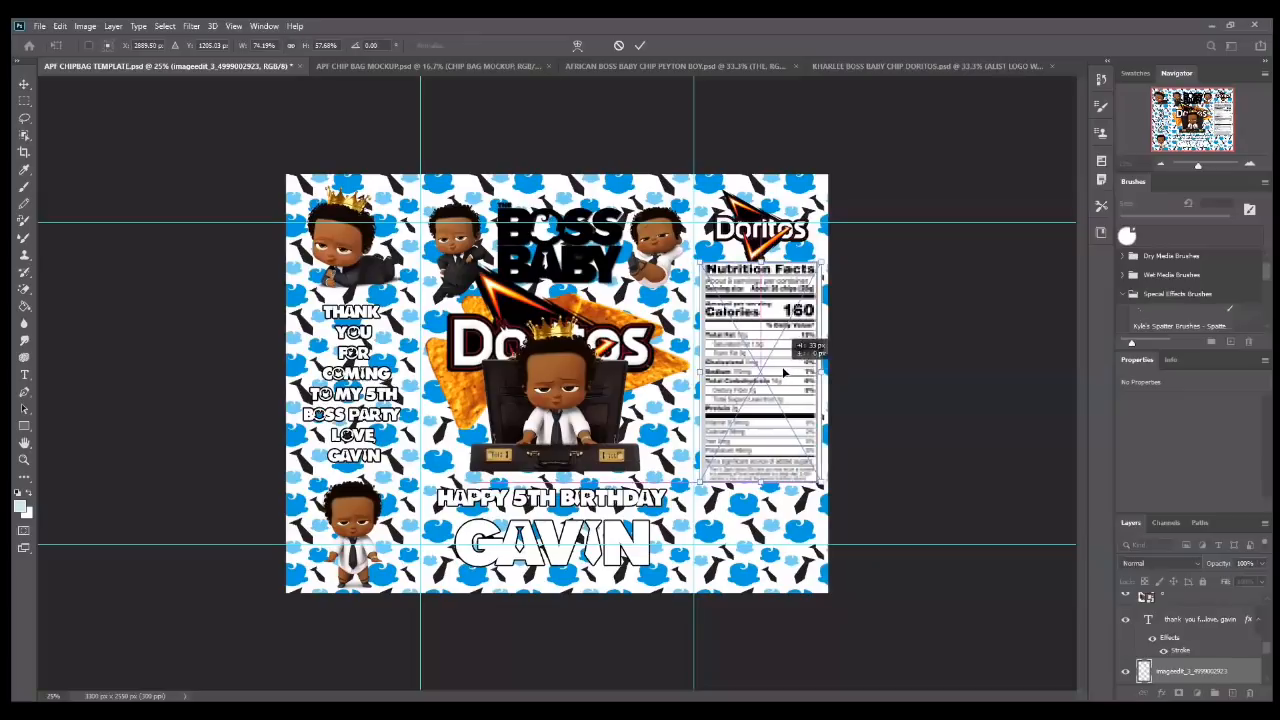
pyautogui.press('Return')
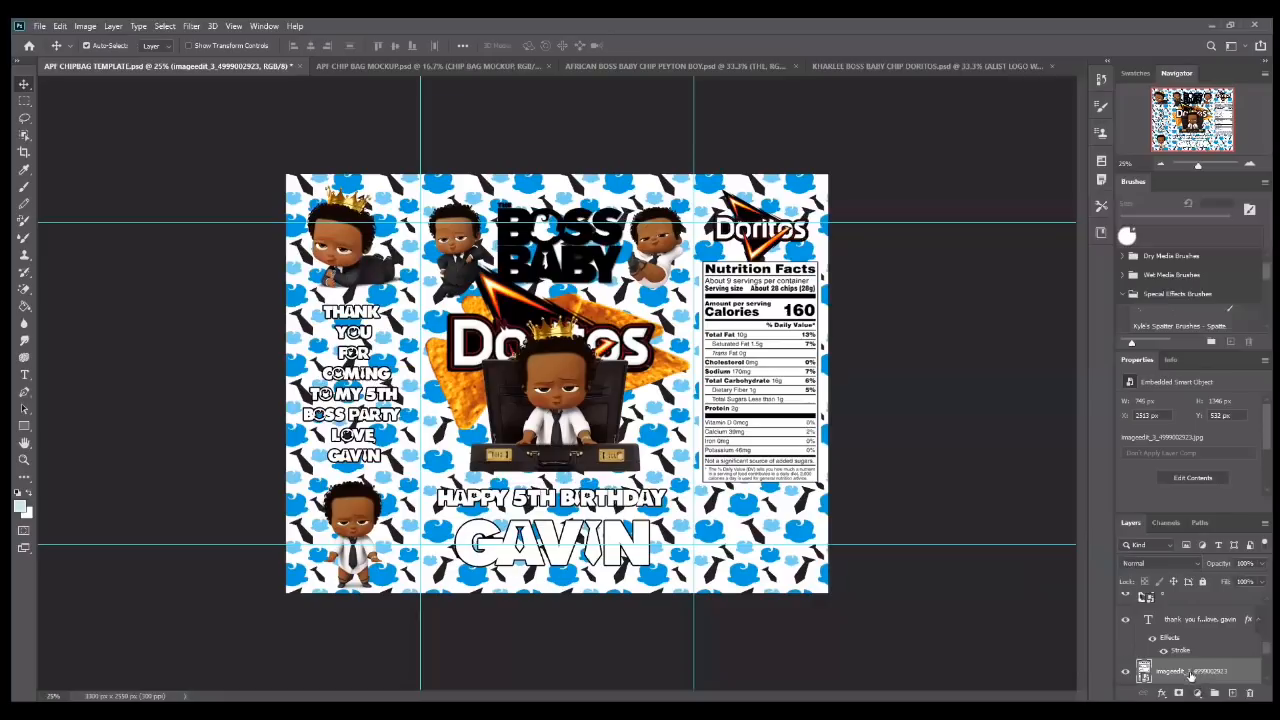
# - Move the nutrition label up slightly, closer to the Doritos logo above it, and deselect it
pyautogui.scroll(-2, 1190, 676)
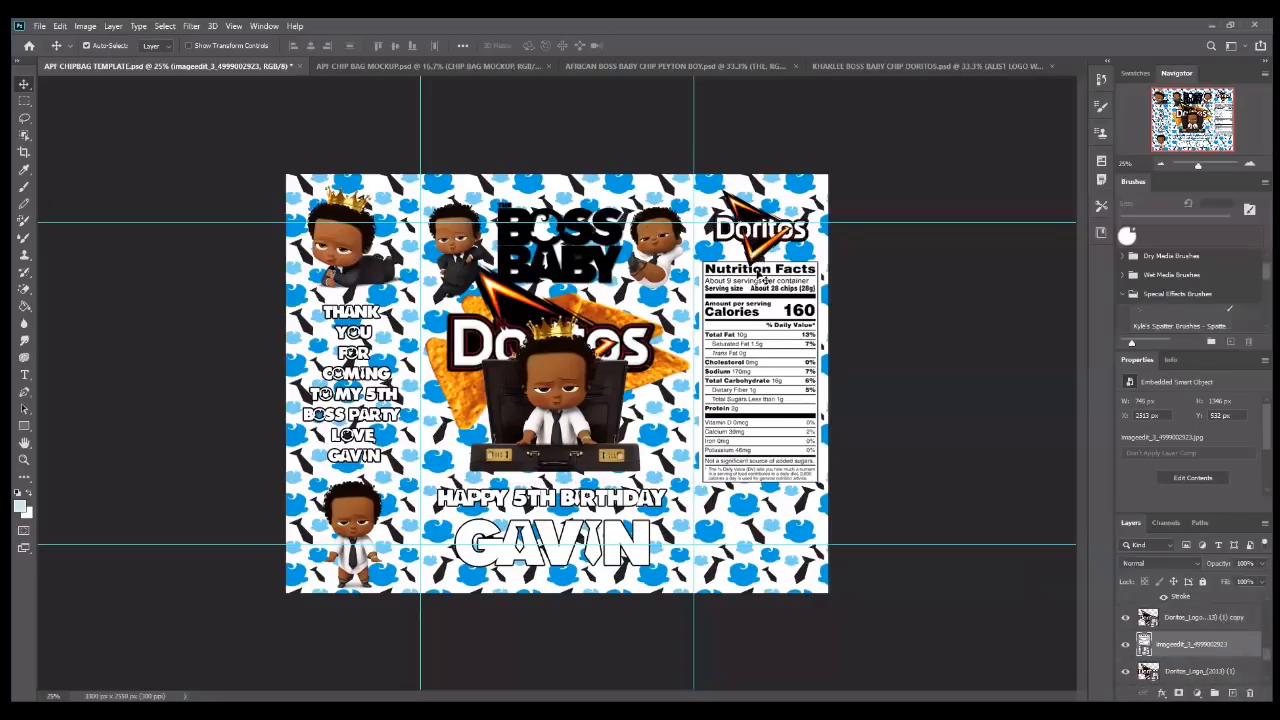
pyautogui.rightClick(778, 382)
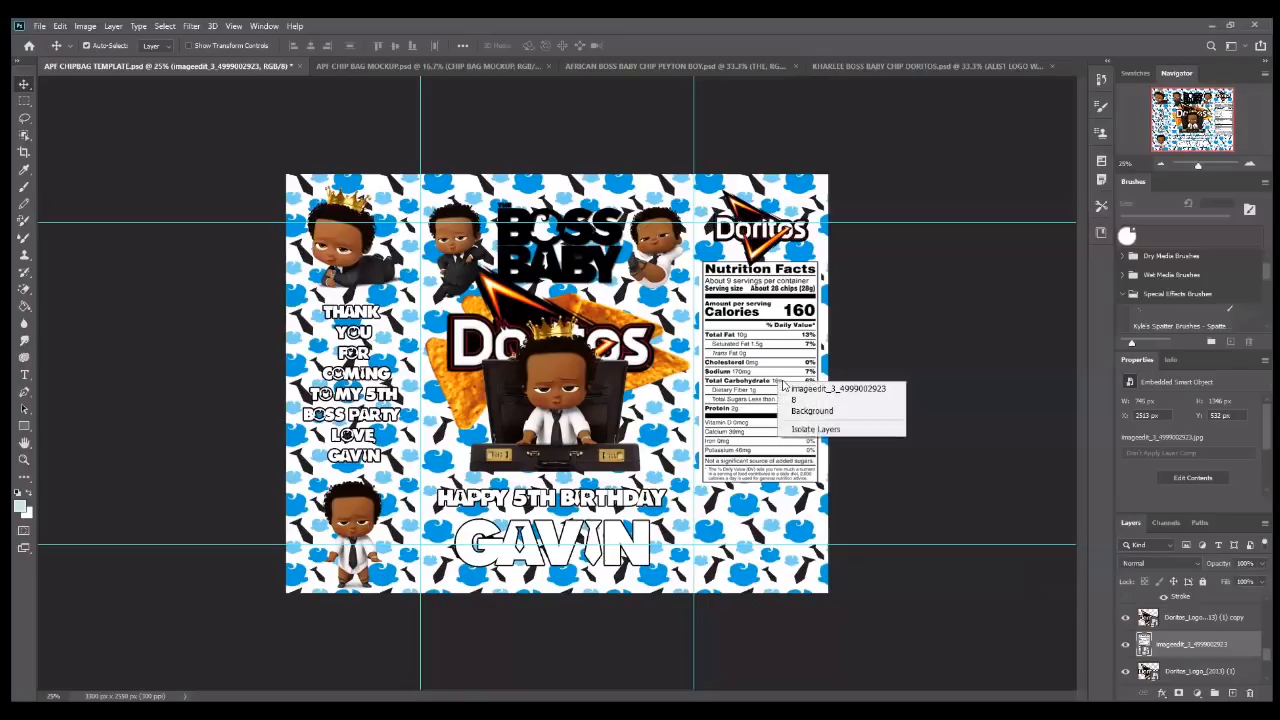
pyautogui.click(786, 389)
pyautogui.moveTo(779, 388); pyautogui.dragTo(779, 377)
pyautogui.click(362, 92)
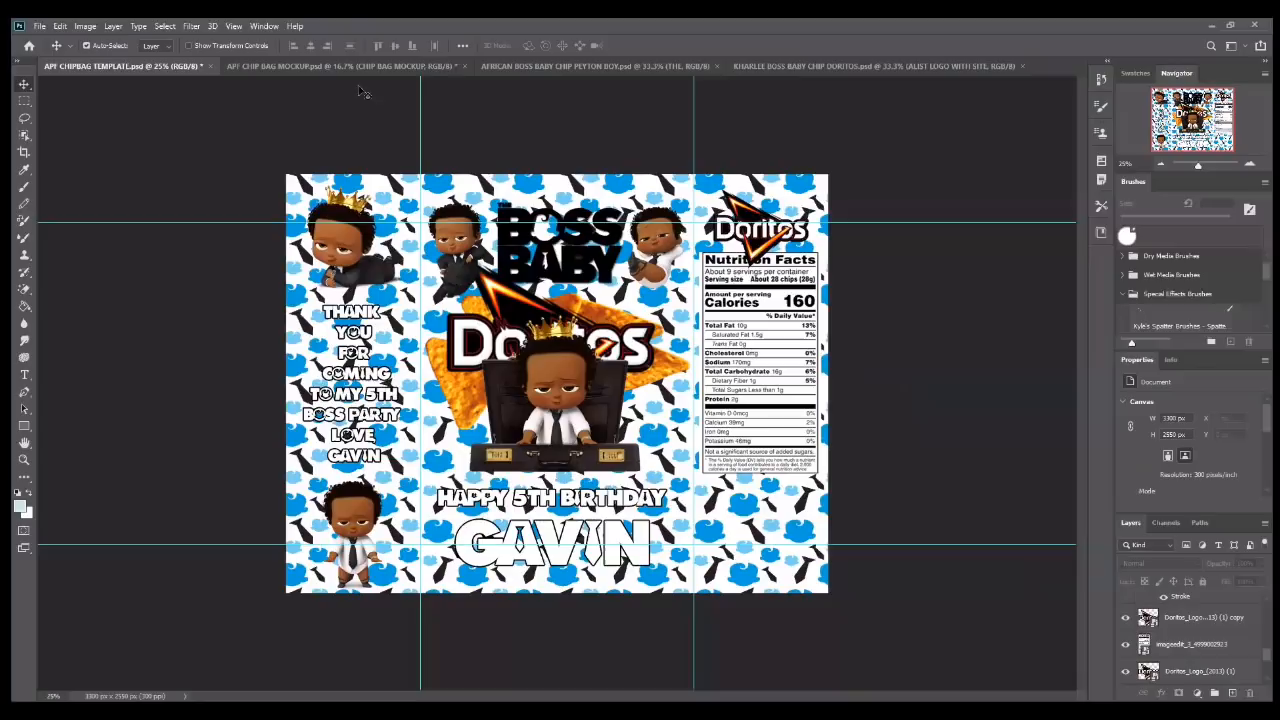
pyautogui.click(39, 25)
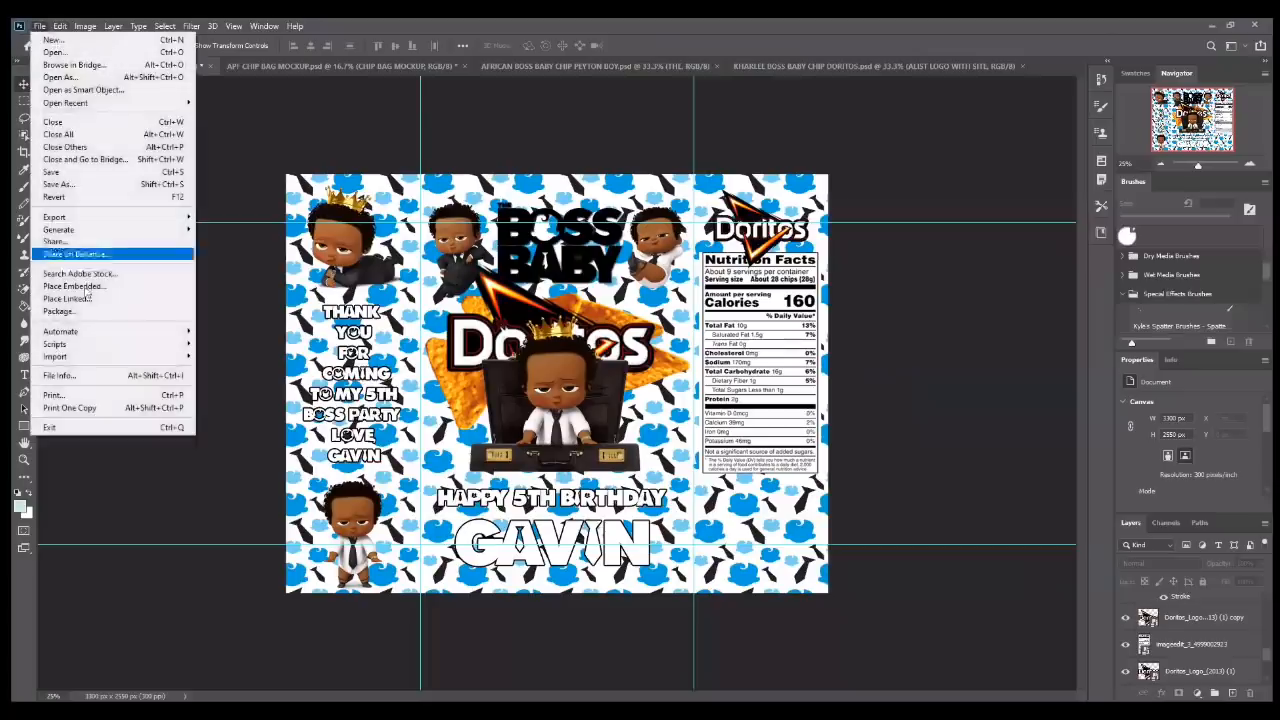
pyautogui.click(76, 287)
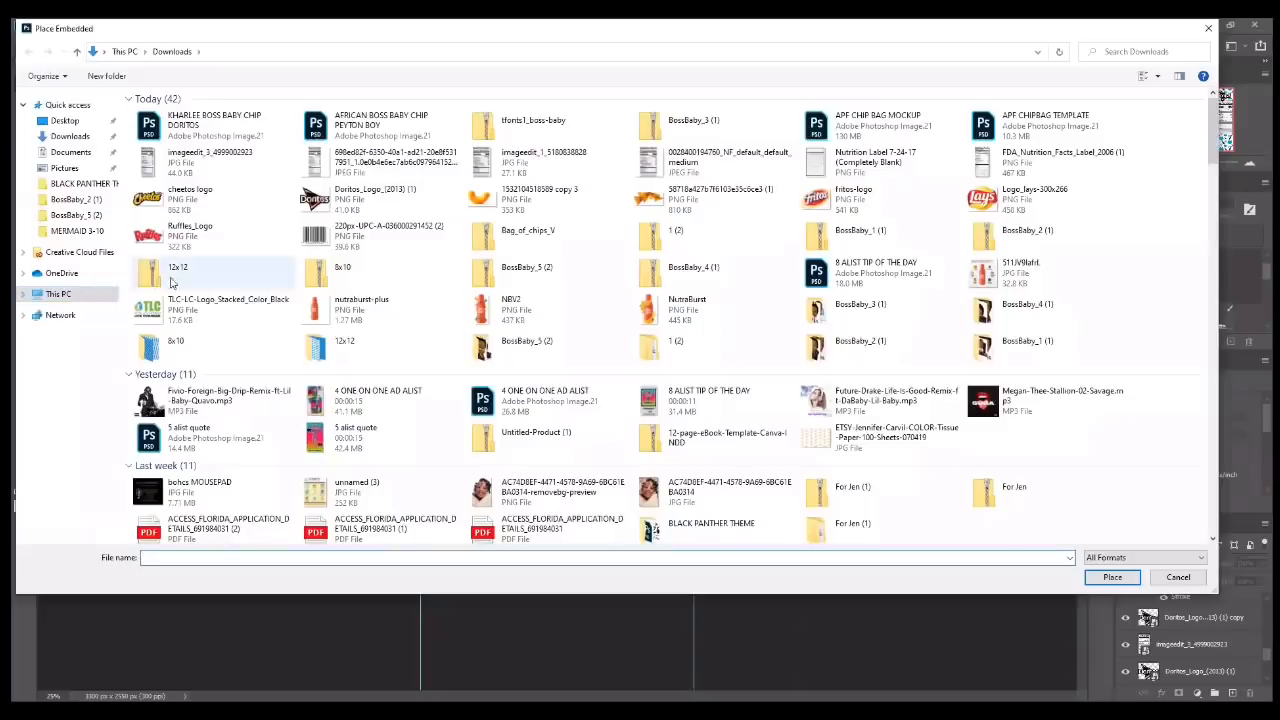
pyautogui.click(335, 232)
pyautogui.doubleClick(335, 232)
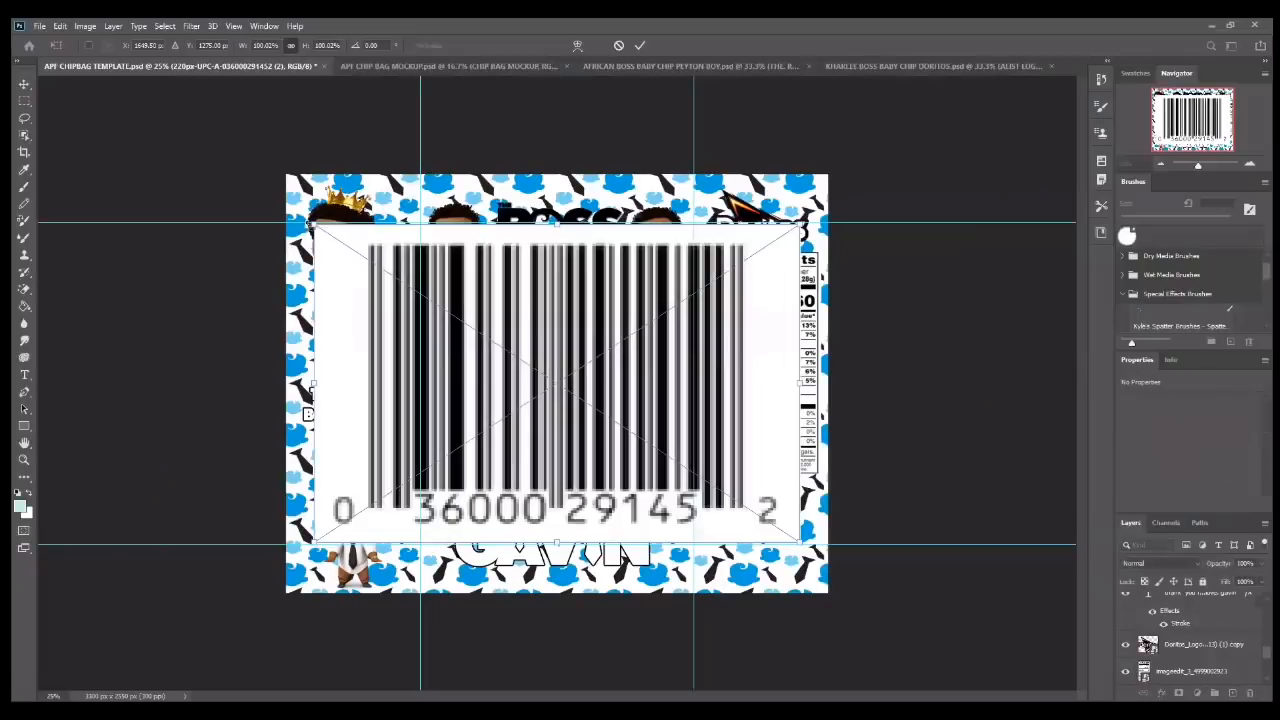
# - Resize the barcode to about 25% width and 20% height, fitting it below the nutrition label on the right panel
pyautogui.moveTo(311, 225); pyautogui.dragTo(656, 522)
pyautogui.moveTo(734, 541)
pyautogui.mouseDown()
pyautogui.moveTo(748, 545)
pyautogui.moveTo(736, 535)
pyautogui.mouseUp()
pyautogui.moveTo(815, 511); pyautogui.dragTo(788, 516)
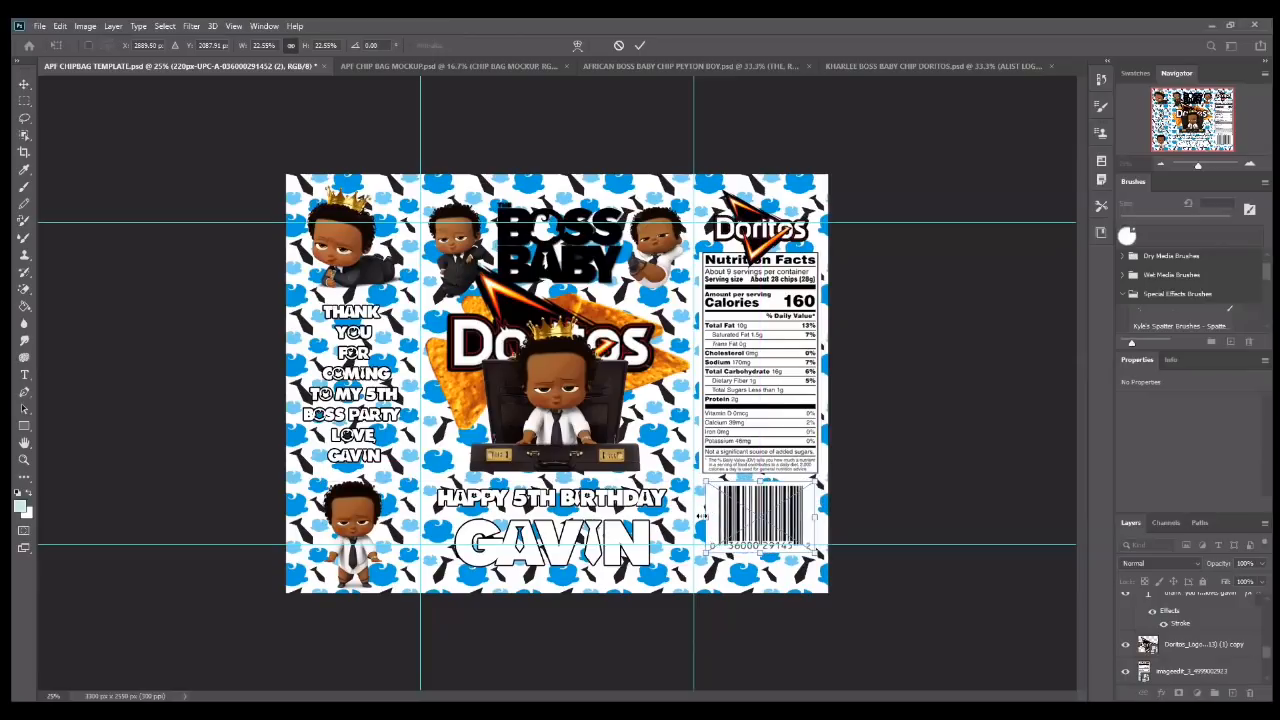
pyautogui.moveTo(702, 516); pyautogui.dragTo(699, 516)
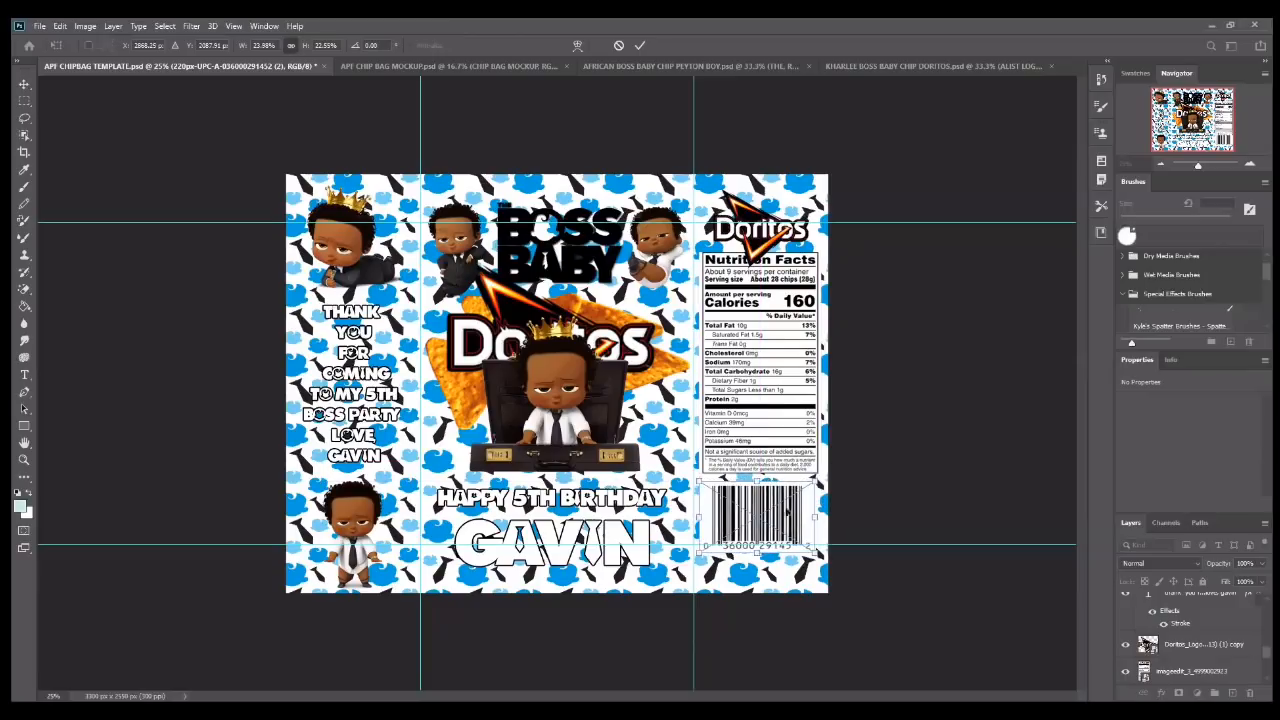
pyautogui.moveTo(815, 513); pyautogui.dragTo(819, 512)
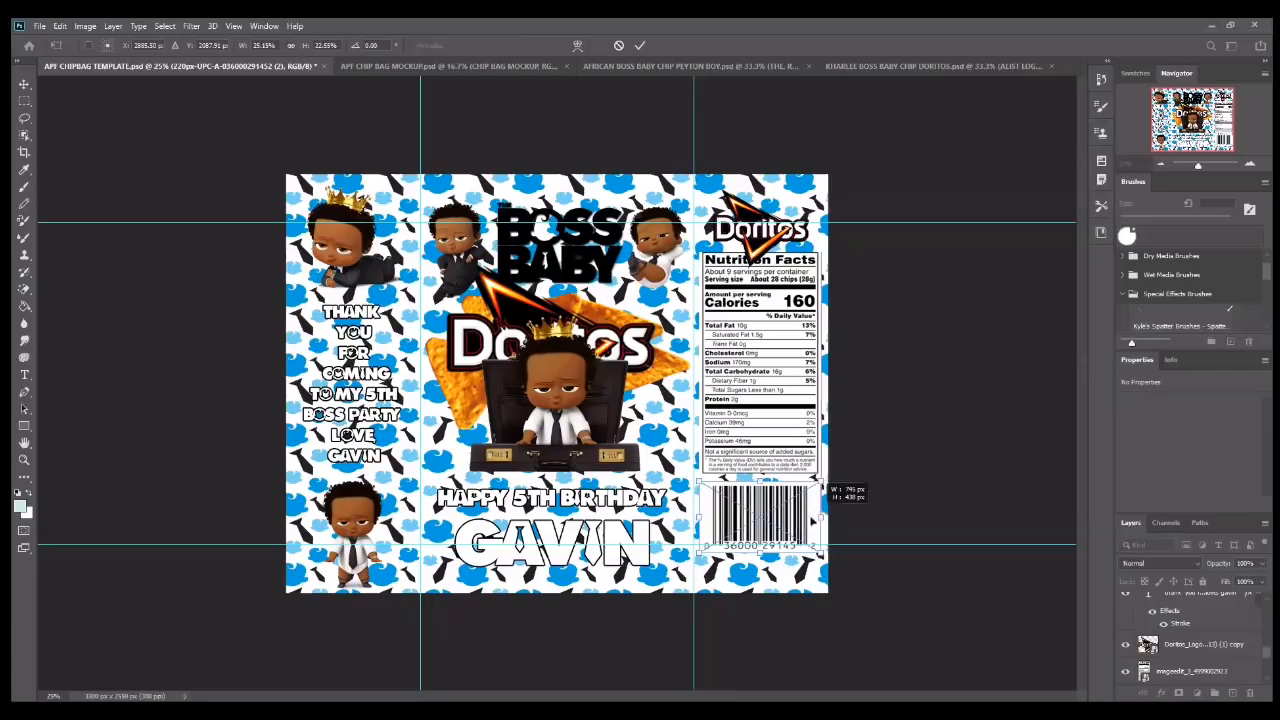
pyautogui.moveTo(760, 552); pyautogui.dragTo(760, 543)
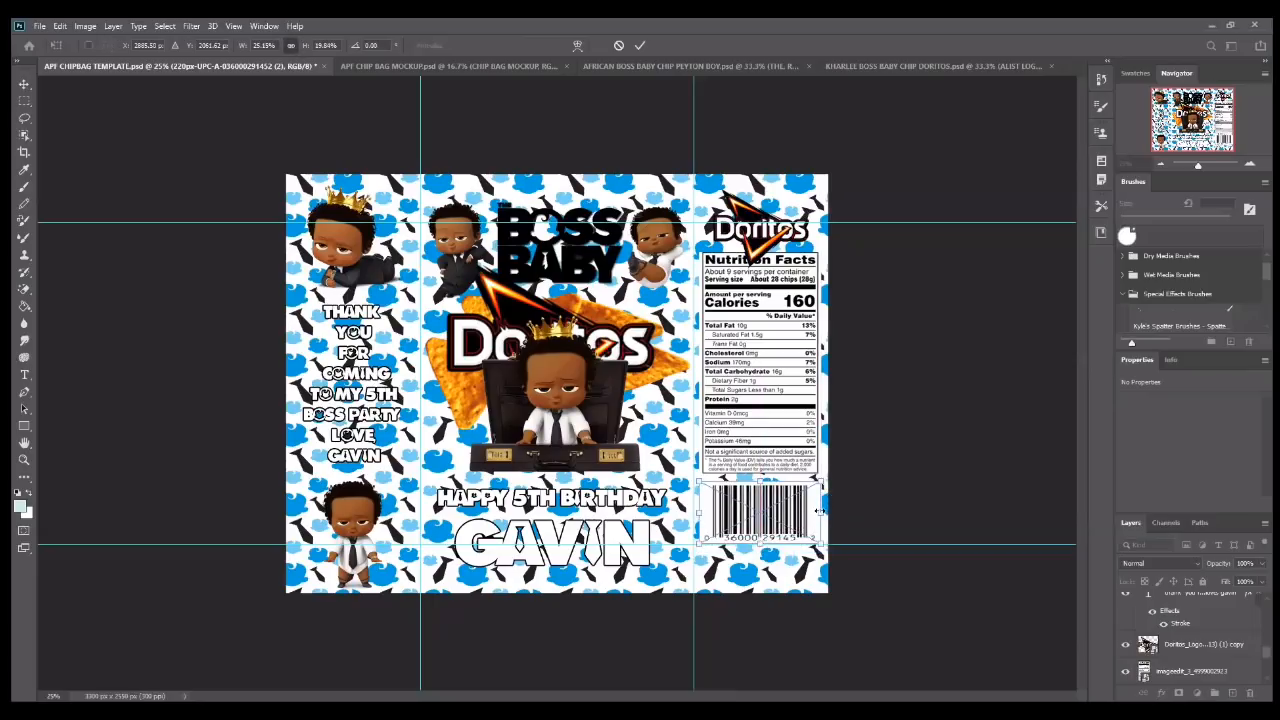
pyautogui.moveTo(819, 511); pyautogui.dragTo(821, 508)
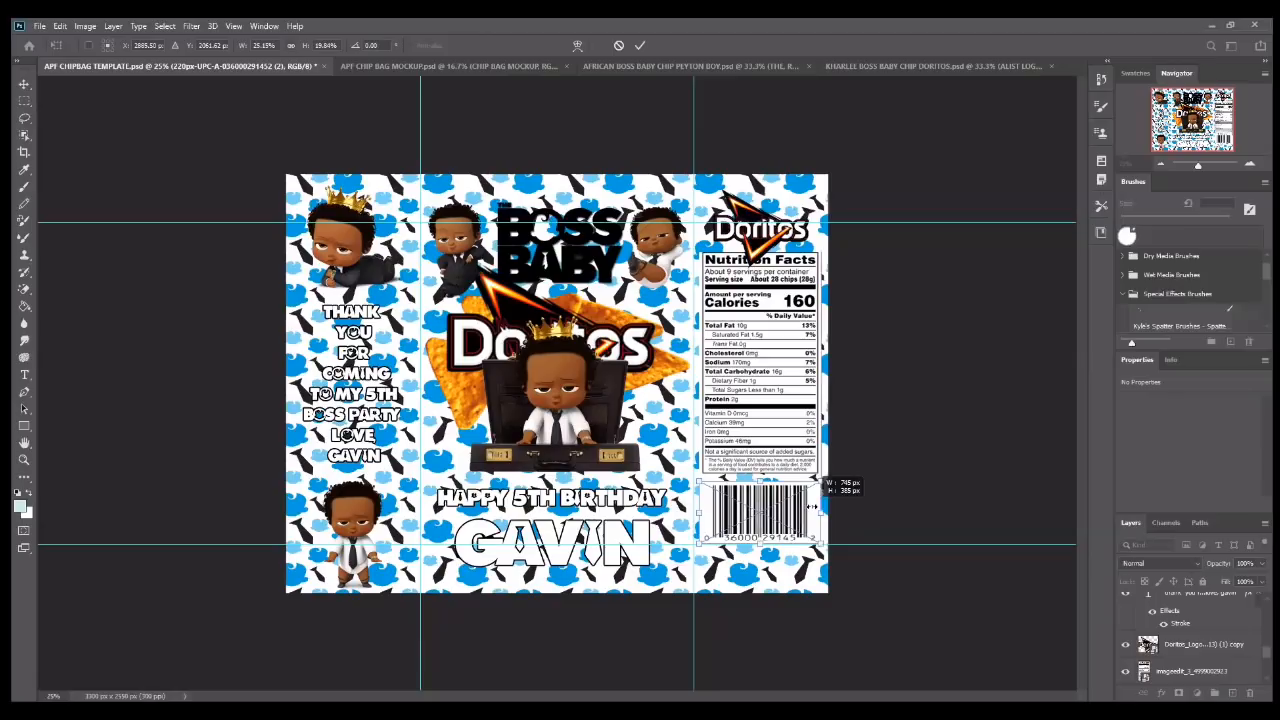
pyautogui.press('Return')
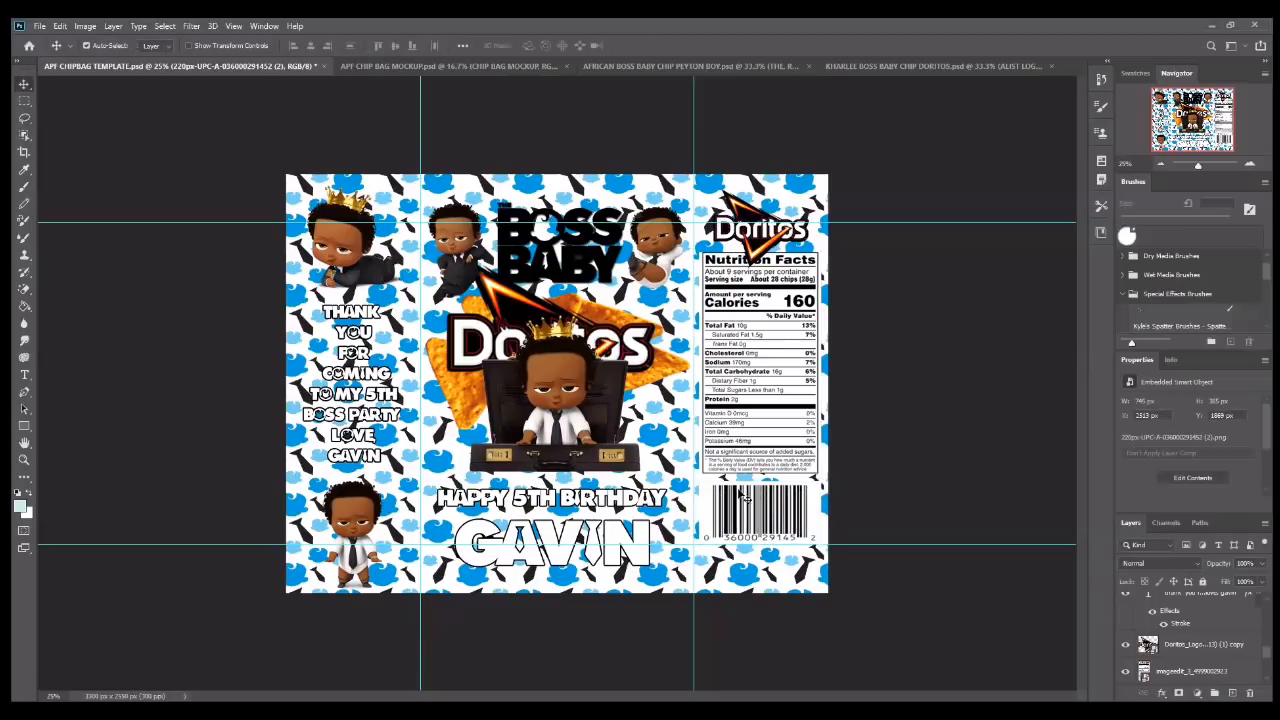
# - Select the Doritos logo copy above the nutrition label on the right panel
pyautogui.rightClick(749, 216)
pyautogui.click(778, 225)
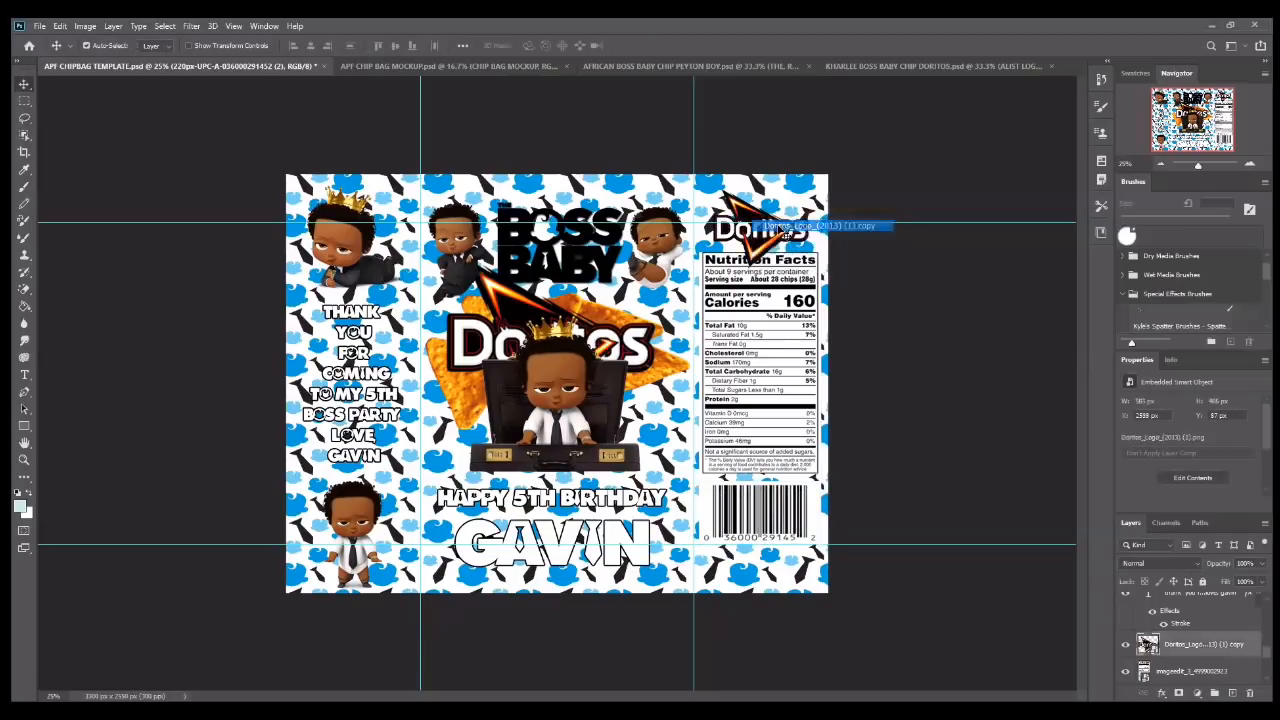
# - Move the back panel's small Doritos logo and the Nutrition Facts label slightly upward
pyautogui.moveTo(778, 230); pyautogui.dragTo(778, 218)
pyautogui.rightClick(772, 304)
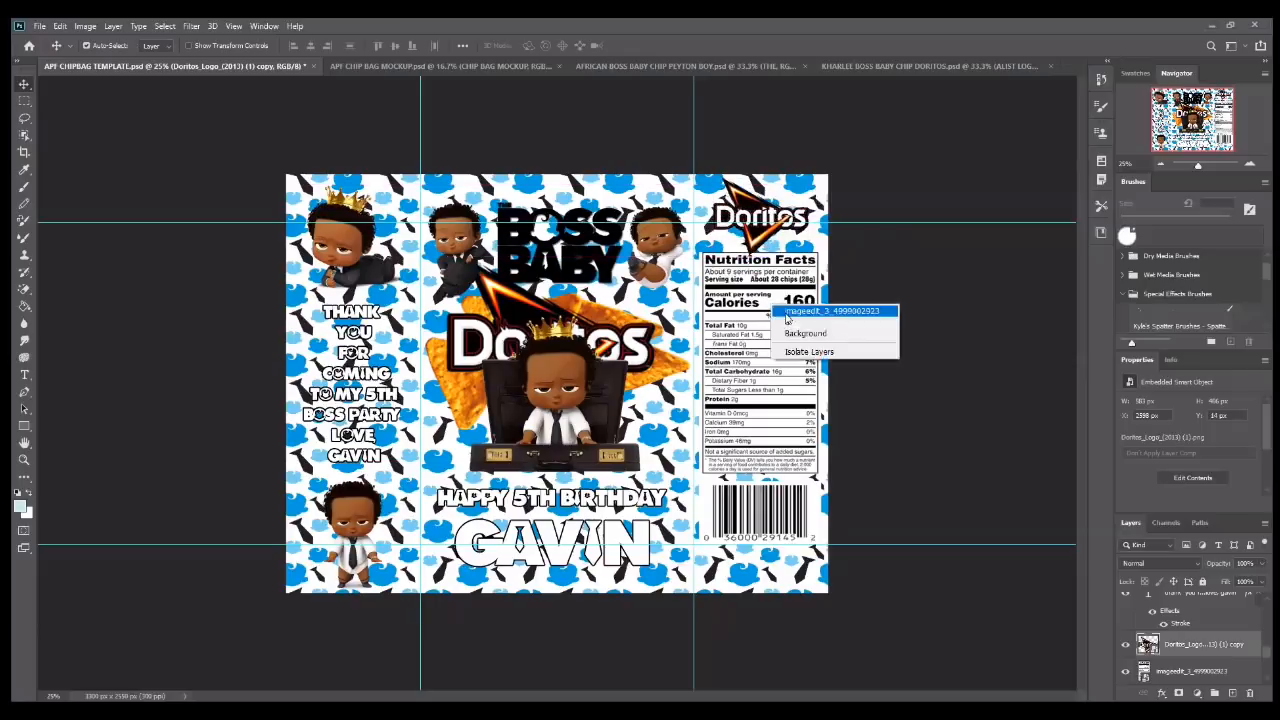
pyautogui.click(790, 316)
pyautogui.moveTo(786, 316); pyautogui.dragTo(786, 303)
# - Move the barcode on the back panel up so it sits close beneath the Nutrition Facts label
pyautogui.rightClick(760, 484)
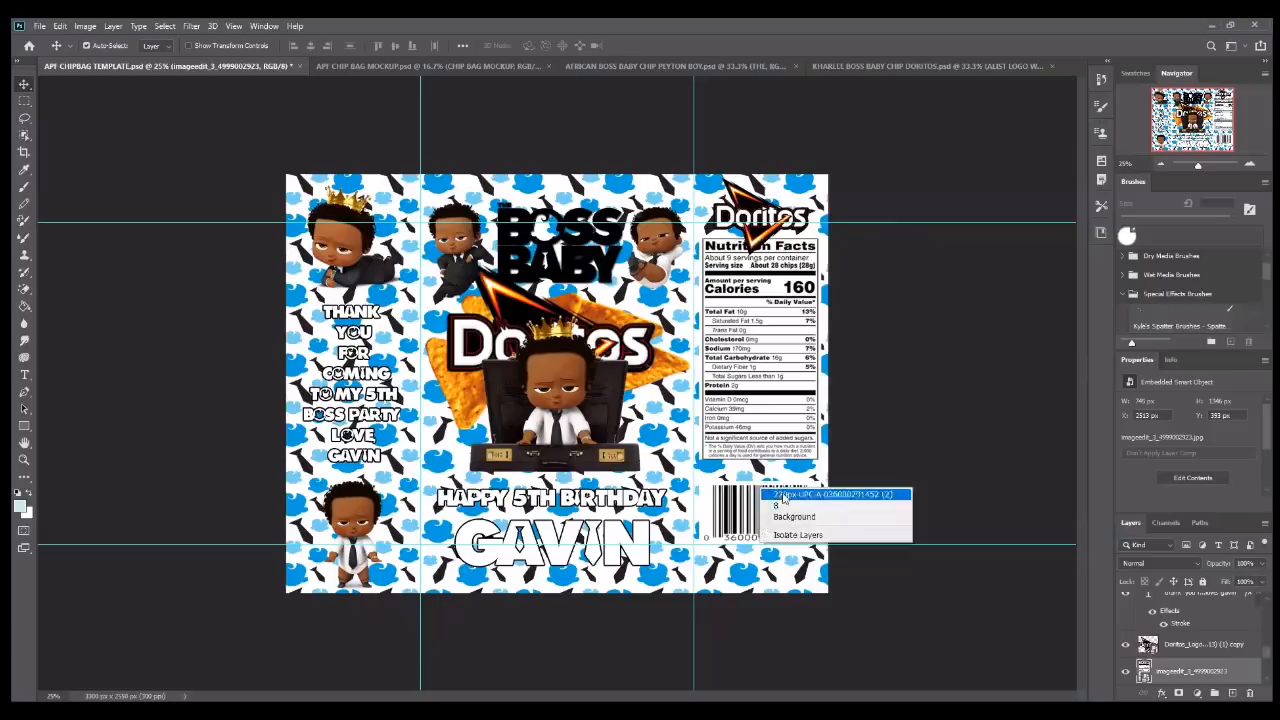
pyautogui.click(787, 497)
pyautogui.rightClick(786, 500)
pyautogui.click(800, 502)
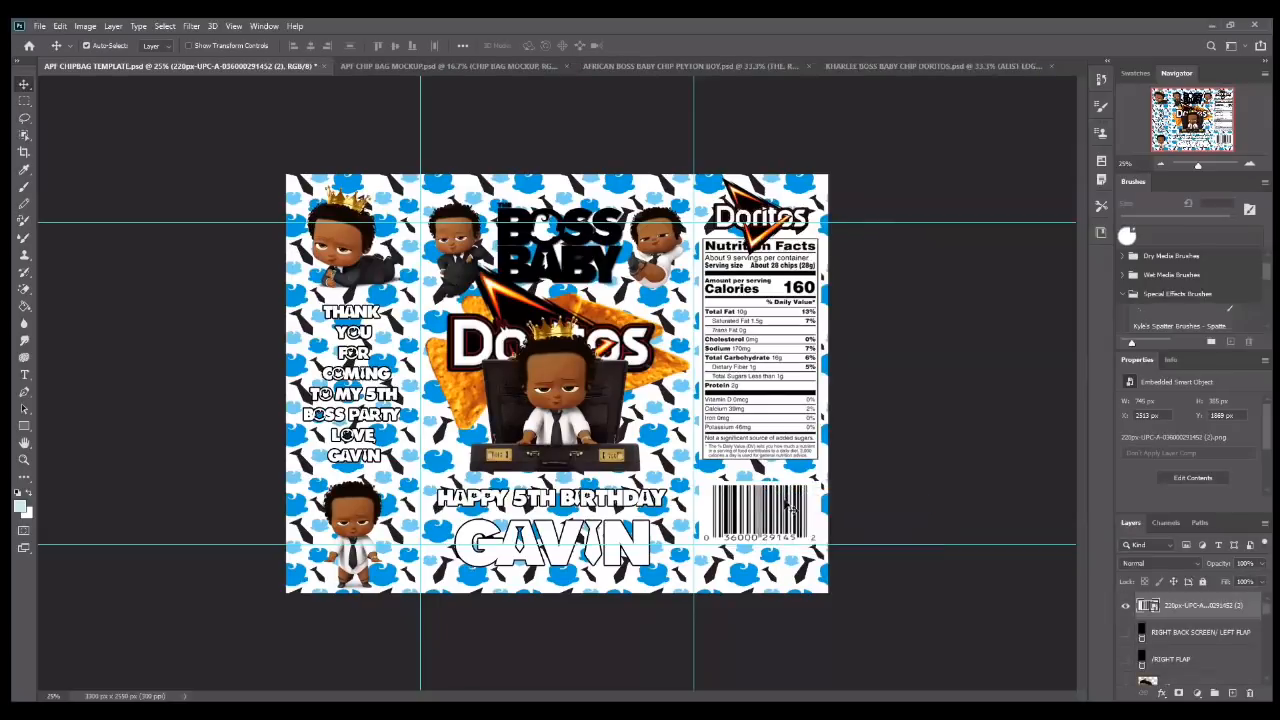
pyautogui.moveTo(788, 509); pyautogui.dragTo(784, 494)
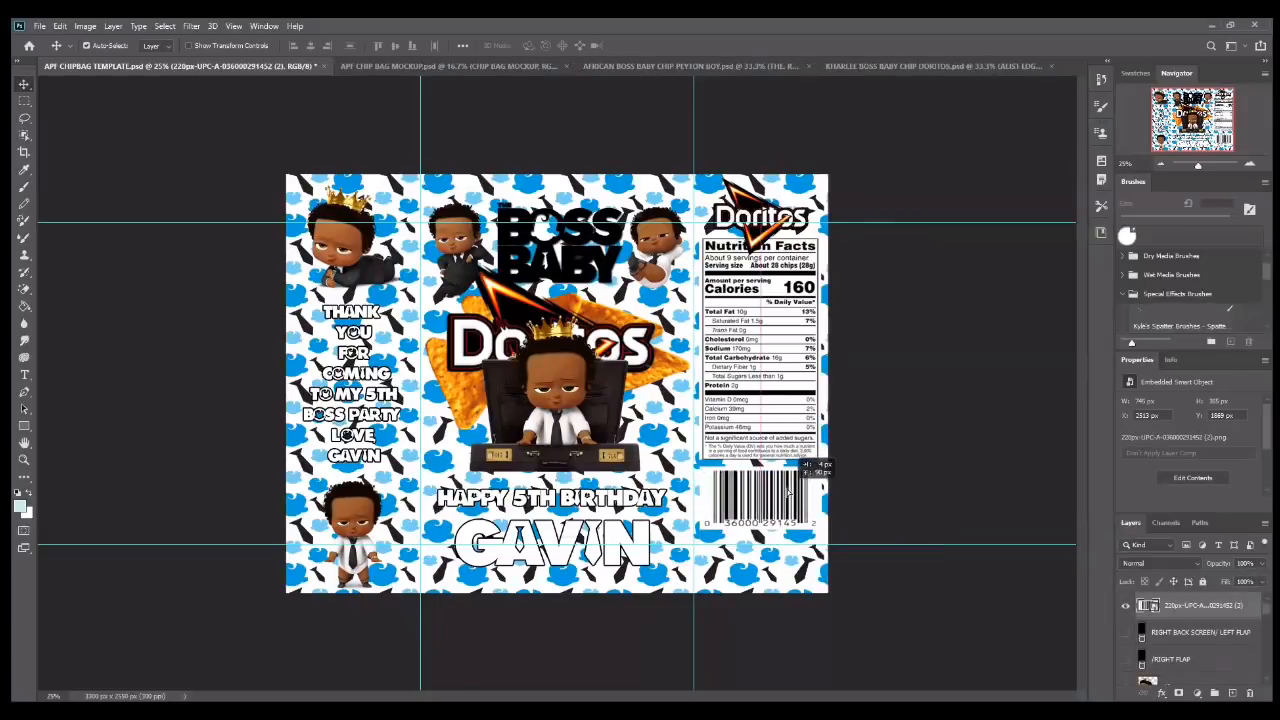
# - Start placing an embedded image, search the Downloads folder for ALIST, and look through the results as thumbnails
pyautogui.click(40, 26)
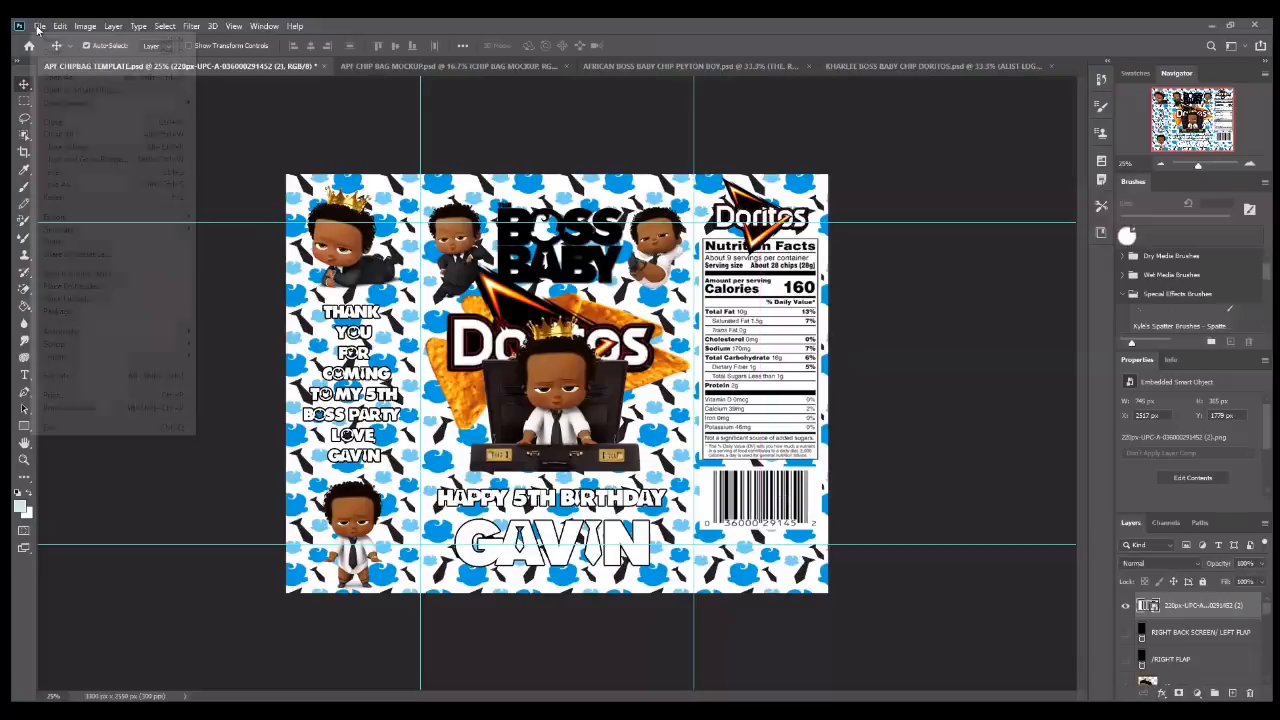
pyautogui.click(68, 287)
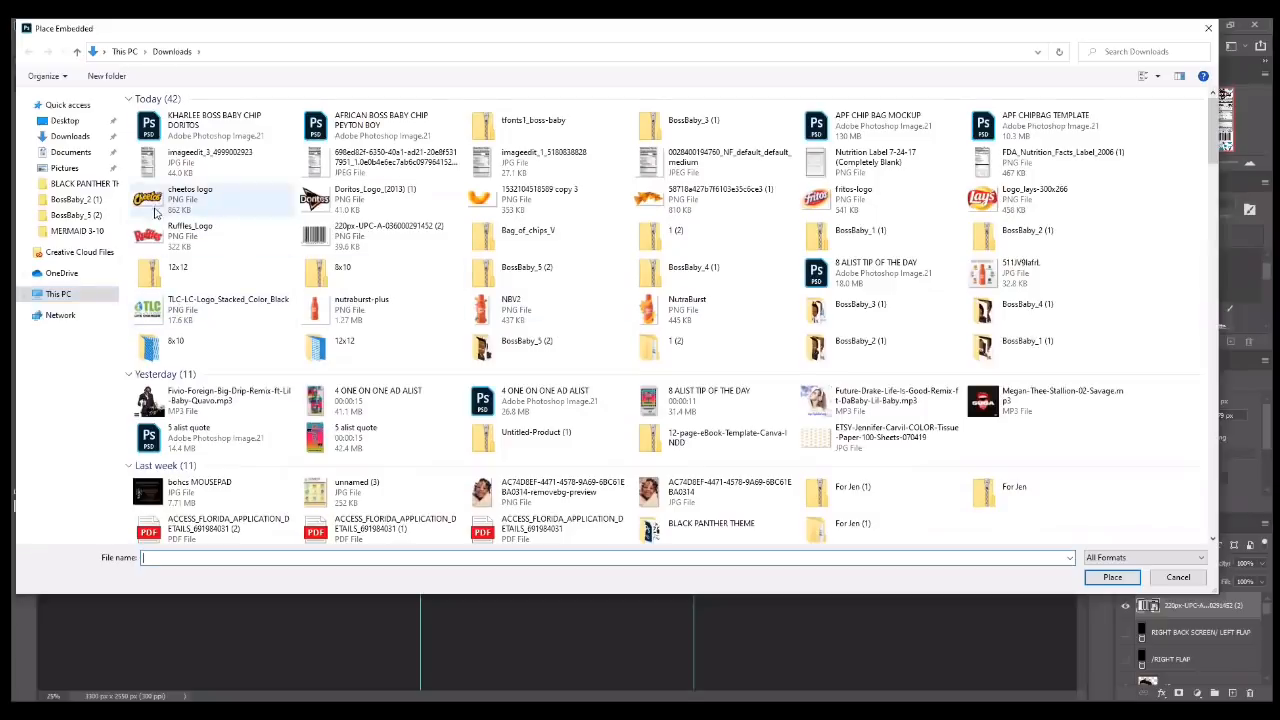
pyautogui.click(1131, 54)
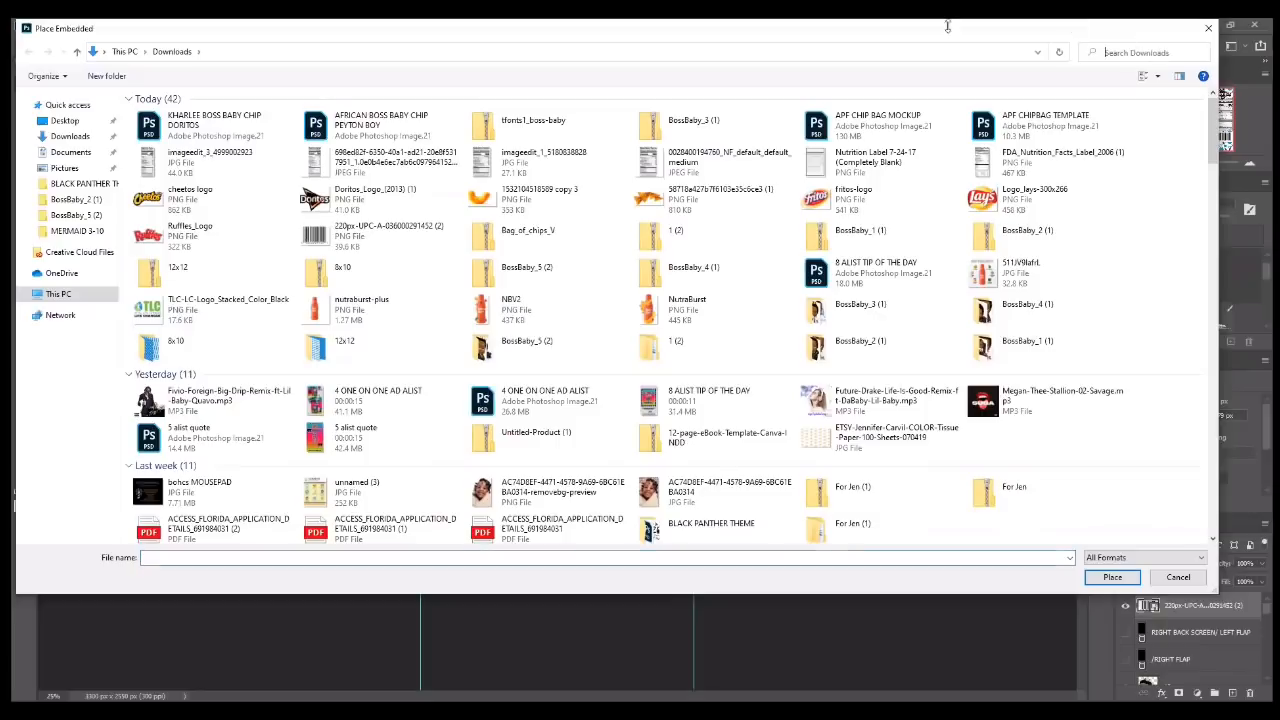
pyautogui.write('ALIST')
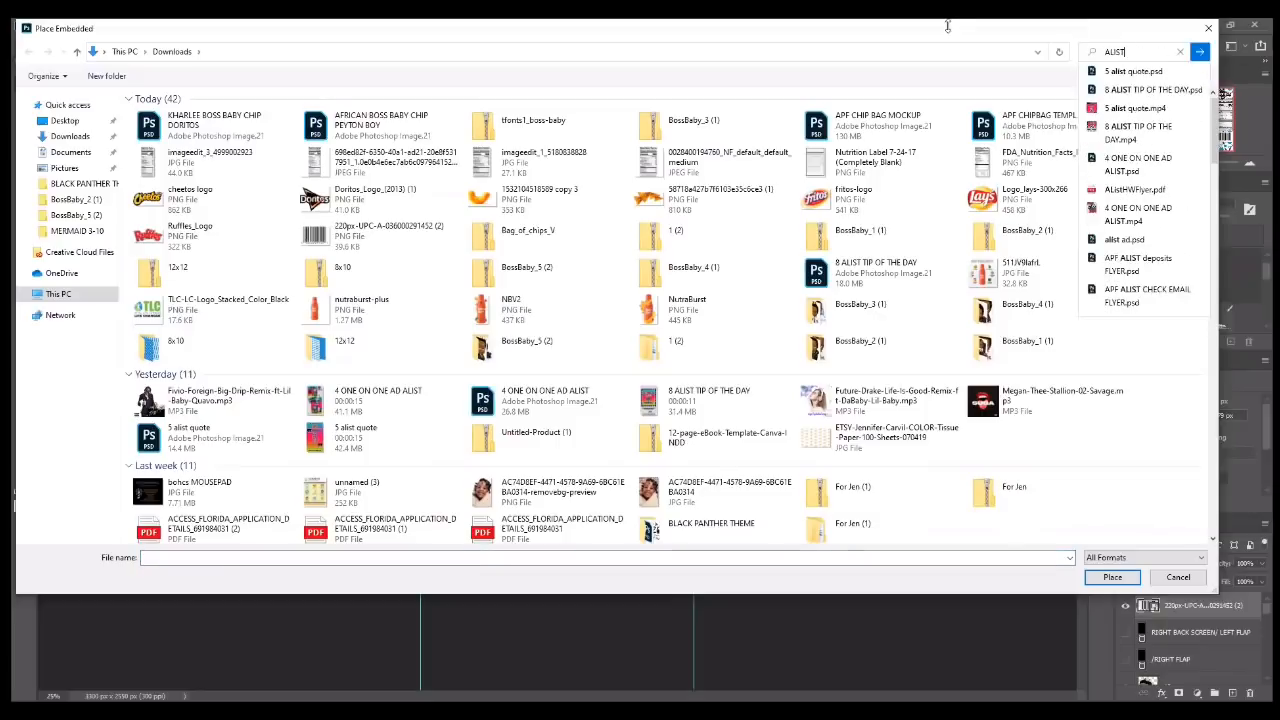
pyautogui.click(1200, 52)
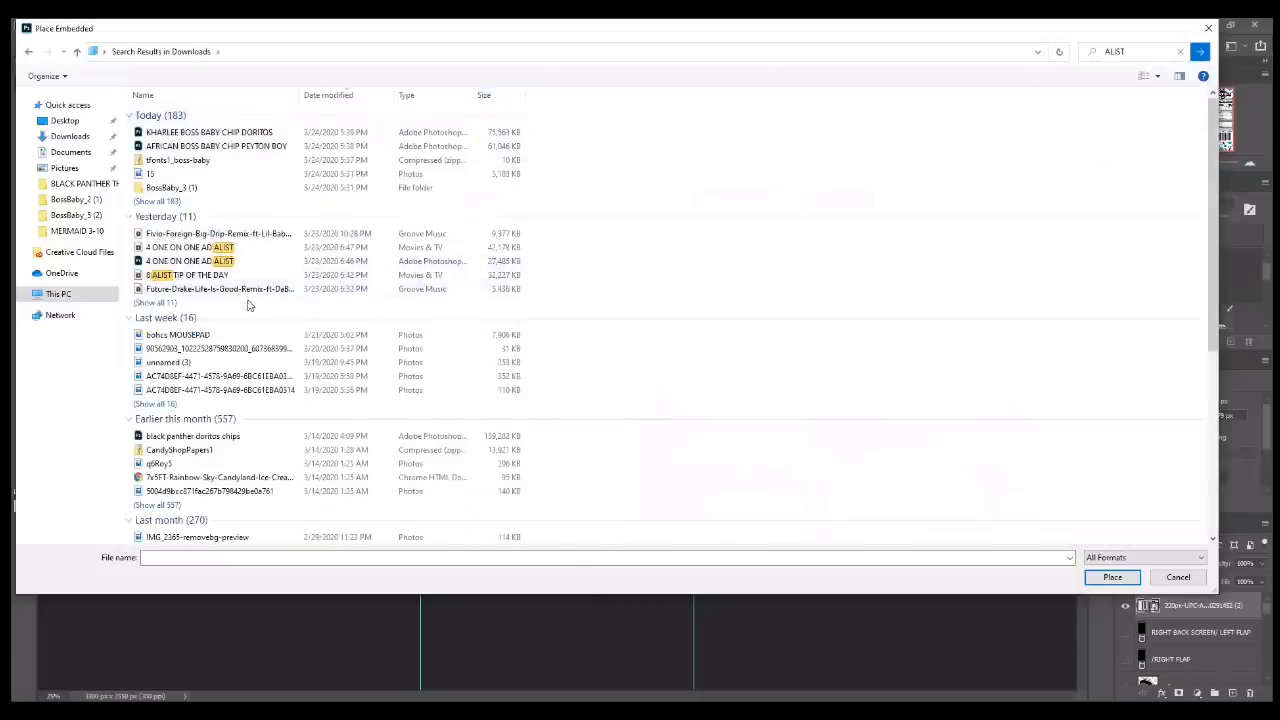
pyautogui.scroll(-5, 245, 308)
pyautogui.scroll(-2, 245, 308)
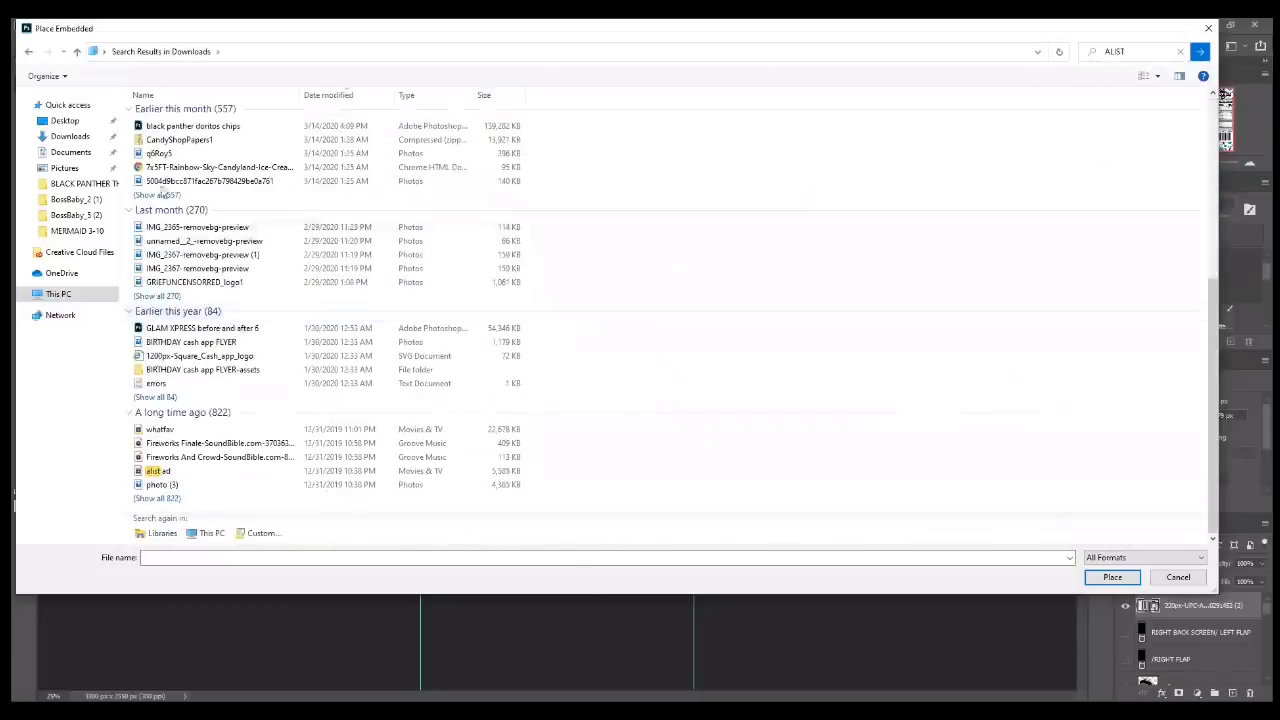
pyautogui.click(1141, 78)
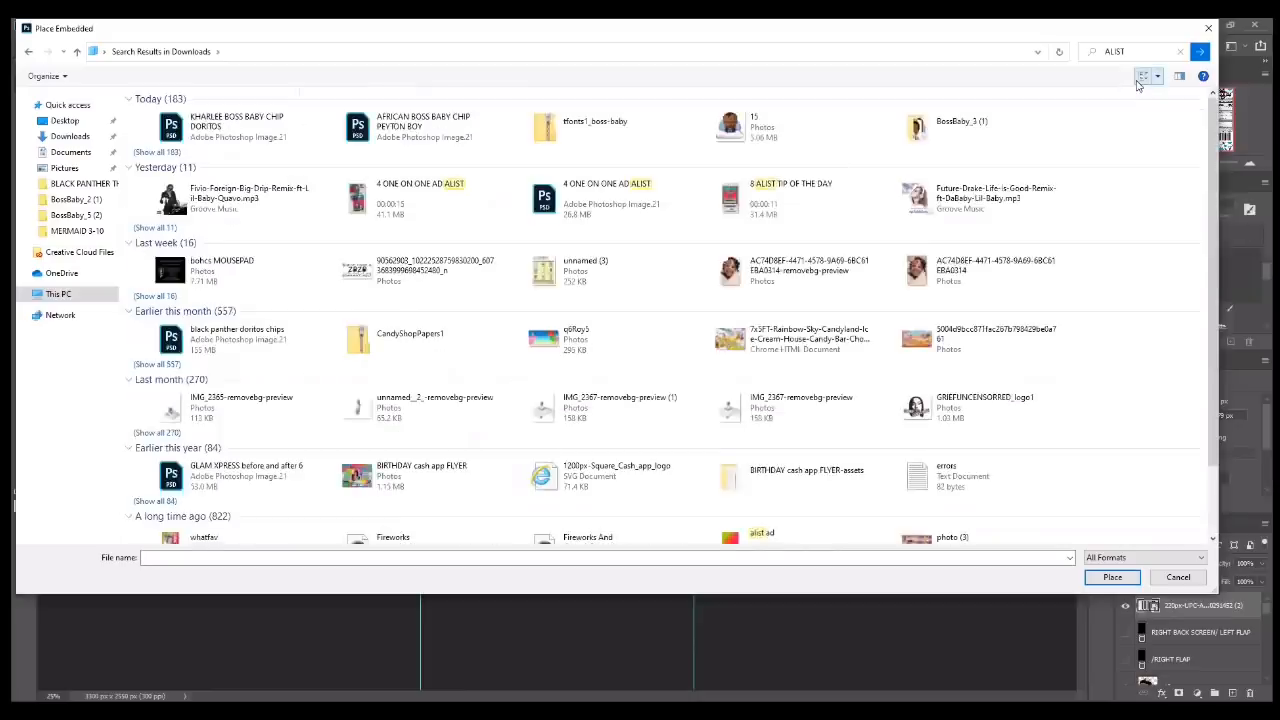
pyautogui.scroll(-3, 907, 308)
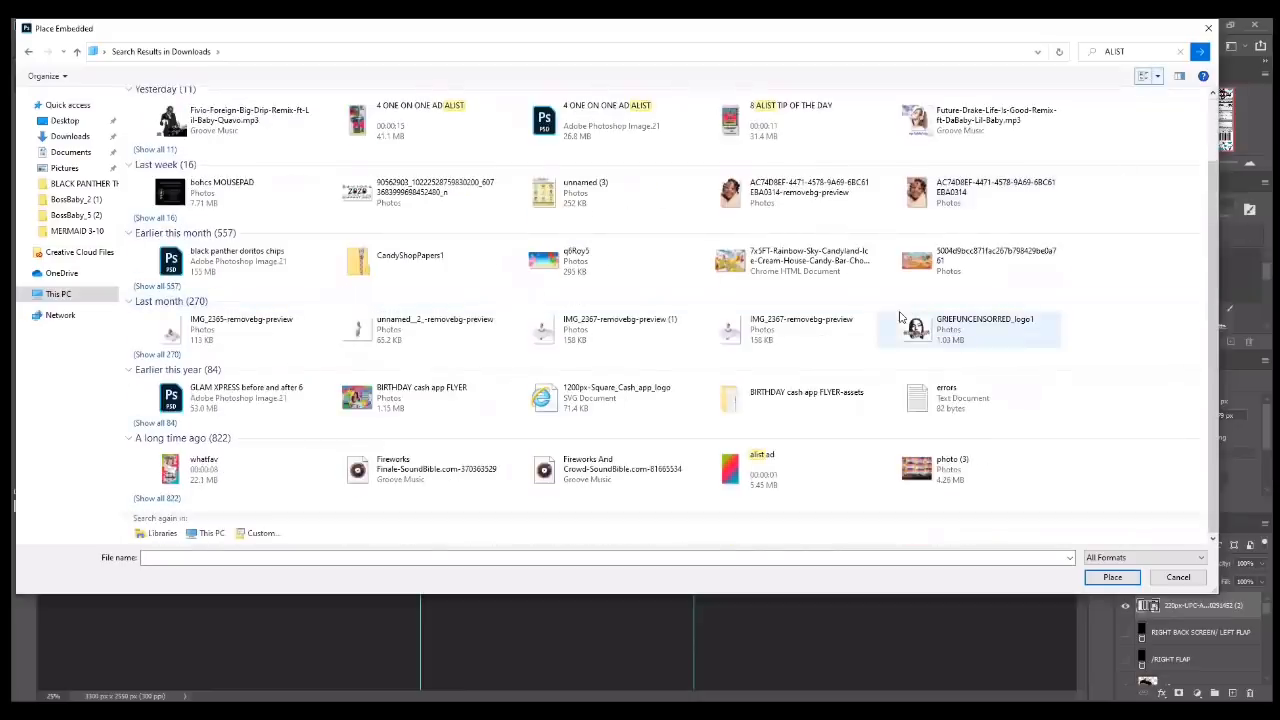
pyautogui.scroll(3, 899, 317)
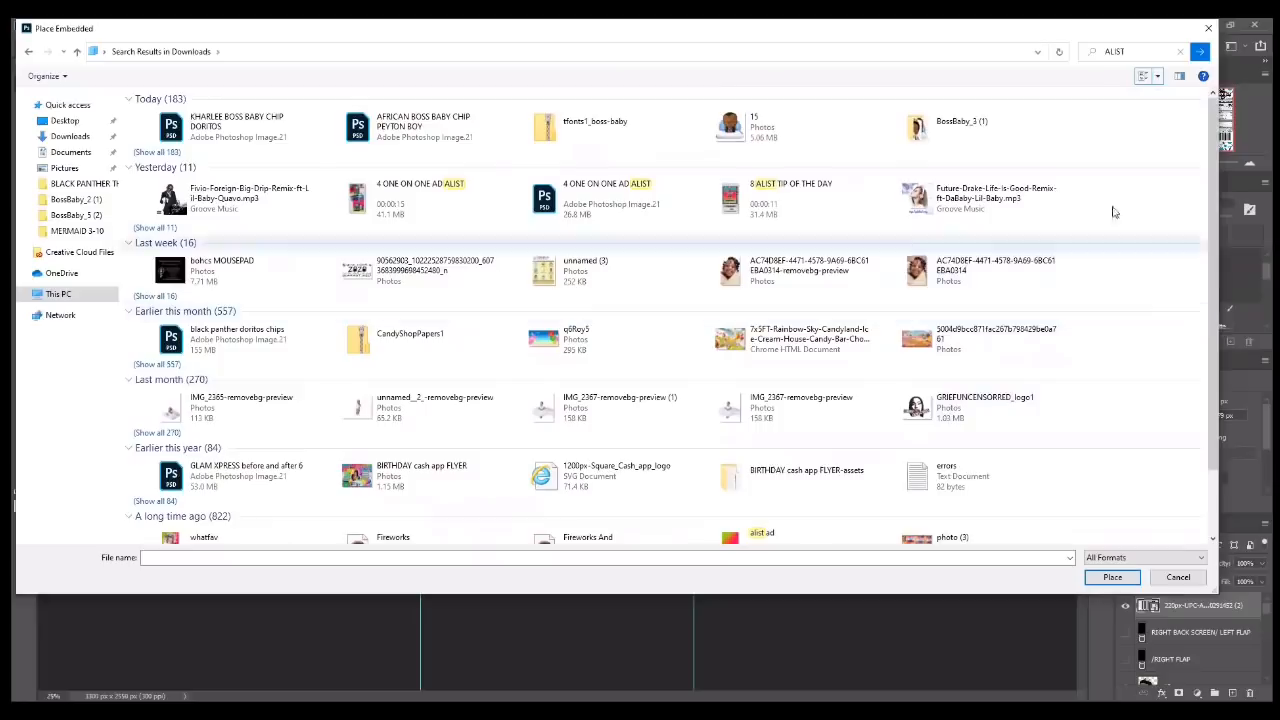
# - Refine the file search to ALIST LOGO and place the ALIST LOGO WITH SITE image
pyautogui.click(1140, 53)
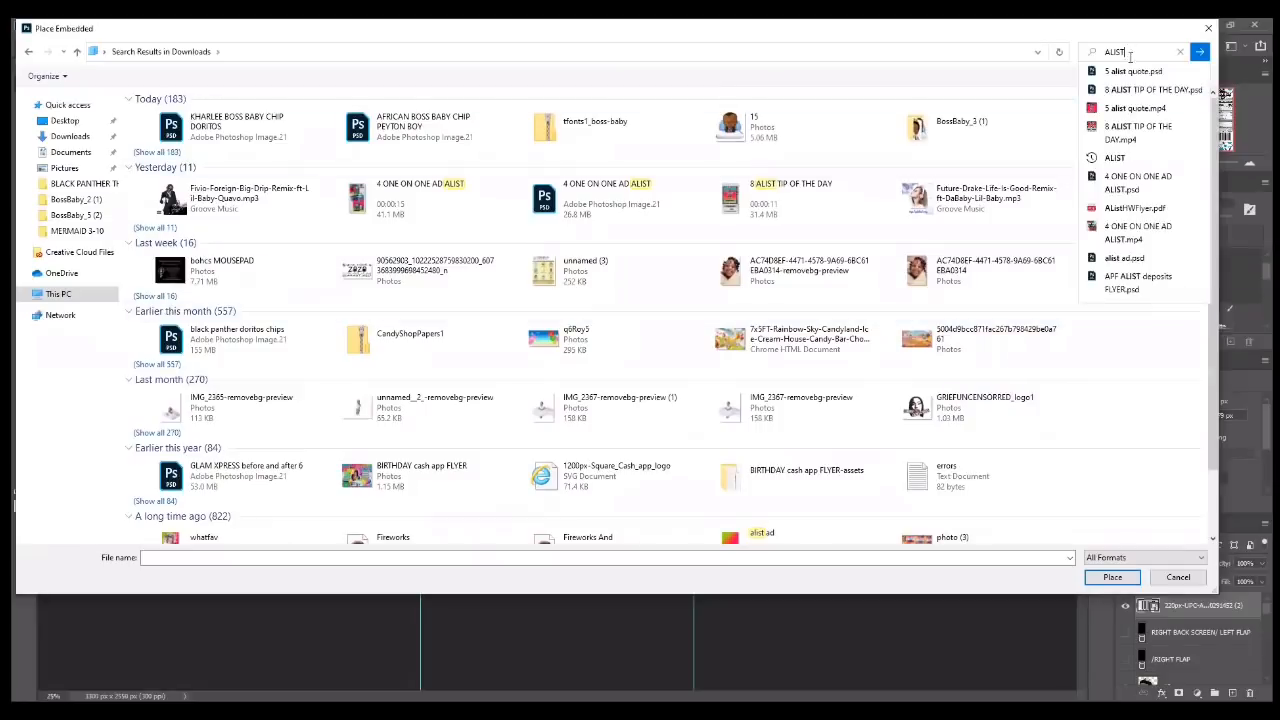
pyautogui.write('LOGO')
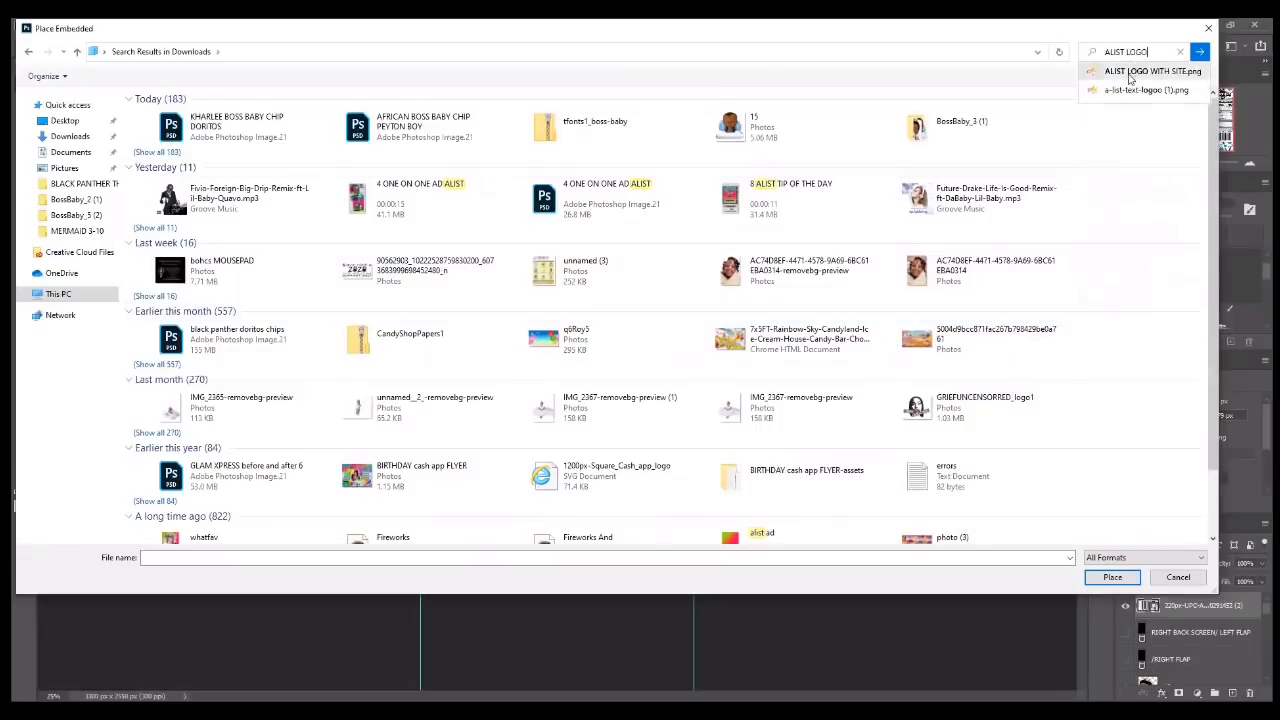
pyautogui.click(1124, 90)
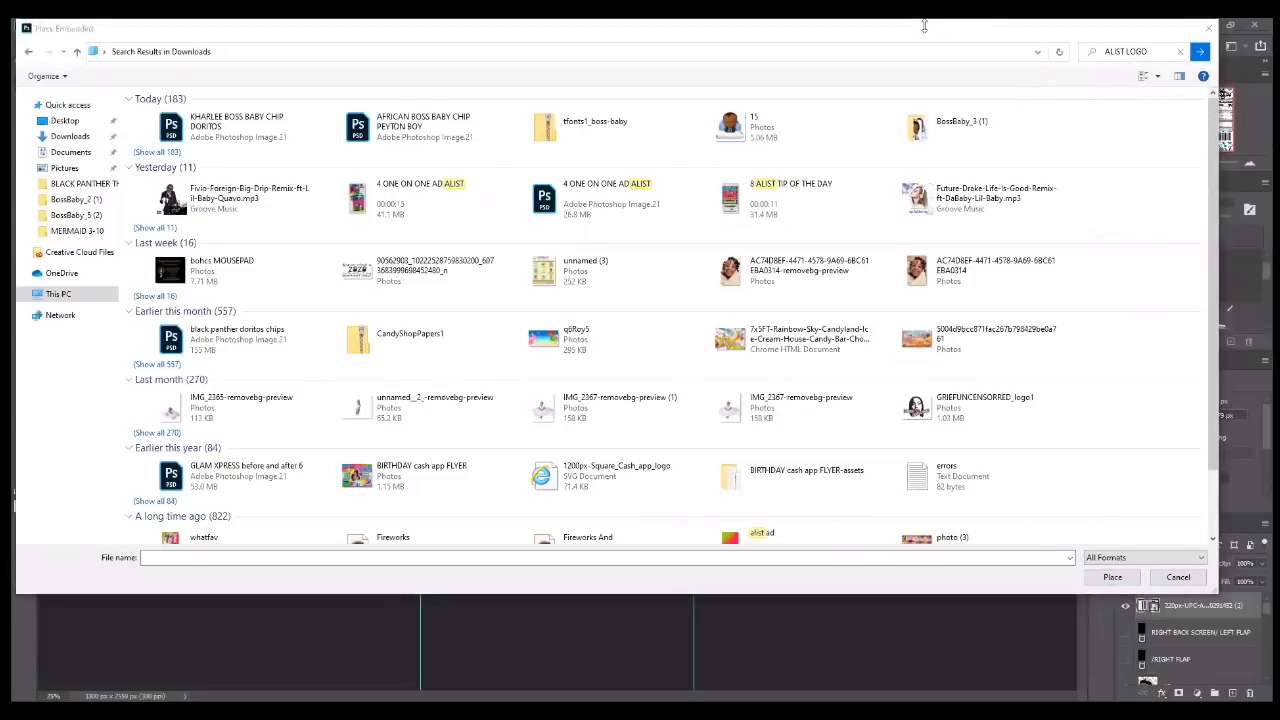
pyautogui.click(1119, 85)
pyautogui.click(1199, 51)
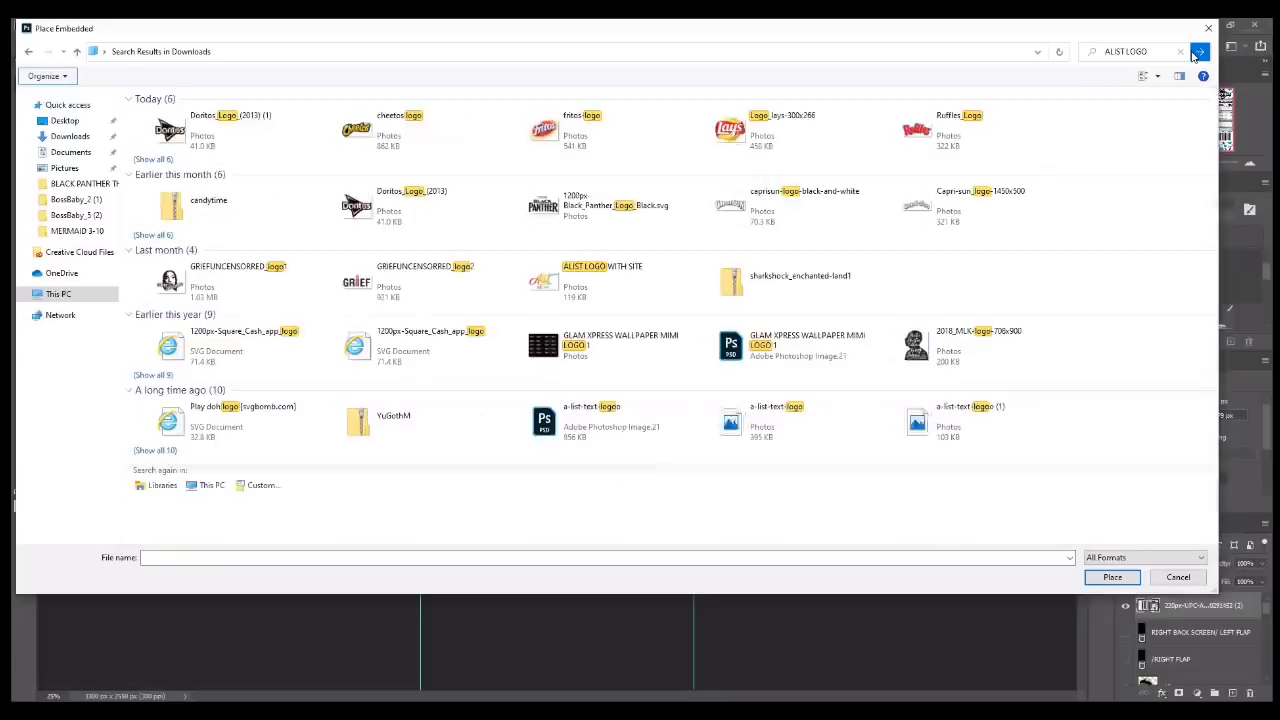
pyautogui.doubleClick(592, 278)
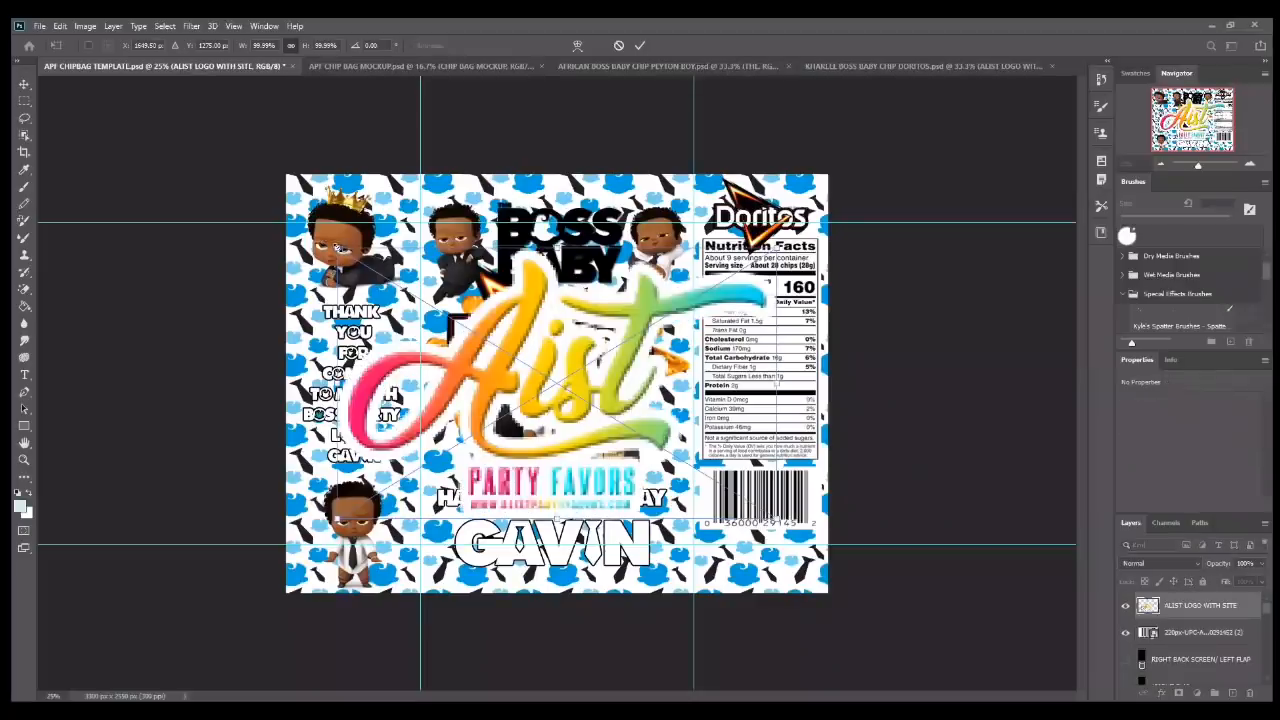
# - Scale the placed Alist Party Favors logo down to about 25% and position it below the barcode
pyautogui.moveTo(338, 247); pyautogui.dragTo(747, 563)
pyautogui.press('Return')
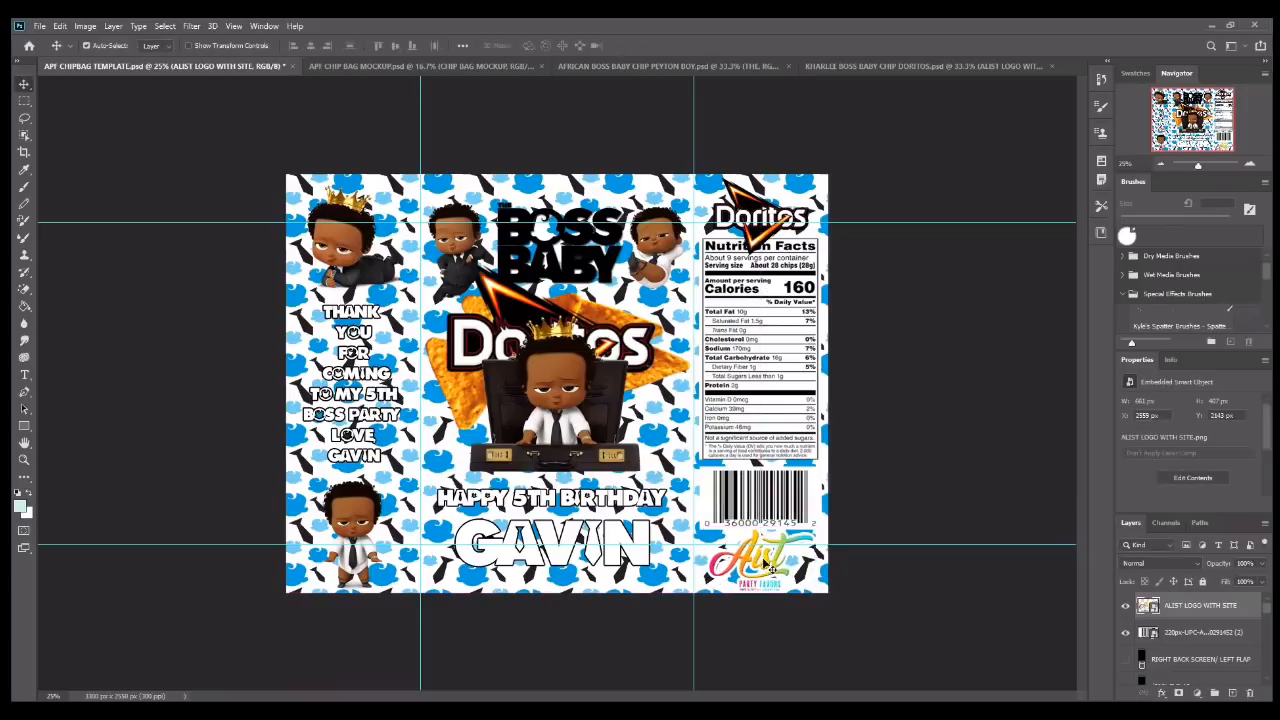
pyautogui.moveTo(770, 567); pyautogui.dragTo(748, 566)
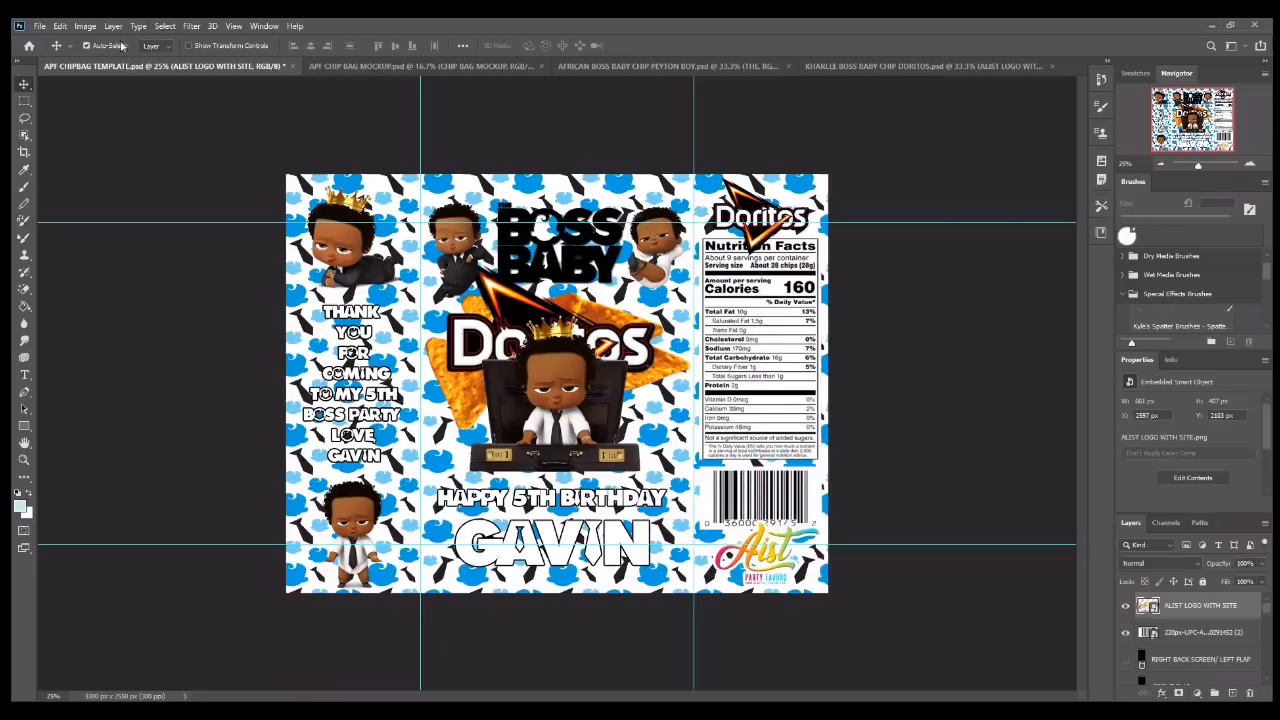
# - Stretch the Alist logo horizontally to about 740 px wide so it spans the back panel
pyautogui.click(60, 26)
pyautogui.click(84, 316)
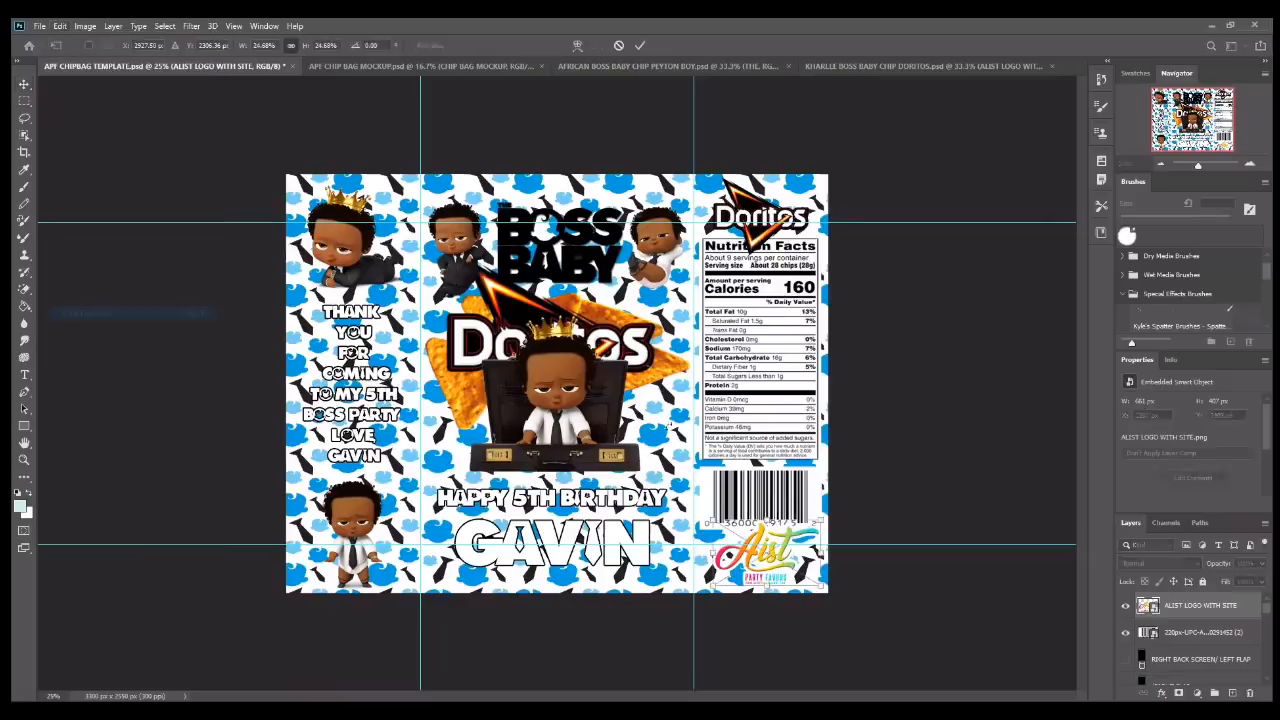
pyautogui.moveTo(712, 554); pyautogui.dragTo(700, 553)
pyautogui.press('Return')
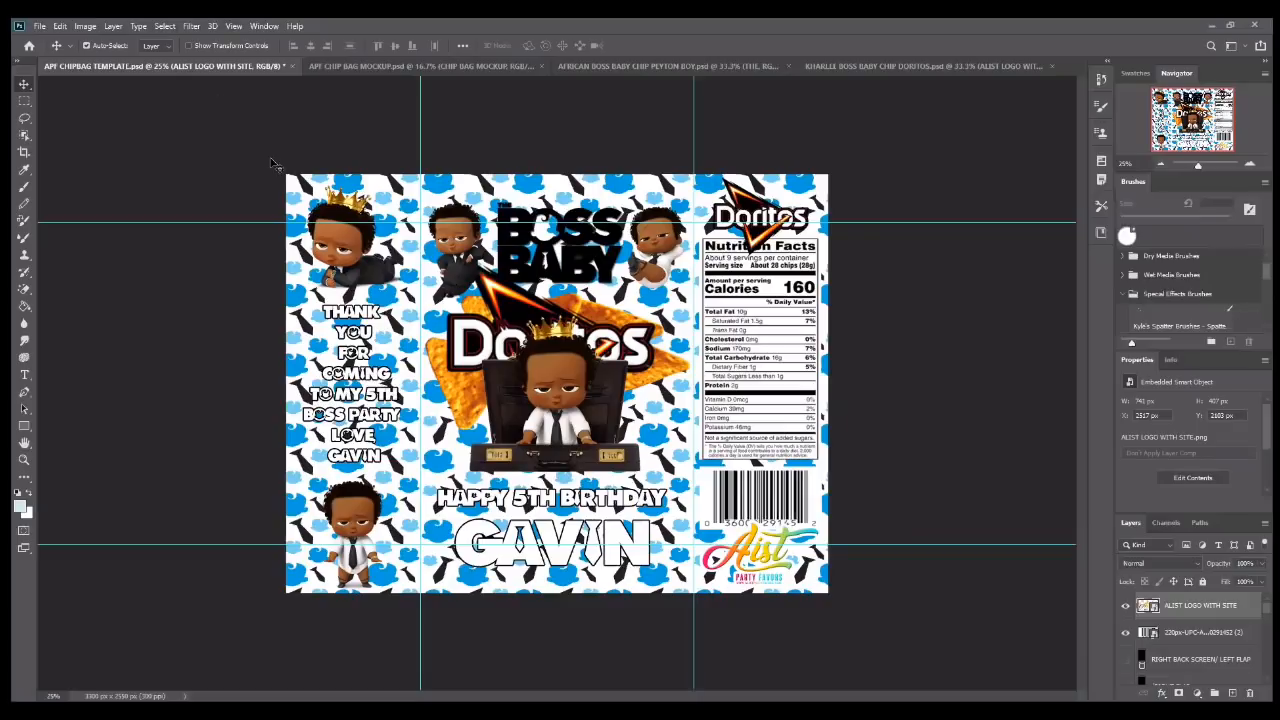
# - Duplicate the central baby-with-briefcase image and move the copy onto the Nutrition Facts label
pyautogui.click(558, 375)
pyautogui.rightClick(1172, 674)
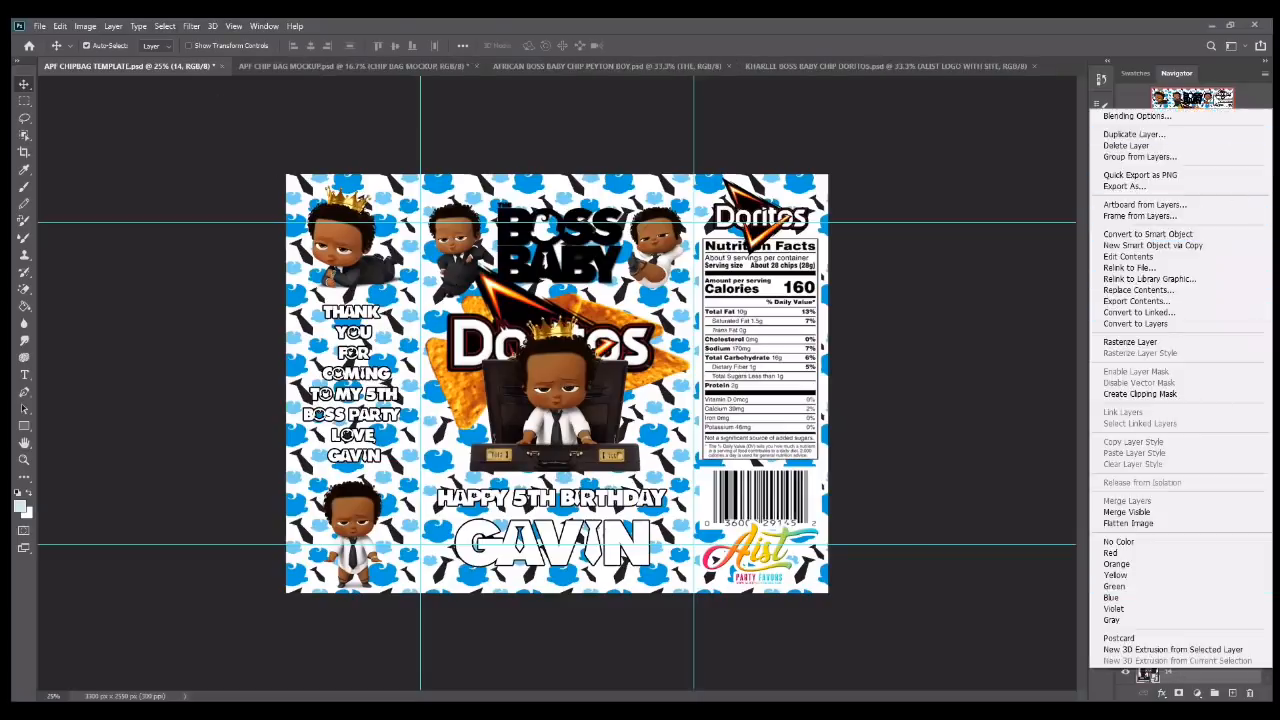
pyautogui.click(1177, 134)
pyautogui.moveTo(558, 380); pyautogui.dragTo(762, 370)
# - Scale the duplicated briefcase baby to about 535 px wide and center it over the lower Nutrition Facts label
pyautogui.click(60, 26)
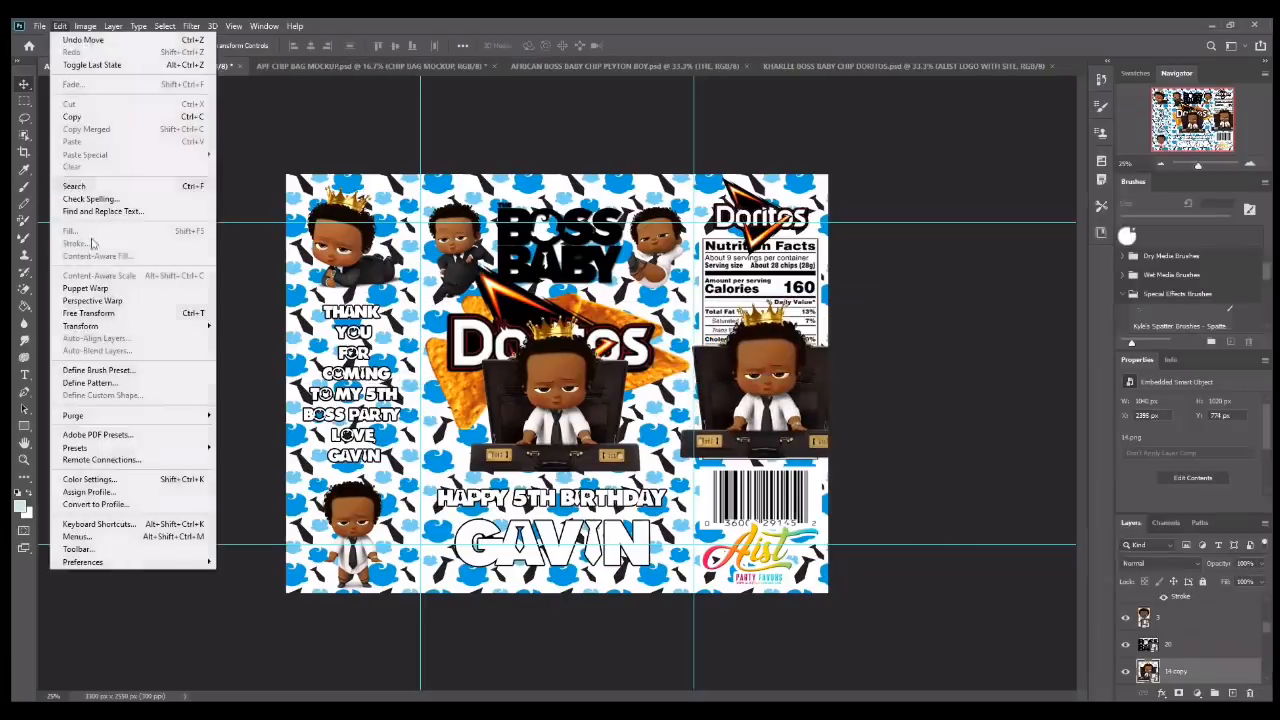
pyautogui.click(110, 312)
pyautogui.moveTo(673, 287); pyautogui.dragTo(766, 377)
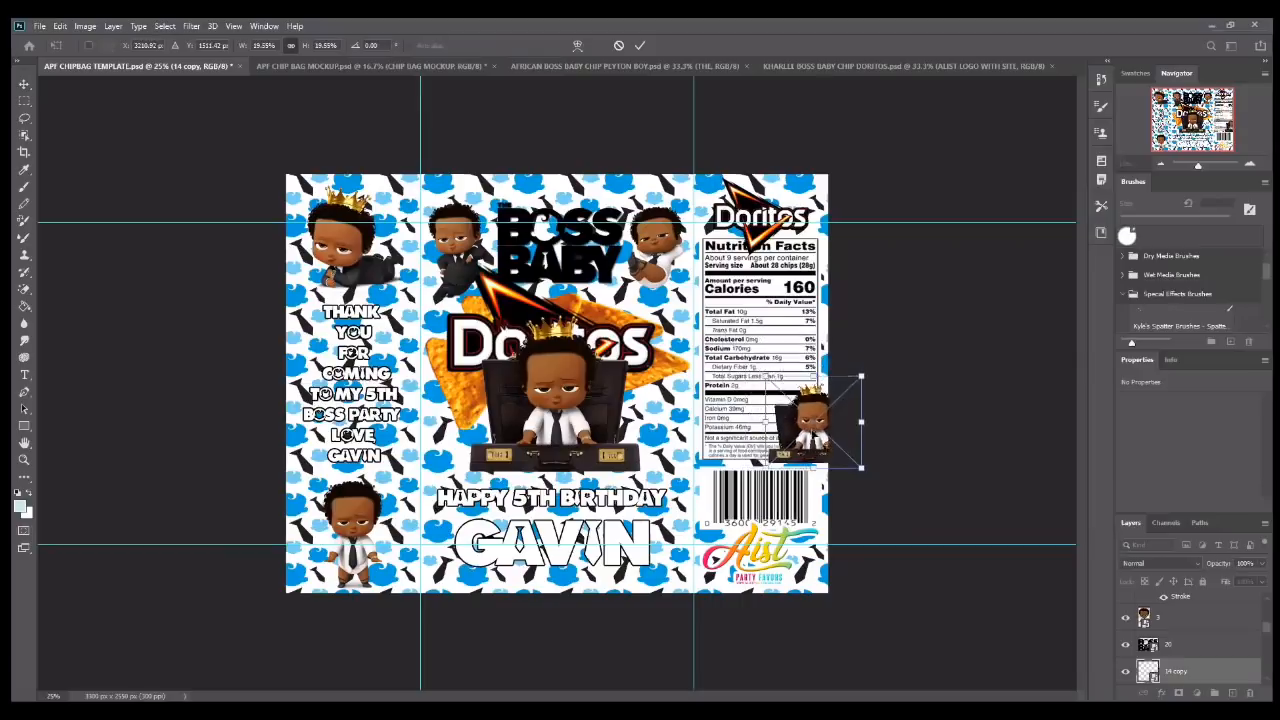
pyautogui.moveTo(814, 425); pyautogui.dragTo(762, 430)
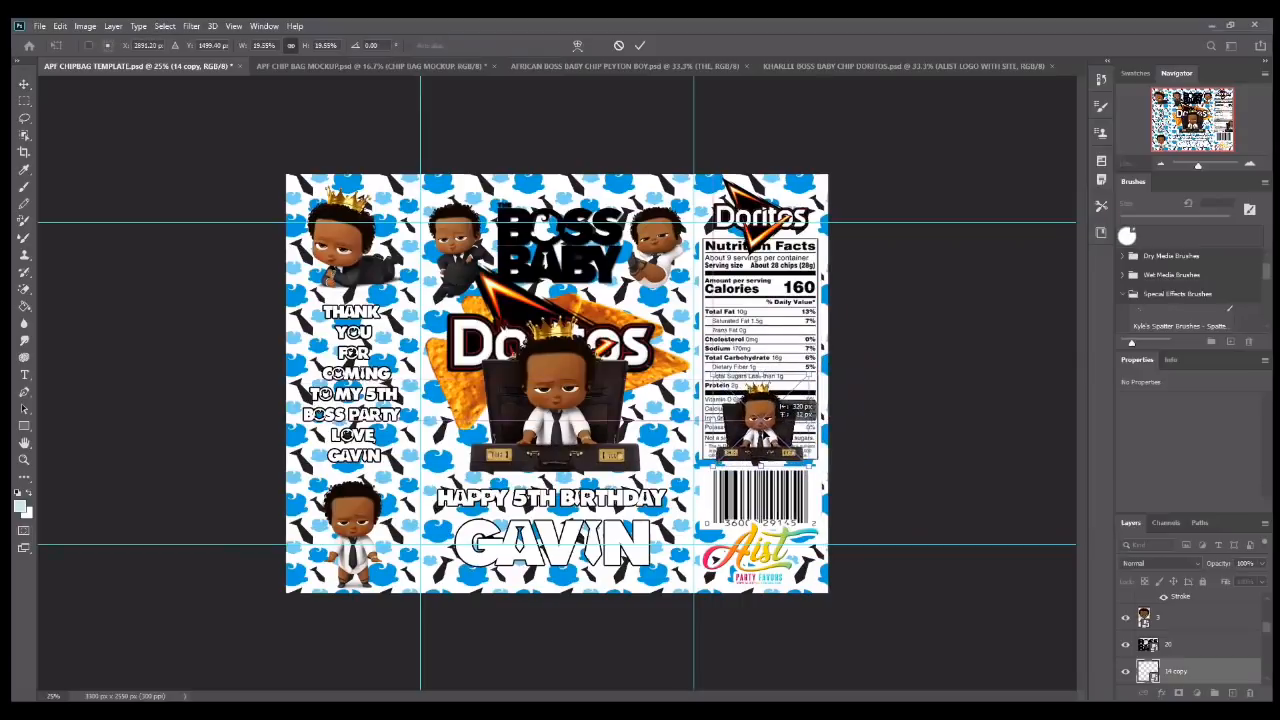
pyautogui.press('Return')
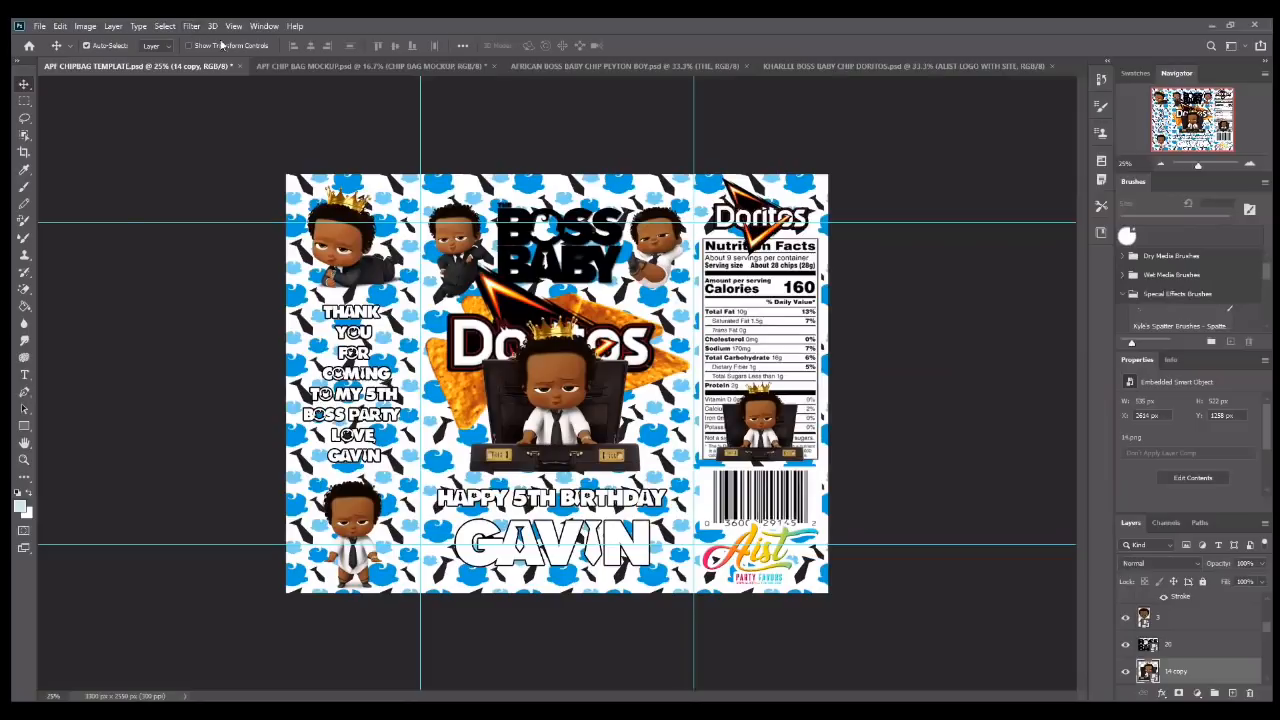
# - Apply a Bevel & Emboss effect to the Boss Baby title layer, leaving its Texture option off
pyautogui.rightClick(514, 238)
pyautogui.click(522, 246)
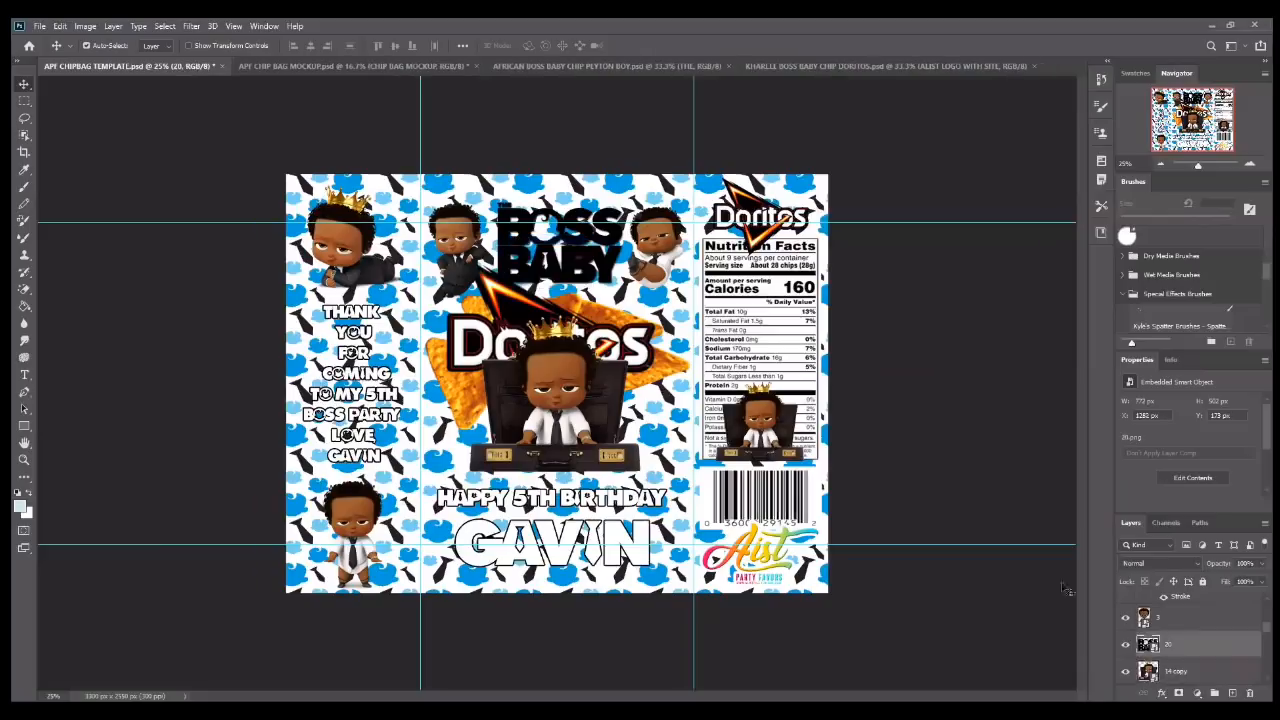
pyautogui.click(1161, 692)
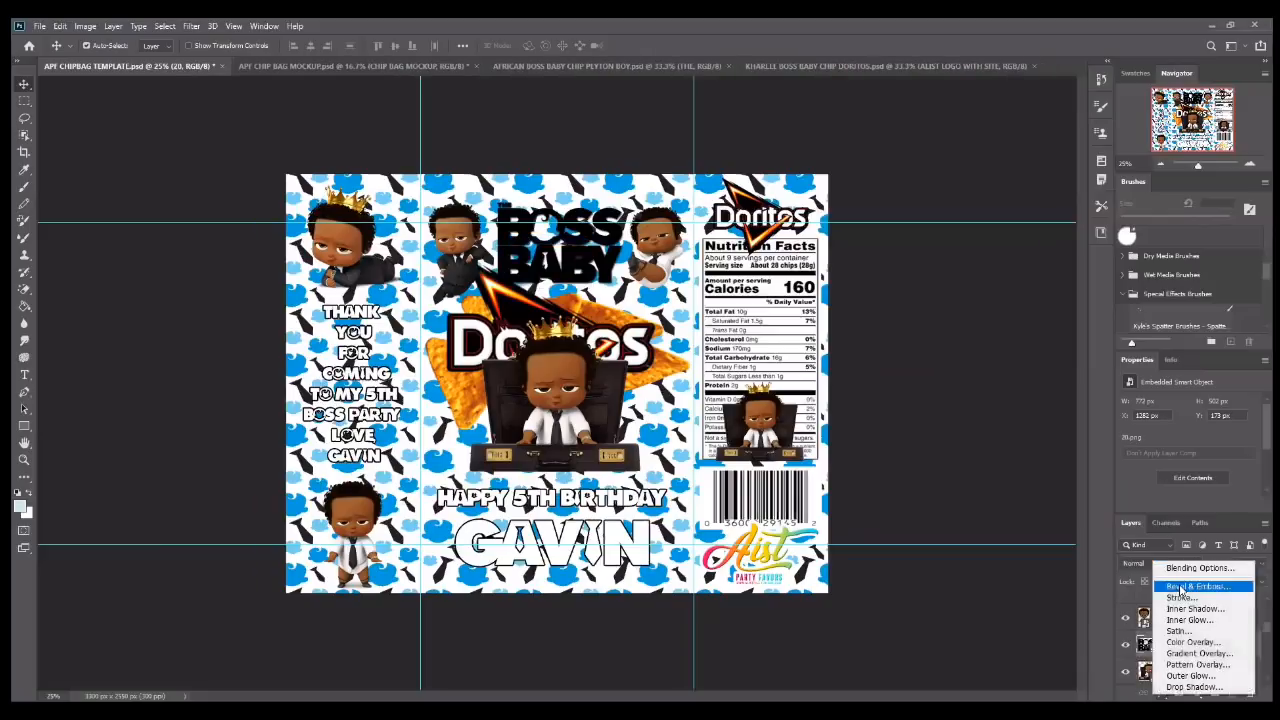
pyautogui.click(1180, 590)
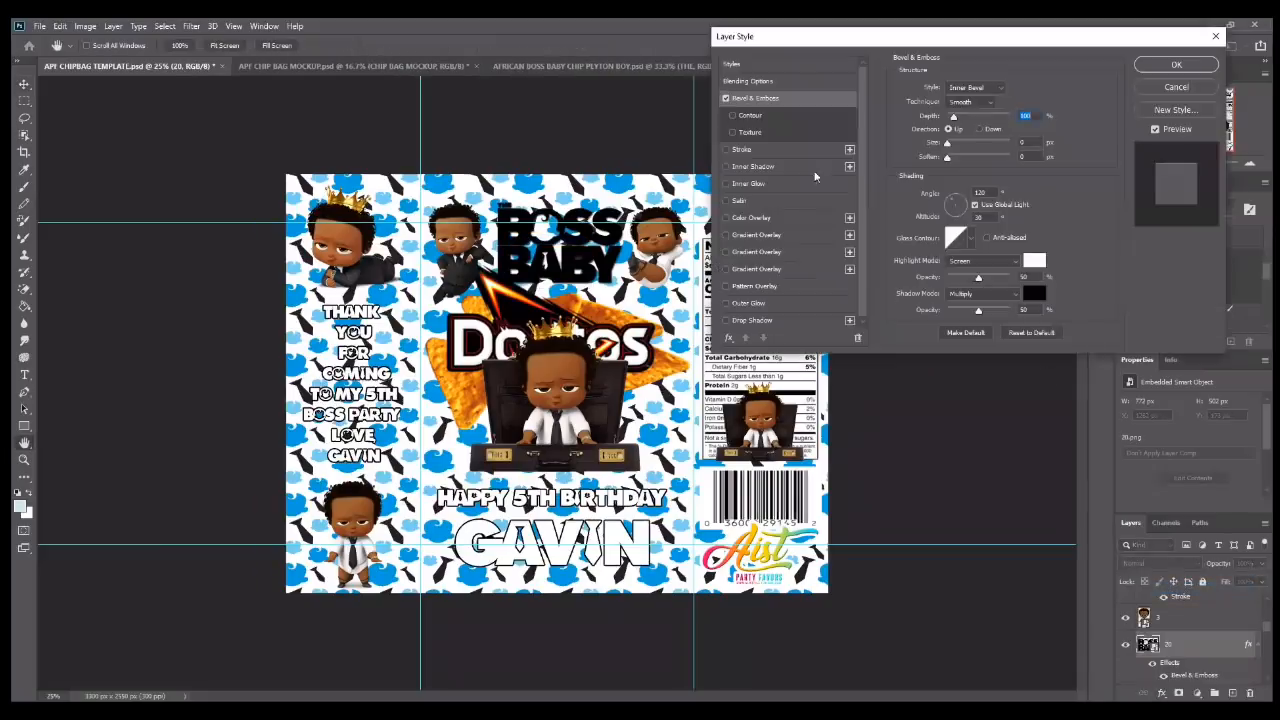
pyautogui.click(795, 139)
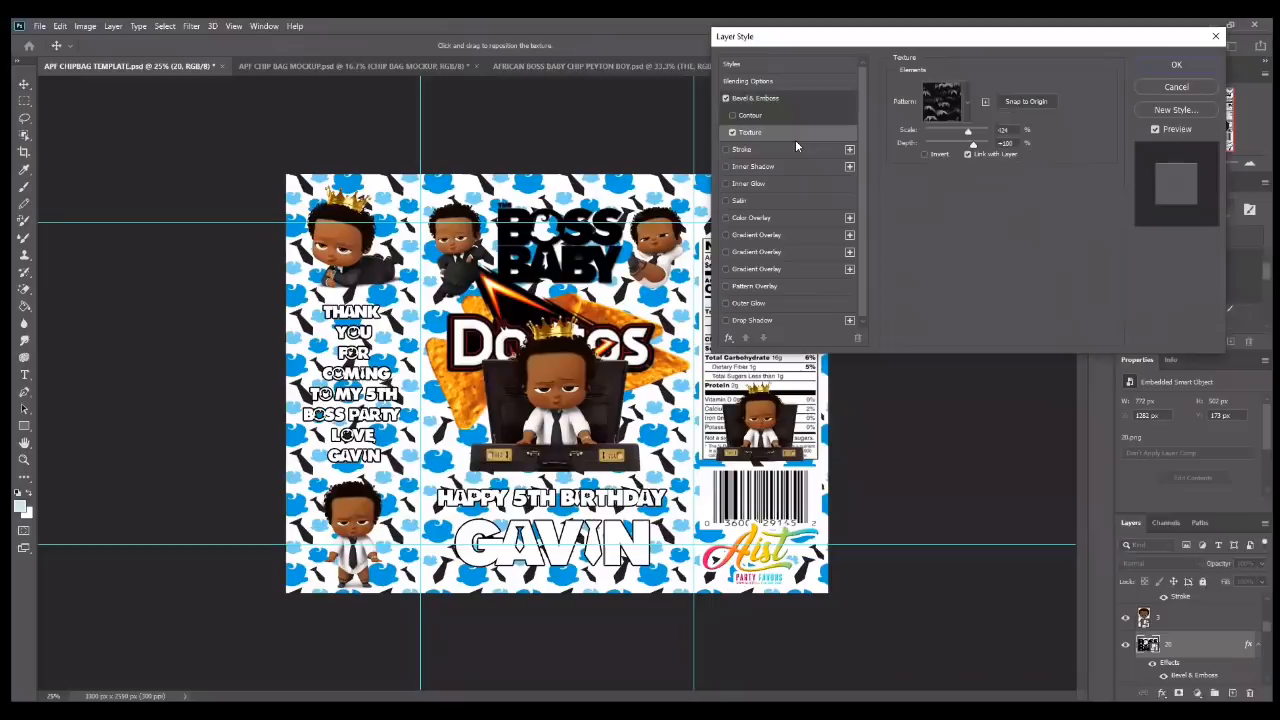
pyautogui.click(732, 132)
# - Add an outside Stroke to the Boss Baby title and set its color to white (ffffff)
pyautogui.click(727, 149)
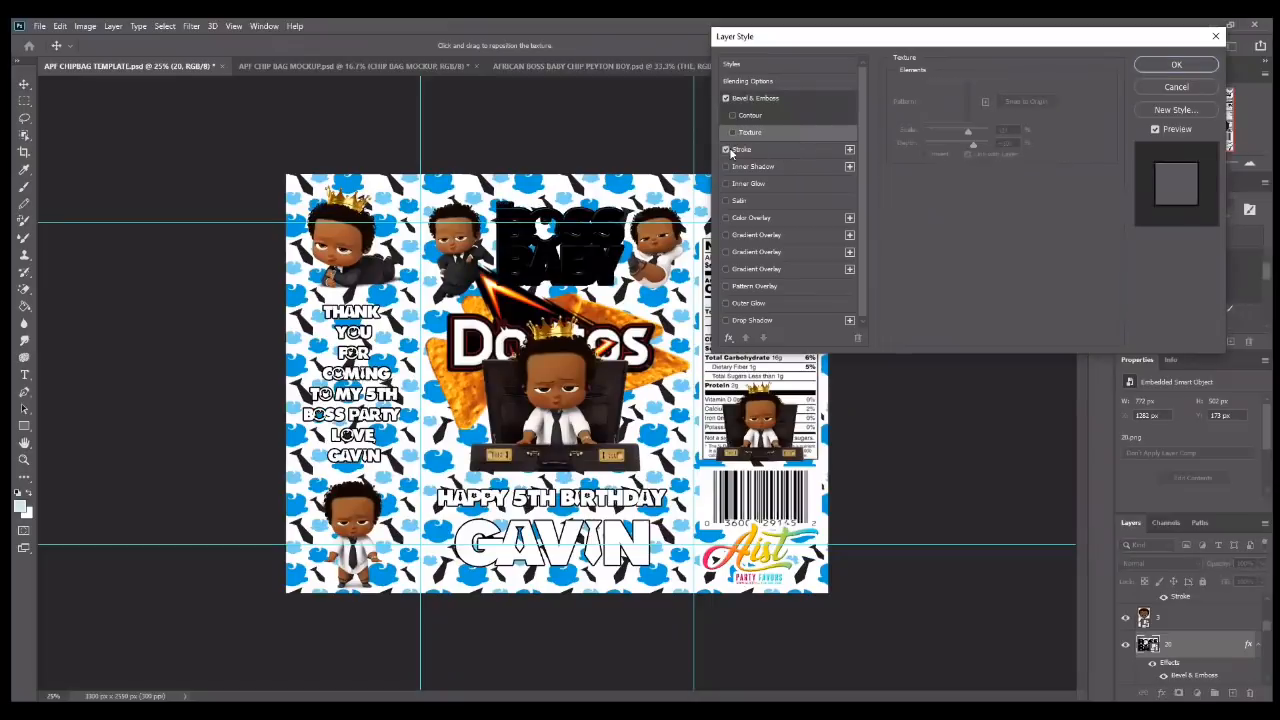
pyautogui.click(824, 151)
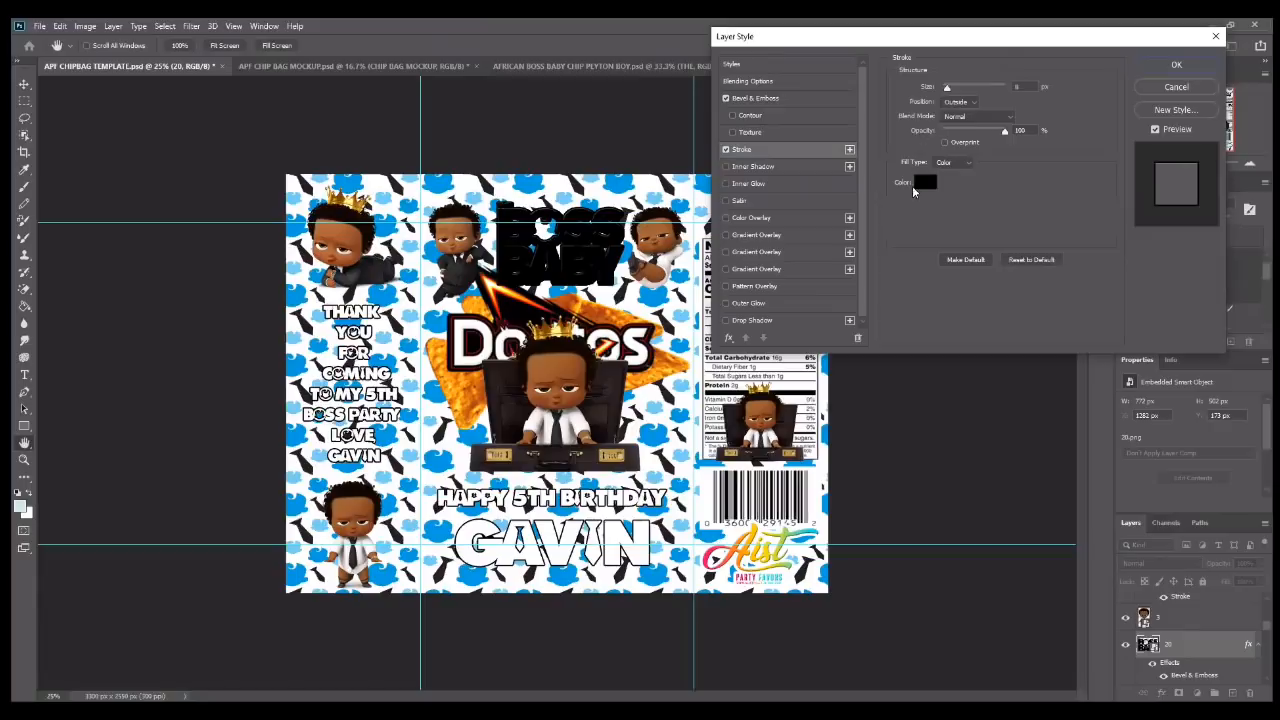
pyautogui.click(919, 185)
pyautogui.moveTo(770, 290); pyautogui.dragTo(728, 241)
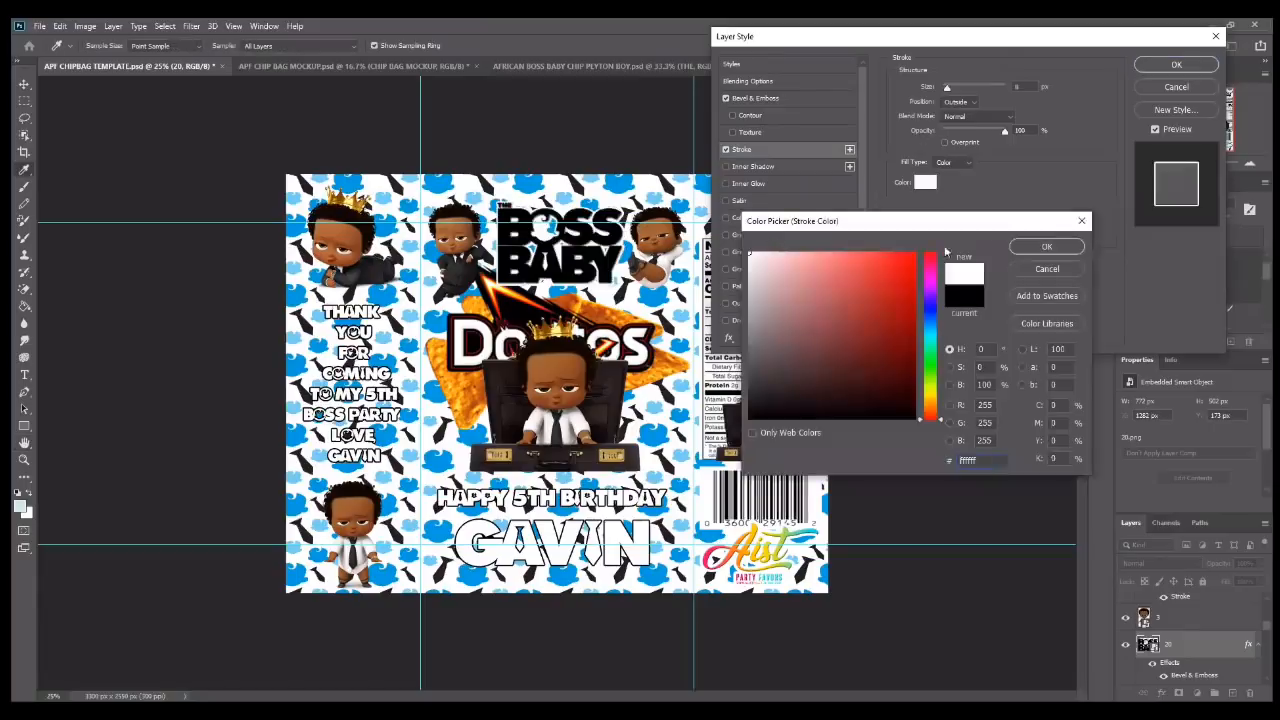
pyautogui.click(1050, 247)
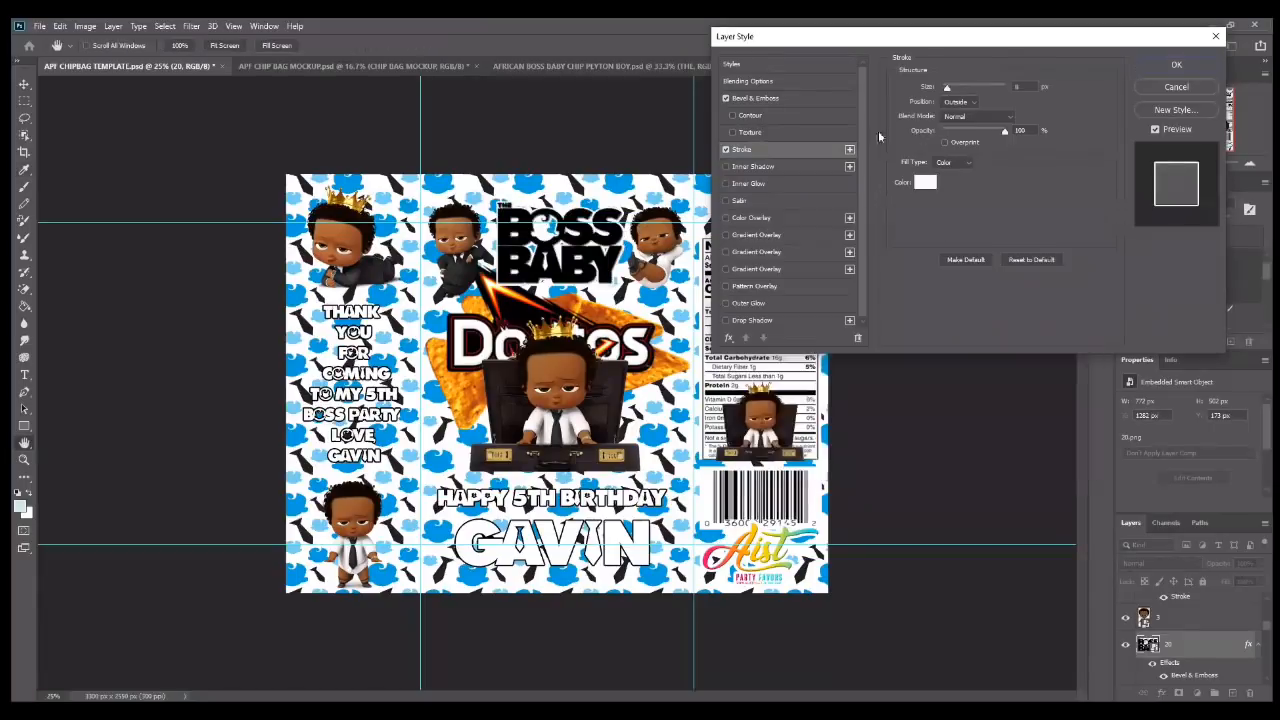
# - Add a white Outer Glow to the Boss Baby title, and stretch it vertically to about 47.67% height, nudged up between the two babies
pyautogui.click(752, 302)
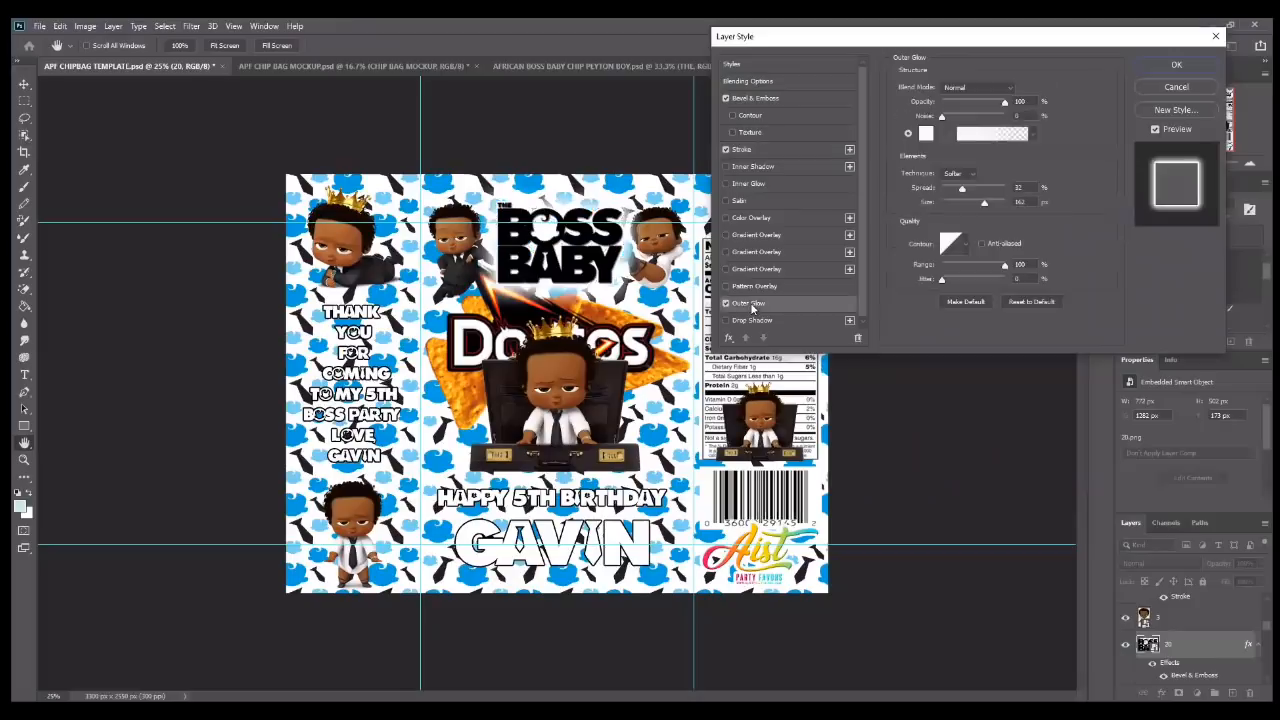
pyautogui.click(1168, 64)
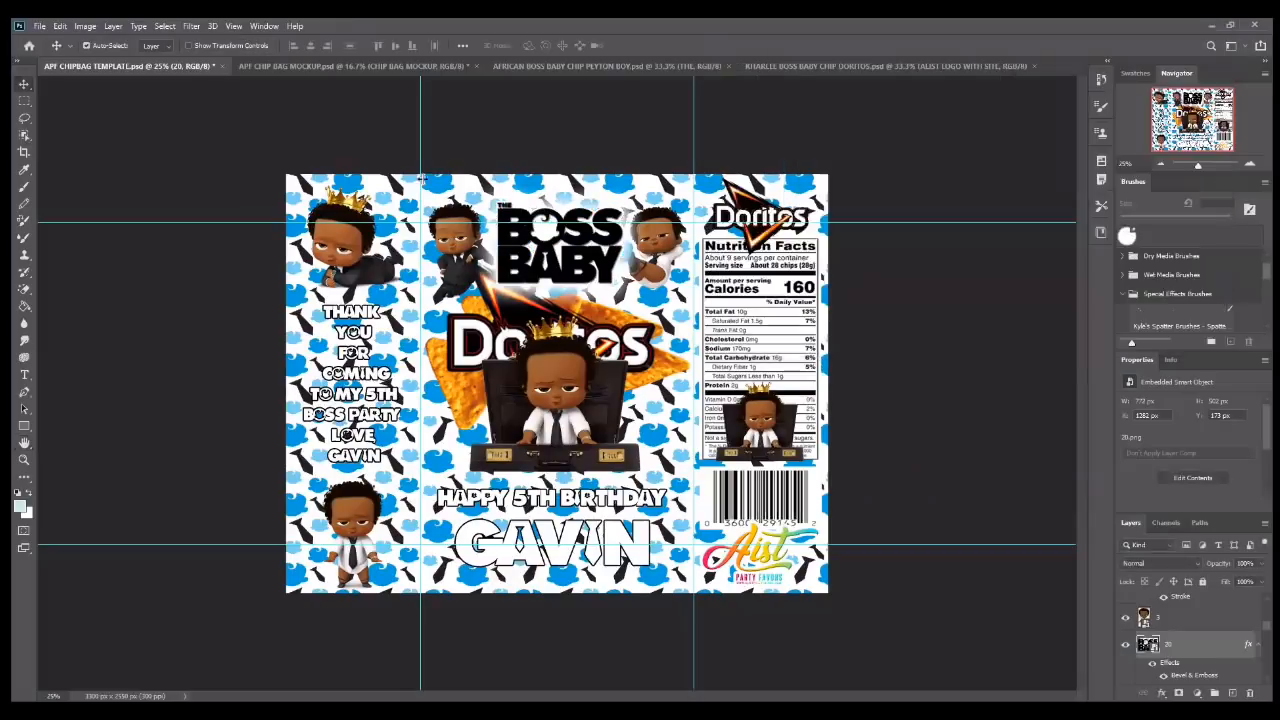
pyautogui.click(60, 26)
pyautogui.click(100, 311)
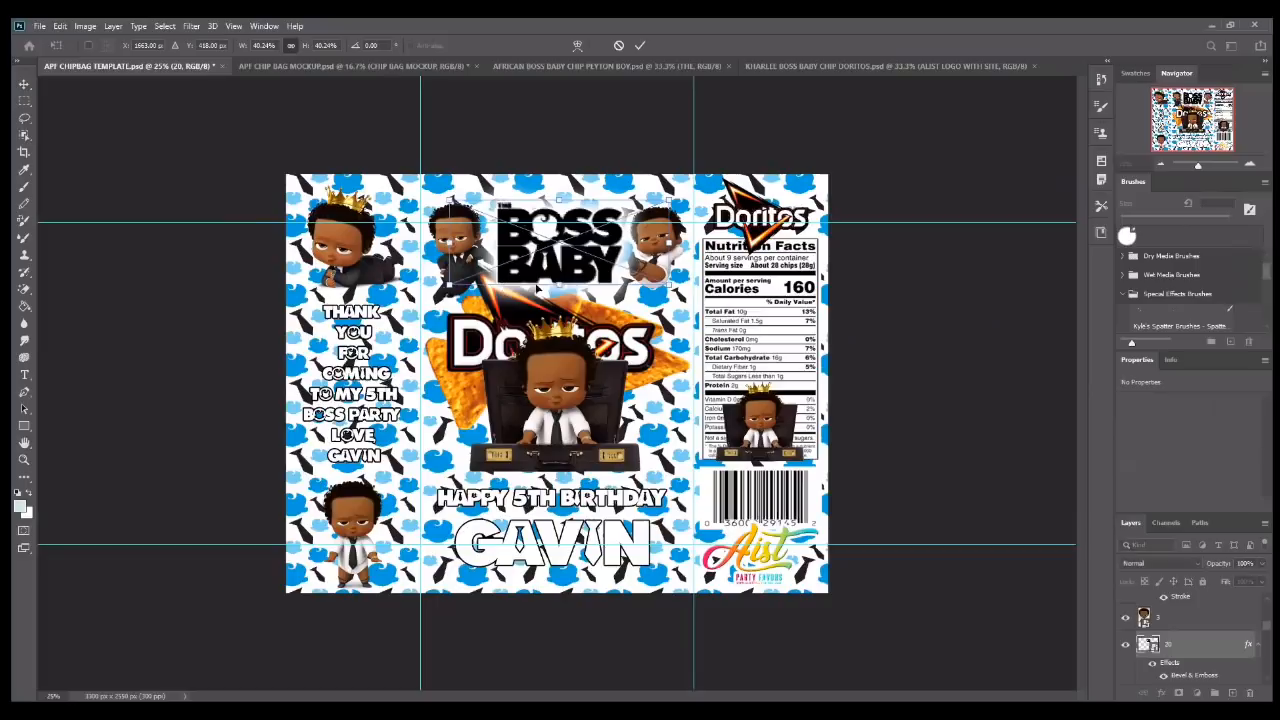
pyautogui.moveTo(558, 287); pyautogui.dragTo(557, 300)
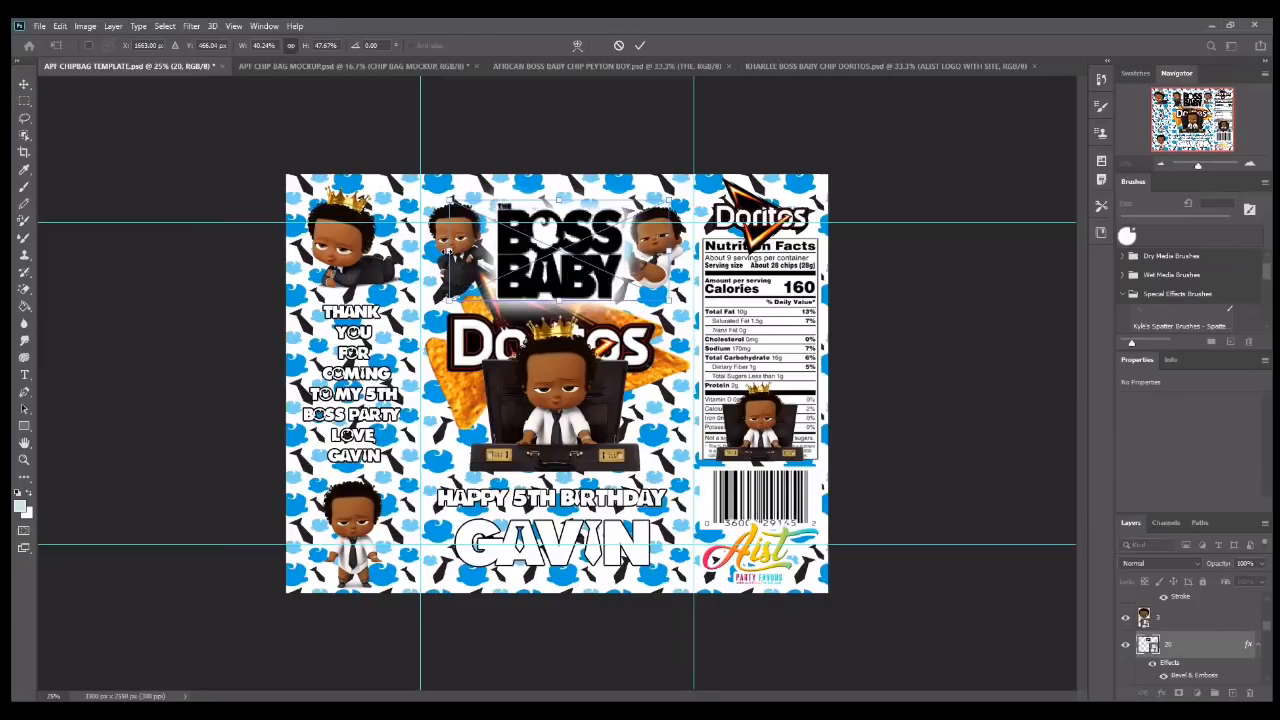
pyautogui.press('Return')
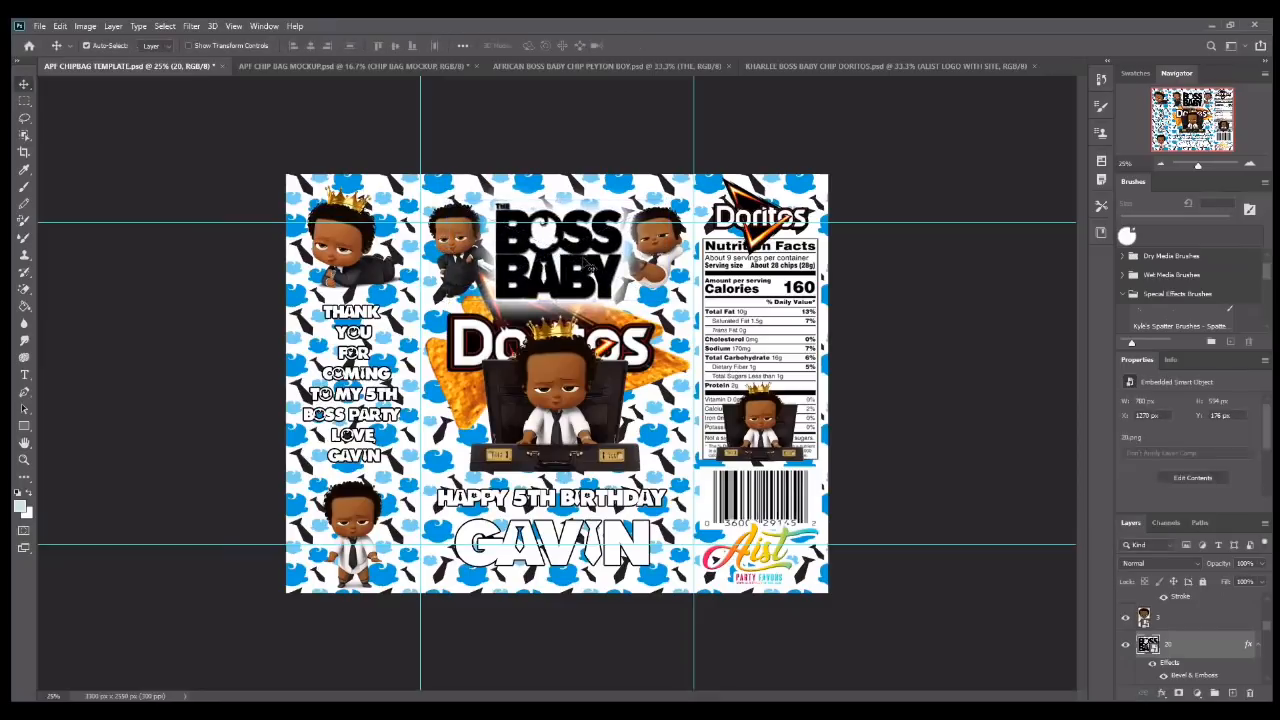
pyautogui.moveTo(588, 265); pyautogui.dragTo(578, 255)
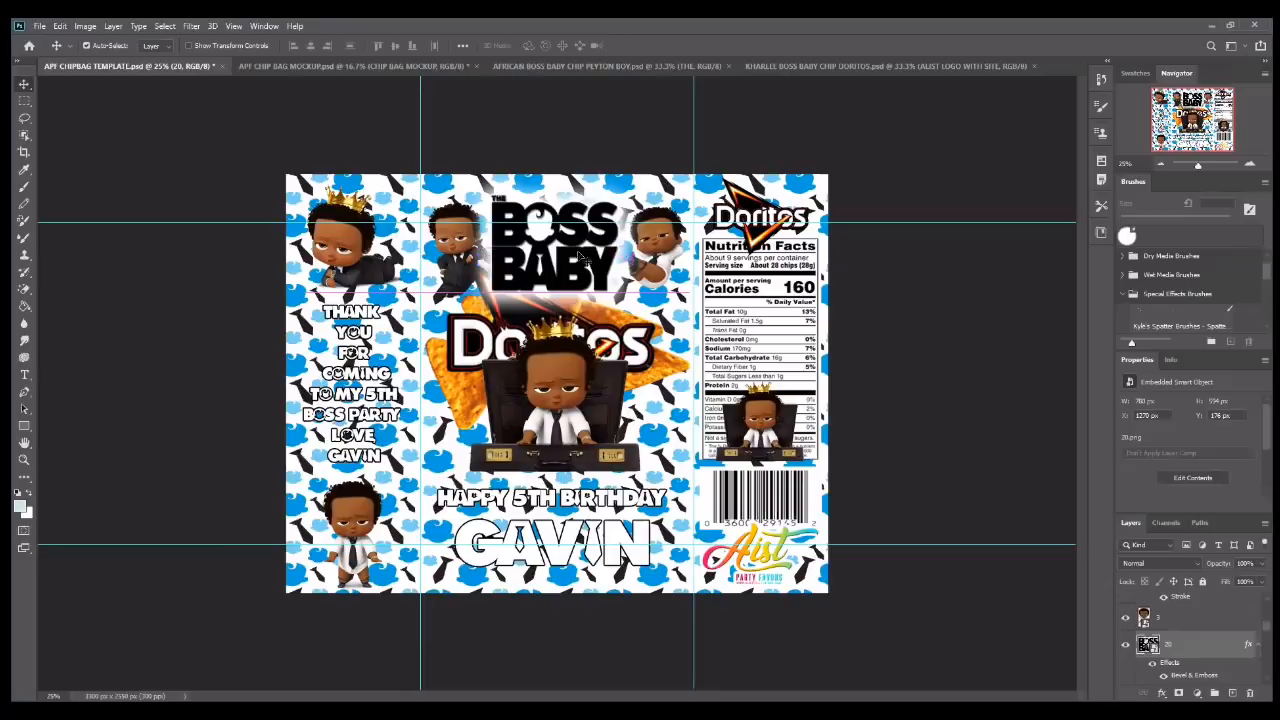
# - Bring the layer of the suited baby beside the word THE to the top of the layer stack, above the title's glow
pyautogui.rightClick(443, 236)
pyautogui.click(459, 247)
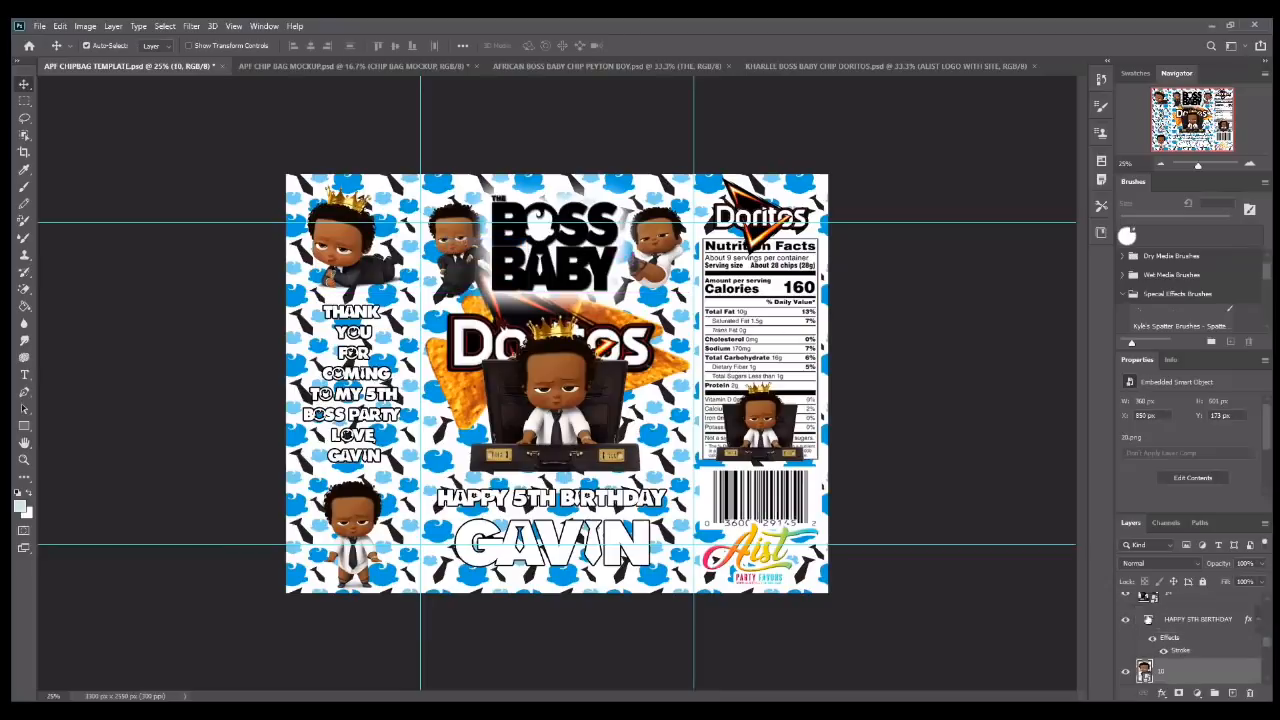
pyautogui.moveTo(1178, 672); pyautogui.dragTo(1160, 600)
pyautogui.moveTo(1155, 532); pyautogui.dragTo(1167, 599)
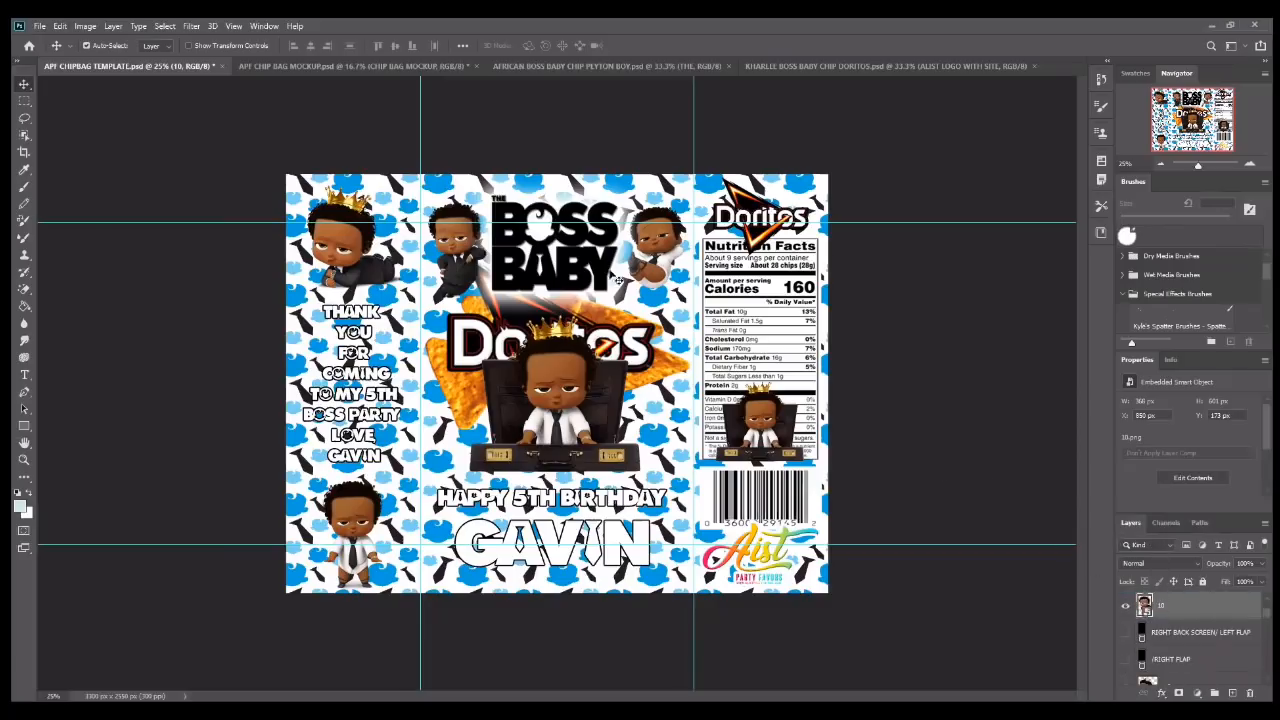
# - Bring the layer of the white-shirted baby beside the Boss Baby title to the top of the layer stack
pyautogui.rightClick(656, 255)
pyautogui.click(682, 268)
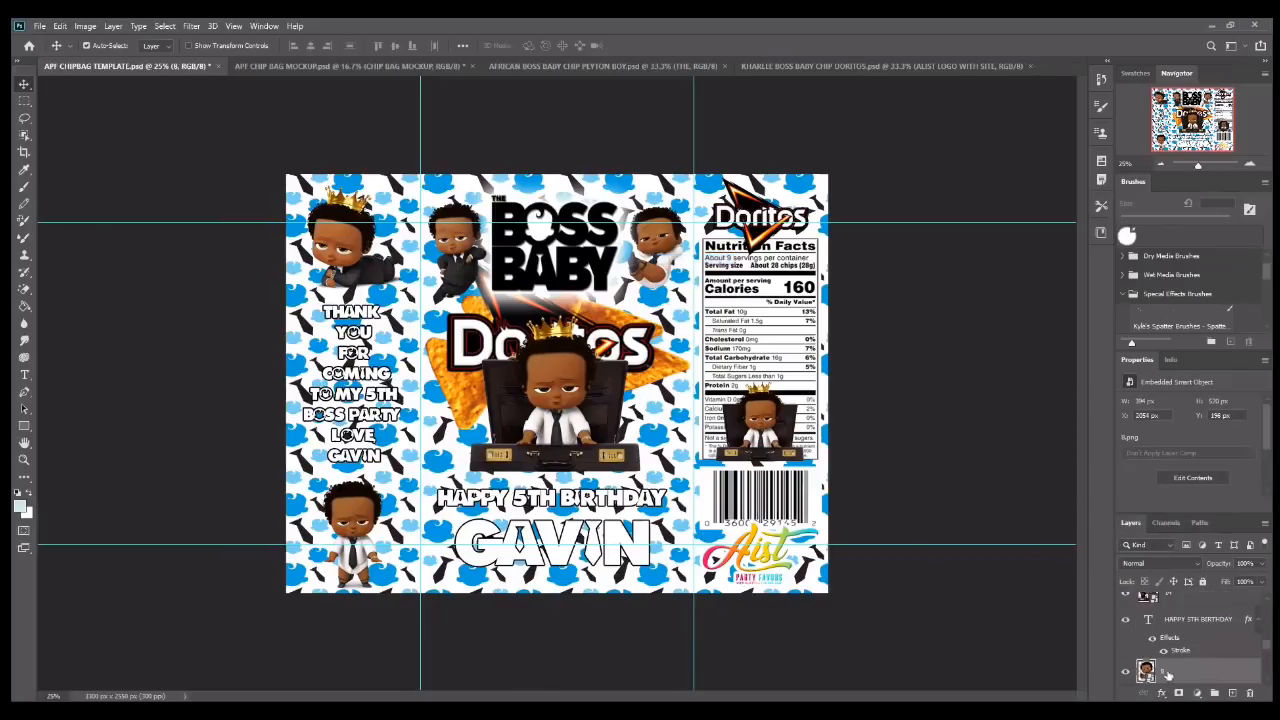
pyautogui.scroll(-2, 1174, 676)
pyautogui.moveTo(1172, 546); pyautogui.dragTo(1176, 598)
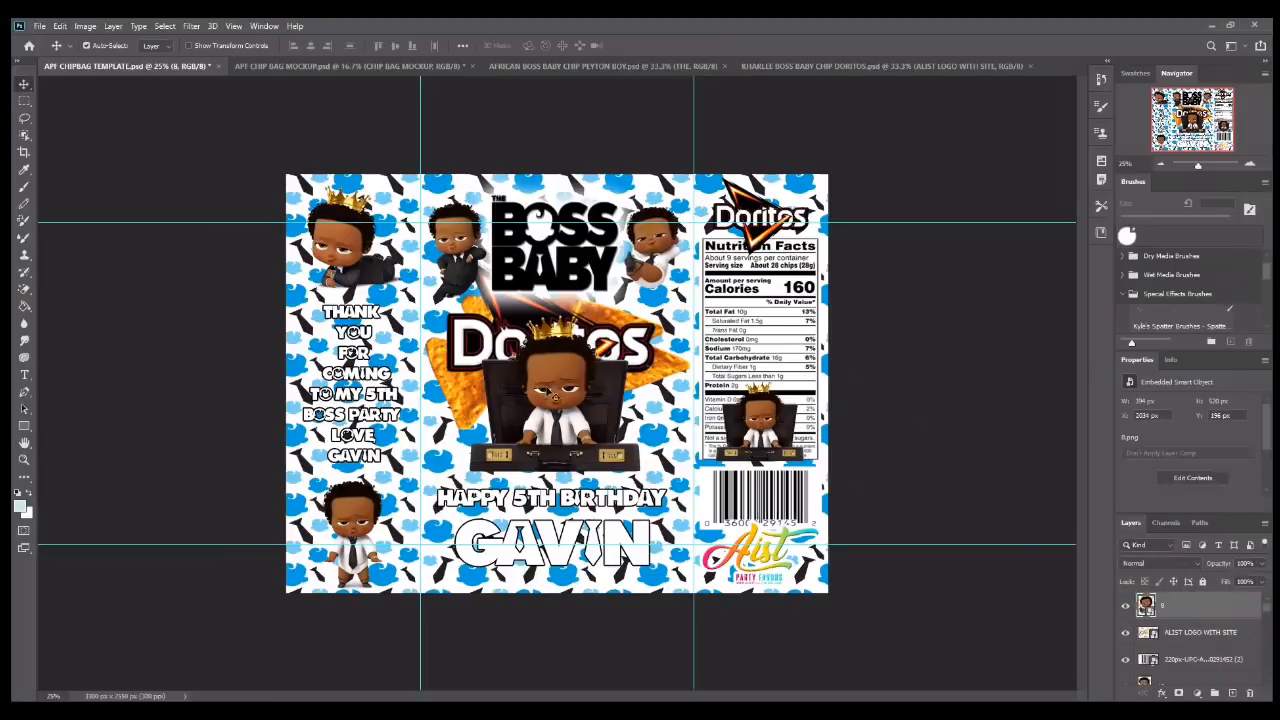
# - Recolor the HAPPY 5TH BIRTHDAY text with a blue sampled from the background pattern
pyautogui.rightClick(545, 507)
pyautogui.click(556, 509)
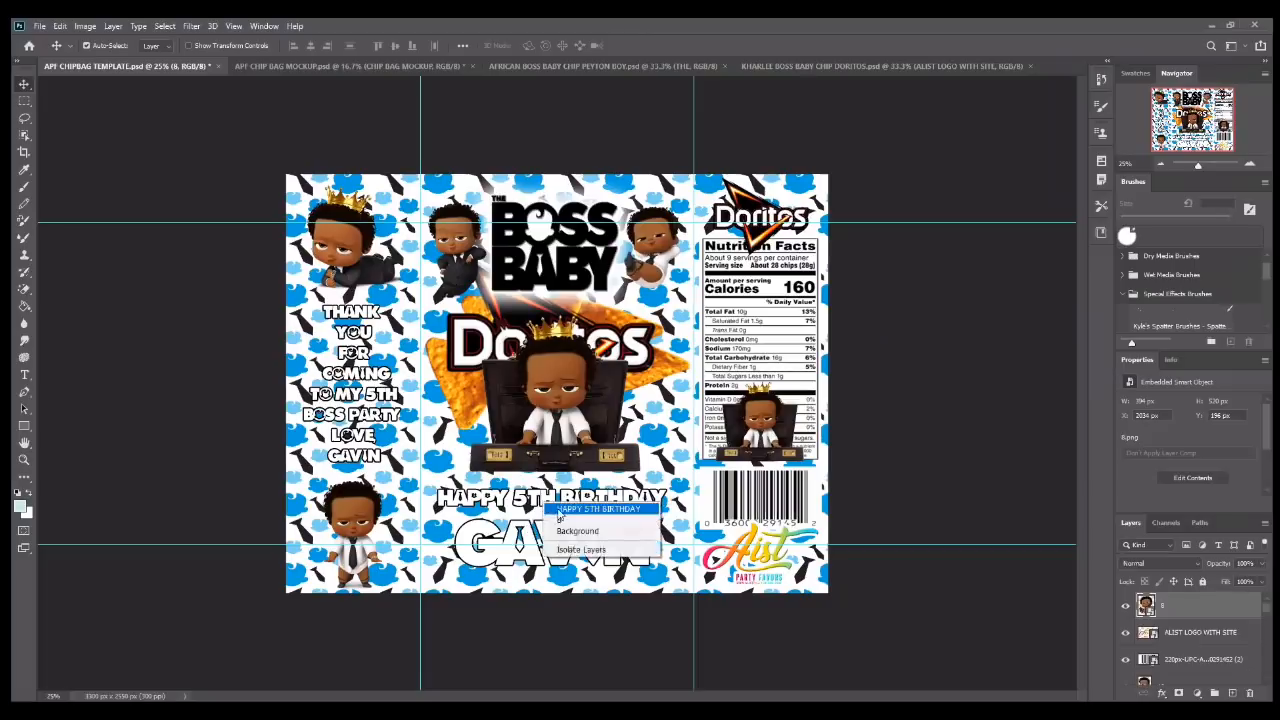
pyautogui.press('t')
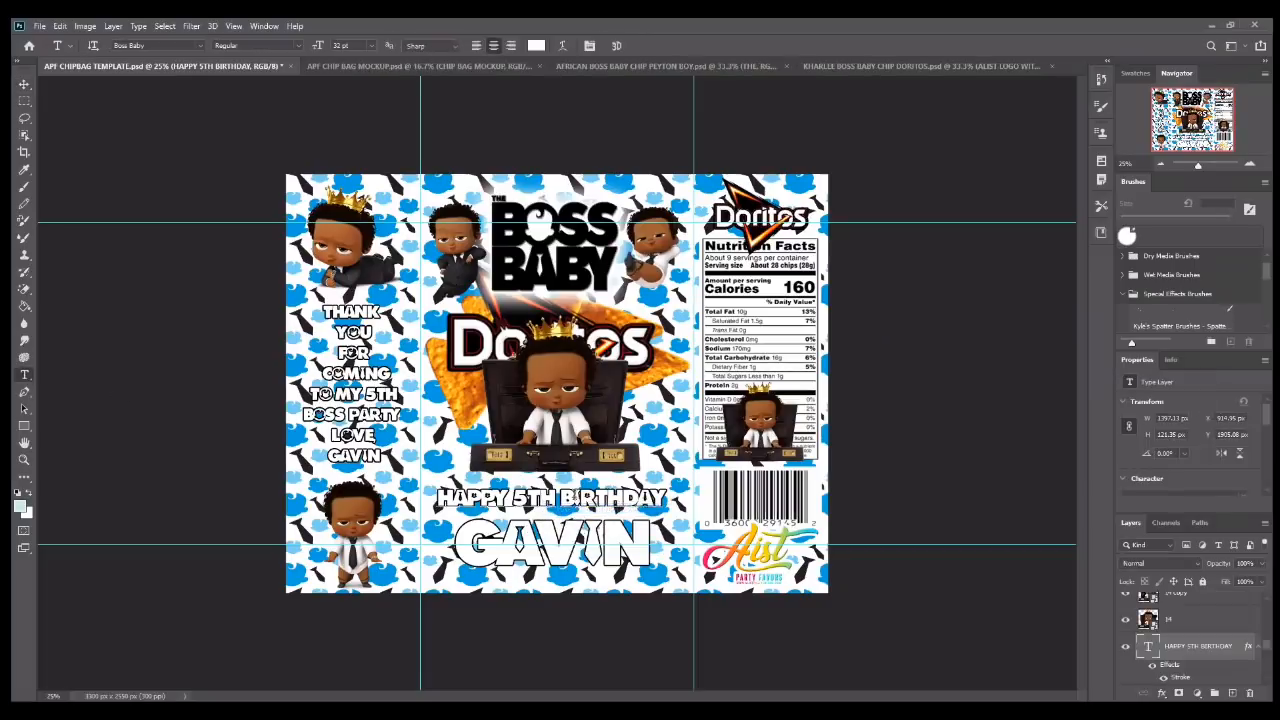
pyautogui.moveTo(668, 497); pyautogui.dragTo(436, 497)
pyautogui.click(540, 46)
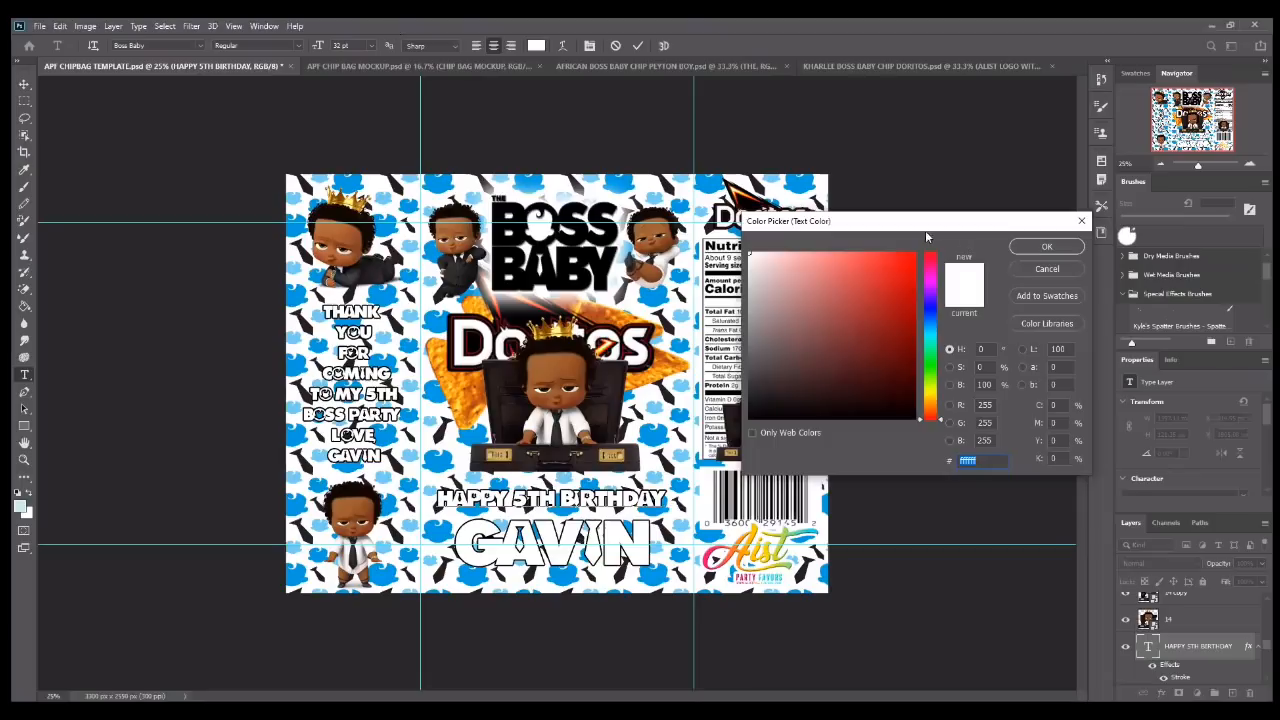
pyautogui.click(820, 348)
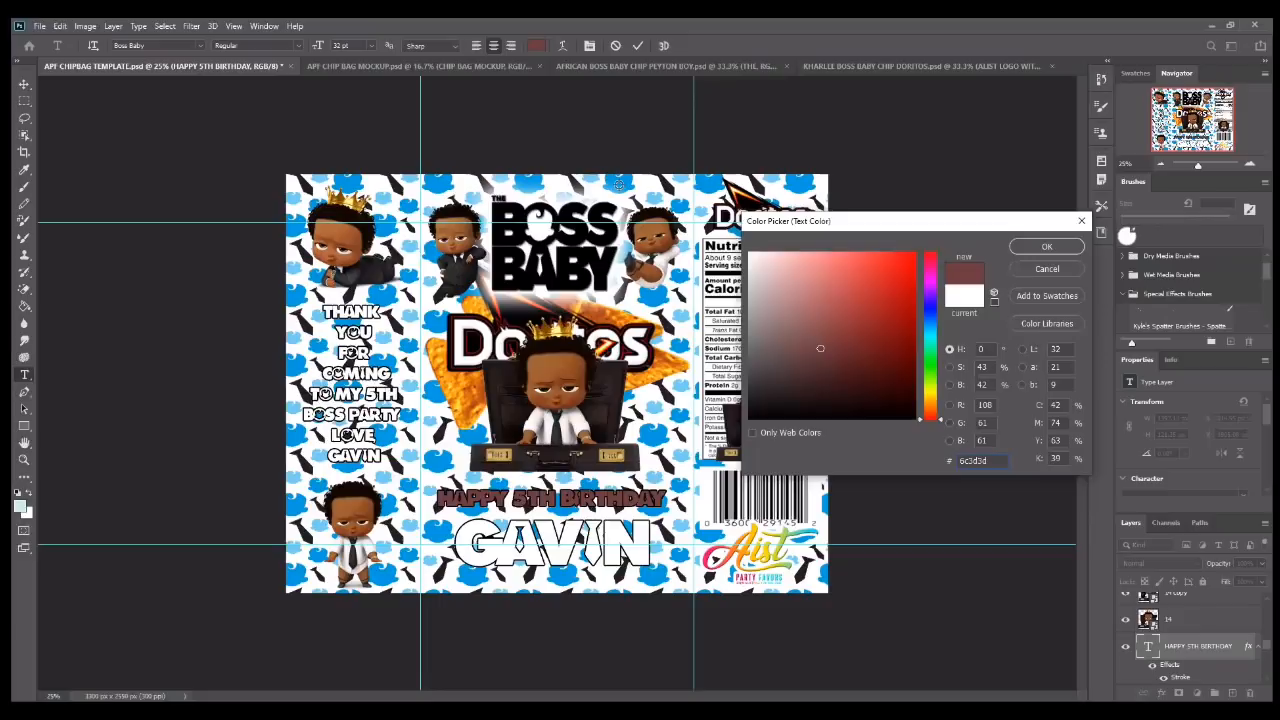
pyautogui.click(618, 186)
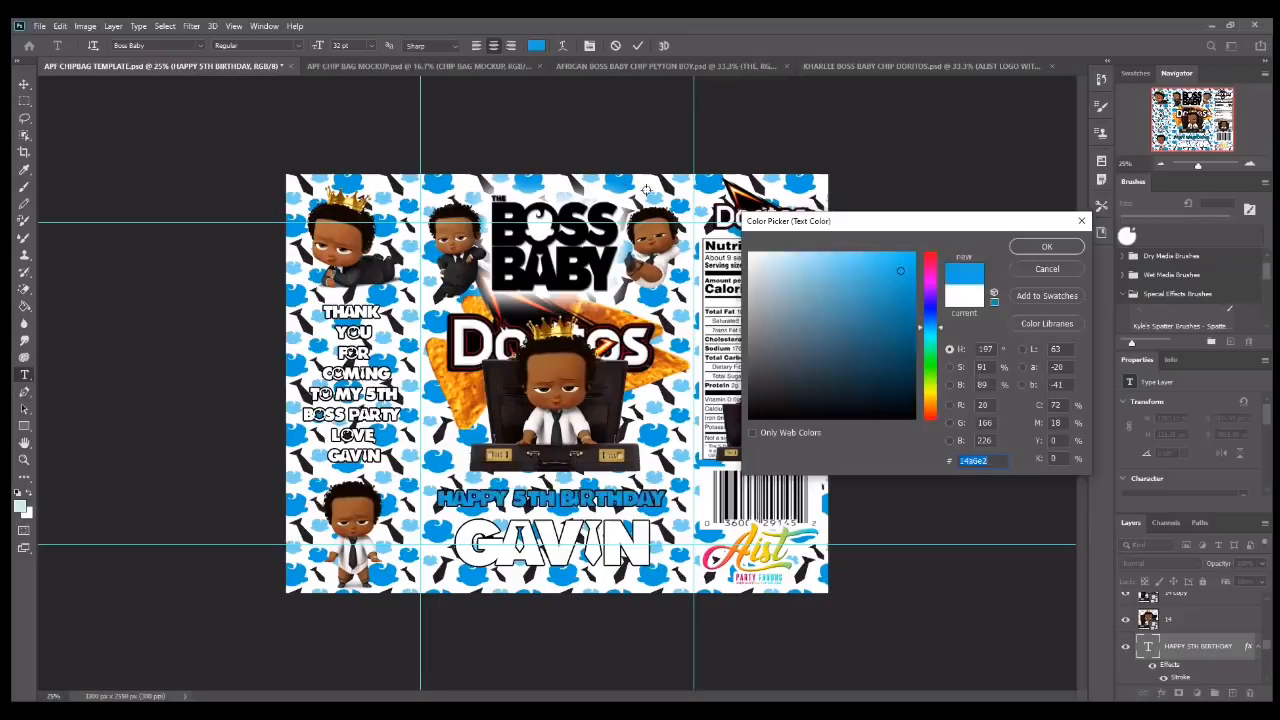
pyautogui.click(681, 317)
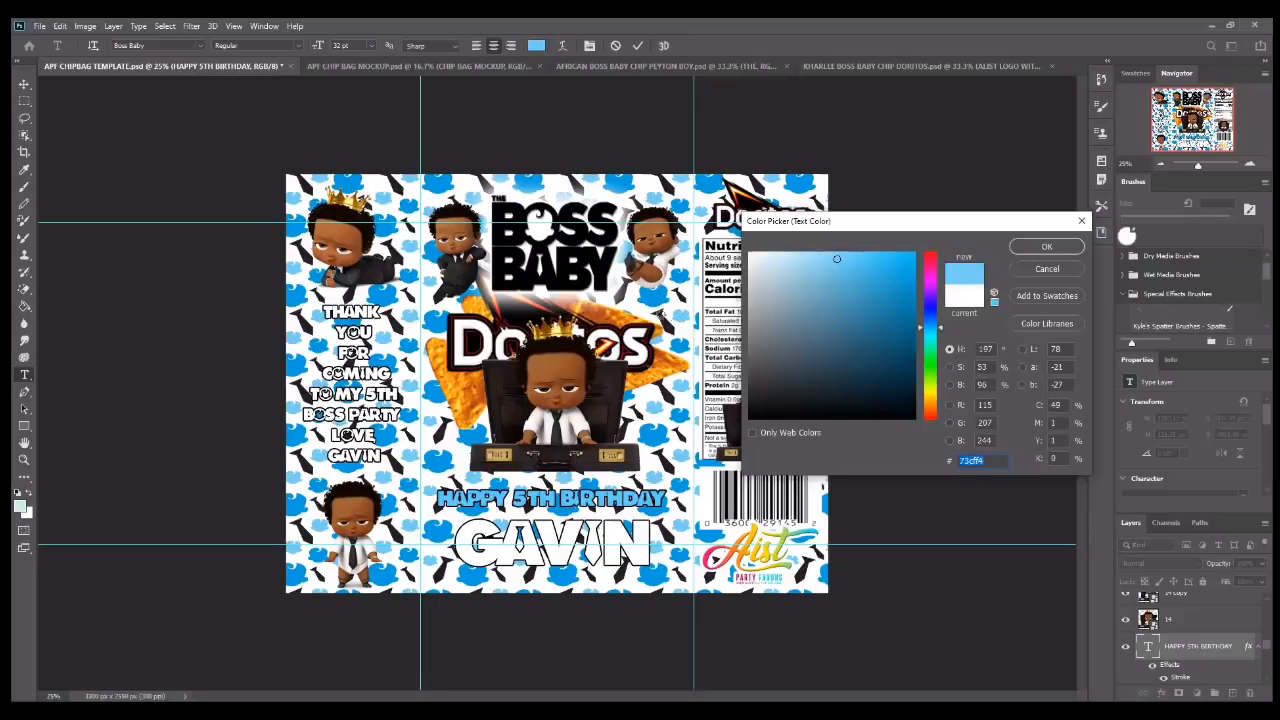
pyautogui.click(645, 300)
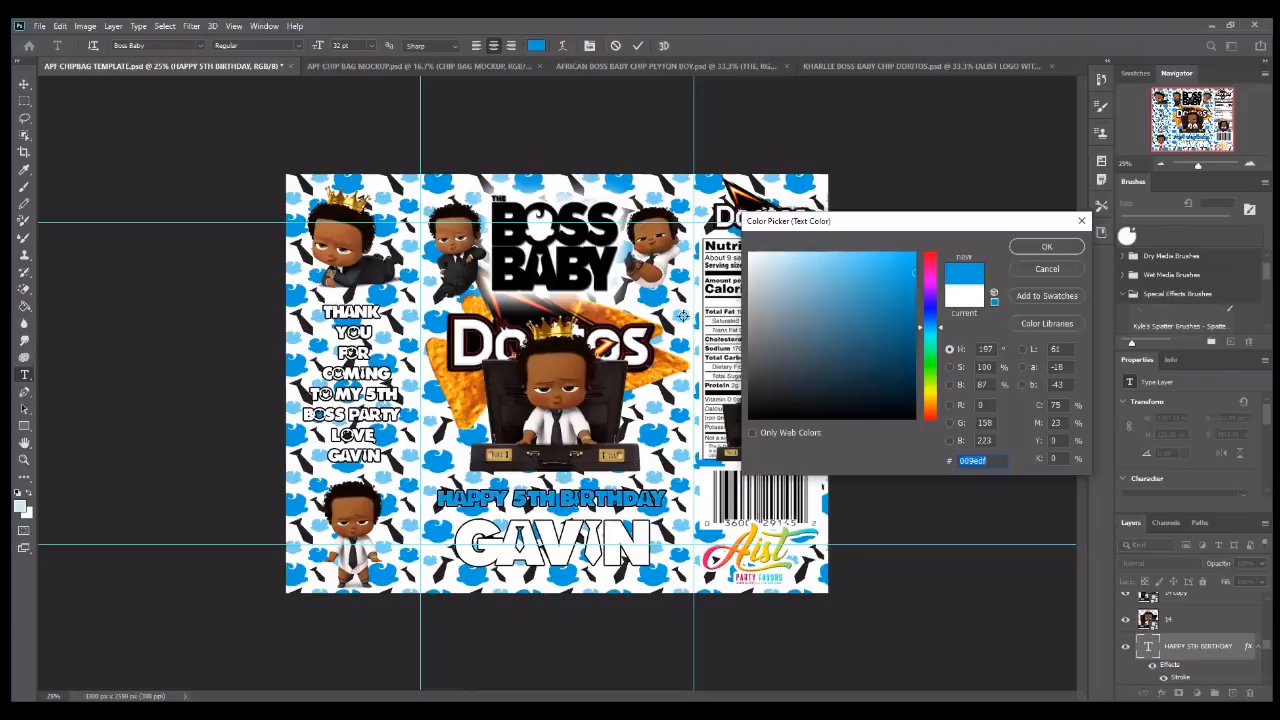
pyautogui.click(681, 317)
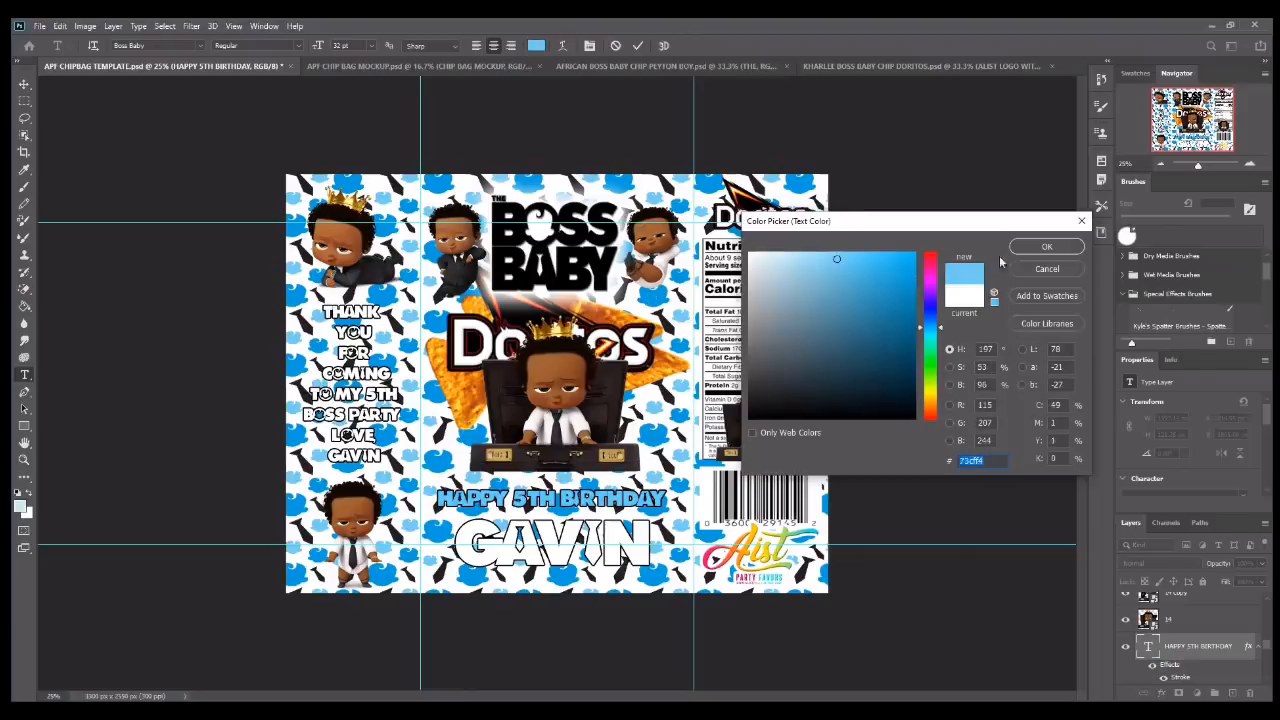
pyautogui.click(1046, 247)
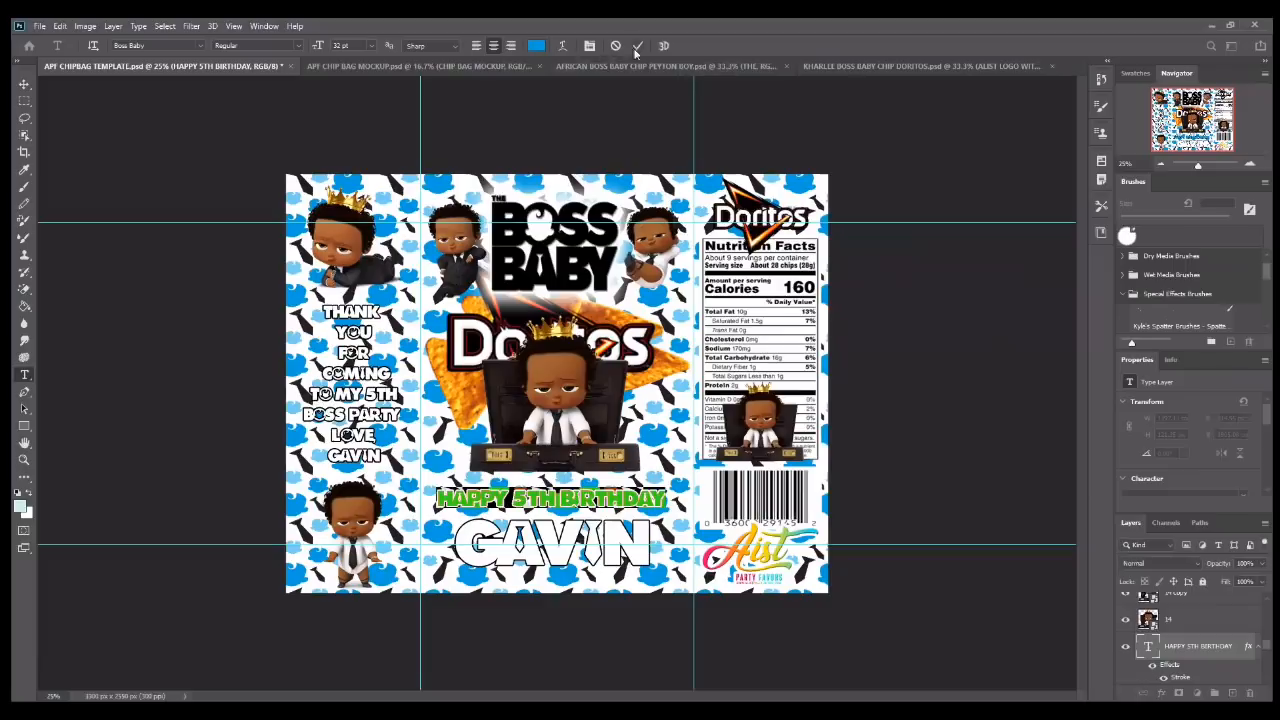
pyautogui.click(637, 46)
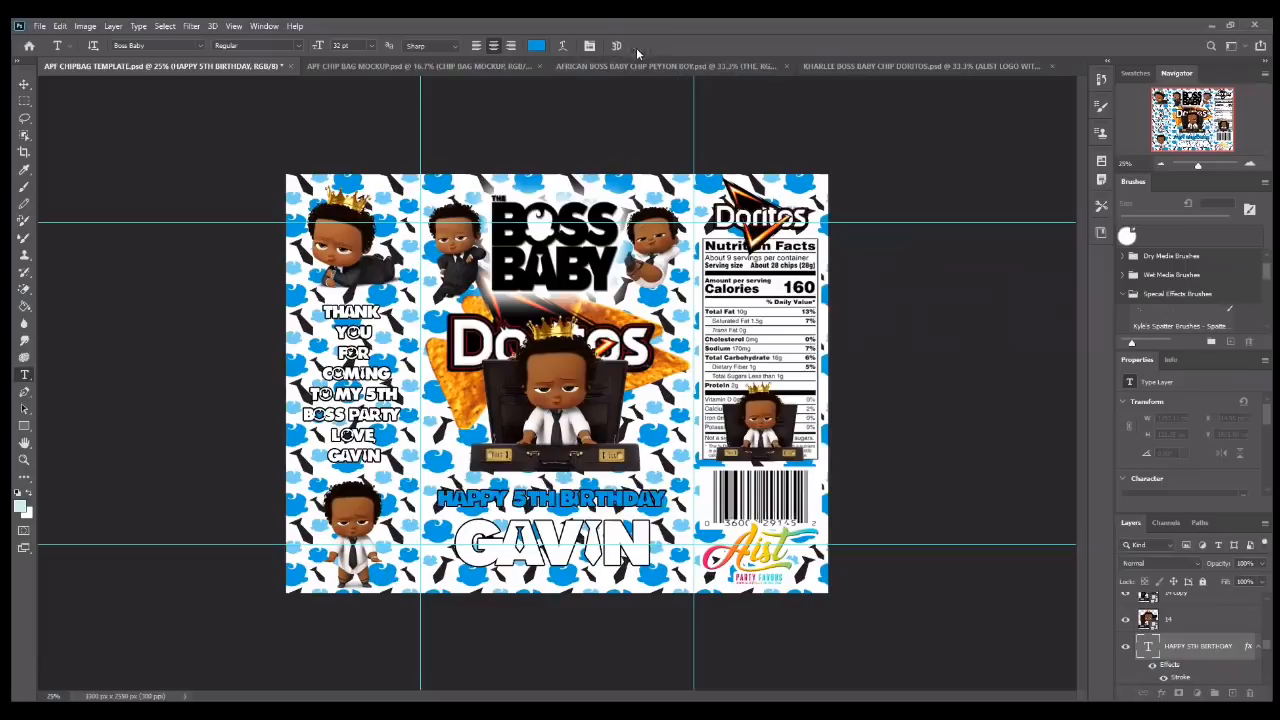
# - Set the HAPPY 5TH BIRTHDAY text's Stroke color to white (ffffff)
pyautogui.click(1181, 692)
pyautogui.press('Escape')
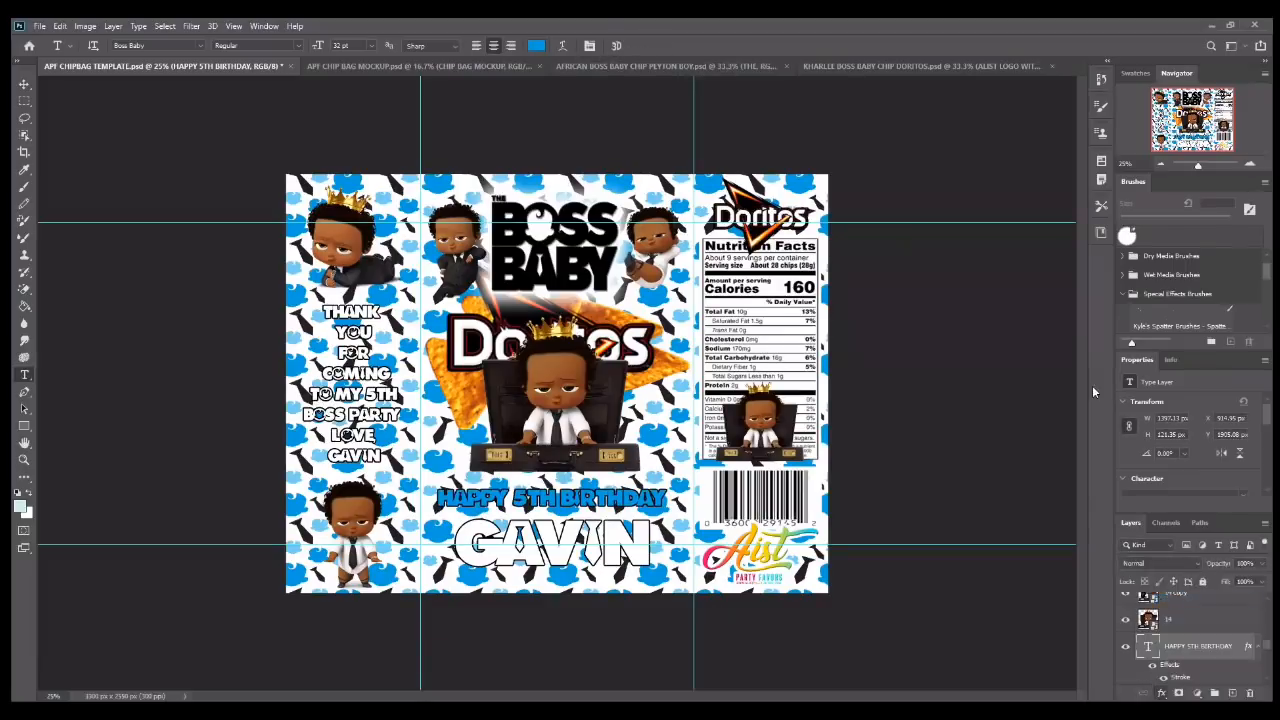
pyautogui.click(925, 186)
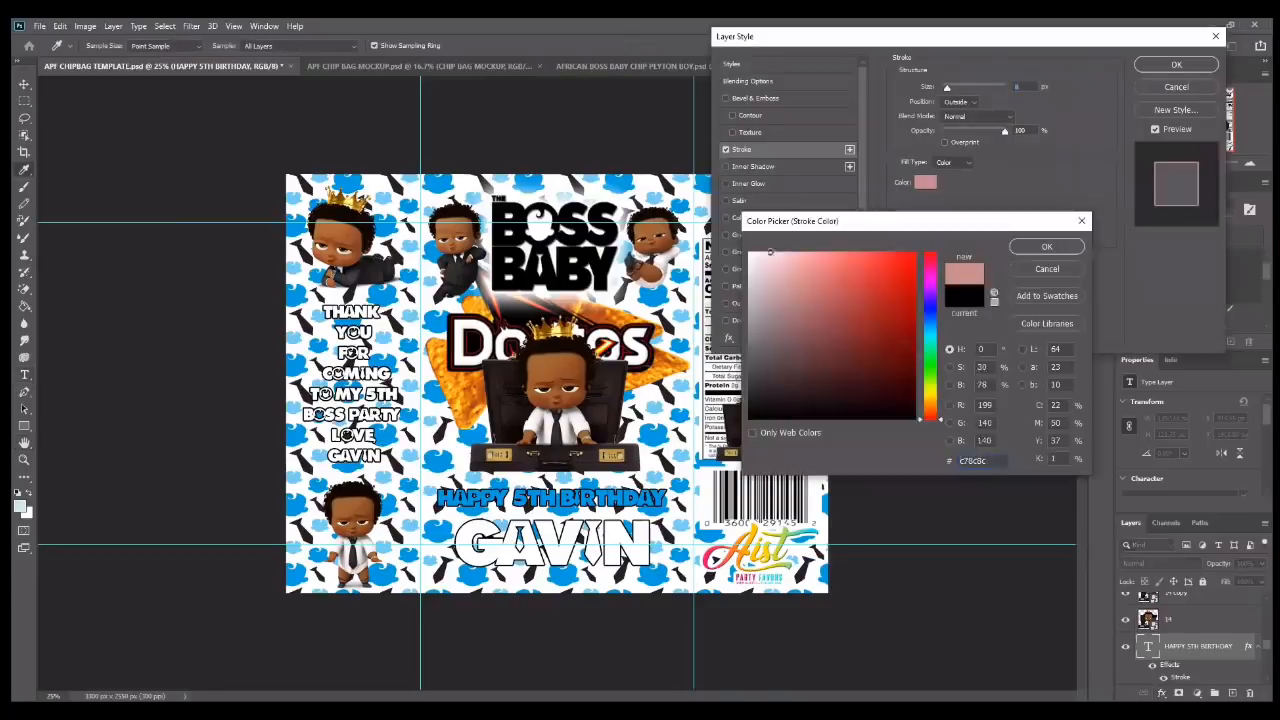
pyautogui.click(750, 252)
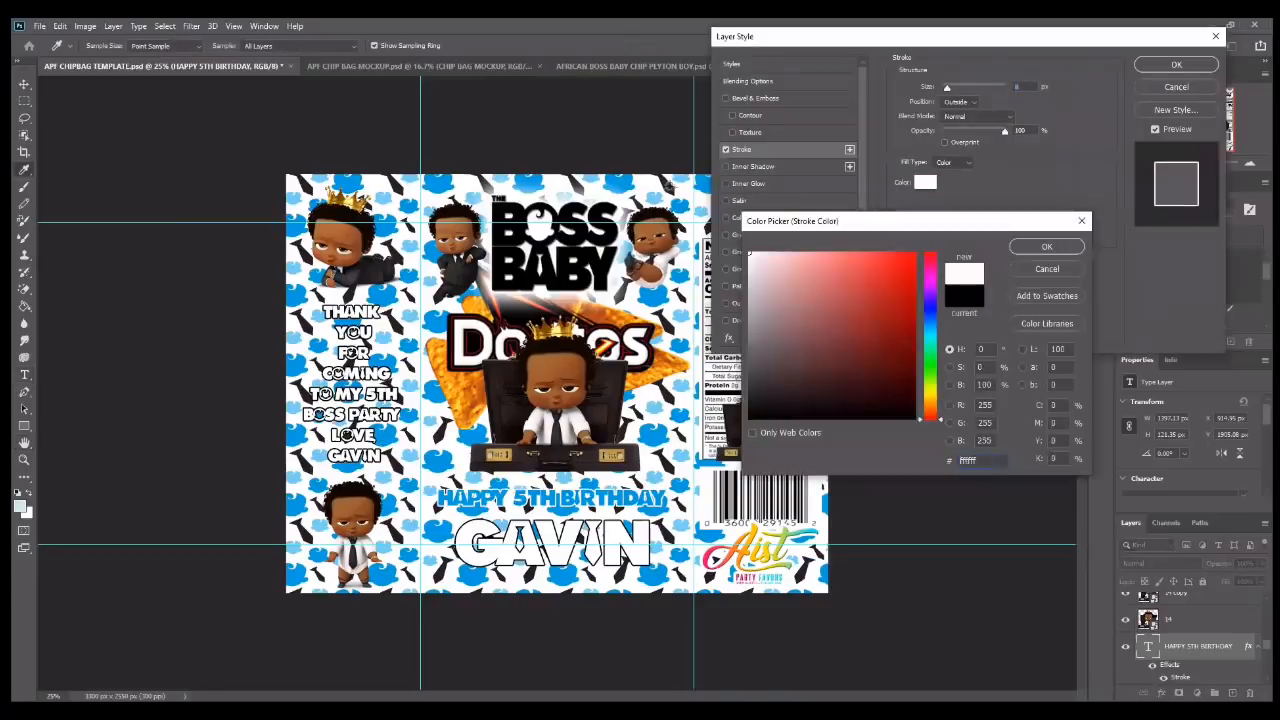
pyautogui.click(1058, 248)
# - Add Bevel & Emboss and a light-blue (73cff5) Outer Glow of about 43 px to the HAPPY 5TH BIRTHDAY text
pyautogui.click(746, 82)
pyautogui.click(727, 98)
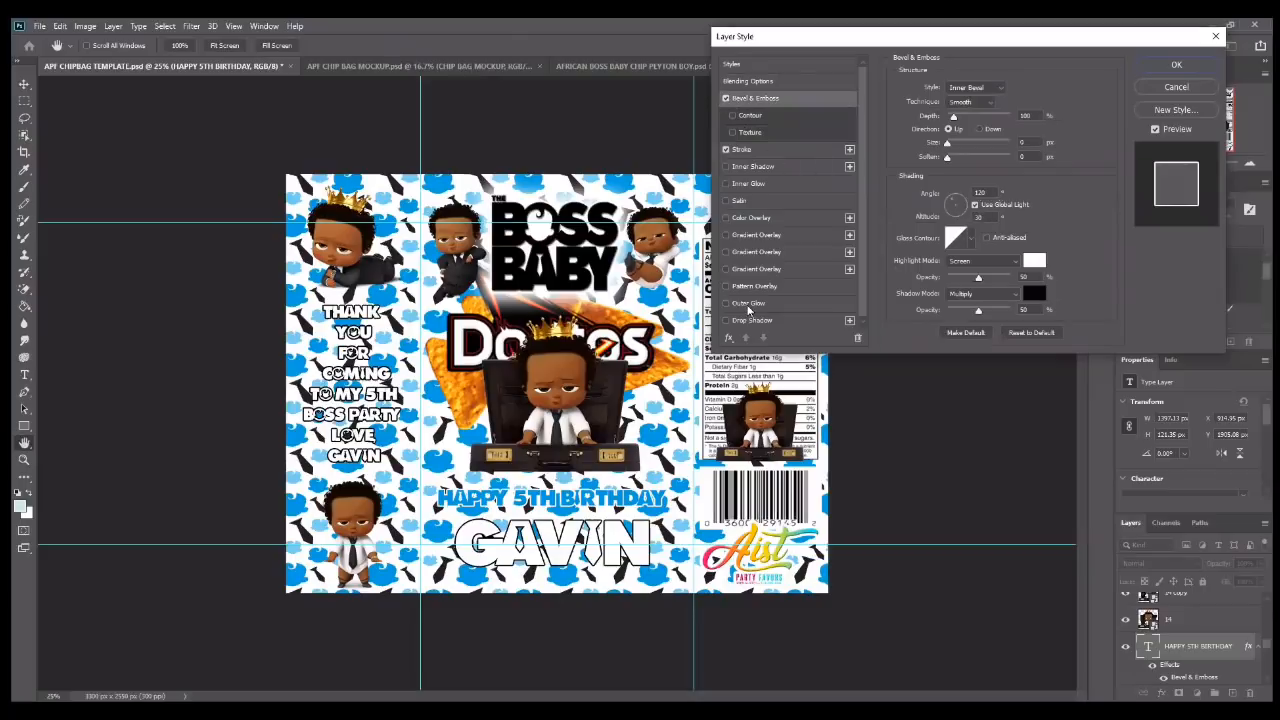
pyautogui.click(748, 304)
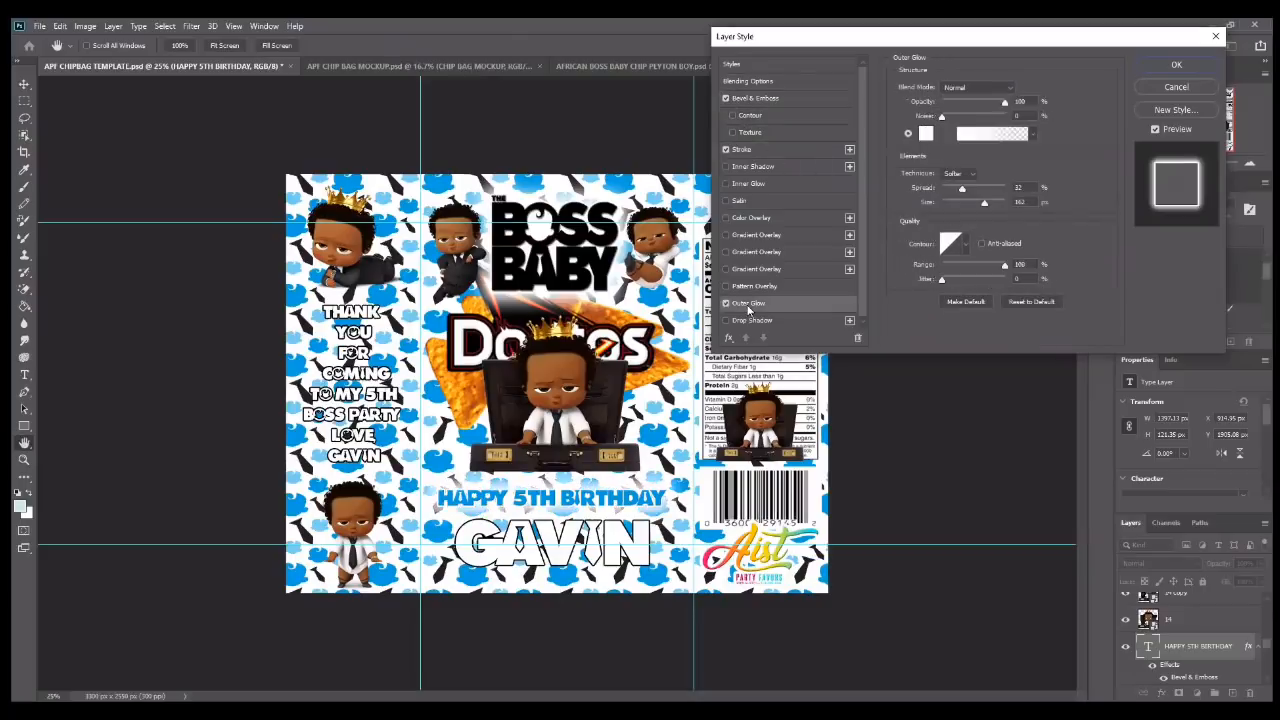
pyautogui.click(927, 134)
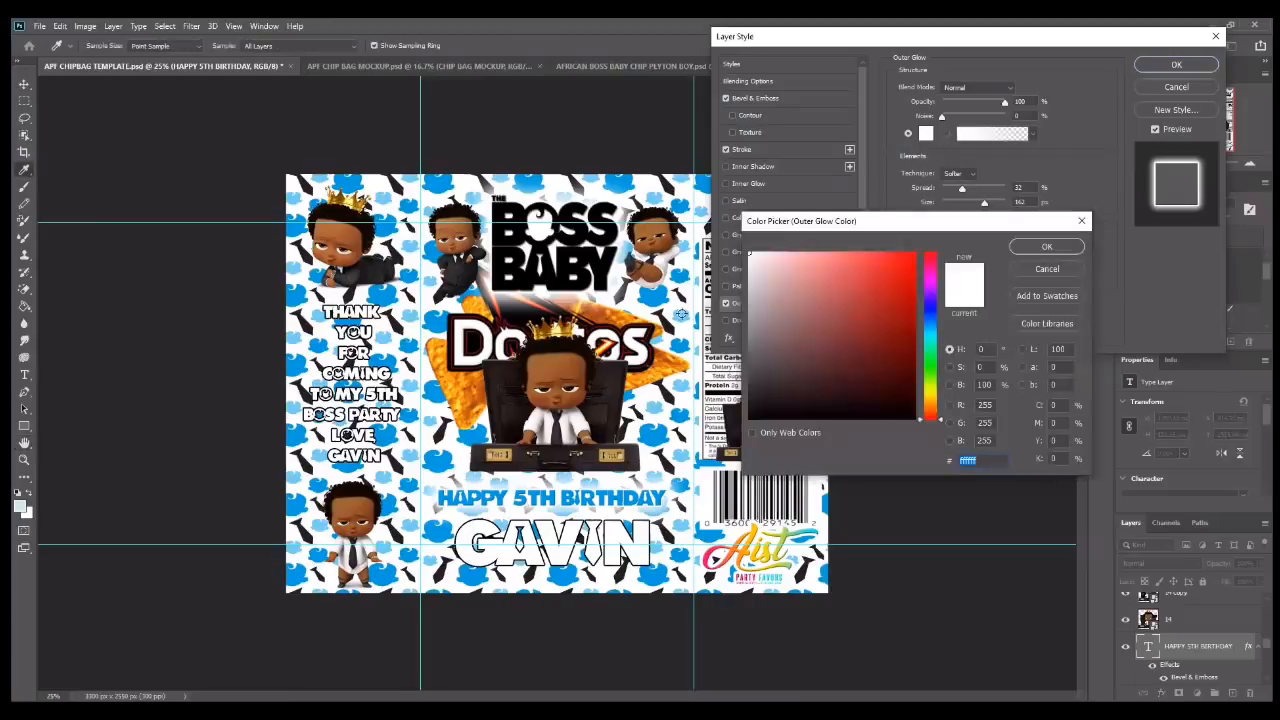
pyautogui.click(680, 315)
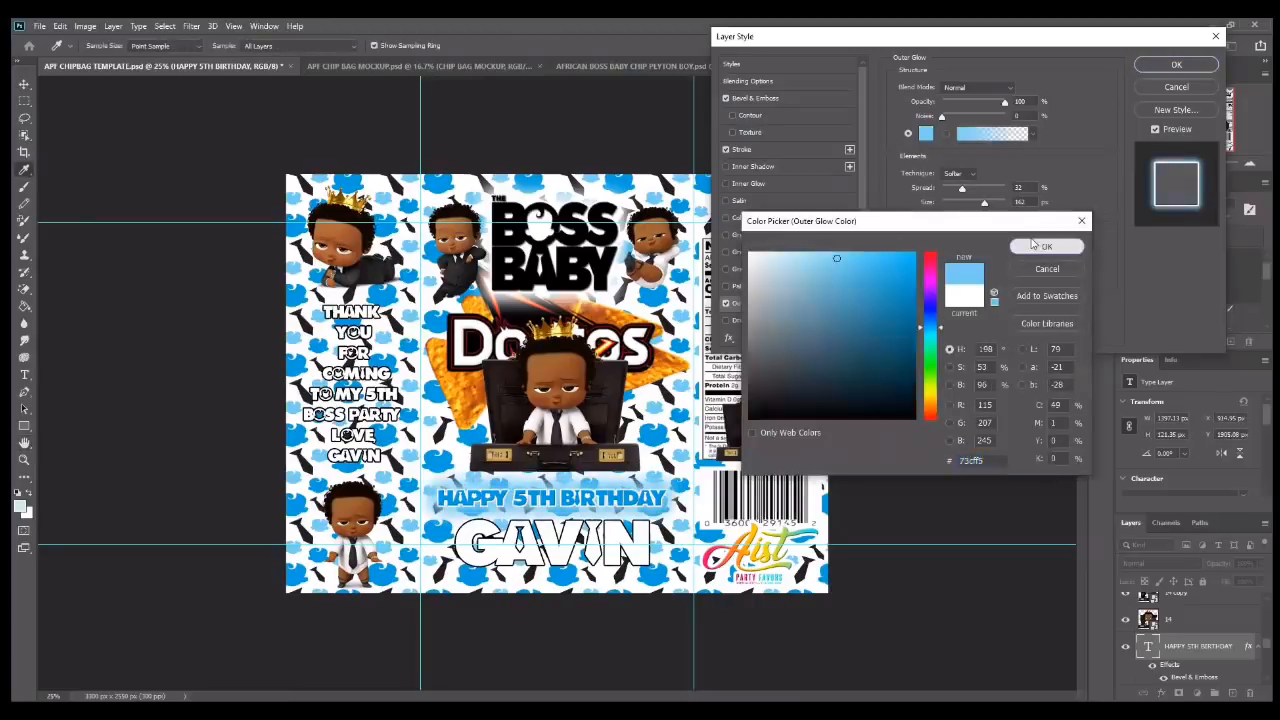
pyautogui.click(1034, 246)
pyautogui.moveTo(984, 203); pyautogui.dragTo(957, 203)
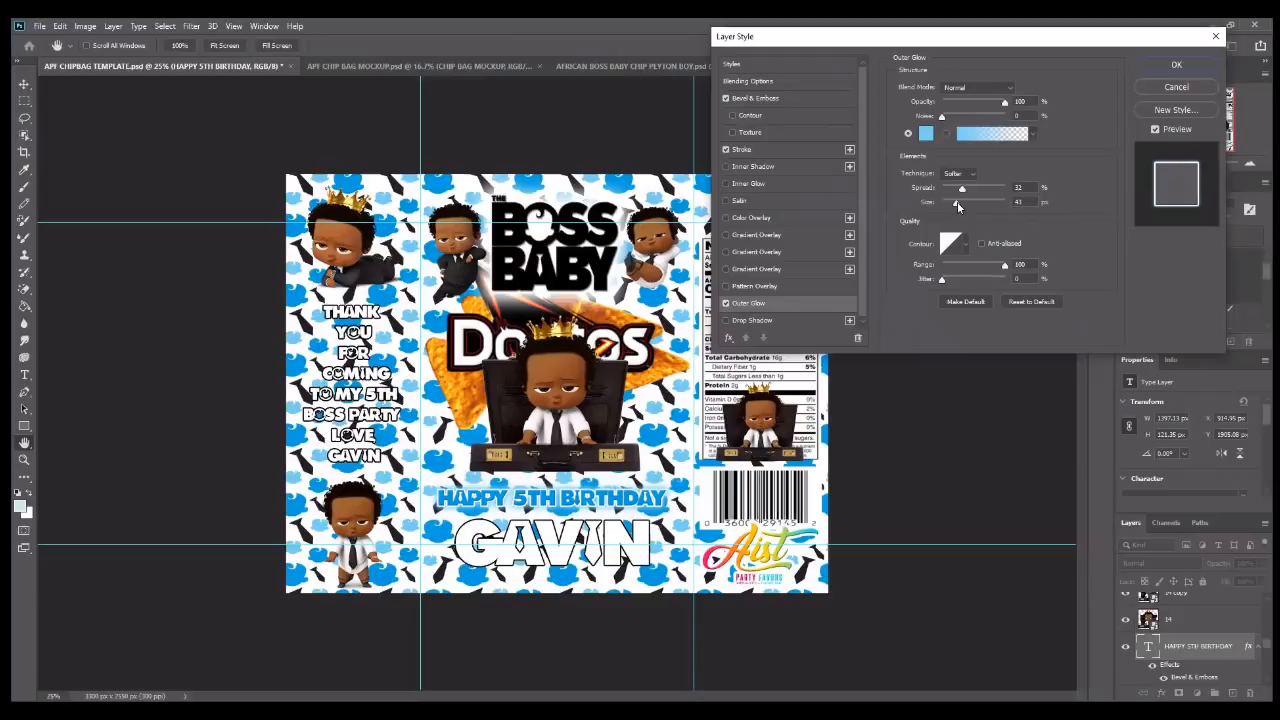
# - Increase the HAPPY 5TH BIRTHDAY Stroke size to about 11 px and apply the layer style
pyautogui.click(824, 148)
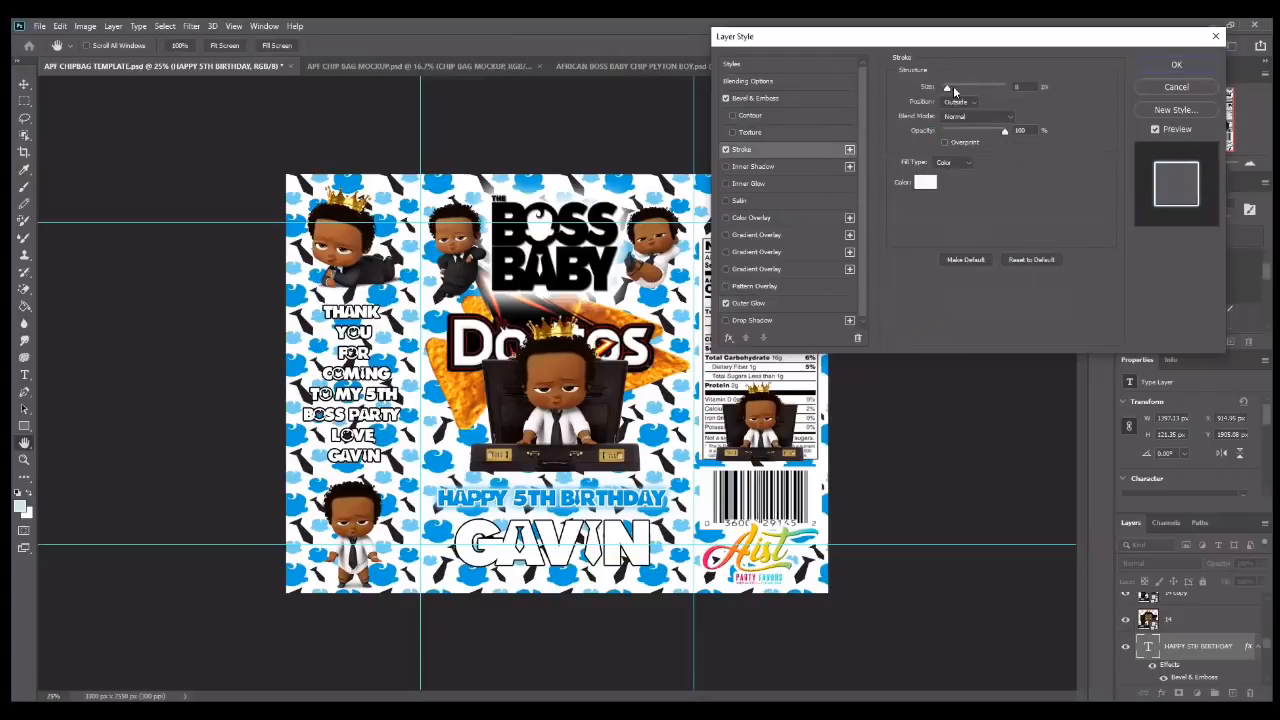
pyautogui.click(953, 86)
pyautogui.moveTo(952, 90); pyautogui.dragTo(950, 90)
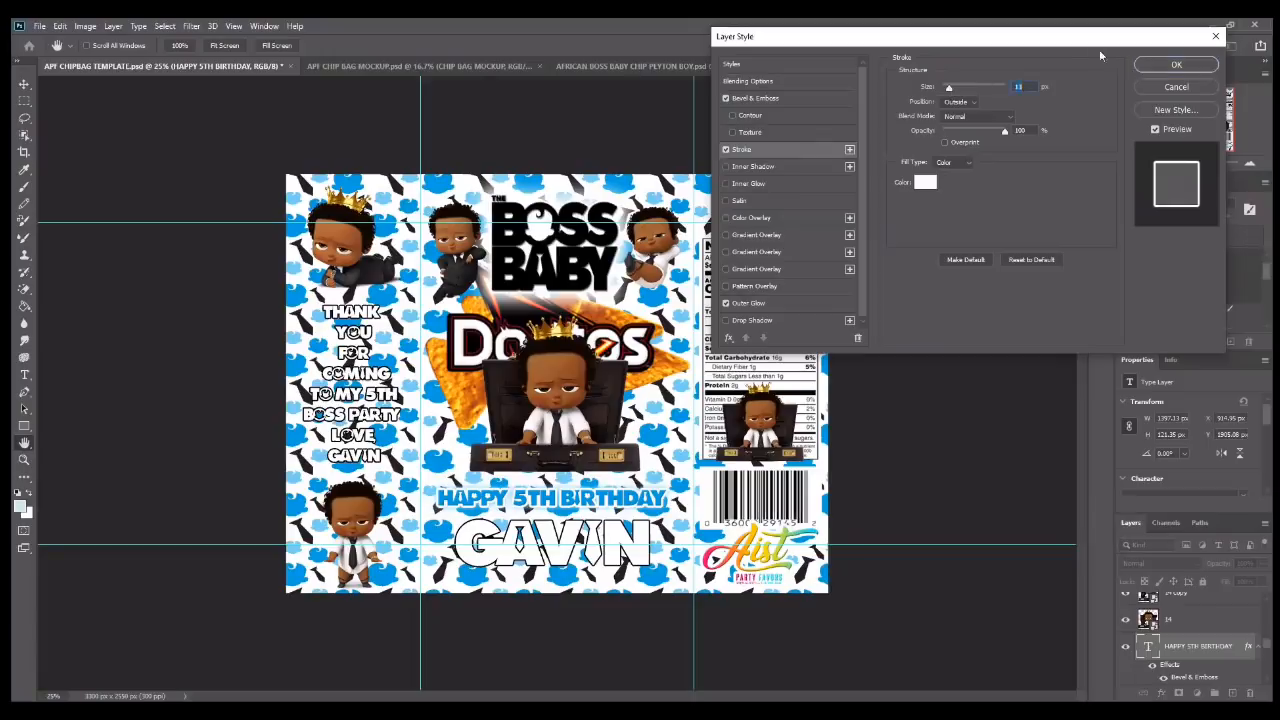
pyautogui.click(1176, 64)
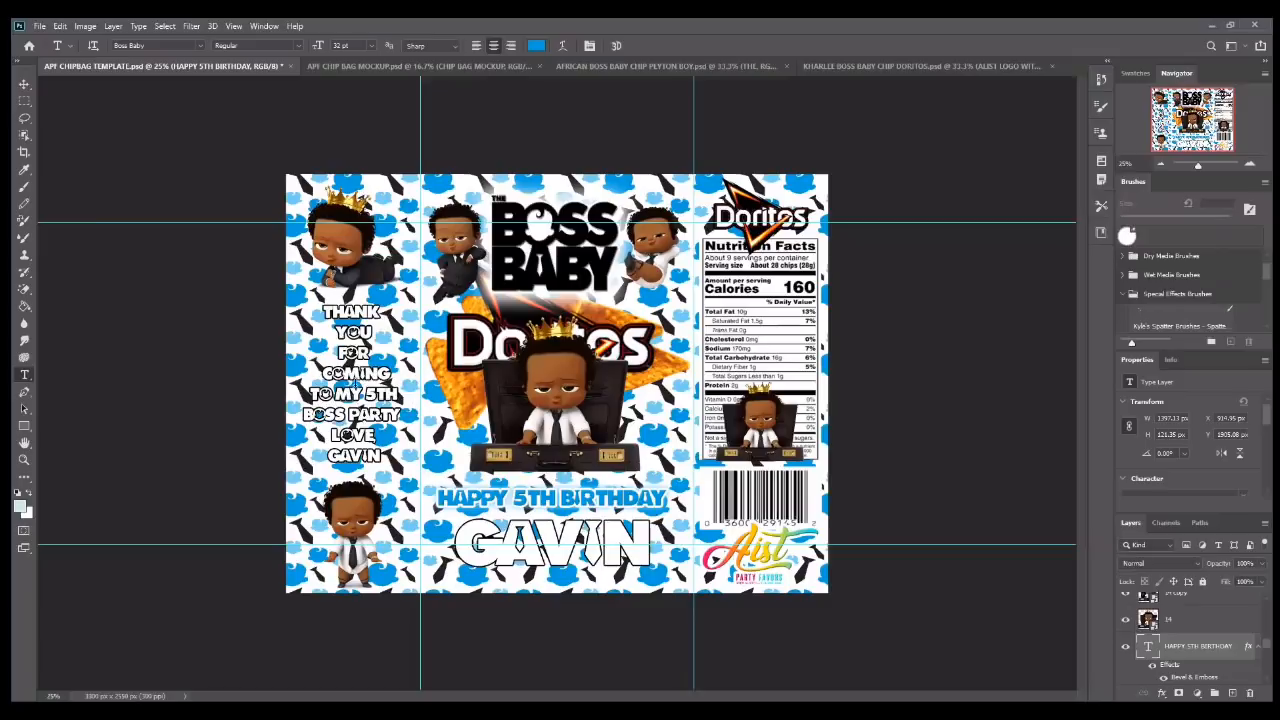
# - Recolor the large child's name text below HAPPY 5TH BIRTHDAY with a blue sampled from the background pattern
pyautogui.click(356, 383)
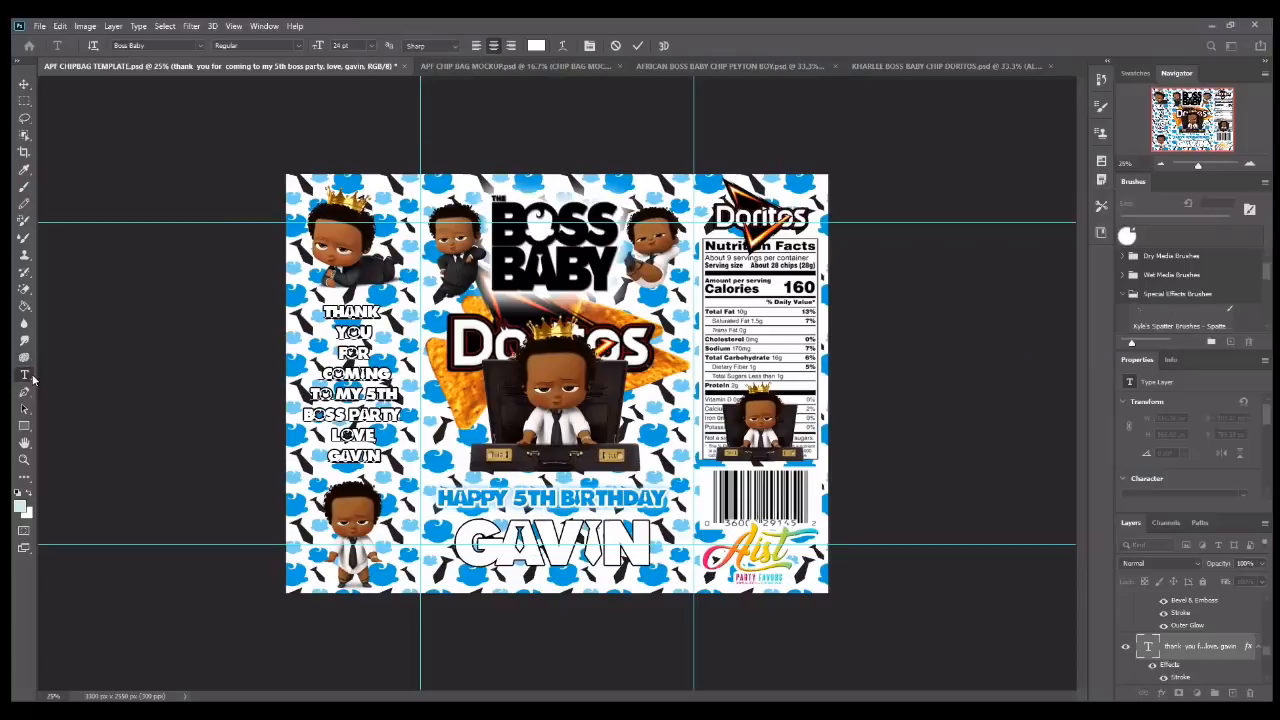
pyautogui.click(637, 46)
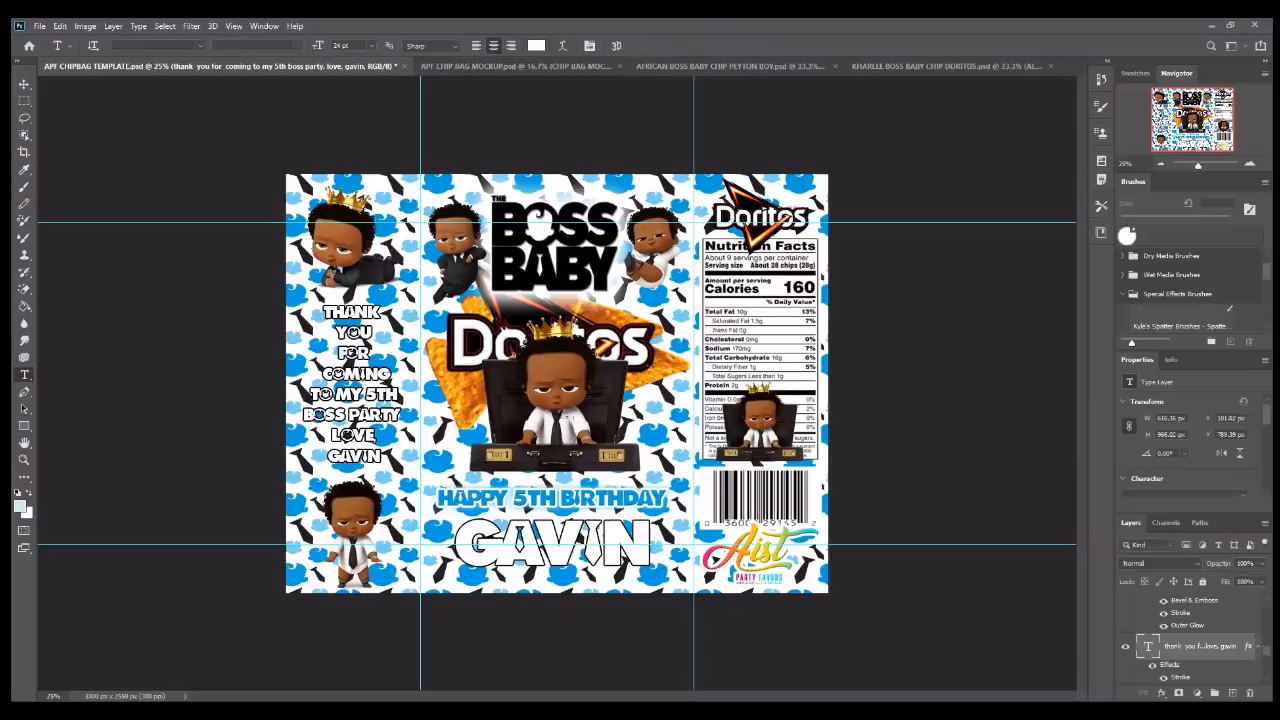
pyautogui.doubleClick(1148, 605)
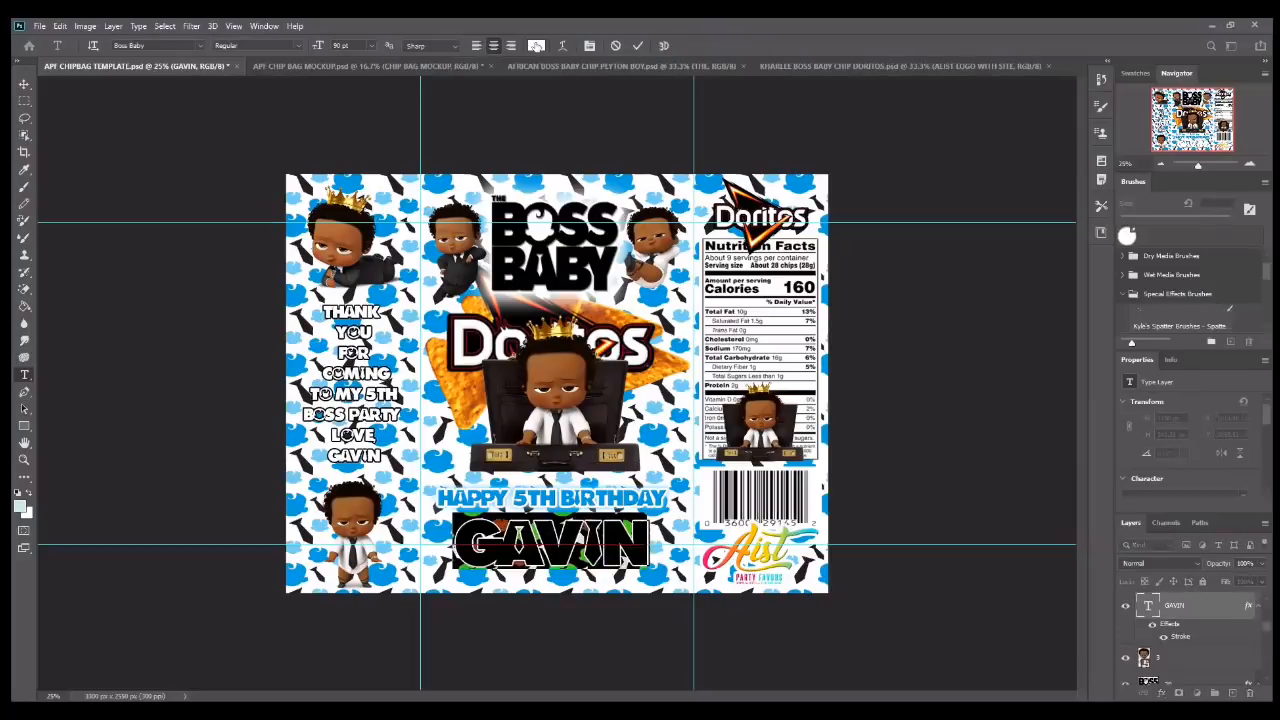
pyautogui.click(536, 45)
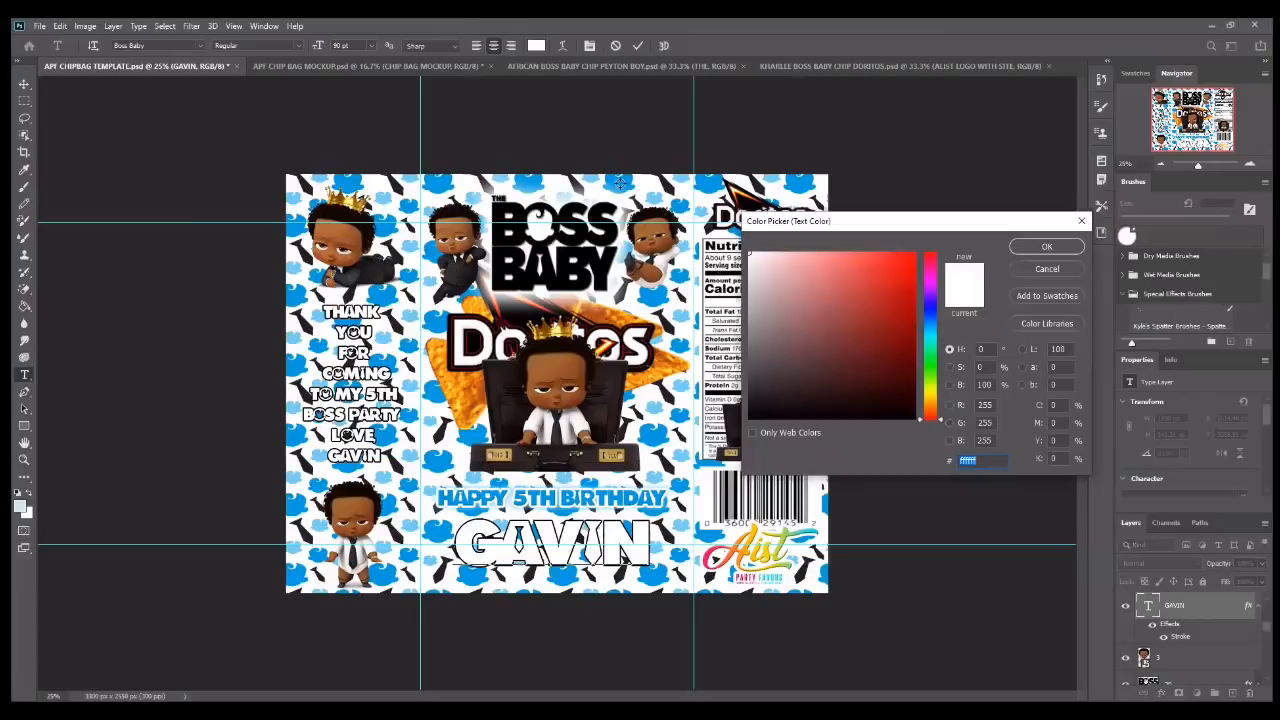
pyautogui.click(620, 182)
pyautogui.click(1047, 246)
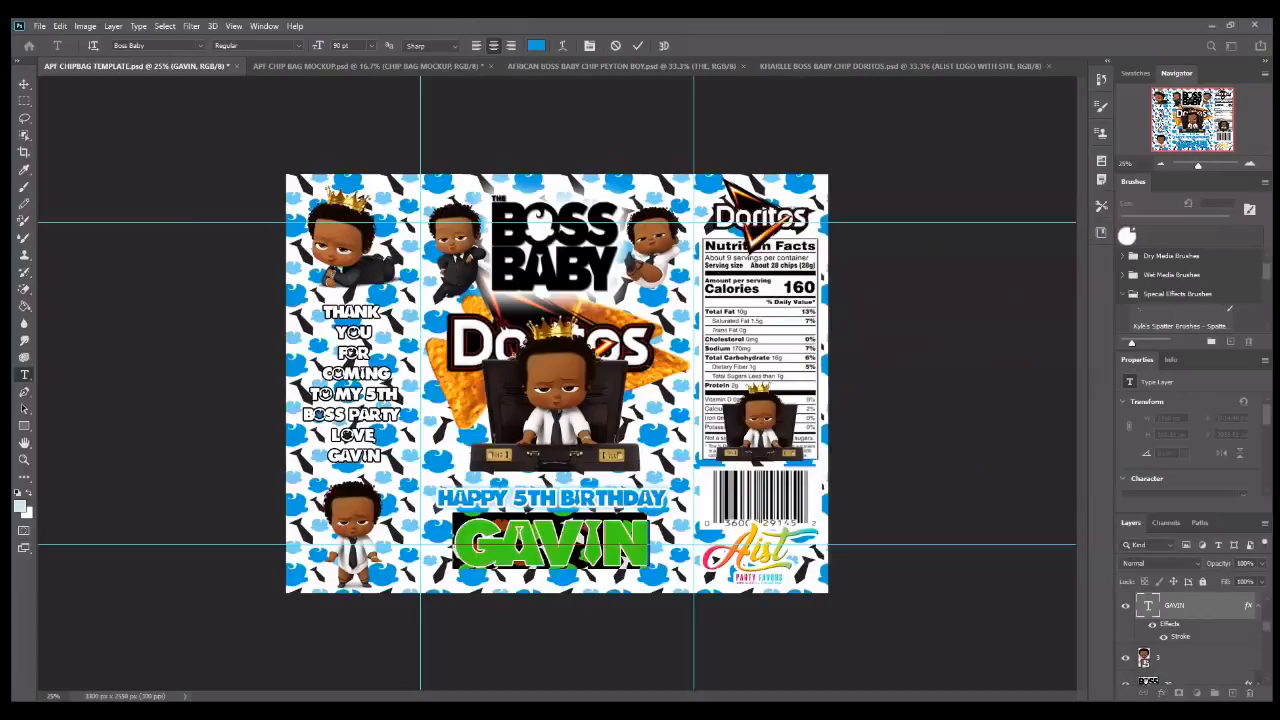
# - Set the large name text's Stroke color to white (ffffff) and increase its size to about 16 px
pyautogui.click(1160, 691)
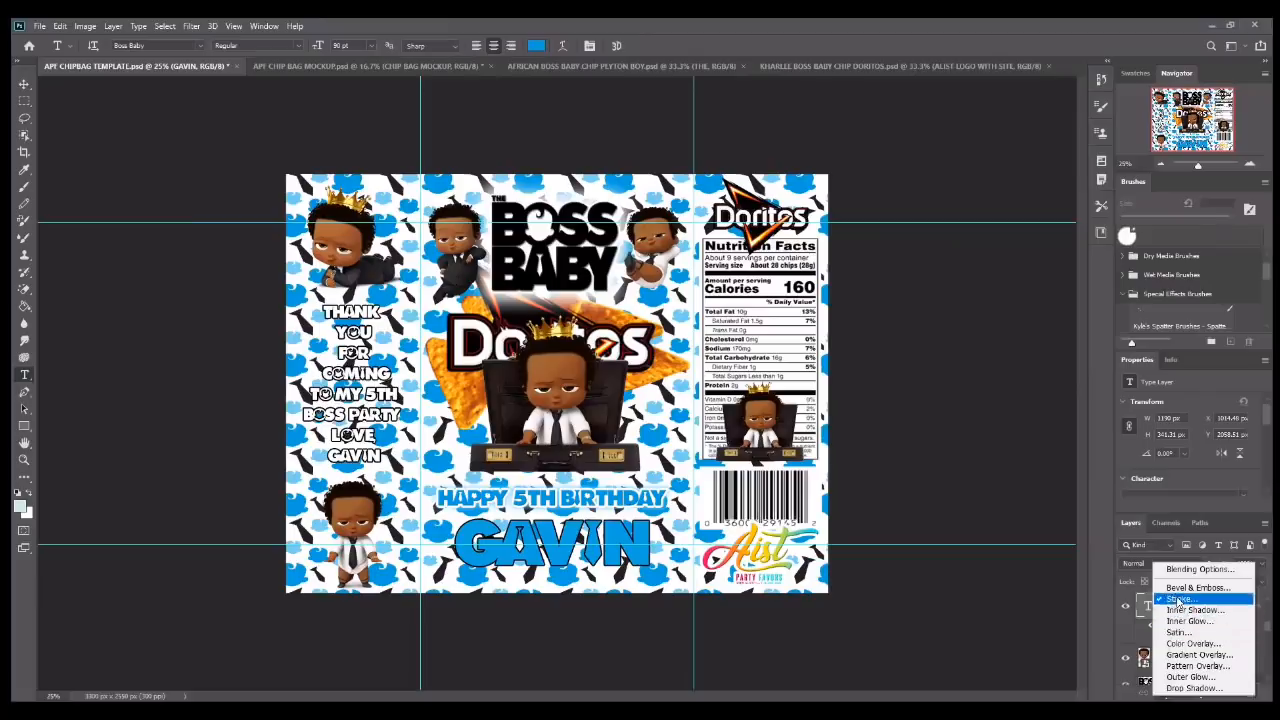
pyautogui.click(1178, 599)
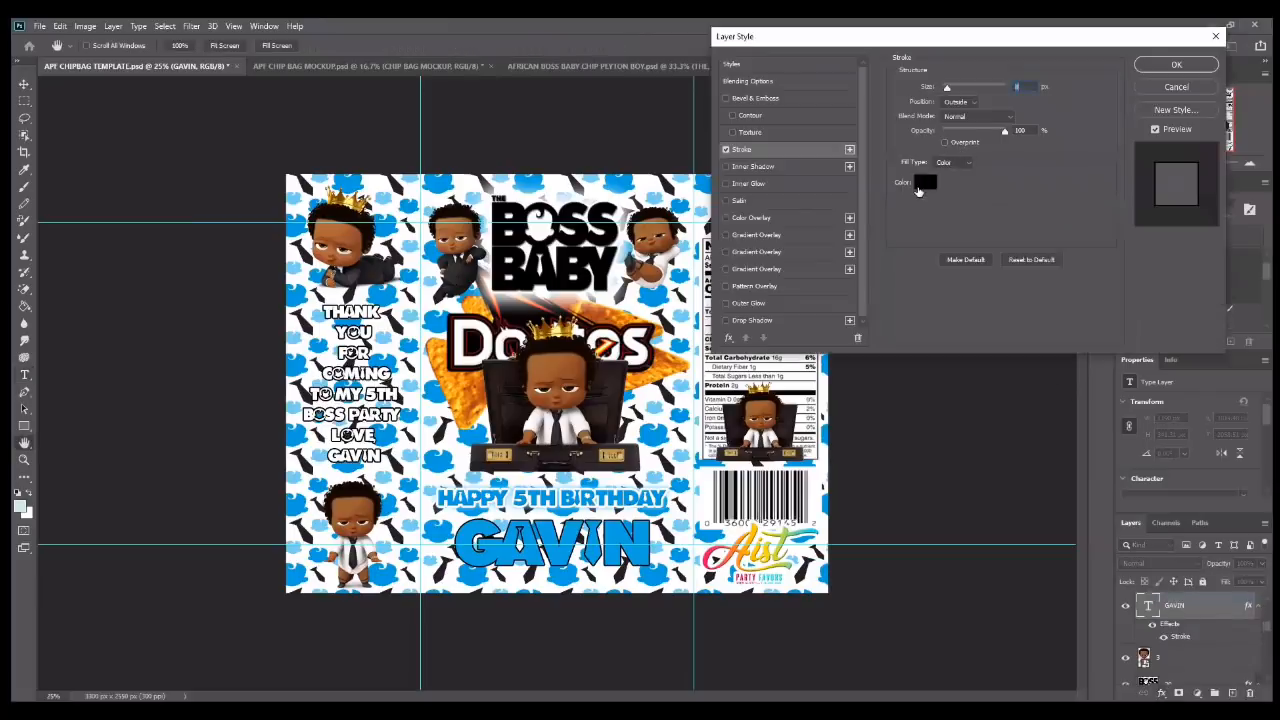
pyautogui.click(918, 189)
pyautogui.write('ffffff')
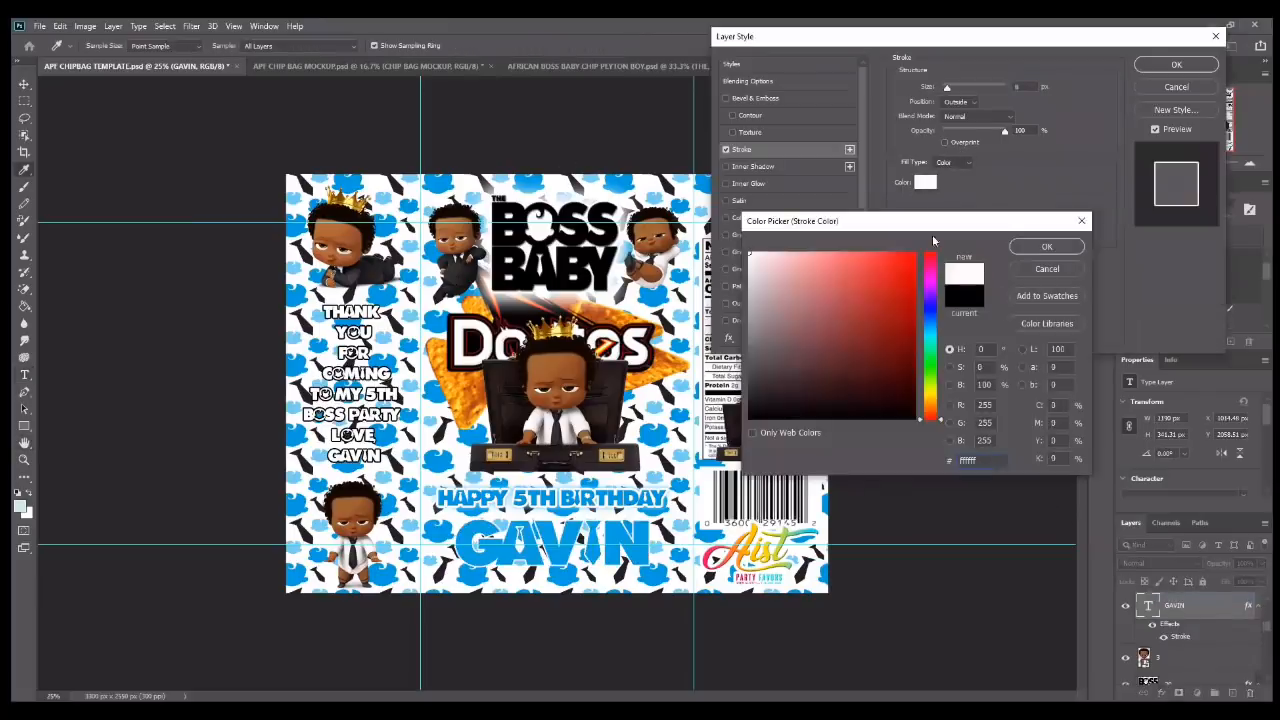
pyautogui.click(1050, 246)
pyautogui.moveTo(947, 89); pyautogui.dragTo(952, 94)
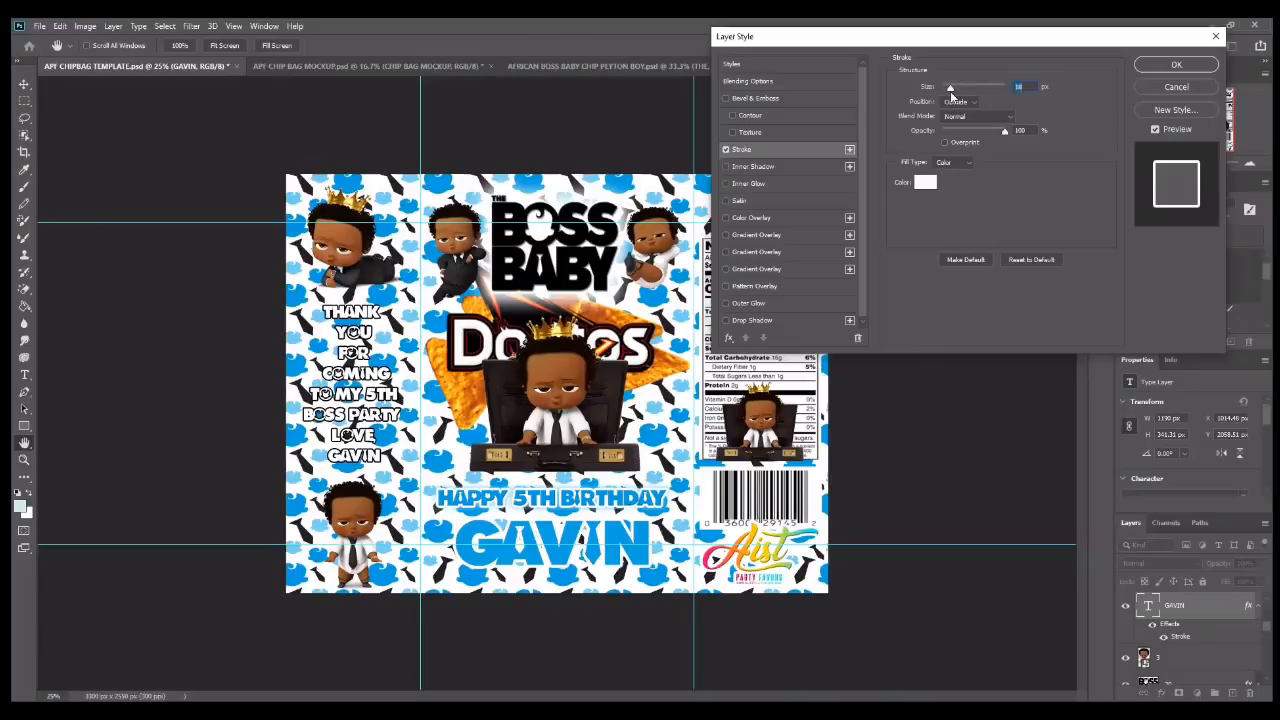
# - Add Bevel & Emboss and a light-blue (73cff4) Outer Glow of about 55 px to the large name text
pyautogui.click(777, 98)
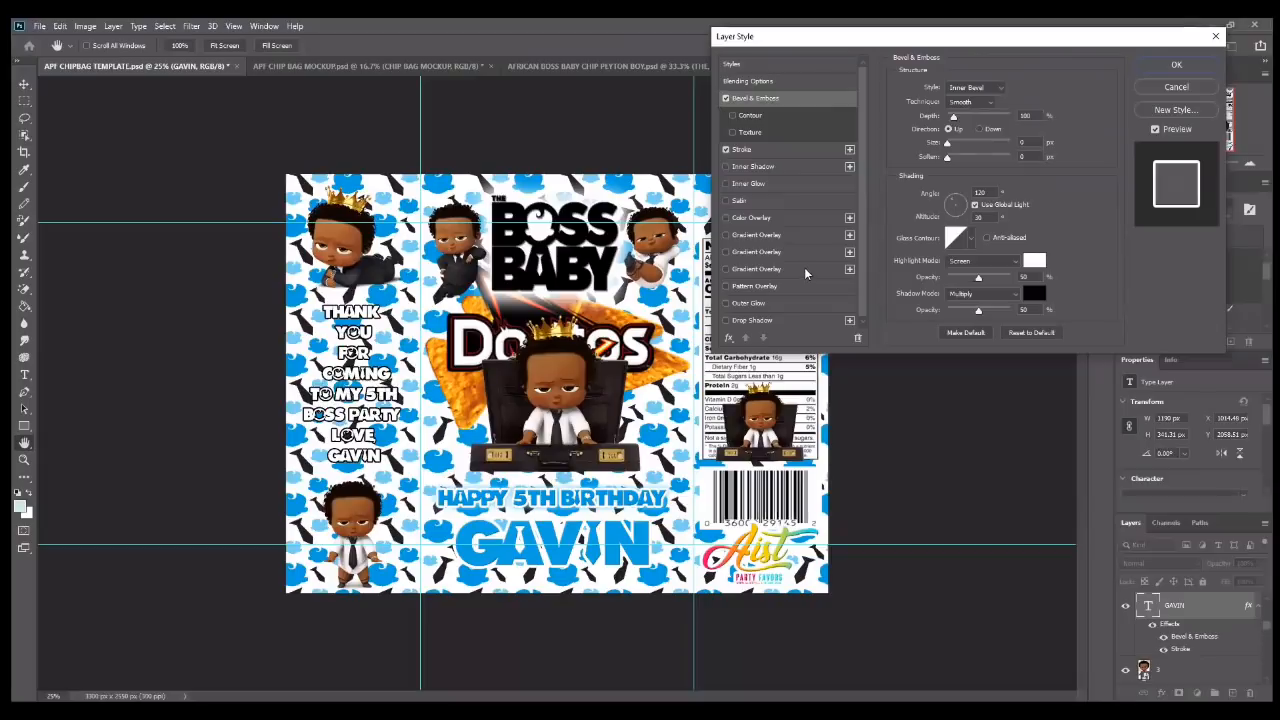
pyautogui.click(753, 303)
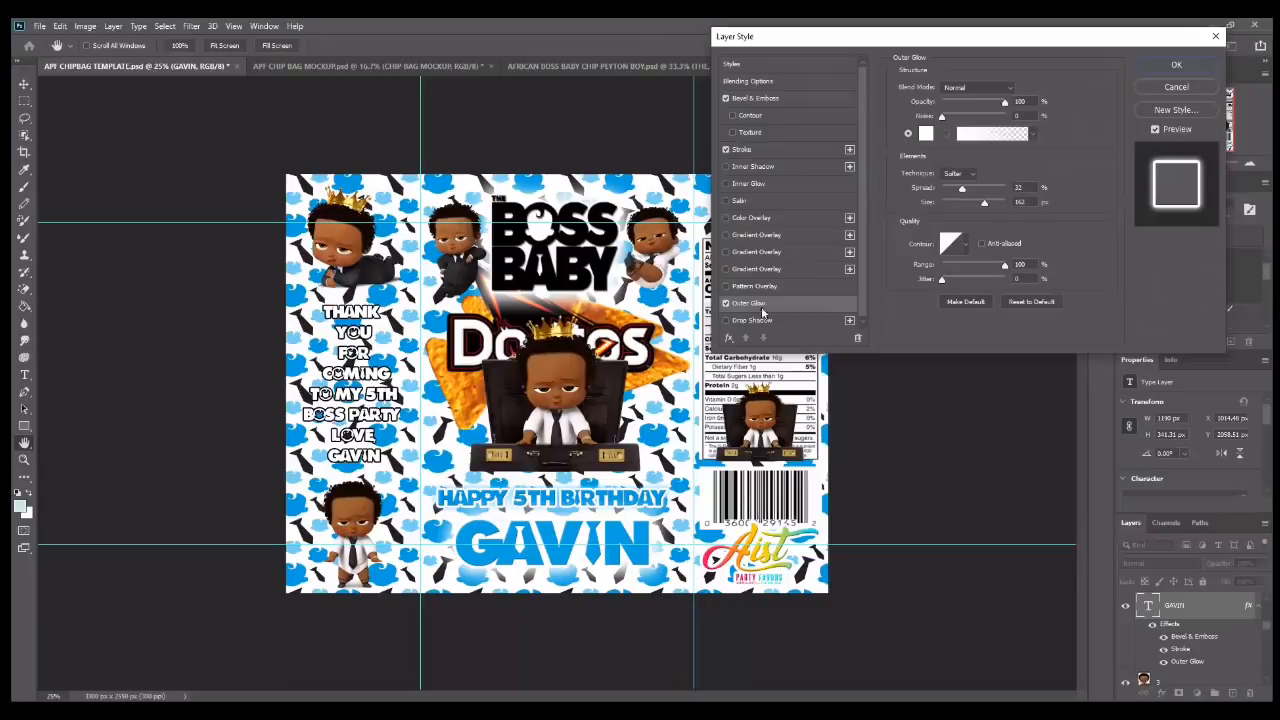
pyautogui.click(928, 135)
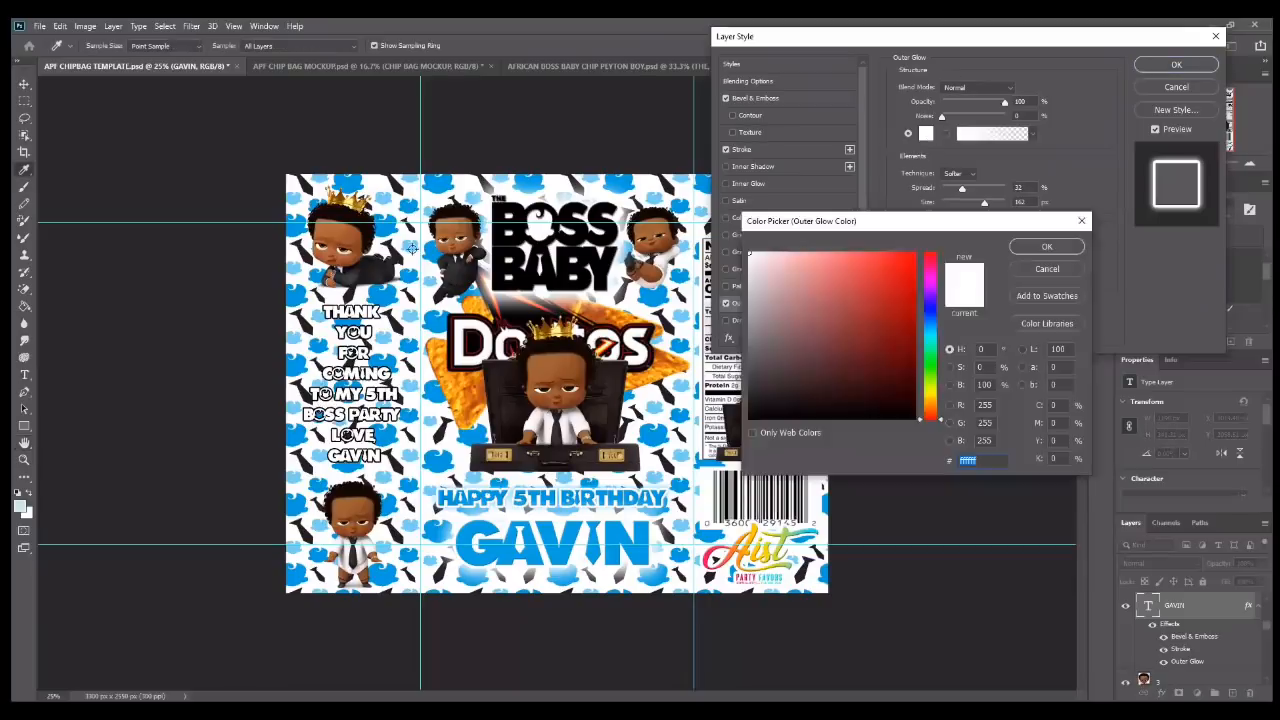
pyautogui.click(412, 248)
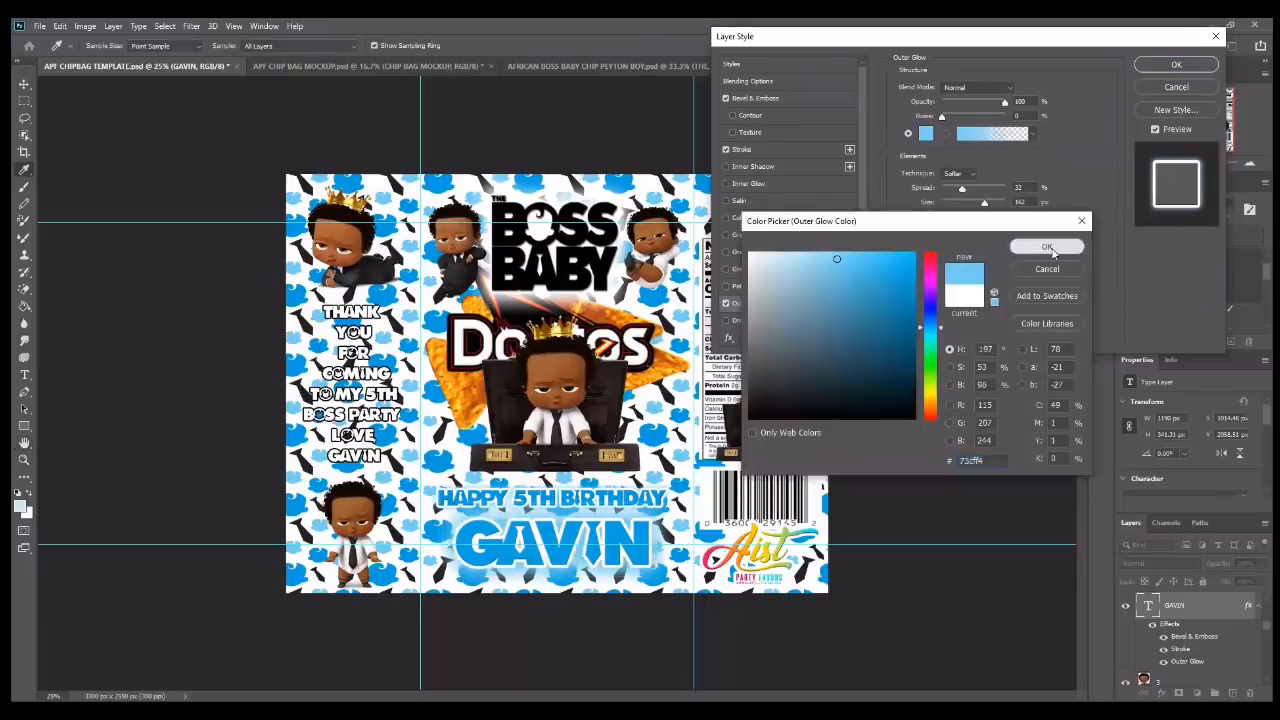
pyautogui.click(1047, 246)
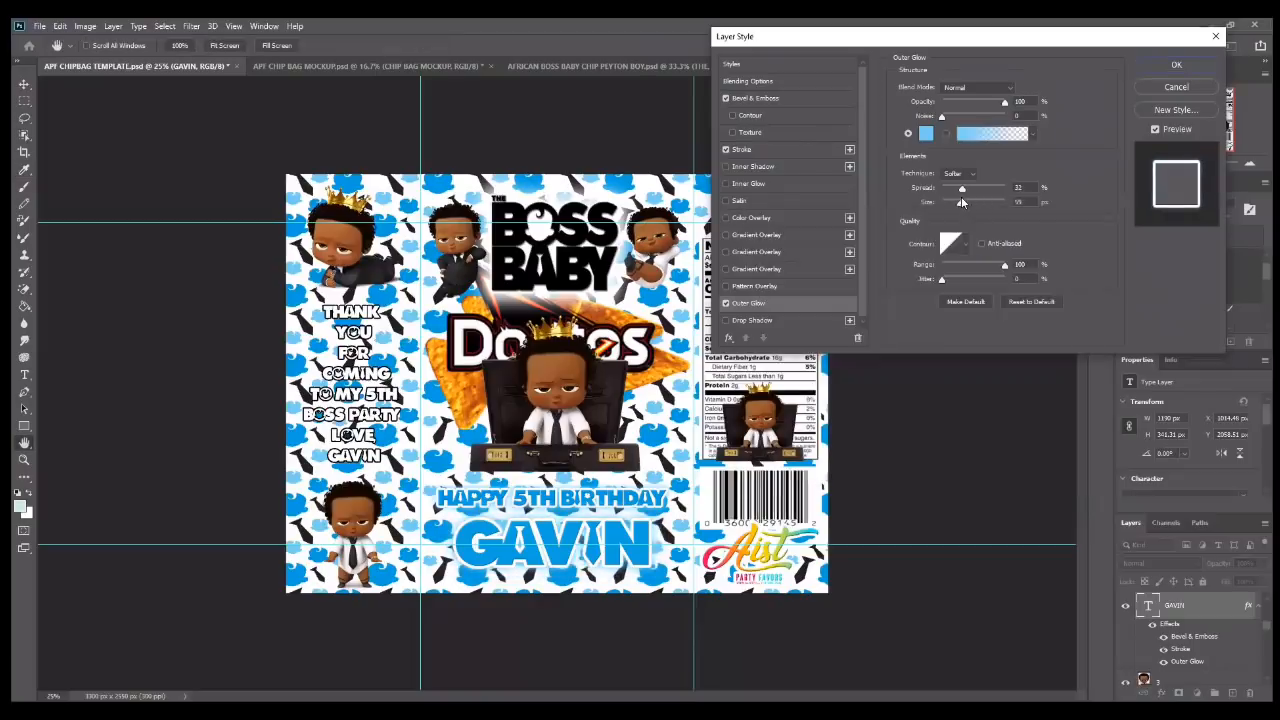
pyautogui.click(1176, 64)
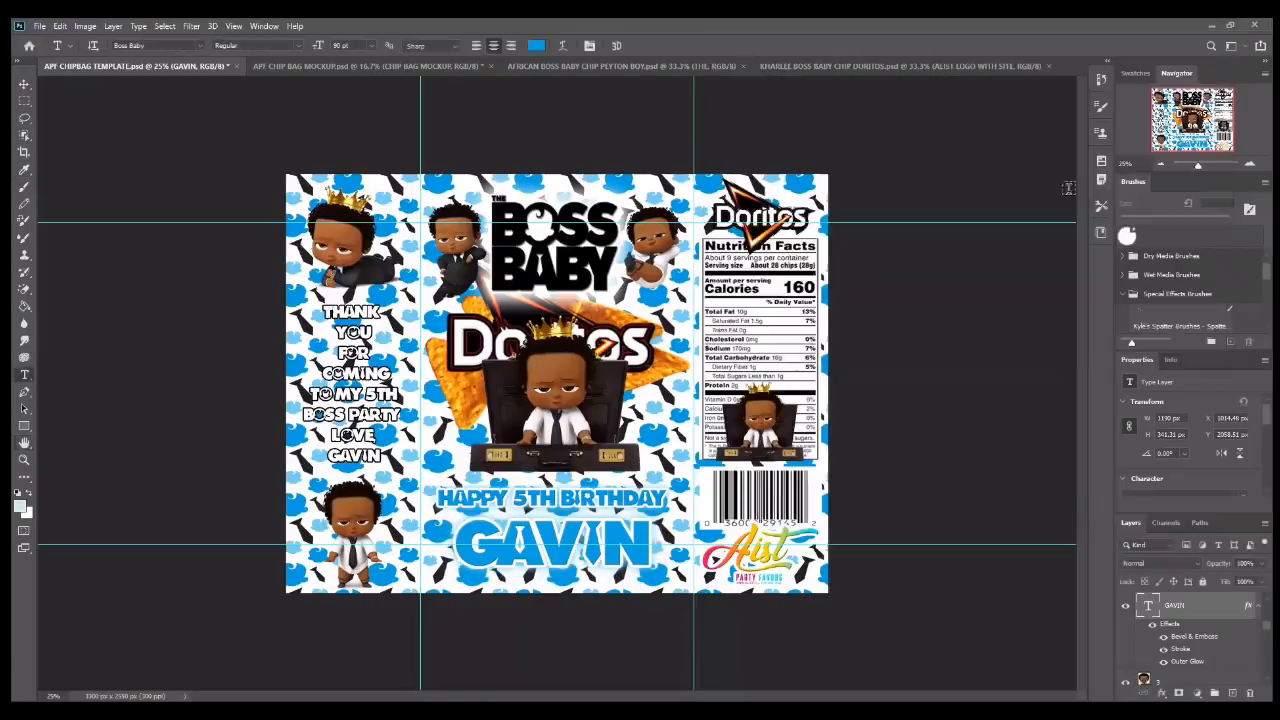
# - Recolor the whole thank-you message with a blue sampled from the background pattern
pyautogui.click(25, 85)
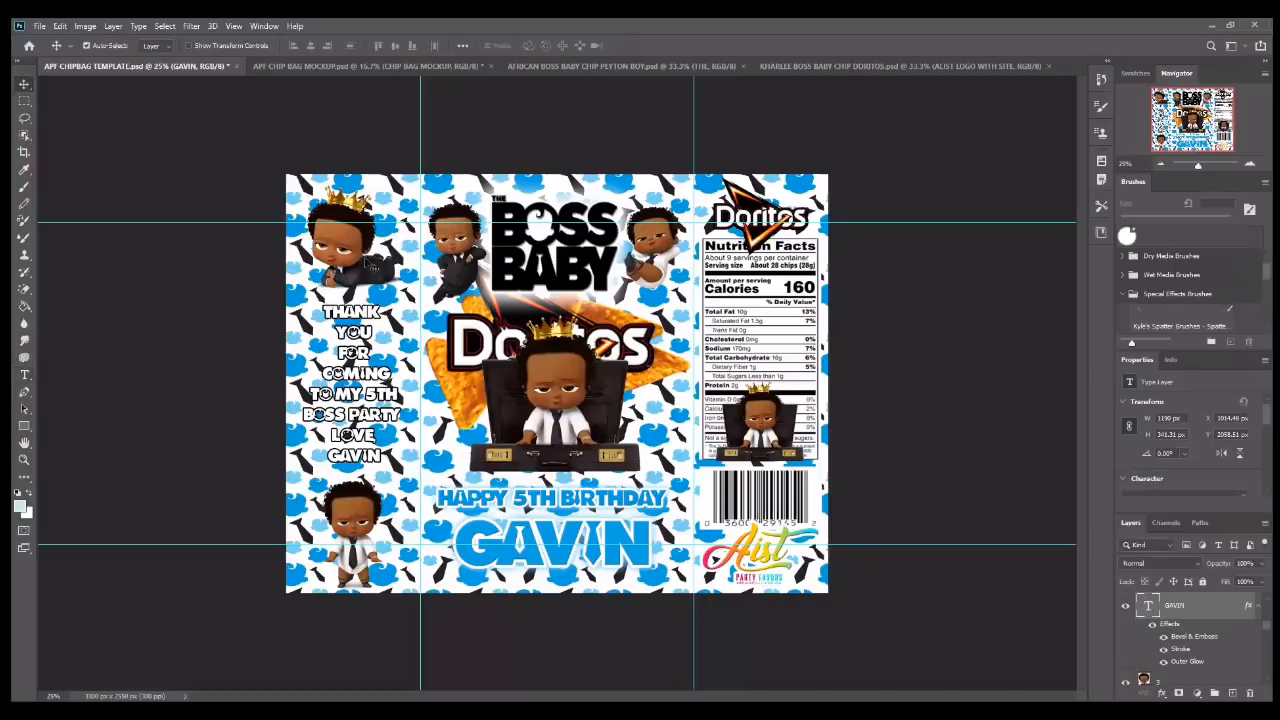
pyautogui.click(25, 375)
pyautogui.click(352, 395)
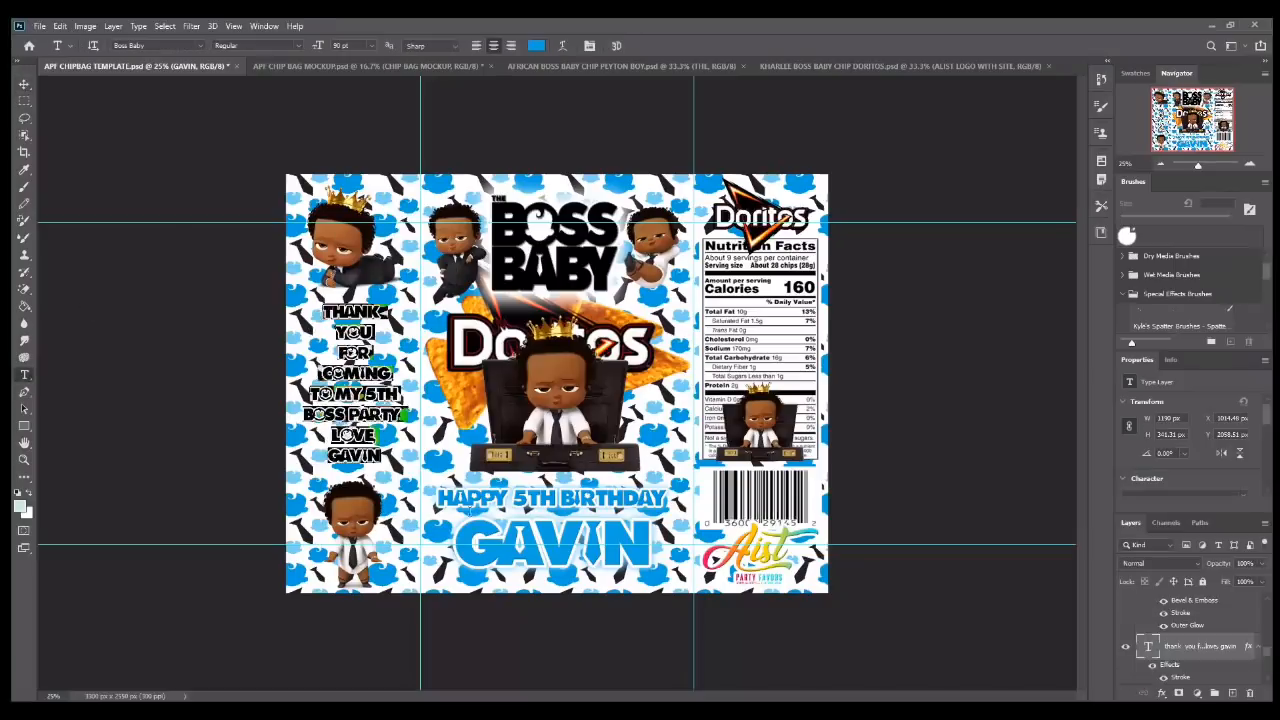
pyautogui.click(536, 45)
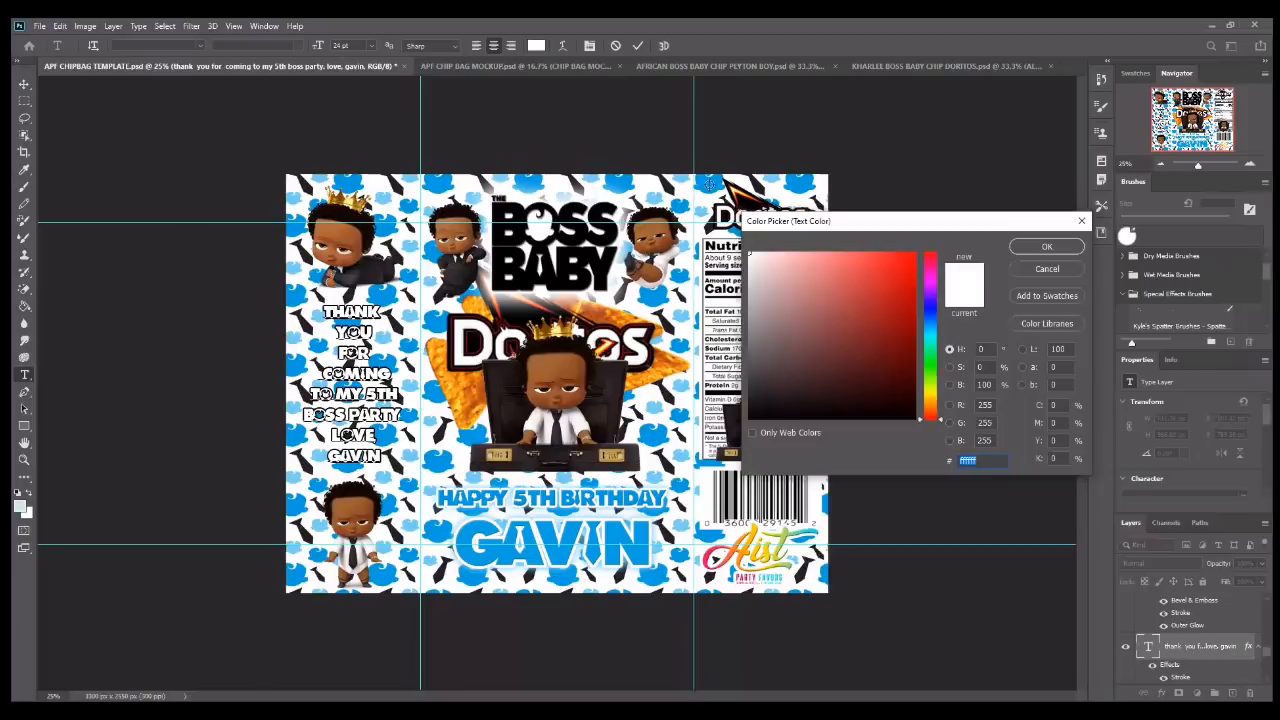
pyautogui.click(711, 185)
pyautogui.click(1046, 246)
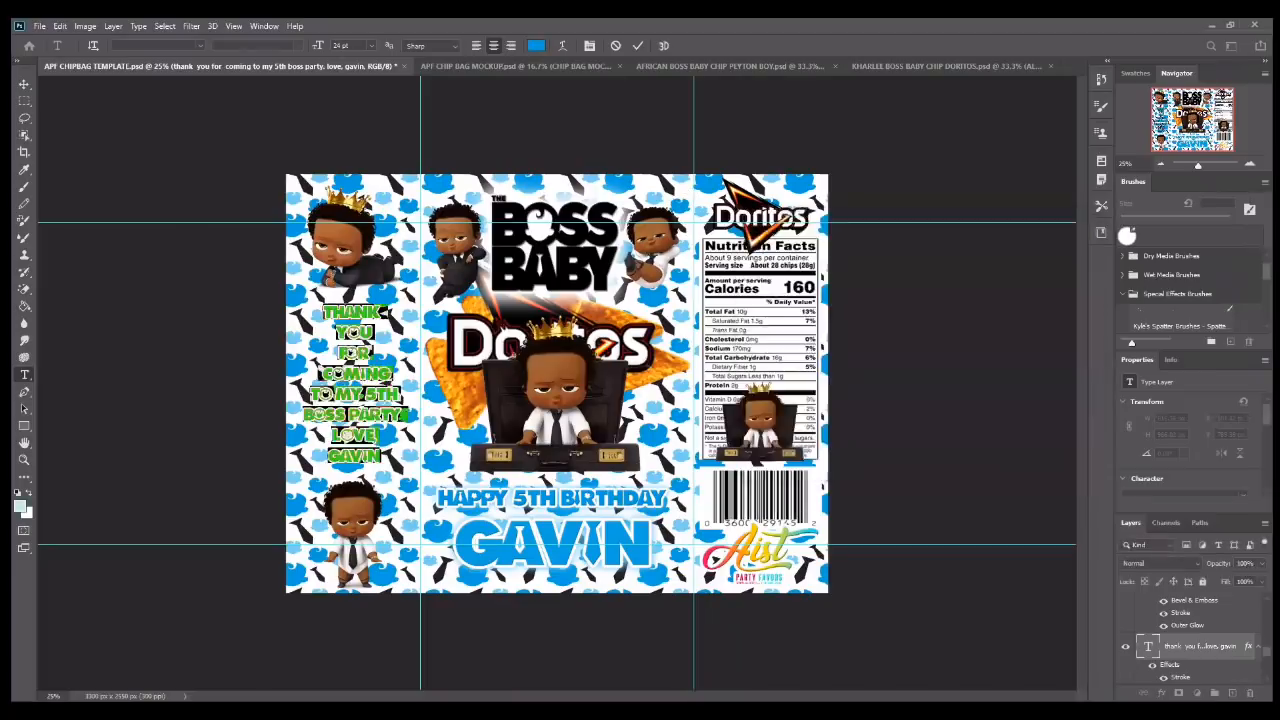
# - Set the thank-you message's Stroke color to white (ffffff) and increase its size to about 13 px
pyautogui.click(1165, 686)
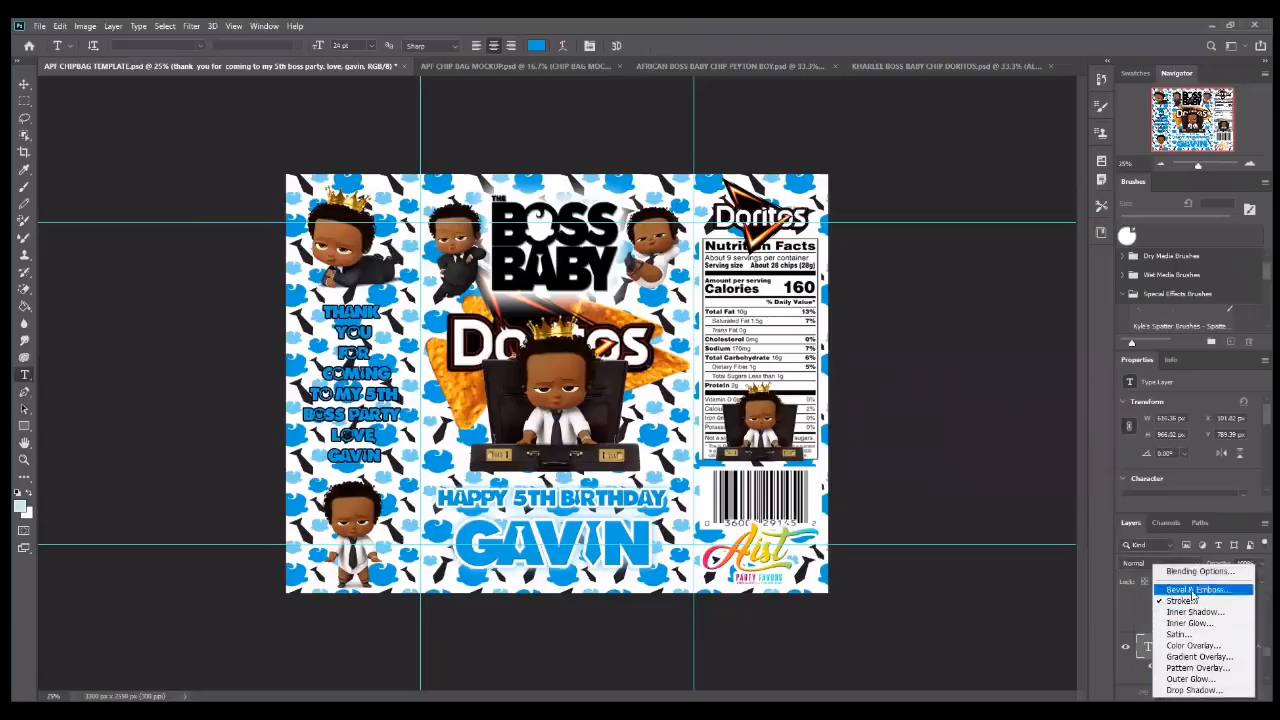
pyautogui.click(1194, 604)
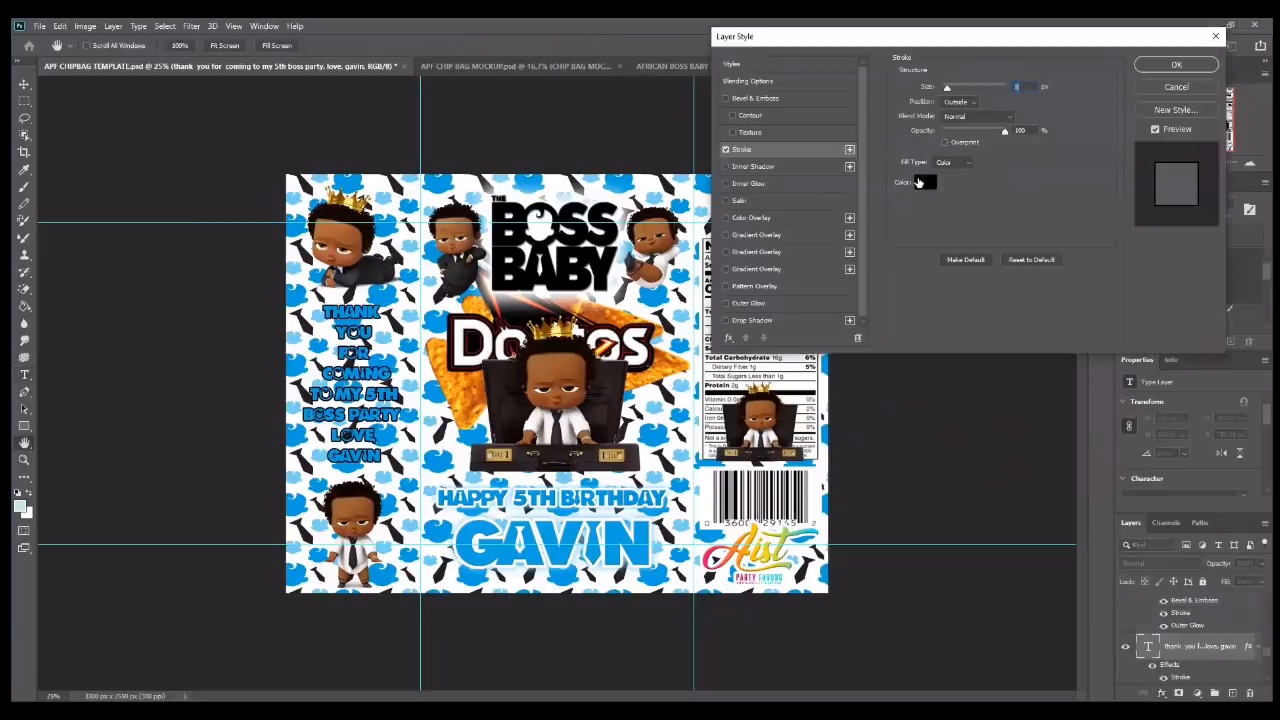
pyautogui.click(920, 182)
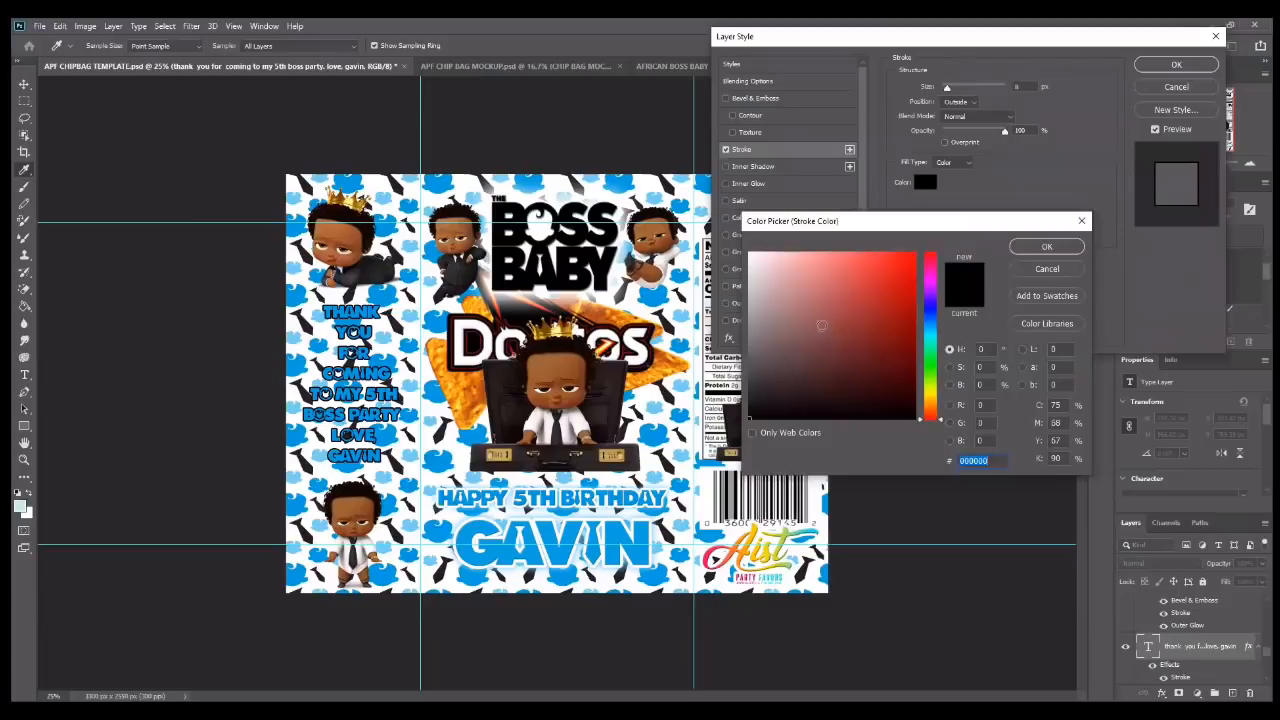
pyautogui.click(750, 254)
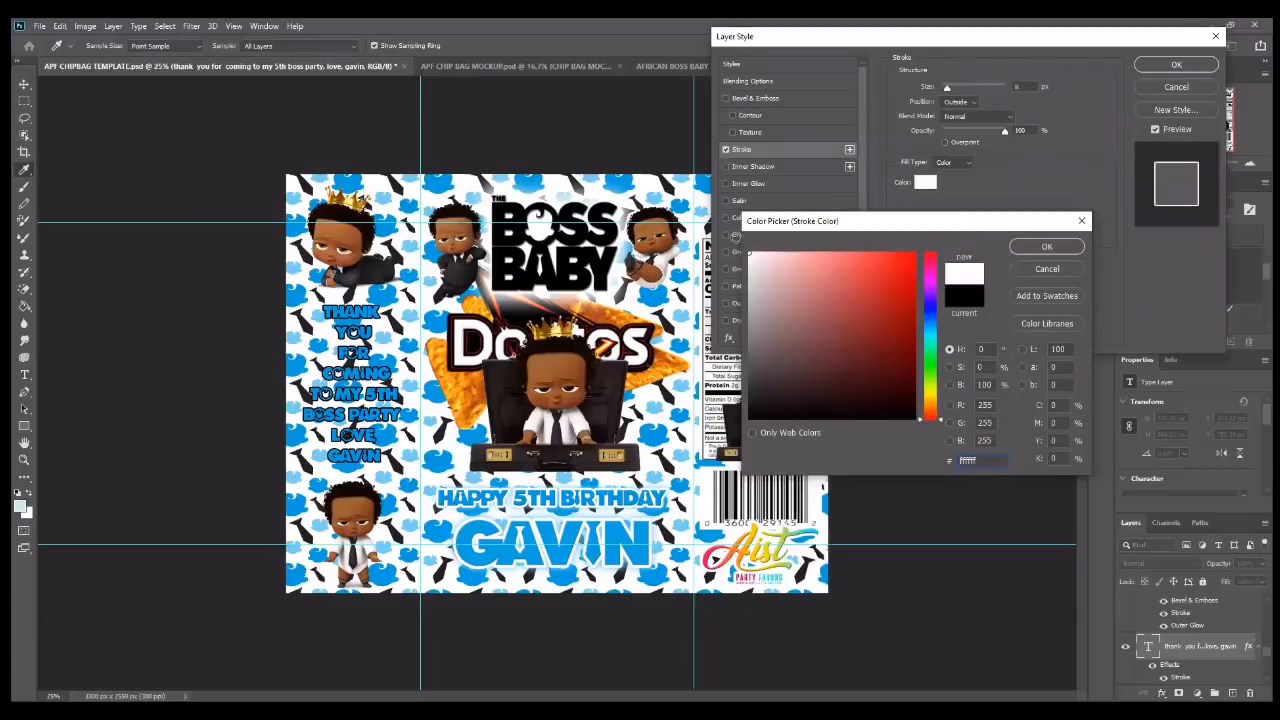
pyautogui.click(1050, 247)
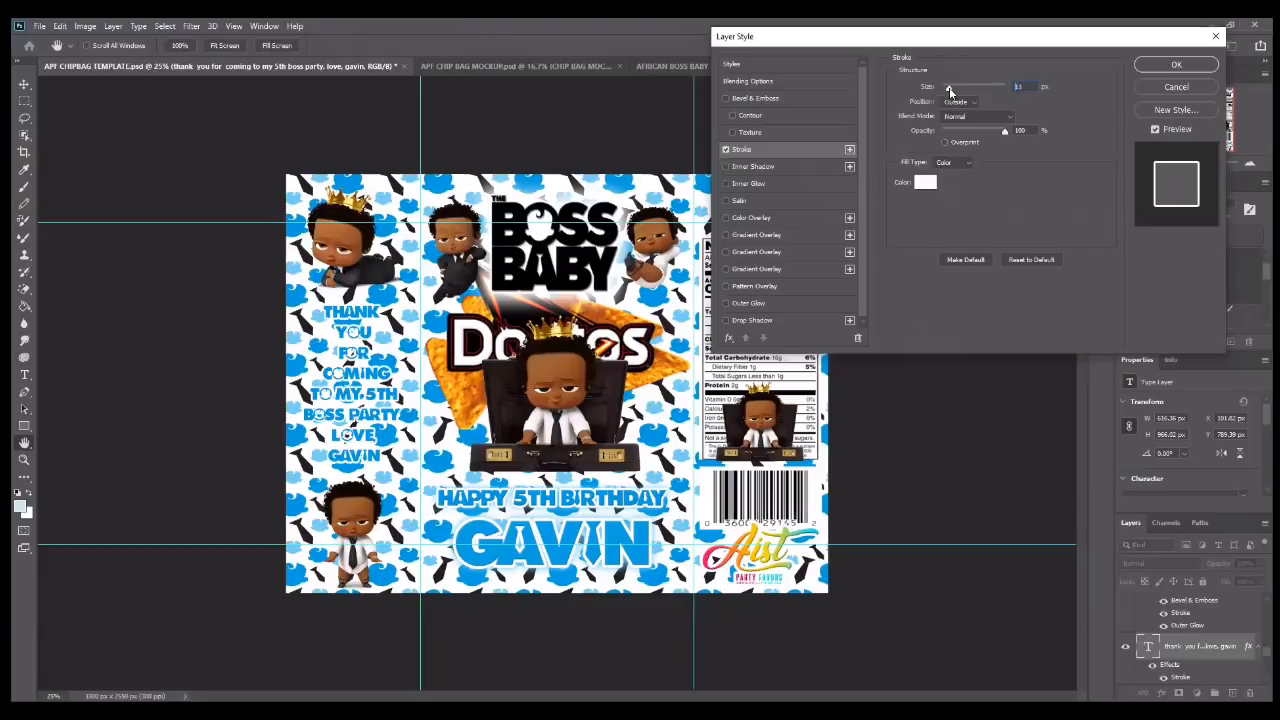
# - Add a light-blue (73cff4) Outer Glow of about 75 px and Bevel & Emboss to the thank-you message
pyautogui.click(779, 305)
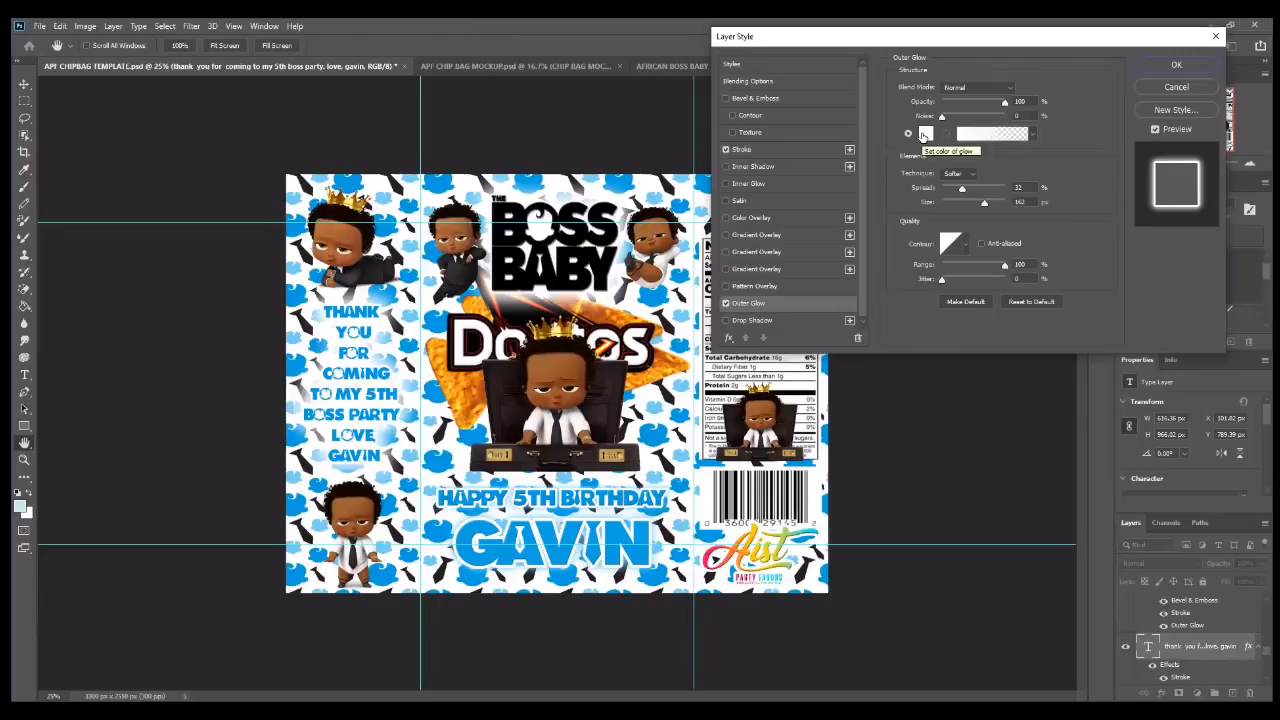
pyautogui.click(925, 135)
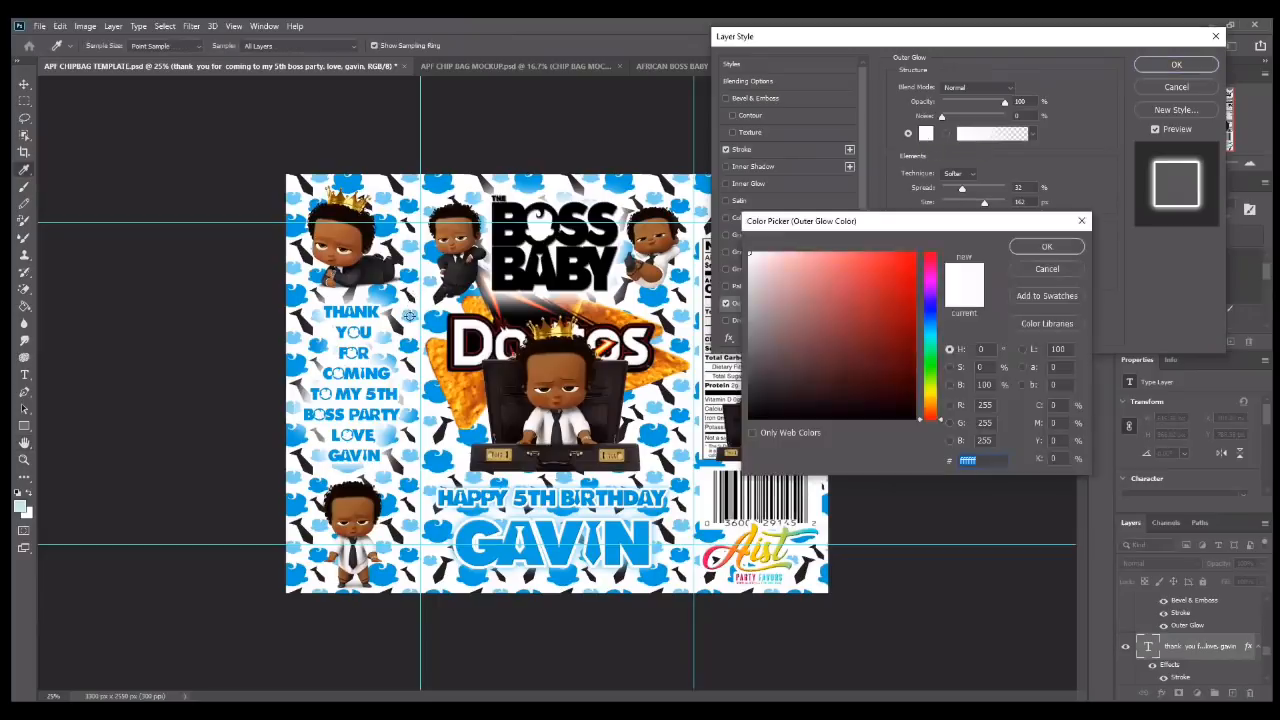
pyautogui.click(409, 316)
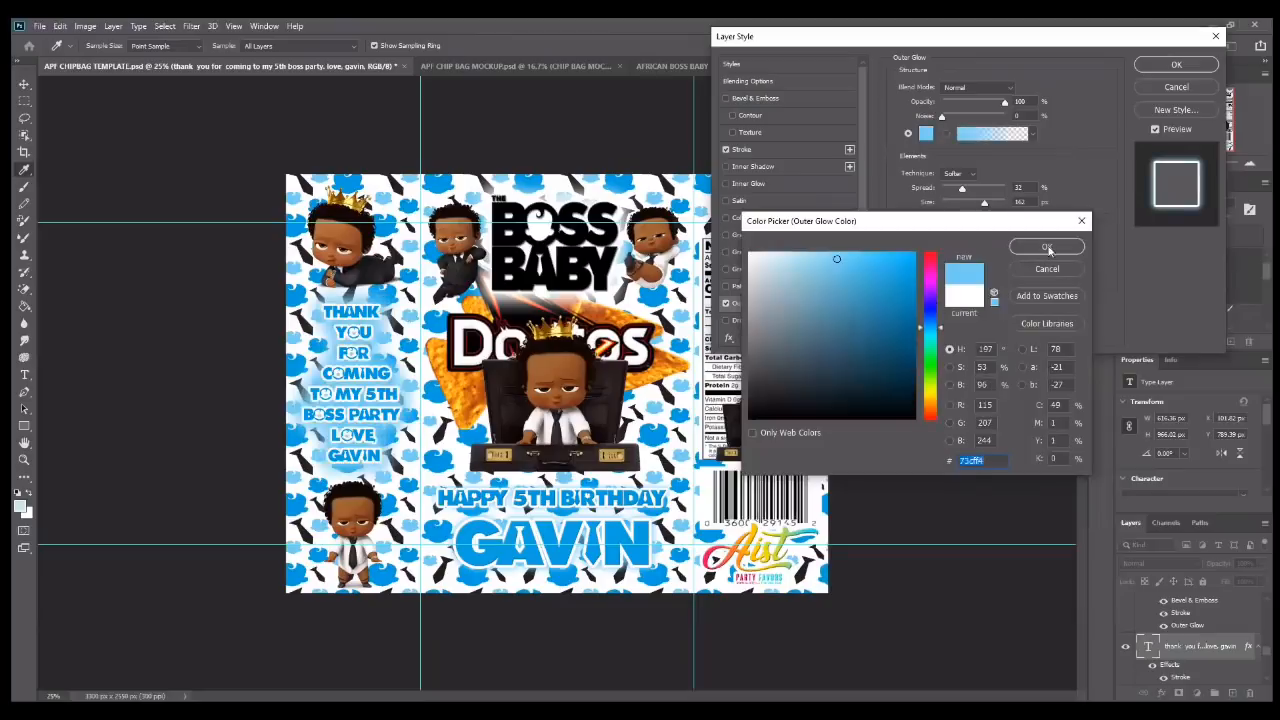
pyautogui.click(1046, 246)
pyautogui.moveTo(961, 201); pyautogui.dragTo(969, 199)
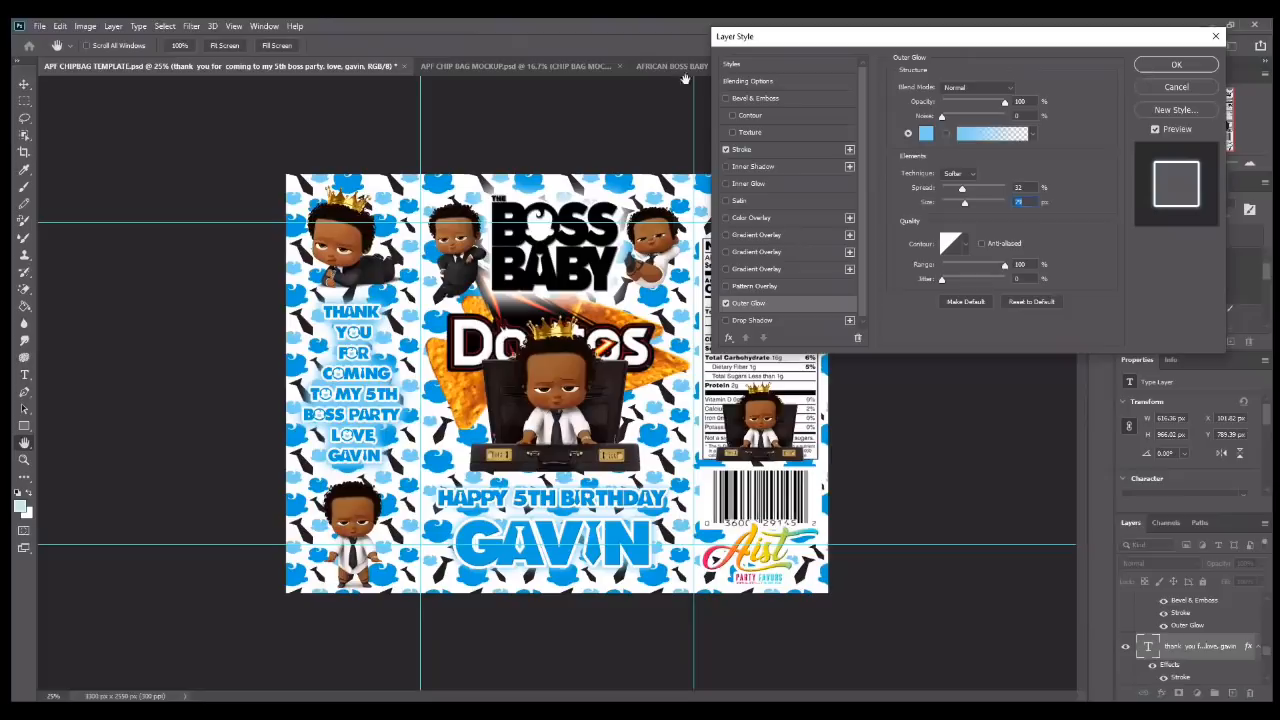
pyautogui.click(749, 97)
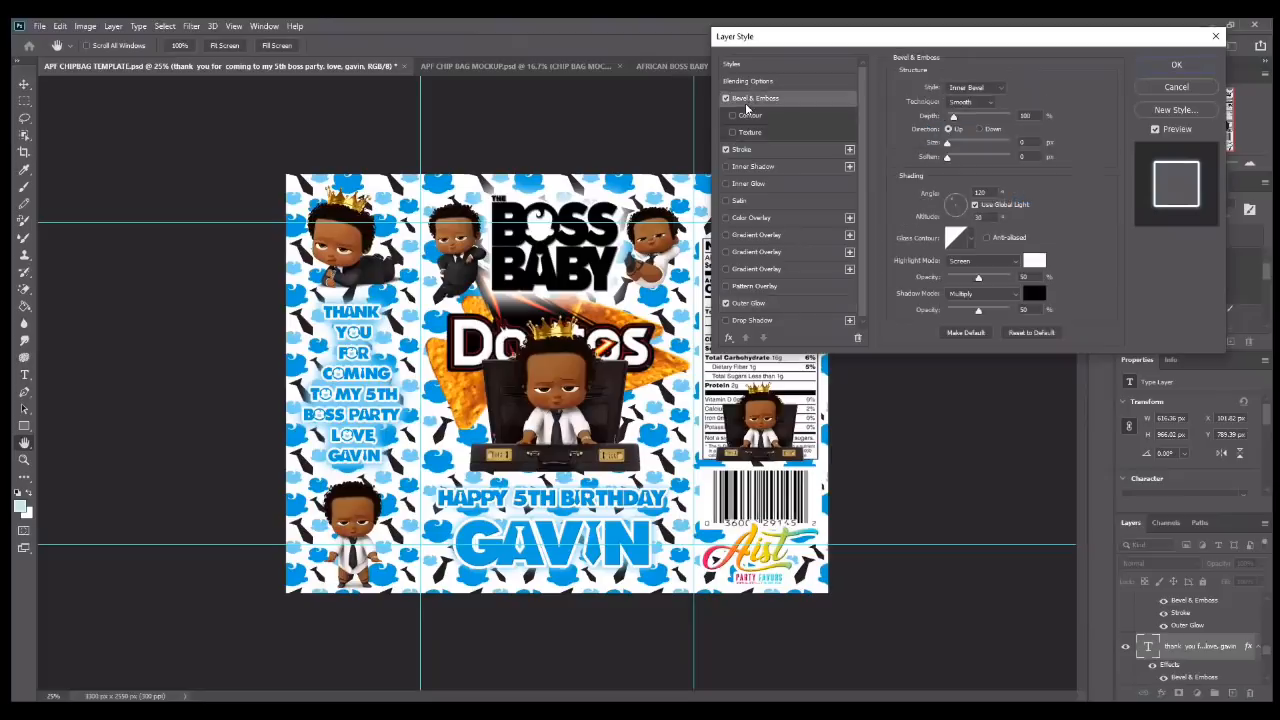
pyautogui.click(1170, 65)
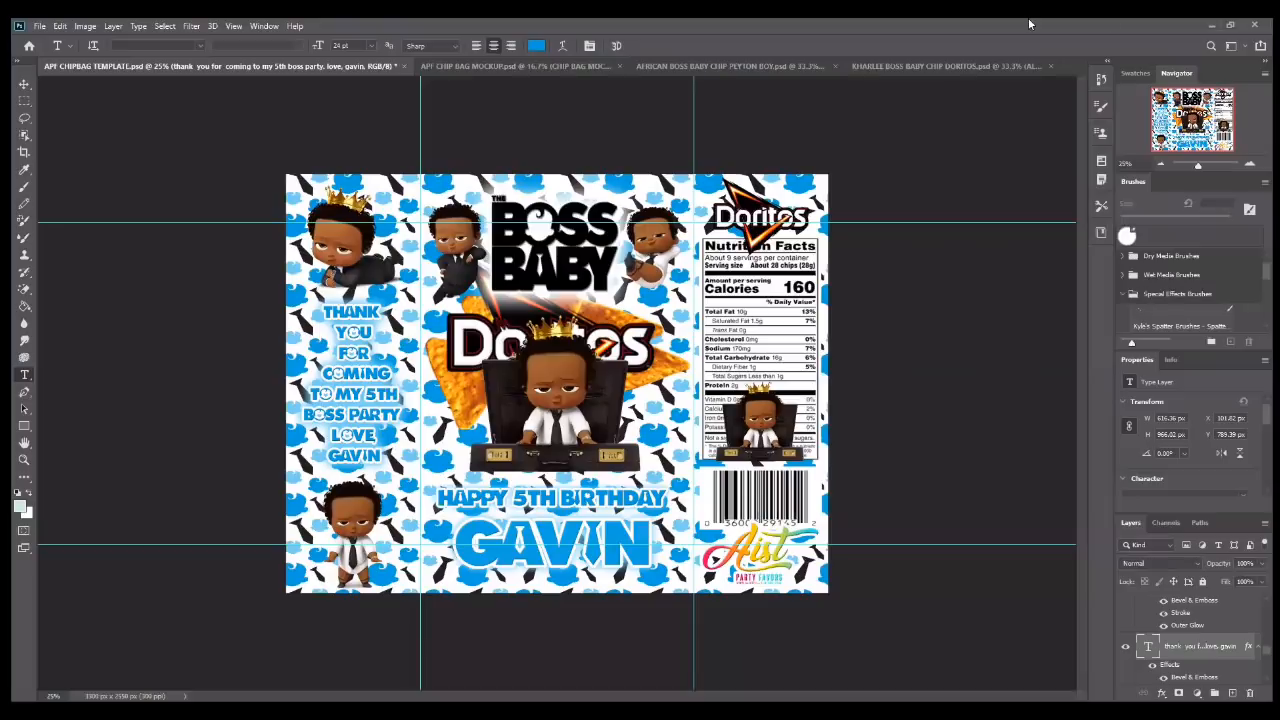
# - Save the design as a PSD in Downloads on the computer, prefixing its file name with the child's name and BOSS BABY
pyautogui.click(39, 25)
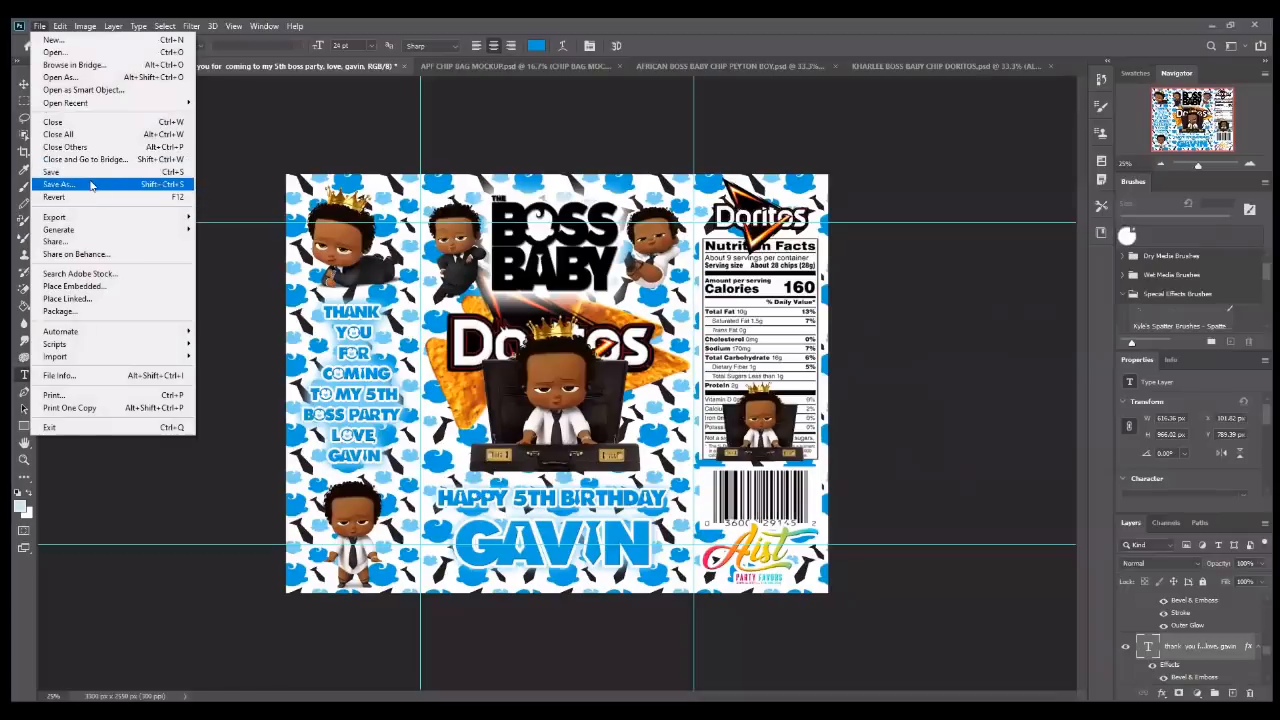
pyautogui.click(90, 185)
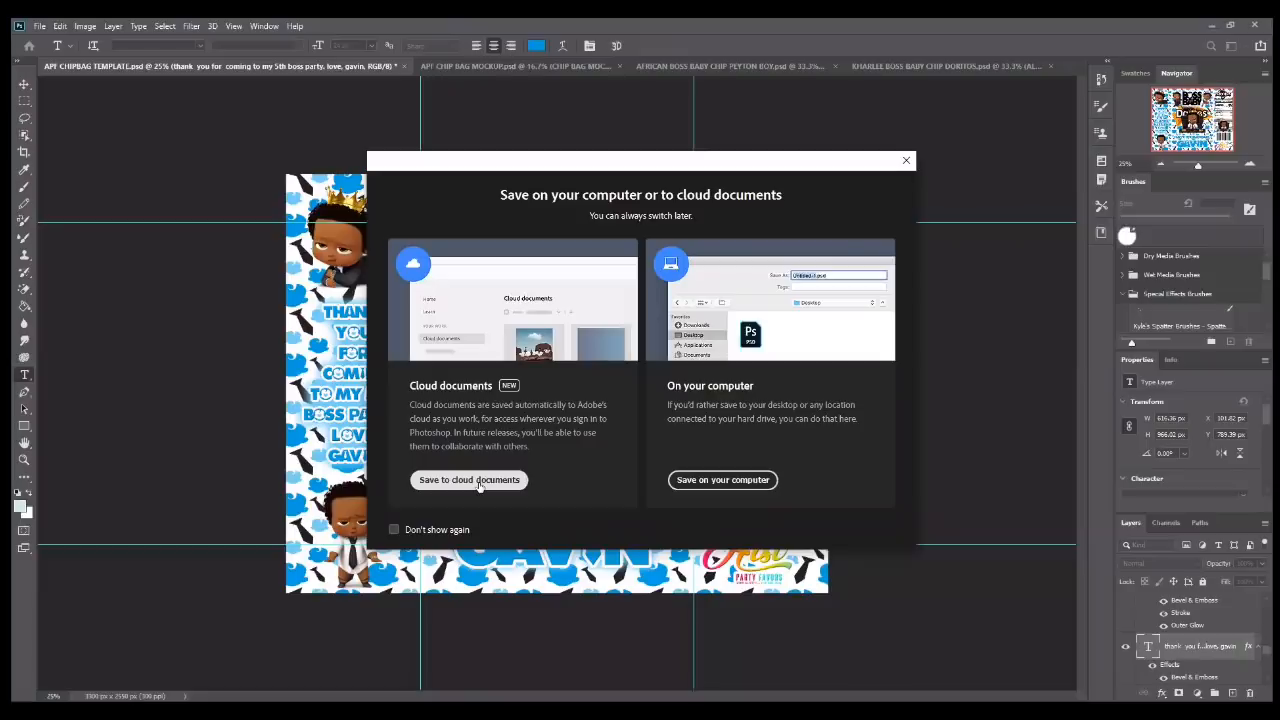
pyautogui.click(705, 480)
pyautogui.click(88, 136)
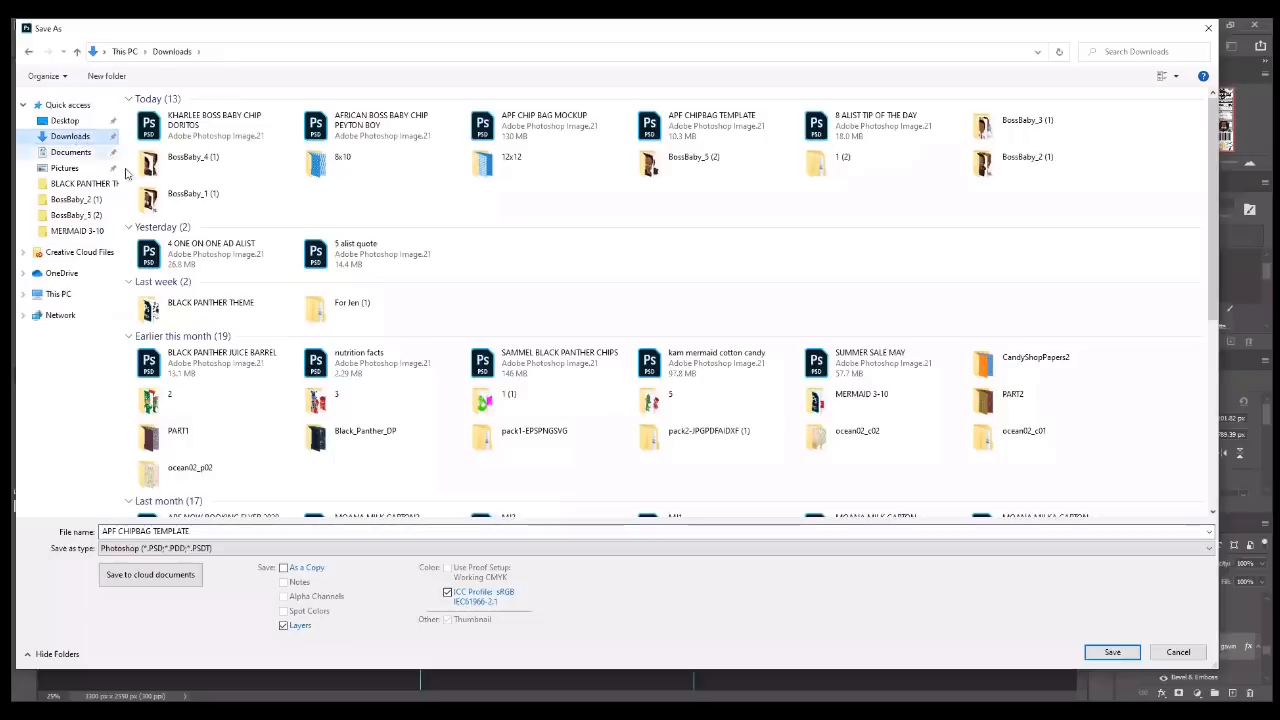
pyautogui.click(154, 531)
pyautogui.click(147, 553)
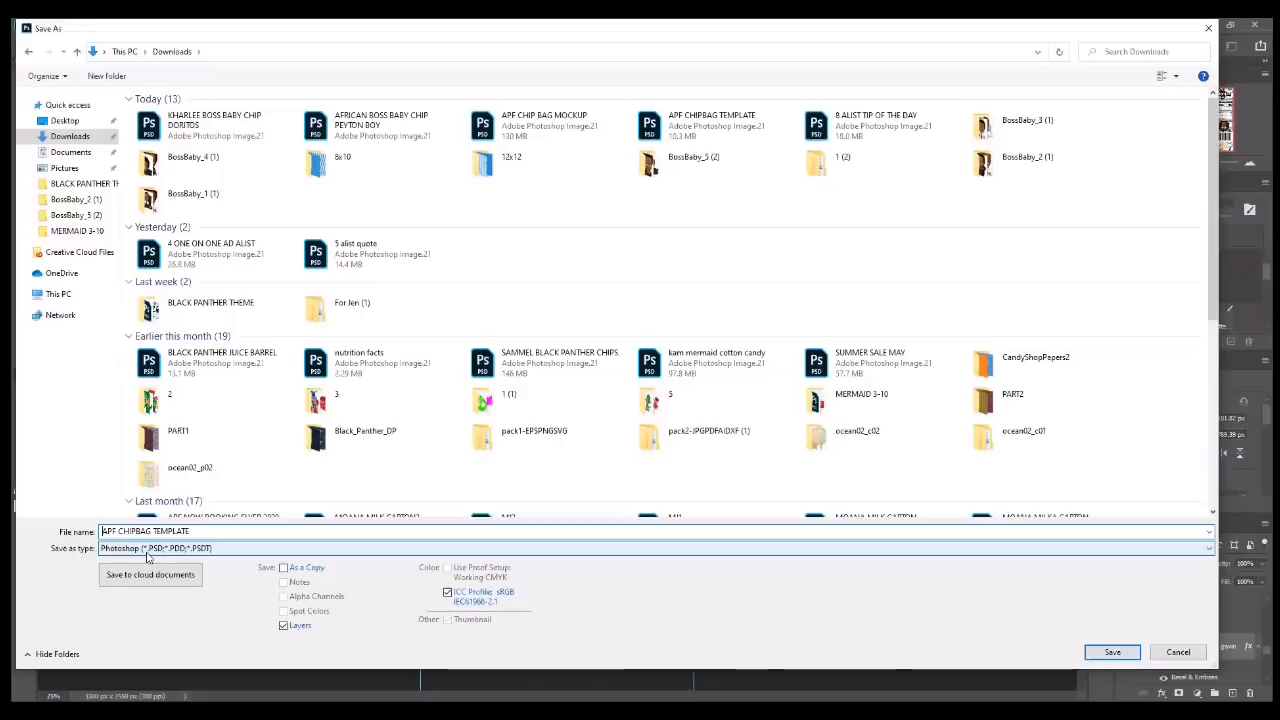
pyautogui.write('GAVIN BOSS')
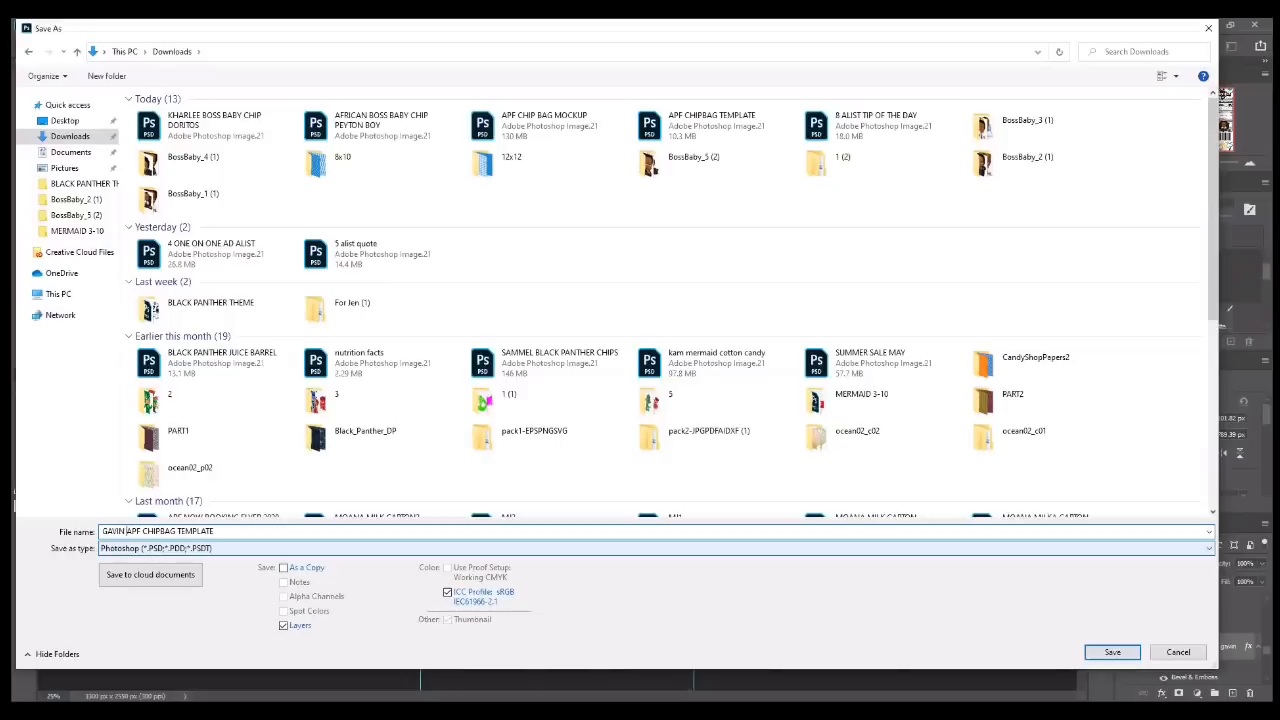
pyautogui.write(' BABY')
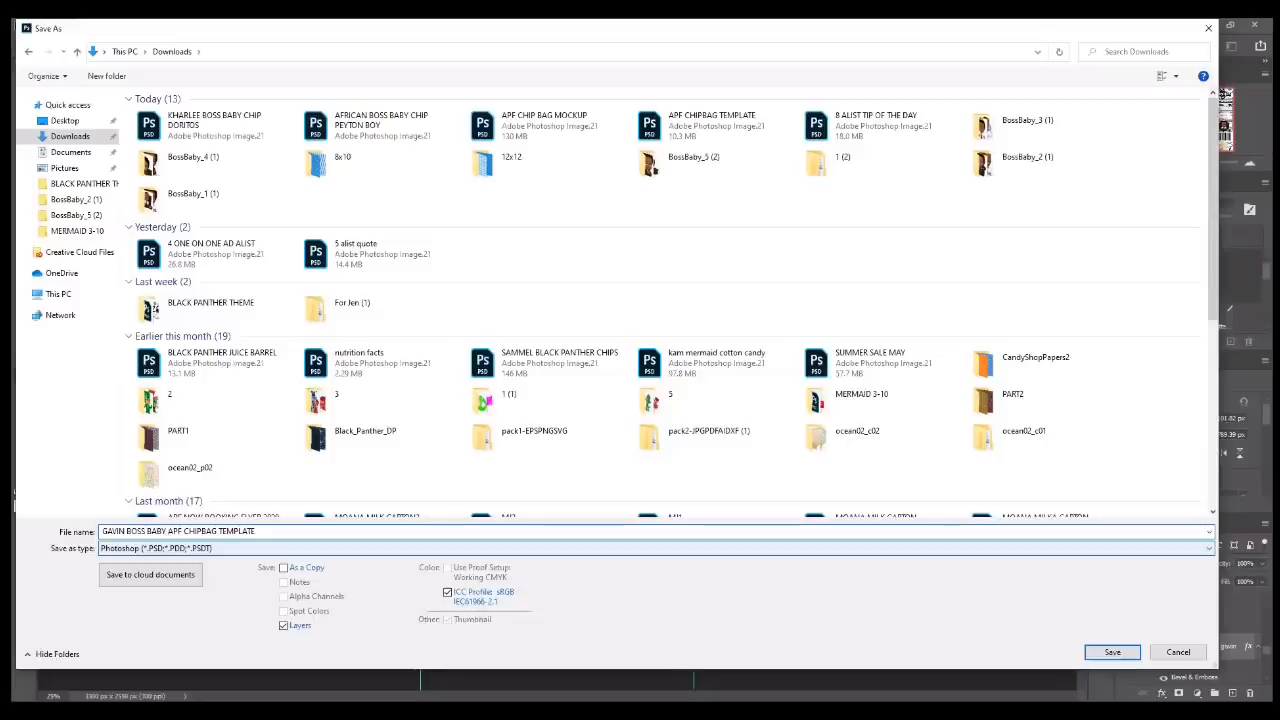
pyautogui.press('Return')
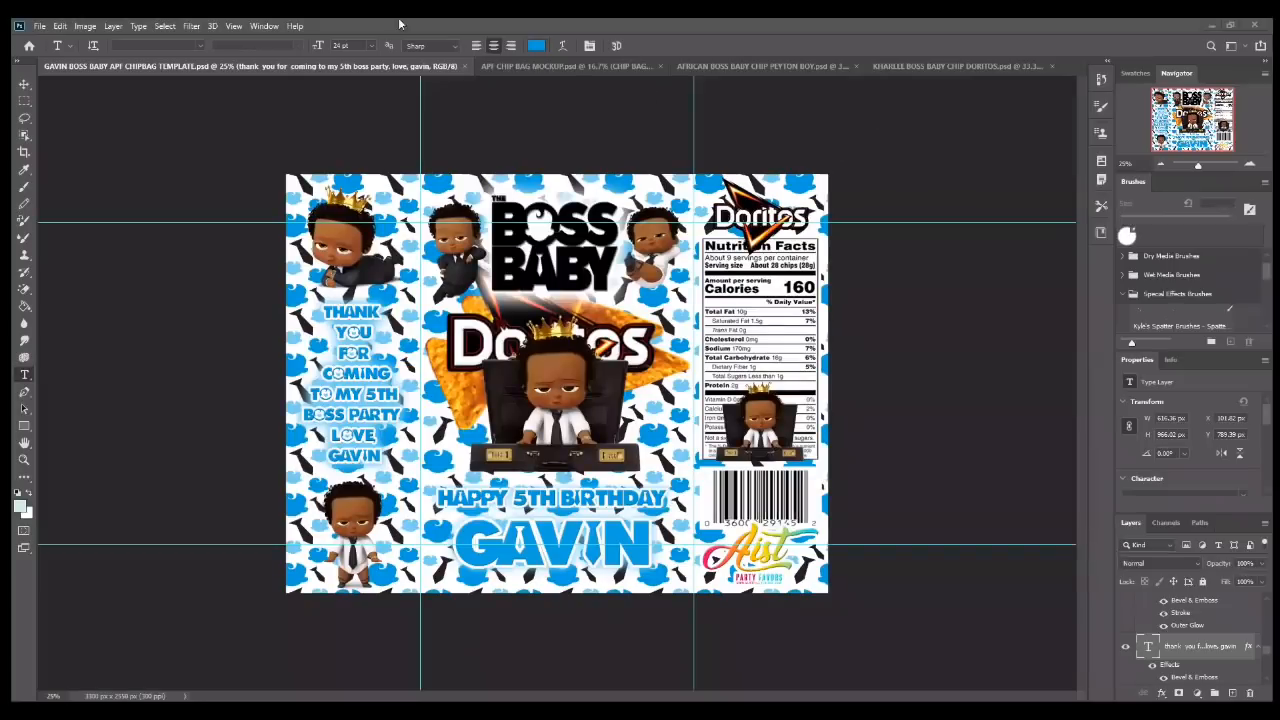
# - Save a JPEG copy of the template to Downloads on the computer at Medium quality 5 with the Progressive format
pyautogui.click(39, 26)
pyautogui.click(90, 186)
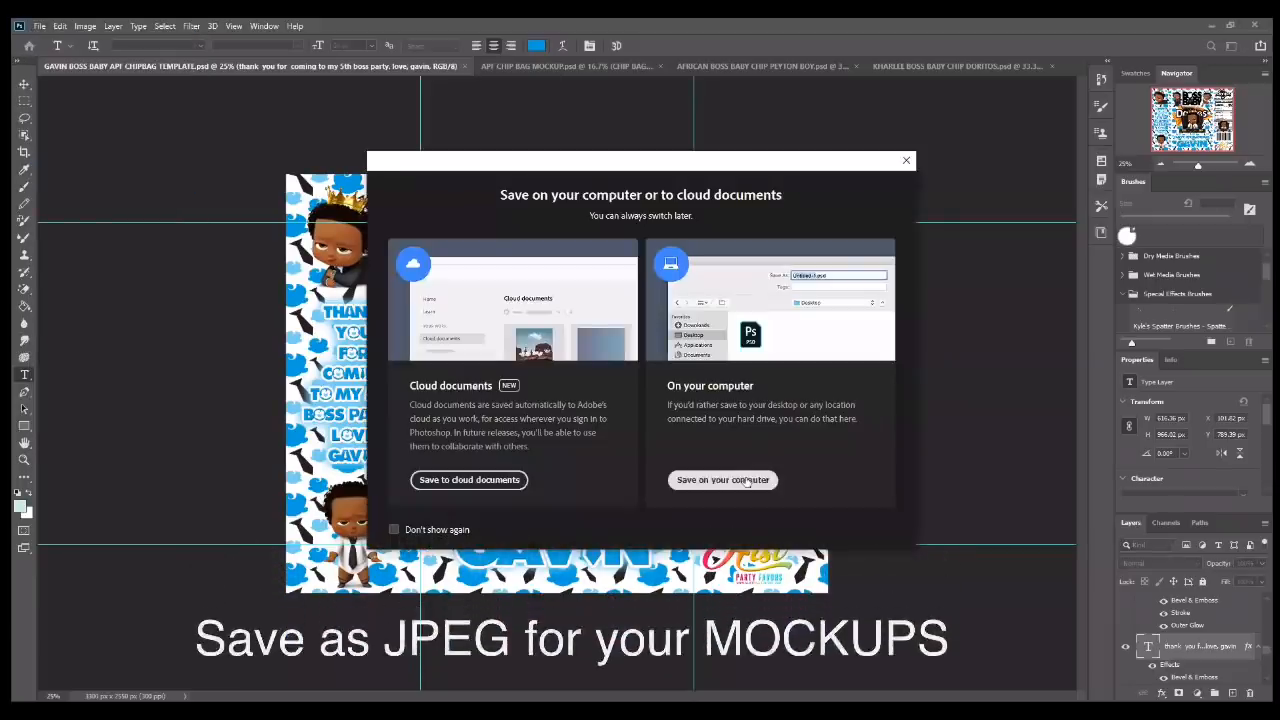
pyautogui.click(722, 480)
pyautogui.click(160, 548)
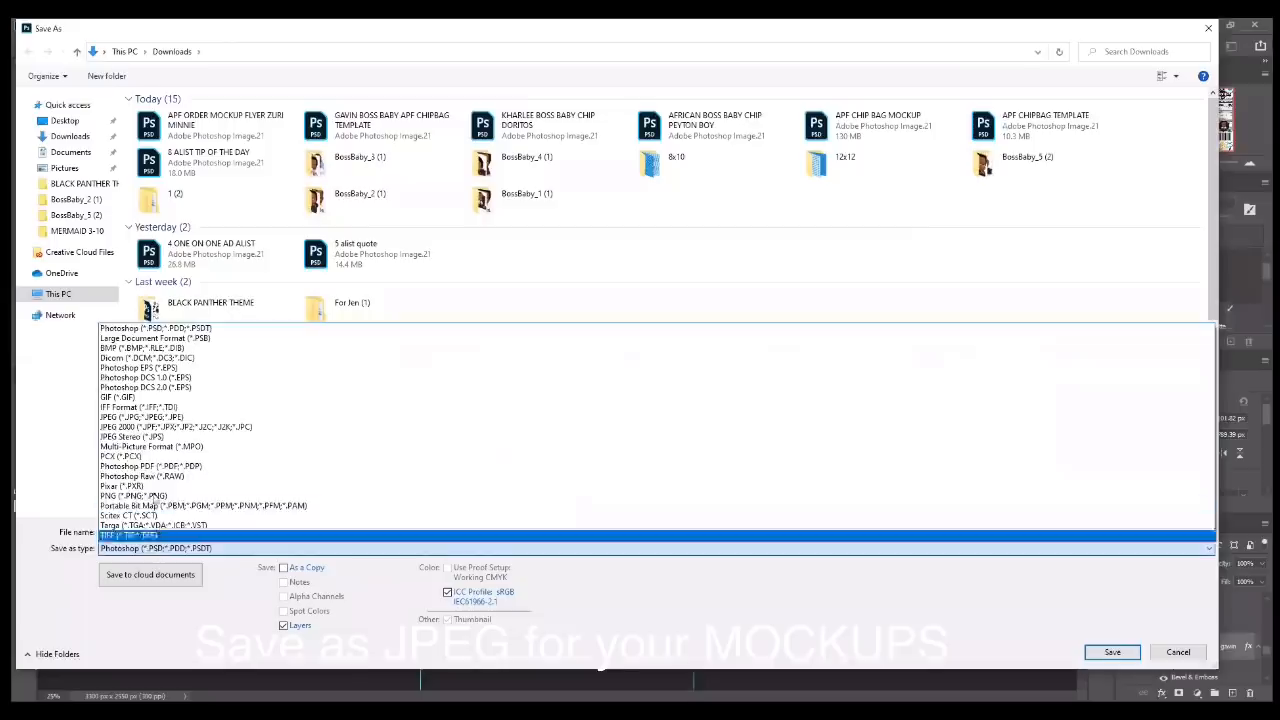
pyautogui.click(110, 418)
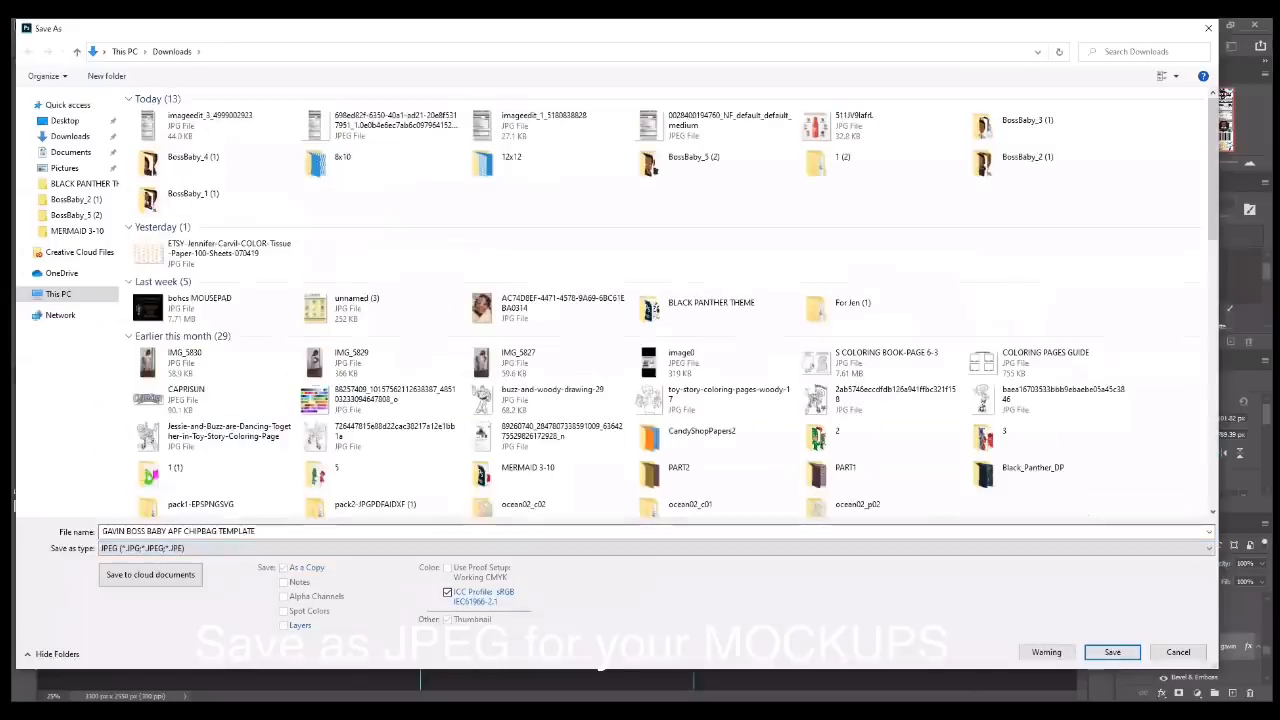
pyautogui.click(1112, 651)
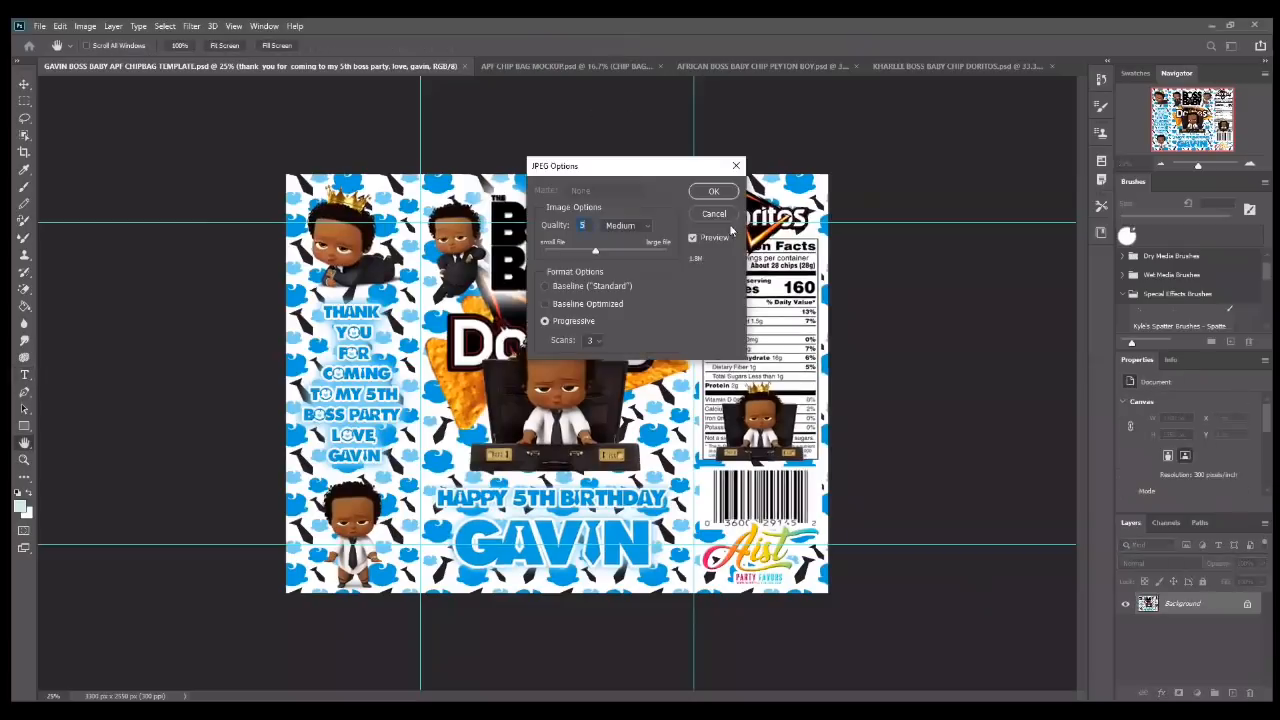
pyautogui.click(714, 194)
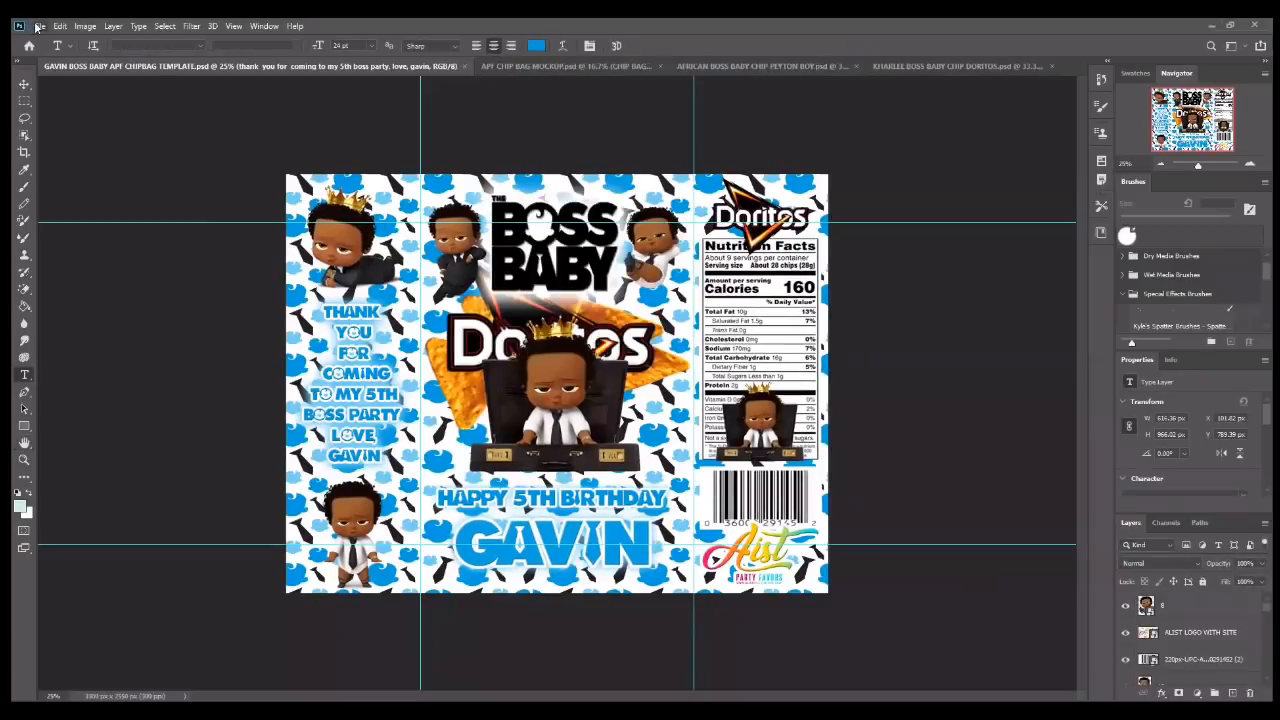
# - Save a Photoshop PDF copy of the template to Downloads on the computer with the High Quality Print preset
pyautogui.click(39, 26)
pyautogui.click(62, 184)
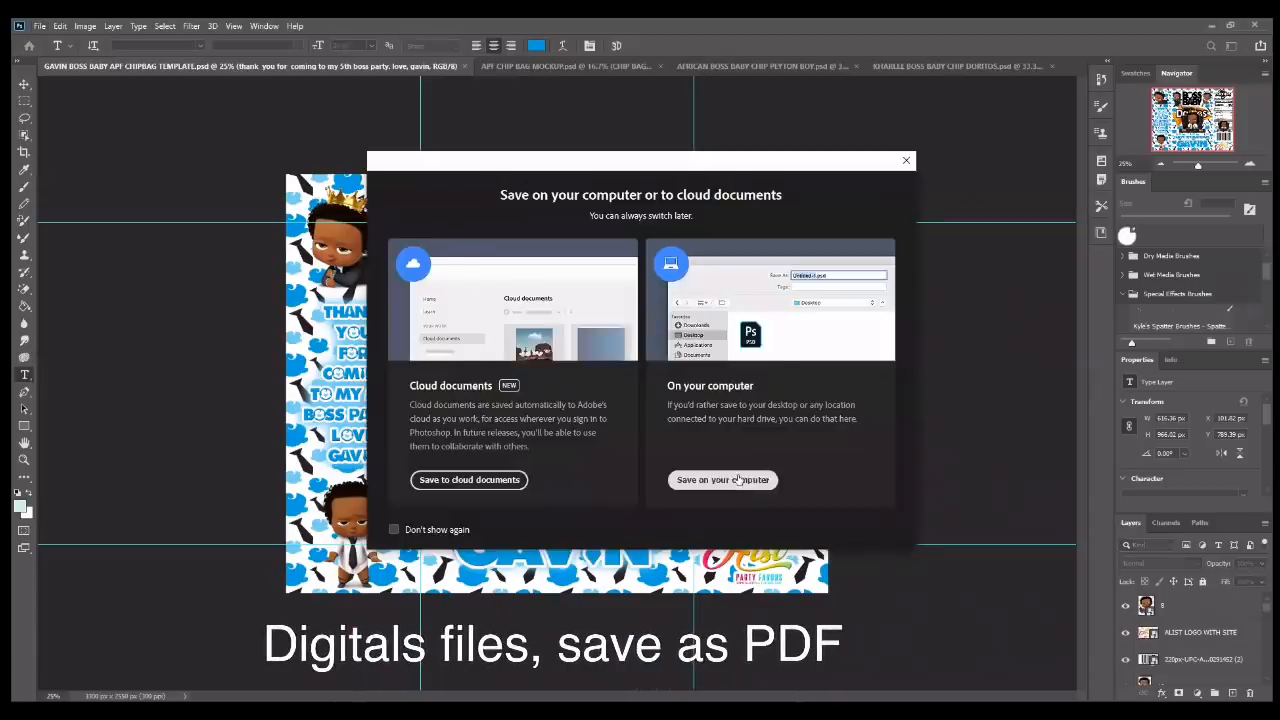
pyautogui.click(738, 480)
pyautogui.click(118, 549)
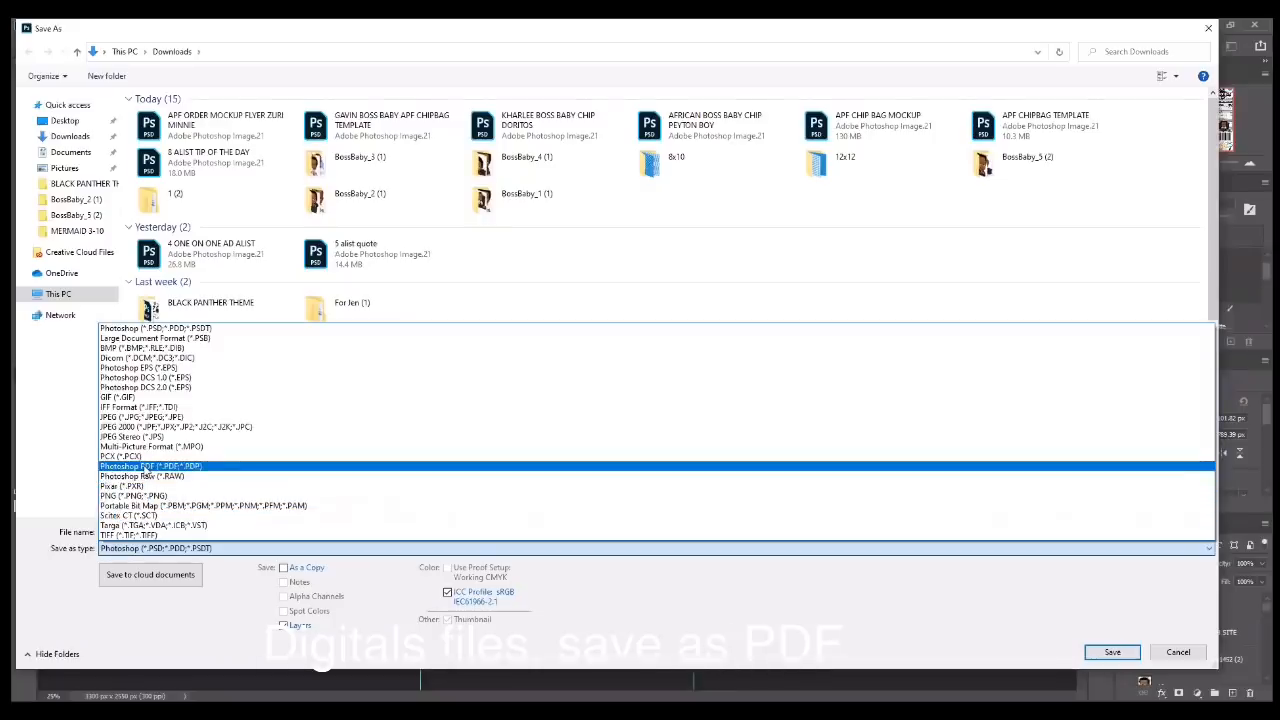
pyautogui.click(147, 467)
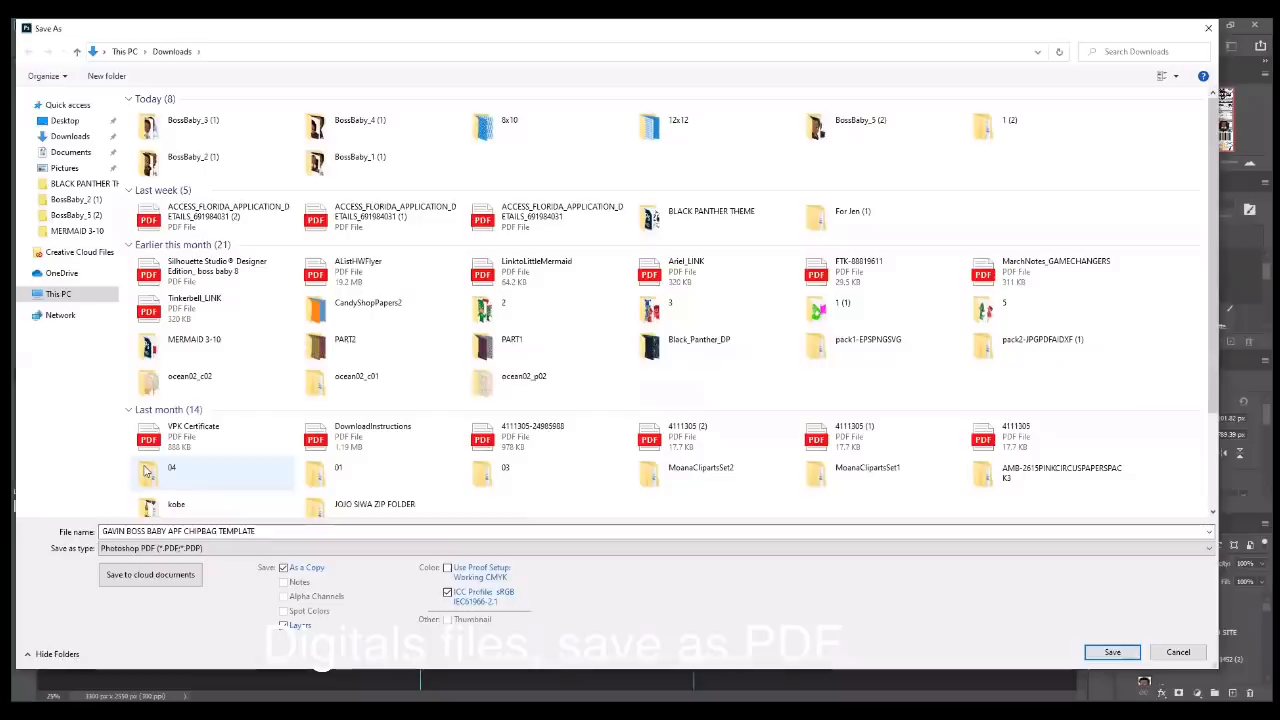
pyautogui.click(1112, 653)
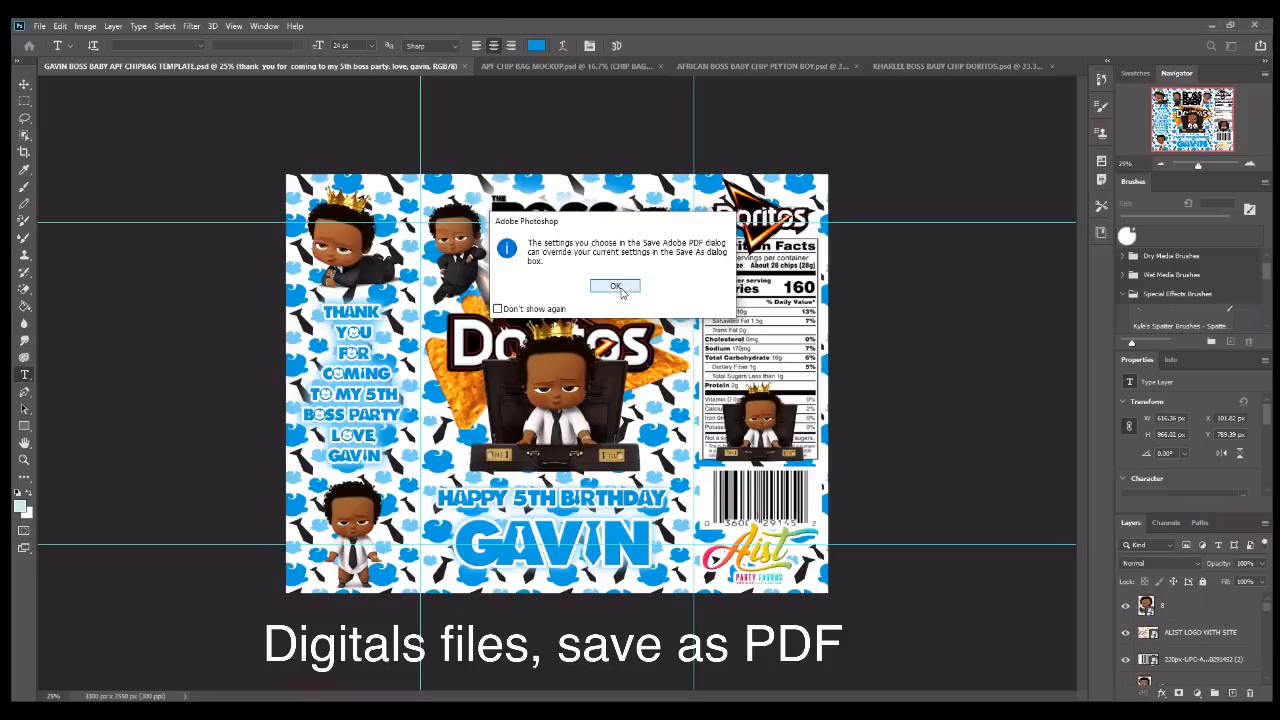
pyautogui.click(616, 286)
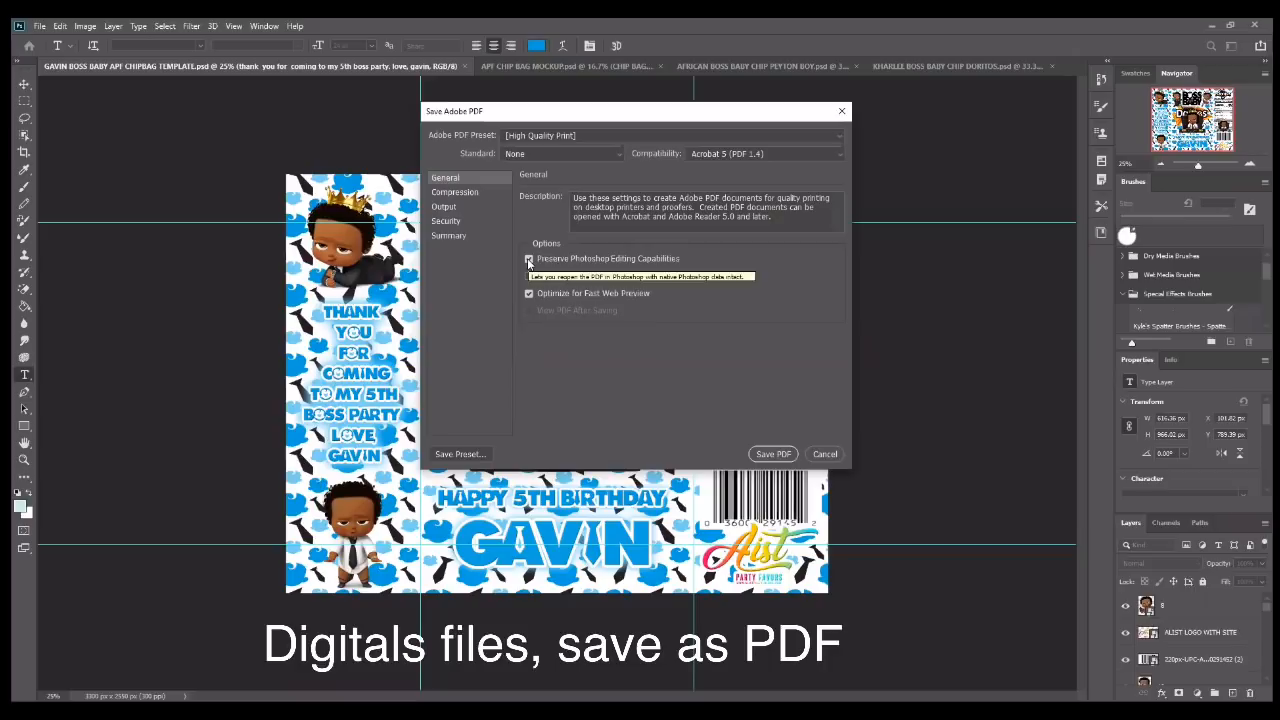
pyautogui.click(773, 454)
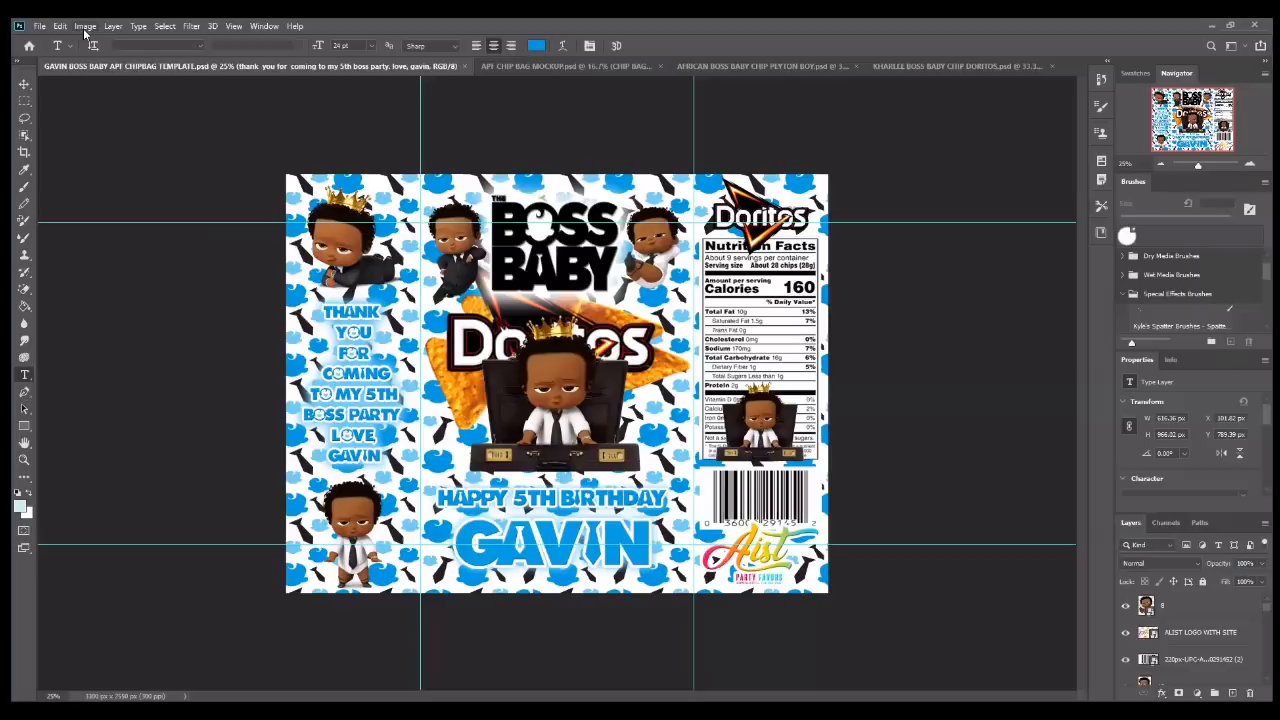
# - Check the template's width and height in inches in its Image Size settings
pyautogui.click(85, 27)
pyautogui.click(101, 124)
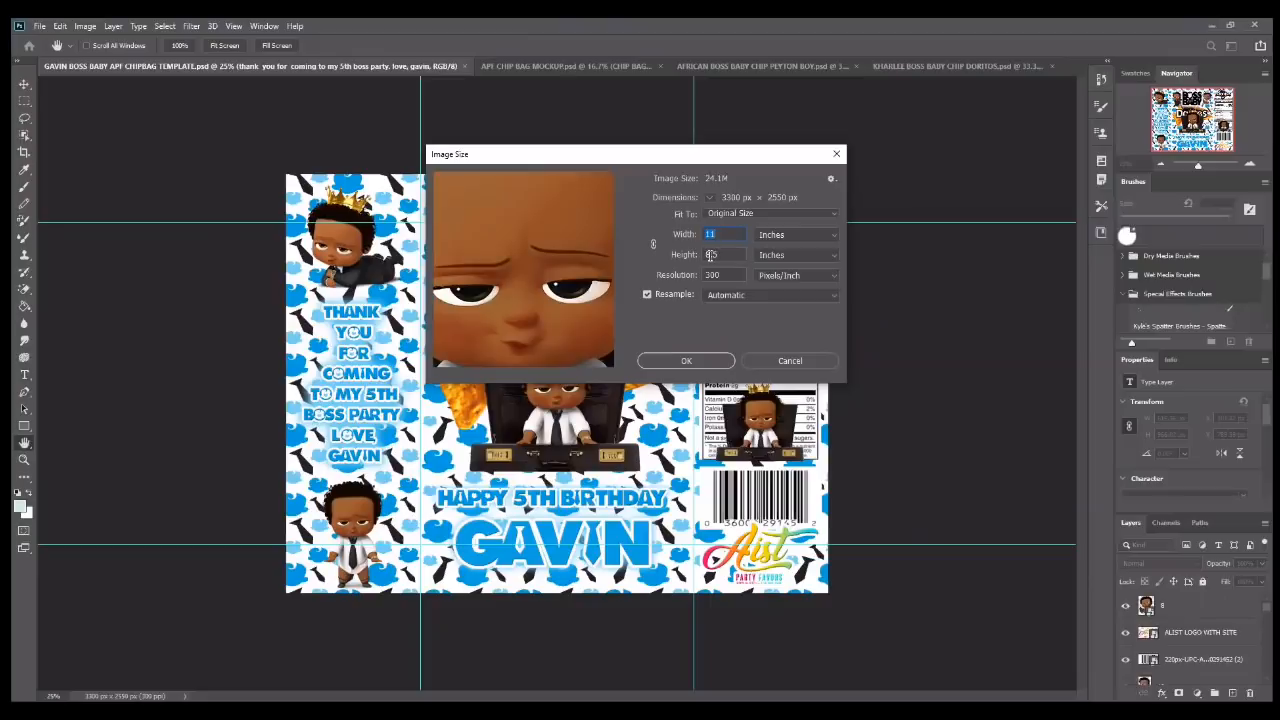
pyautogui.click(807, 234)
pyautogui.click(803, 252)
pyautogui.click(700, 364)
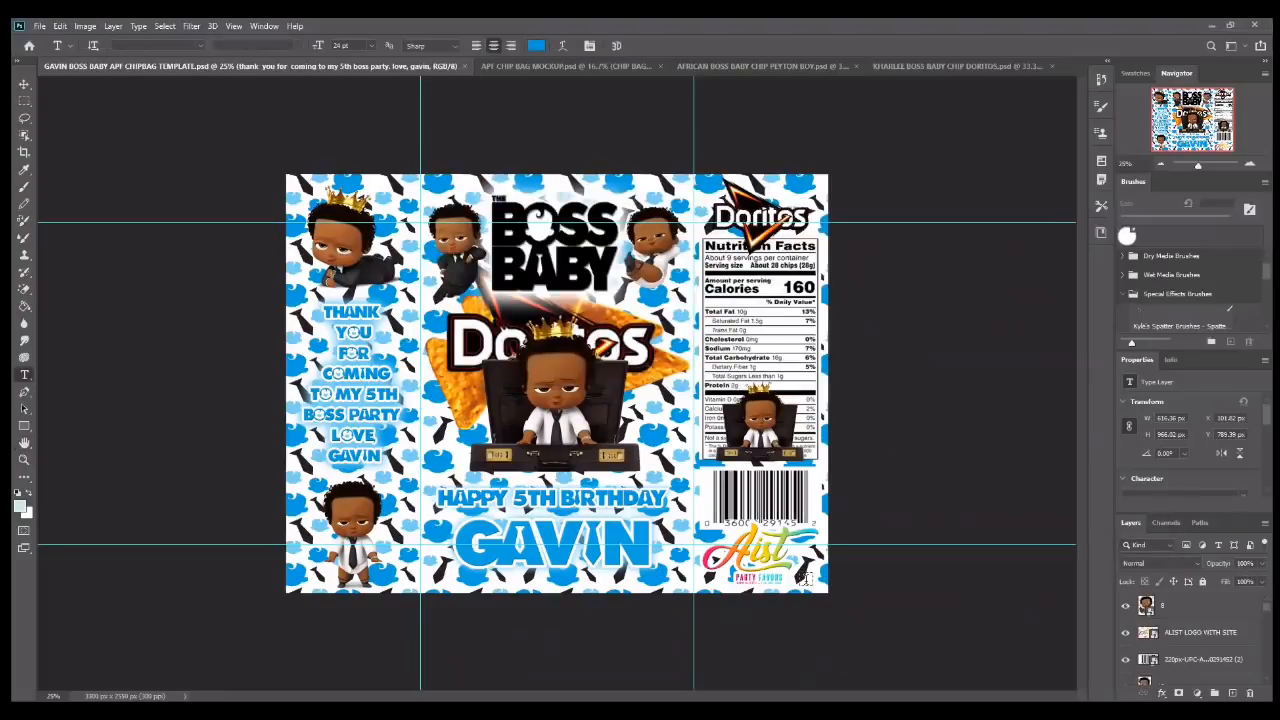
pyautogui.click(24, 85)
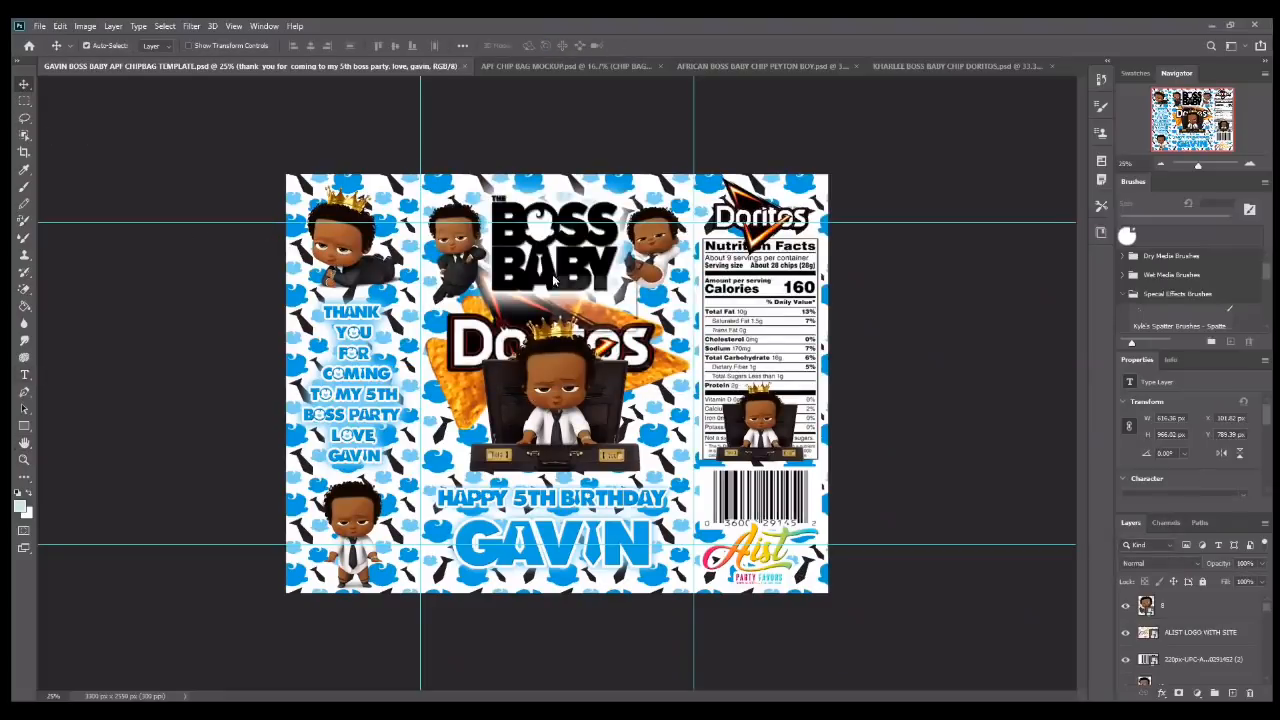
pyautogui.click(553, 281)
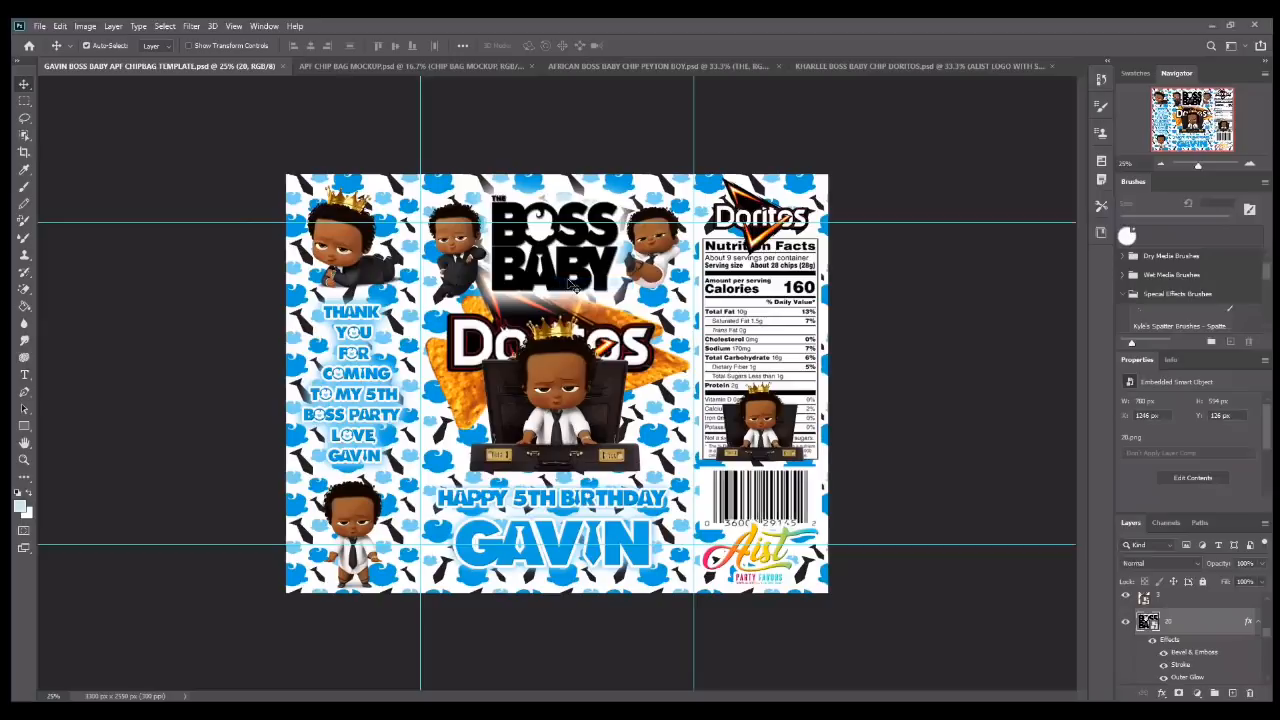
pyautogui.click(58, 26)
pyautogui.click(90, 314)
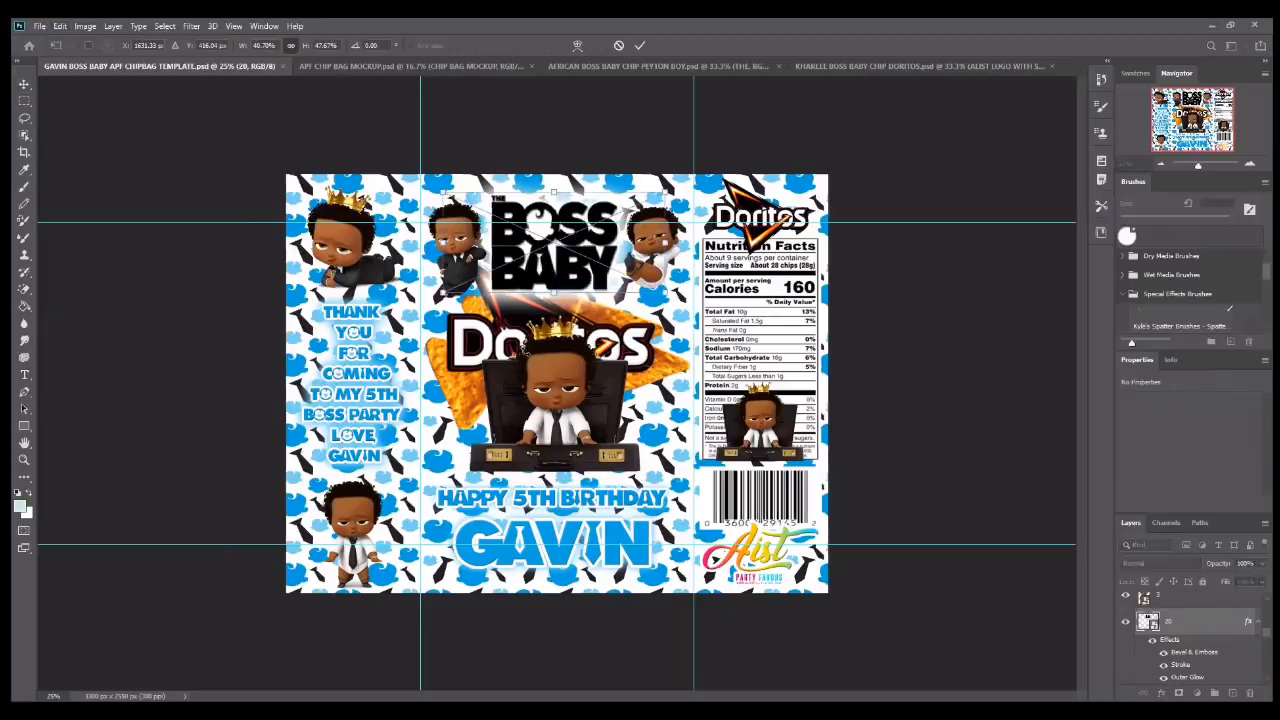
pyautogui.moveTo(553, 292); pyautogui.dragTo(553, 286)
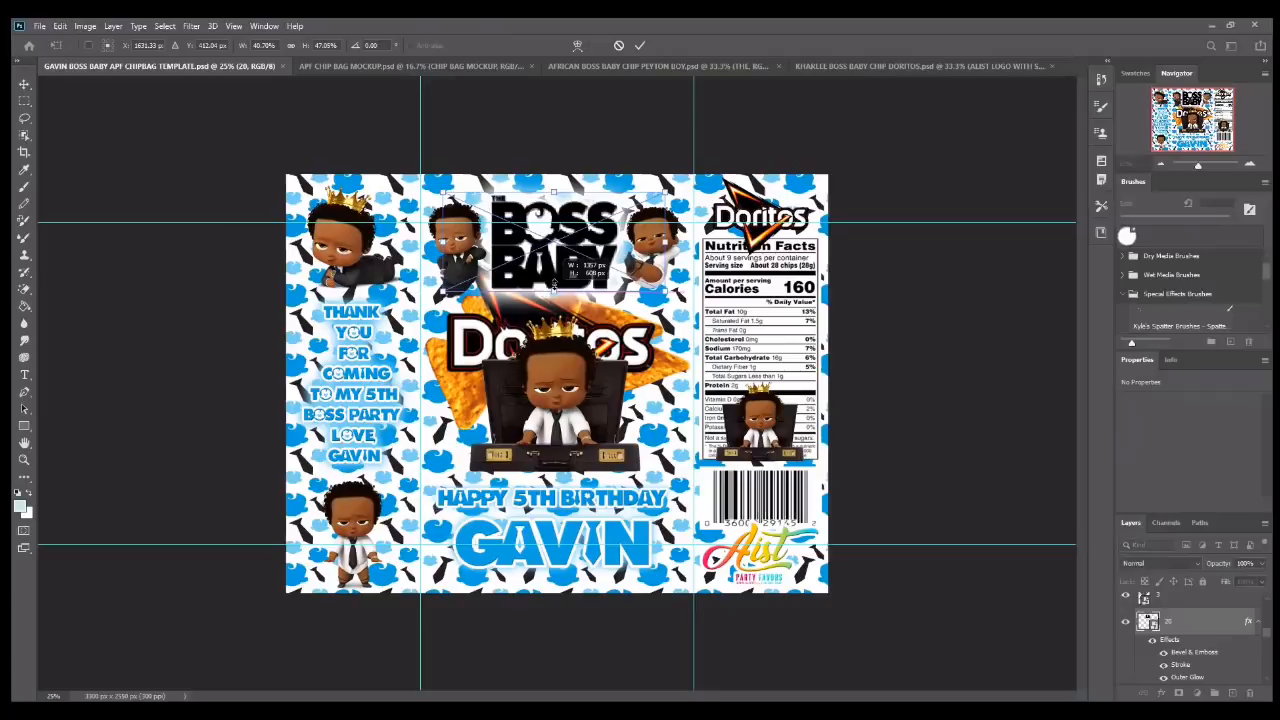
pyautogui.click(619, 45)
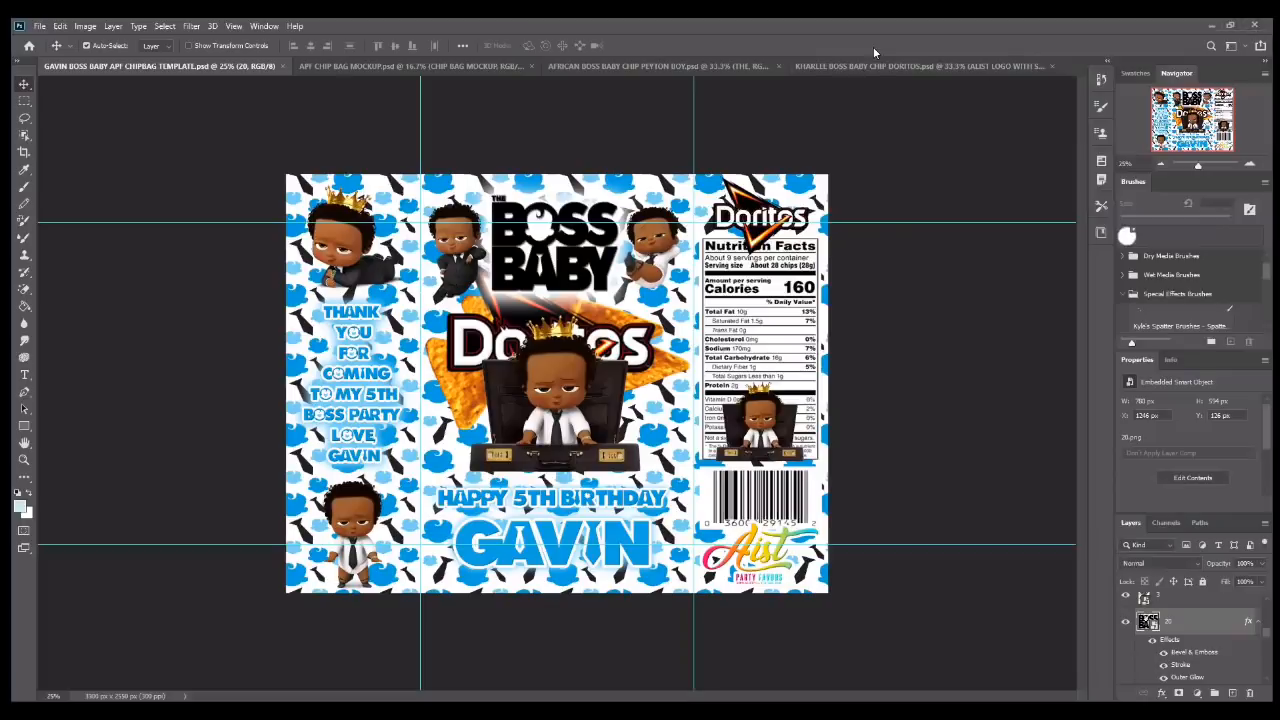
# - Bring up the chip bag mockup document and examine the free bag of chips mockup page on free-psd-templates.com in the browser
pyautogui.click(344, 63)
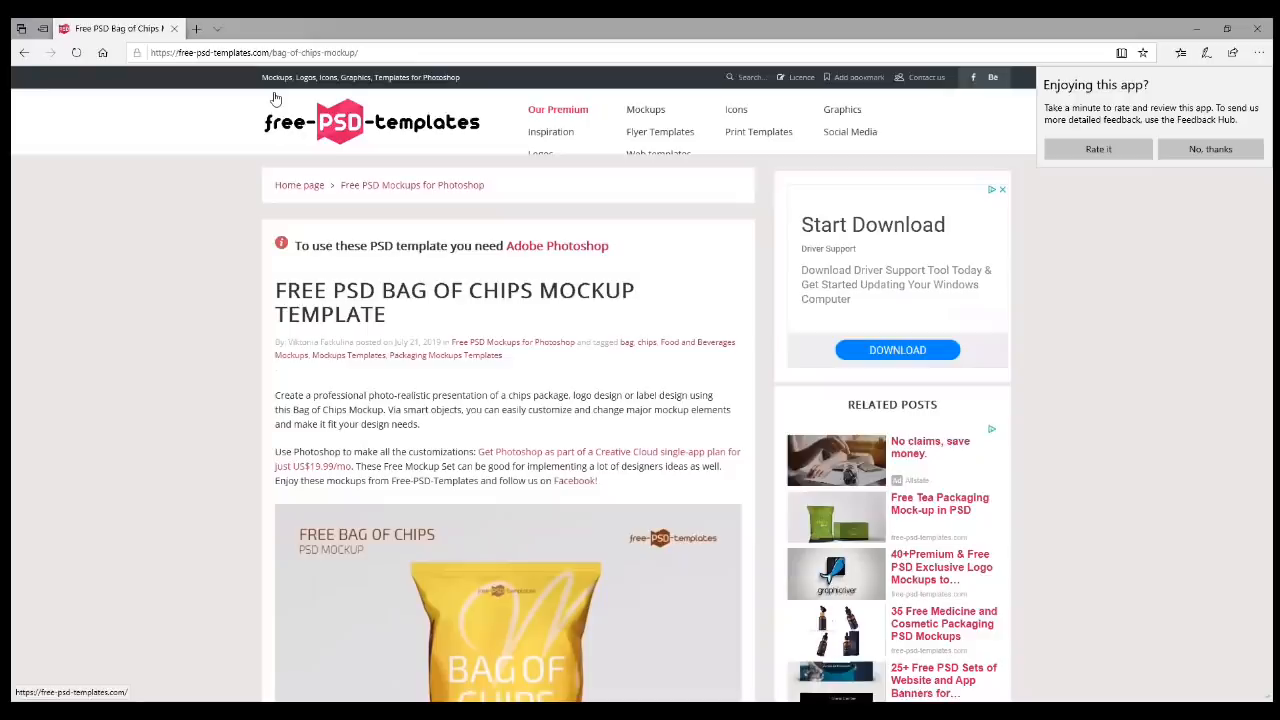
pyautogui.scroll(-10, 463, 328)
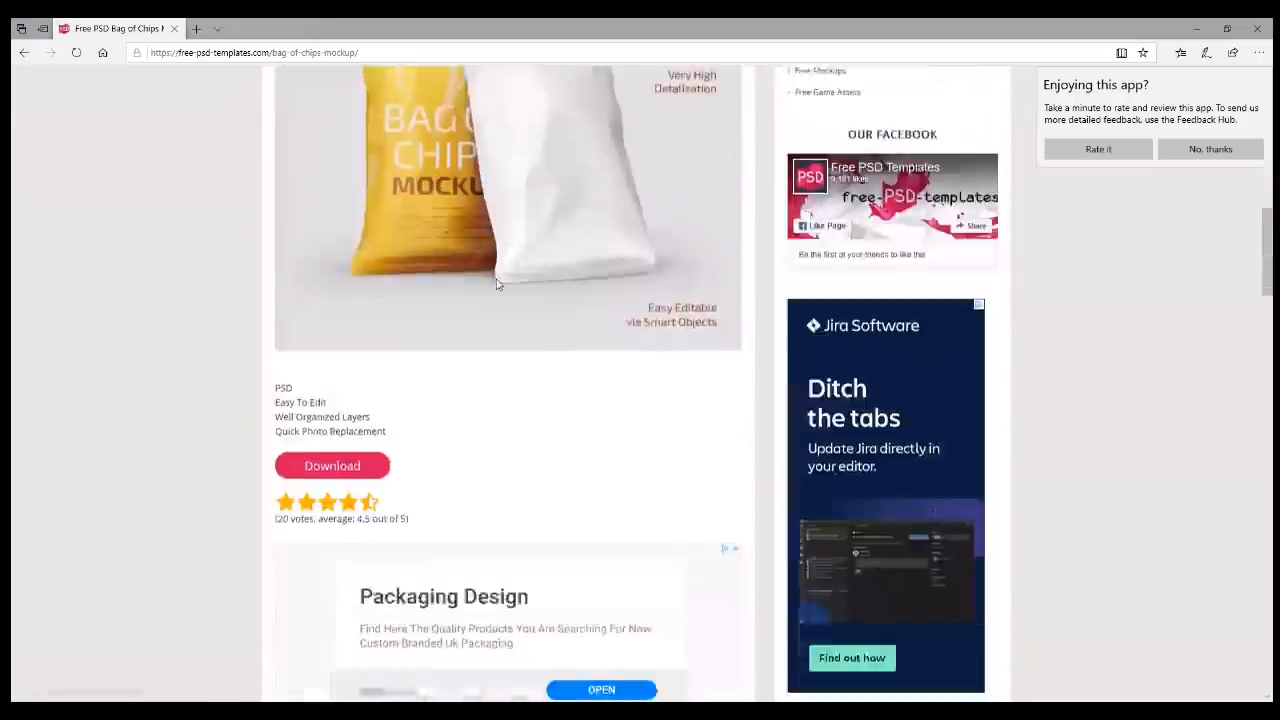
pyautogui.scroll(-12, 463, 328)
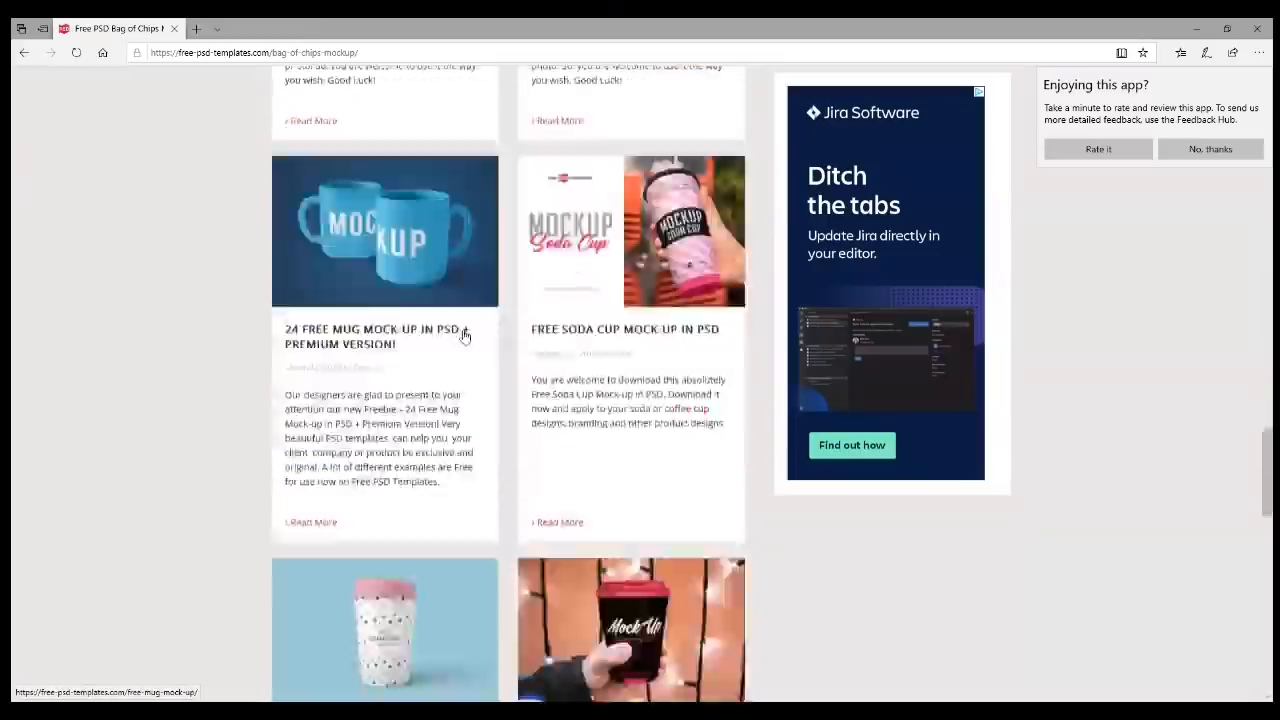
pyautogui.scroll(-5, 463, 336)
pyautogui.scroll(15, 463, 336)
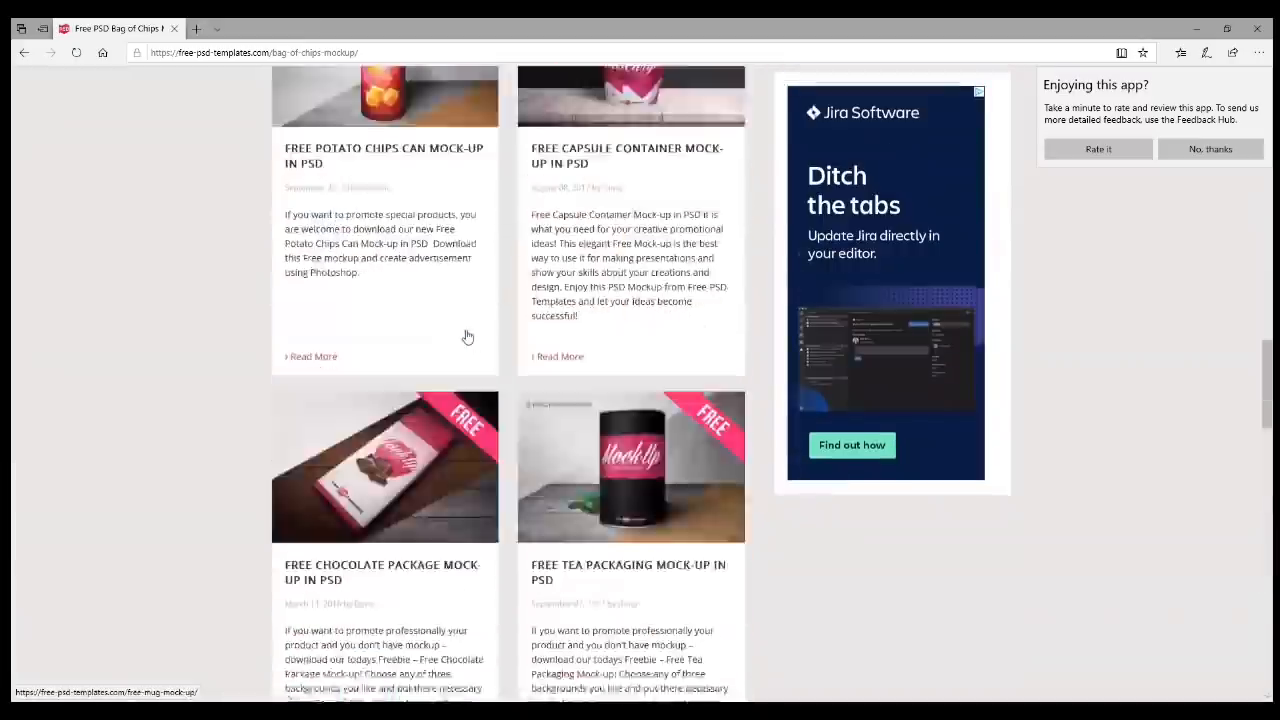
pyautogui.scroll(5, 466, 337)
pyautogui.scroll(-4, 506, 377)
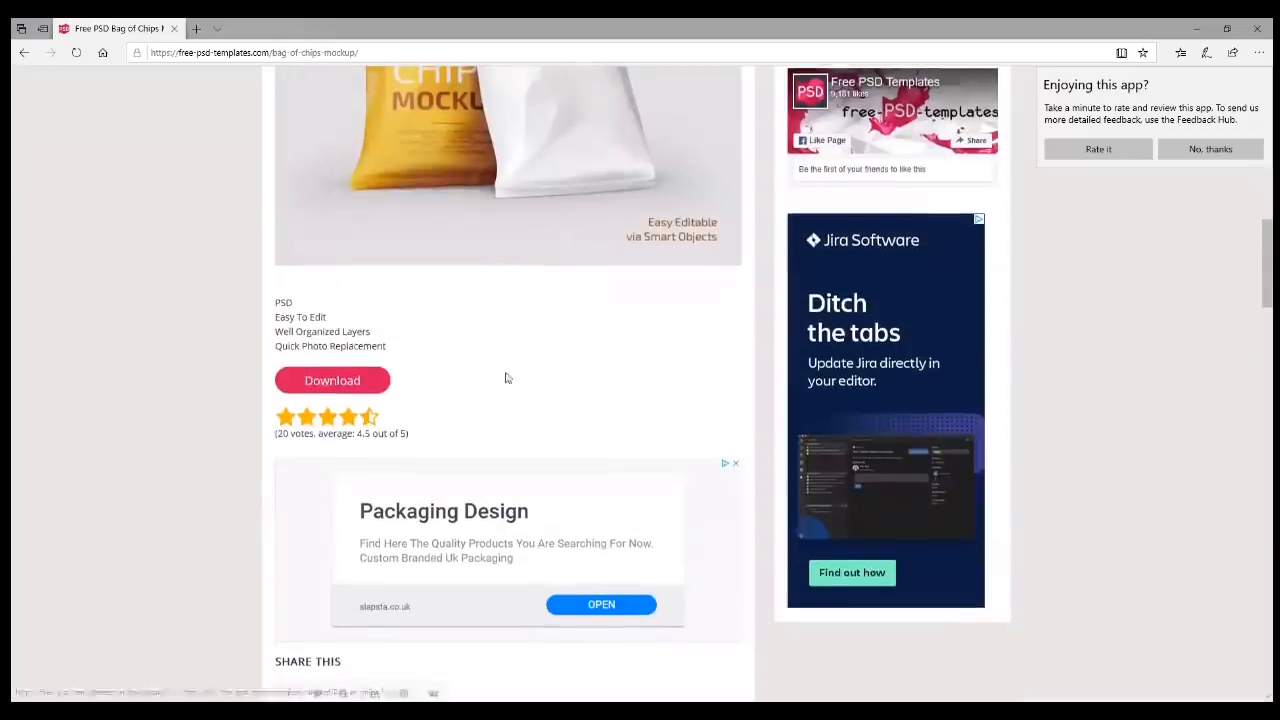
pyautogui.scroll(10, 361, 356)
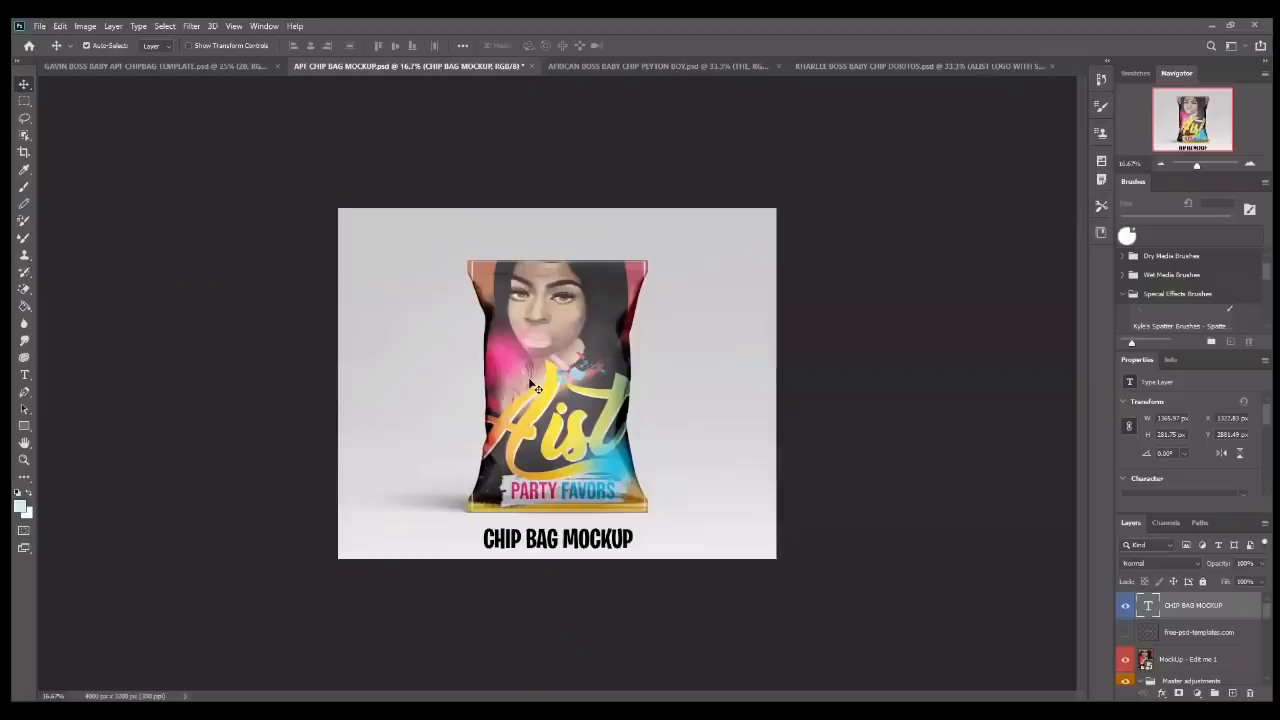
# - Open the contents of the mockup's MockUp - Edit me 1 smart object and place the saved template JPEG in it as embedded
pyautogui.doubleClick(1146, 664)
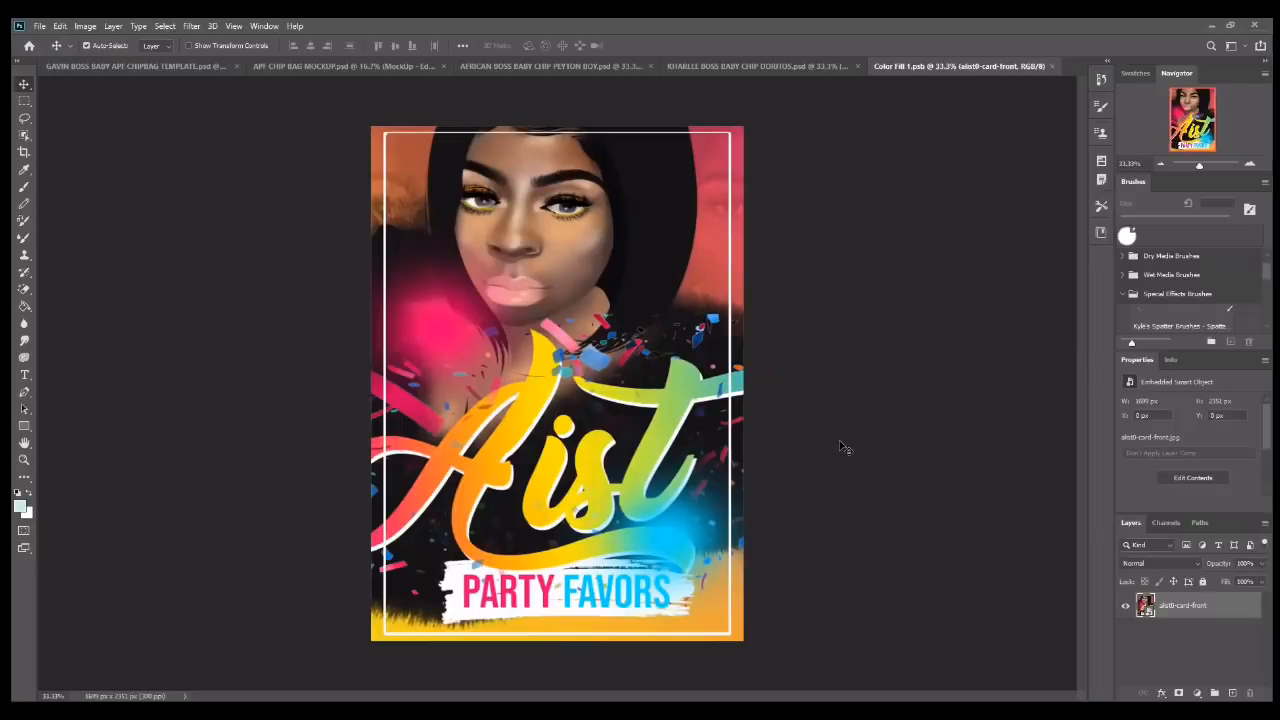
pyautogui.click(36, 26)
pyautogui.click(79, 288)
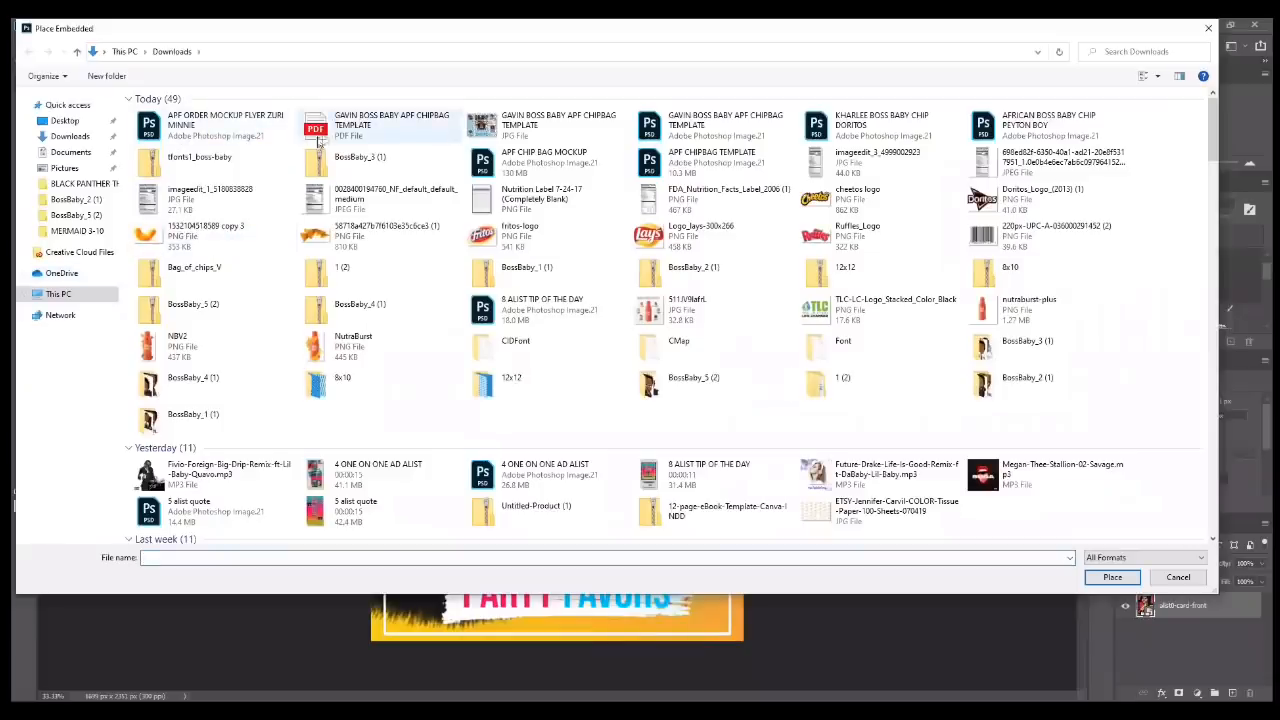
pyautogui.doubleClick(488, 127)
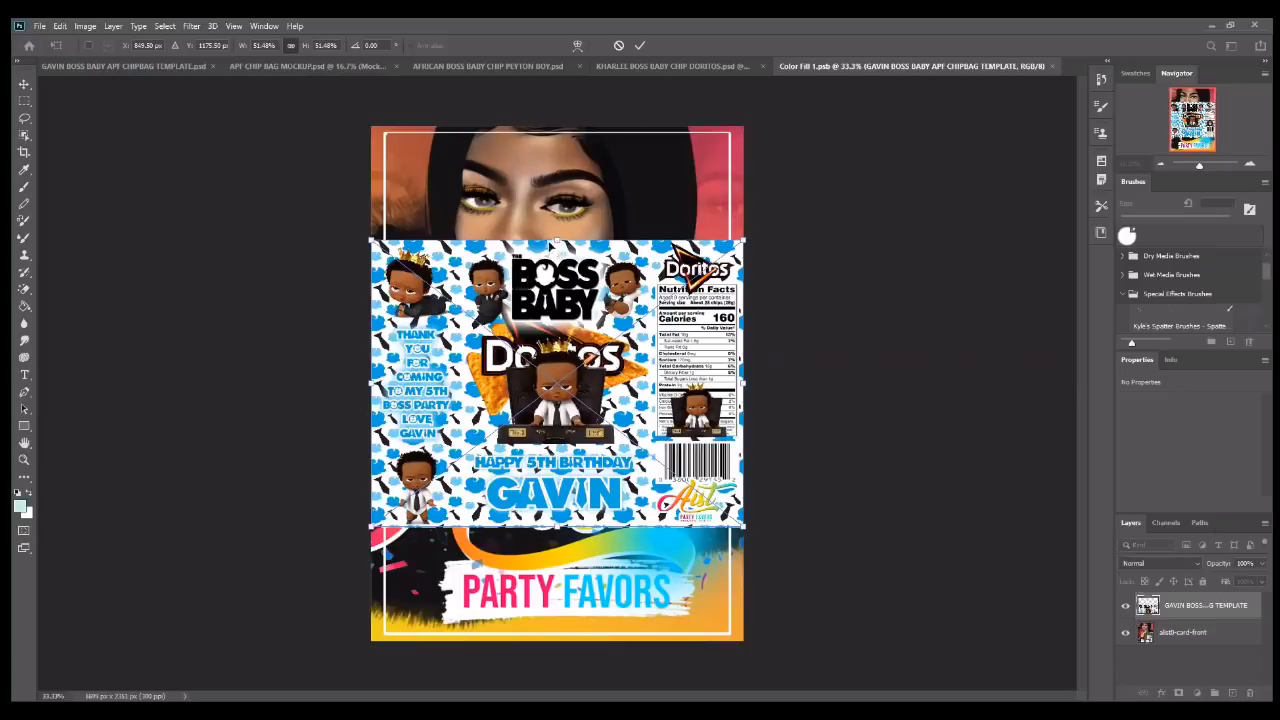
# - Scale the placed template to about 84.8% width and 92.2% height, covering the canvas and centred on the front artwork
pyautogui.moveTo(557, 228); pyautogui.dragTo(557, 125)
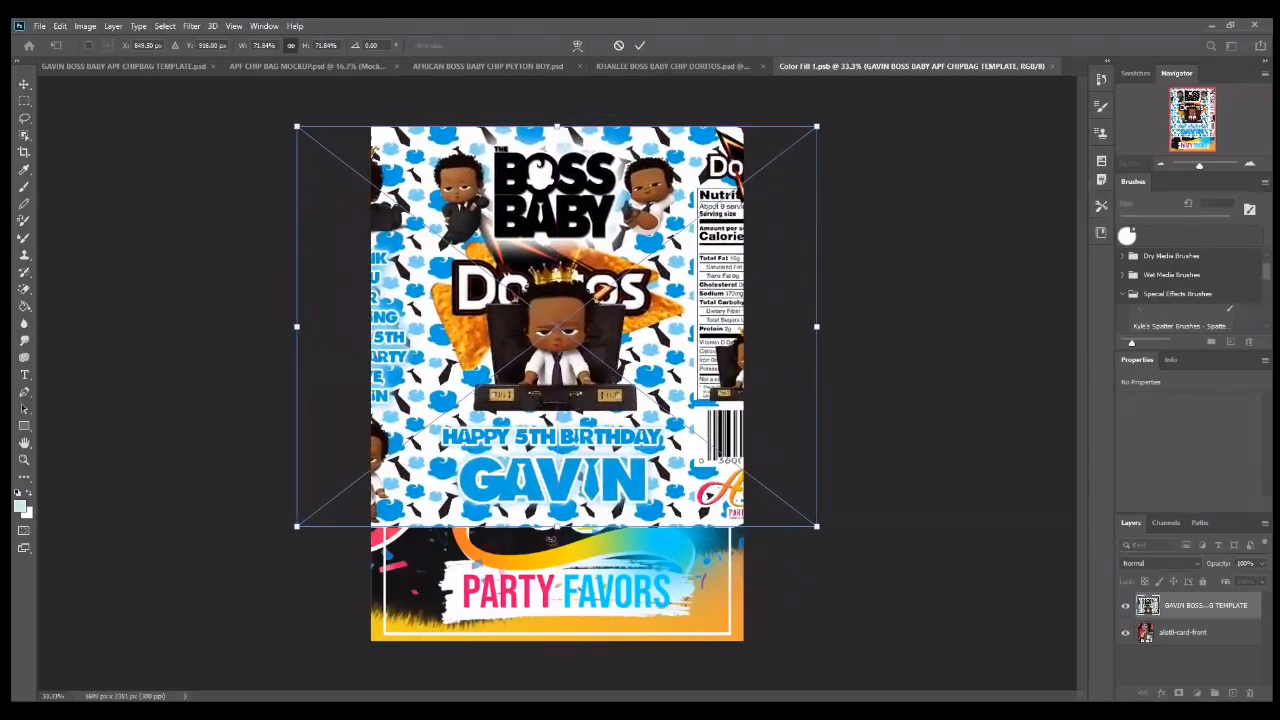
pyautogui.moveTo(555, 528); pyautogui.dragTo(539, 645)
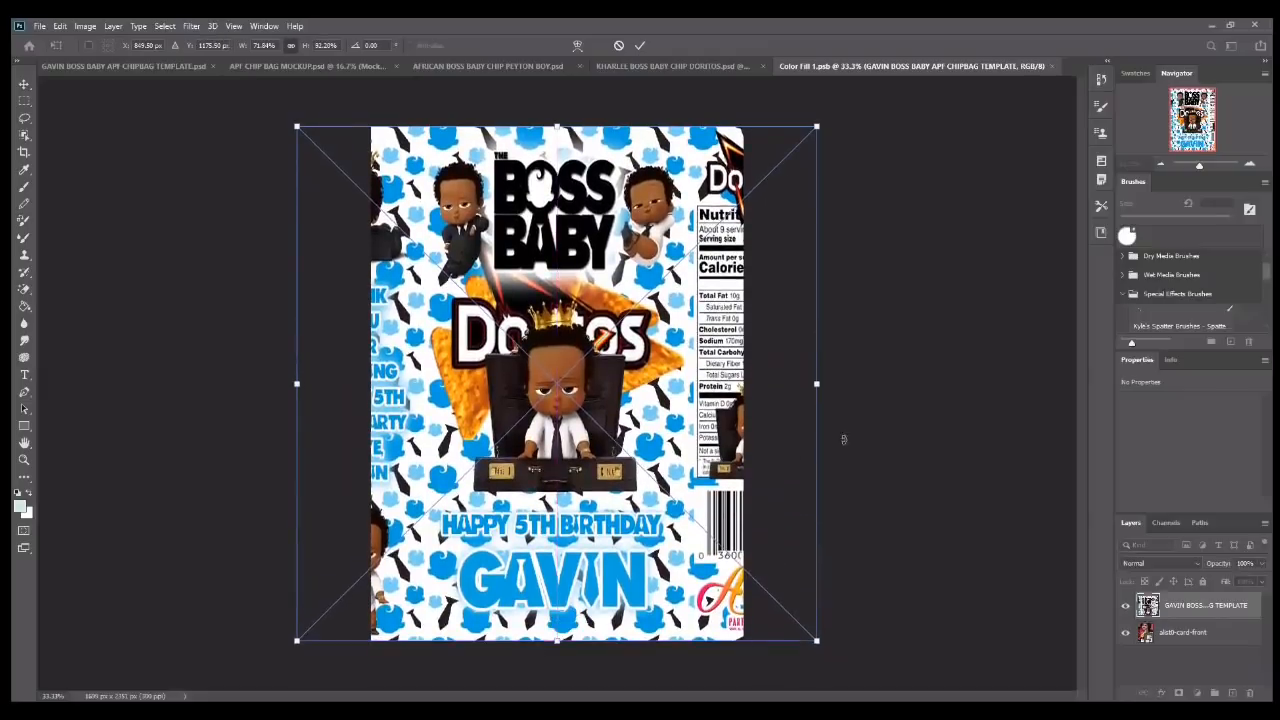
pyautogui.moveTo(817, 385); pyautogui.dragTo(862, 370)
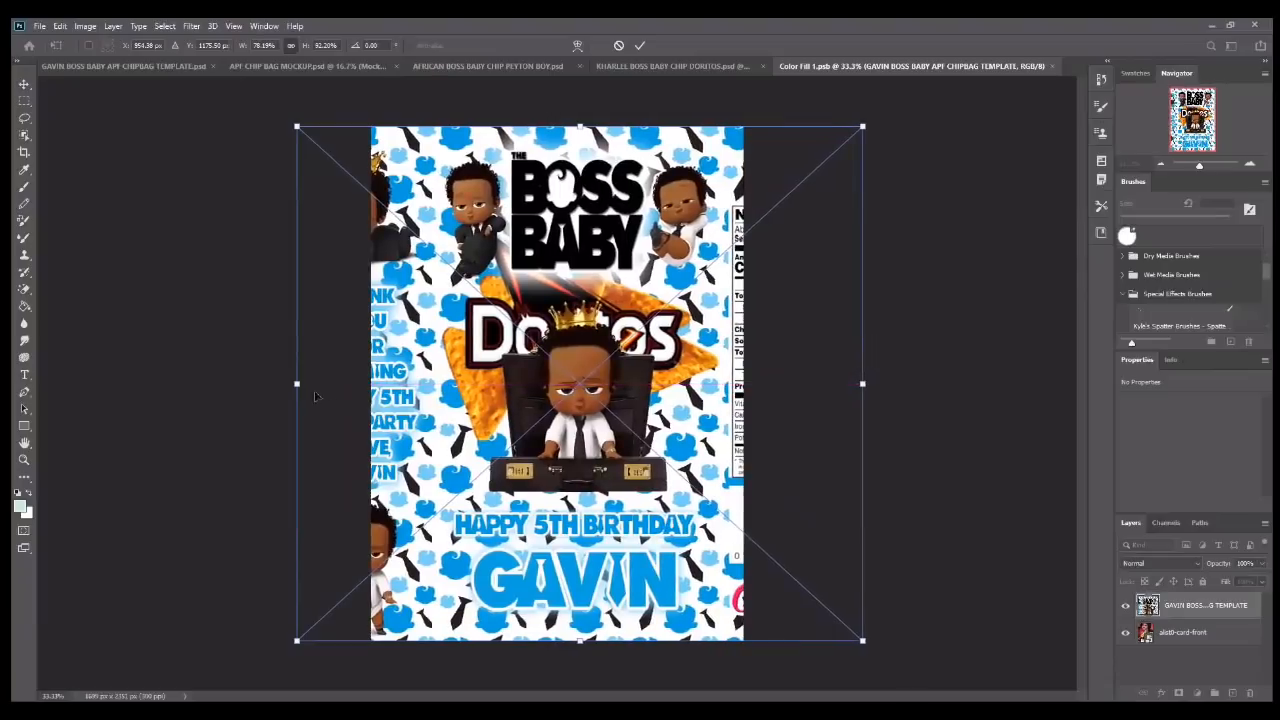
pyautogui.moveTo(293, 384); pyautogui.dragTo(248, 384)
pyautogui.moveTo(551, 407); pyautogui.dragTo(555, 405)
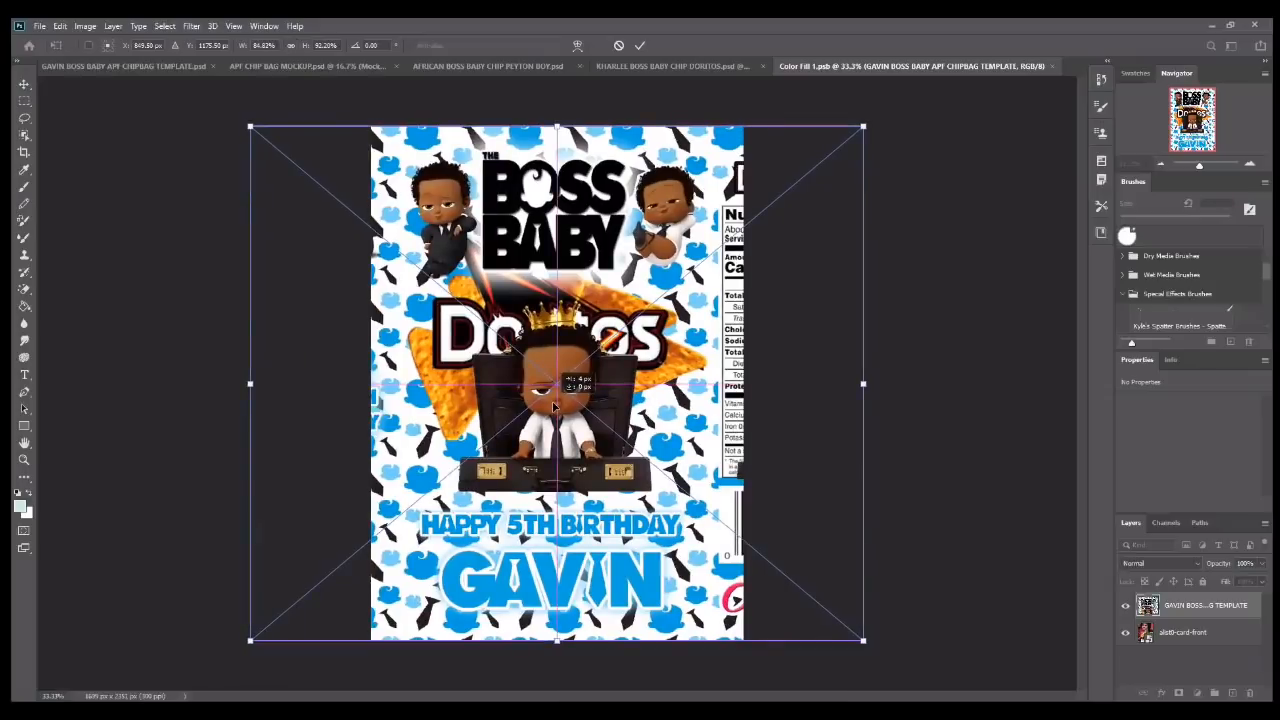
pyautogui.click(640, 45)
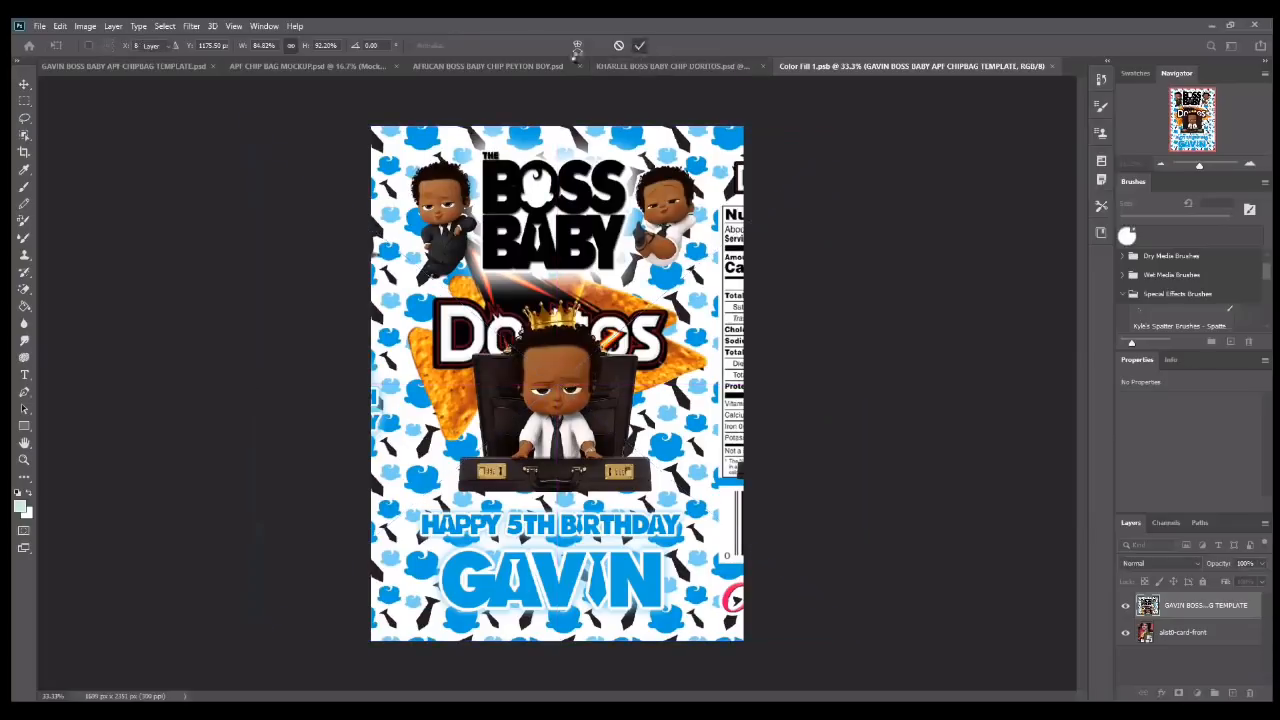
# - Save the smart object's contents and return to the chip bag mockup document
pyautogui.click(37, 27)
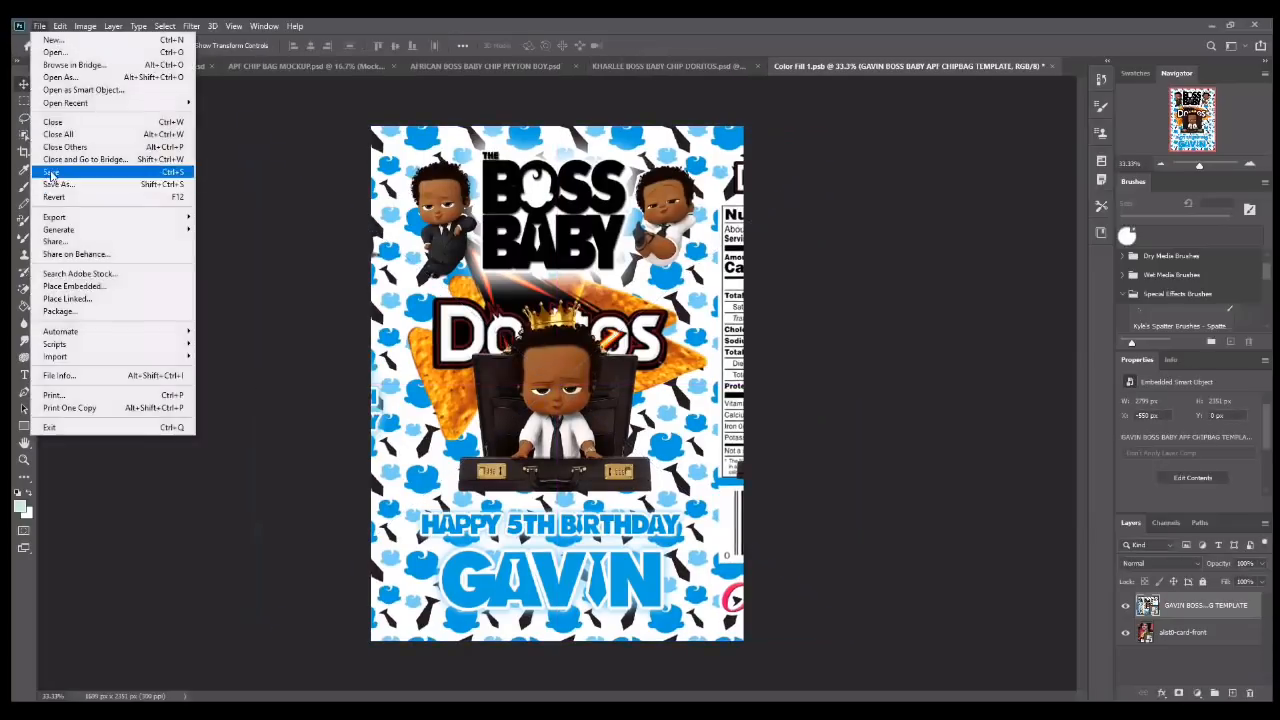
pyautogui.click(578, 116)
pyautogui.hotkey('ctrl', 's')
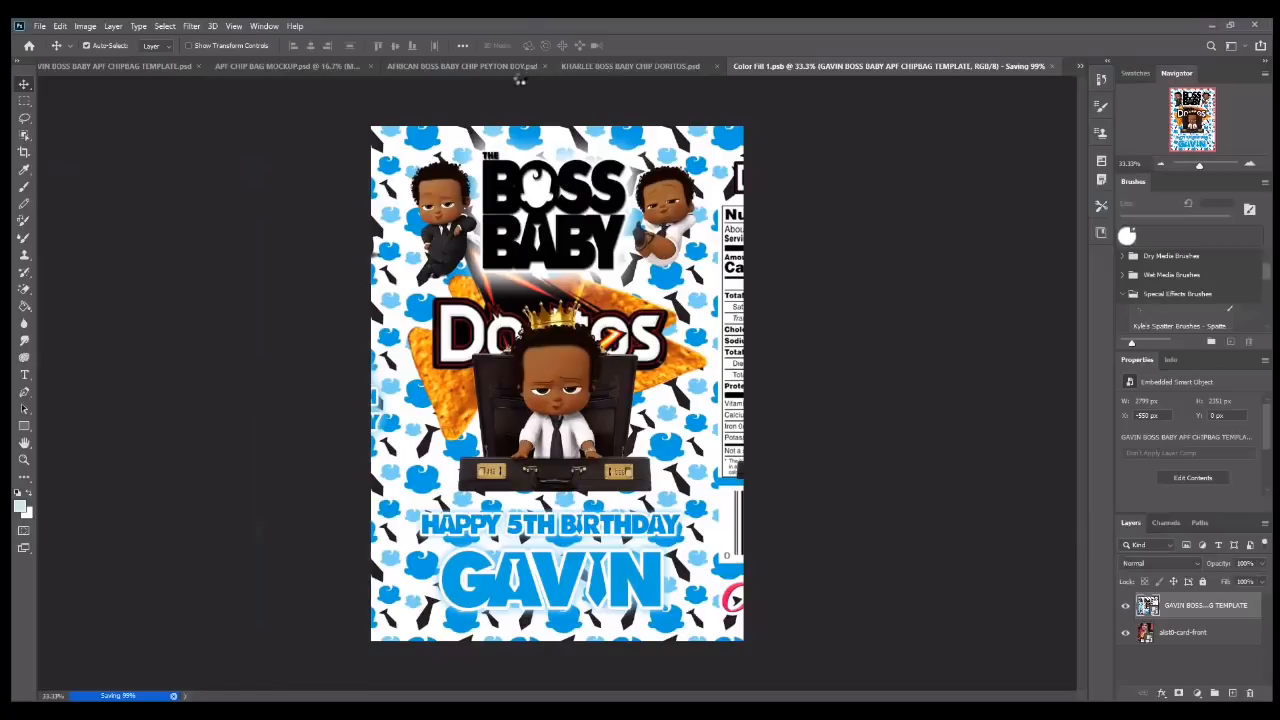
pyautogui.click(326, 67)
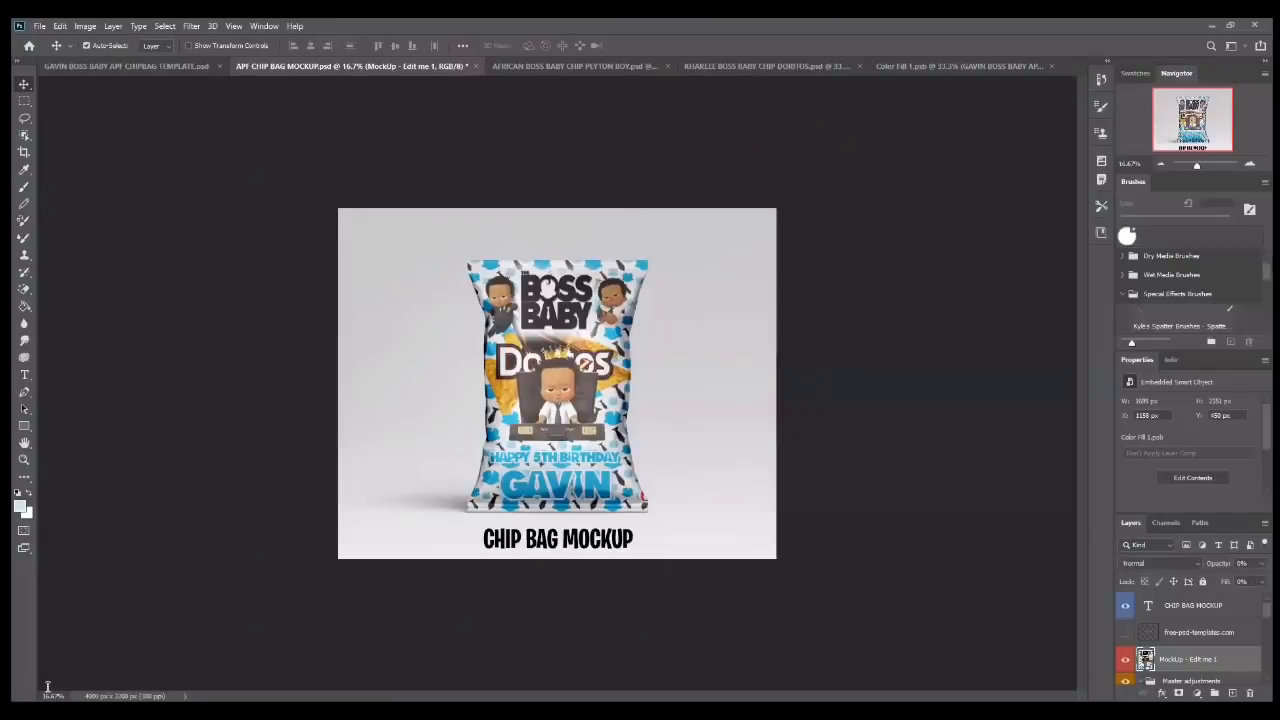
# - Examine the artwork on the mockup bag from its upper edge to the base at 45% zoom
pyautogui.click(52, 695)
pyautogui.write('45')
pyautogui.press('Return')
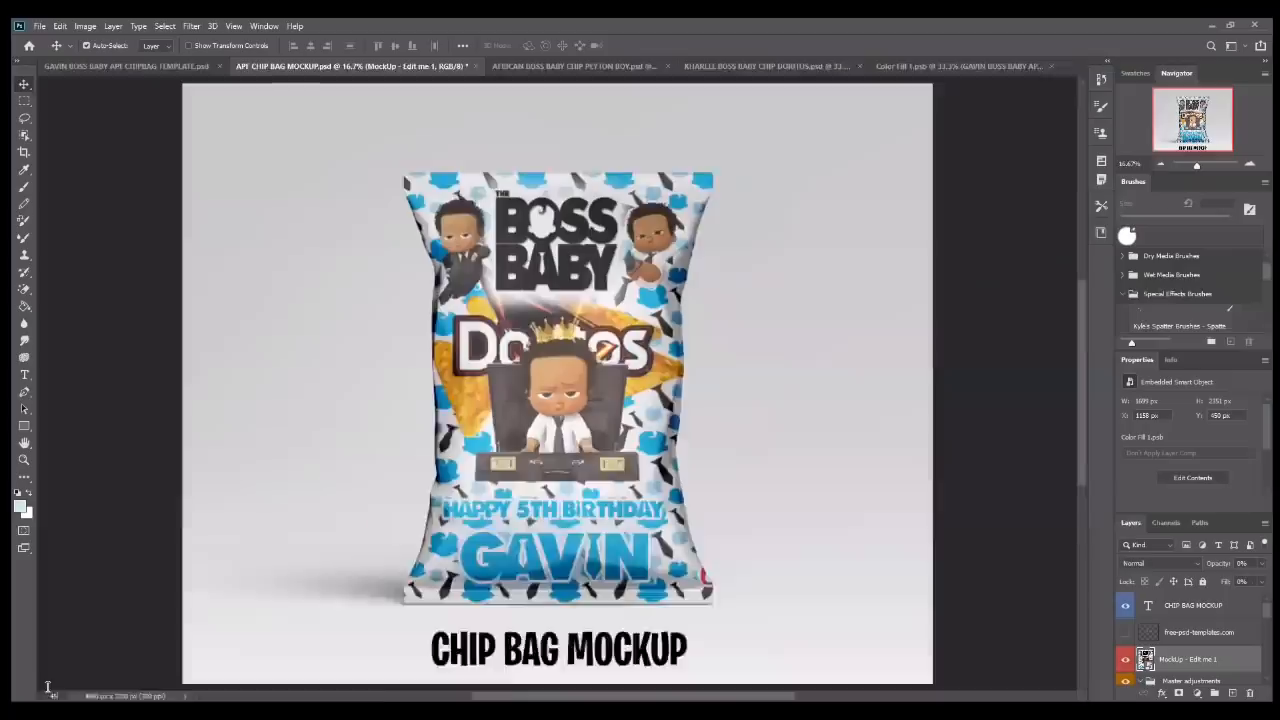
pyautogui.scroll(2, 485, 456)
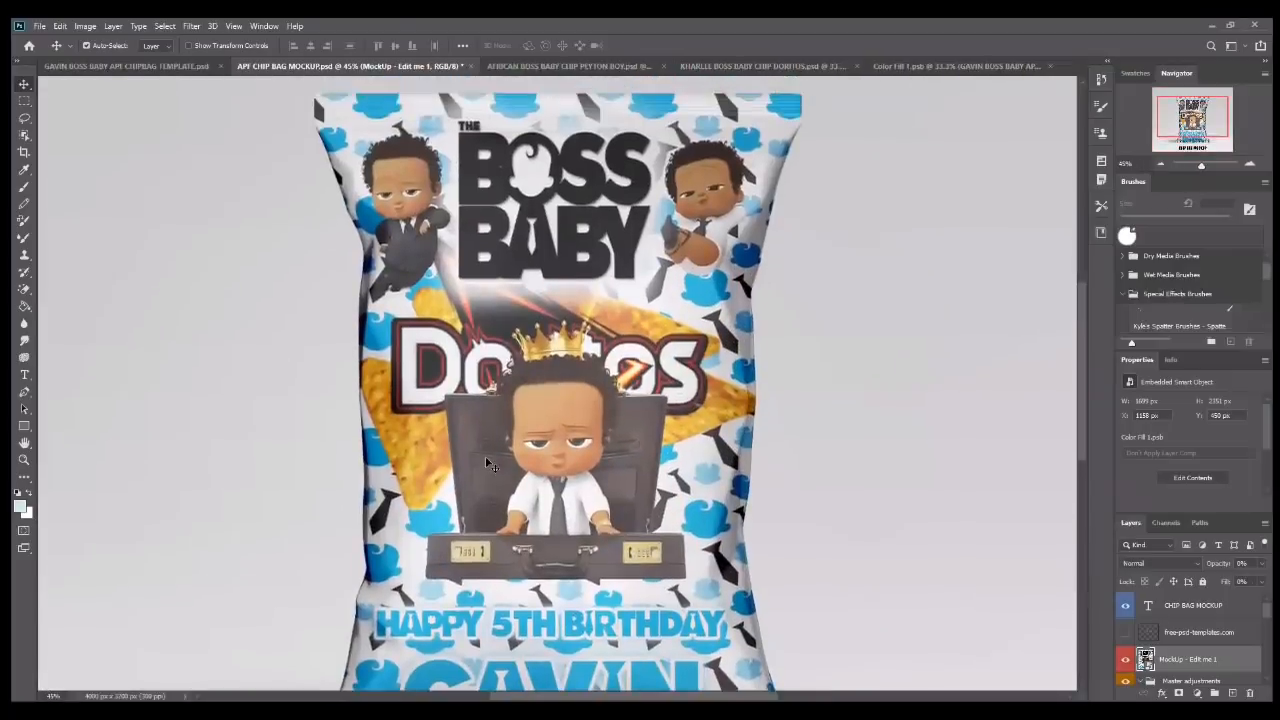
pyautogui.scroll(-4, 485, 456)
pyautogui.scroll(-2, 497, 450)
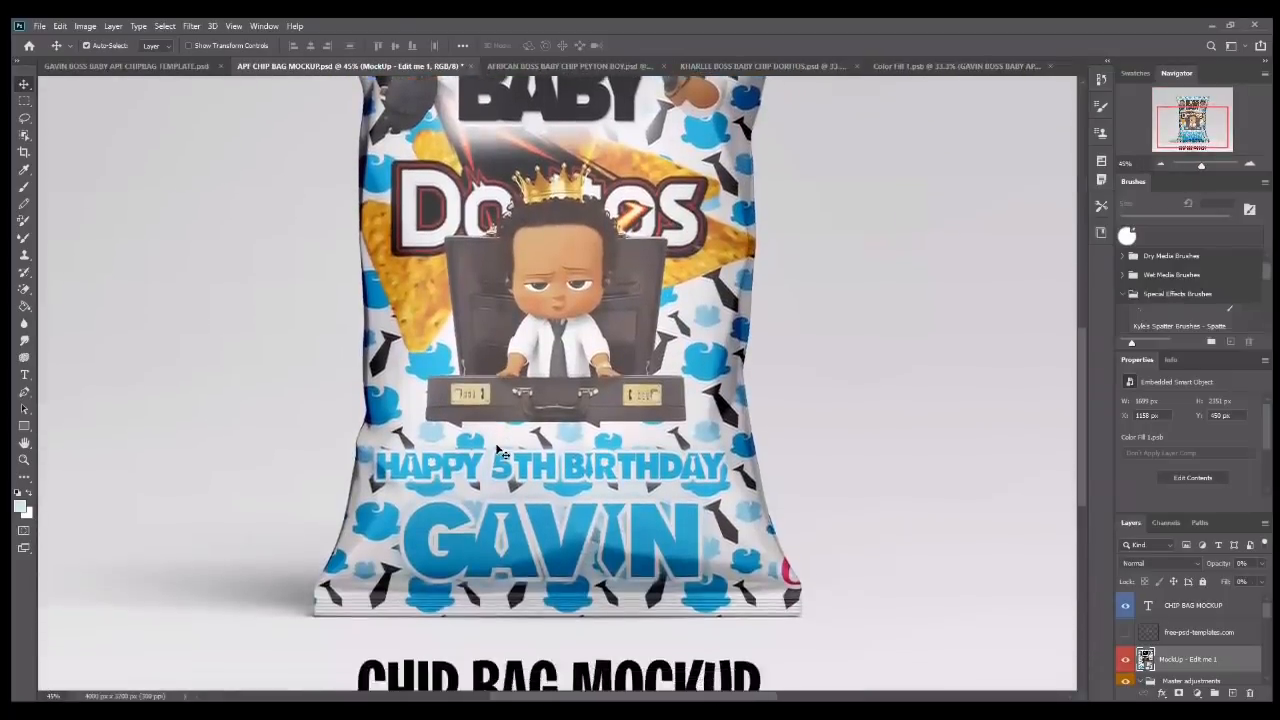
pyautogui.scroll(2, 497, 450)
pyautogui.scroll(1, 500, 450)
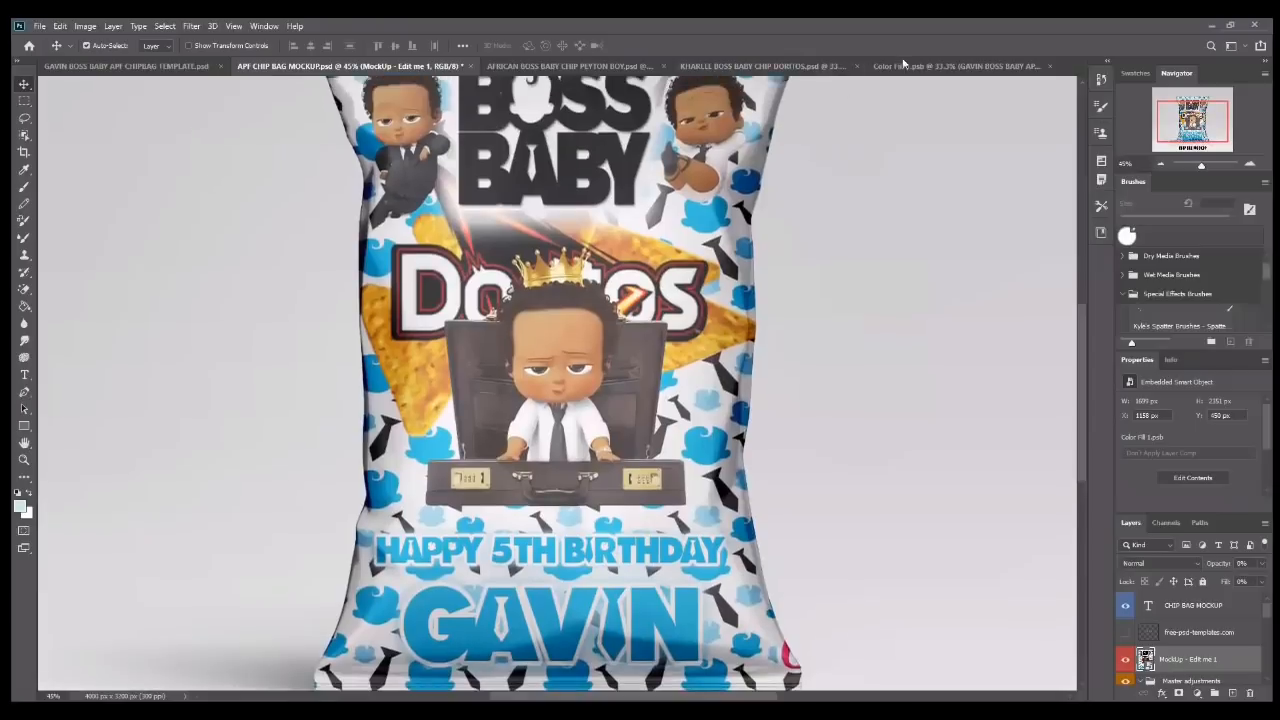
# - Widen the template layer in the smart object to about 93% with Free Transform, pushing the side panels off the canvas
pyautogui.click(903, 65)
pyautogui.click(52, 25)
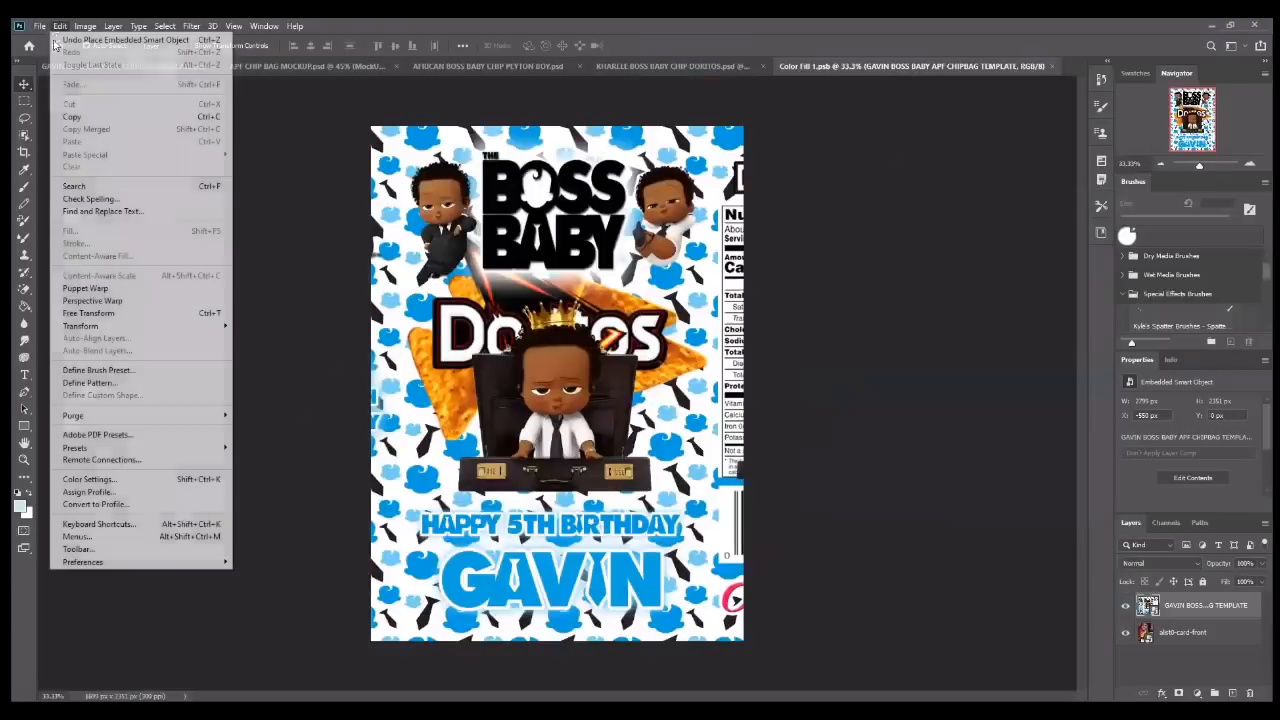
pyautogui.click(94, 311)
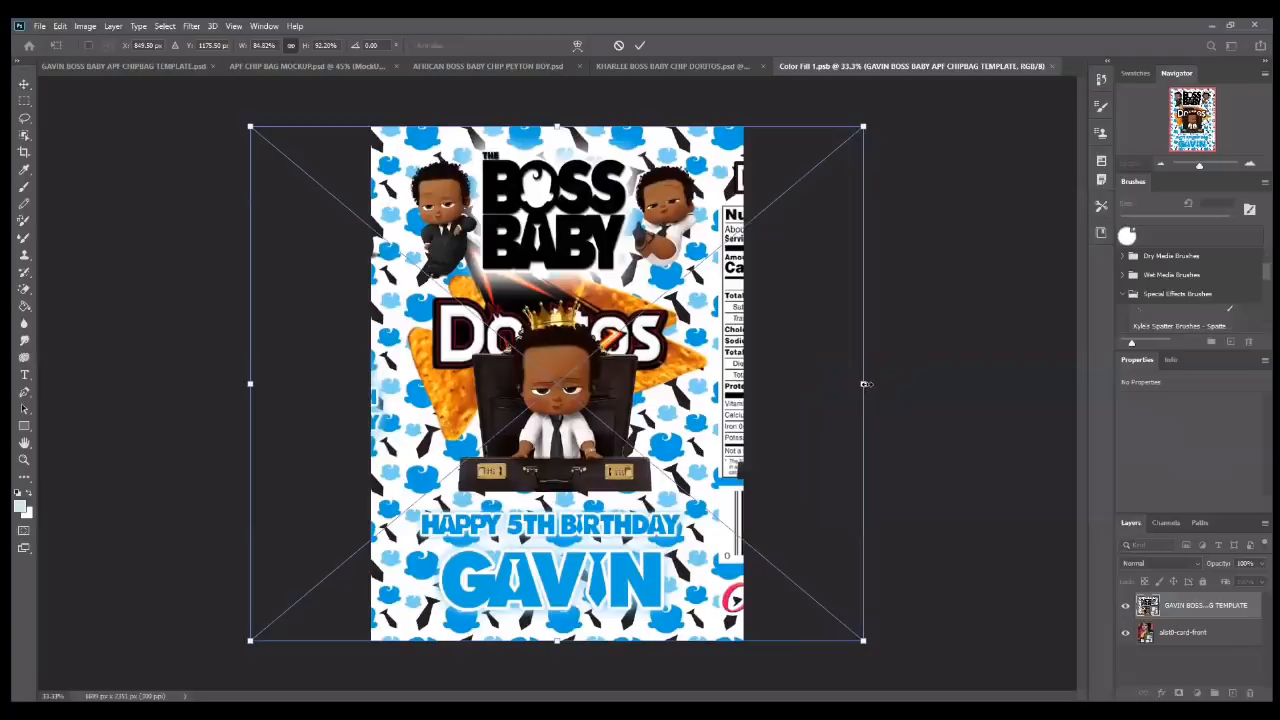
pyautogui.moveTo(862, 383); pyautogui.dragTo(886, 383)
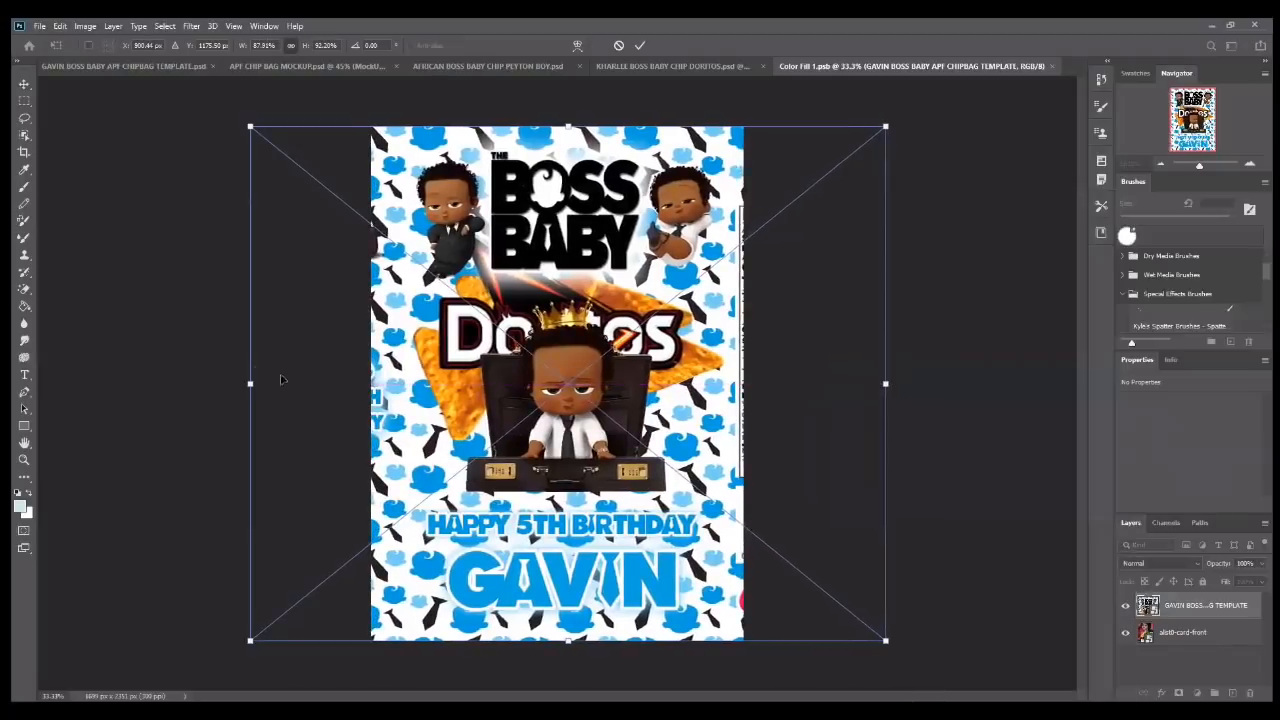
pyautogui.moveTo(246, 382); pyautogui.dragTo(236, 383)
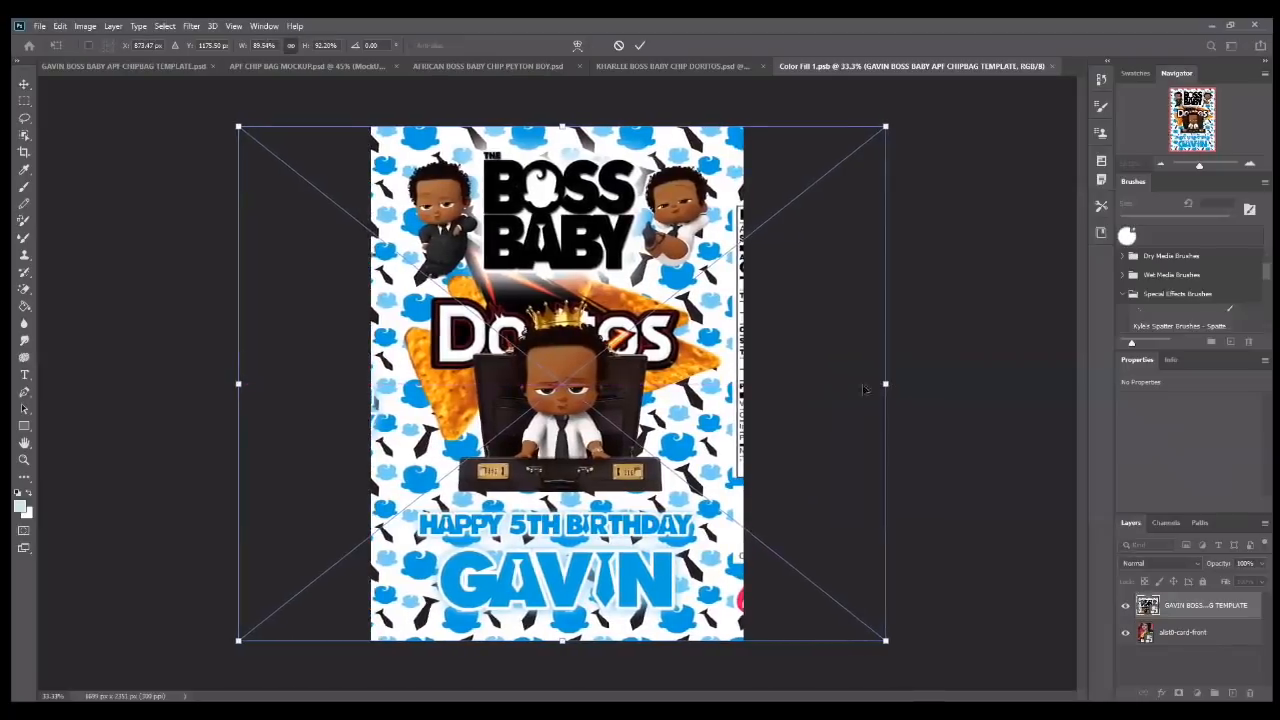
pyautogui.moveTo(884, 383); pyautogui.dragTo(900, 383)
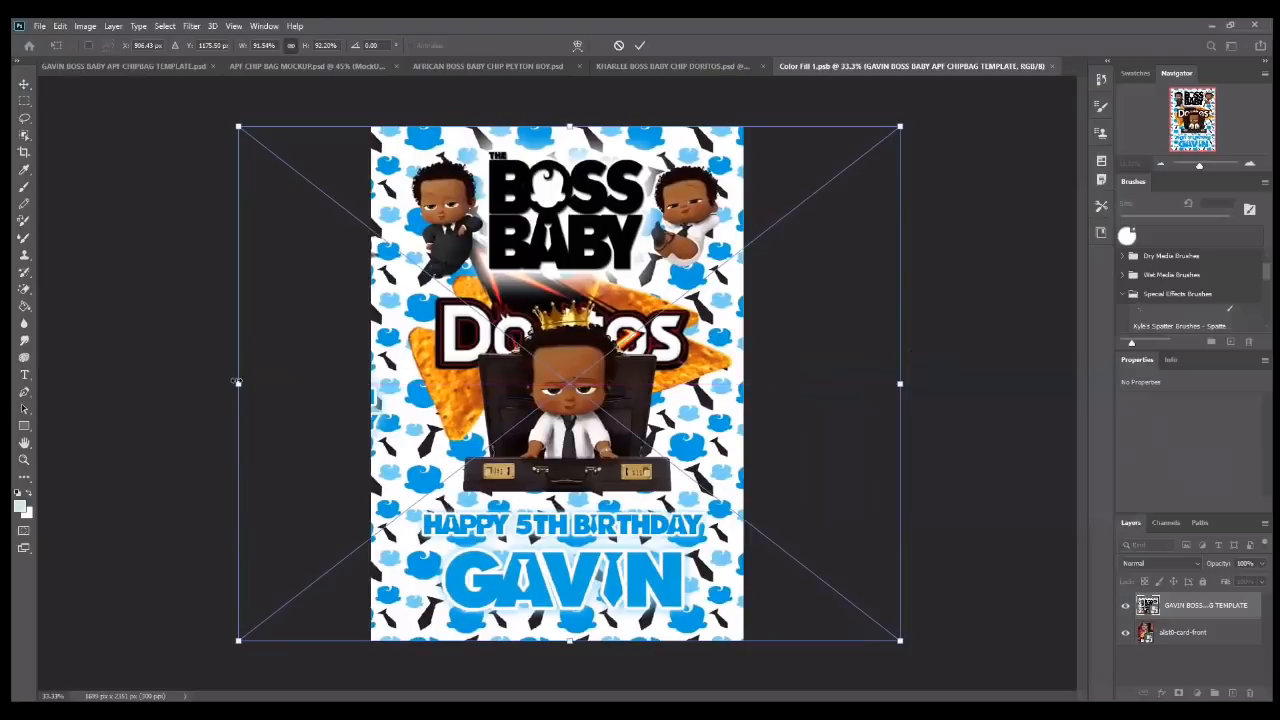
pyautogui.moveTo(237, 381); pyautogui.dragTo(230, 381)
pyautogui.press('Return')
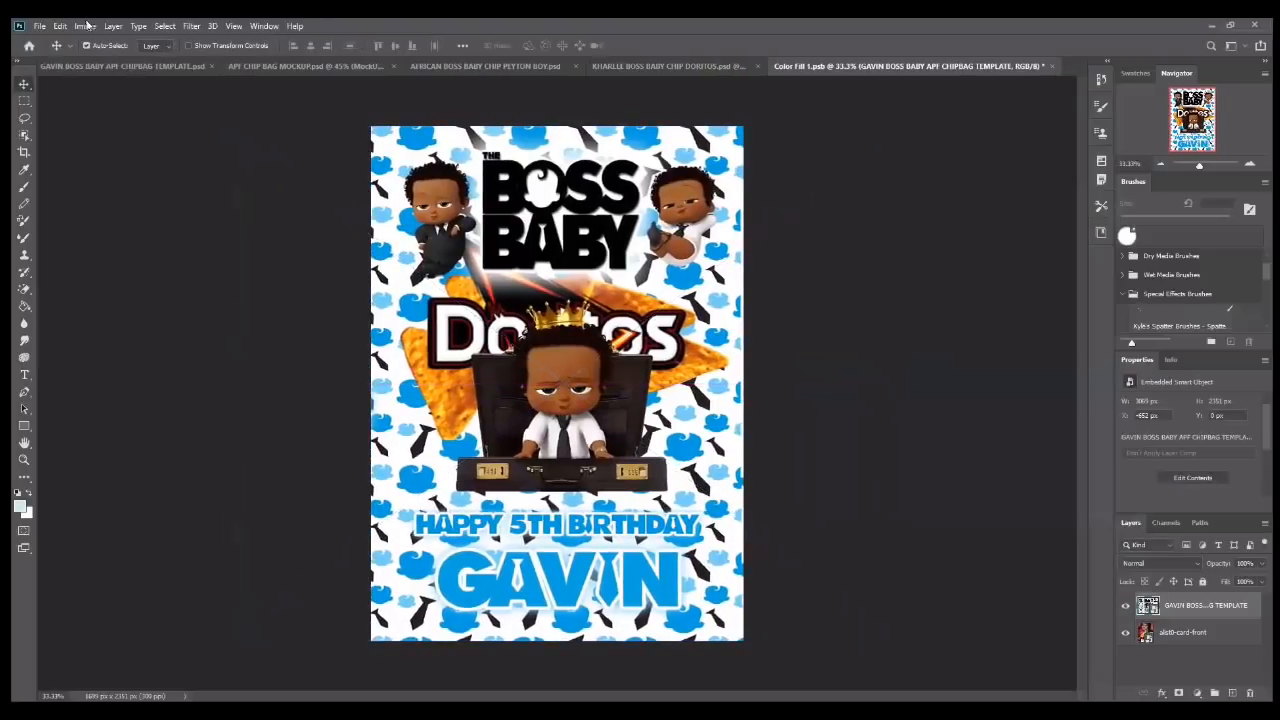
# - Save the widened artwork in the smart object and check how it fits the bag in the mockup document
pyautogui.click(39, 25)
pyautogui.click(70, 178)
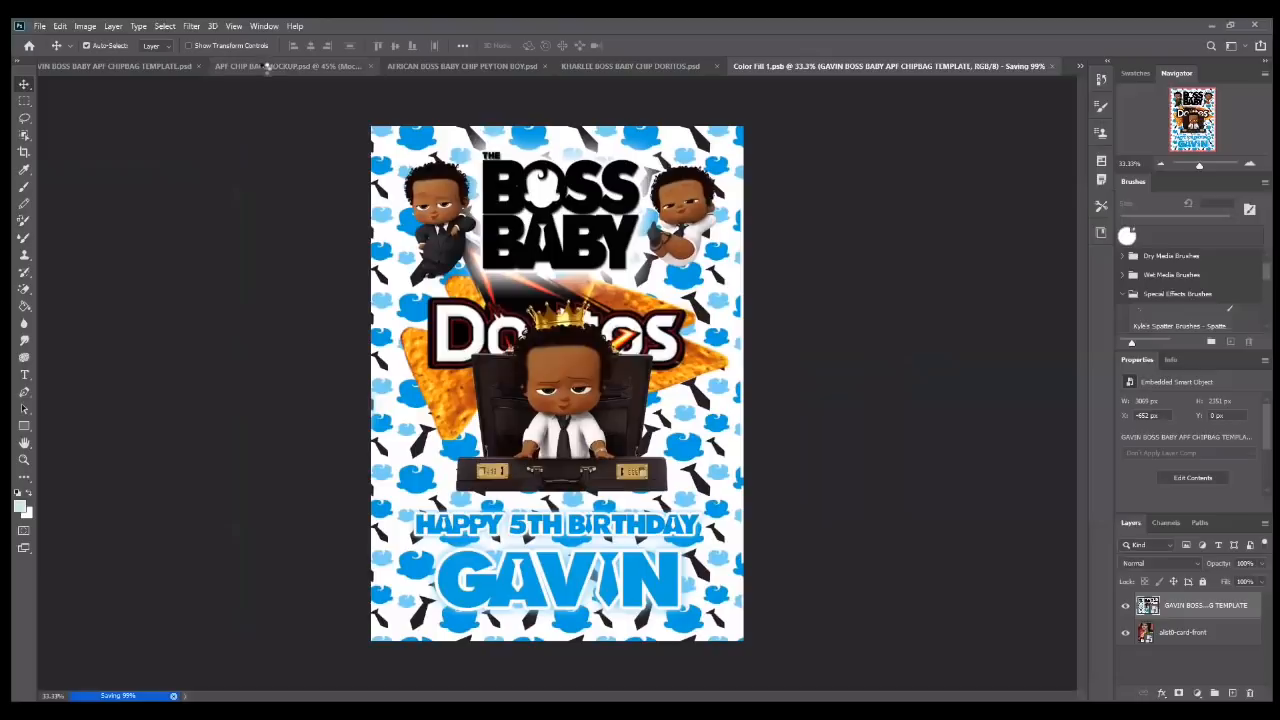
pyautogui.click(258, 68)
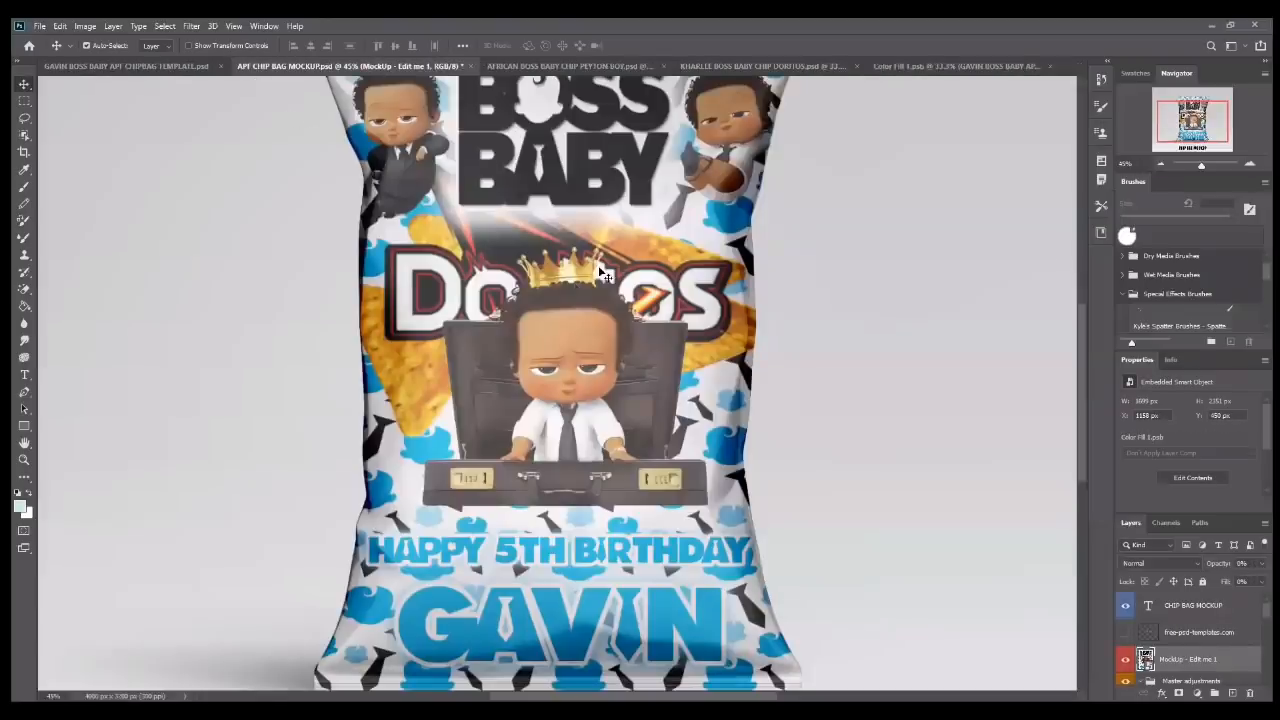
pyautogui.scroll(-3, 600, 272)
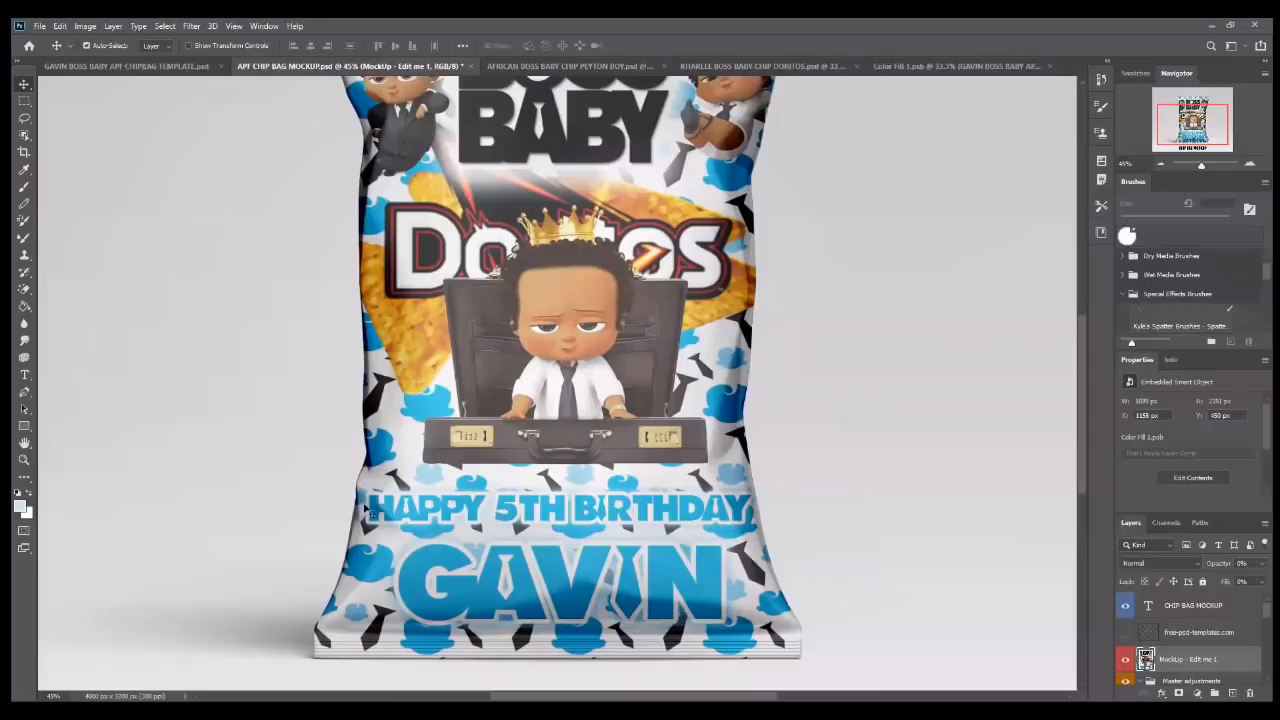
pyautogui.scroll(5, 524, 406)
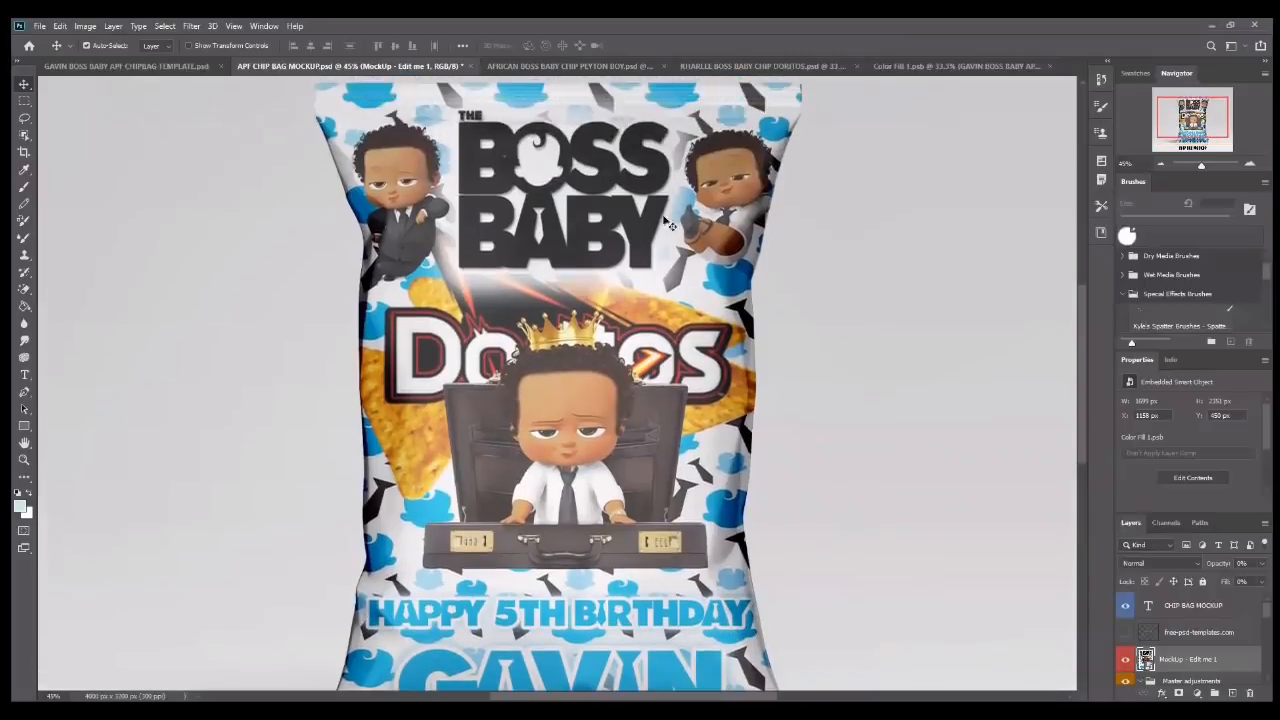
# - Narrow the template layer in the smart object to about 88% width from both sides with Free Transform
pyautogui.click(917, 68)
pyautogui.click(58, 26)
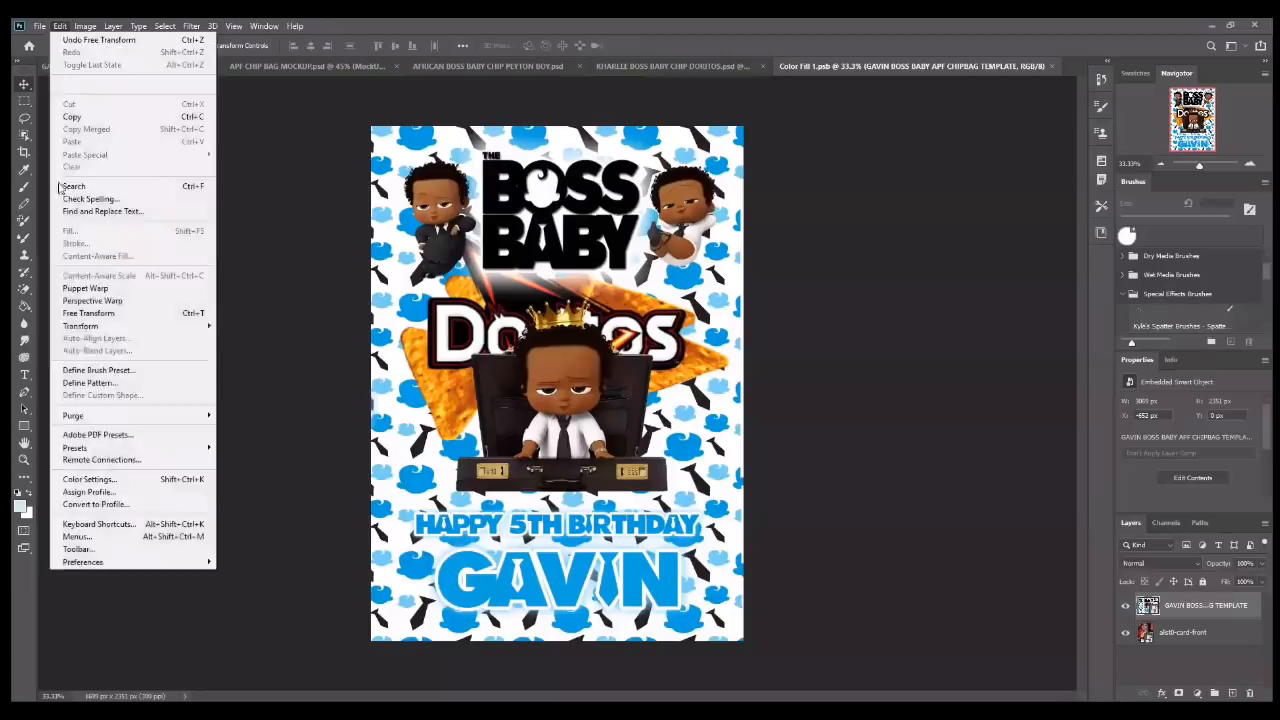
pyautogui.click(88, 313)
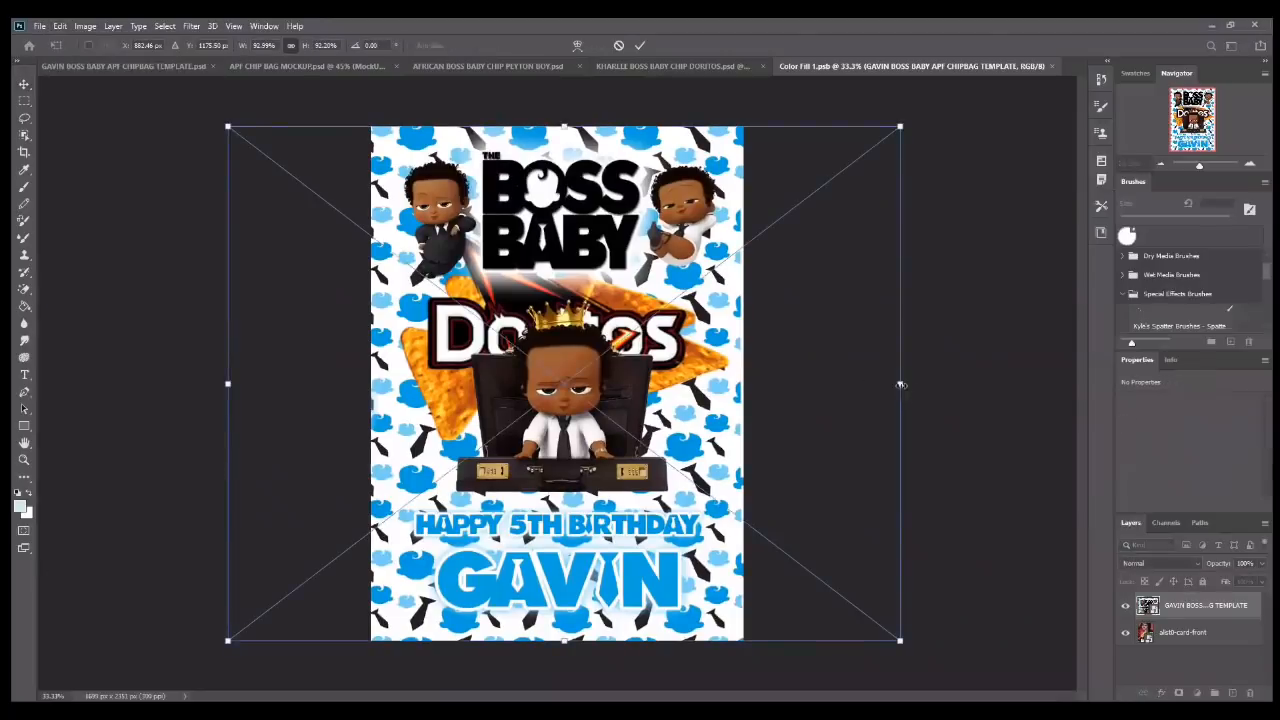
pyautogui.moveTo(900, 384); pyautogui.dragTo(880, 386)
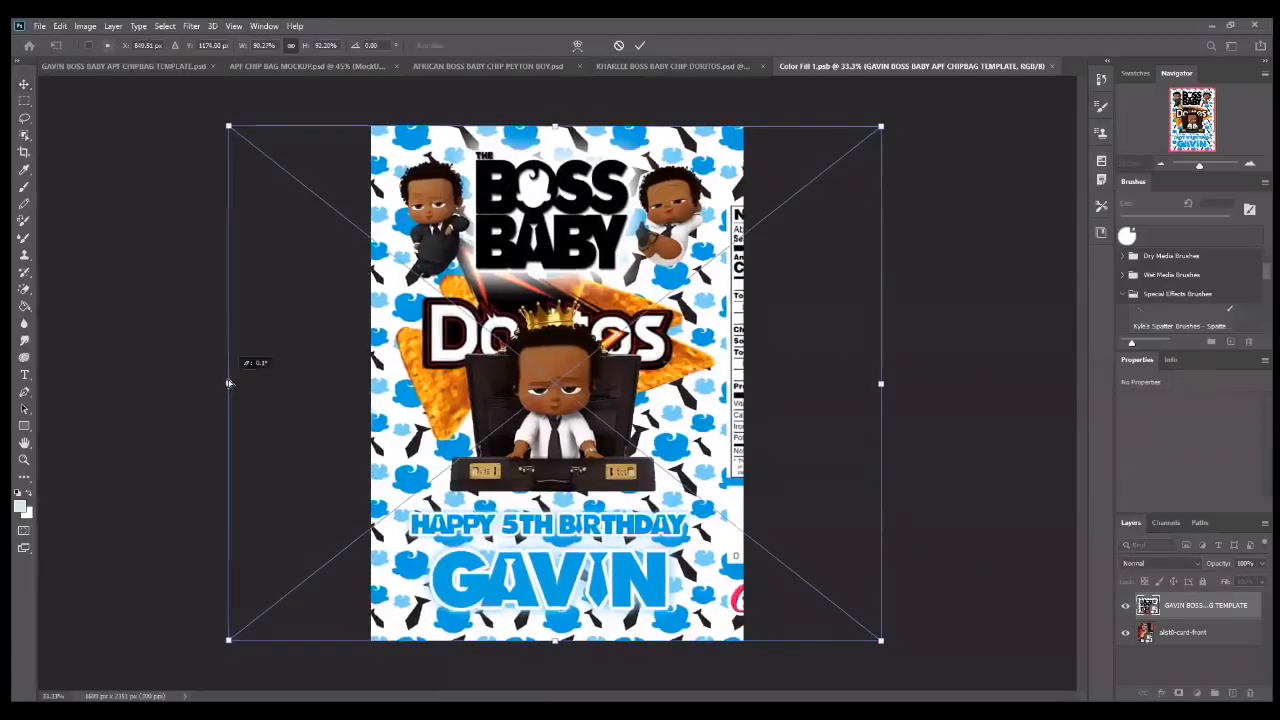
pyautogui.moveTo(229, 383); pyautogui.dragTo(245, 382)
pyautogui.click(640, 46)
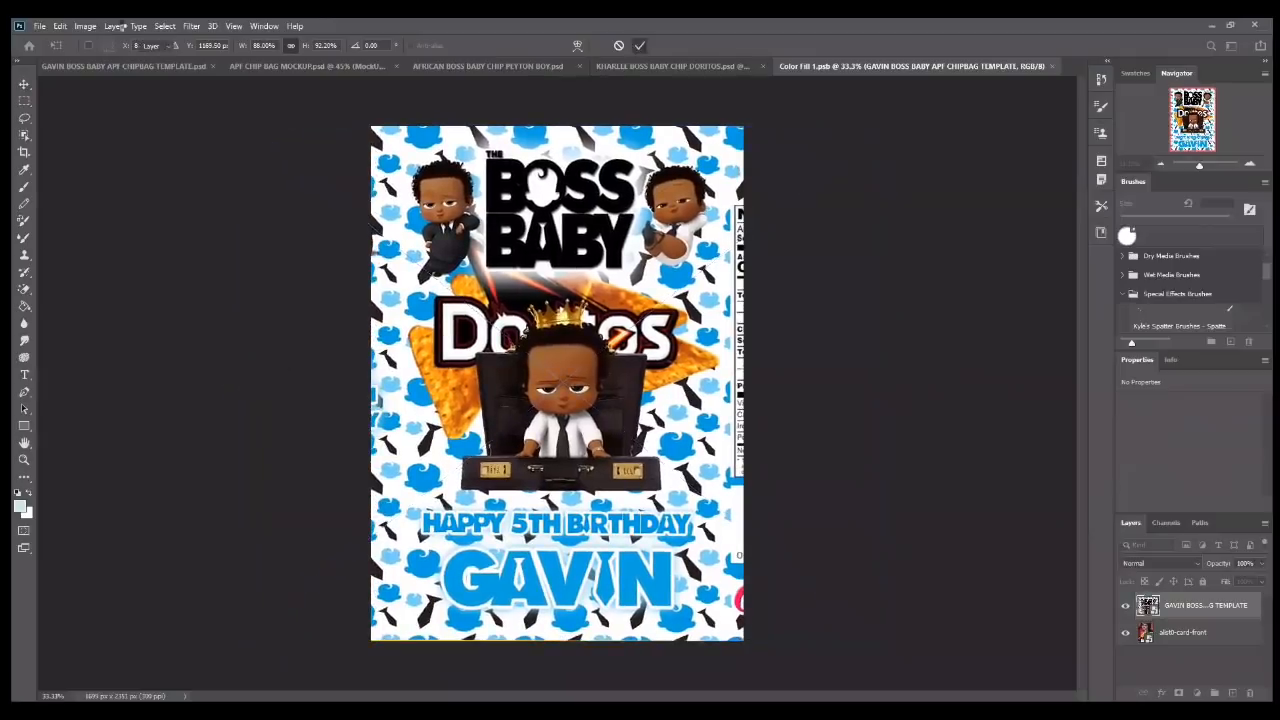
# - Save the narrowed artwork in the smart object and check the updated bag in the mockup document, viewing it at 30% zoom
pyautogui.click(39, 26)
pyautogui.click(140, 172)
pyautogui.click(234, 66)
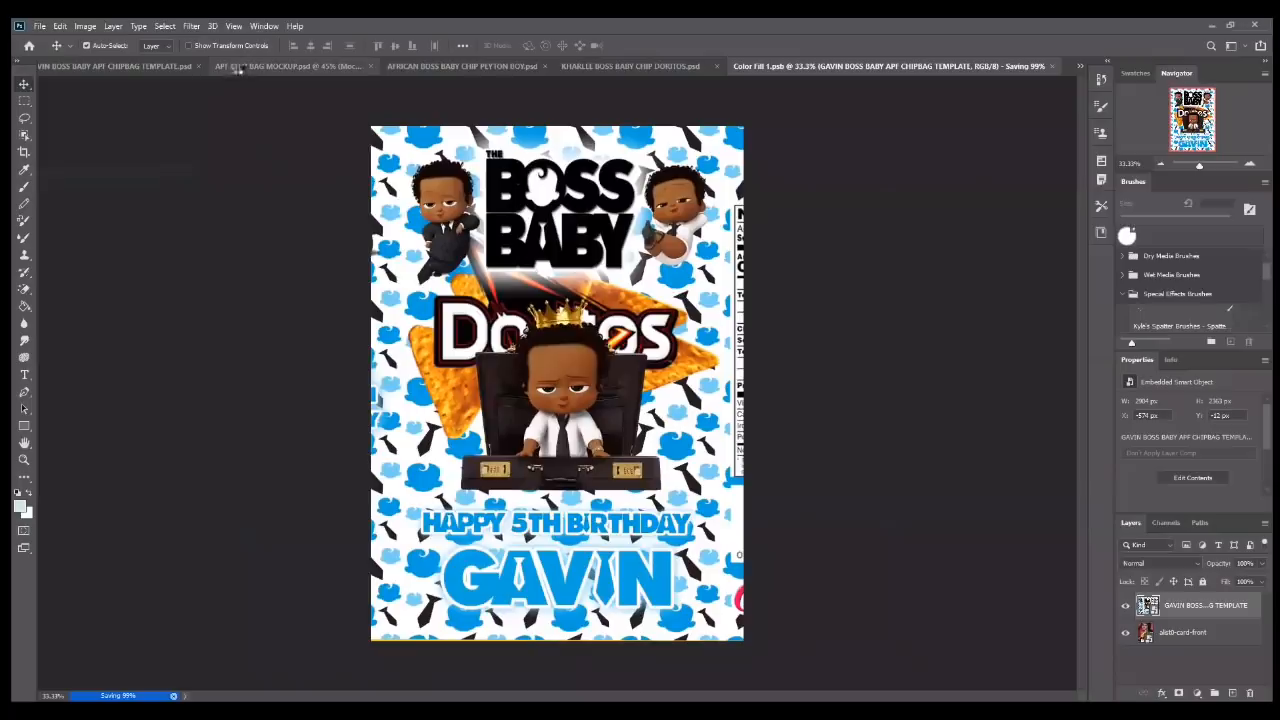
pyautogui.scroll(-2, 491, 299)
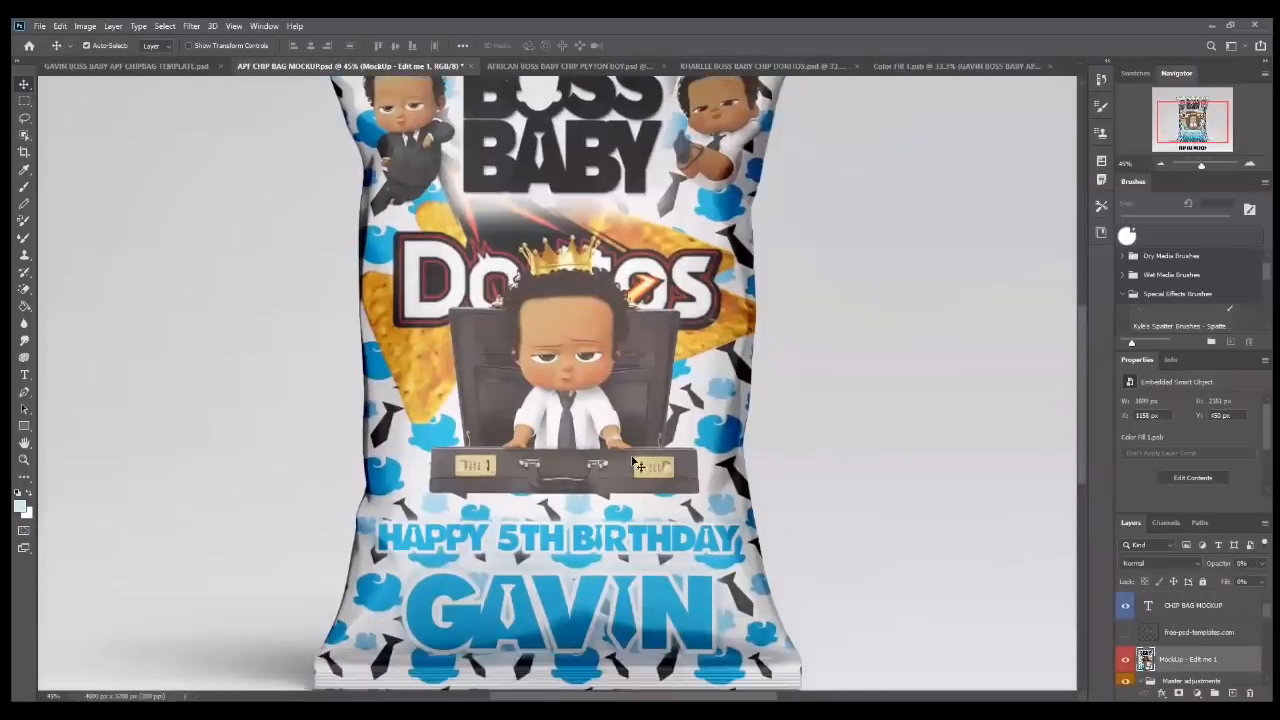
pyautogui.scroll(2, 544, 292)
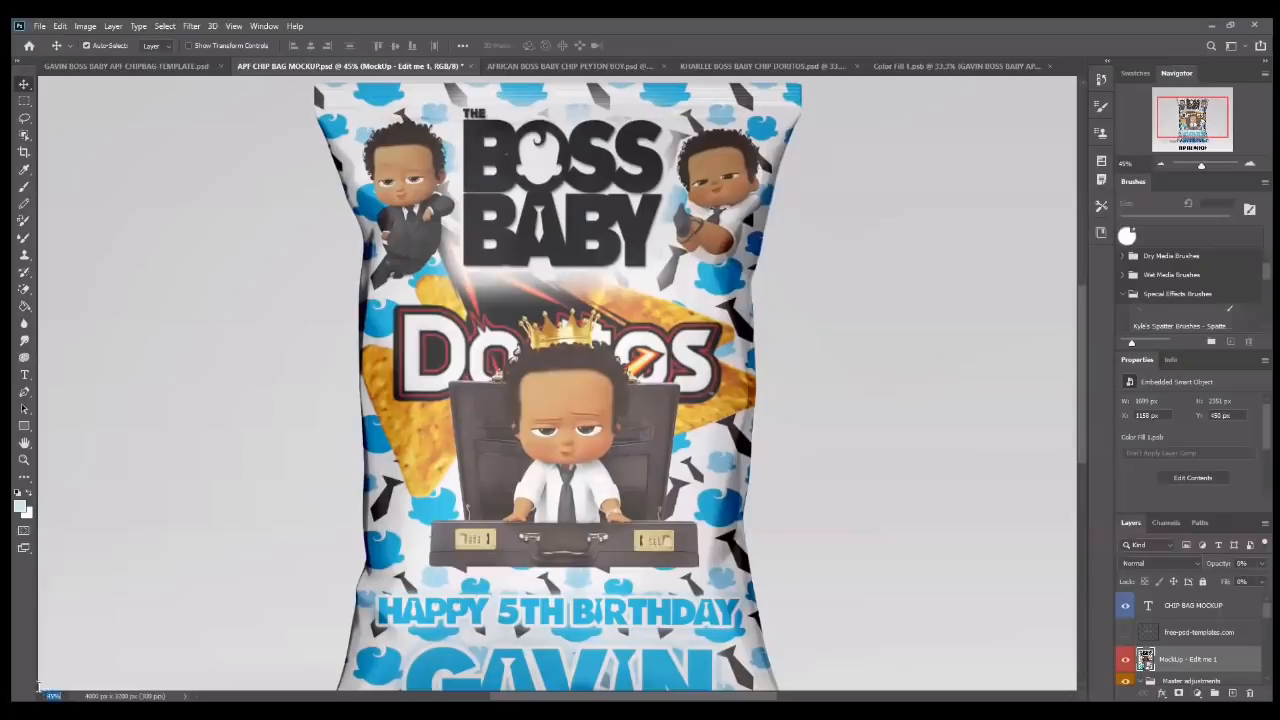
pyautogui.write('30')
pyautogui.press('Return')
pyautogui.scroll(-2, 598, 370)
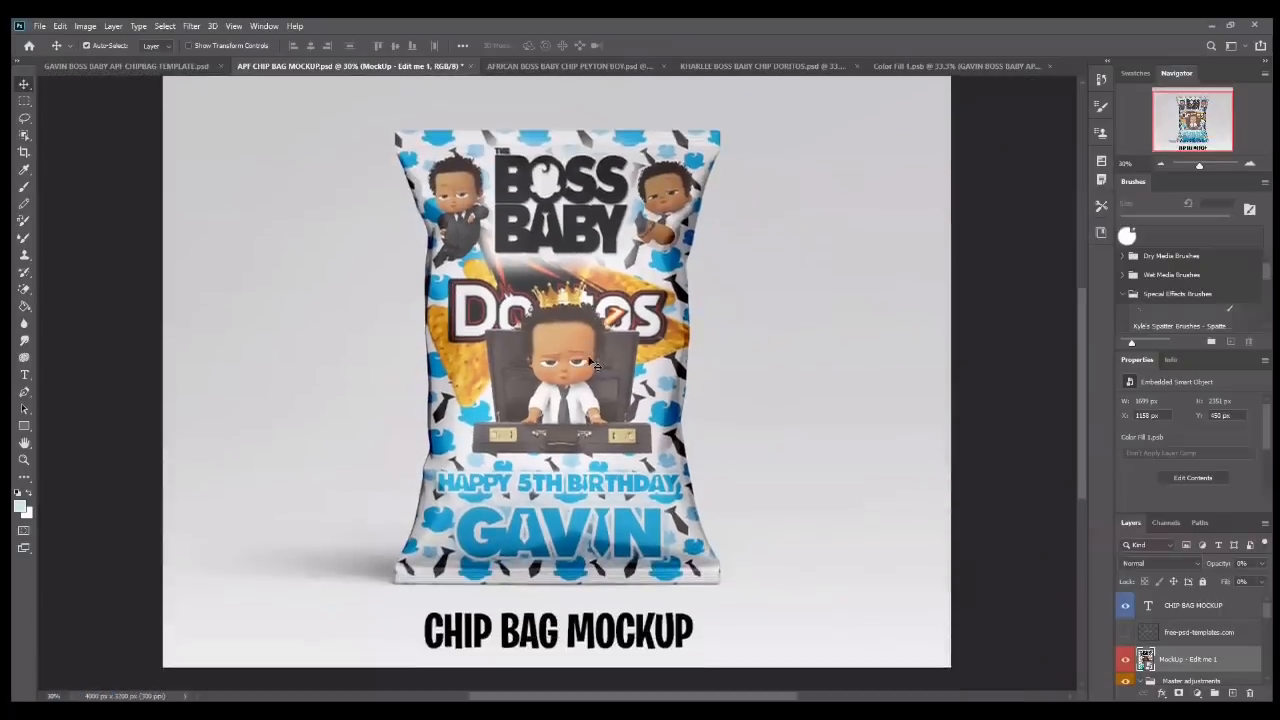
pyautogui.scroll(1, 593, 365)
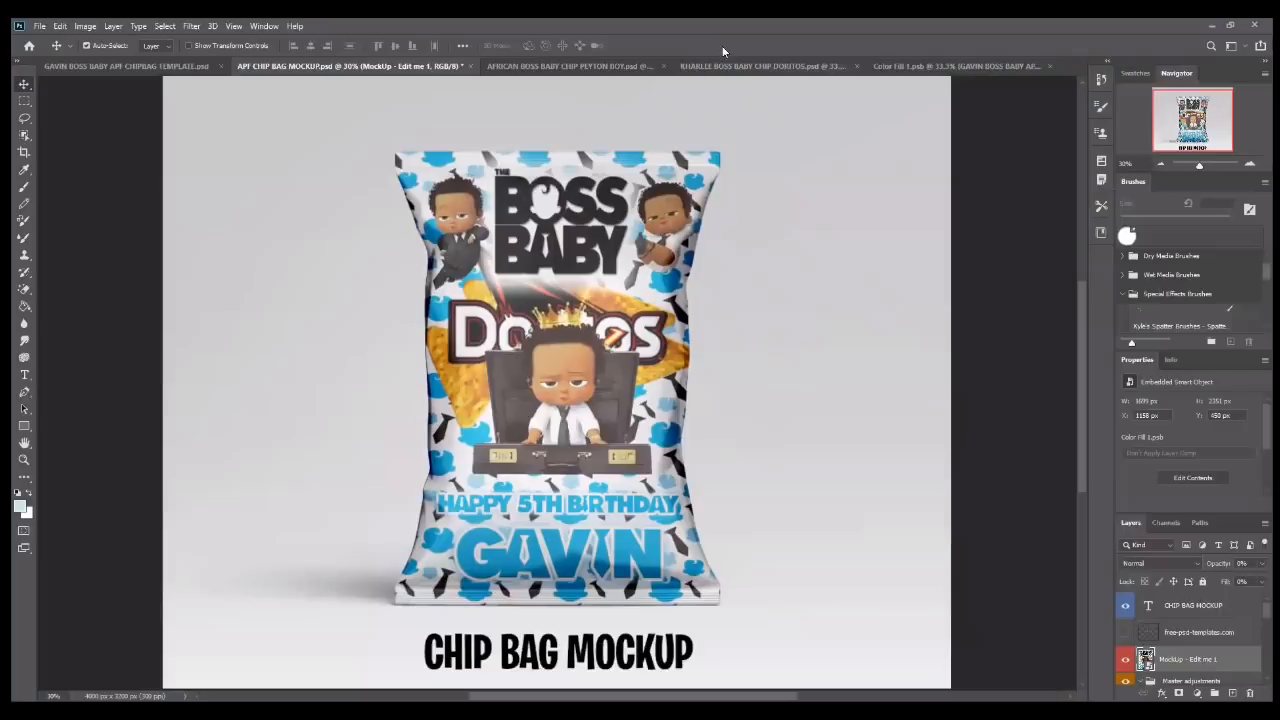
# - Hide the mockup's BG layer group to make the background behind the bag transparent
pyautogui.scroll(-3, 1150, 620)
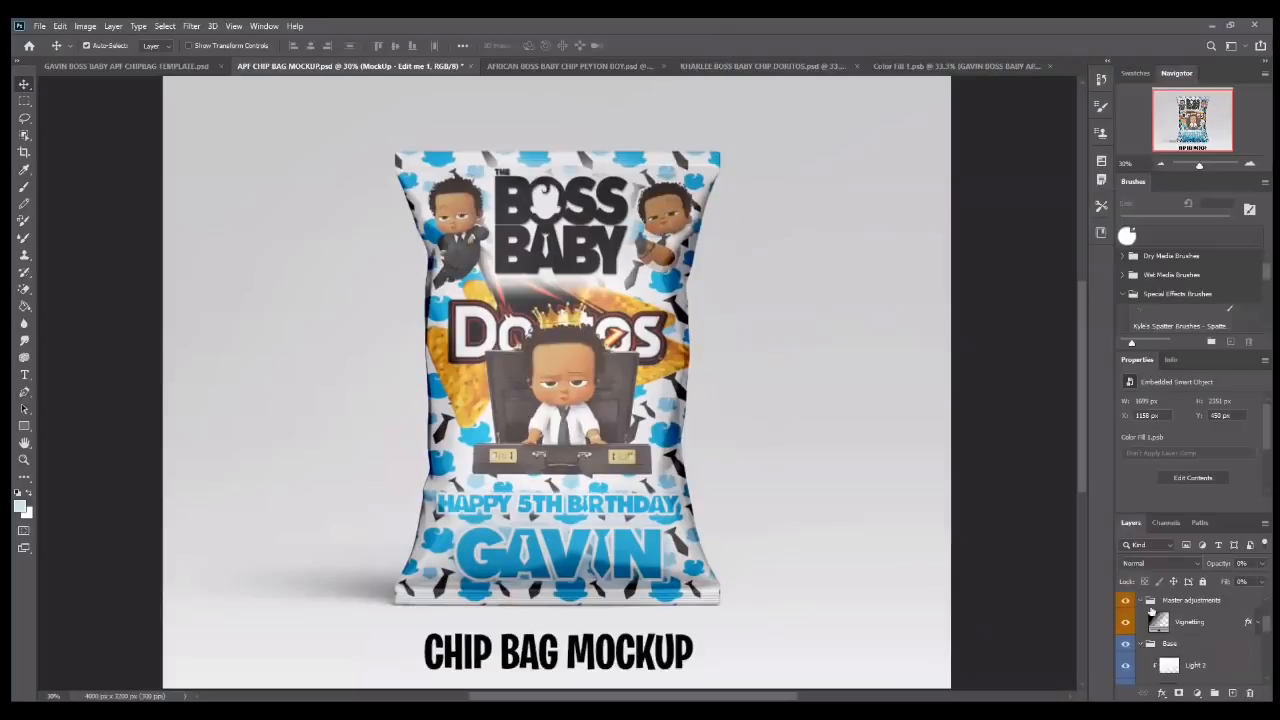
pyautogui.scroll(-5, 1158, 626)
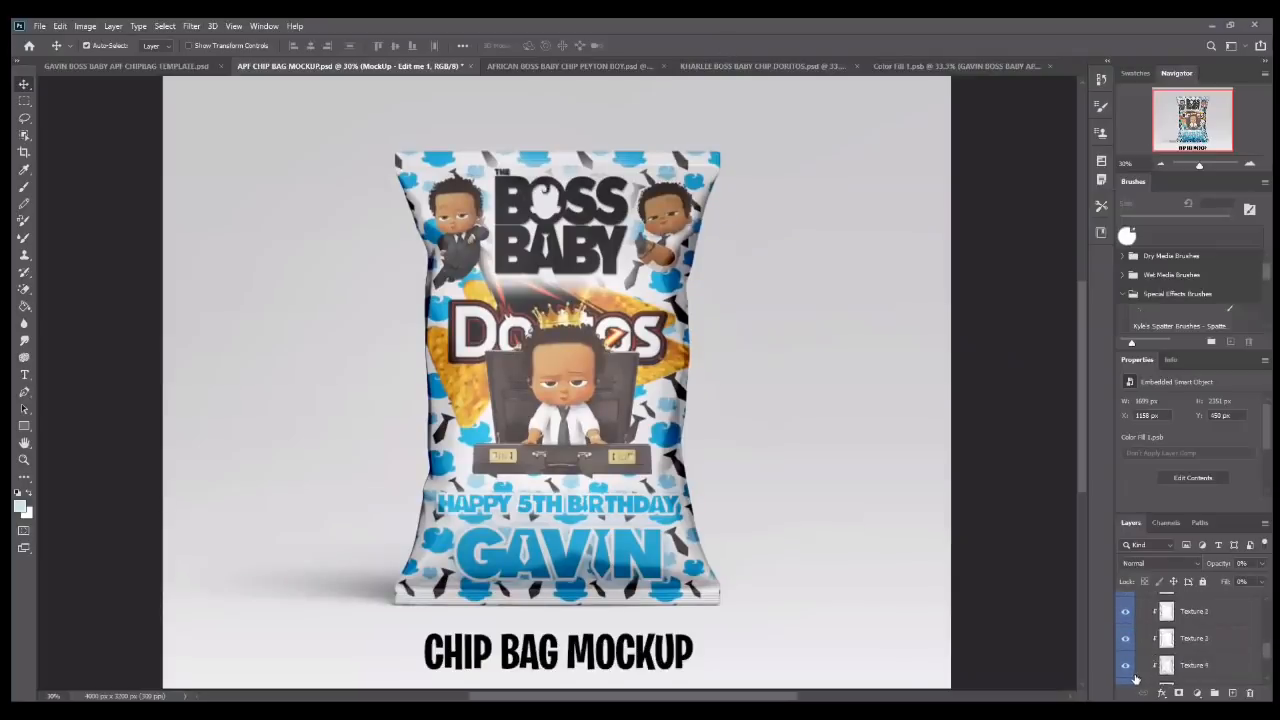
pyautogui.click(1126, 684)
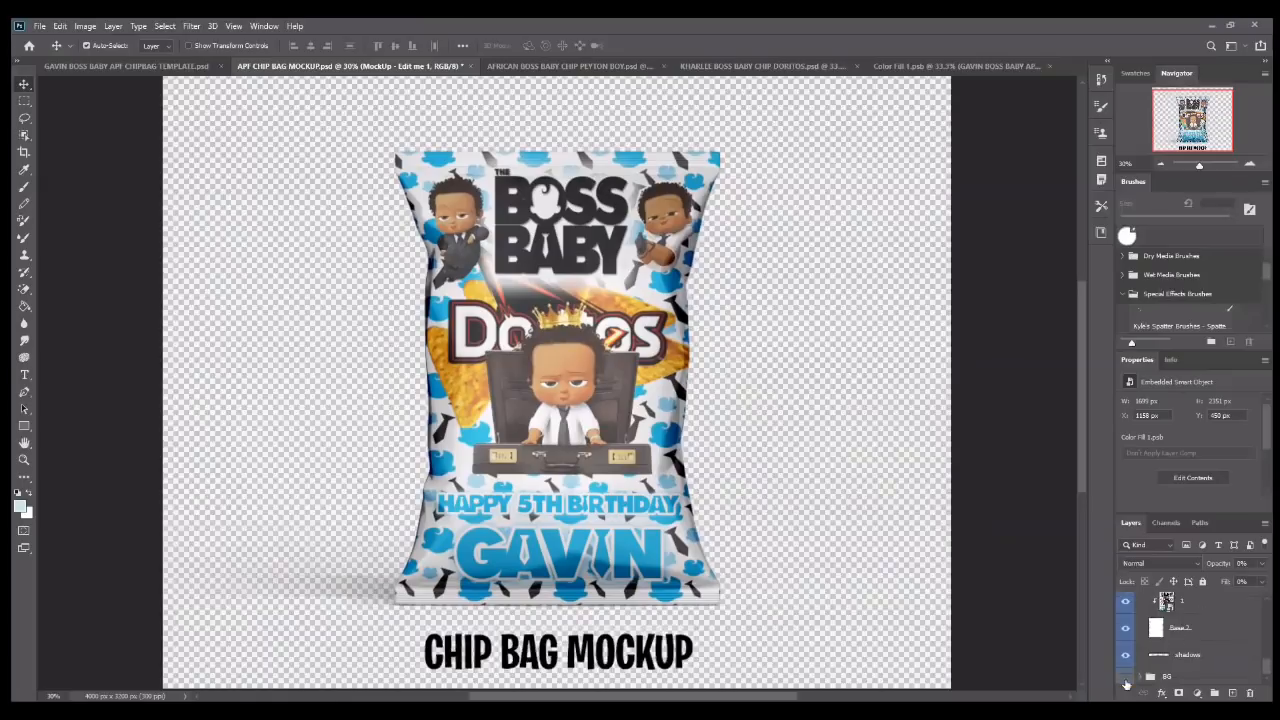
pyautogui.scroll(2, 1145, 634)
pyautogui.scroll(5, 1145, 634)
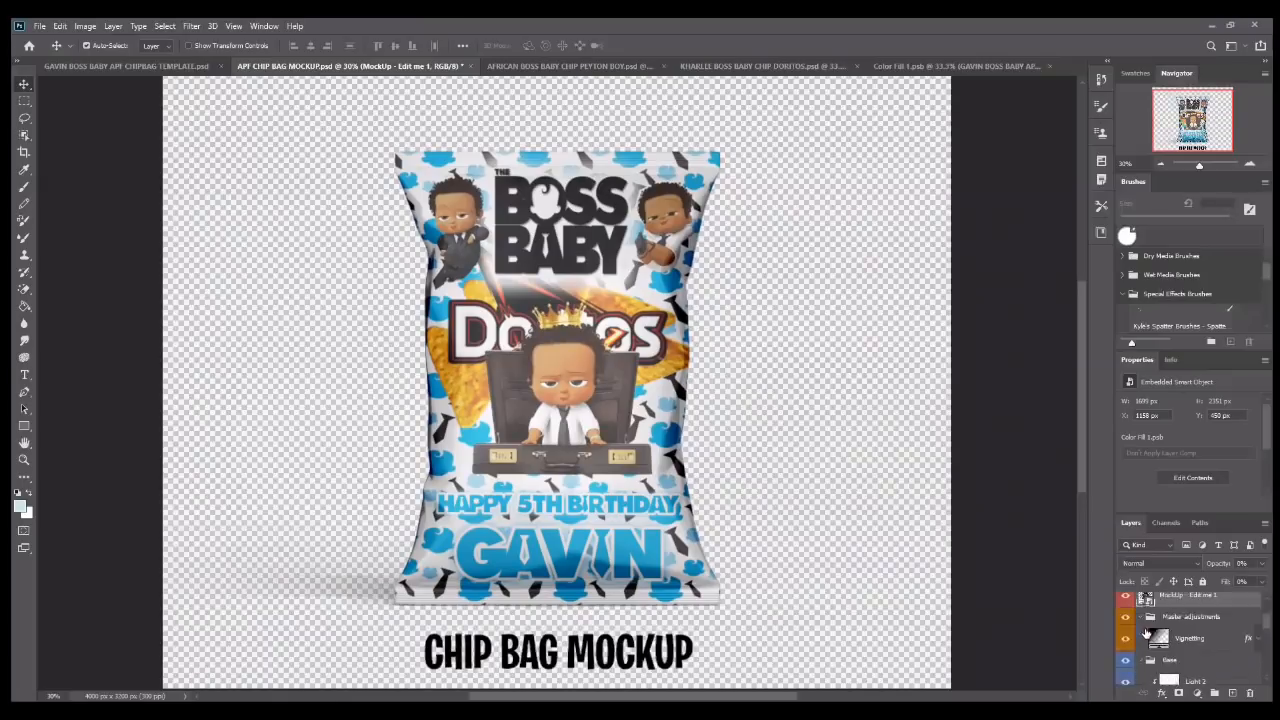
# - Hide the CHIP BAG MOCKUP text layer and save the bag's front as a large-file PNG, appending the child's first name to the file name
pyautogui.click(1127, 608)
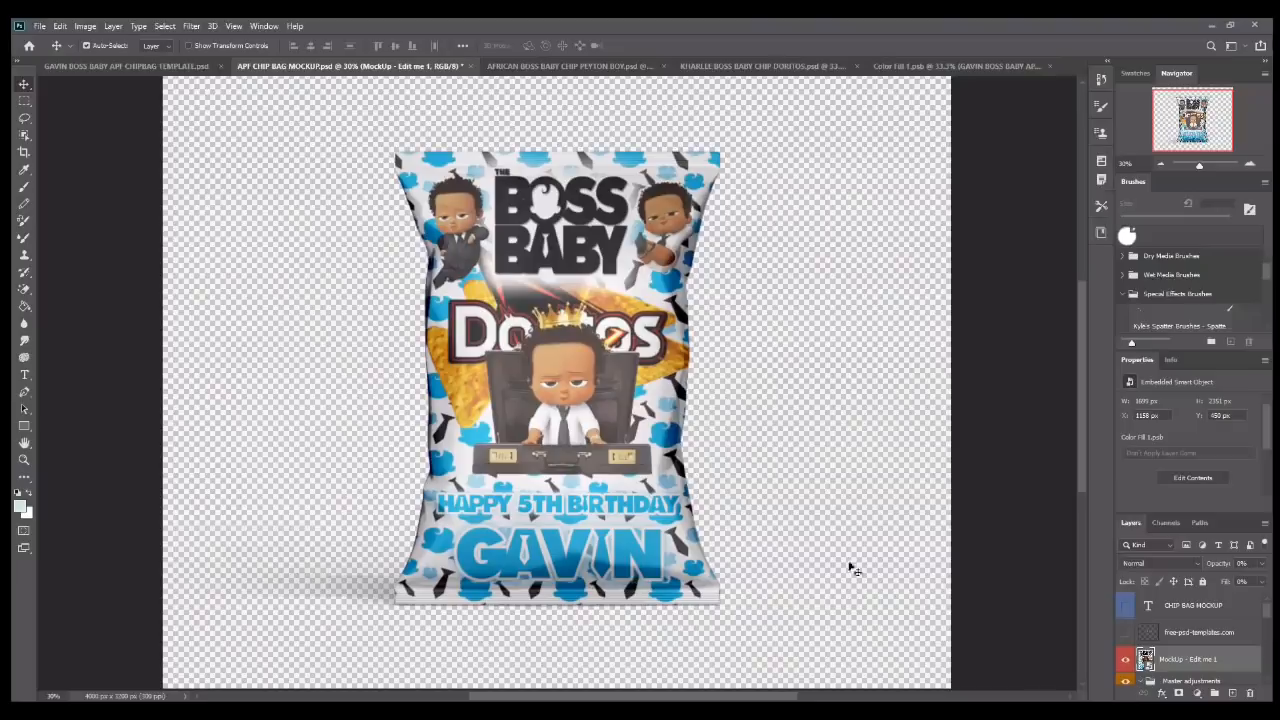
pyautogui.click(39, 26)
pyautogui.click(48, 173)
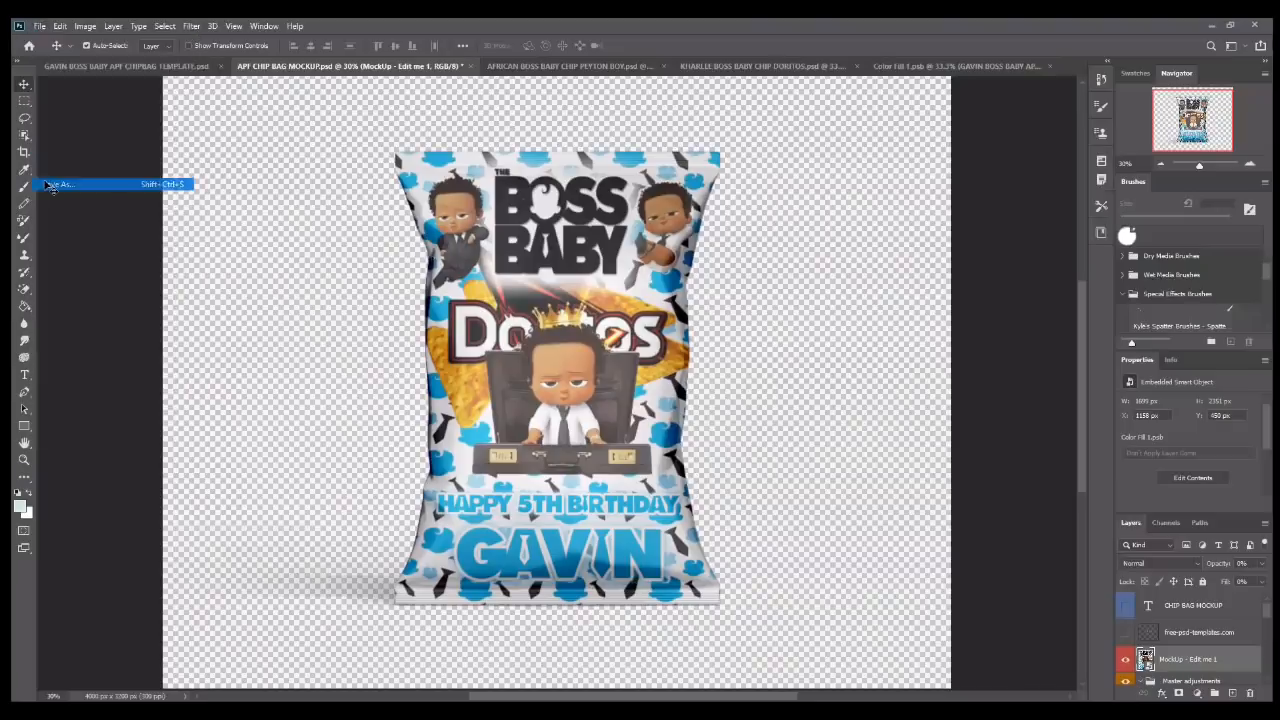
pyautogui.click(722, 480)
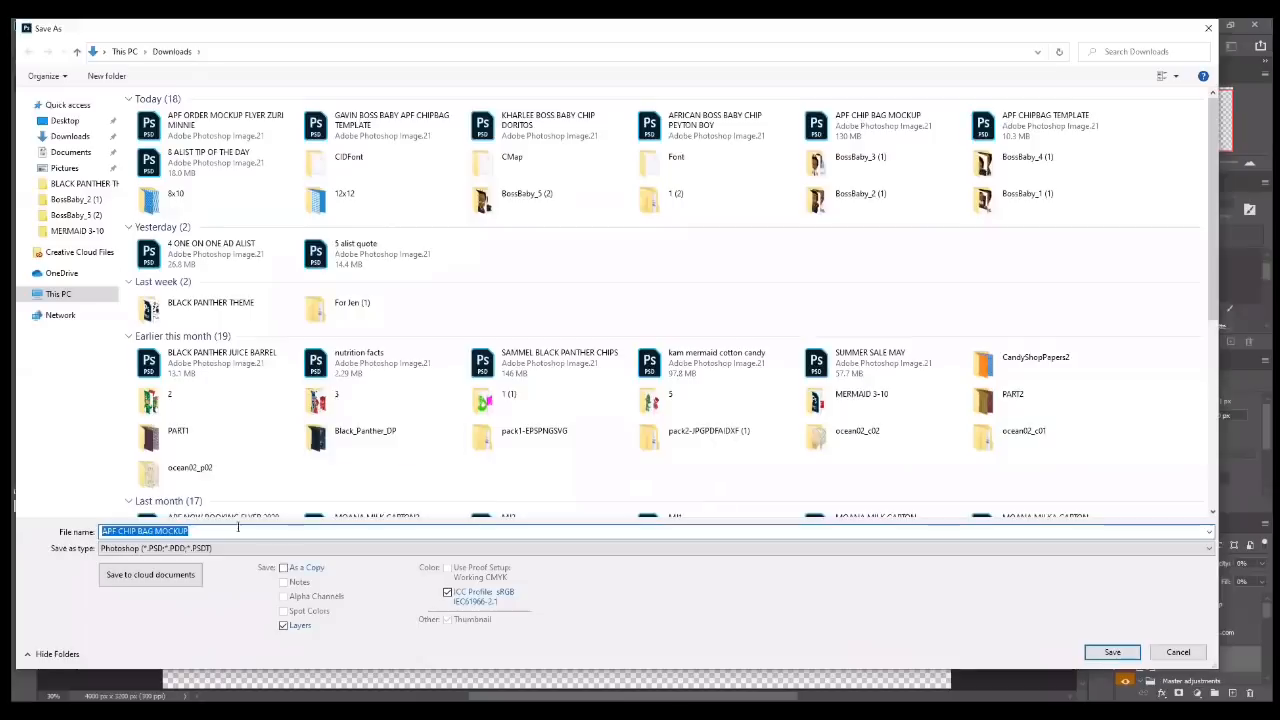
pyautogui.press('End')
pyautogui.write('G')
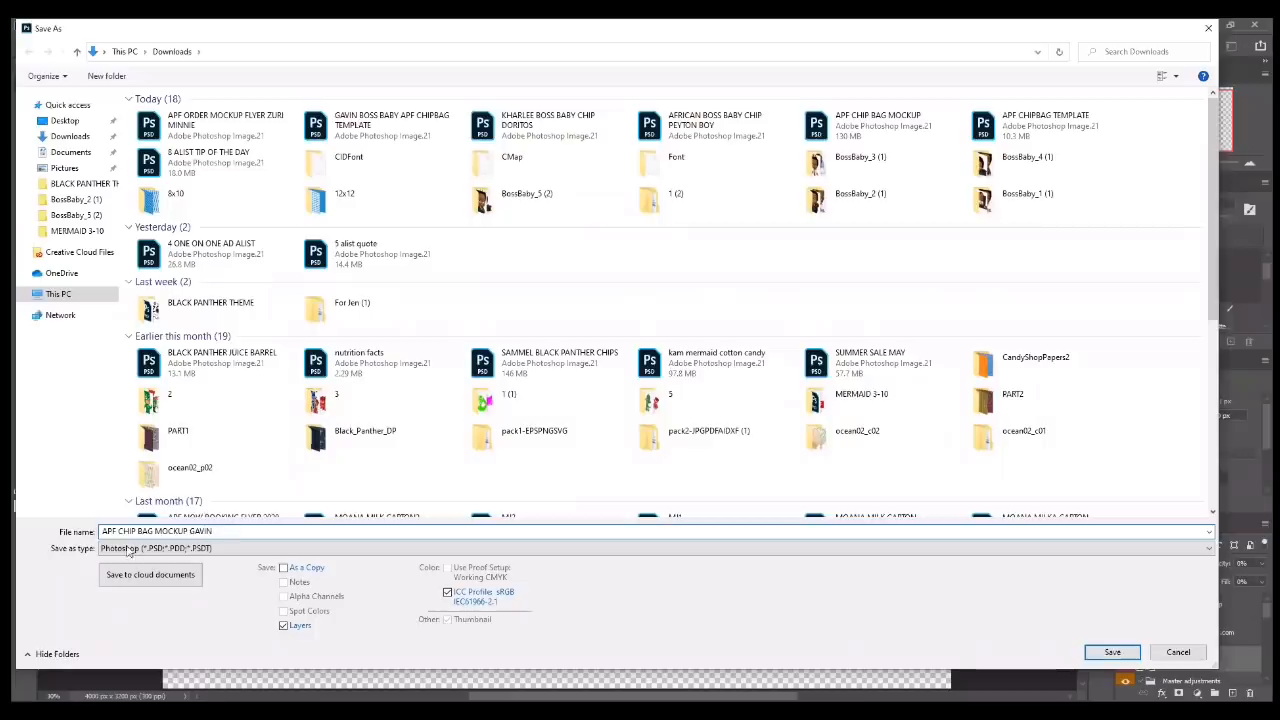
pyautogui.click(130, 548)
pyautogui.click(130, 462)
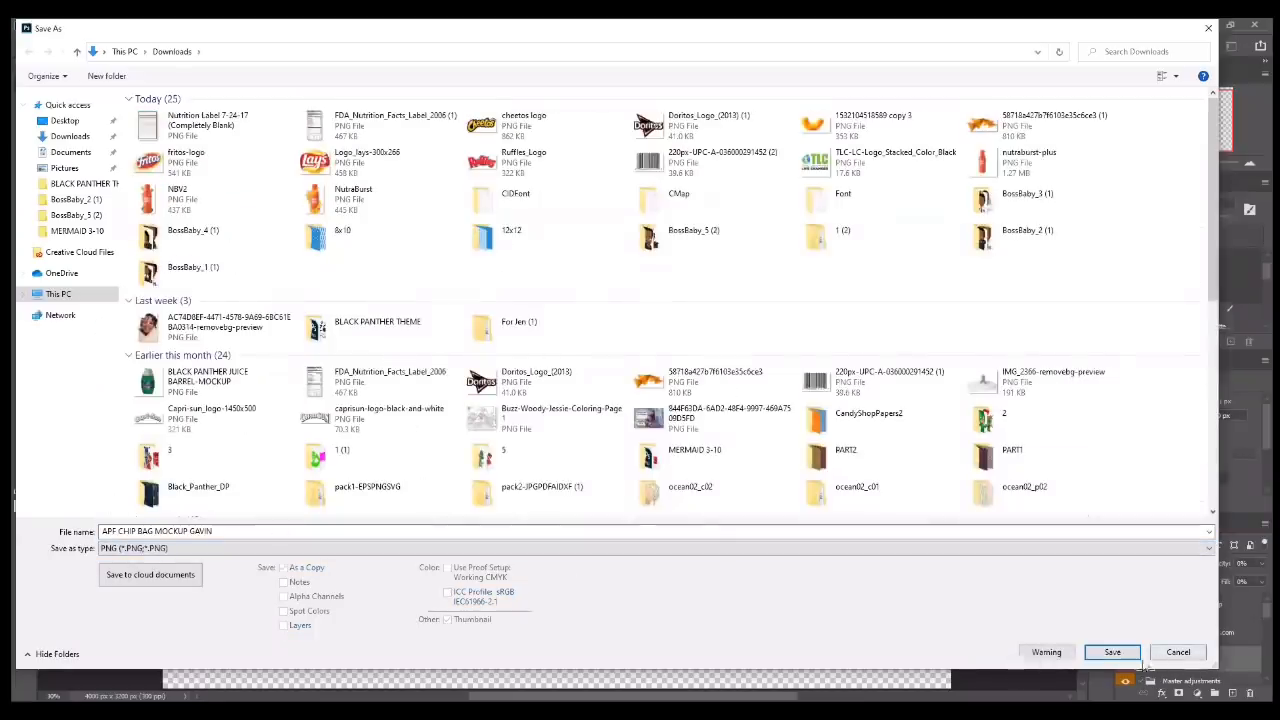
pyautogui.click(1112, 654)
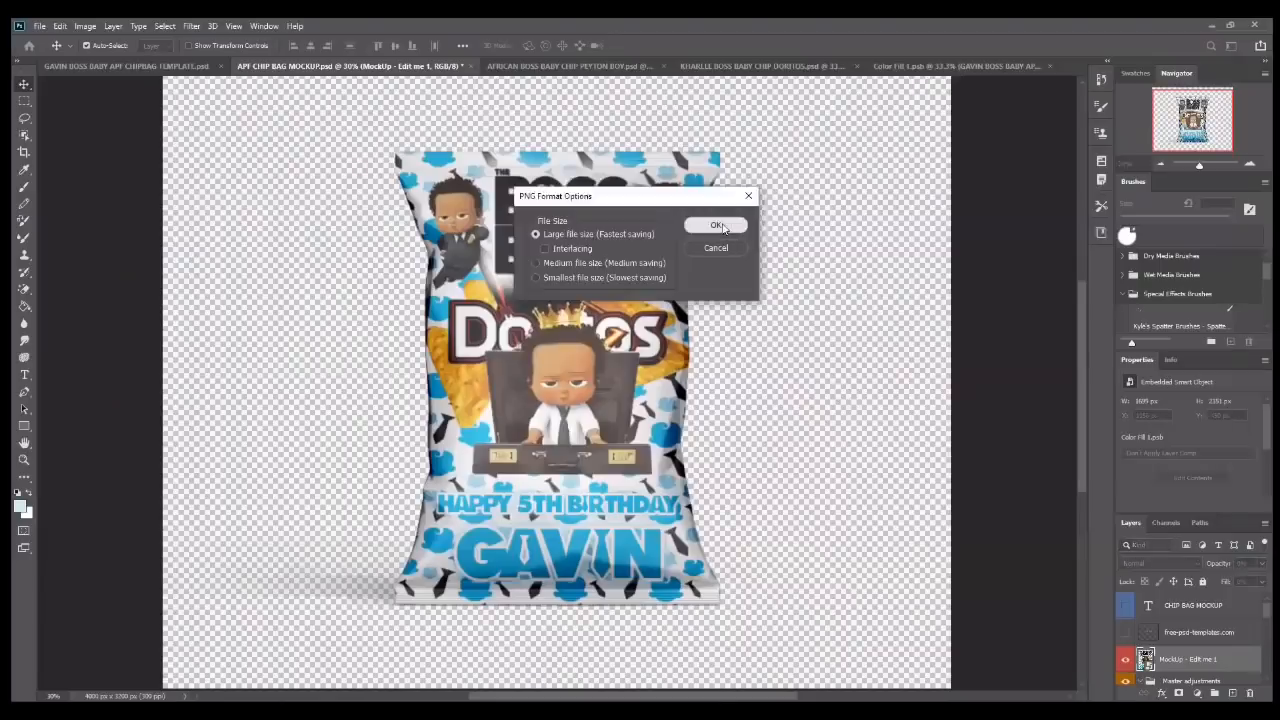
pyautogui.click(720, 227)
# - Duplicate the template layer in the smart object and shift both copies so the nutrition panel fills one half and the thank-you panel the other
pyautogui.click(957, 66)
pyautogui.rightClick(1192, 614)
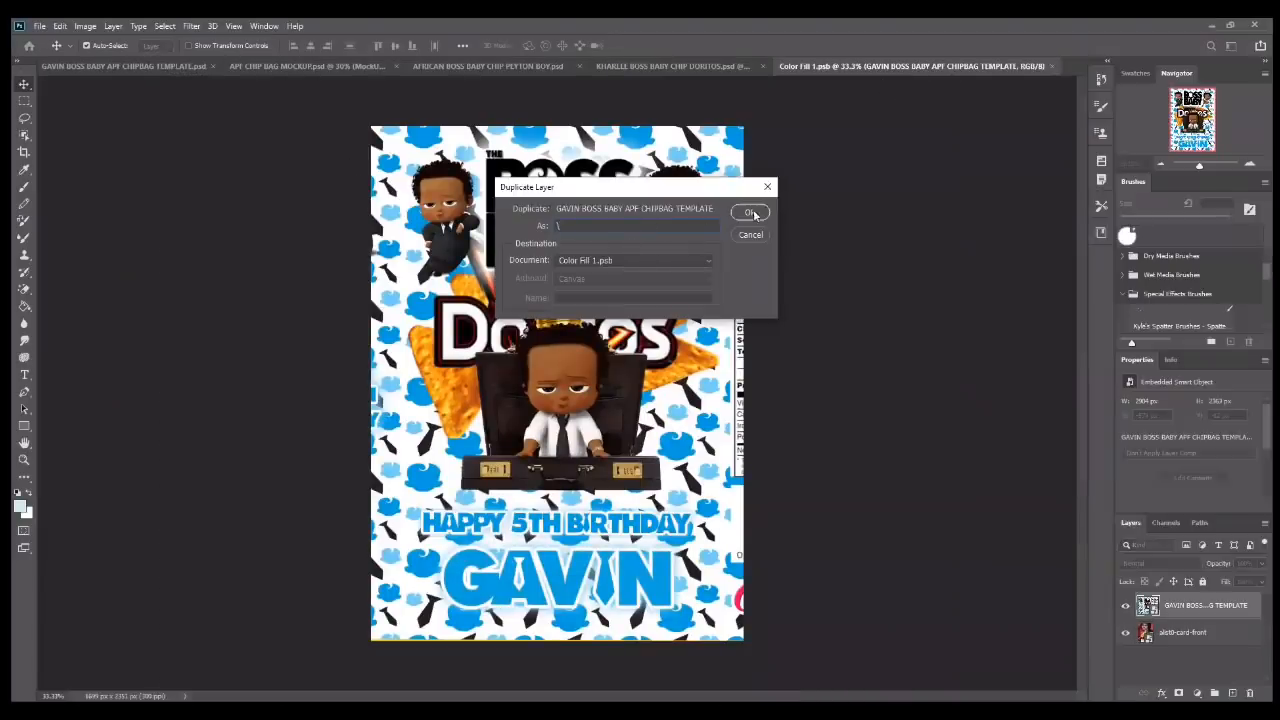
pyautogui.click(753, 213)
pyautogui.moveTo(570, 215); pyautogui.dragTo(877, 224)
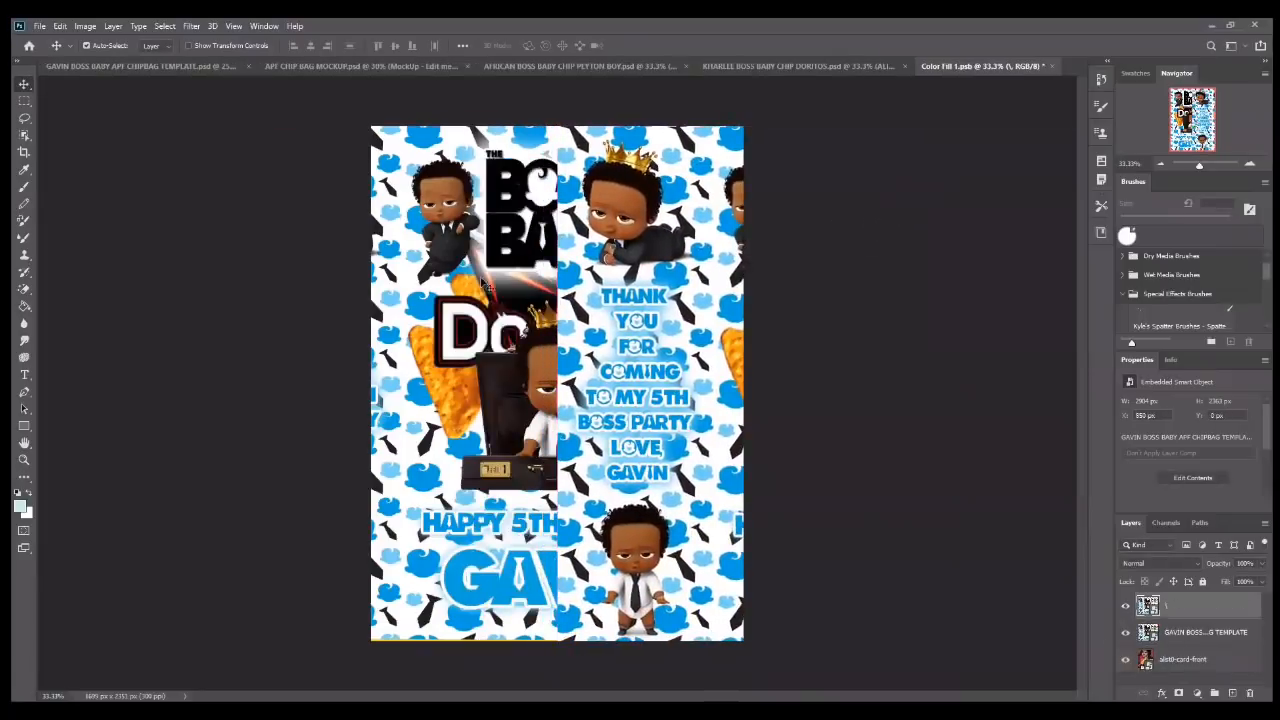
pyautogui.rightClick(486, 283)
pyautogui.click(504, 289)
pyautogui.moveTo(504, 289); pyautogui.dragTo(177, 281)
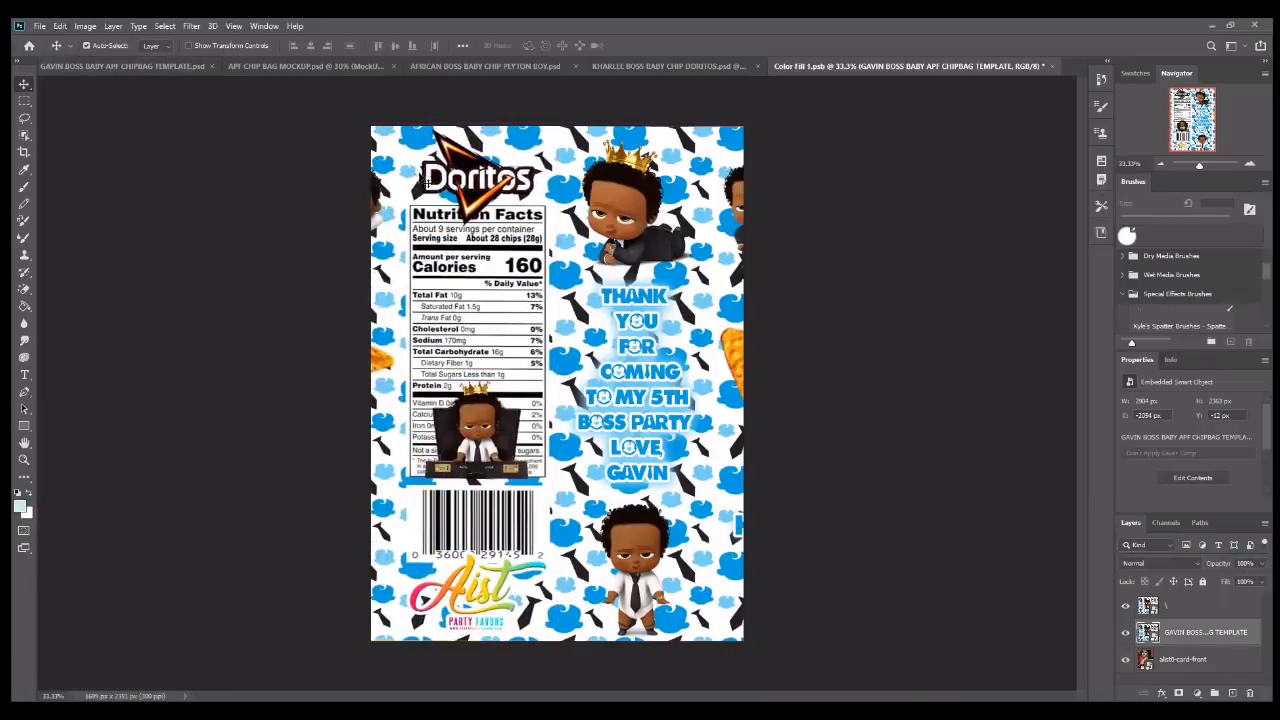
# - Save the back-panel artwork in the smart object and check the bag's back in the mockup document
pyautogui.click(38, 26)
pyautogui.click(58, 171)
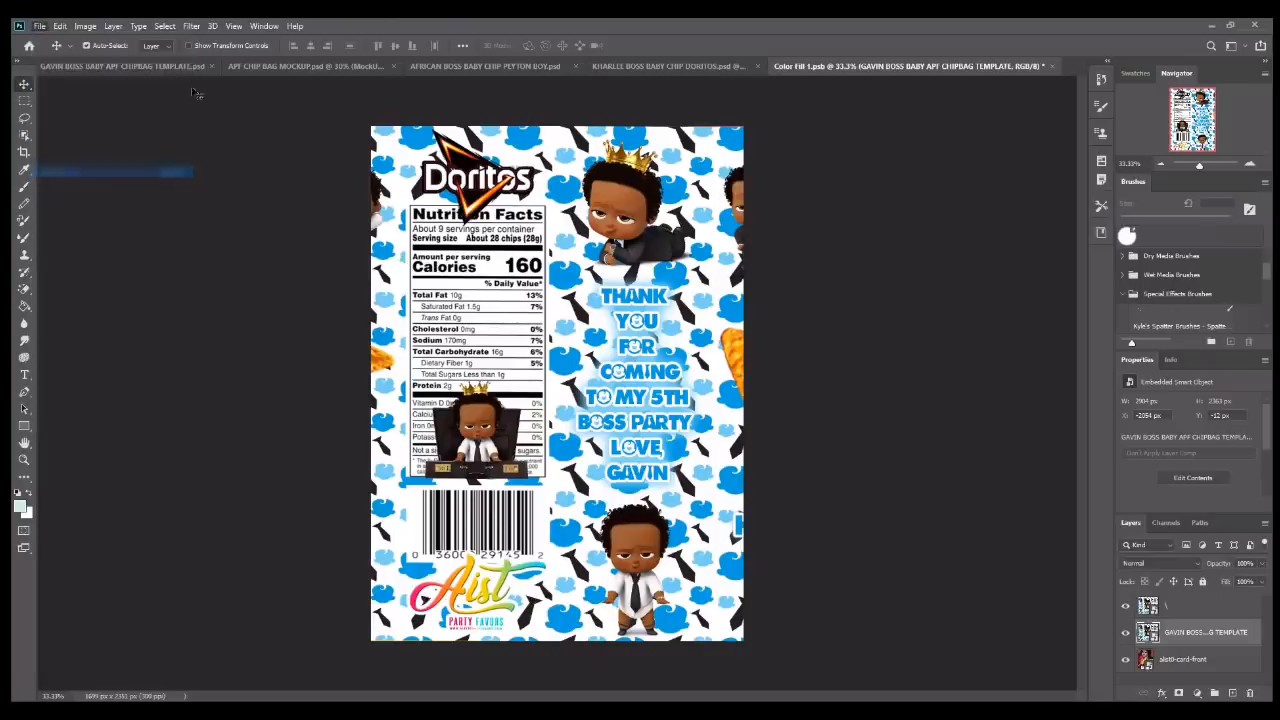
pyautogui.click(240, 67)
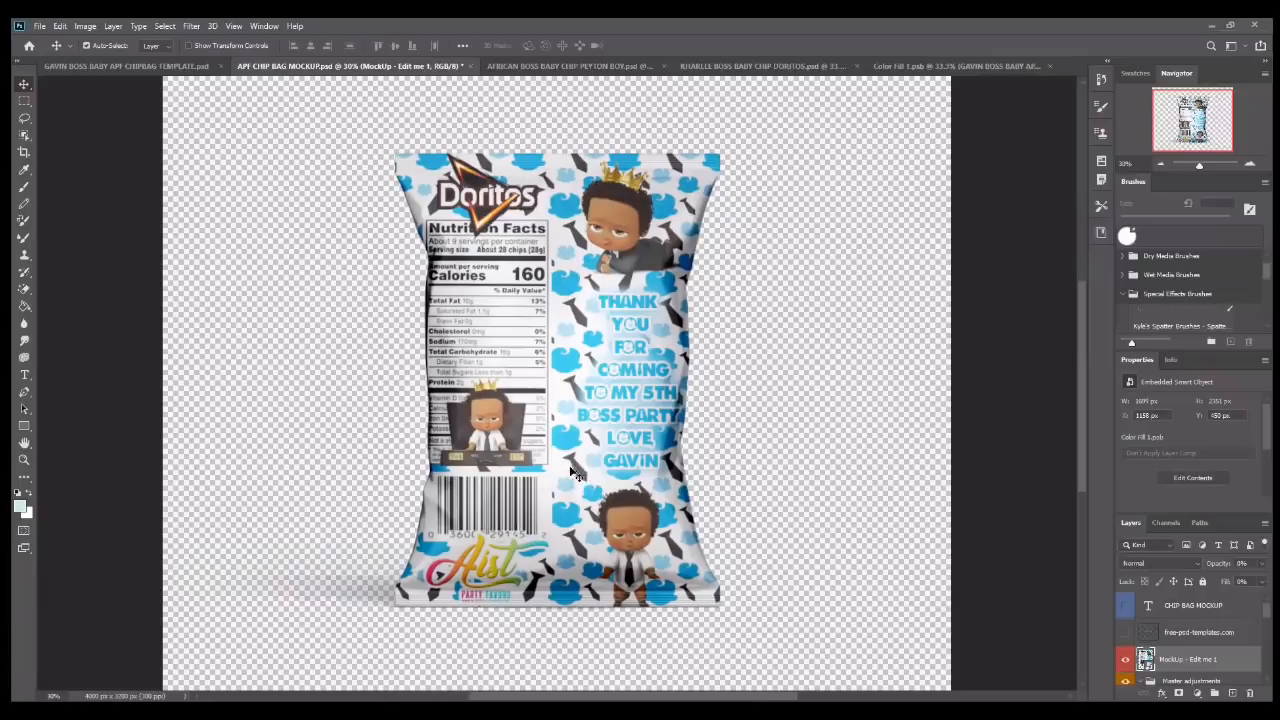
# - Save the bag's back as a PNG, appending the child's first name and BACK to the file name APF CHIP BAG MOCKUP
pyautogui.click(40, 26)
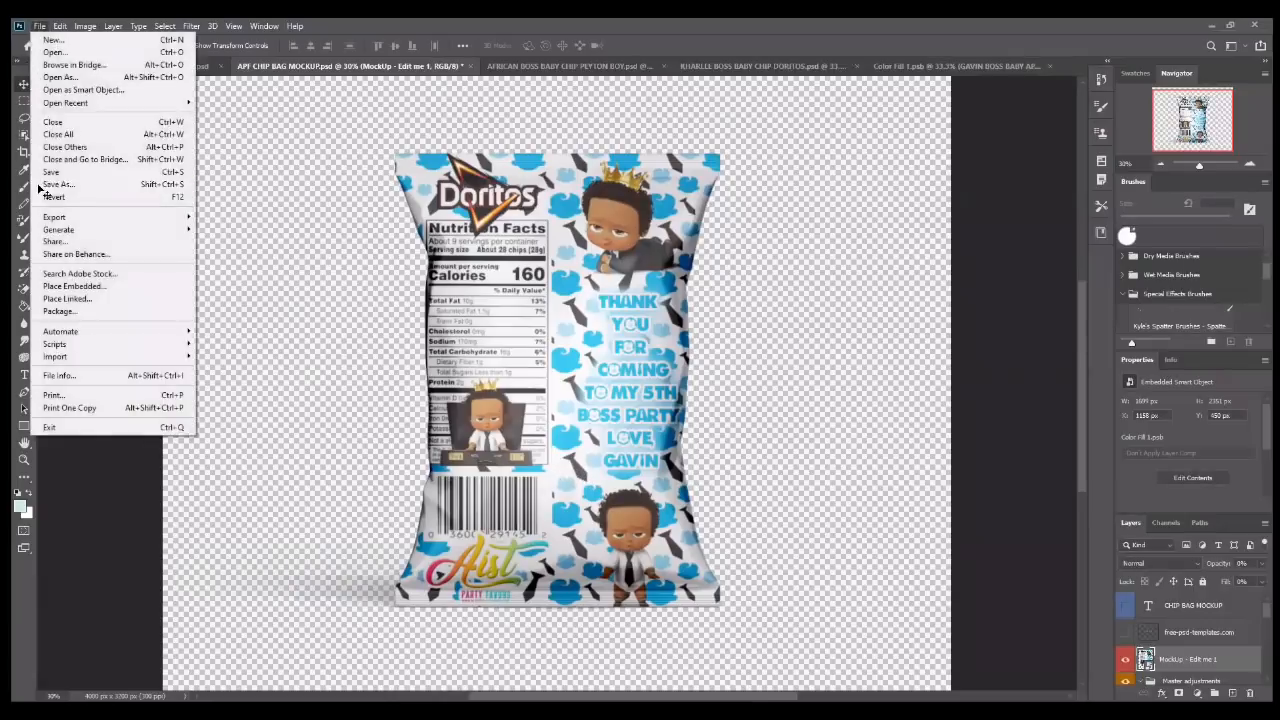
pyautogui.click(55, 188)
pyautogui.click(722, 480)
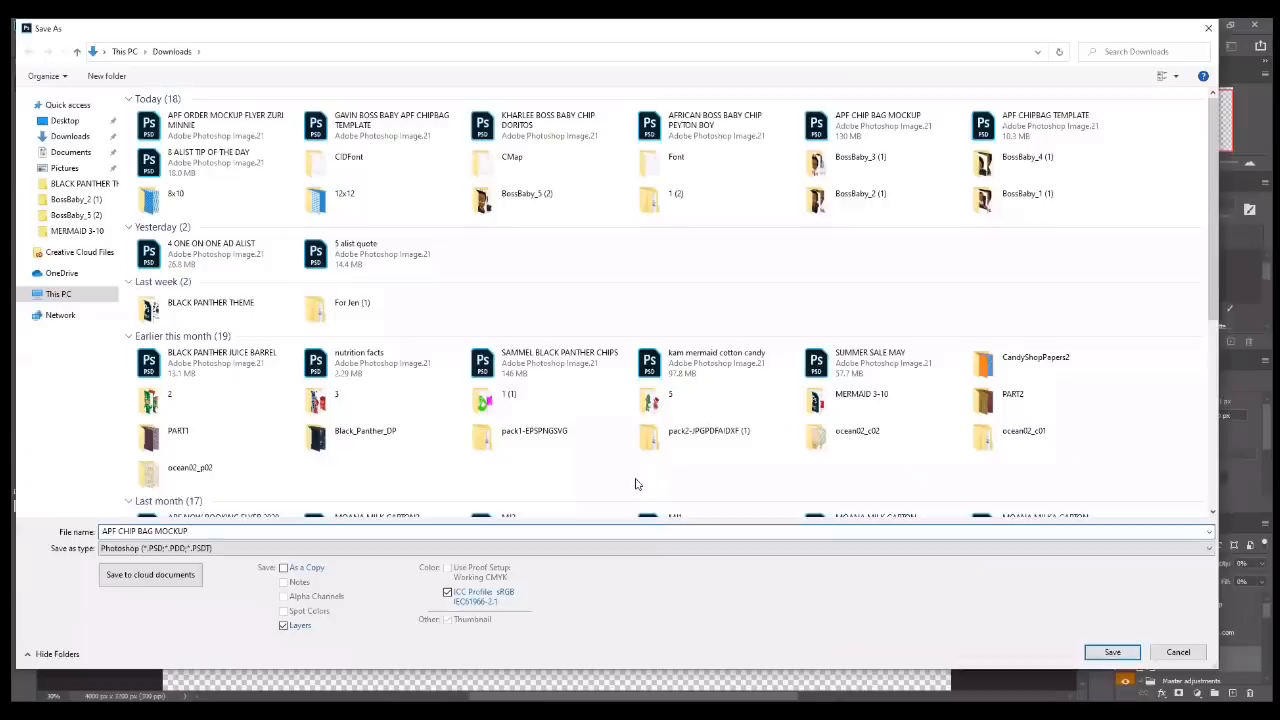
pyautogui.write('GAVIN BACK')
pyautogui.click(155, 548)
pyautogui.click(150, 500)
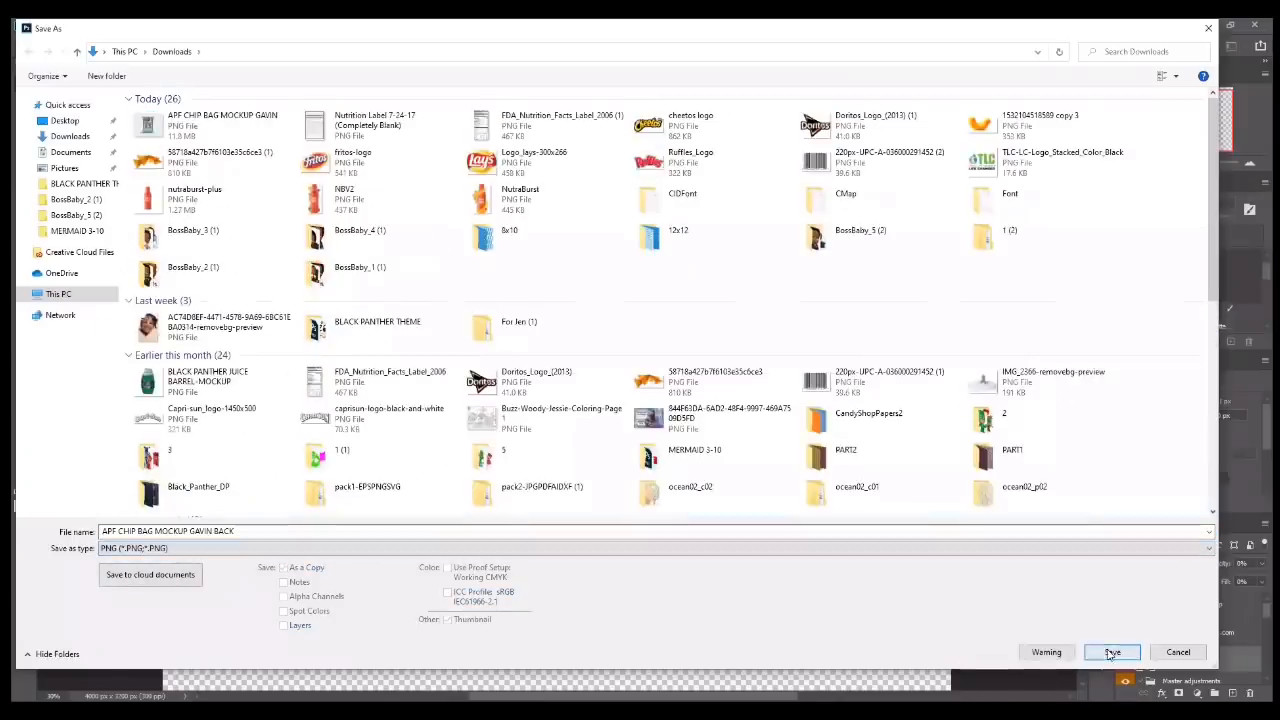
pyautogui.press('Return')
pyautogui.click(720, 220)
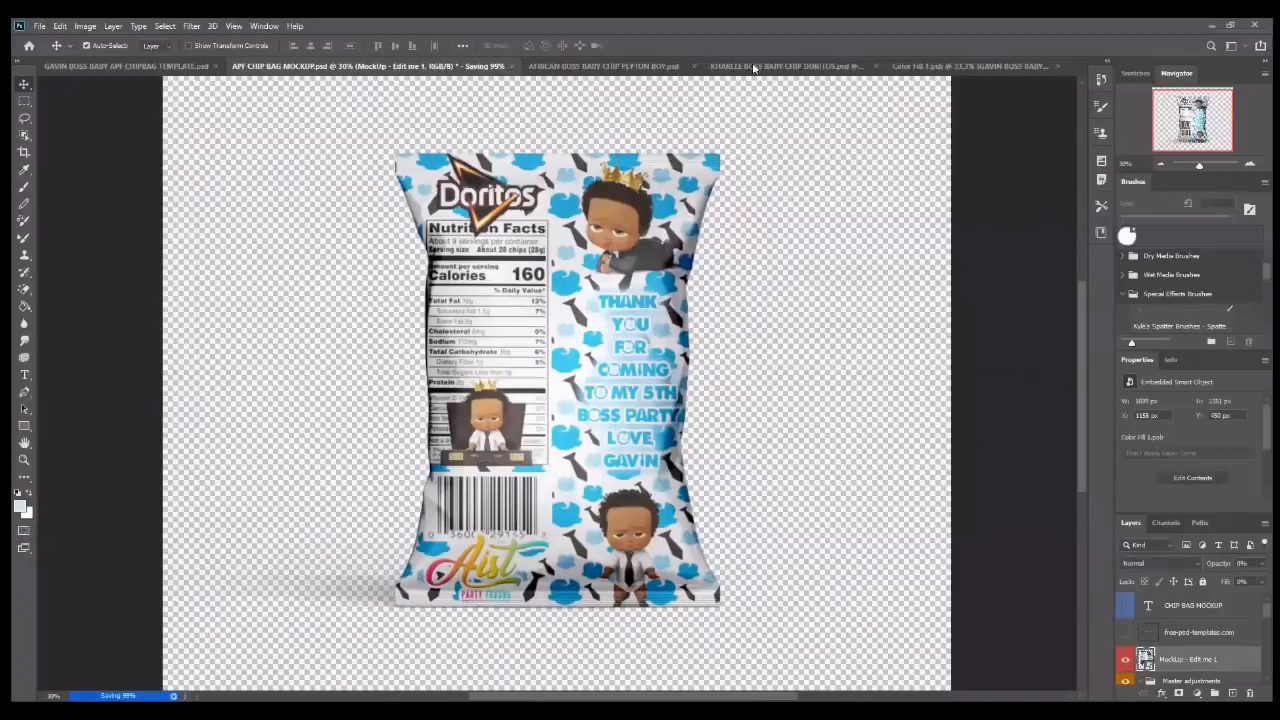
pyautogui.scroll(2, 603, 88)
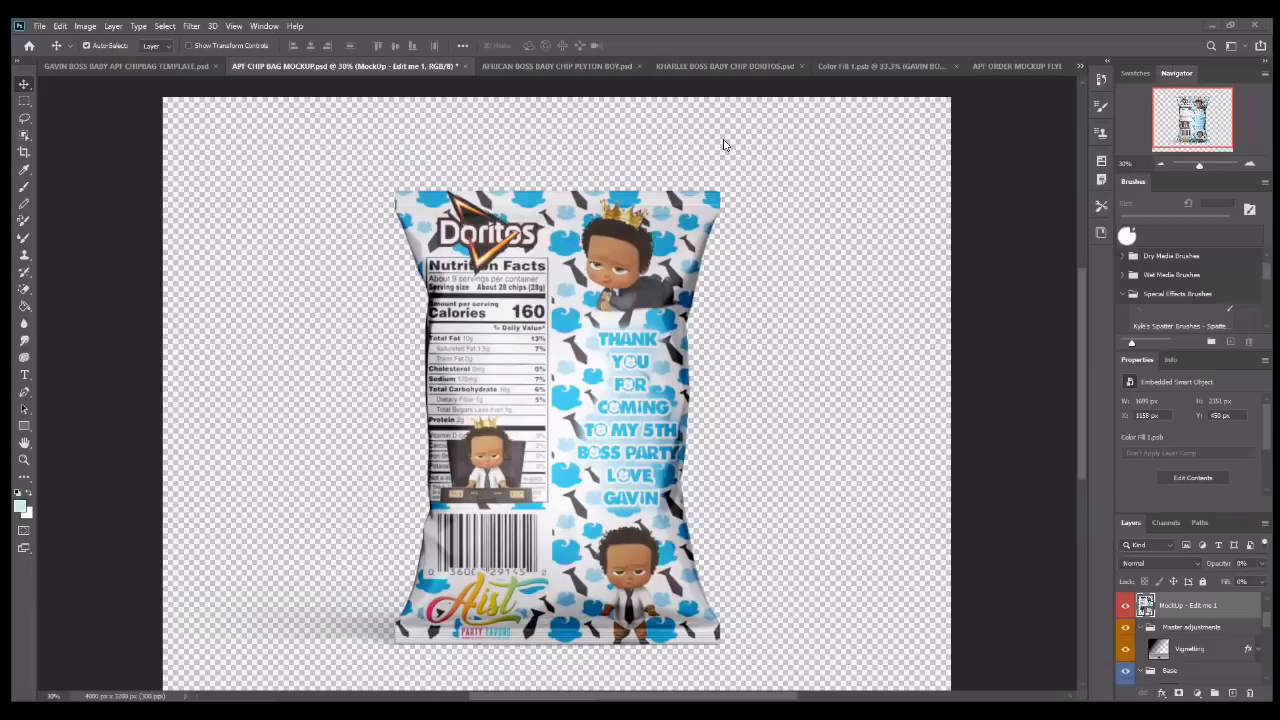
# - Embed the back mockup PNG in the order flyer document, scale it to about 63.5% and position it slightly right of centre
pyautogui.click(1020, 66)
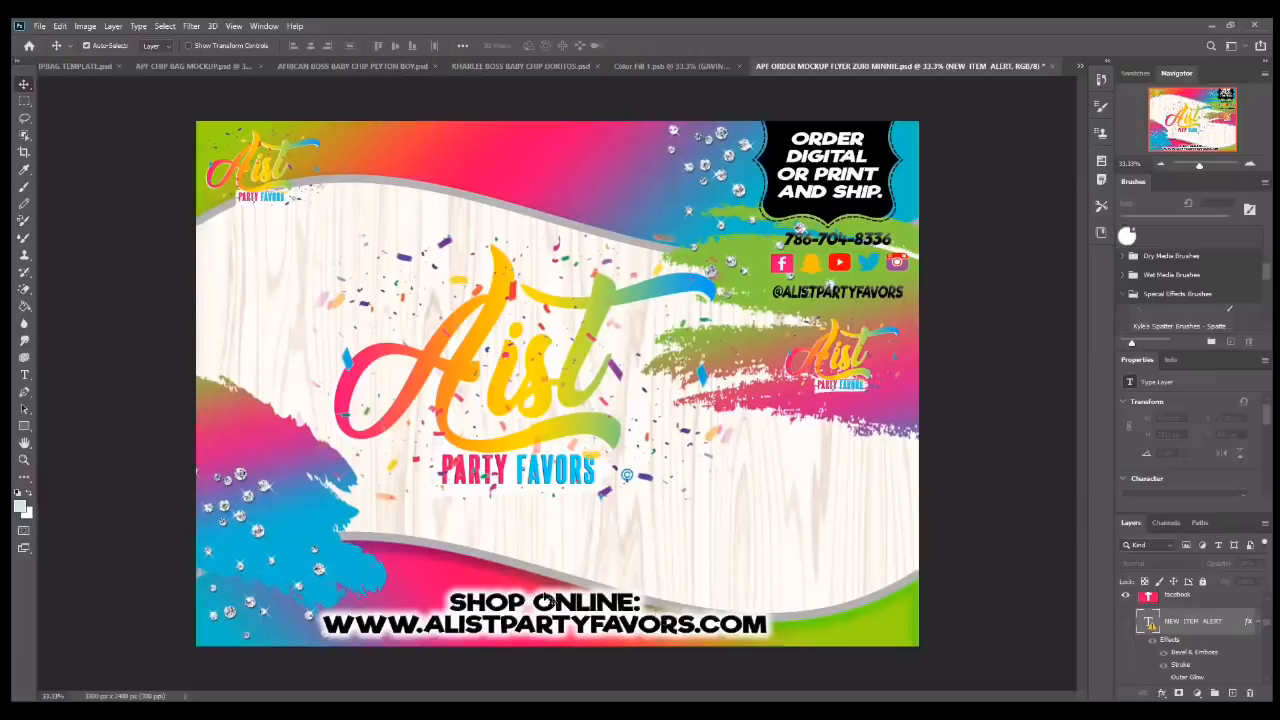
pyautogui.click(39, 27)
pyautogui.click(105, 290)
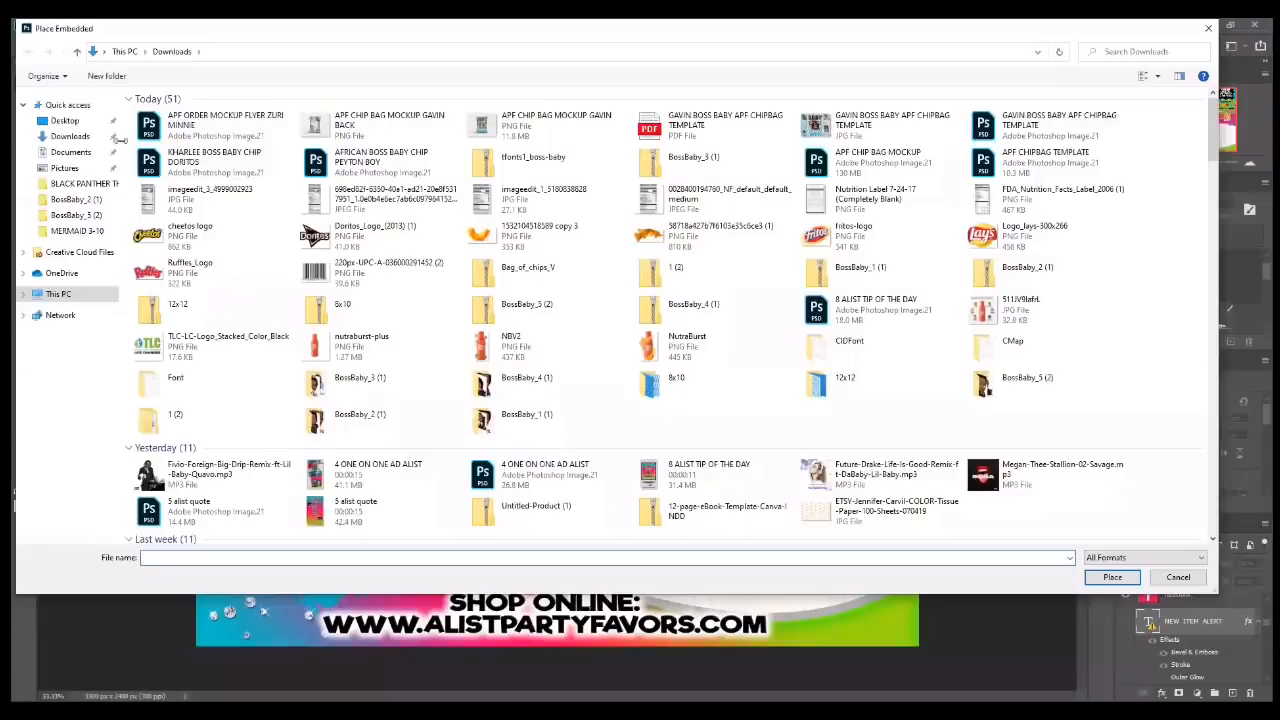
pyautogui.doubleClick(380, 125)
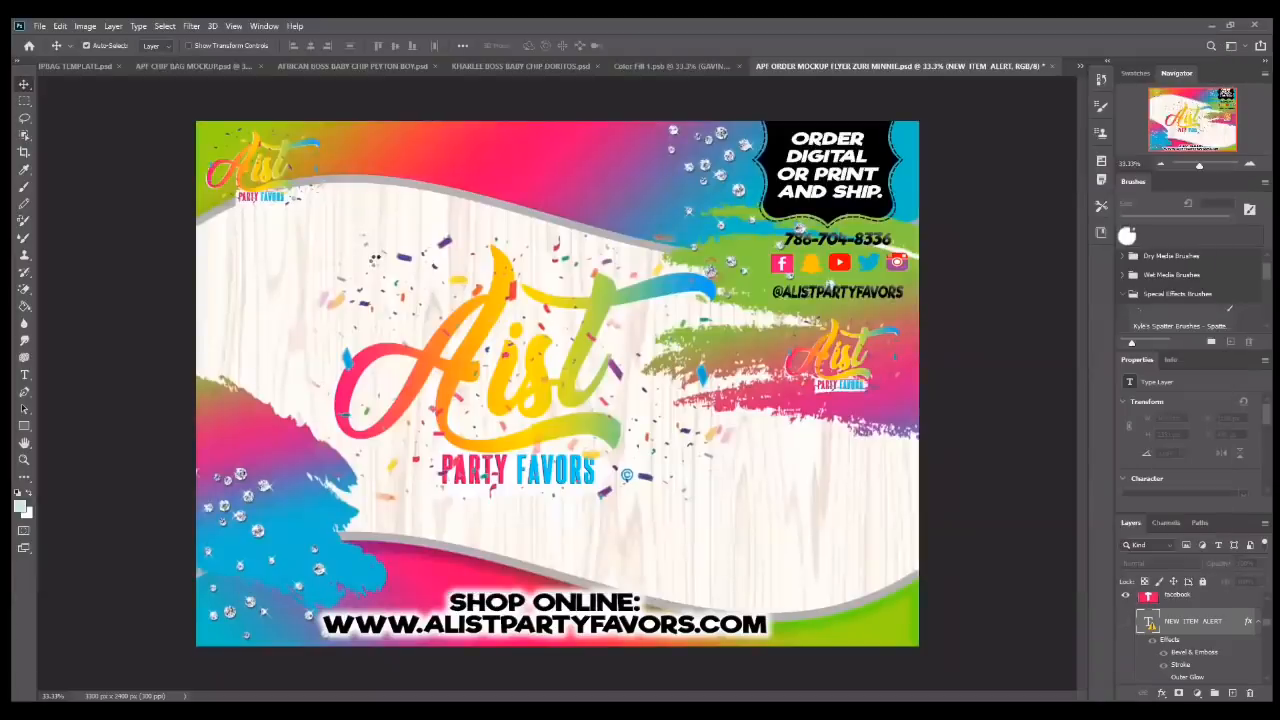
pyautogui.moveTo(566, 330); pyautogui.dragTo(600, 330)
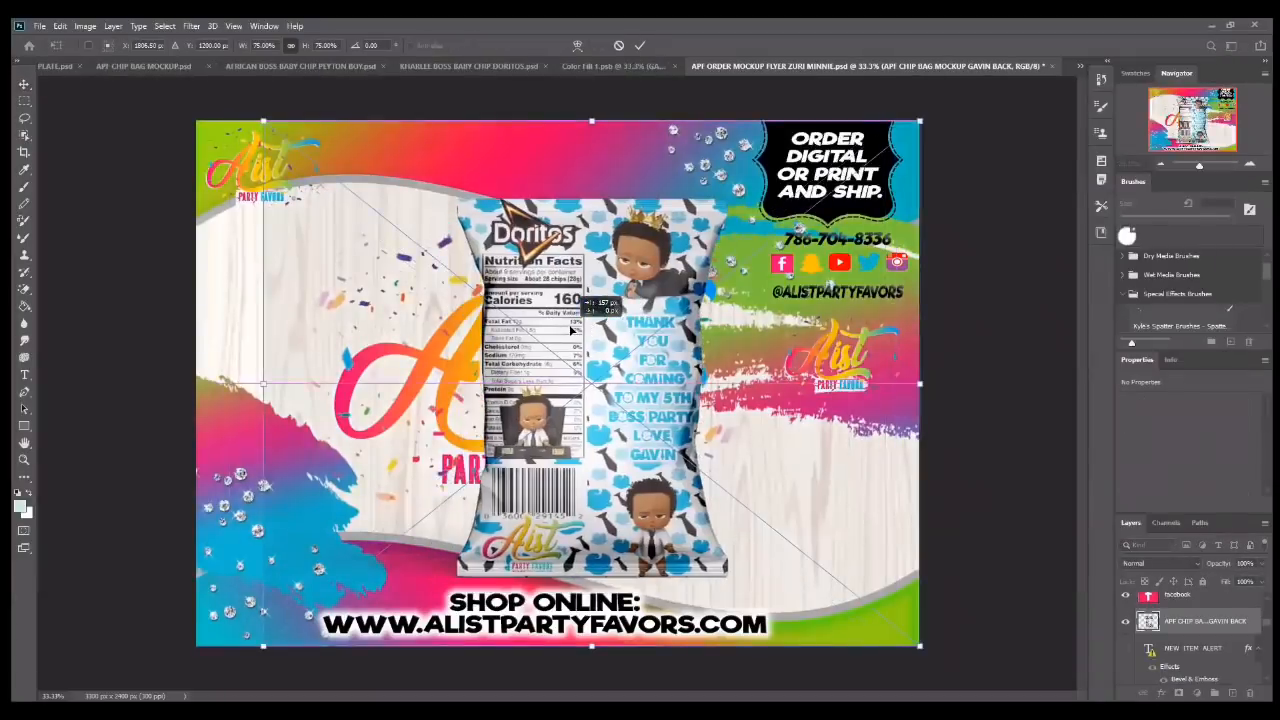
pyautogui.moveTo(262, 118); pyautogui.dragTo(364, 203)
pyautogui.moveTo(620, 371); pyautogui.dragTo(609, 326)
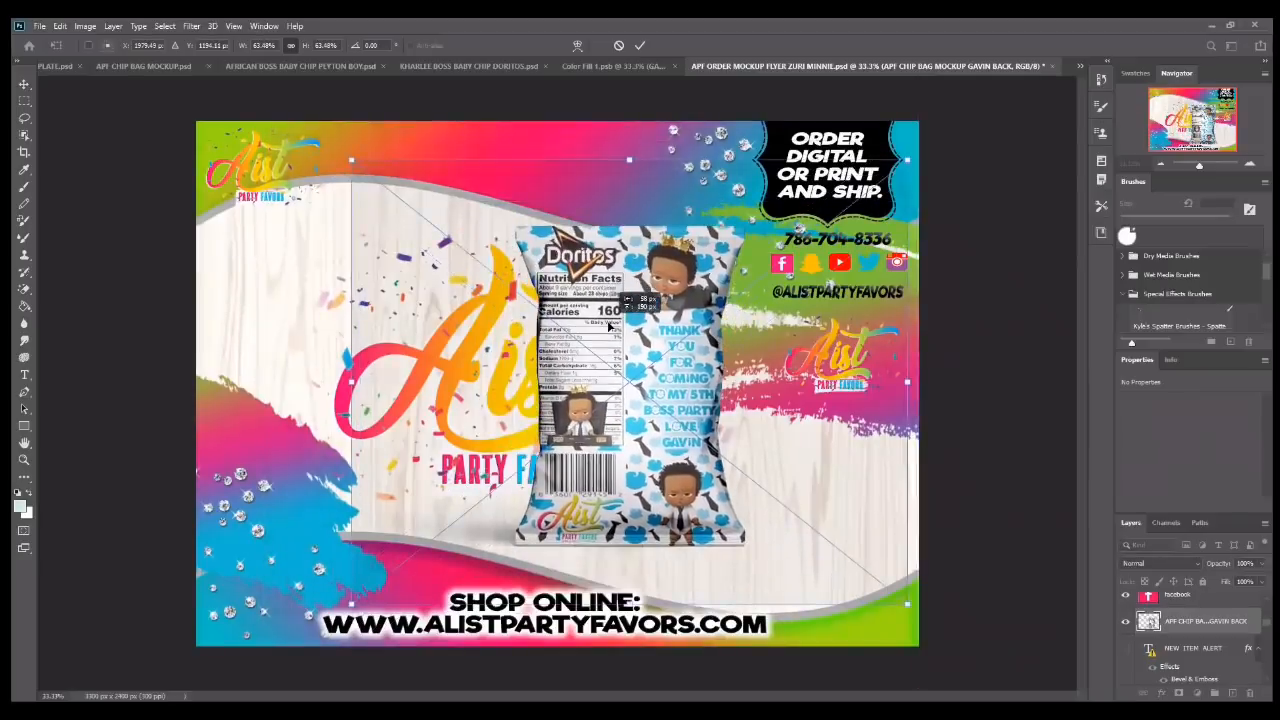
pyautogui.press('Return')
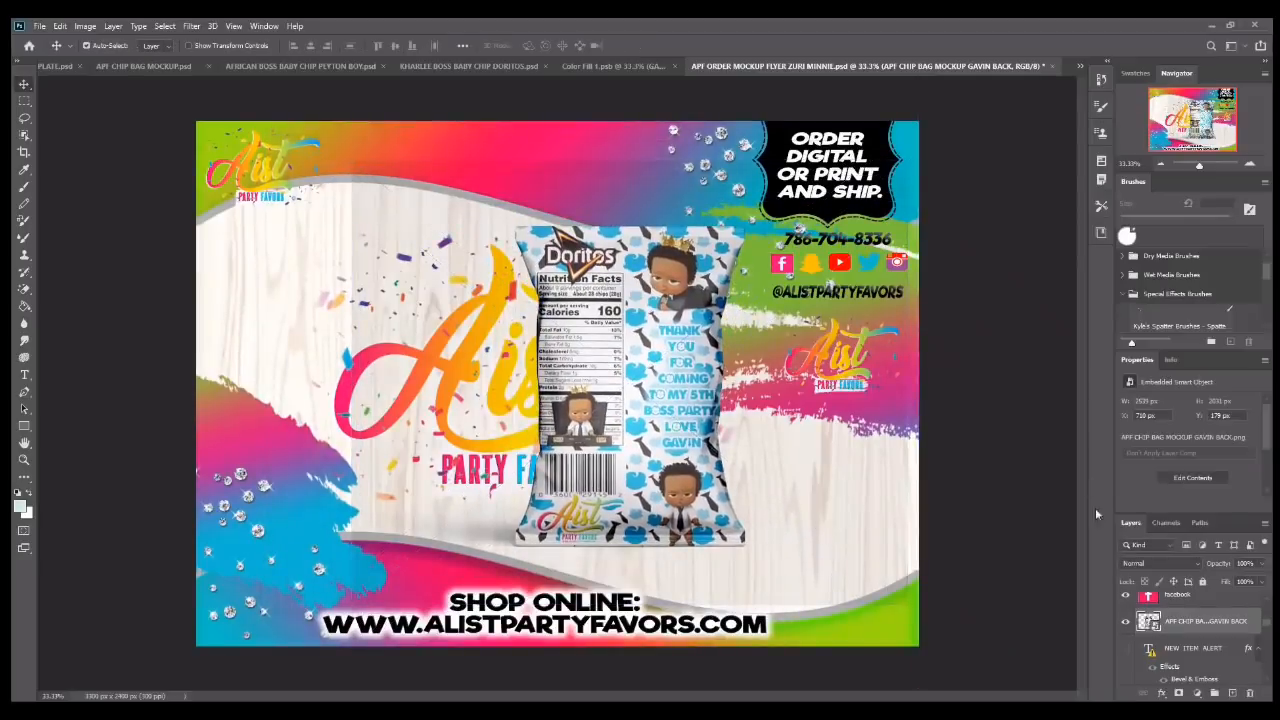
# - Rasterize the placed back bag layer and erase the faint haze around the bag with the Magic Eraser
pyautogui.click(23, 291)
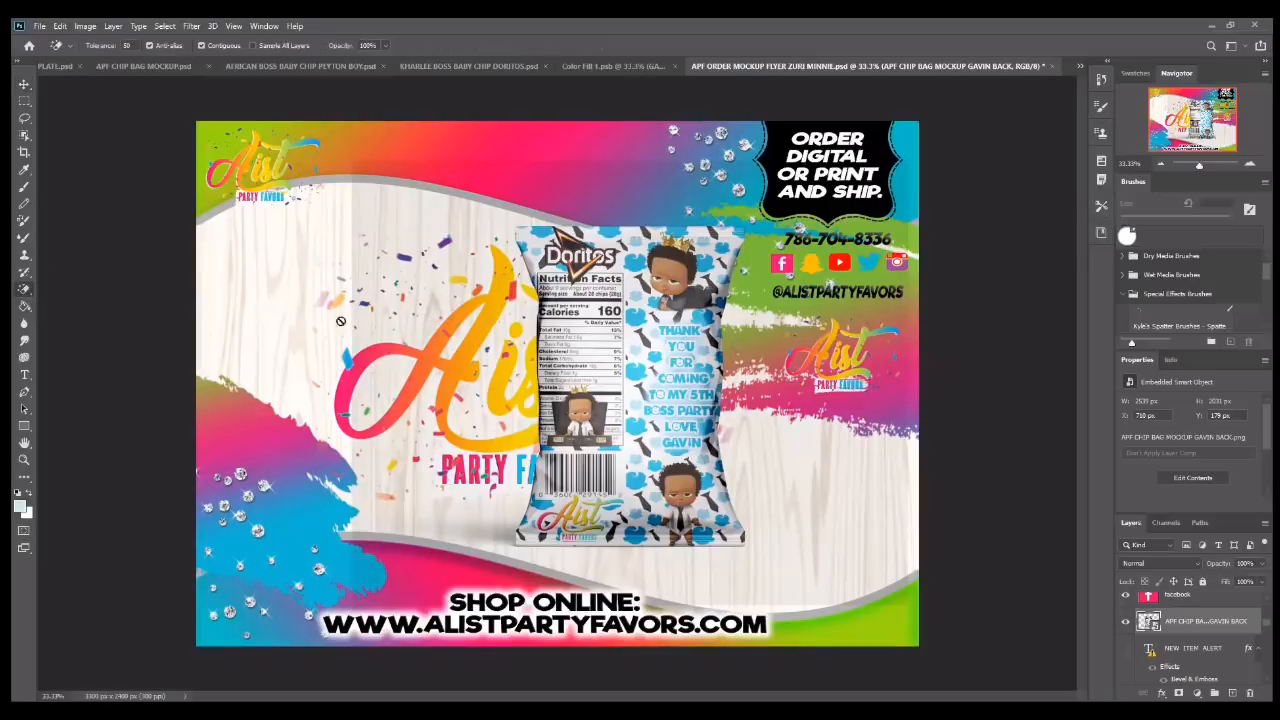
pyautogui.click(606, 284)
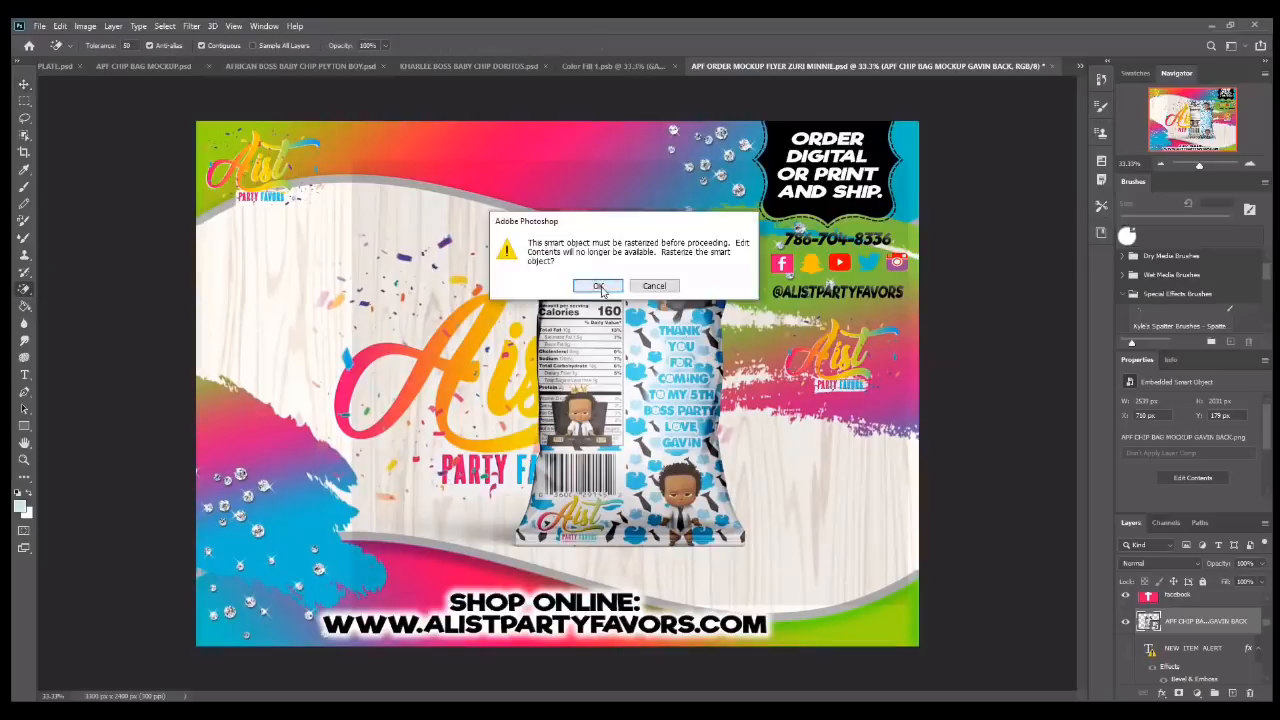
pyautogui.press('Return')
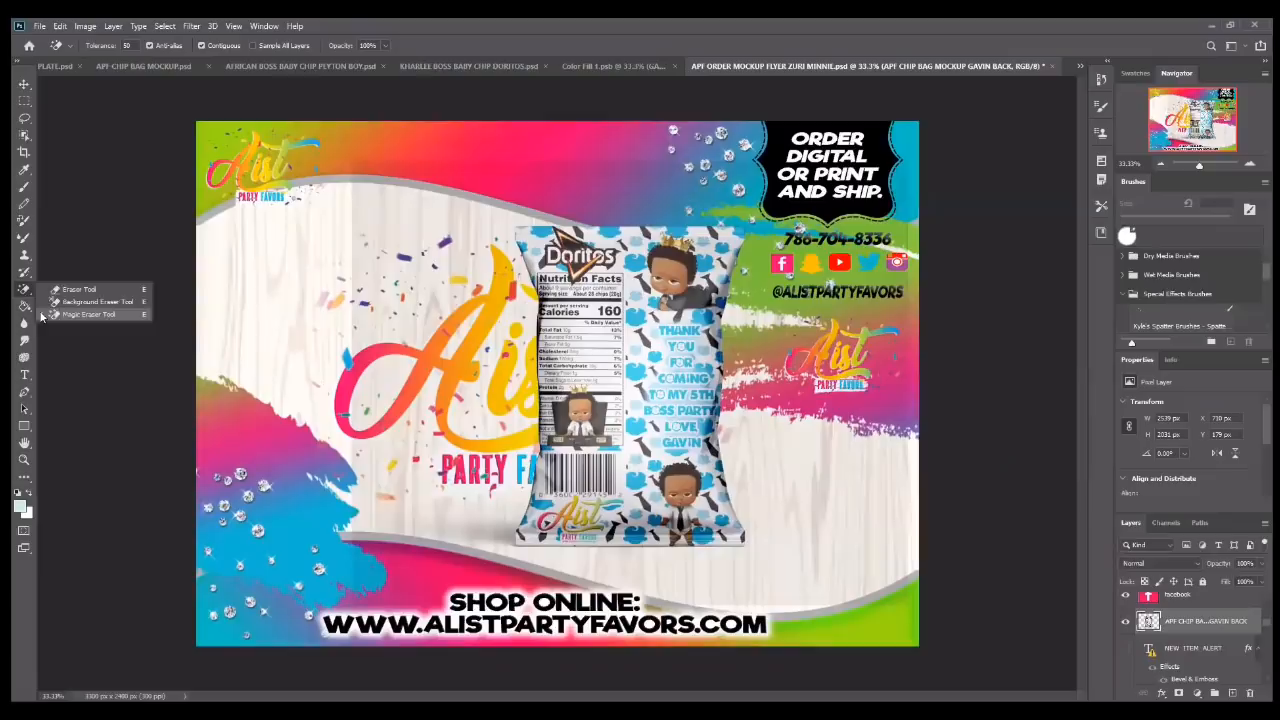
pyautogui.click(383, 232)
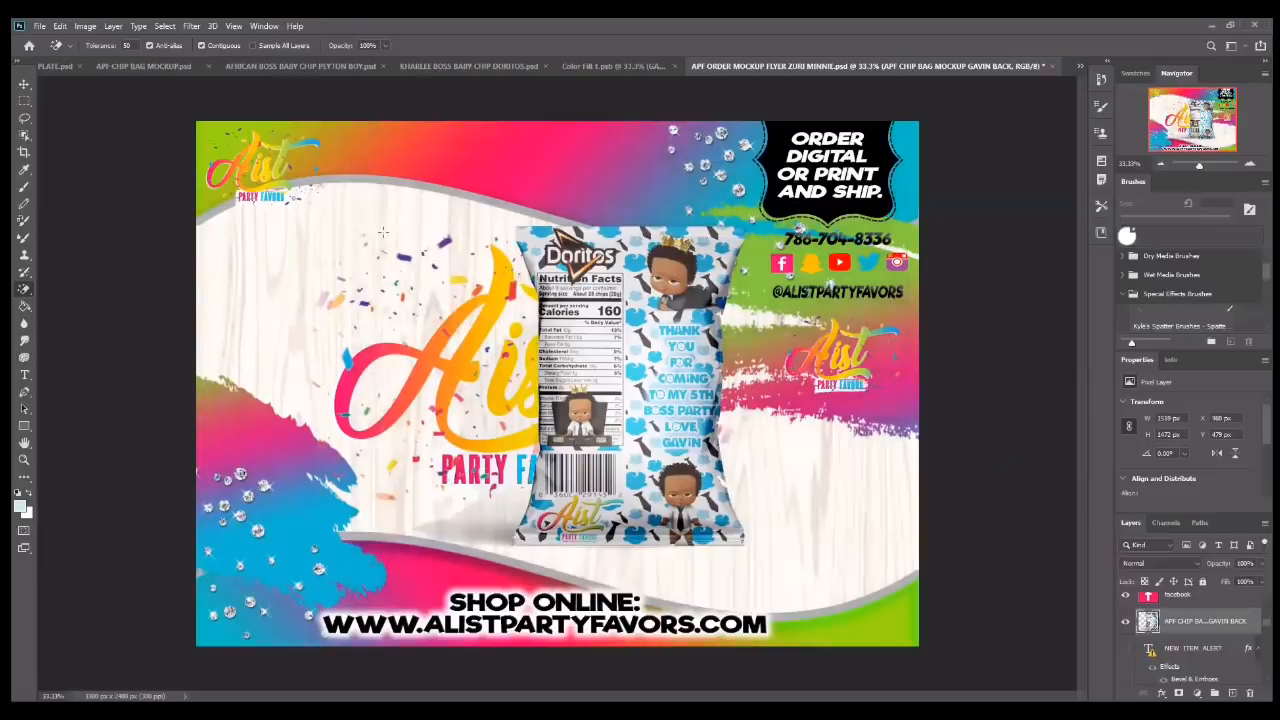
# - Undo the Magic Eraser pass on the back bag's shadow, set the tolerance to 30 and erase the shadow again
pyautogui.click(482, 530)
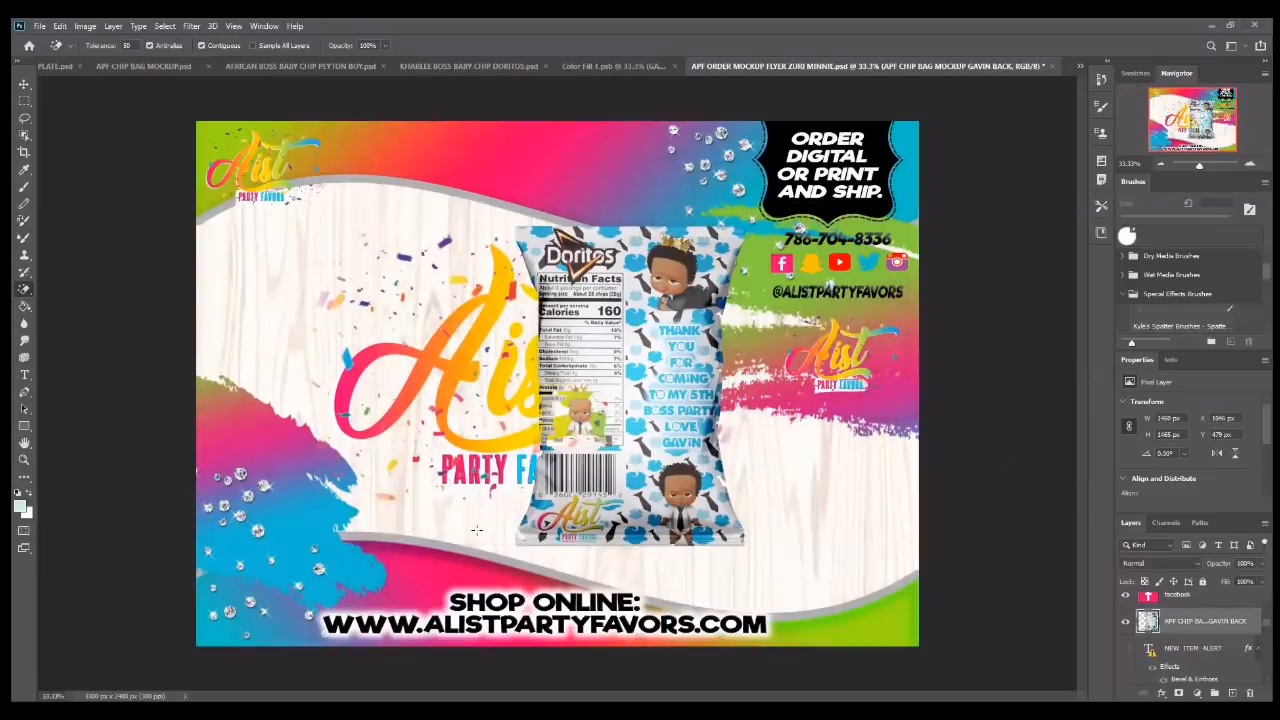
pyautogui.click(62, 27)
pyautogui.click(110, 42)
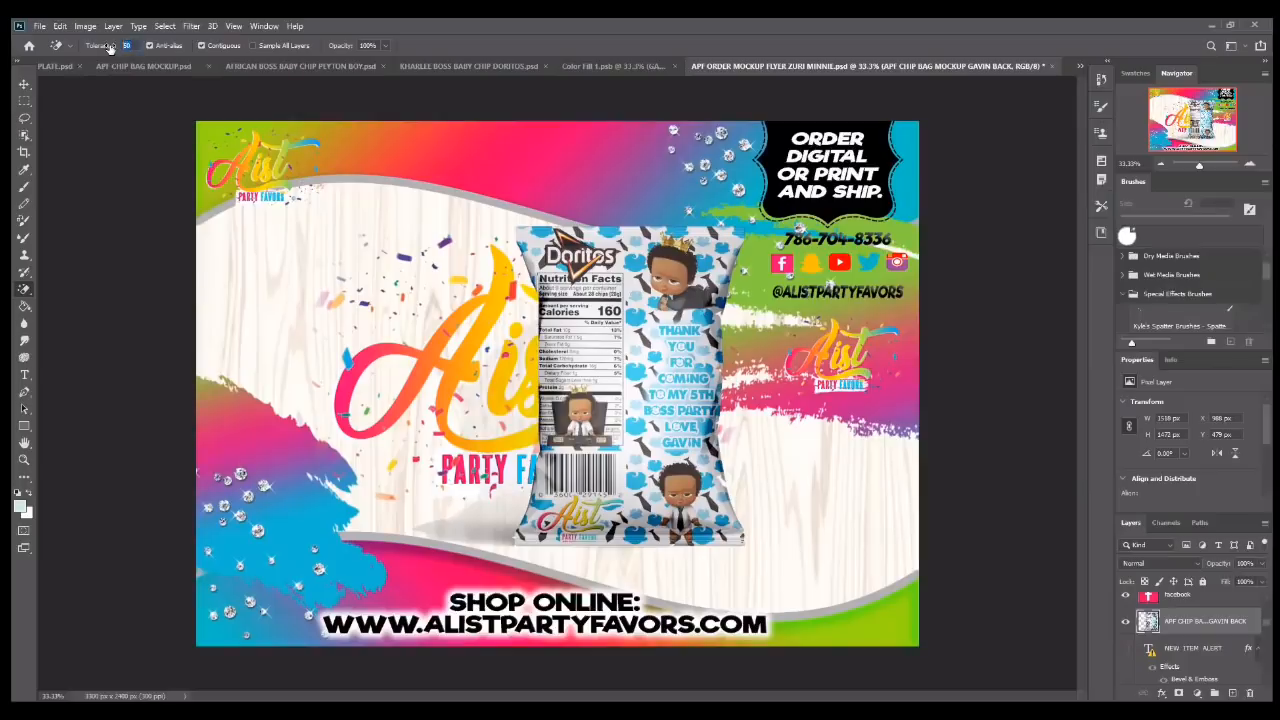
pyautogui.write('30')
pyautogui.click(474, 434)
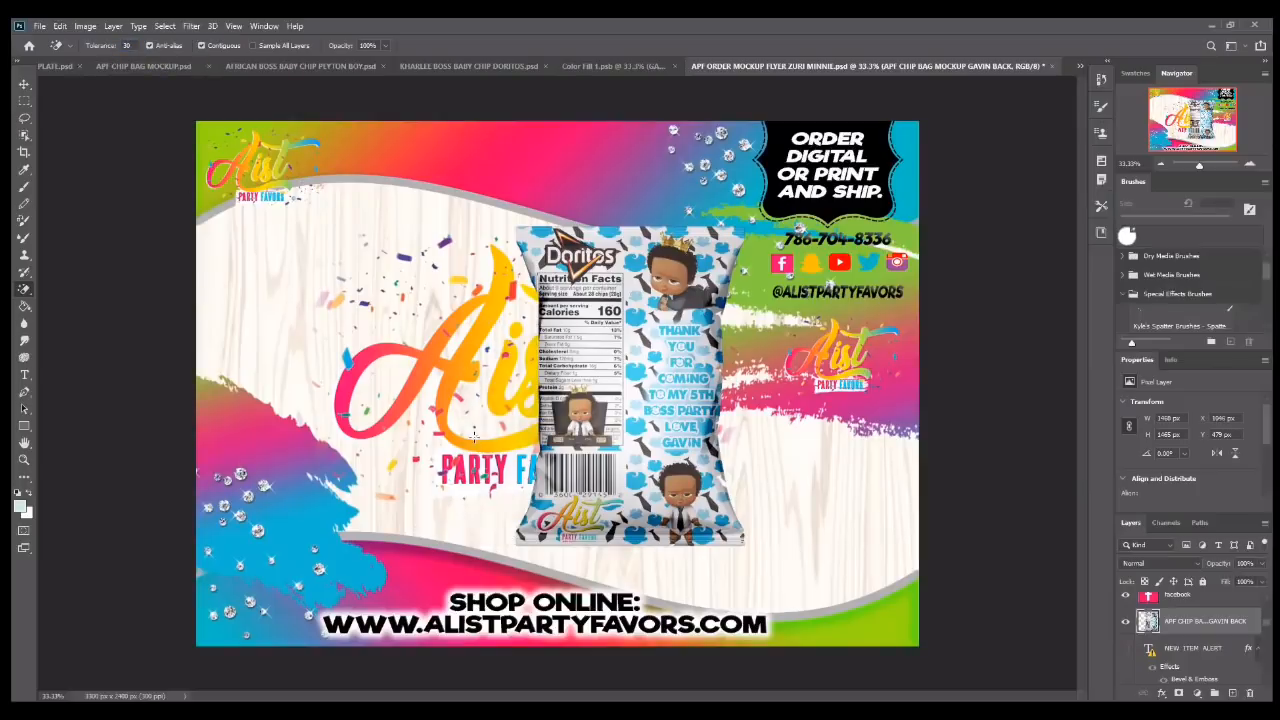
# - Embed the front mockup PNG in the flyer at 75% scale and position it left of the back bag
pyautogui.click(38, 26)
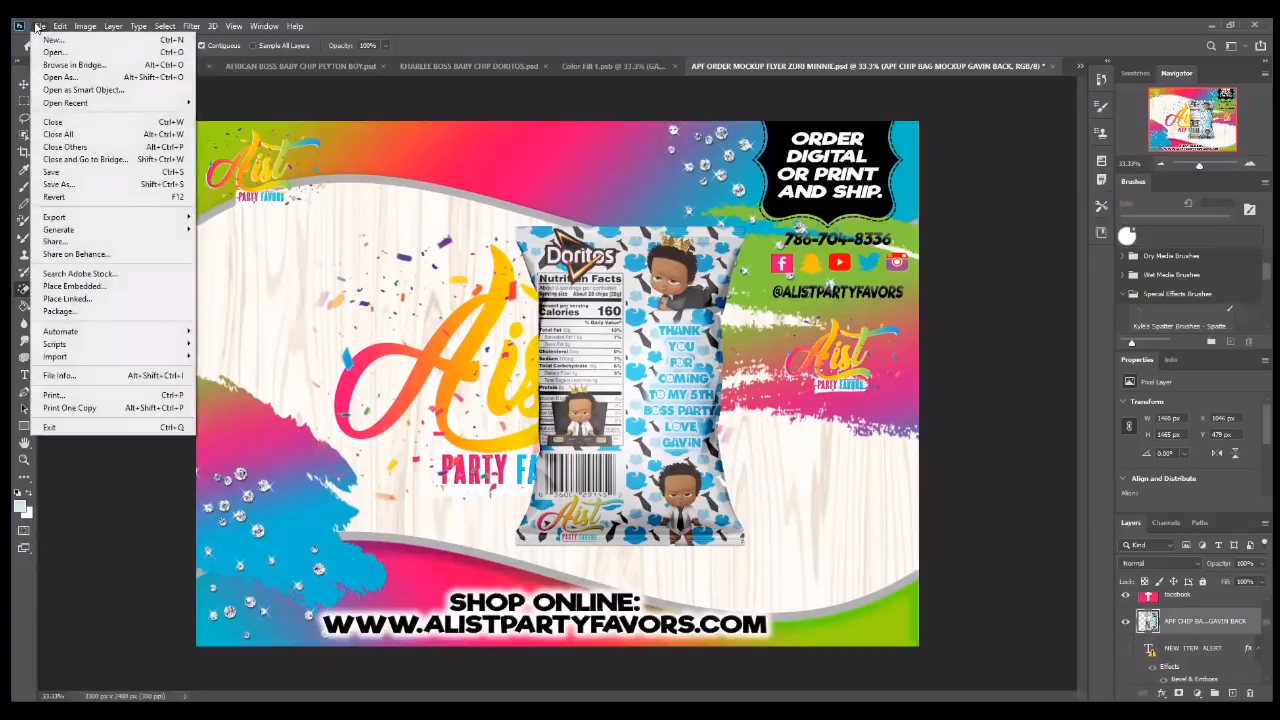
pyautogui.click(86, 288)
pyautogui.click(490, 122)
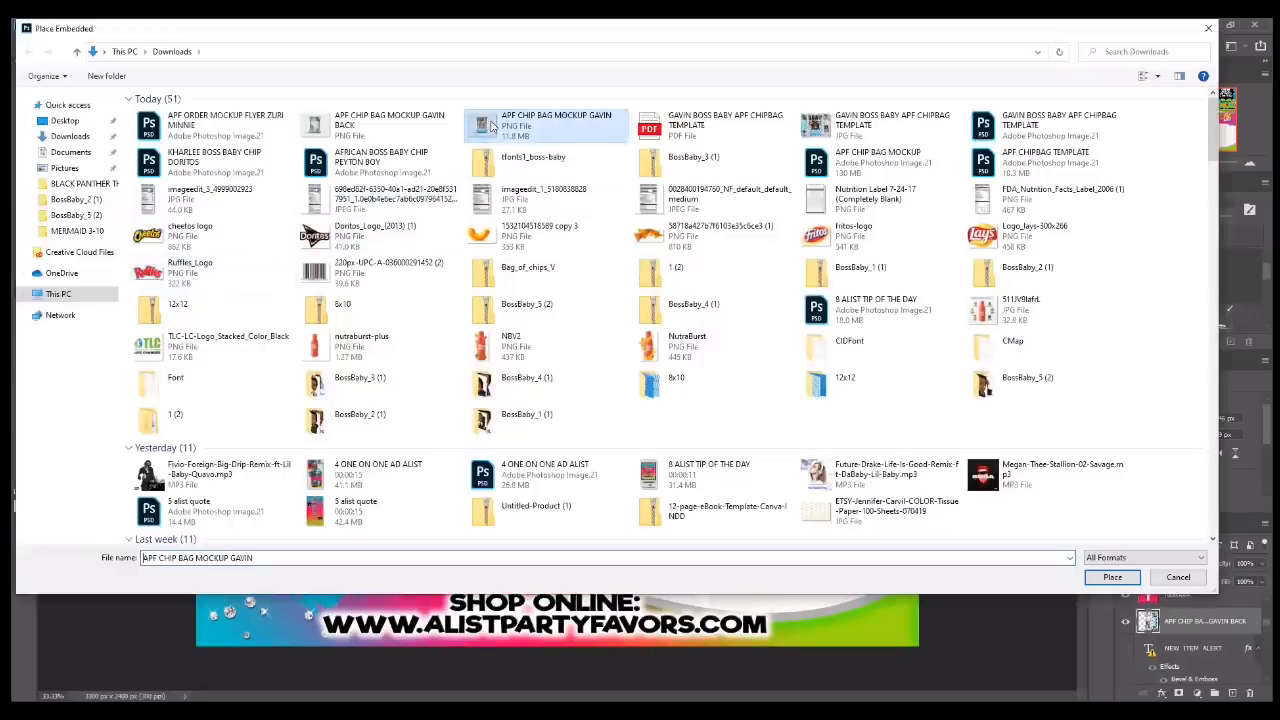
pyautogui.press('Return')
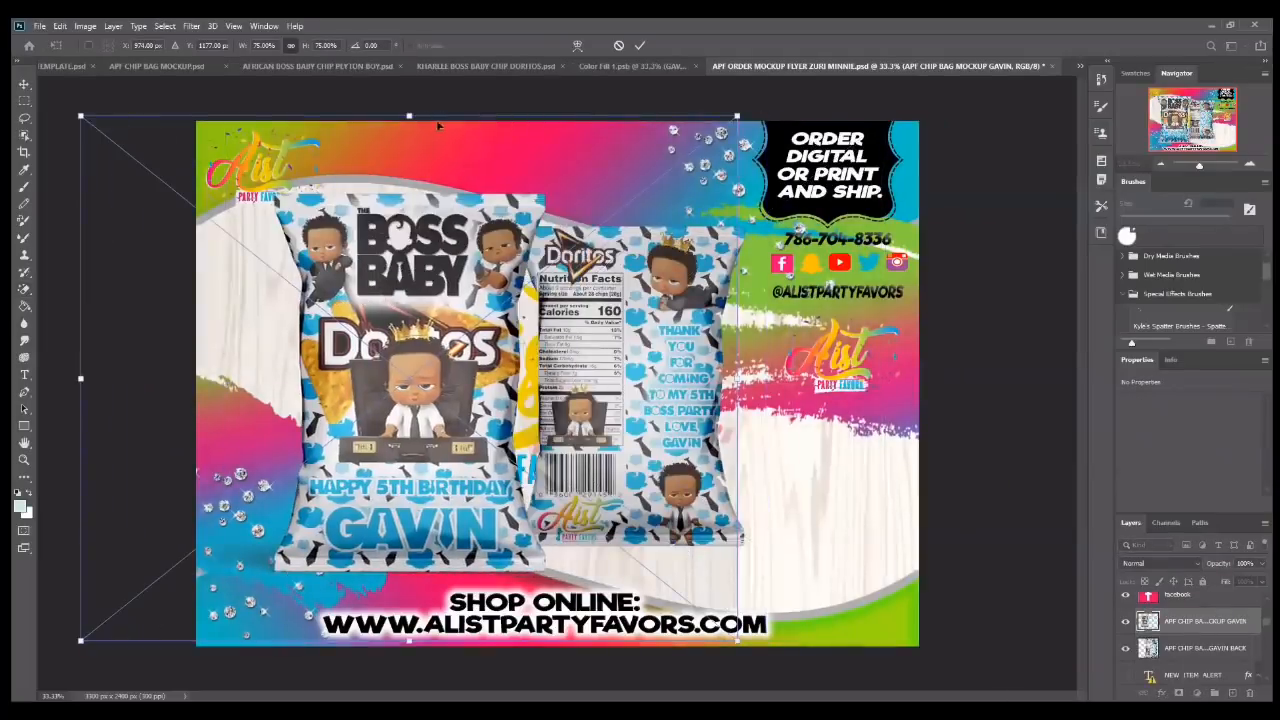
pyautogui.click(639, 45)
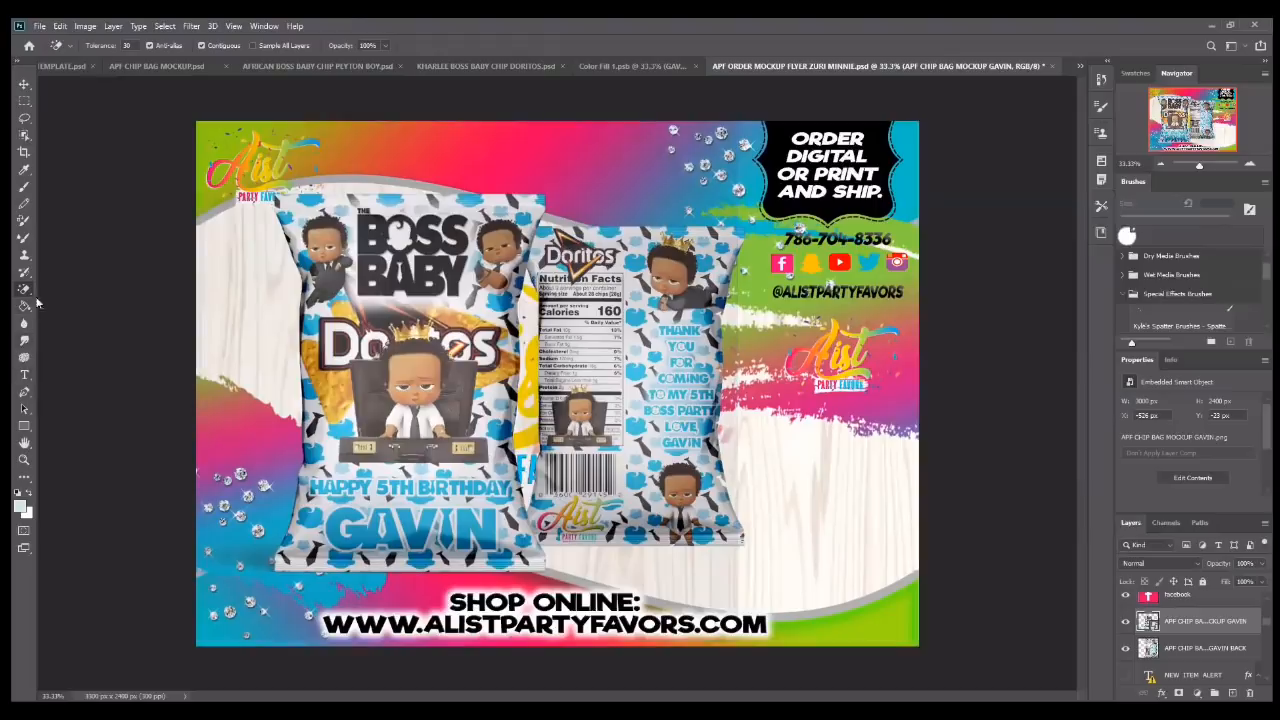
# - Rasterize the placed front bag layer and erase the shadow beside the bag with the Magic Eraser
pyautogui.click(263, 343)
pyautogui.click(610, 290)
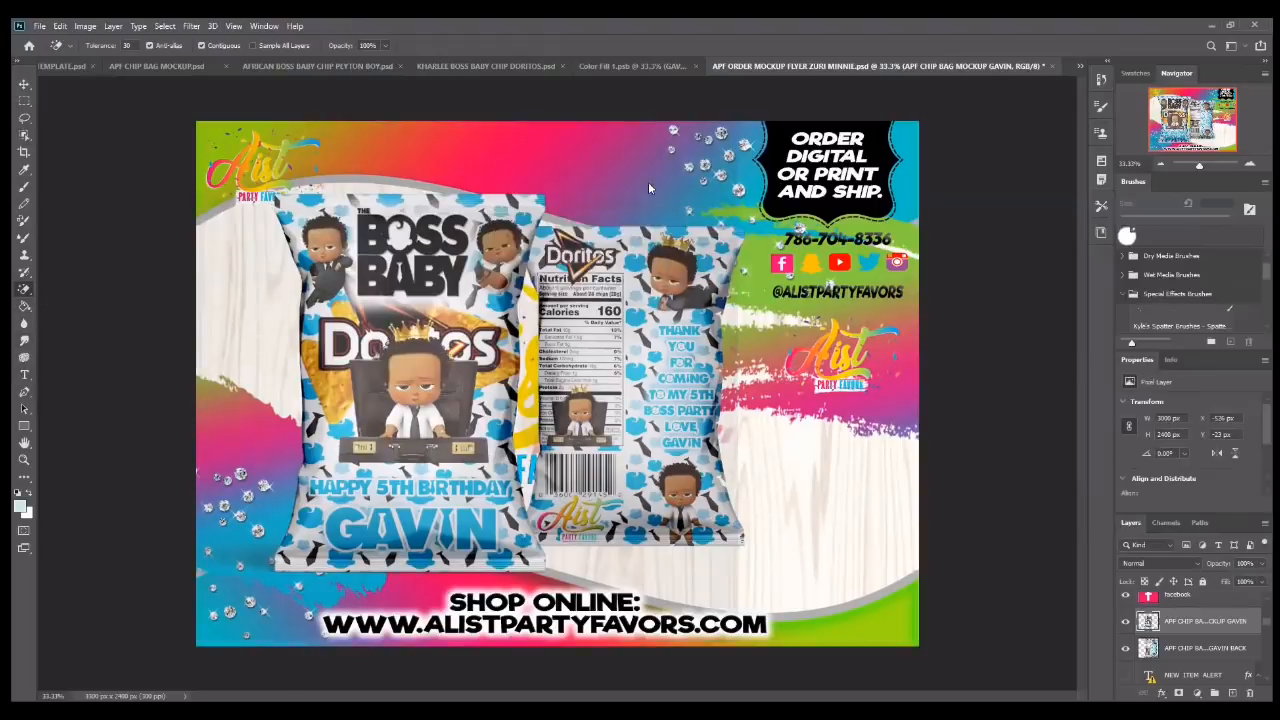
pyautogui.click(225, 408)
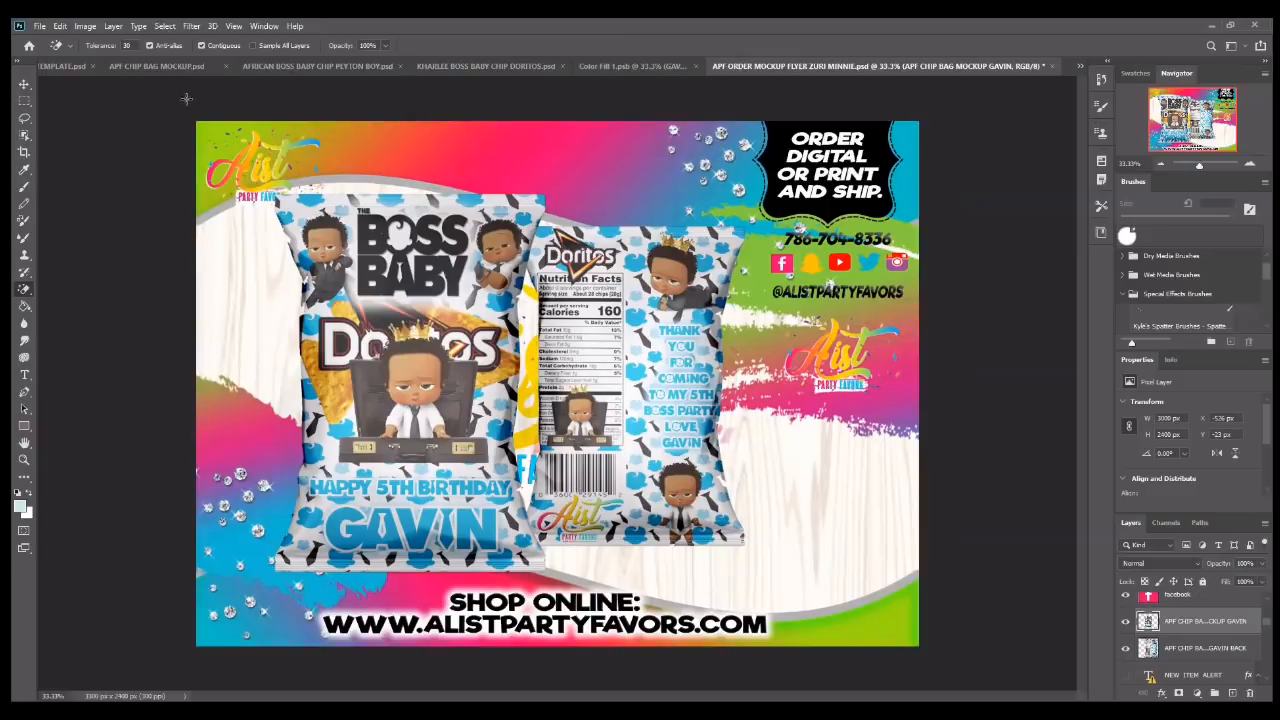
# - Move the front bag right to overlap the back bag and erase the remaining haze left of it with the Magic Eraser
pyautogui.click(24, 84)
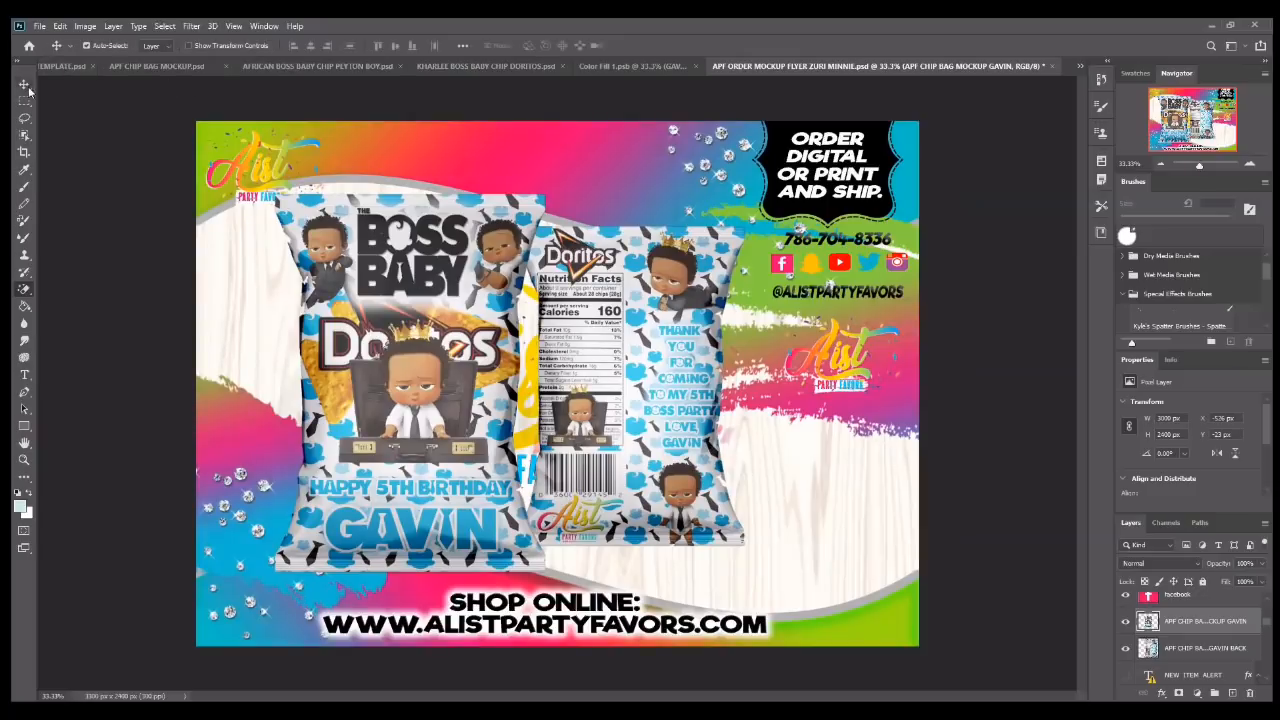
pyautogui.moveTo(432, 316)
pyautogui.mouseDown()
pyautogui.moveTo(435, 292)
pyautogui.moveTo(458, 318)
pyautogui.mouseUp()
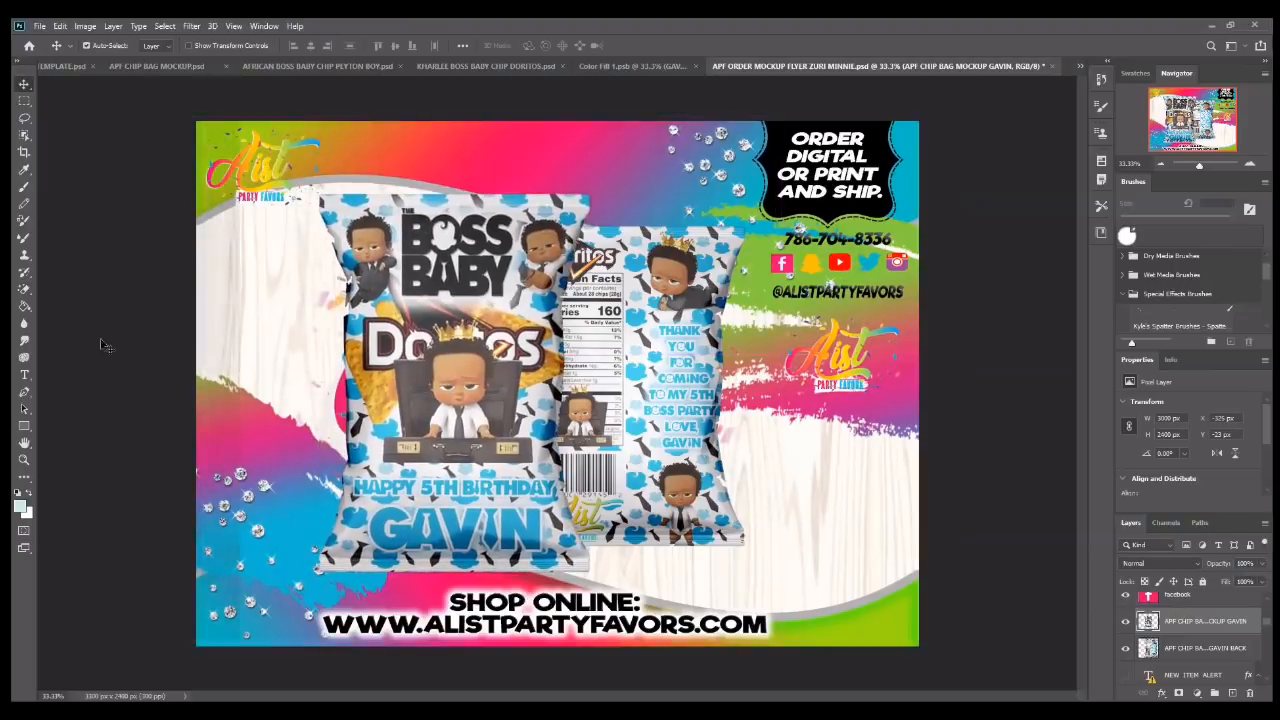
pyautogui.click(24, 289)
pyautogui.click(217, 402)
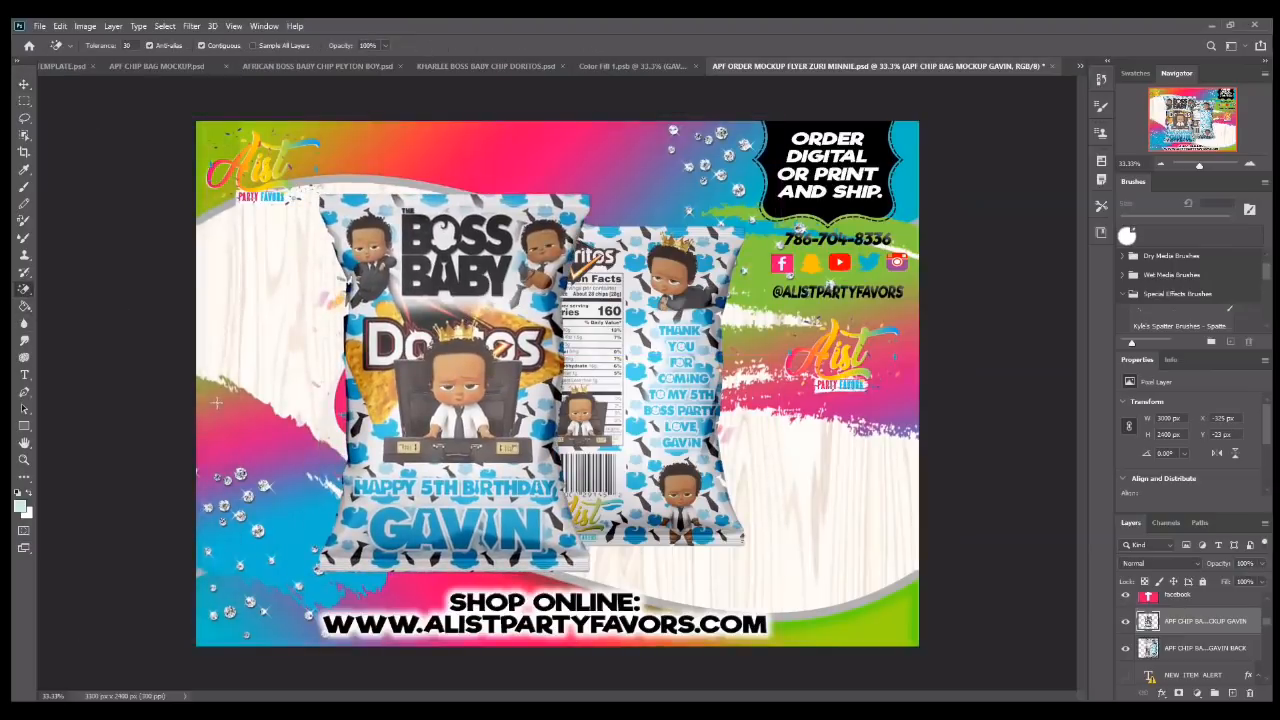
pyautogui.click(210, 155)
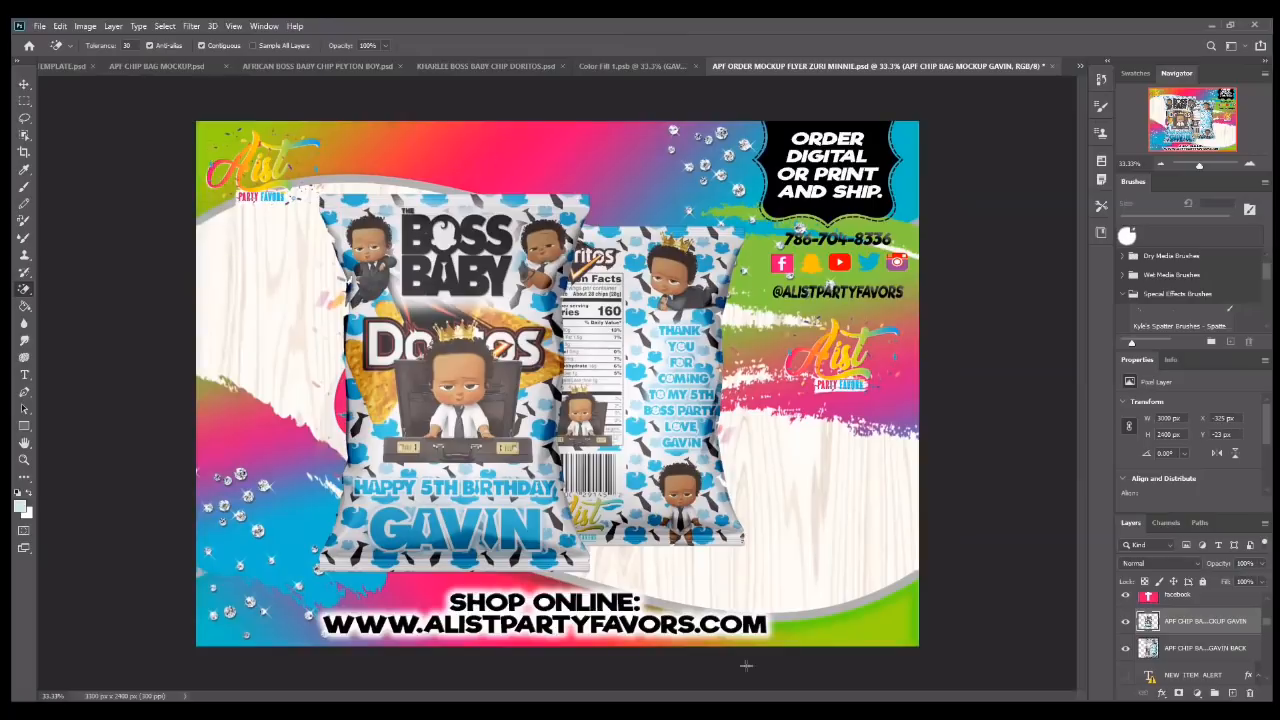
# - Copy the Boss Baby seated at the briefcase desk from the chip bag template into the flyer's lower-right area
pyautogui.click(64, 67)
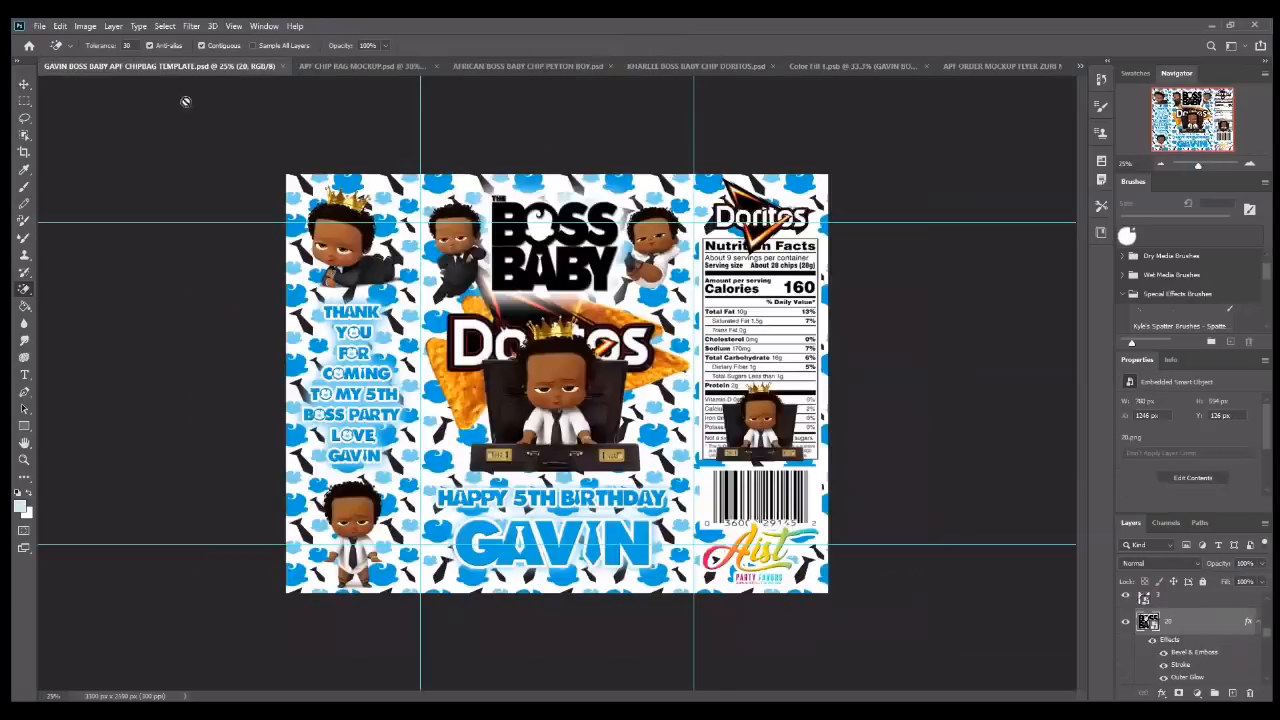
pyautogui.click(25, 83)
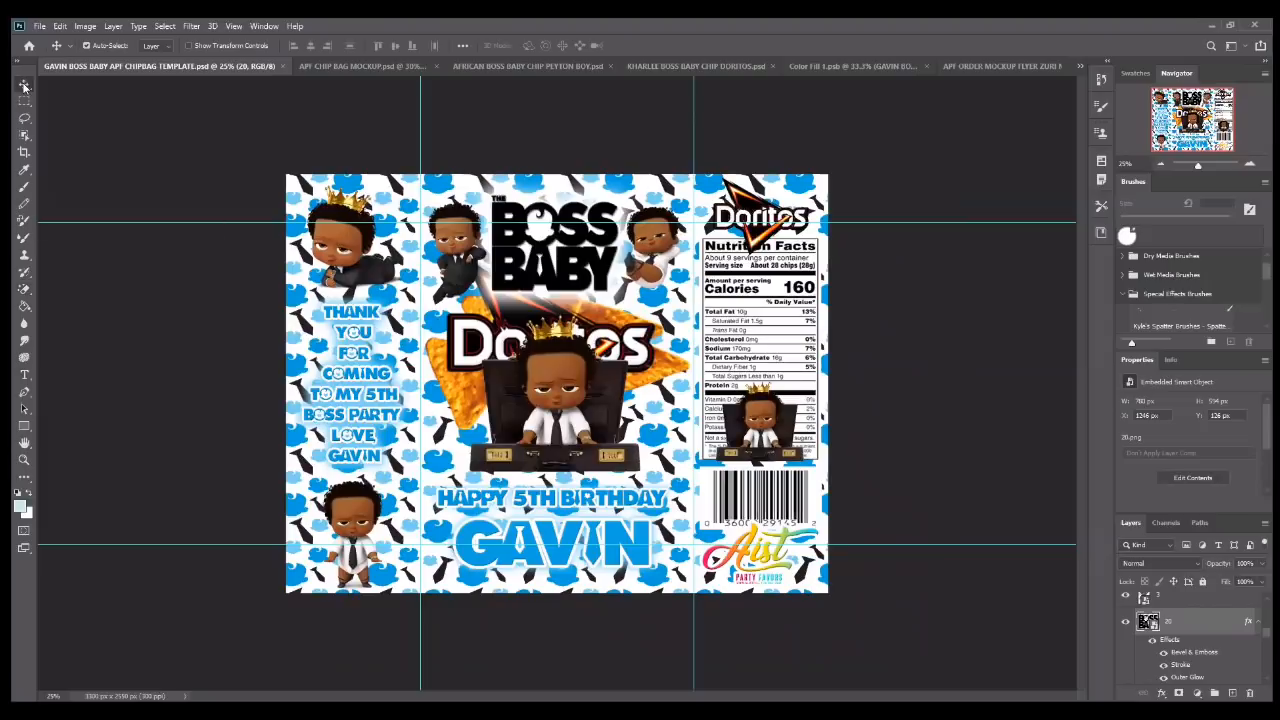
pyautogui.rightClick(527, 403)
pyautogui.click(566, 408)
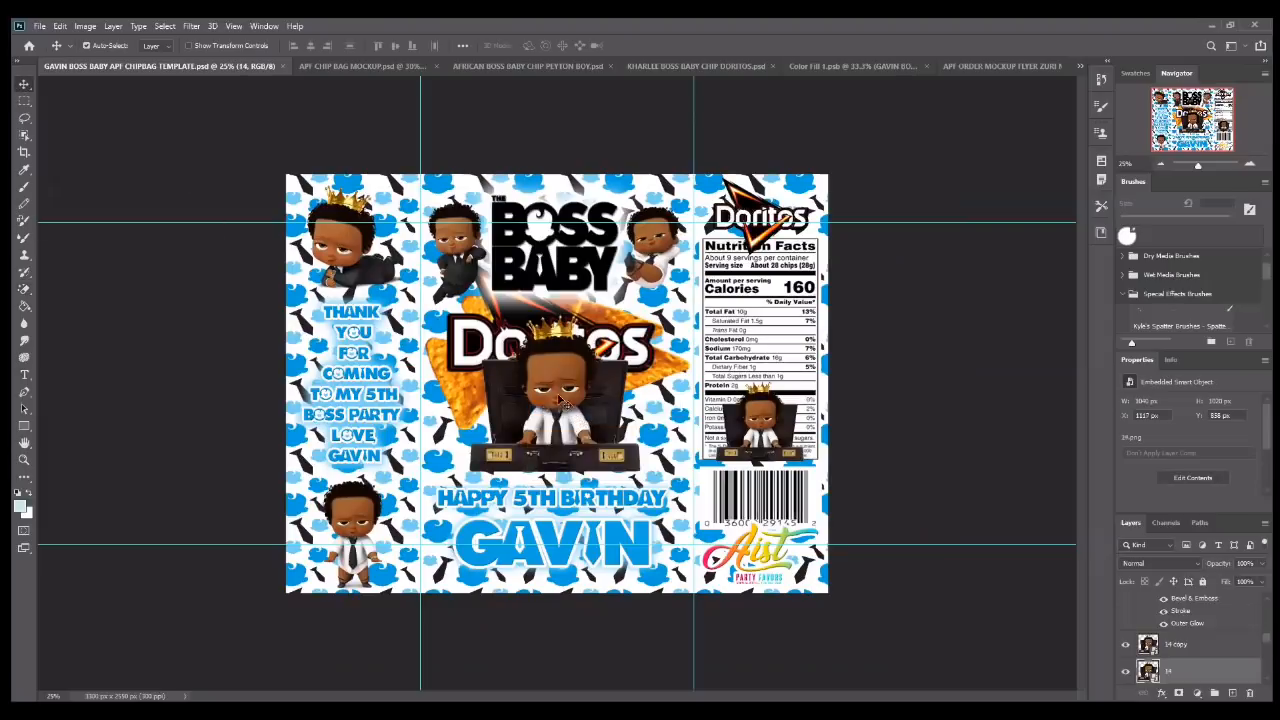
pyautogui.moveTo(563, 401); pyautogui.dragTo(746, 483)
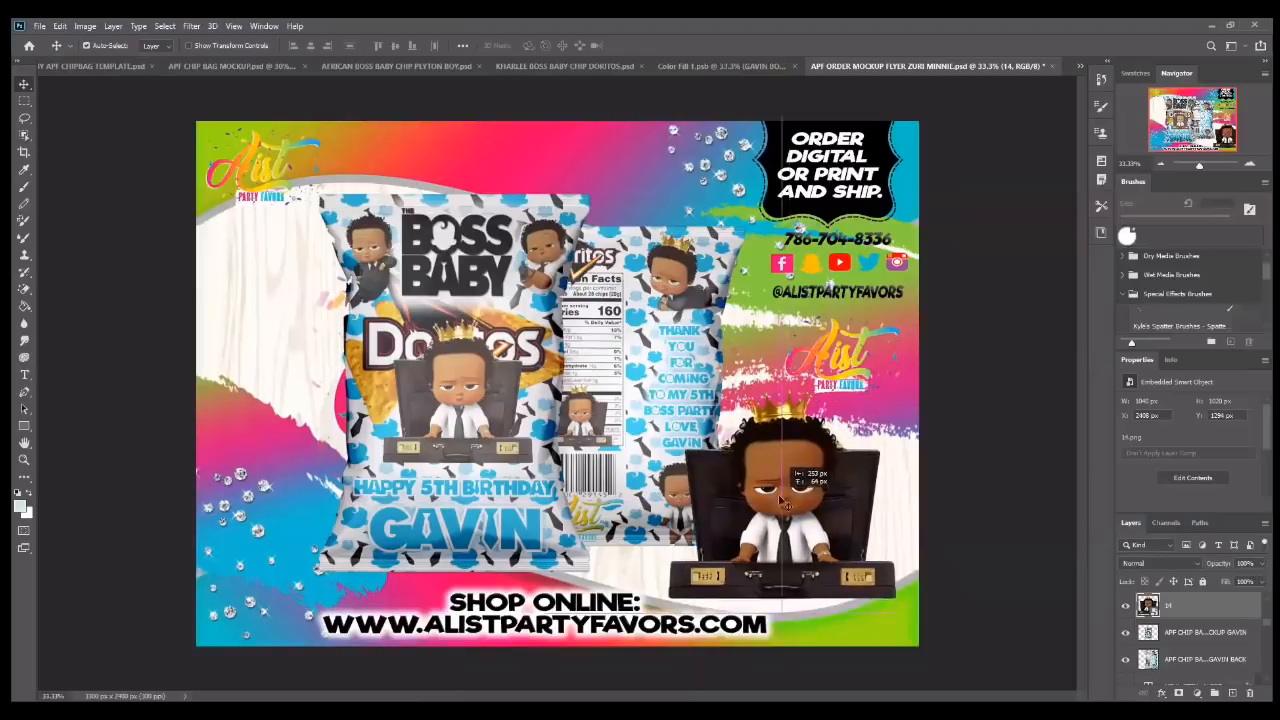
# - Scale the briefcase desk baby to about 22% and position it right of the back bag above the flyer's lower edge
pyautogui.click(61, 25)
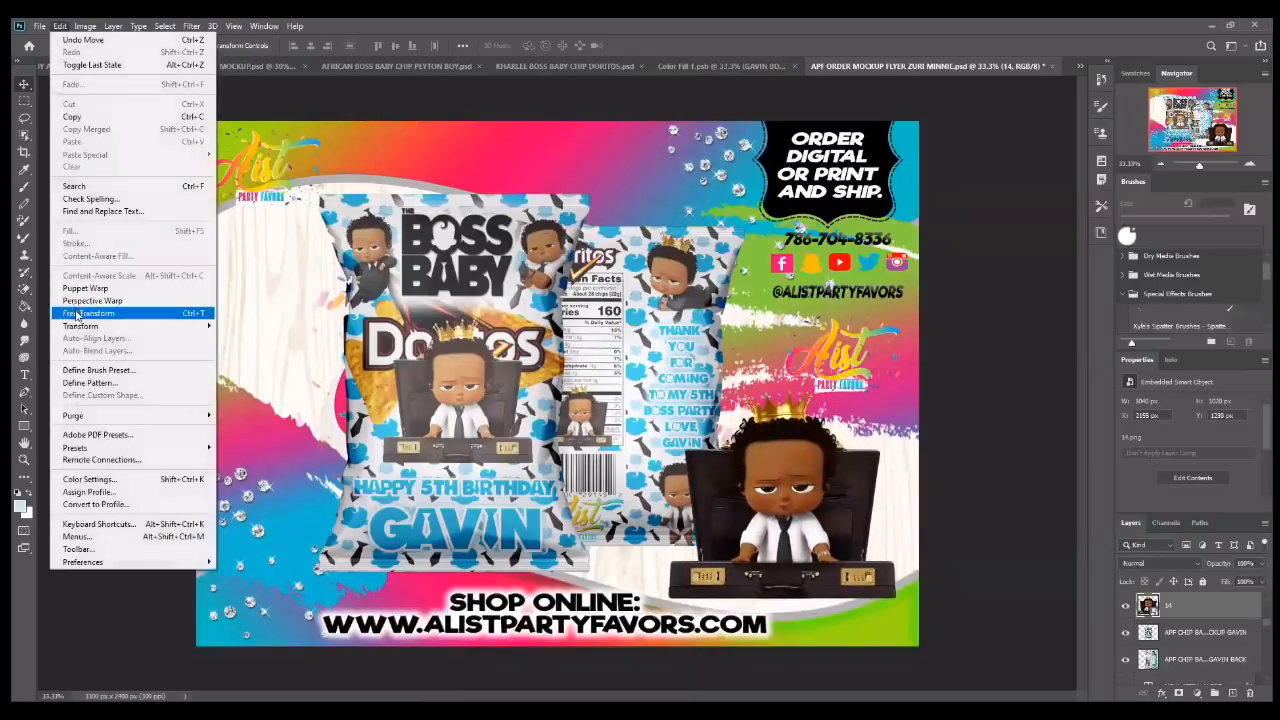
pyautogui.click(80, 309)
pyautogui.moveTo(662, 376); pyautogui.dragTo(765, 472)
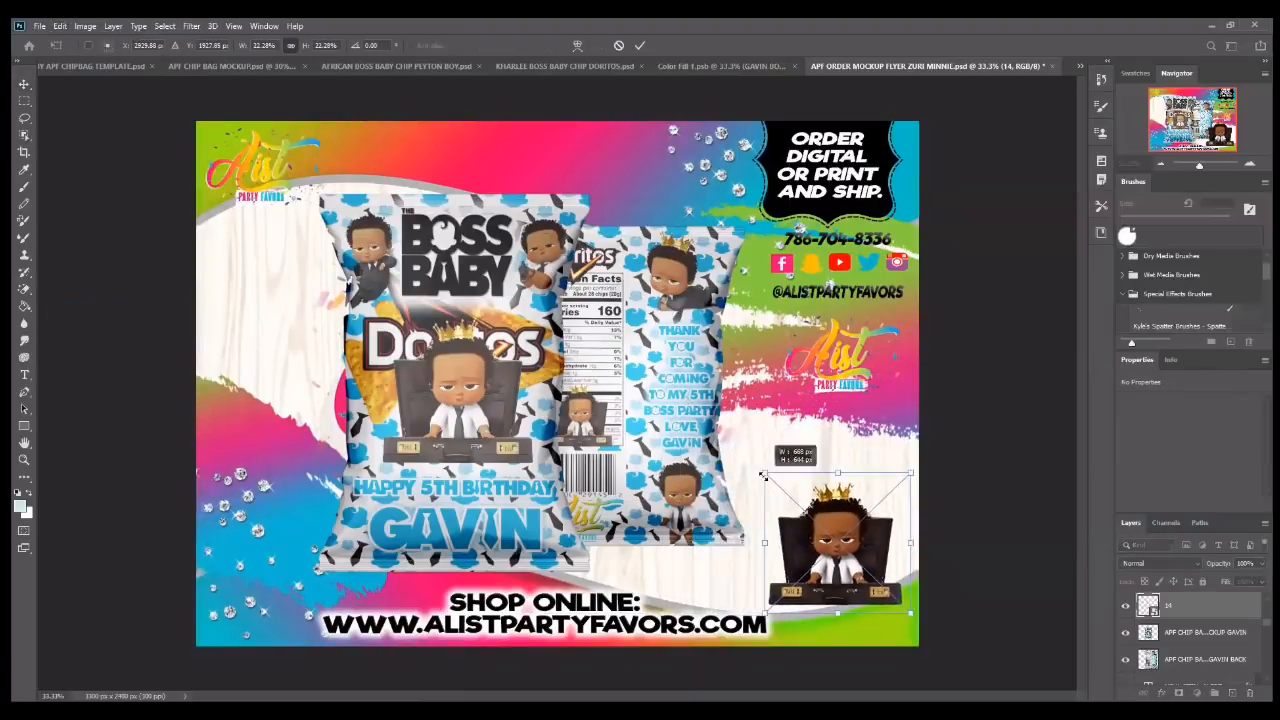
pyautogui.moveTo(809, 517); pyautogui.dragTo(819, 452)
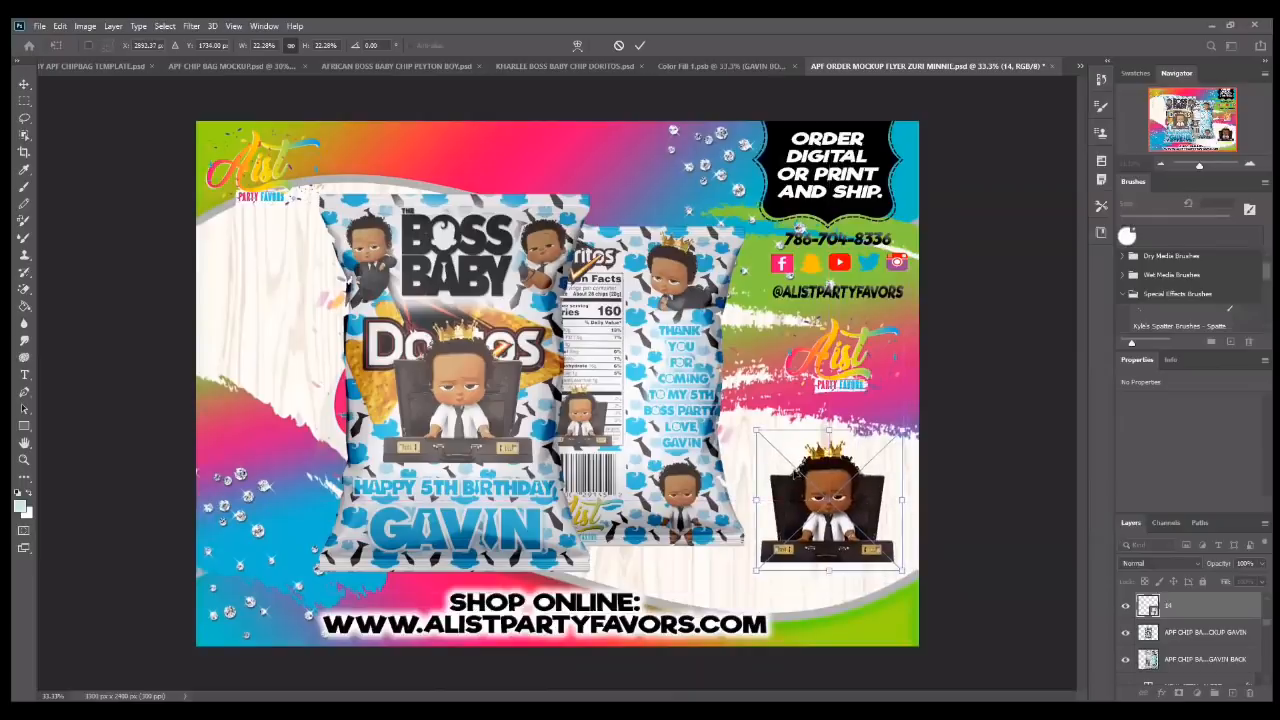
pyautogui.press('Return')
# - Copy the Boss Baby logo from the chip bag template into the flyer's lower-left area, undoing the misplaced move
pyautogui.click(66, 66)
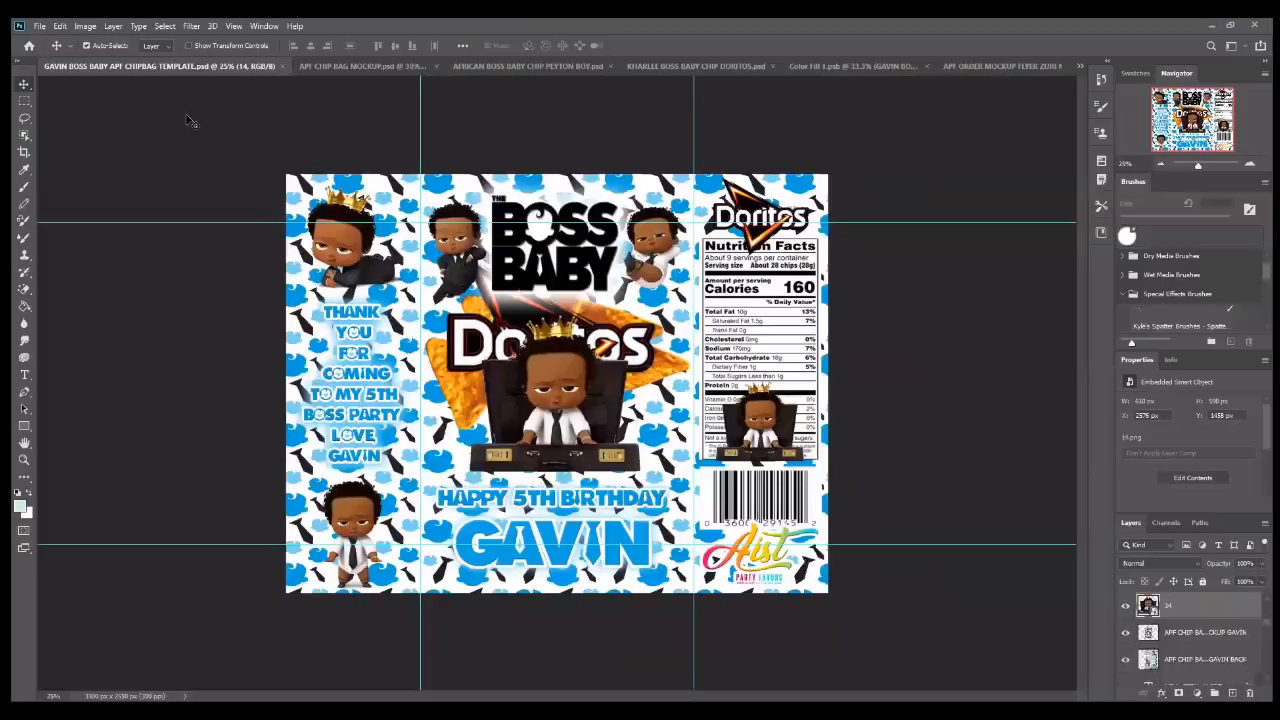
pyautogui.click(518, 262)
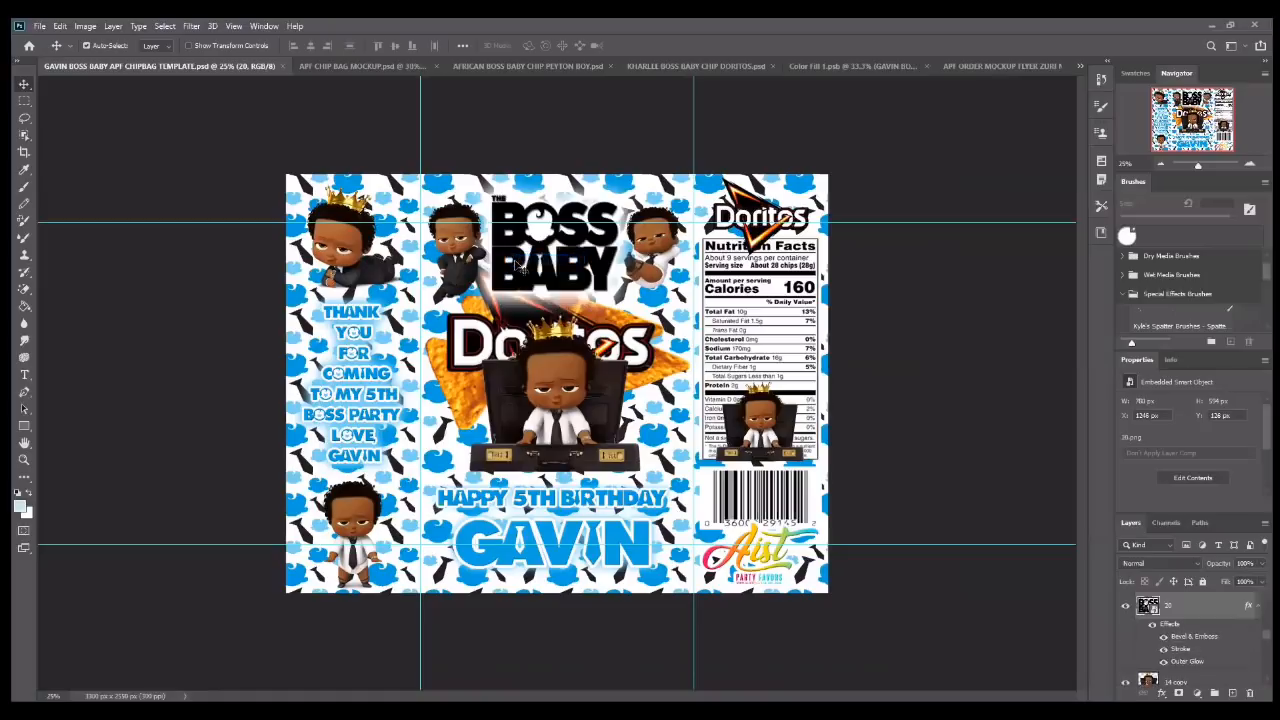
pyautogui.moveTo(518, 262); pyautogui.dragTo(333, 559)
pyautogui.click(60, 26)
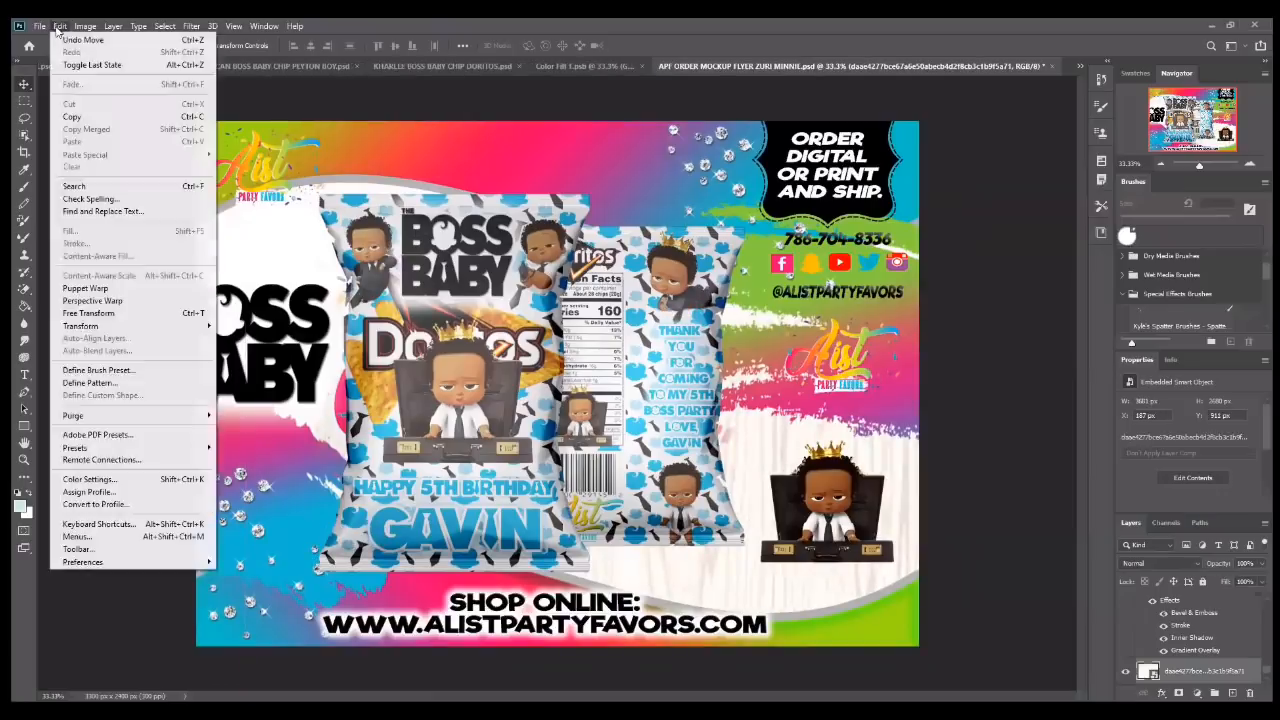
pyautogui.click(83, 39)
pyautogui.rightClick(230, 328)
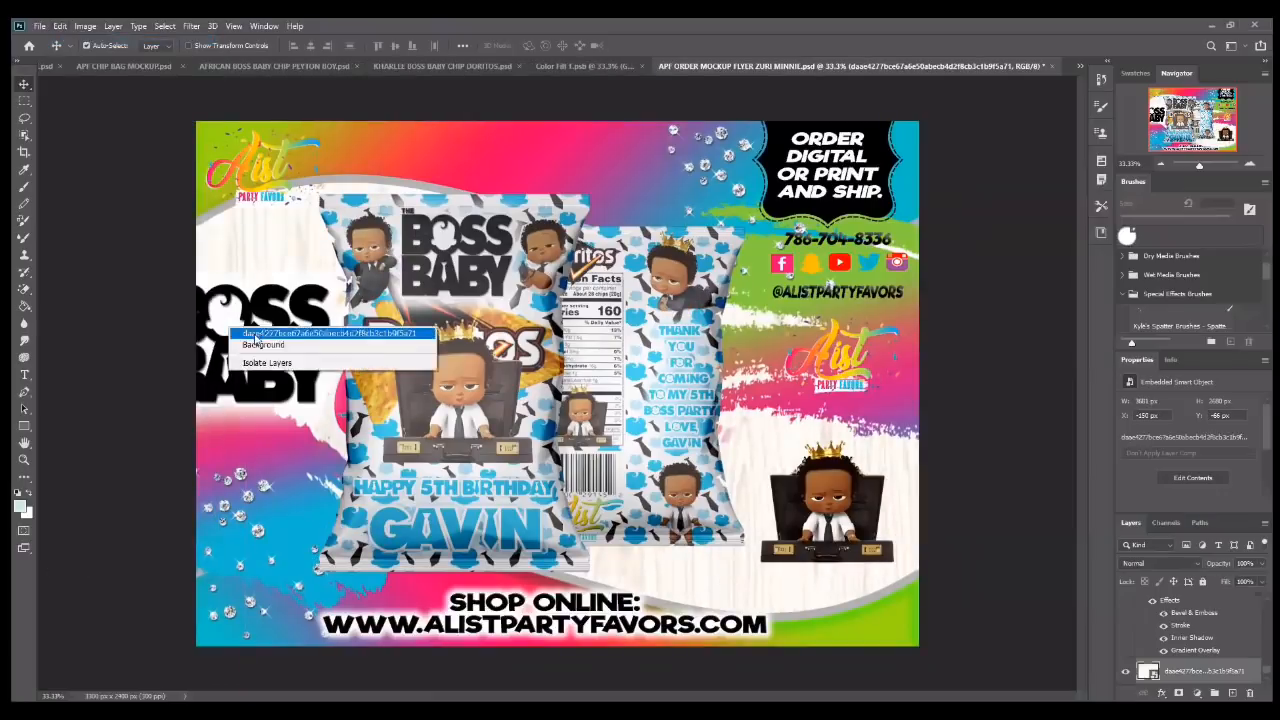
pyautogui.click(256, 340)
pyautogui.moveTo(259, 330); pyautogui.dragTo(297, 519)
# - Scale down the Boss Baby logo so it fits in the flyer's lower-left corner beside the front bag
pyautogui.click(60, 26)
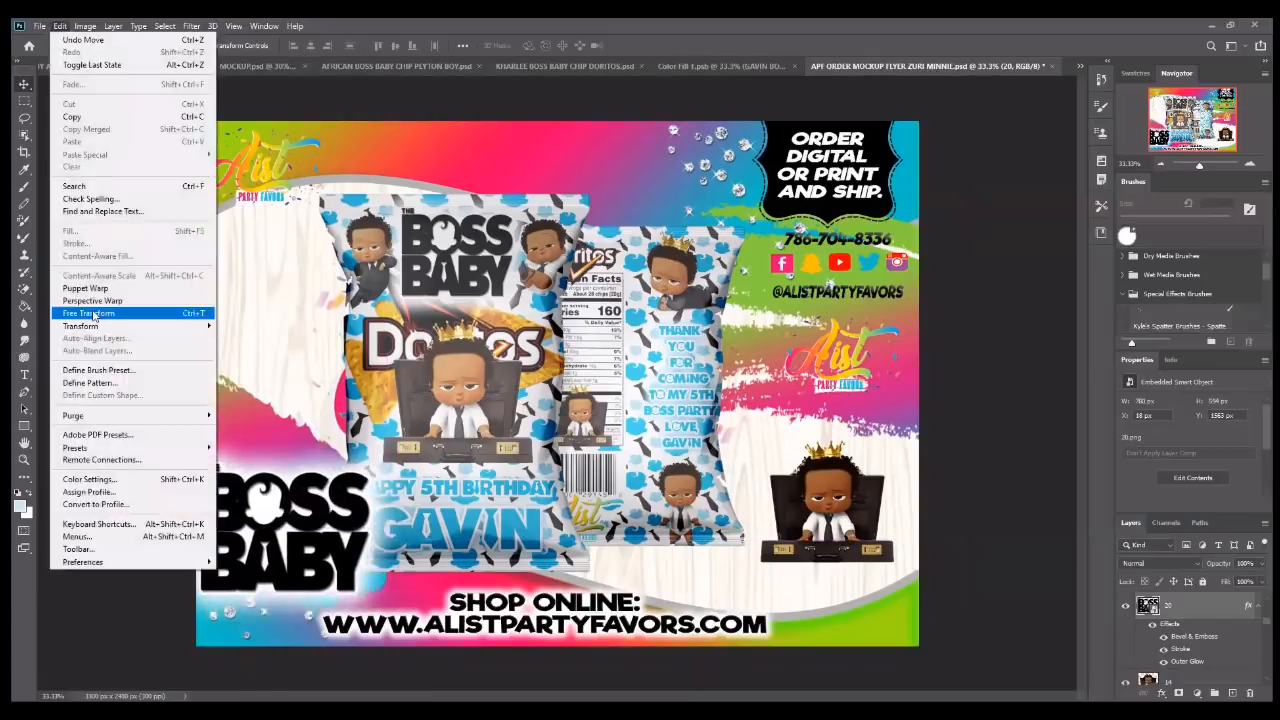
pyautogui.click(93, 315)
pyautogui.moveTo(132, 460); pyautogui.dragTo(280, 530)
pyautogui.press('Return')
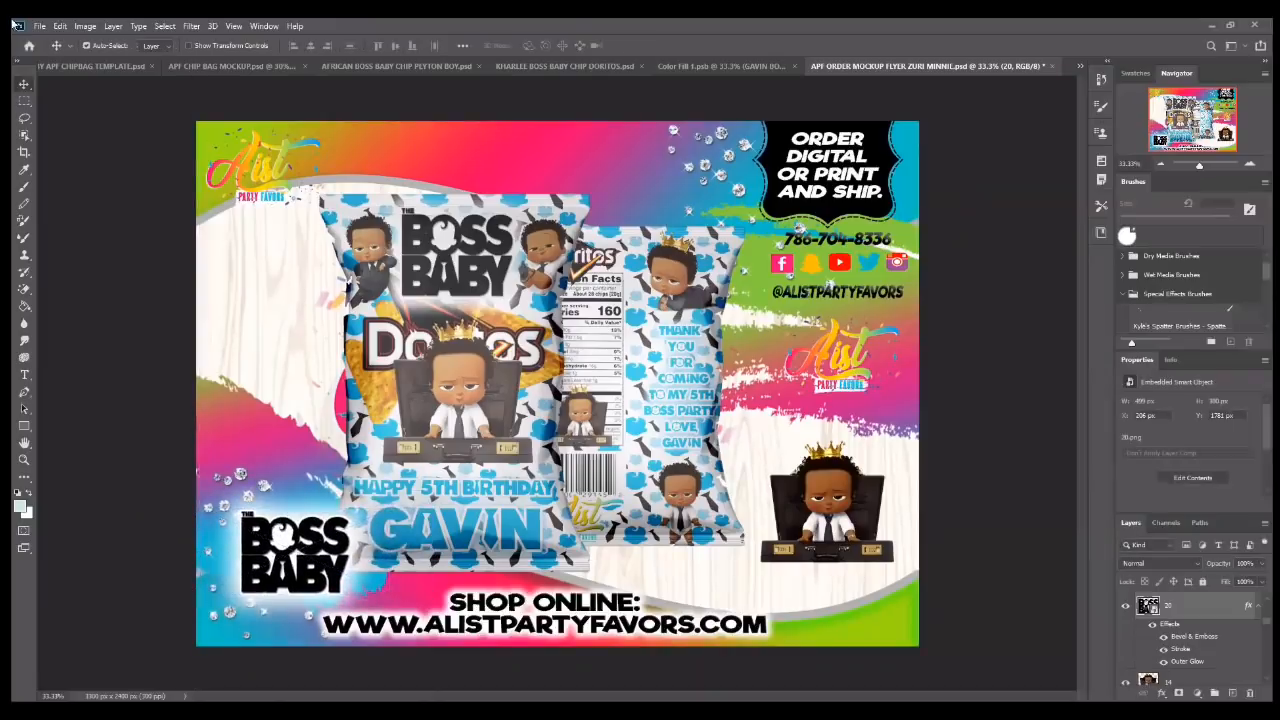
# - Copy the suited baby beside the Boss Baby title from the chip bag template into the flyer, left of the front bag
pyautogui.click(60, 66)
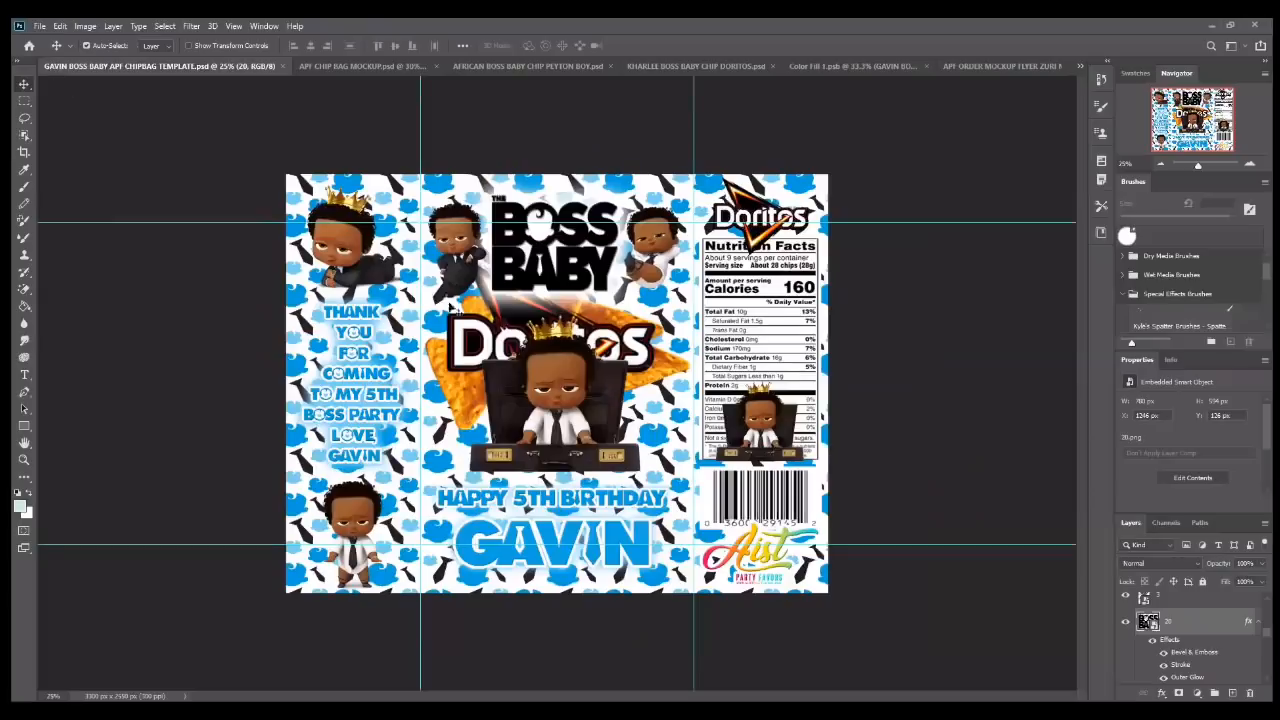
pyautogui.rightClick(455, 239)
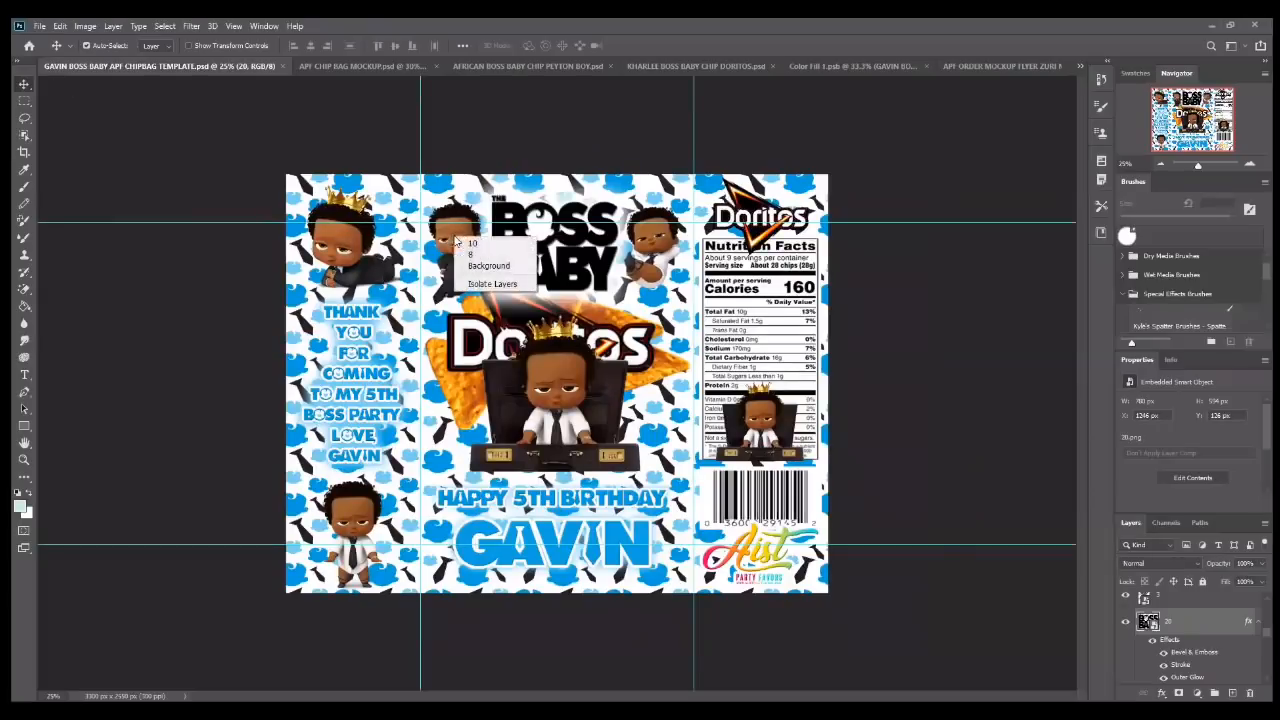
pyautogui.click(478, 250)
pyautogui.moveTo(541, 193); pyautogui.dragTo(288, 358)
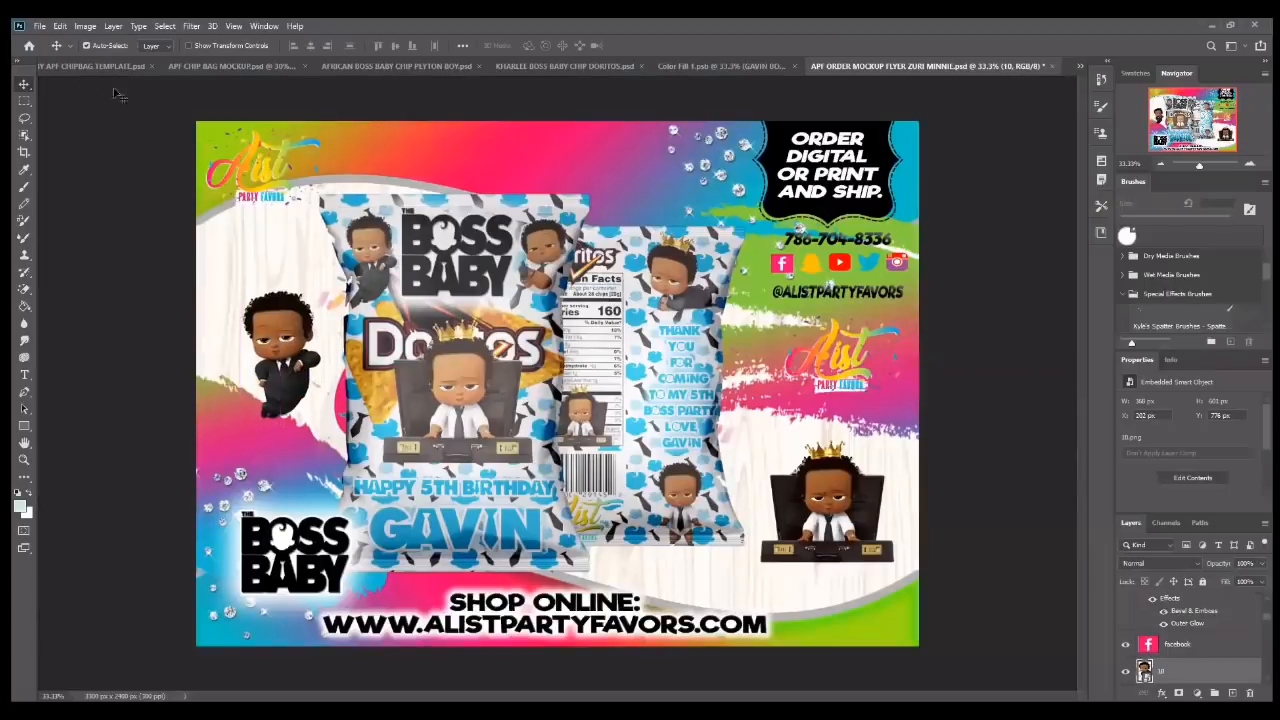
# - Enlarge the suited baby to about 36% and position it above the Boss Baby logo, left of the front bag
pyautogui.click(59, 25)
pyautogui.click(155, 304)
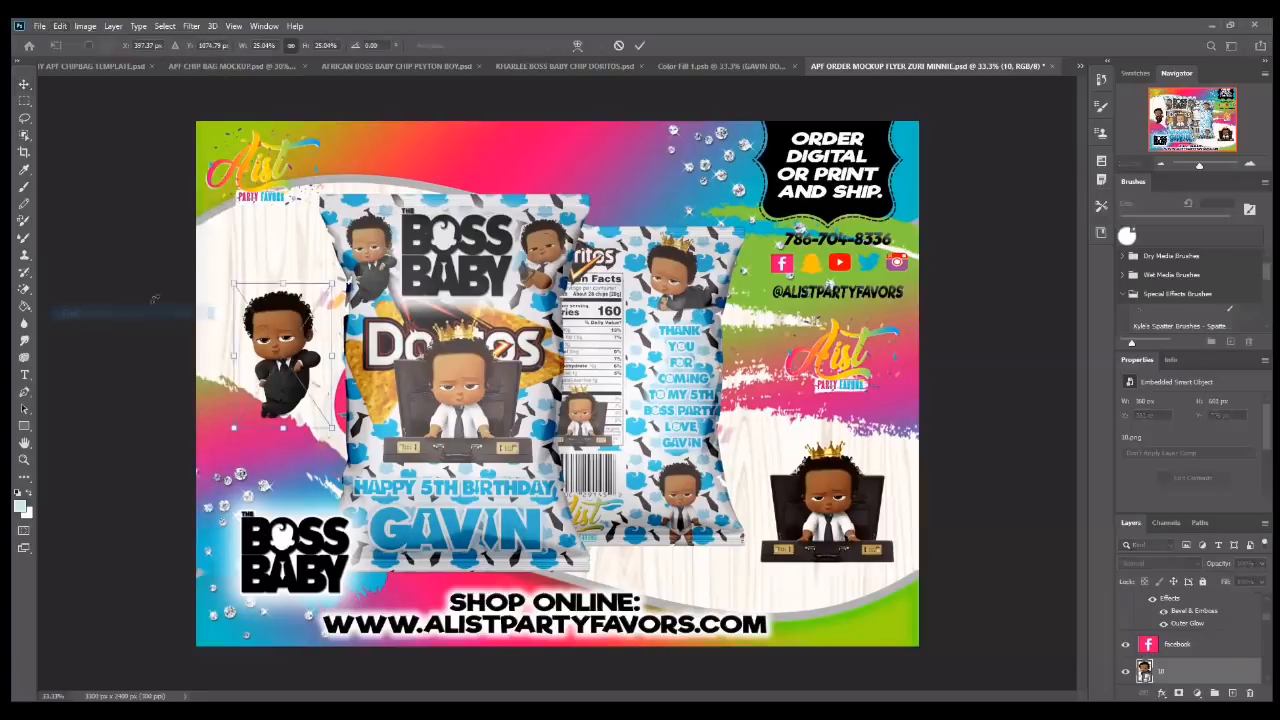
pyautogui.moveTo(233, 284); pyautogui.dragTo(192, 221)
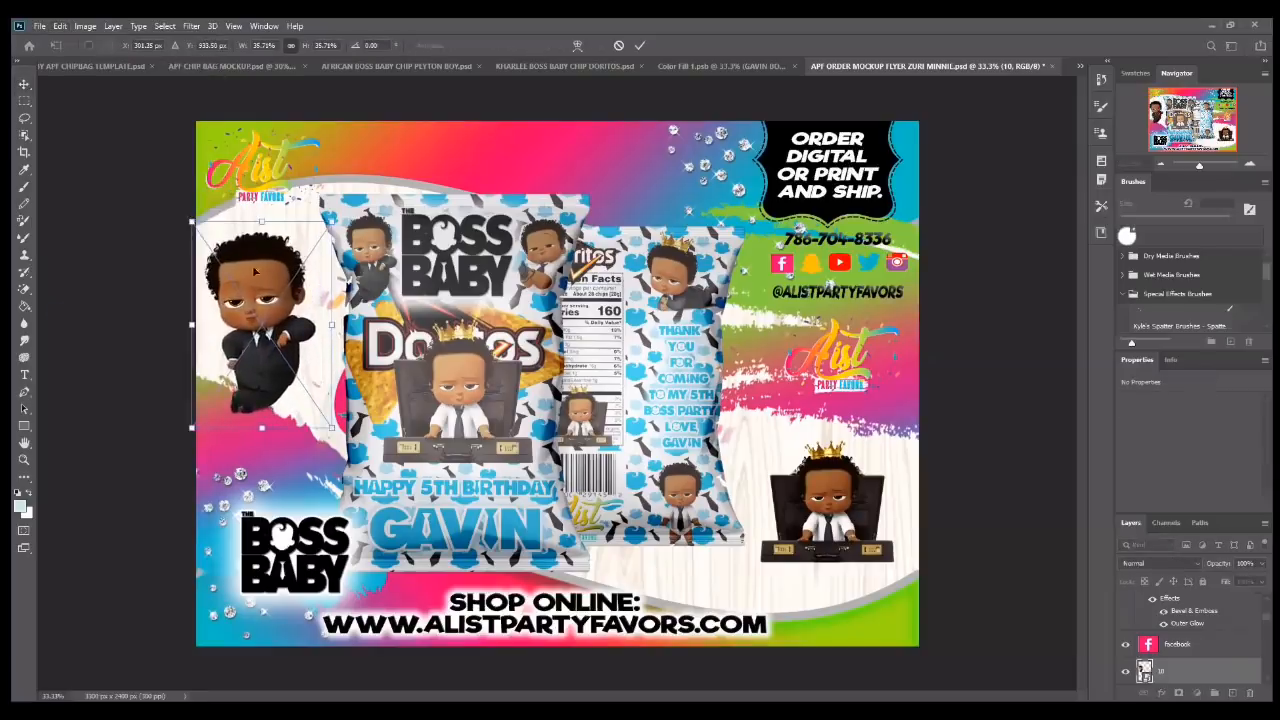
pyautogui.moveTo(255, 270); pyautogui.dragTo(263, 308)
pyautogui.press('Return')
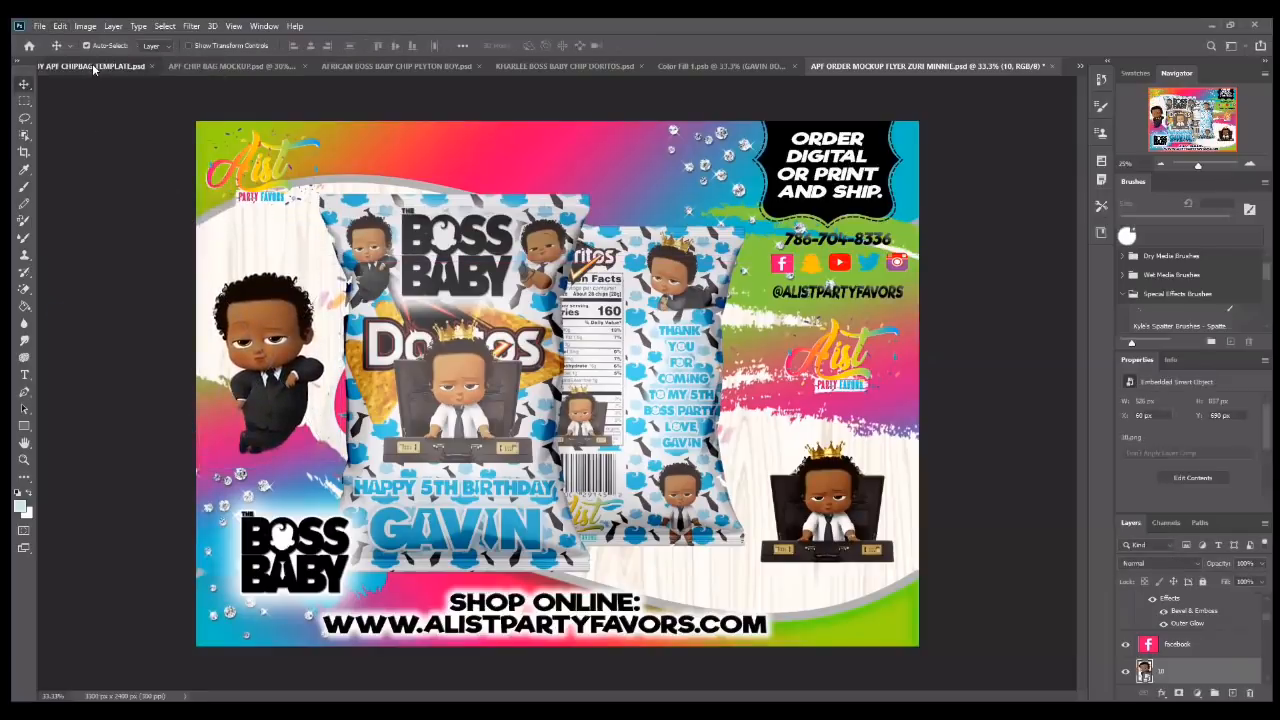
# - Open the recent file APF CHIPBAG TEMPLATE.psd
pyautogui.click(92, 65)
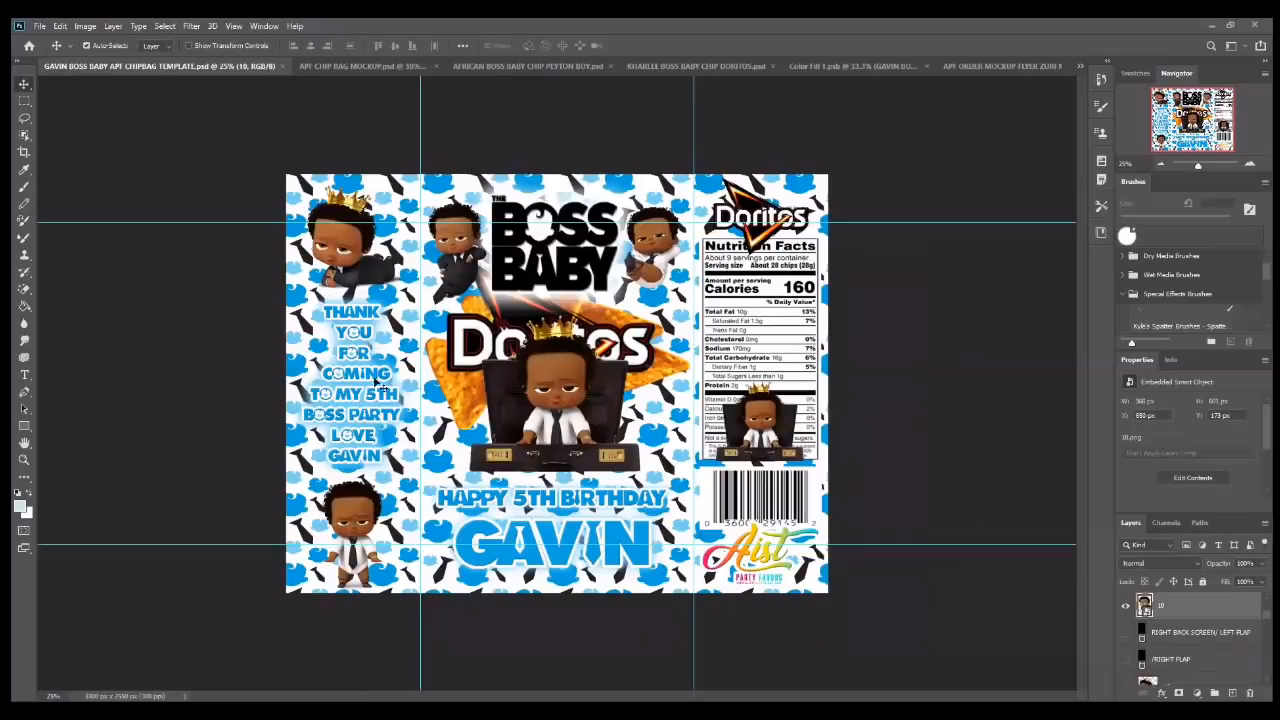
pyautogui.click(38, 26)
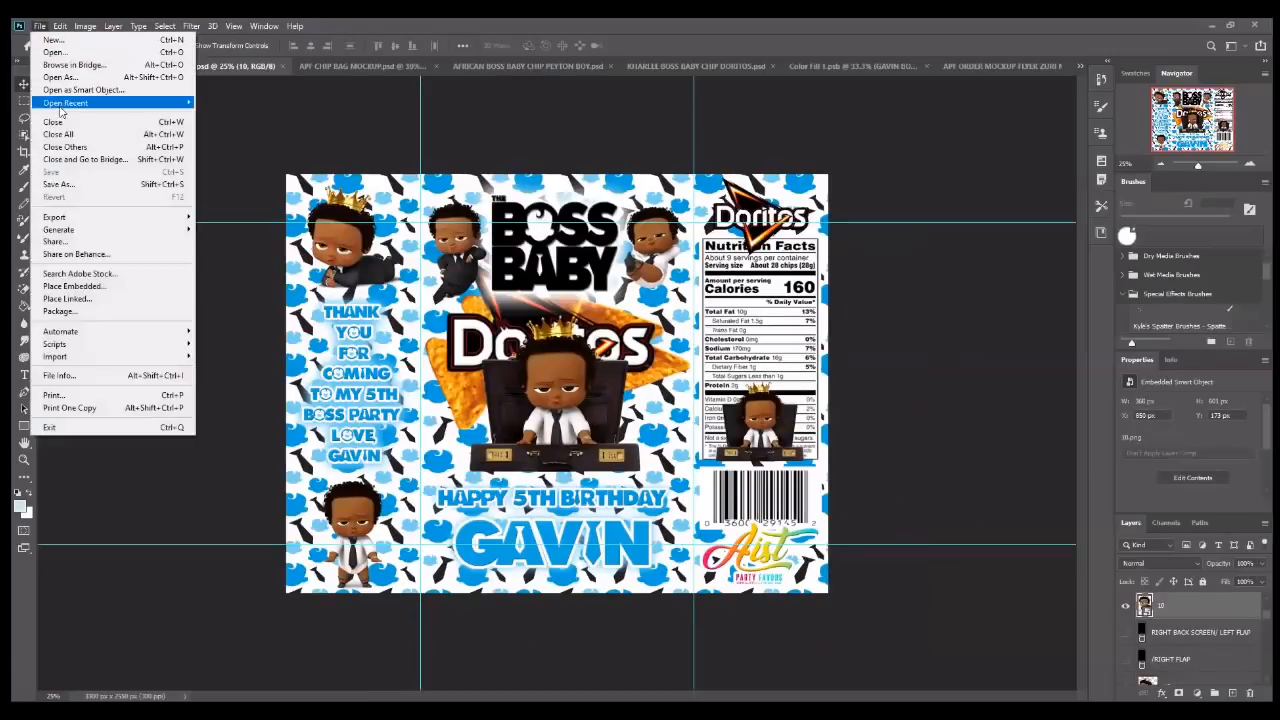
pyautogui.moveTo(64, 103)
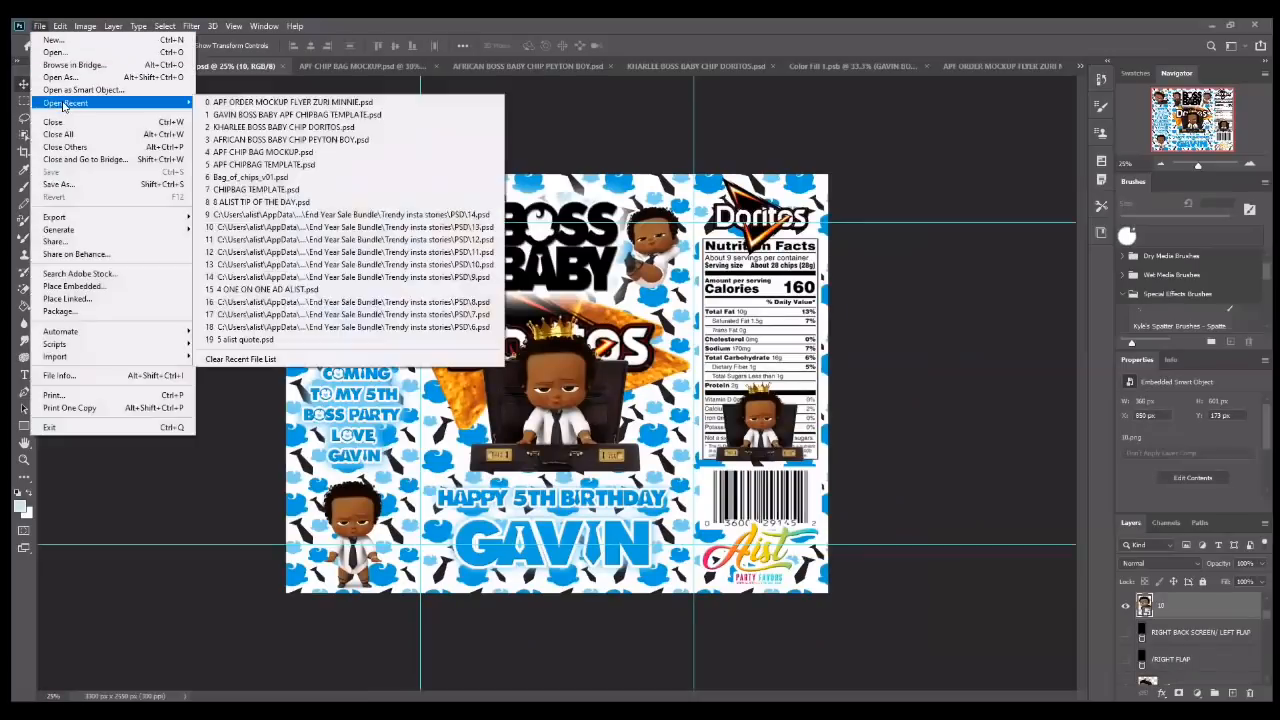
pyautogui.click(256, 165)
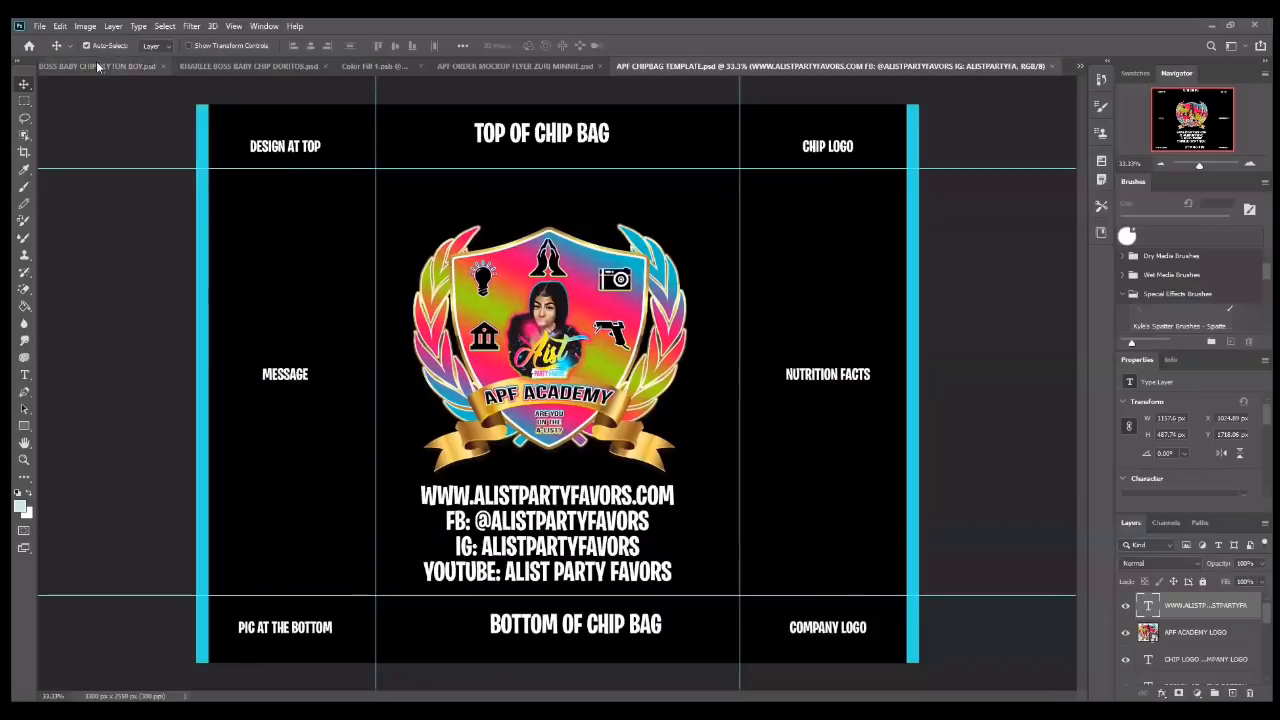
# - Review the finished Boss Baby chip bag designs in the other open documents, including the Cheetos and pink Doritos versions
pyautogui.click(1079, 67)
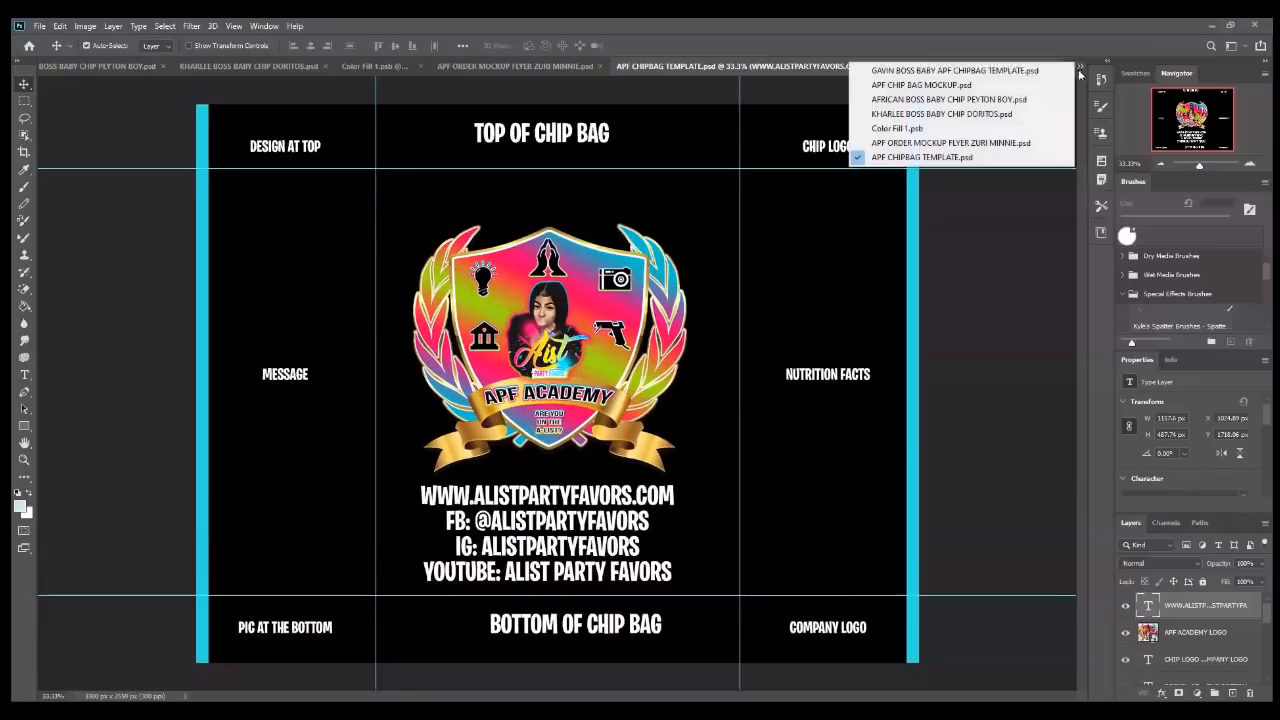
pyautogui.click(995, 71)
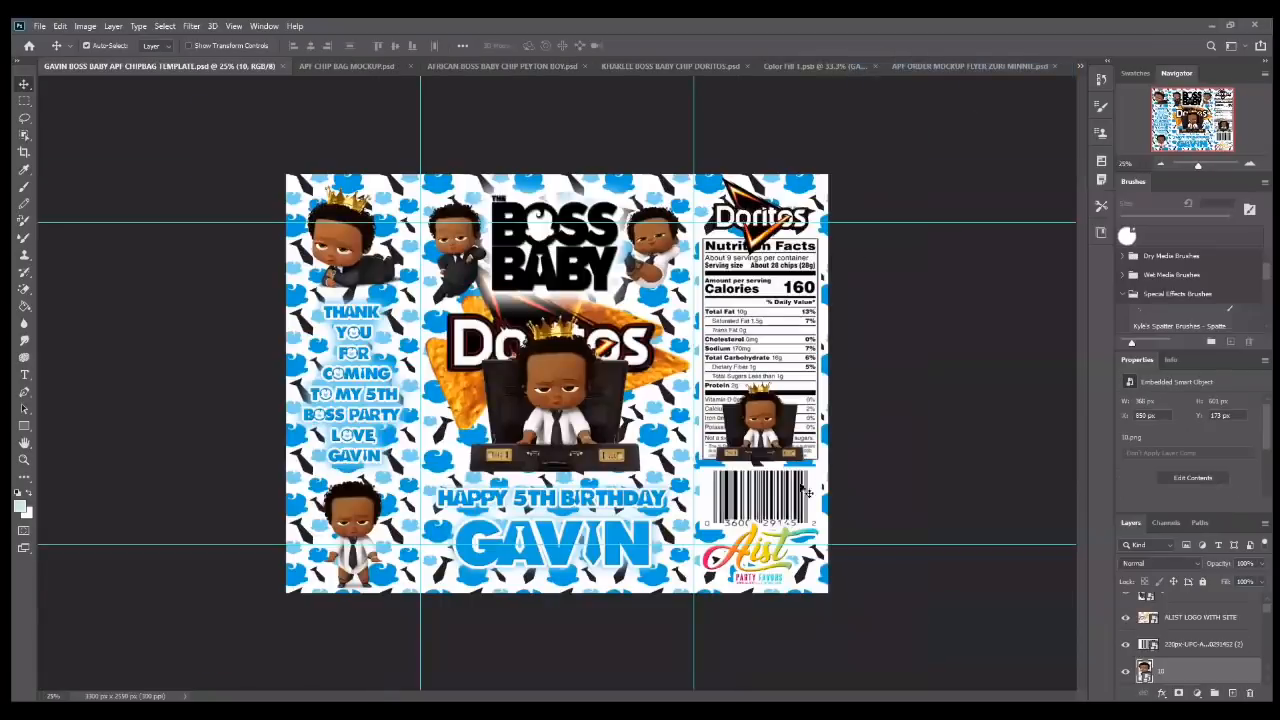
pyautogui.click(523, 67)
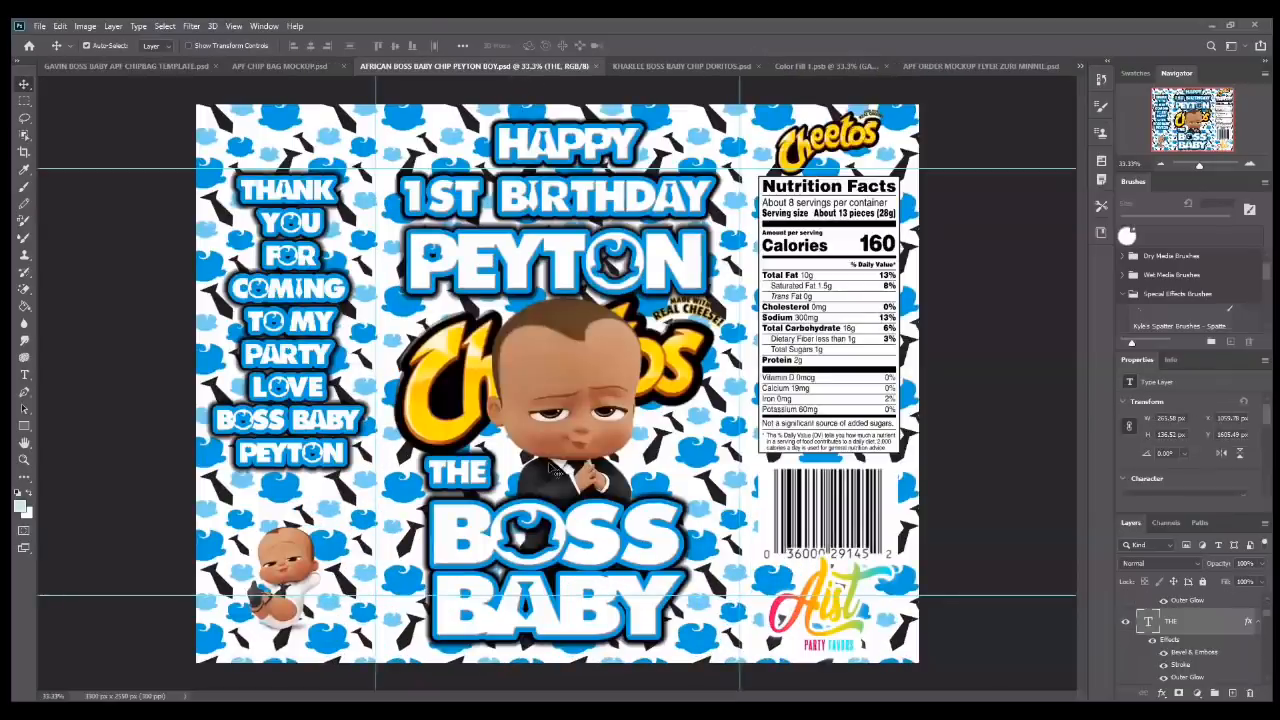
pyautogui.click(648, 69)
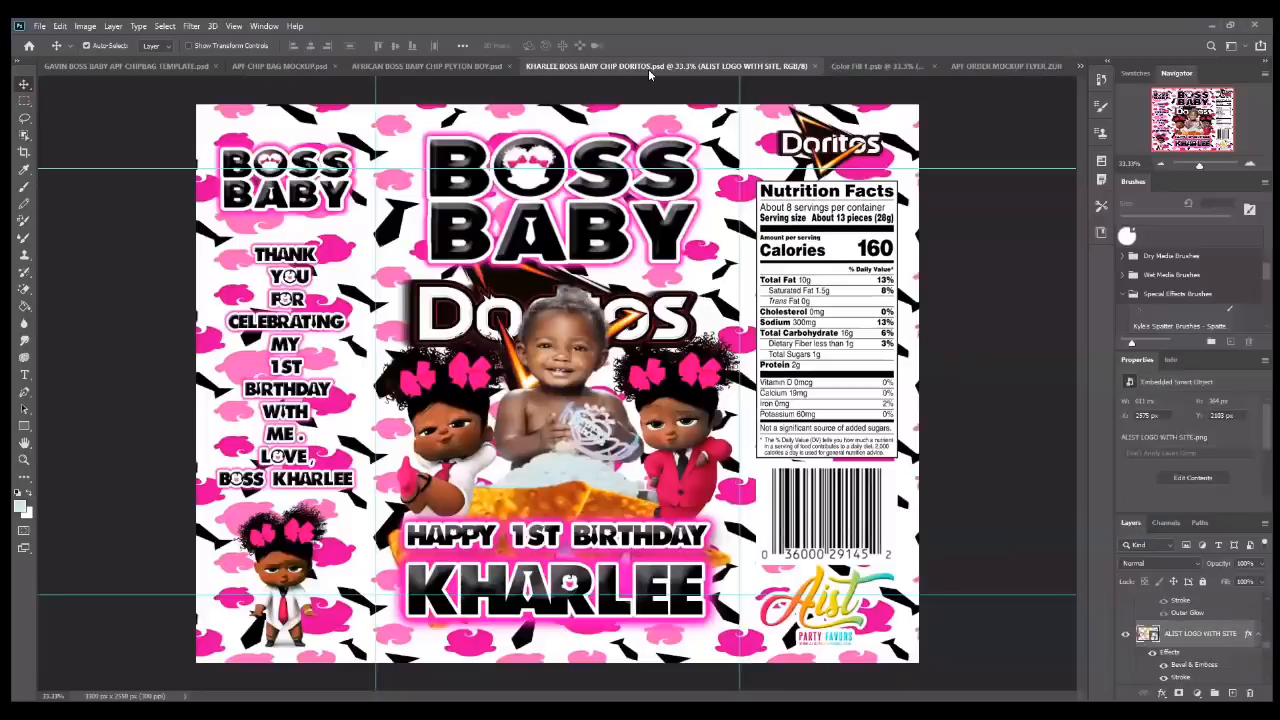
# - Undo the last artwork change in APF CHIP BAG MOCKUP.psd to restore the front design on the bag
pyautogui.click(268, 67)
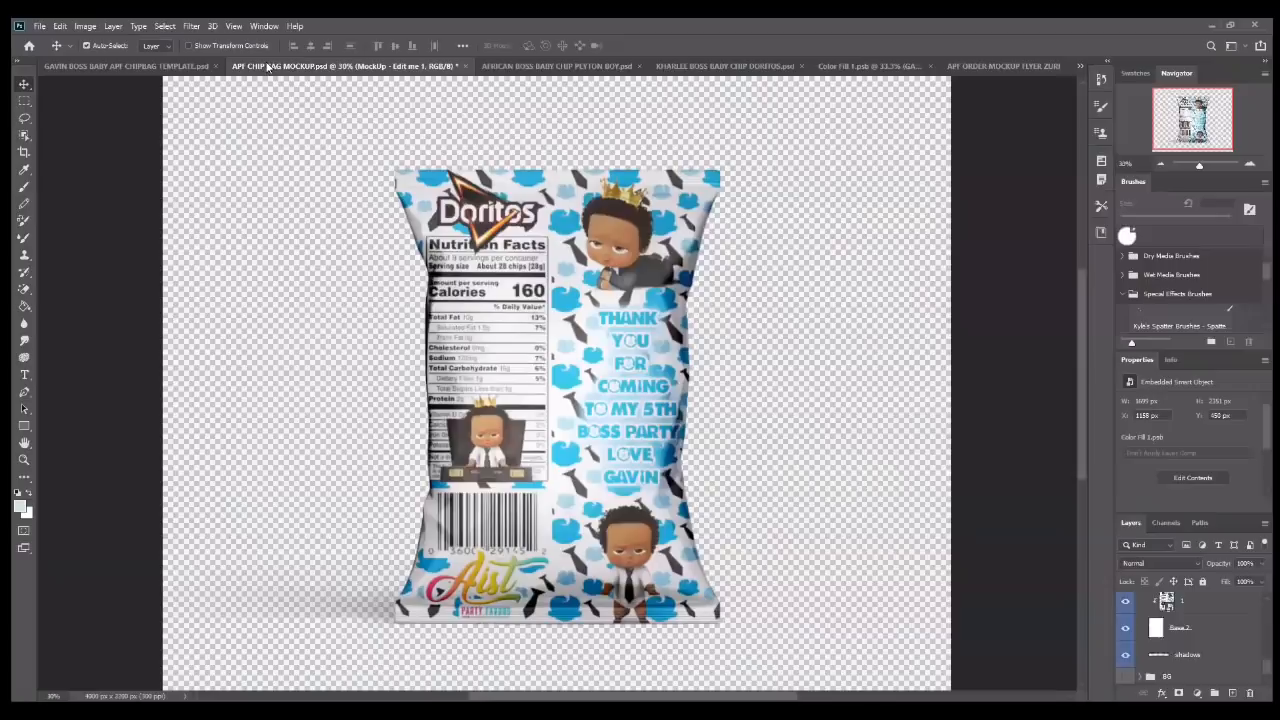
pyautogui.click(60, 26)
pyautogui.click(100, 40)
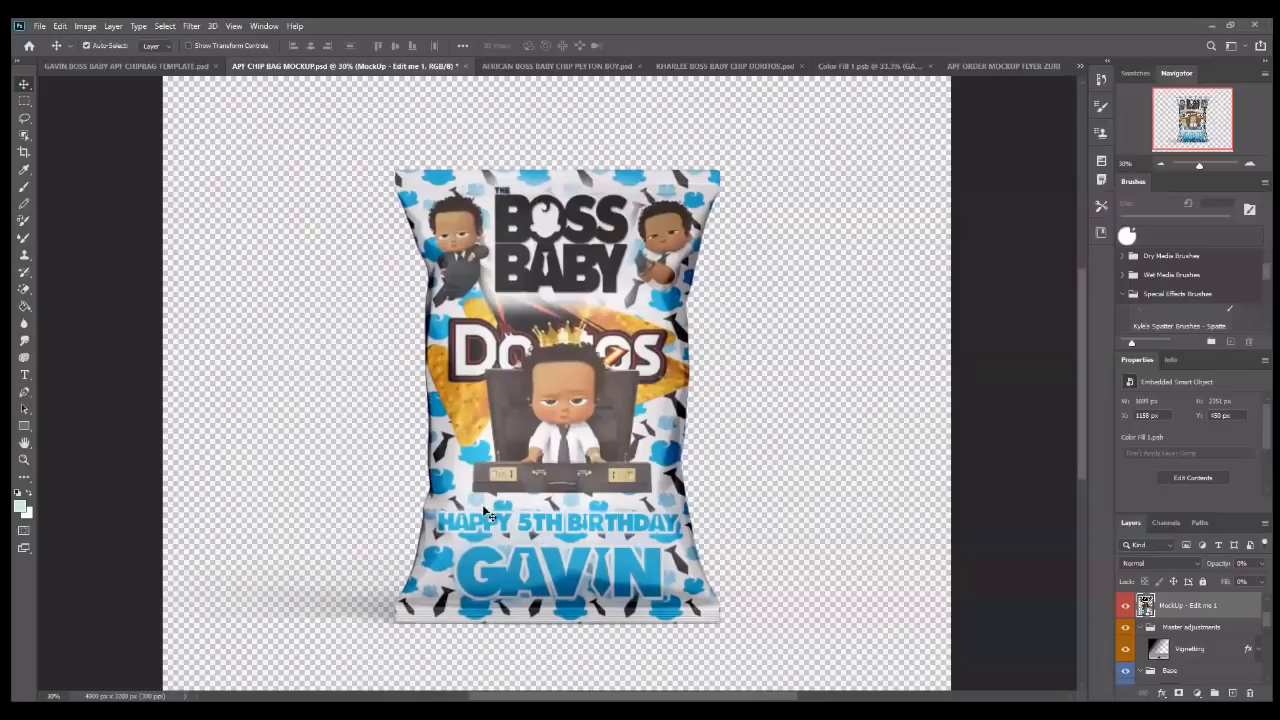
# - Add the heading text CHIP BAGS to the order flyer, above the front bag mockup
pyautogui.click(1016, 66)
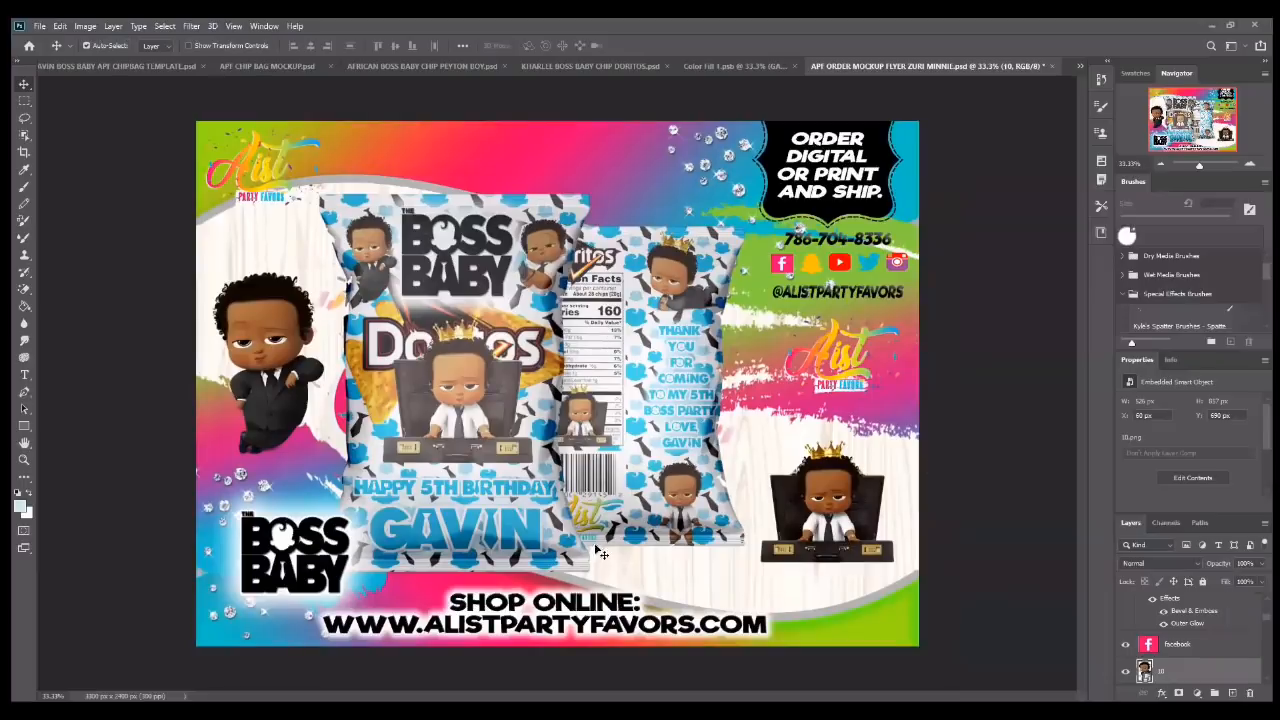
pyautogui.click(25, 374)
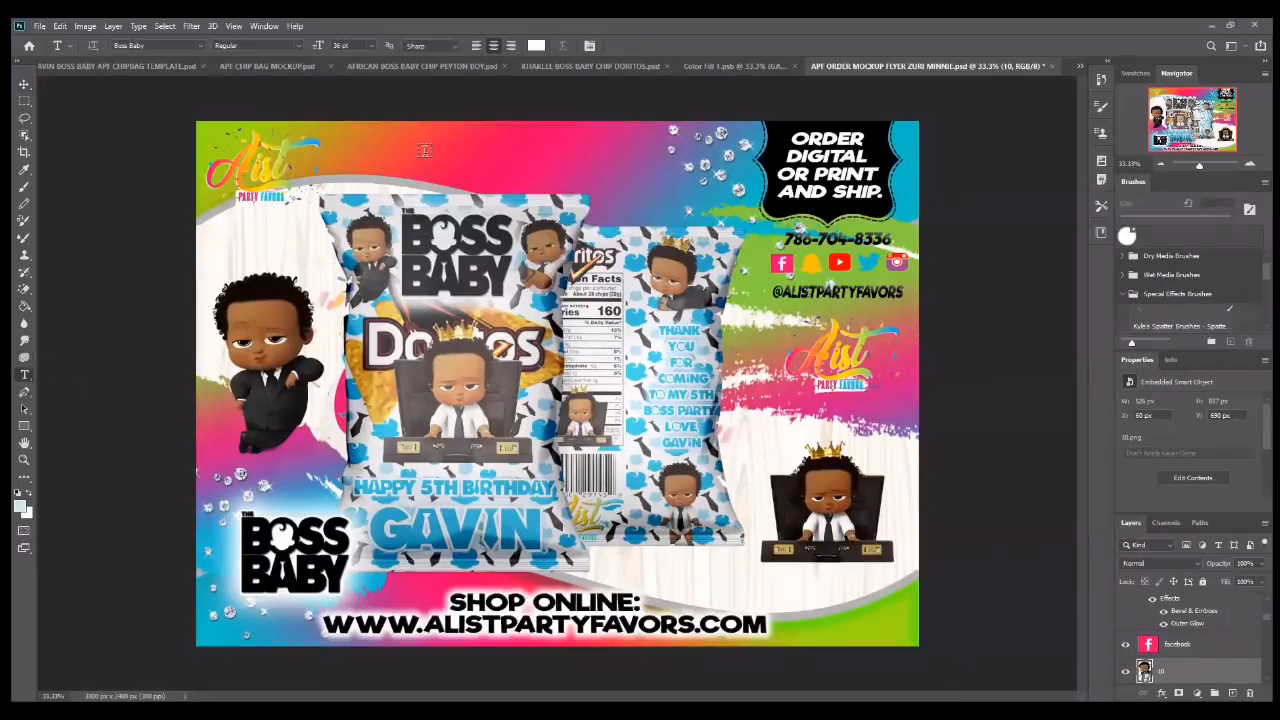
pyautogui.click(425, 150)
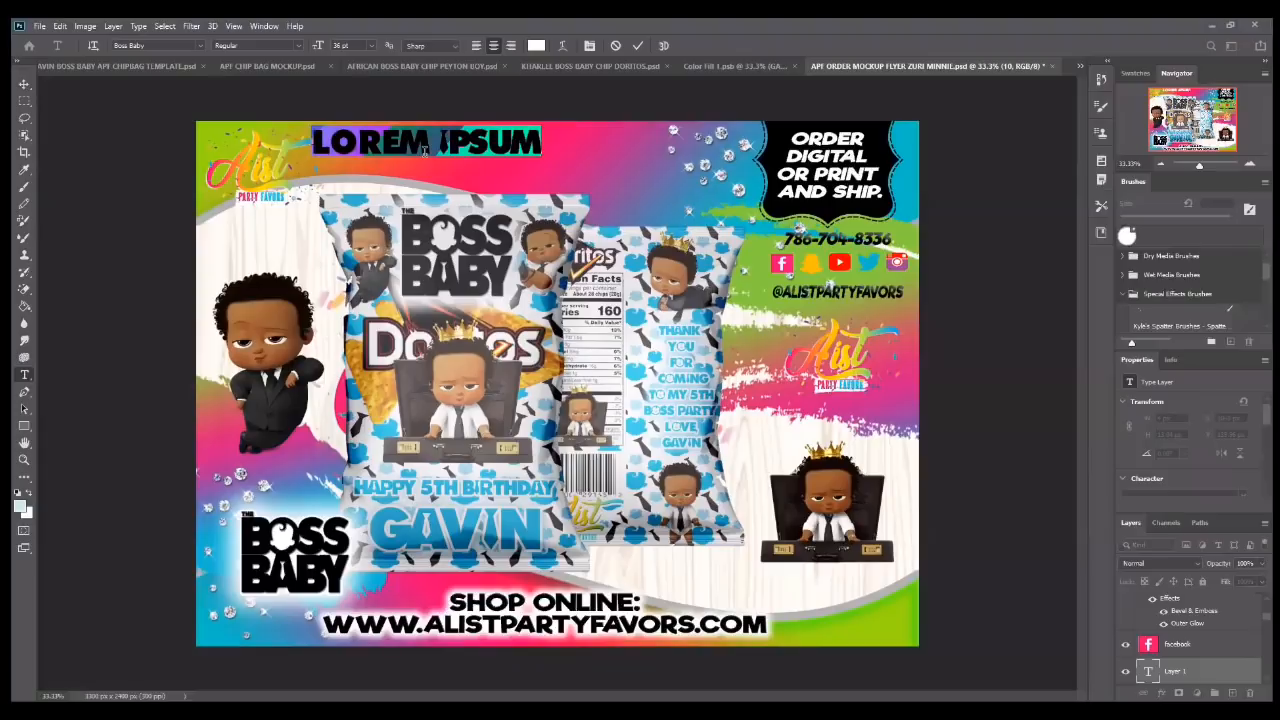
pyautogui.write('CH')
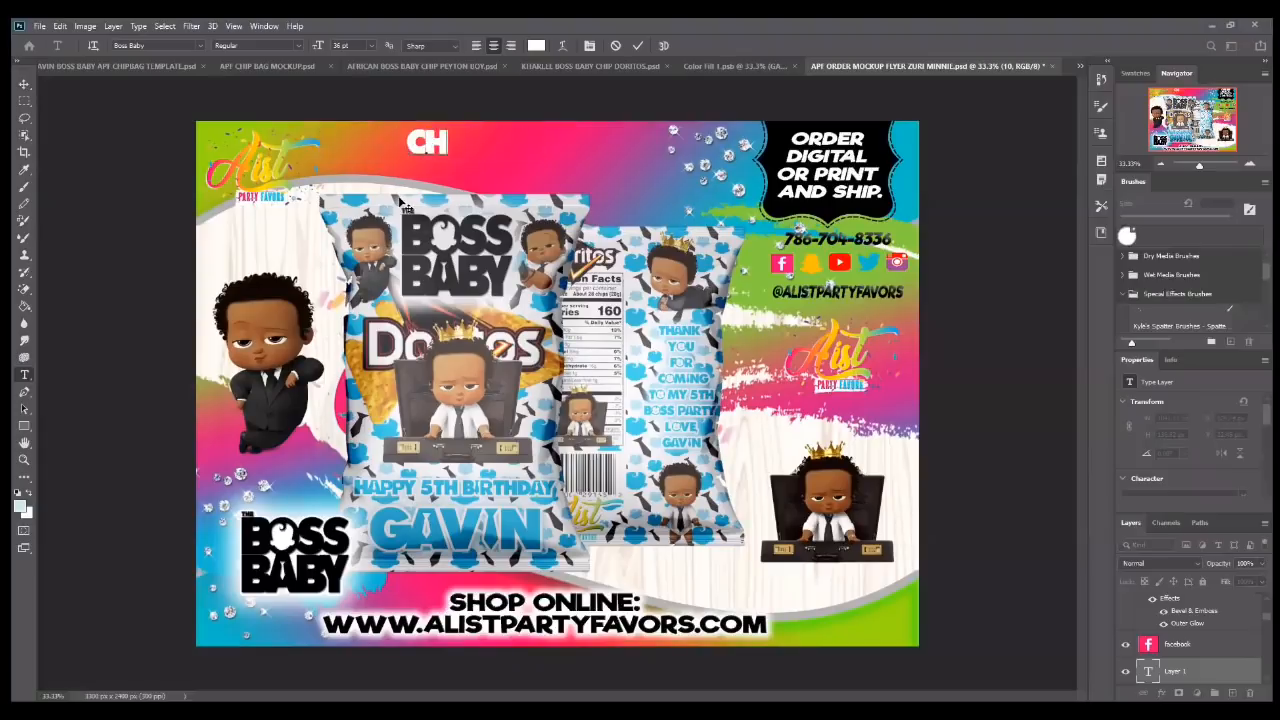
pyautogui.write('IP BAGS')
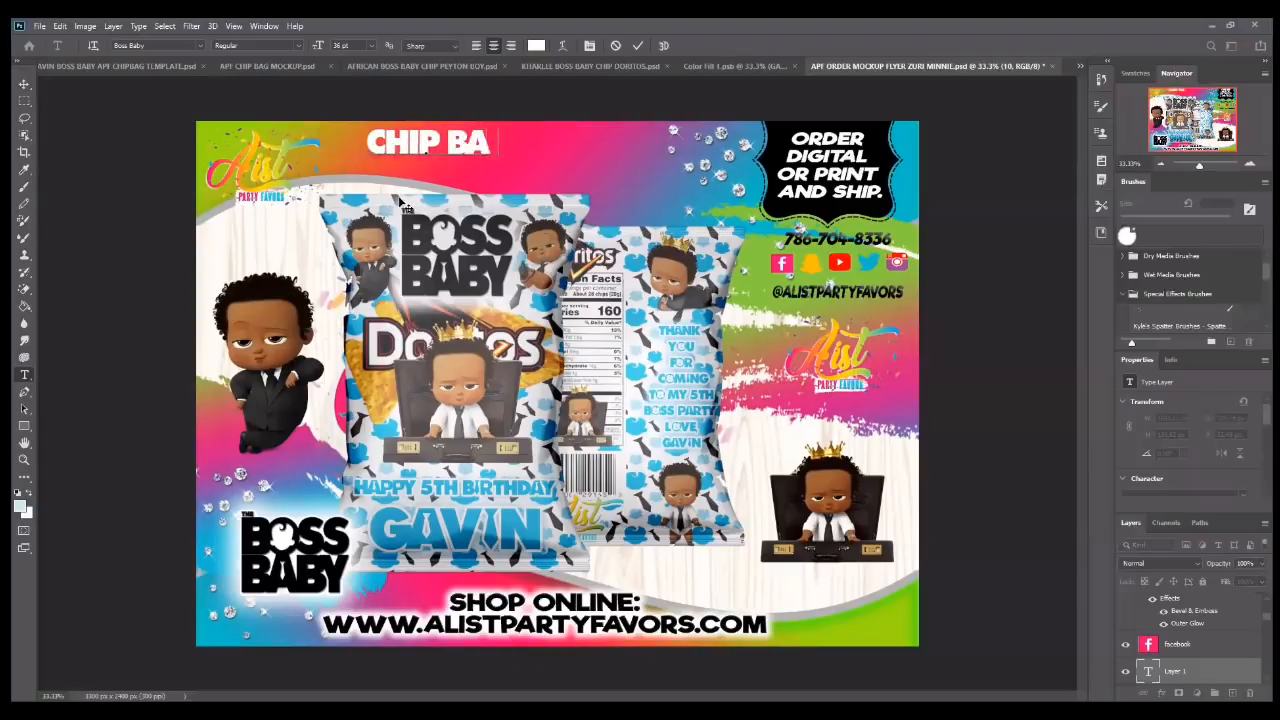
pyautogui.press('BackSpace')
pyautogui.press('BackSpace')
pyautogui.press('BackSpace')
pyautogui.press('BackSpace')
pyautogui.press('BackSpace')
pyautogui.press('BackSpace')
pyautogui.press('BackSpace')
pyautogui.press('BackSpace')
pyautogui.press('BackSpace')
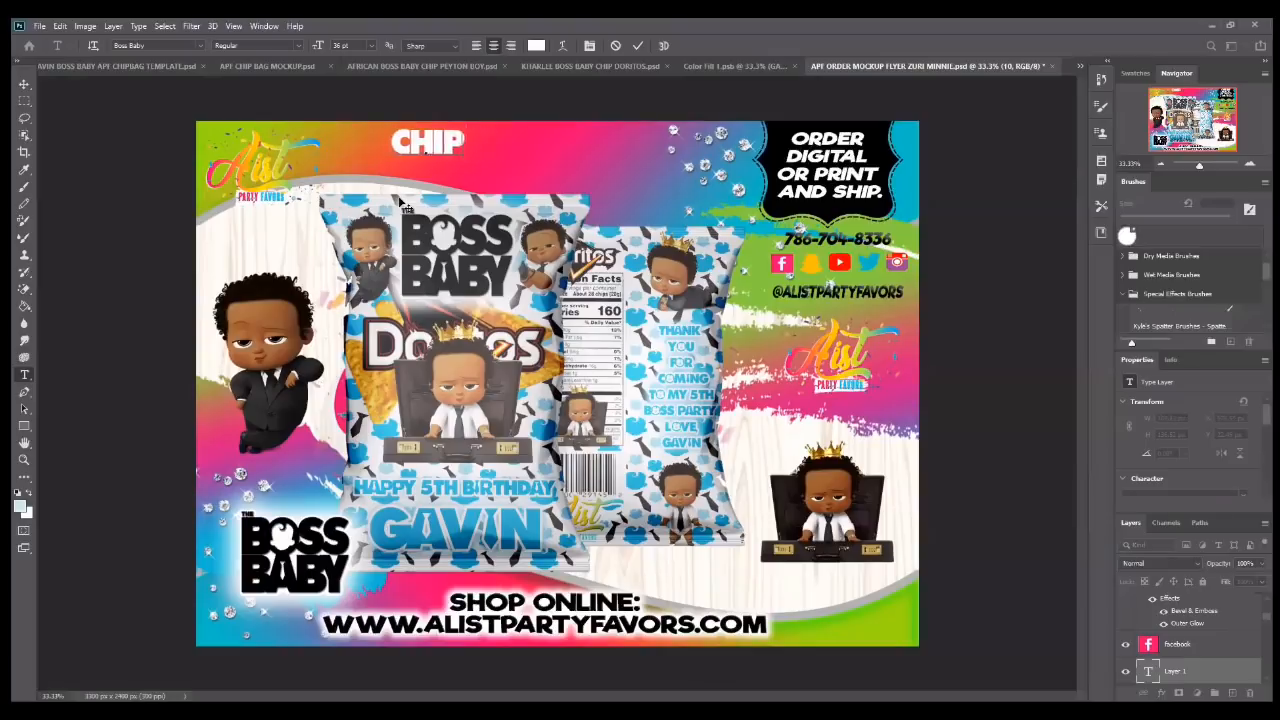
pyautogui.write('CHA')
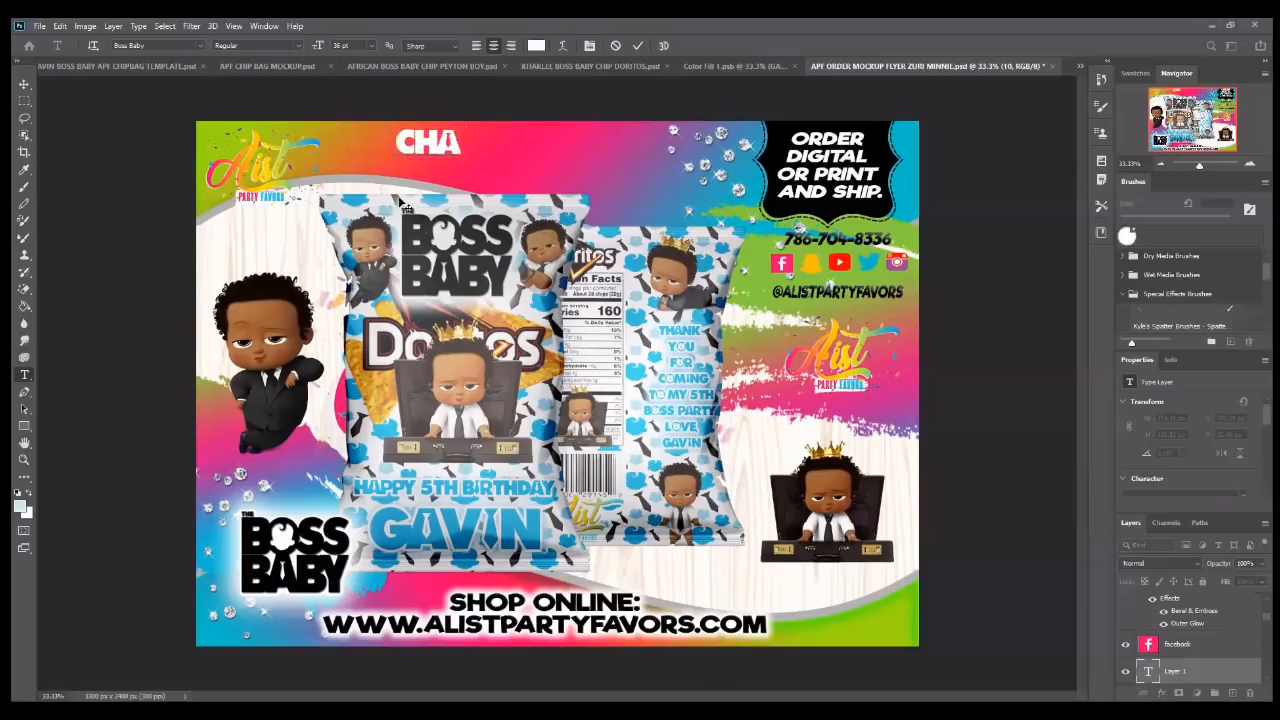
pyautogui.press('BackSpace')
pyautogui.write('IP N')
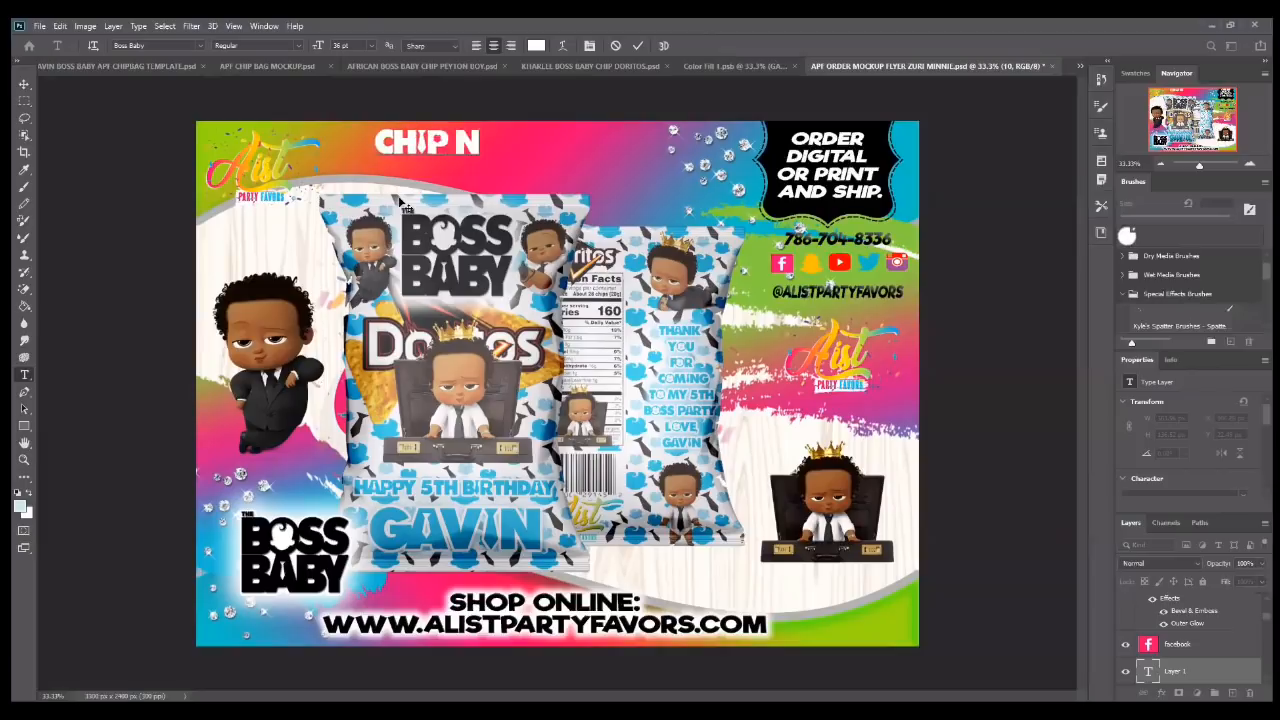
pyautogui.press('BackSpace')
pyautogui.write('BAGS')
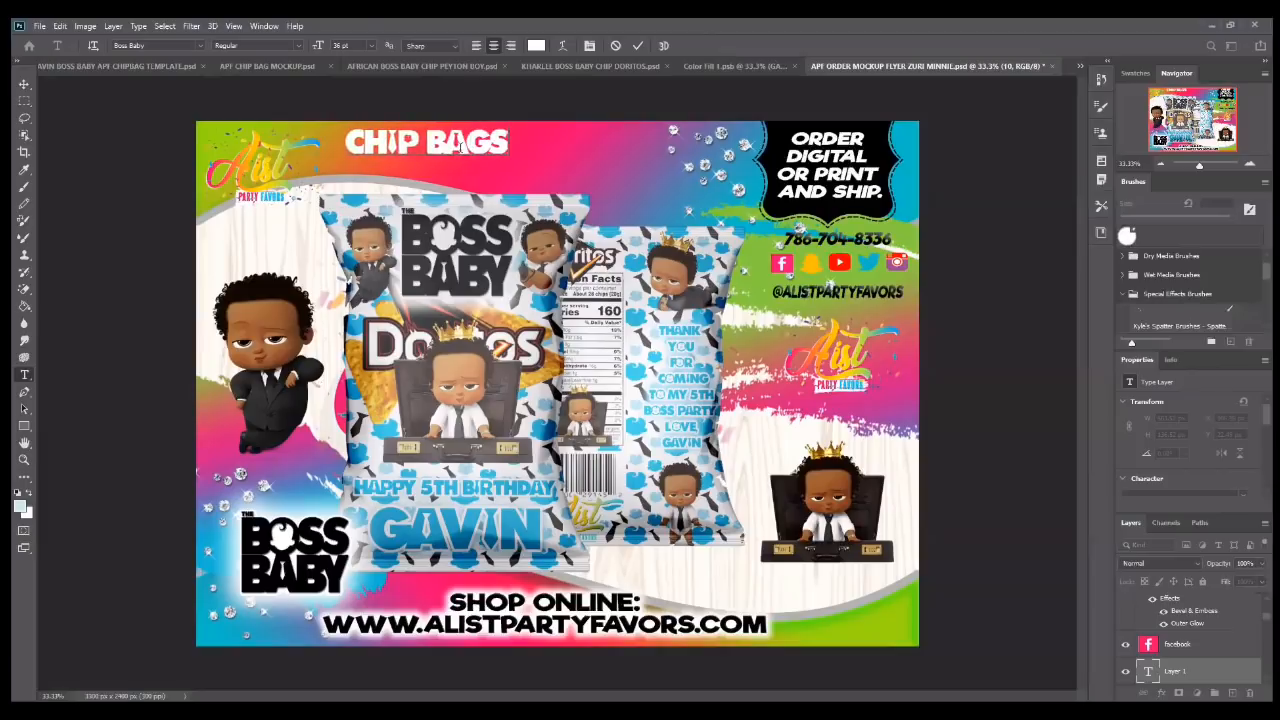
# - Recolor the CHIP BAGS heading to black (000000) and commit the text
pyautogui.click(536, 45)
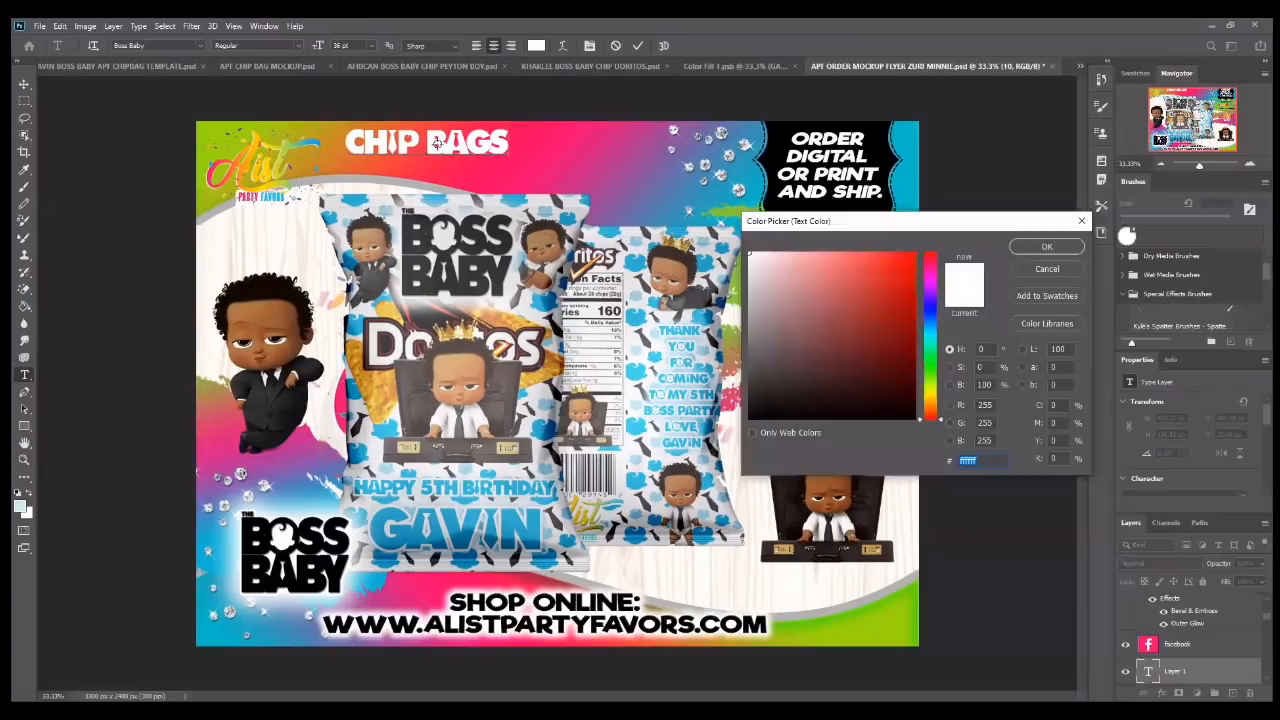
pyautogui.click(1032, 269)
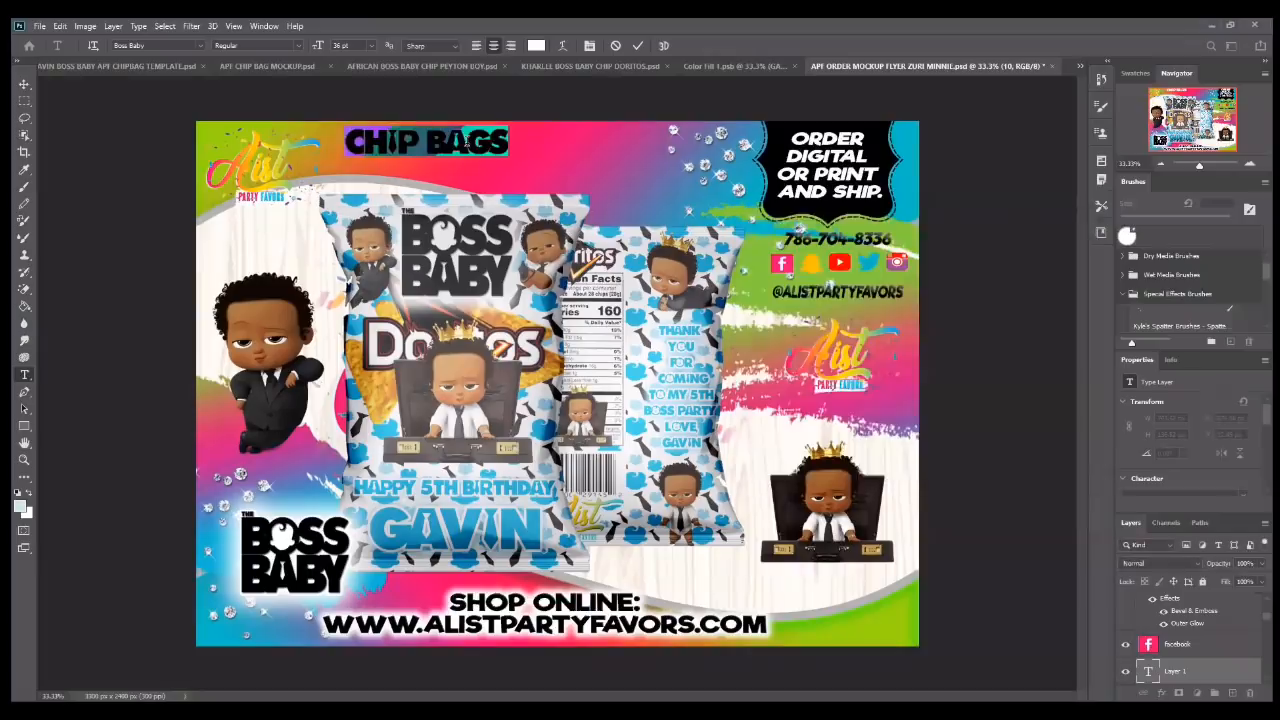
pyautogui.click(532, 47)
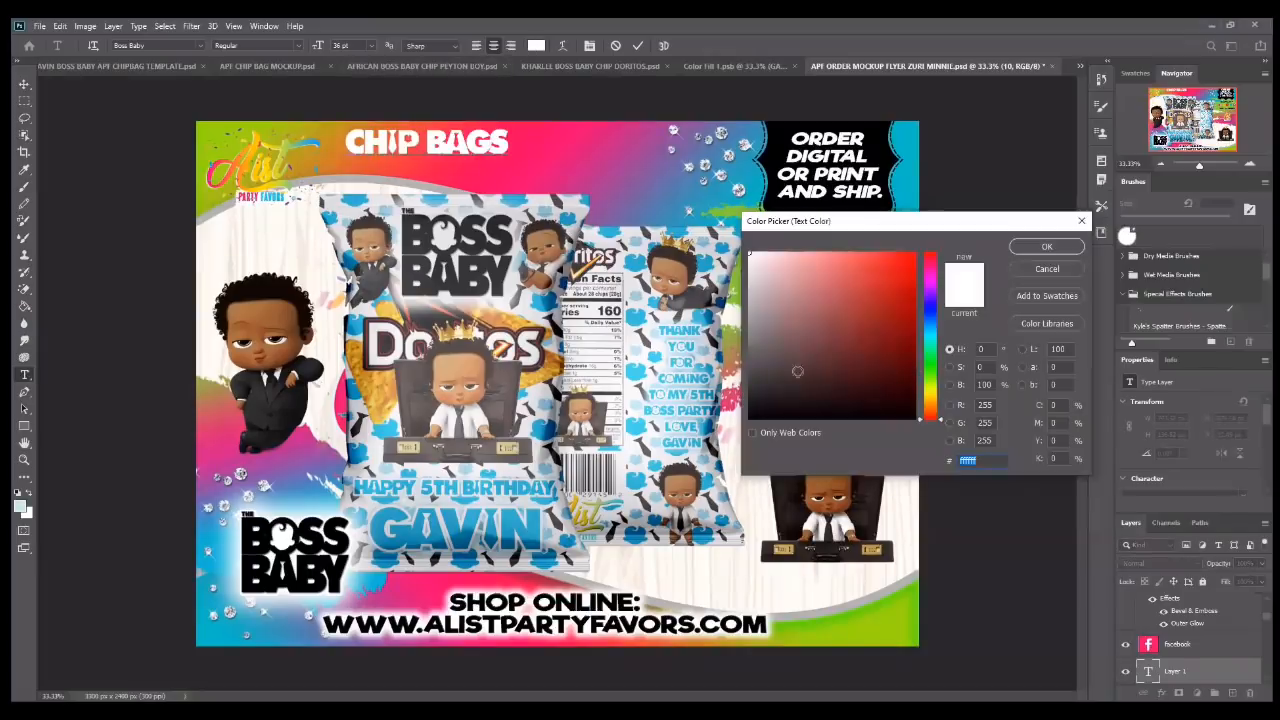
pyautogui.click(914, 418)
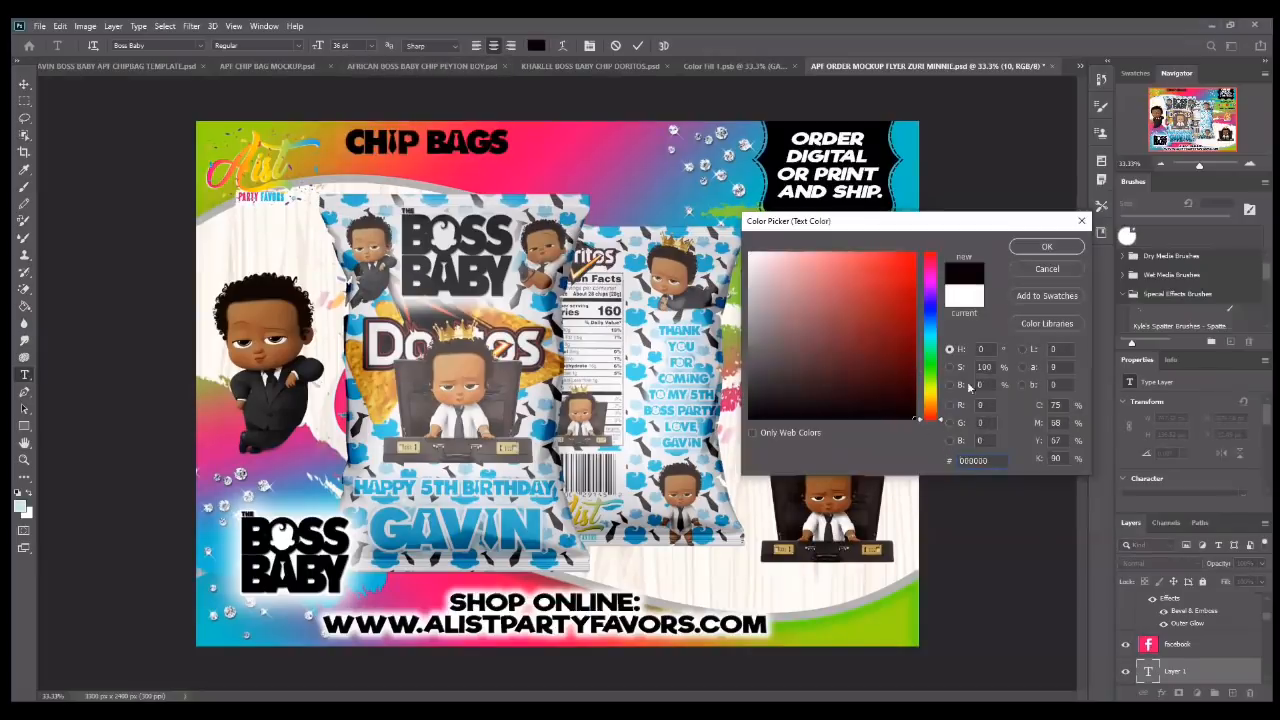
pyautogui.click(1046, 246)
pyautogui.click(637, 48)
# - Position the CHIP BAGS heading near the flyer's upper center and give it a light blue Outer Glow
pyautogui.press('v')
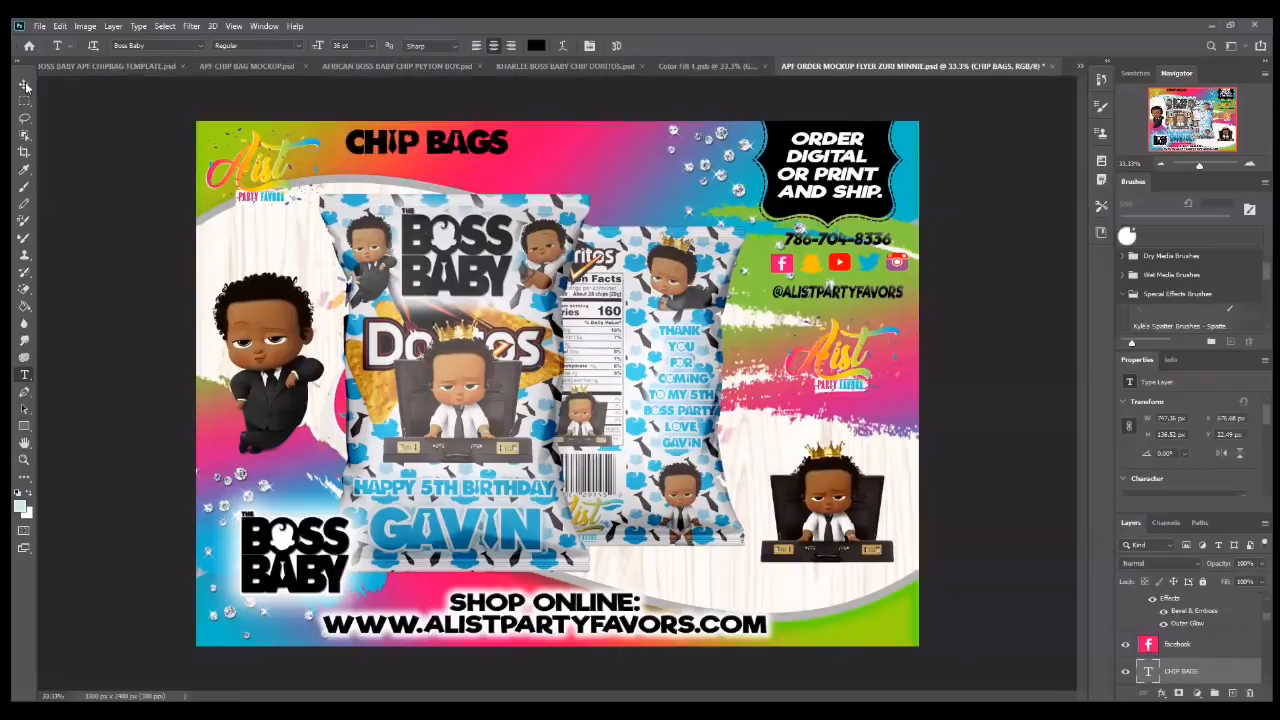
pyautogui.moveTo(468, 155); pyautogui.dragTo(551, 170)
pyautogui.click(1161, 692)
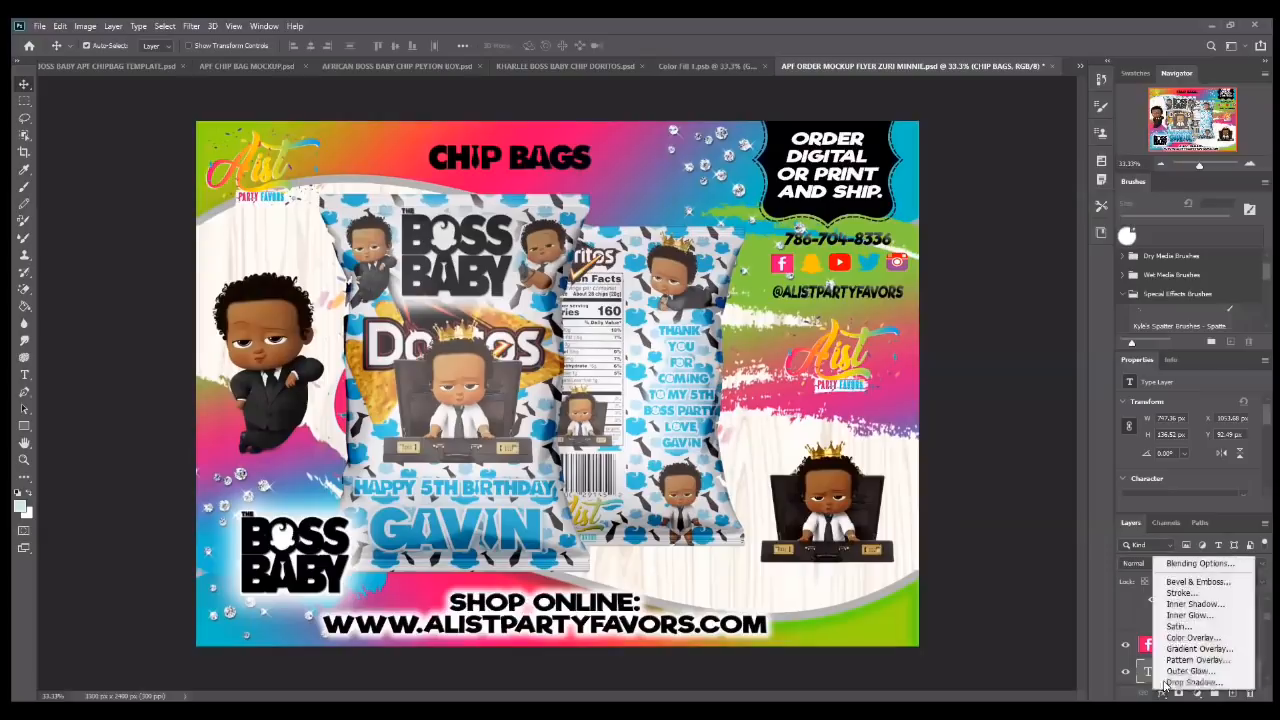
pyautogui.click(1167, 678)
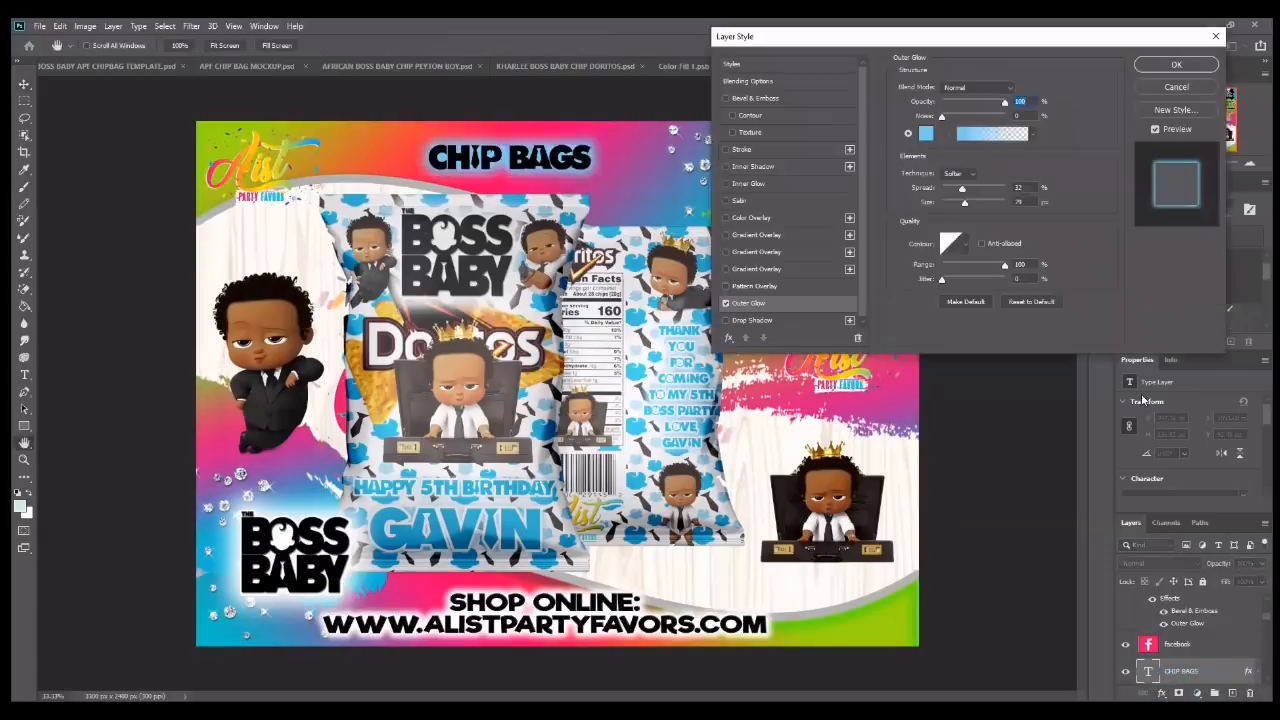
pyautogui.click(1177, 65)
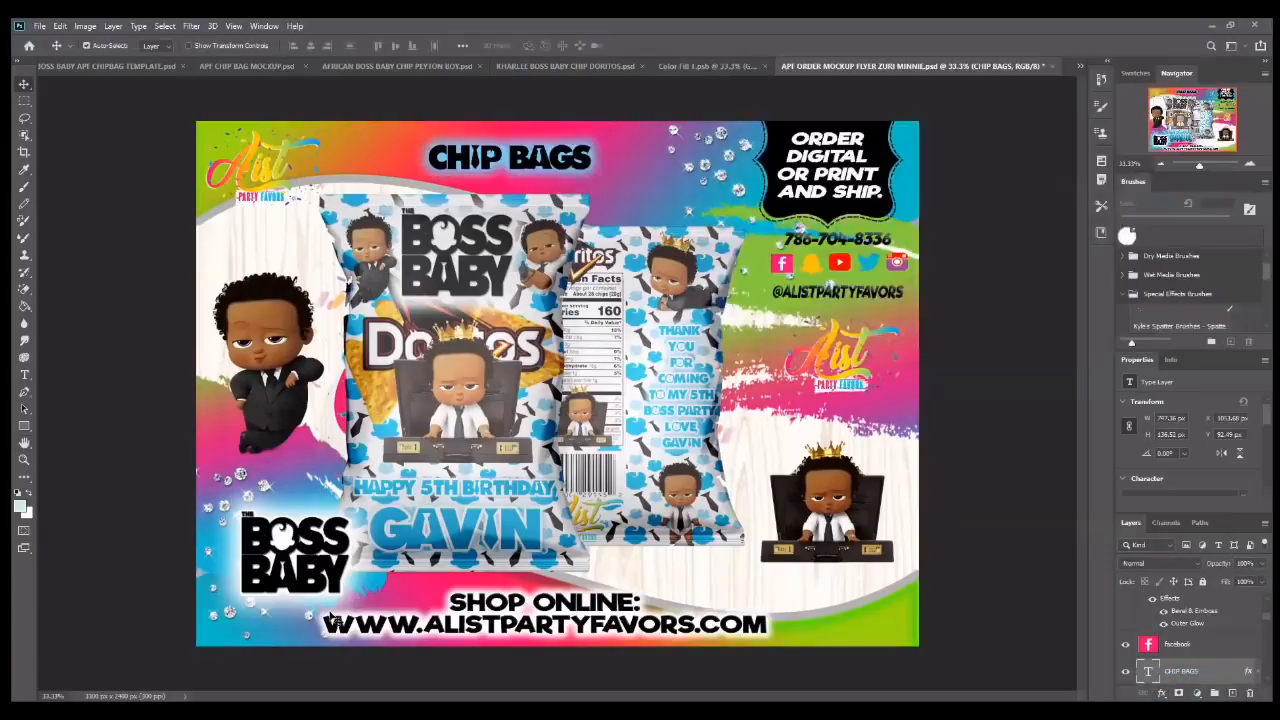
# - Save the flyer on the computer as a new PSD named APF ORDER MOCKUP FLYER, the child's name and BOSS BABY
pyautogui.click(41, 27)
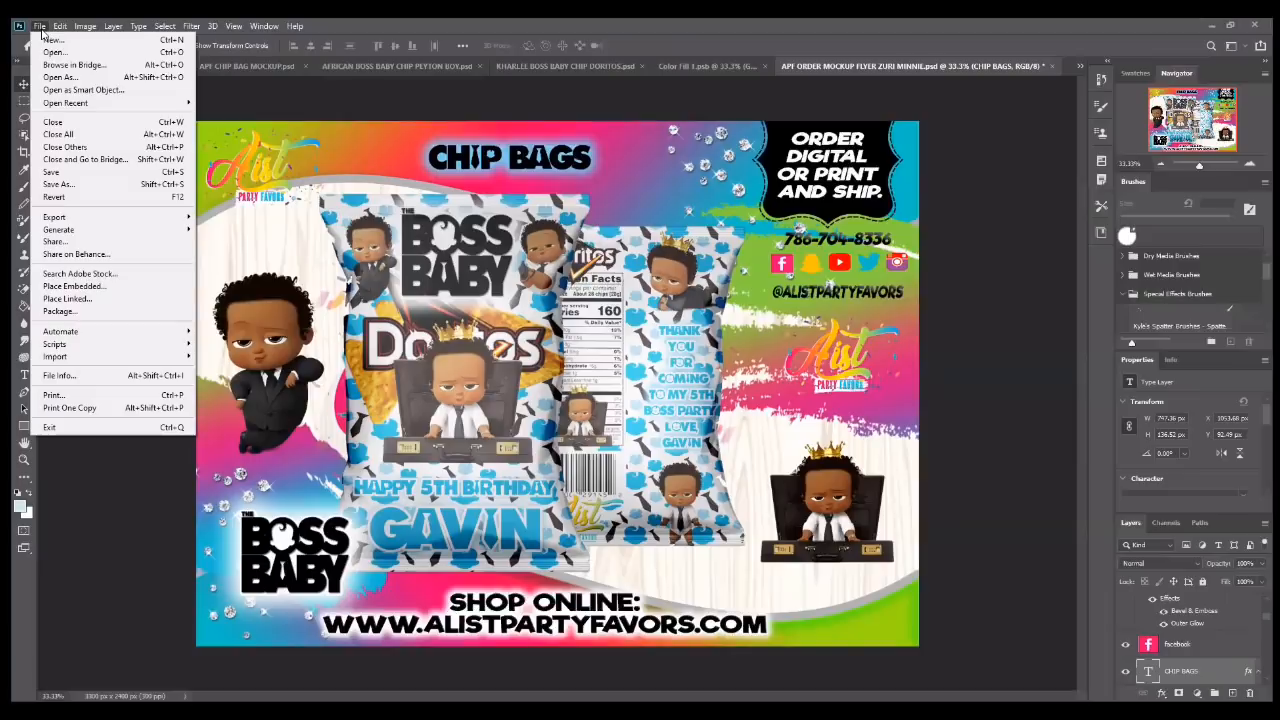
pyautogui.click(52, 186)
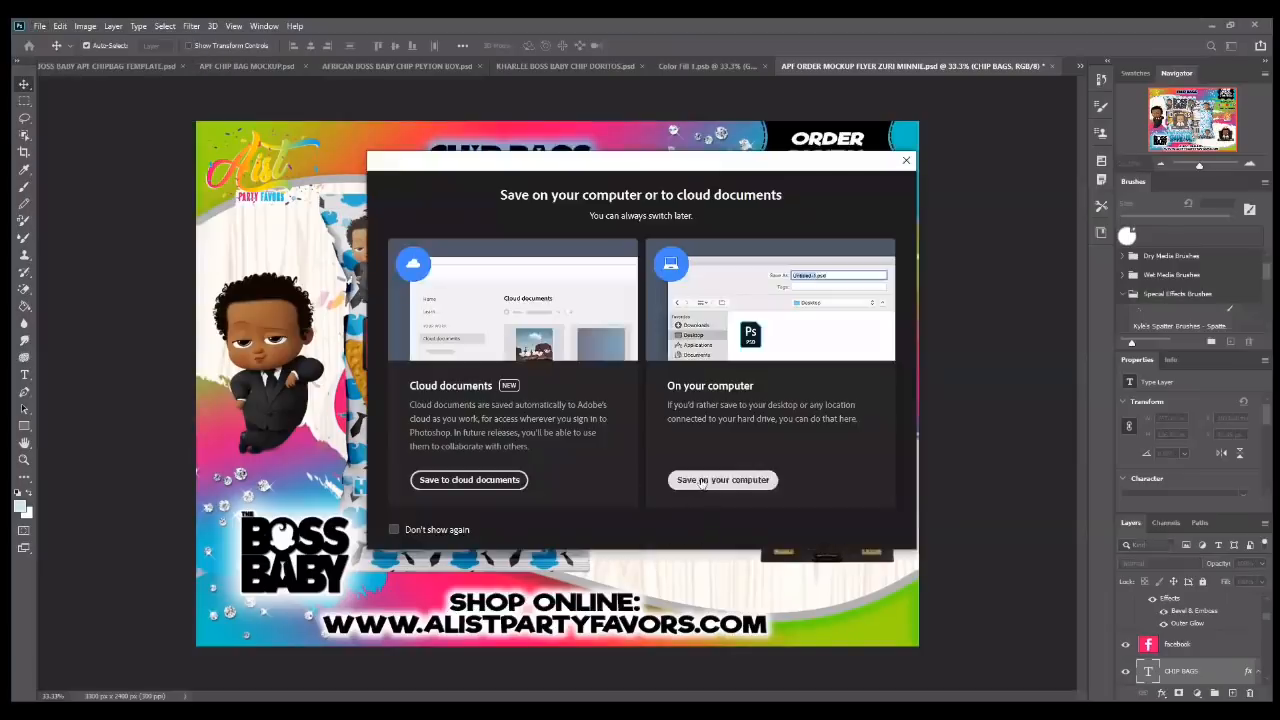
pyautogui.click(702, 481)
pyautogui.click(245, 532)
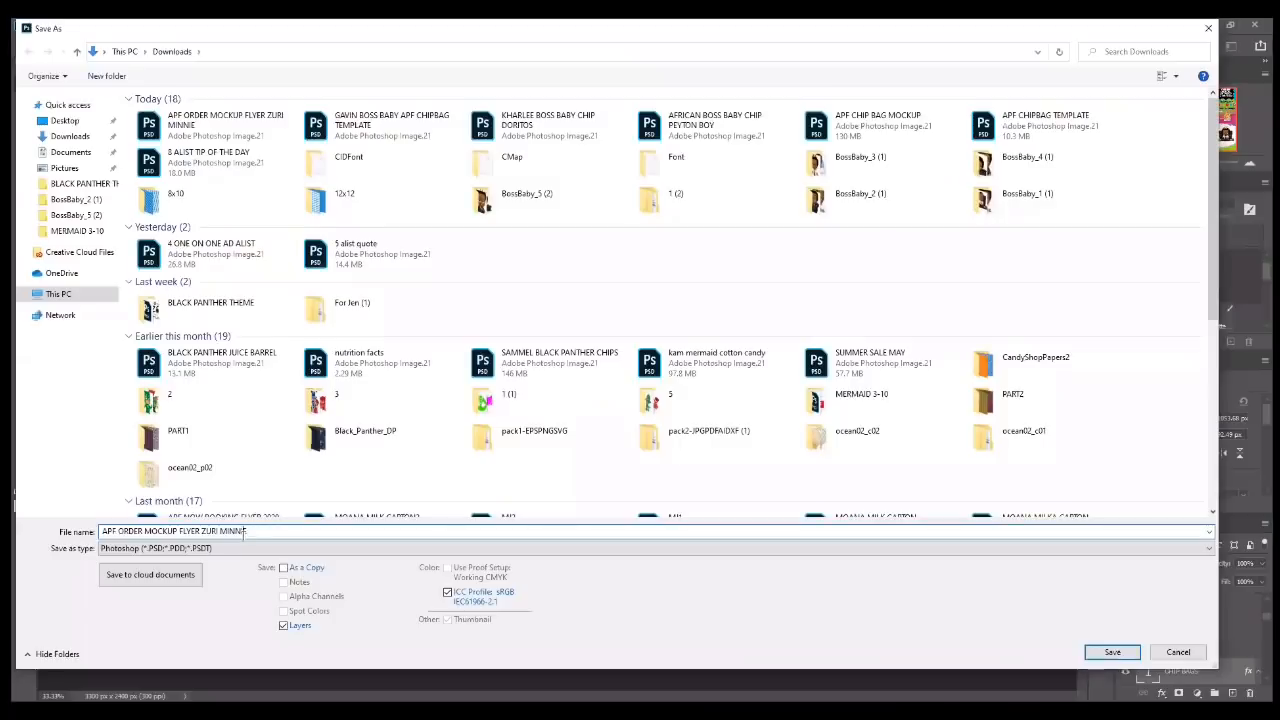
pyautogui.moveTo(245, 532); pyautogui.dragTo(201, 532)
pyautogui.write('GAVIN BOSS BABY')
pyautogui.press('Return')
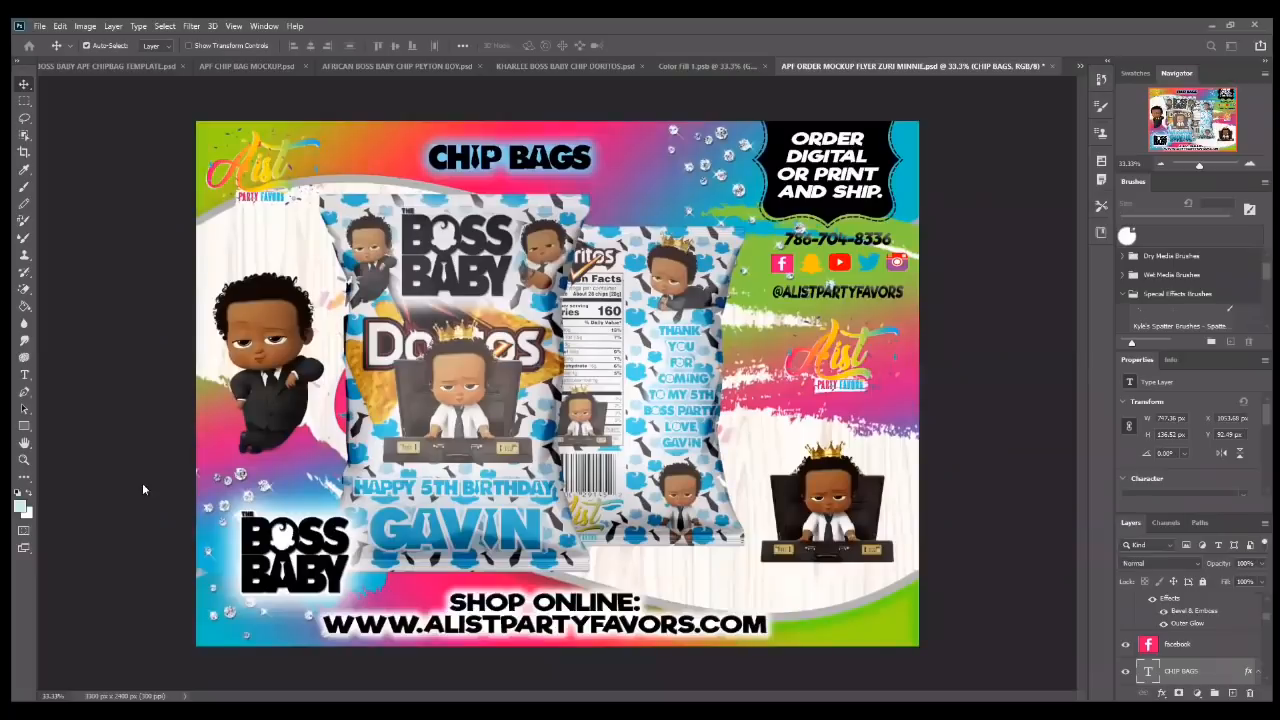
# - Save a JPEG copy of the flyer in Downloads under the same name, at Medium quality 5
pyautogui.click(40, 27)
pyautogui.click(60, 181)
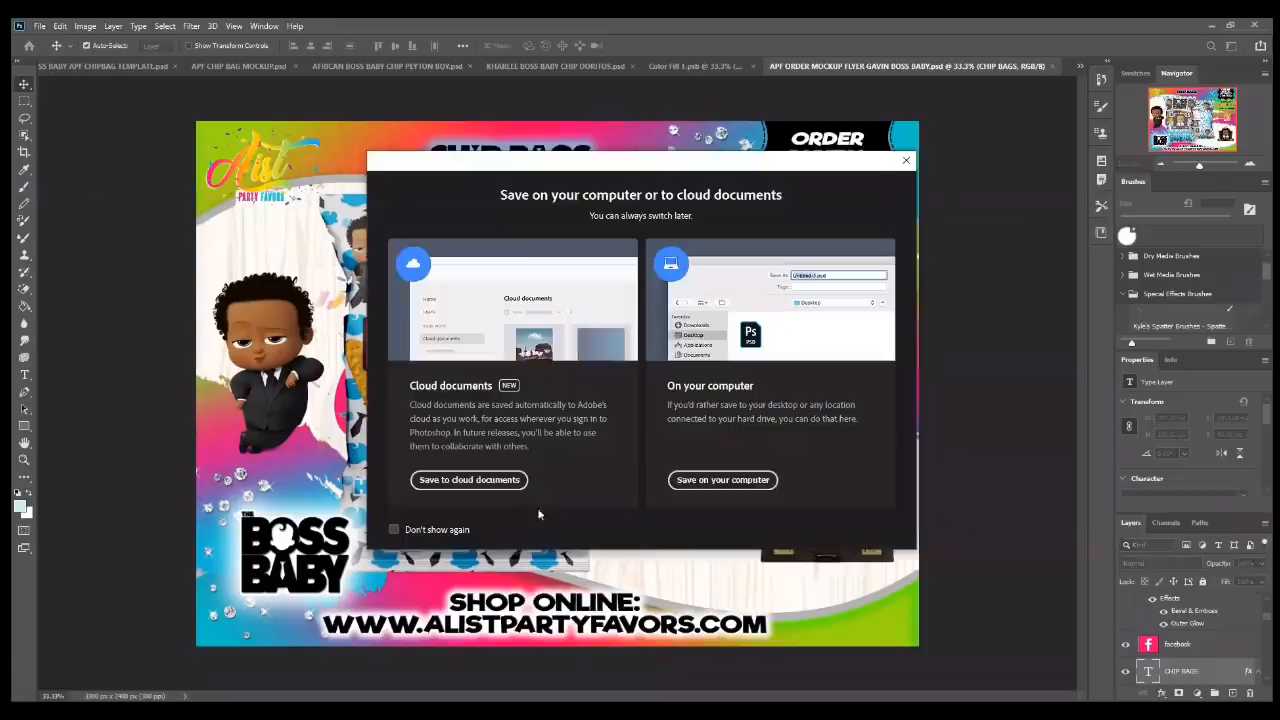
pyautogui.click(722, 483)
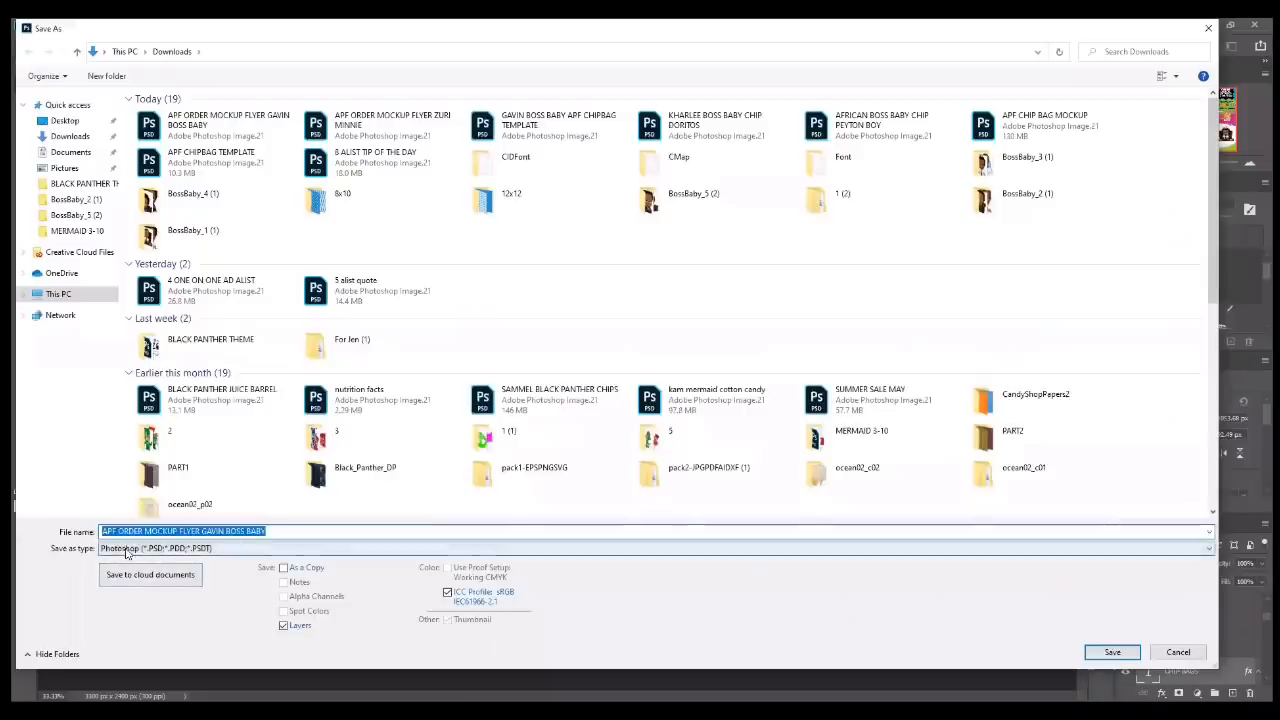
pyautogui.click(126, 550)
pyautogui.click(112, 417)
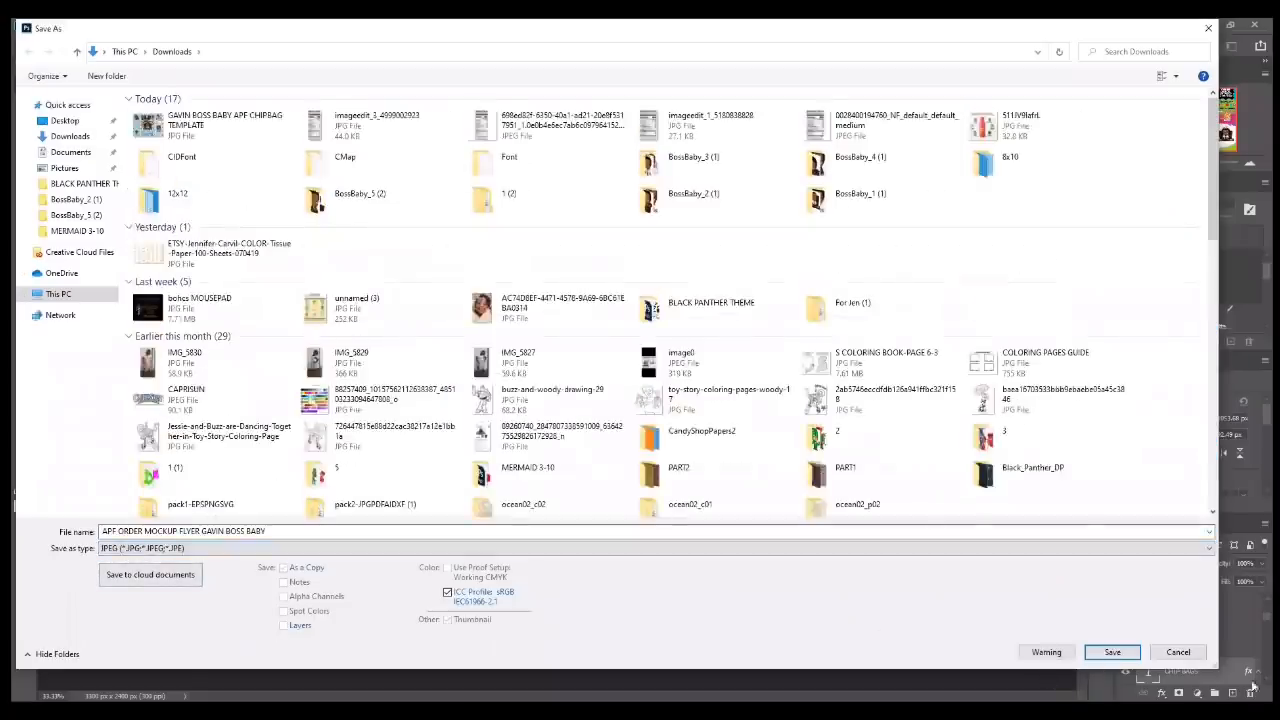
pyautogui.click(1111, 655)
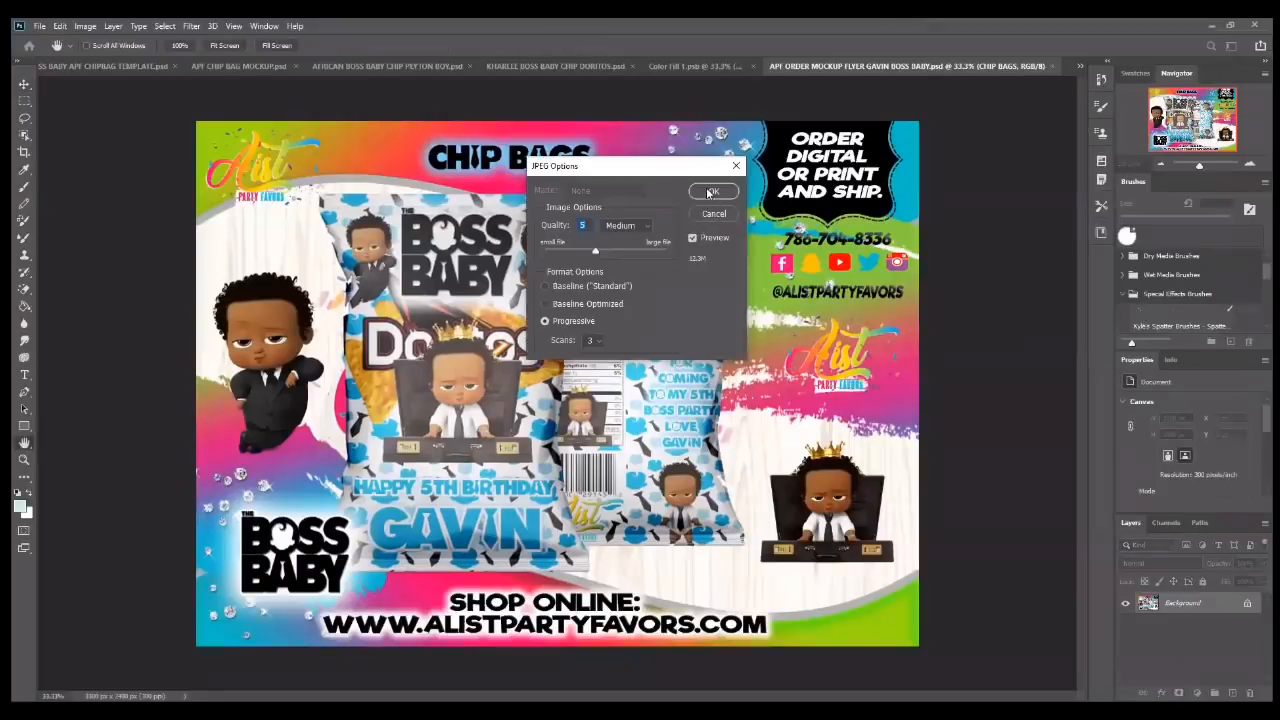
pyautogui.click(709, 192)
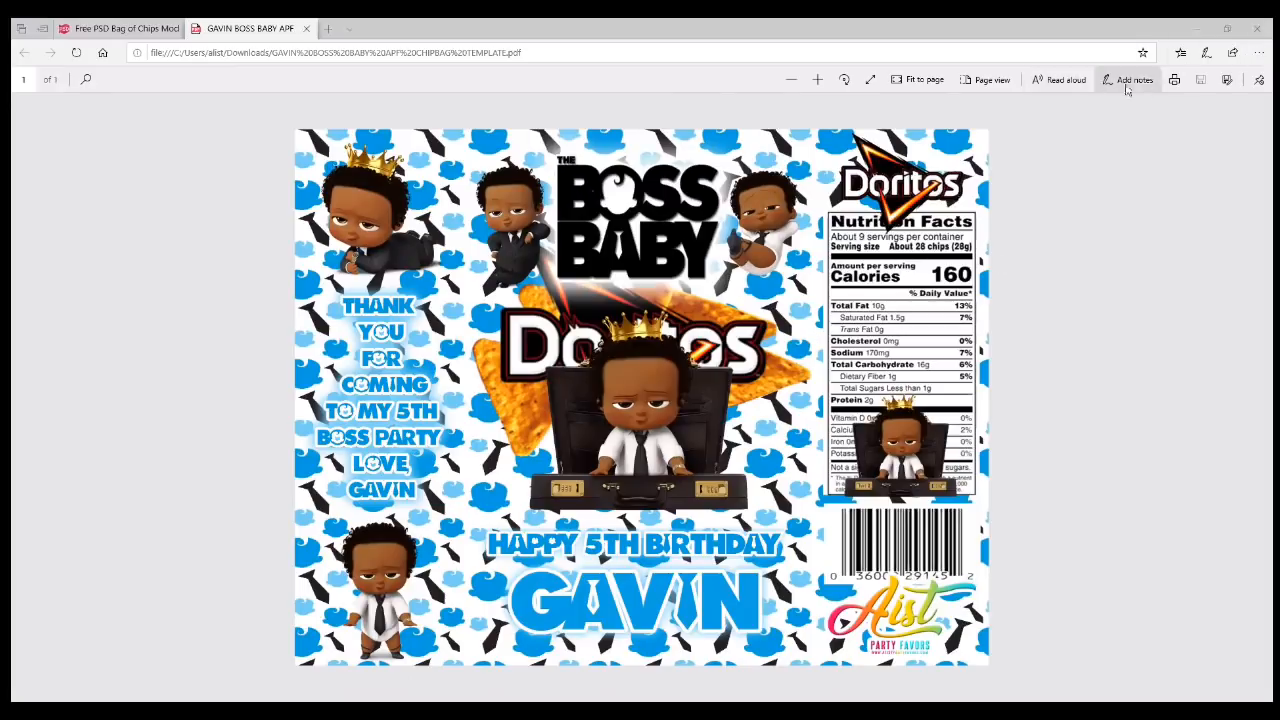
# - Set up printing of the chip bag PDF in Landscape orientation on the HP Color LaserJet MFP M477fnw
pyautogui.click(1173, 80)
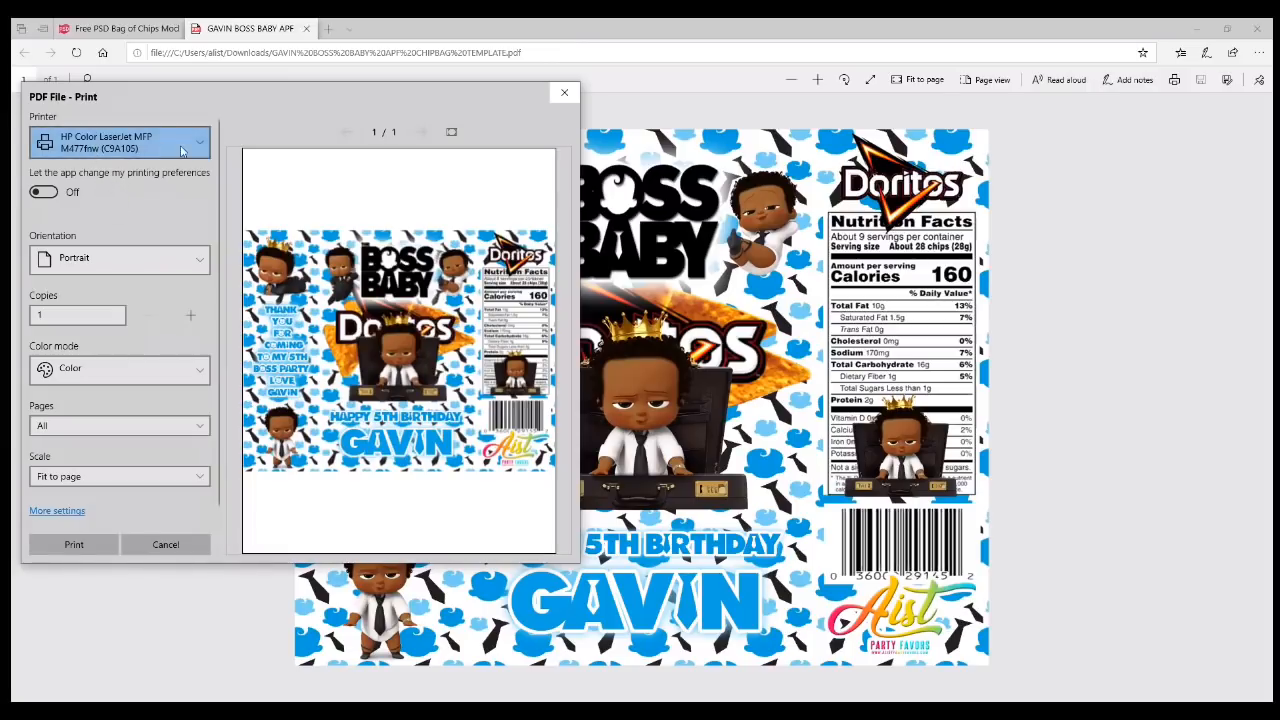
pyautogui.click(91, 264)
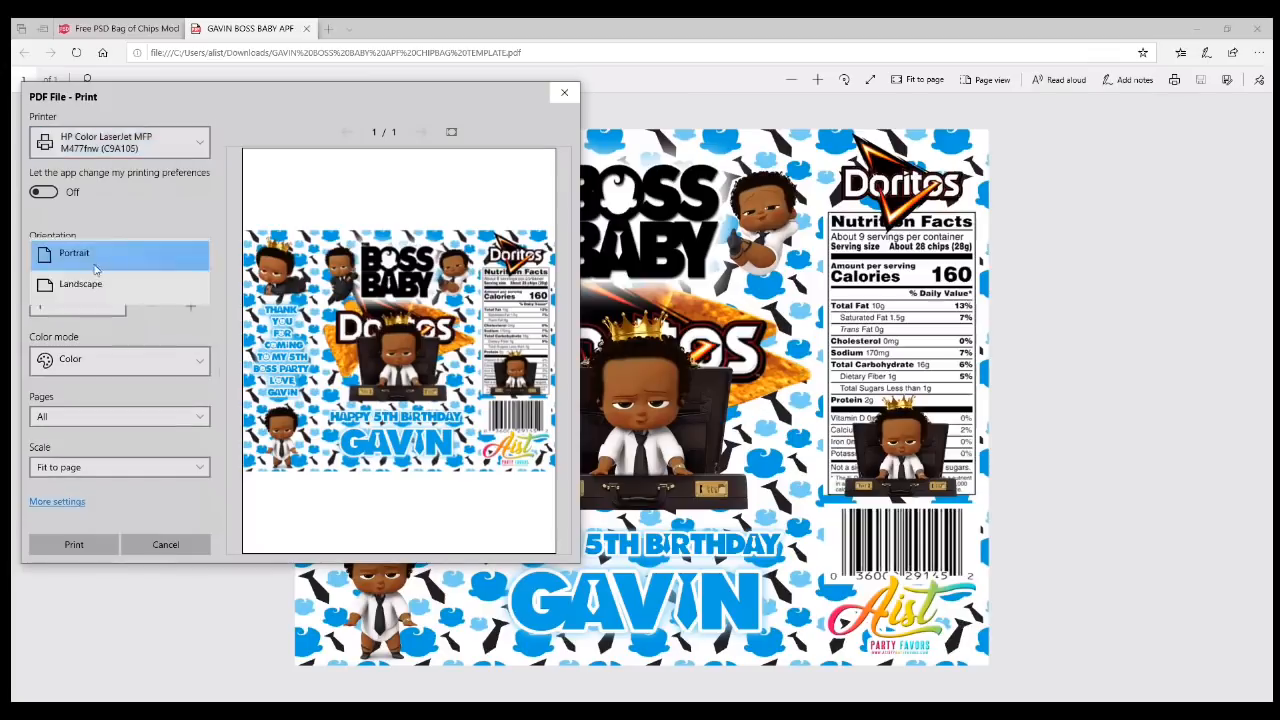
pyautogui.click(91, 288)
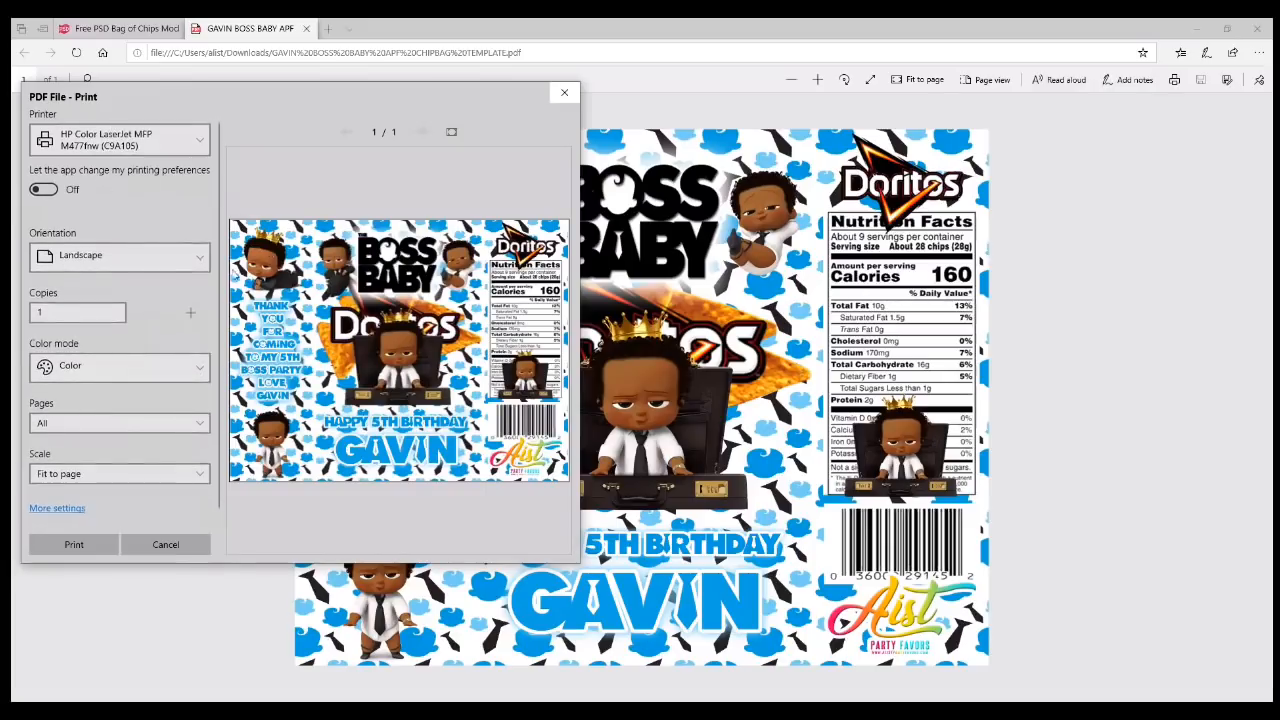
pyautogui.click(145, 140)
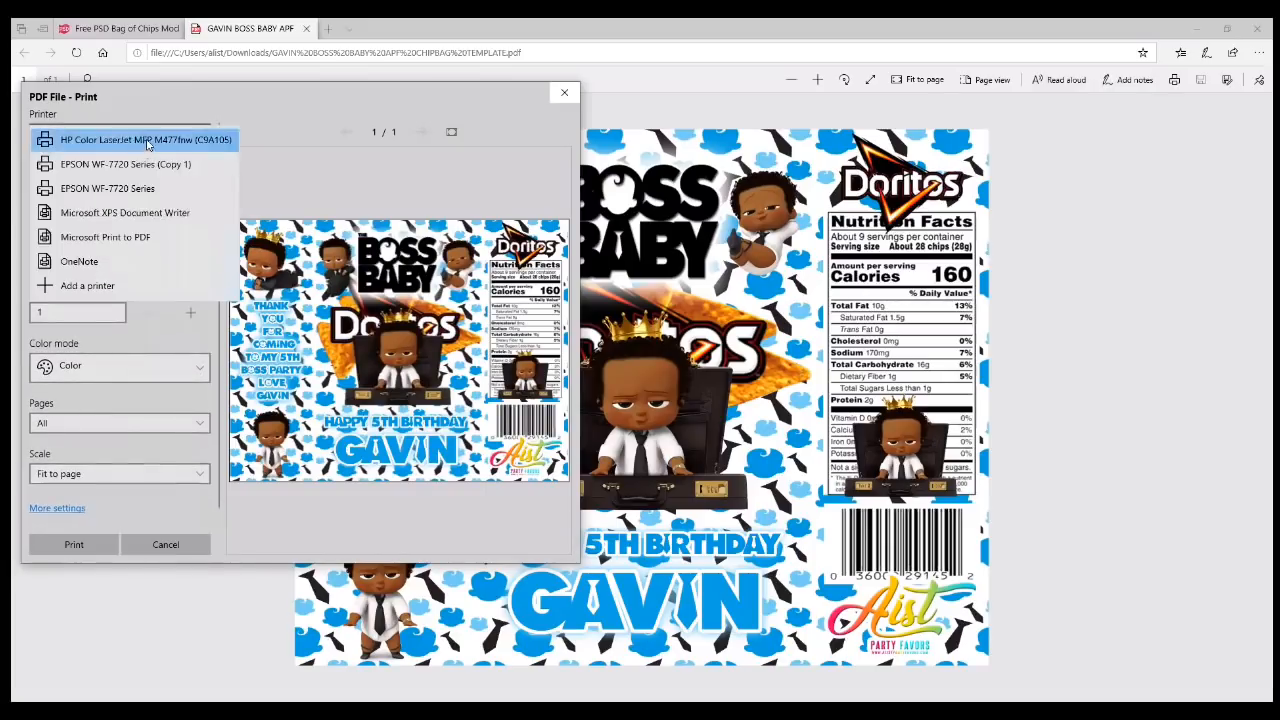
pyautogui.click(145, 141)
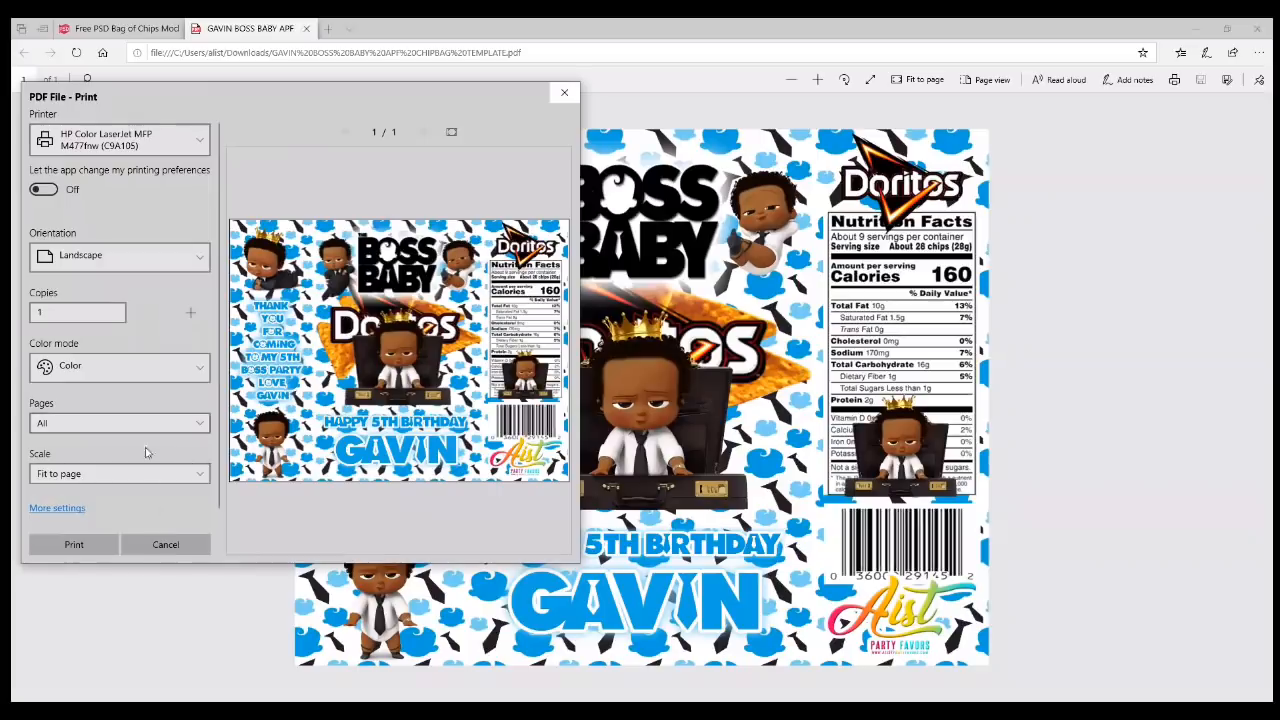
# - Set the paper type to Heavy Glossy 111-130g and print 2 copies of the chip bag design
pyautogui.click(58, 508)
pyautogui.scroll(-3, 200, 430)
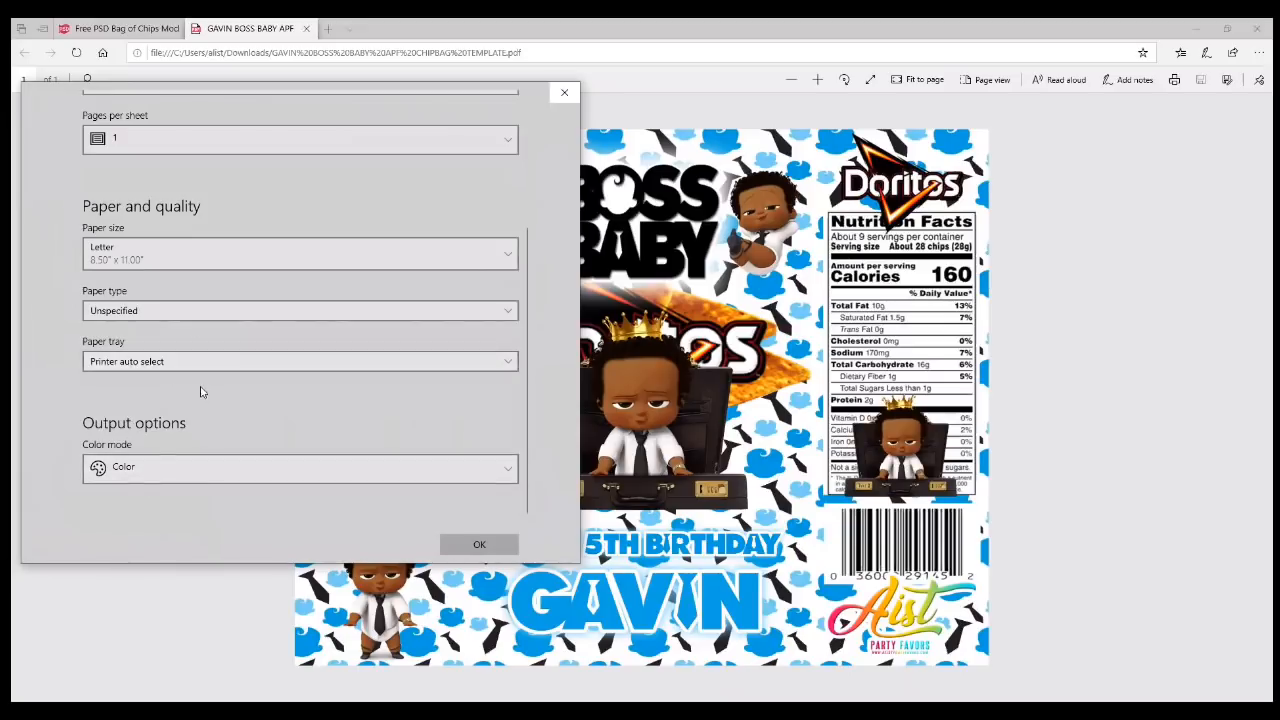
pyautogui.click(189, 310)
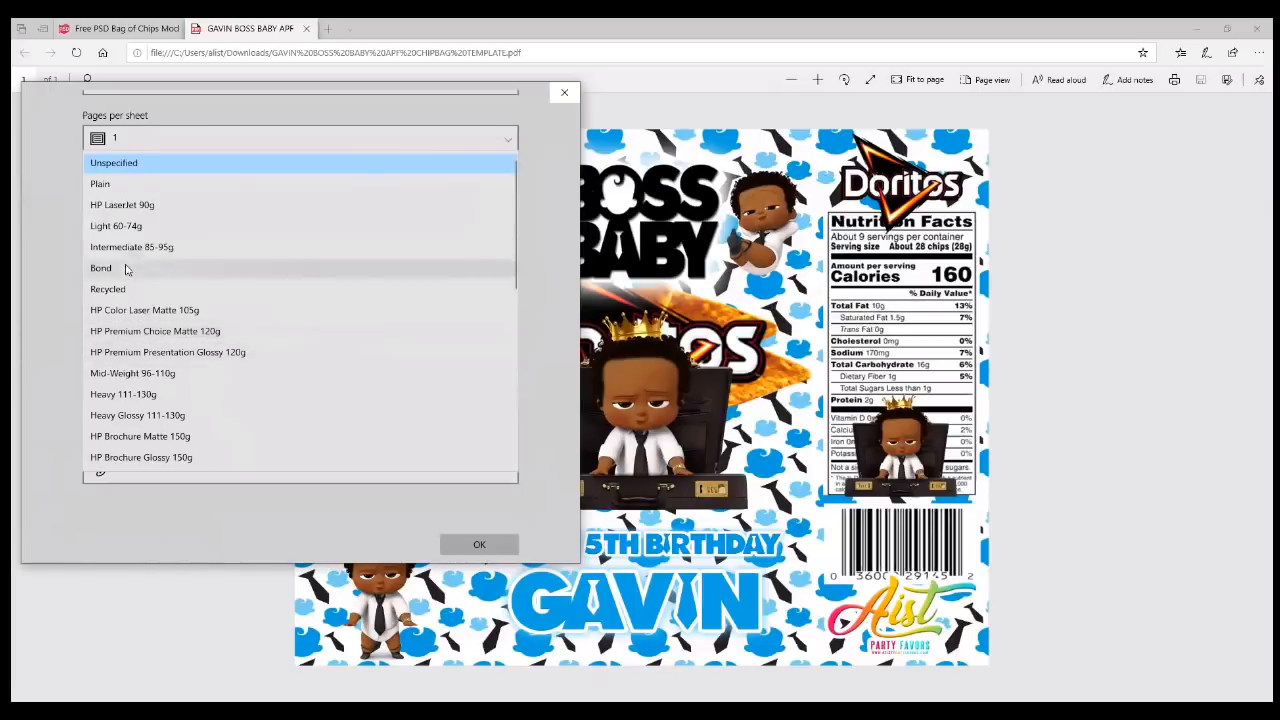
pyautogui.scroll(-1, 126, 298)
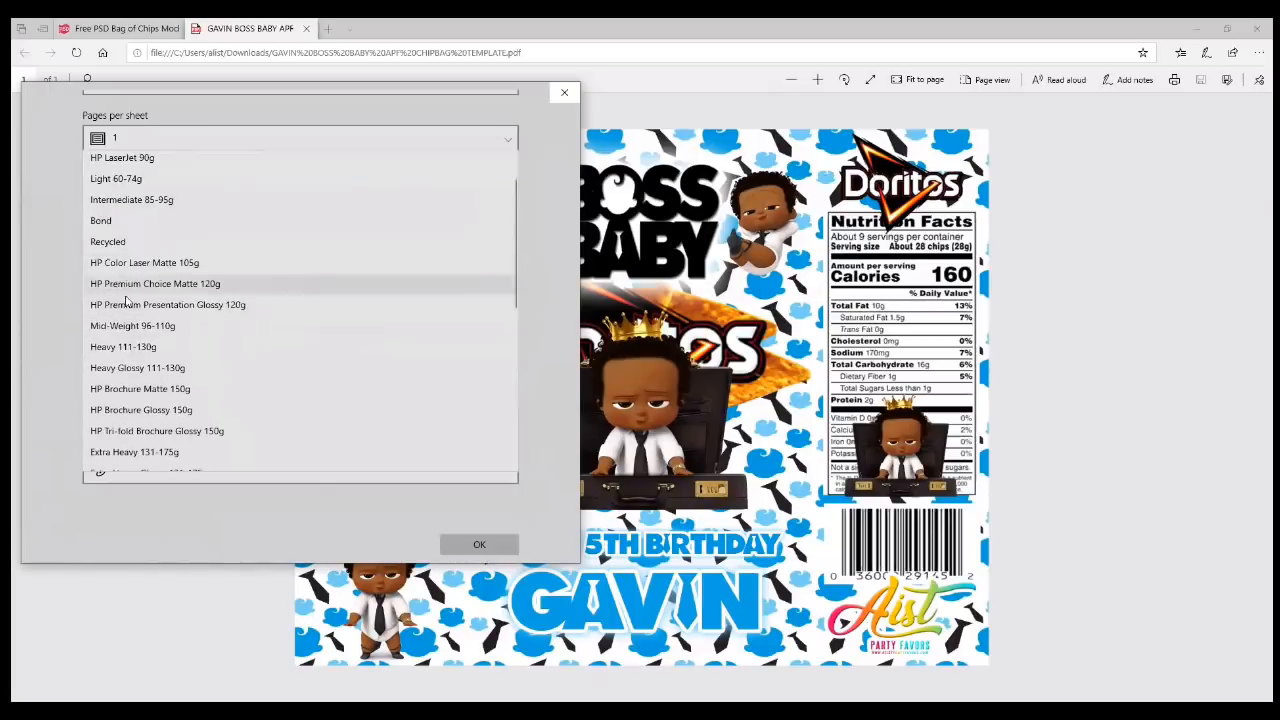
pyautogui.click(117, 369)
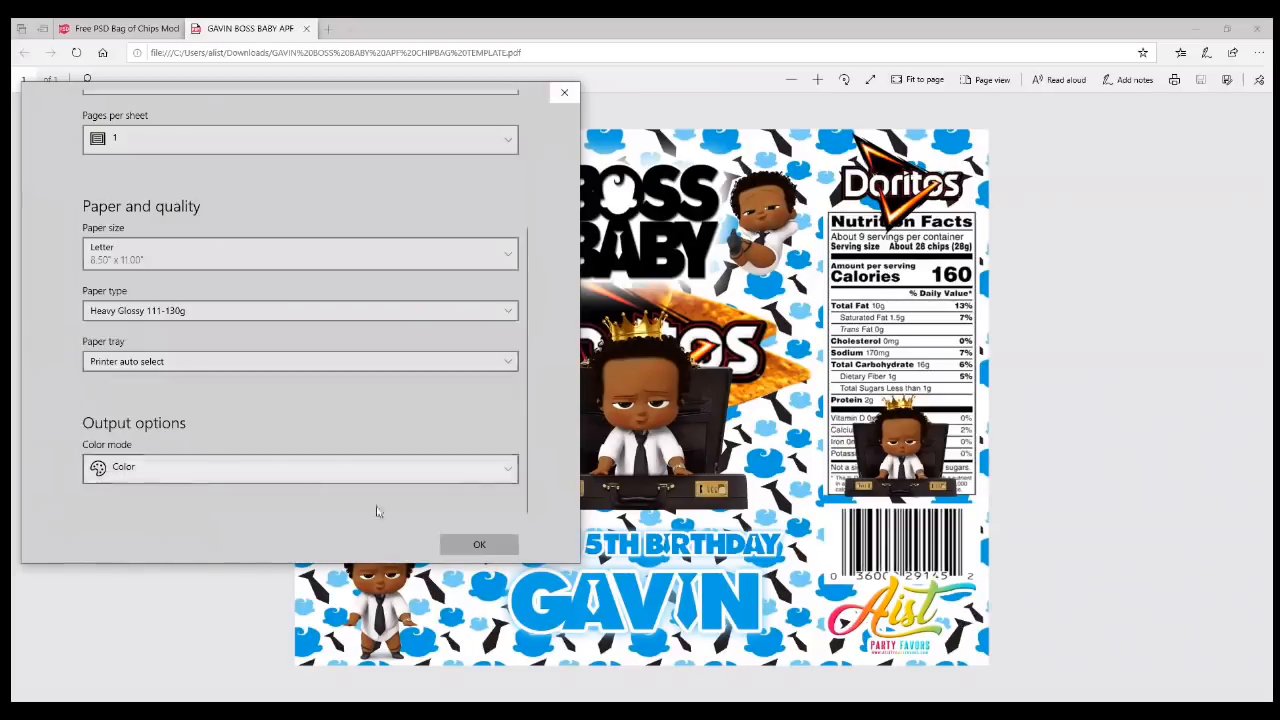
pyautogui.click(472, 543)
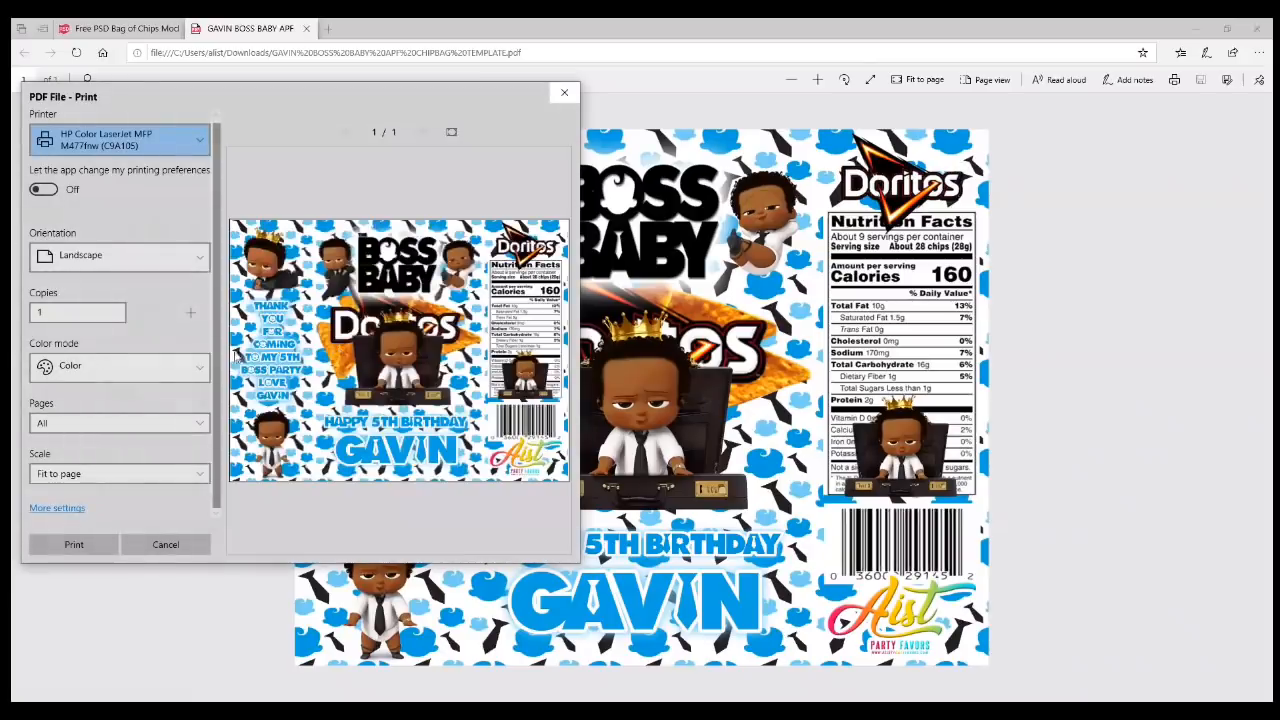
pyautogui.click(190, 313)
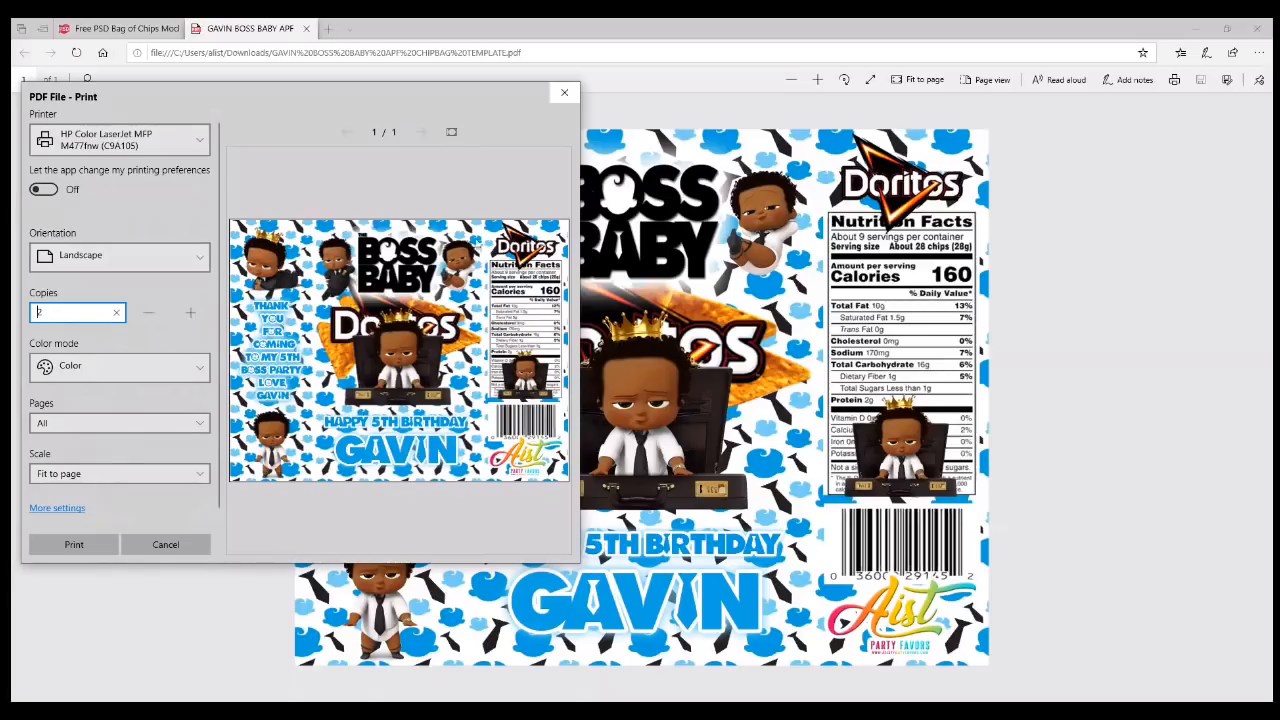
pyautogui.click(73, 545)
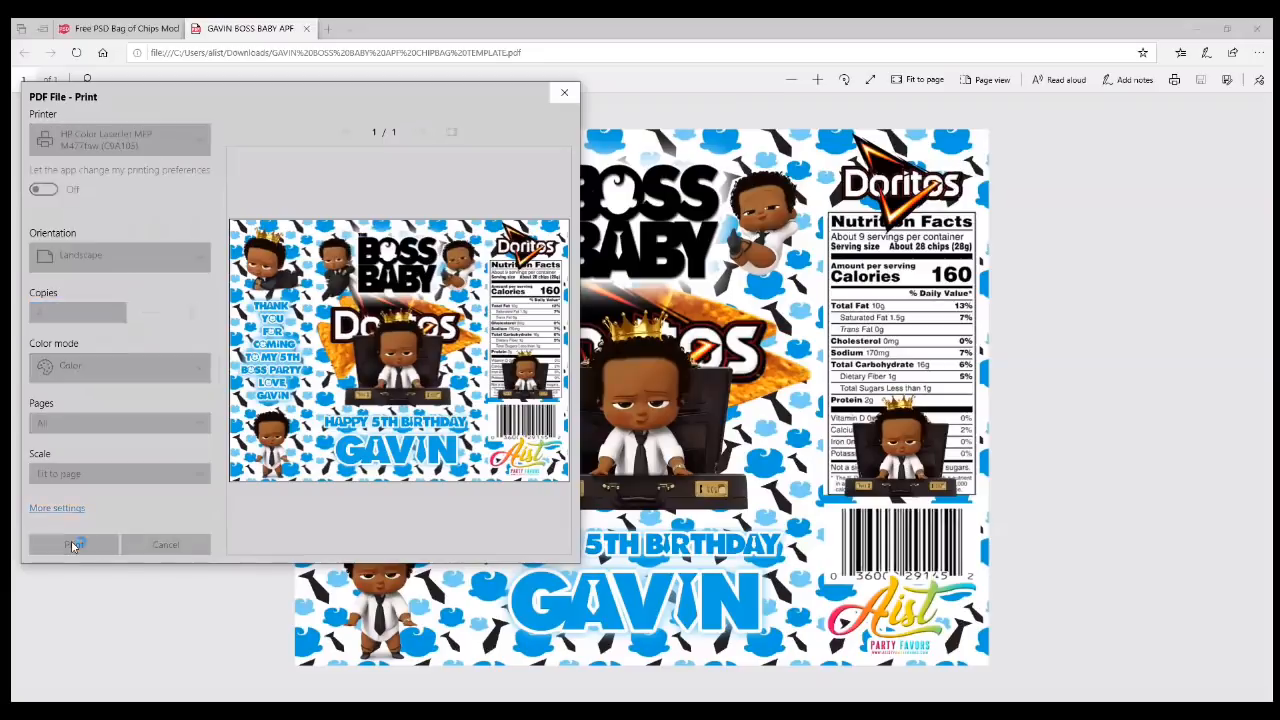